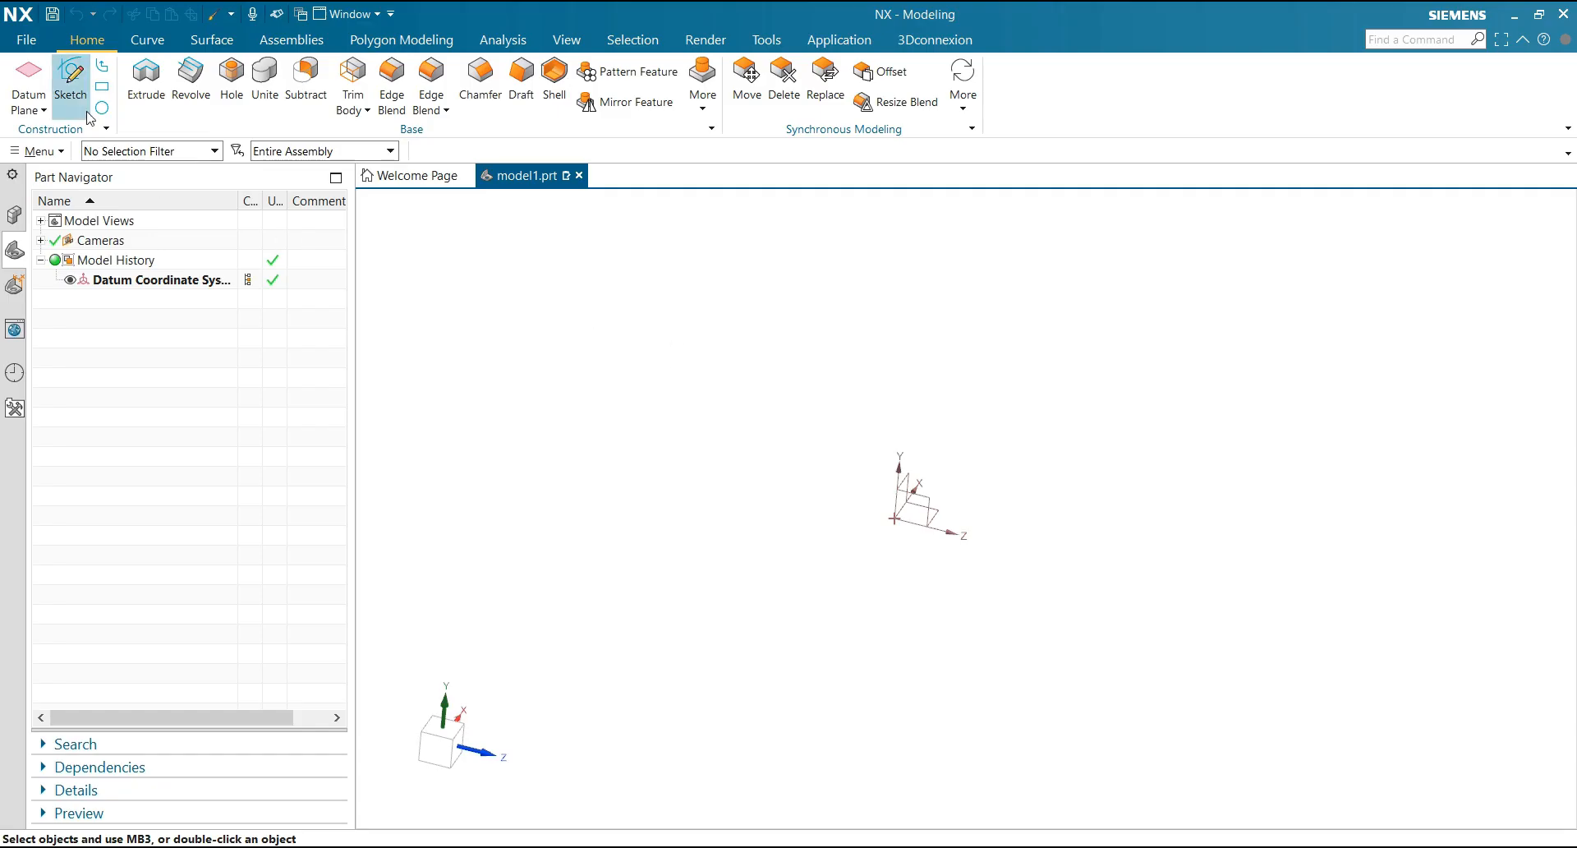
Create a sketch on the YZ plane through the origin and orient the view with Y up and Z pointing right
{"action": "left_click", "coordinate": [69, 75]}
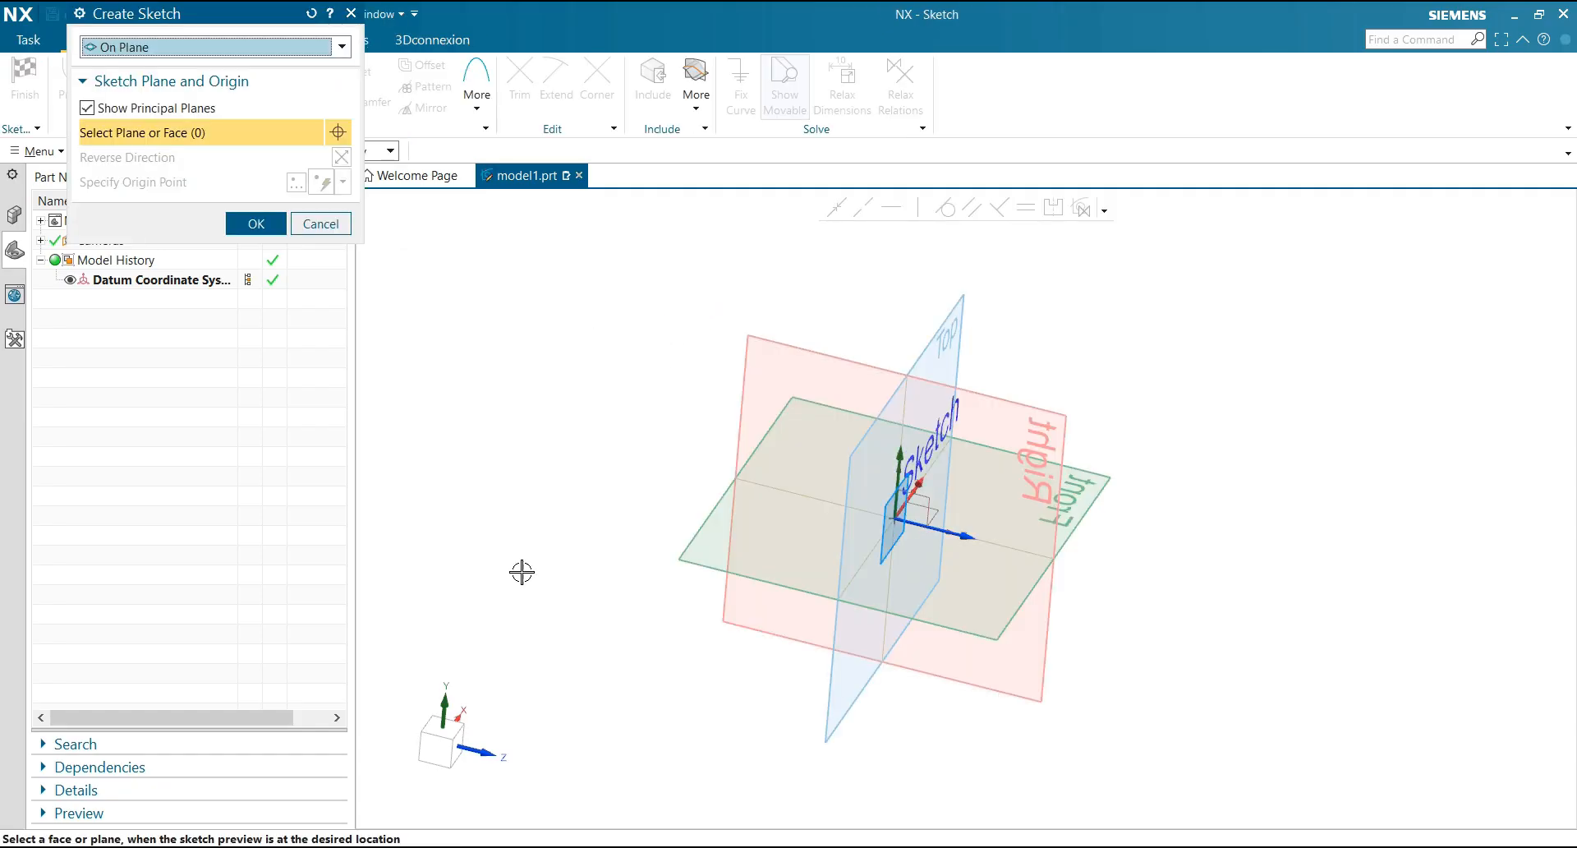
{"action": "left_click", "coordinate": [926, 497]}
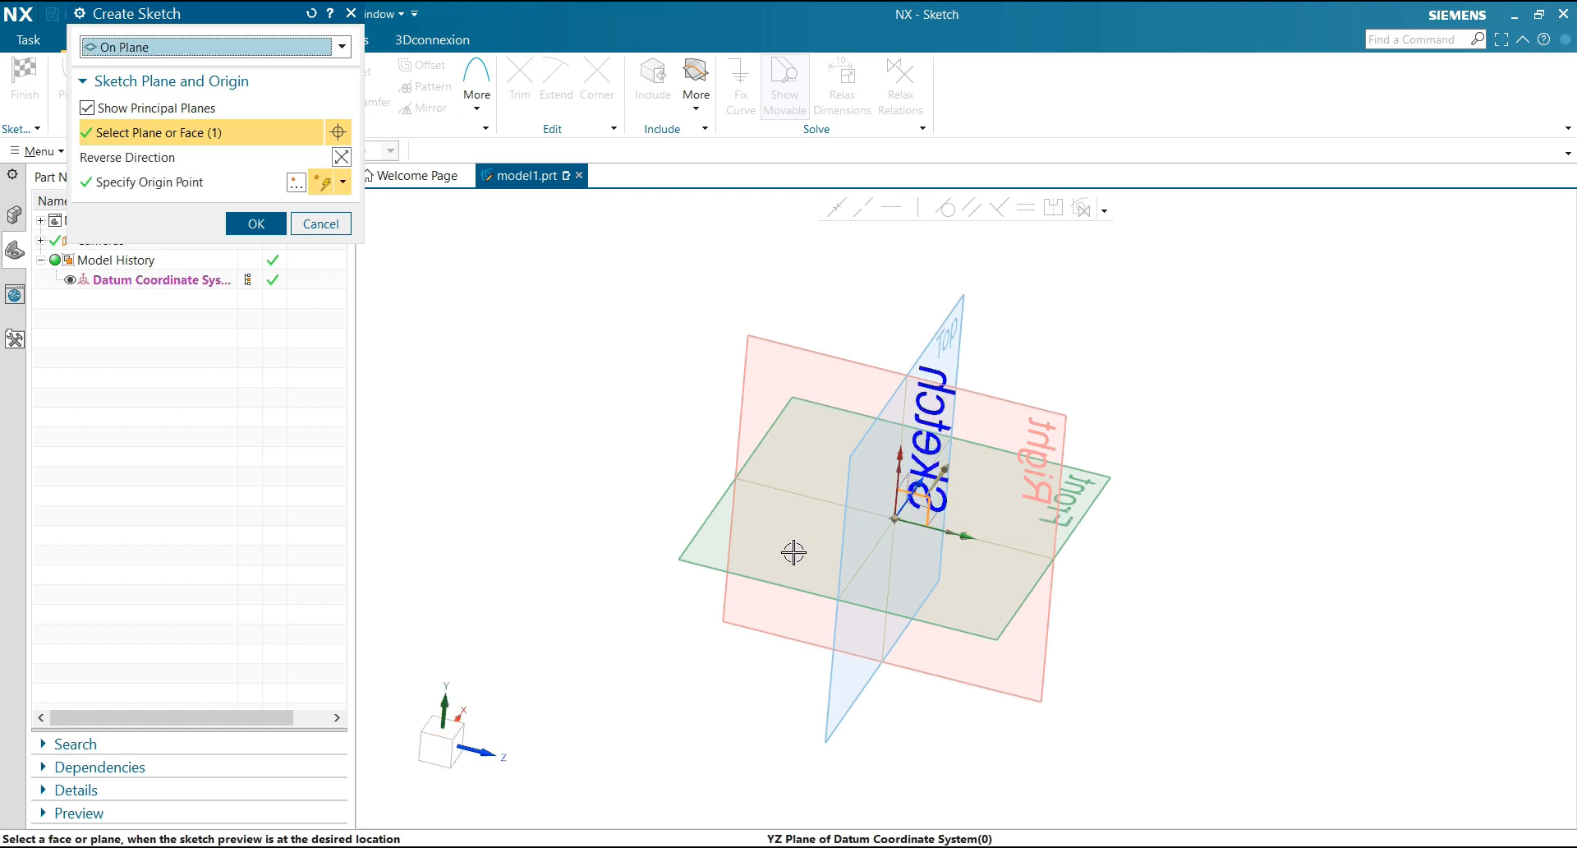
{"action": "left_click", "coordinate": [455, 739]}
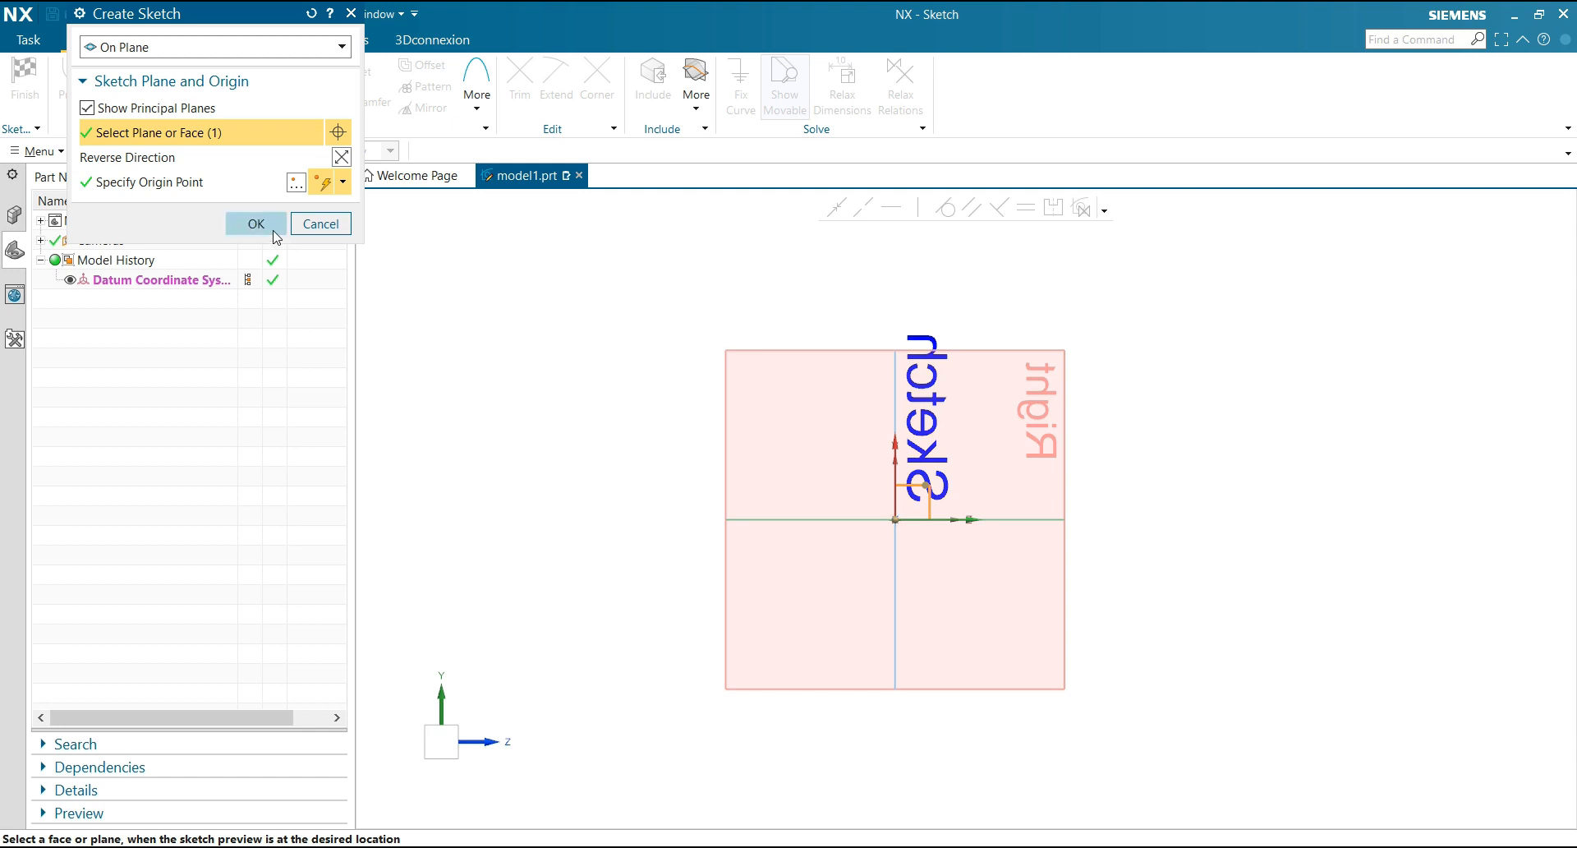
{"action": "left_click", "coordinate": [273, 231]}
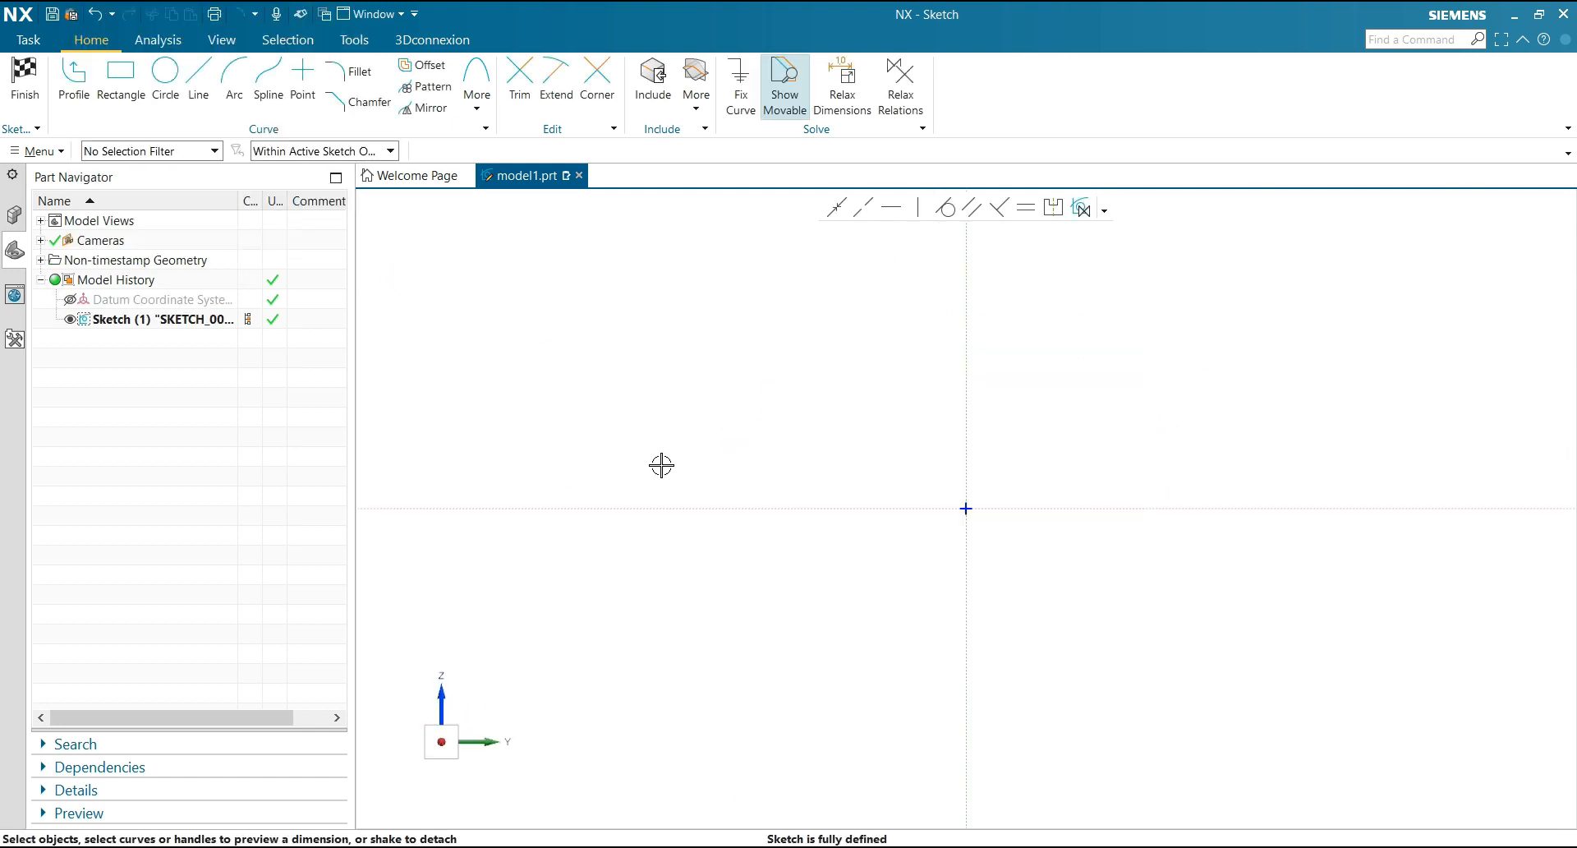
{"action": "mouse_move", "coordinate": [661, 465]}
{"action": "middle_mouse_down"}
{"action": "mouse_move", "coordinate": [718, 464]}
{"action": "mouse_move", "coordinate": [849, 590]}
{"action": "mouse_move", "coordinate": [853, 638]}
{"action": "middle_mouse_up"}
{"action": "left_click", "coordinate": [440, 744]}
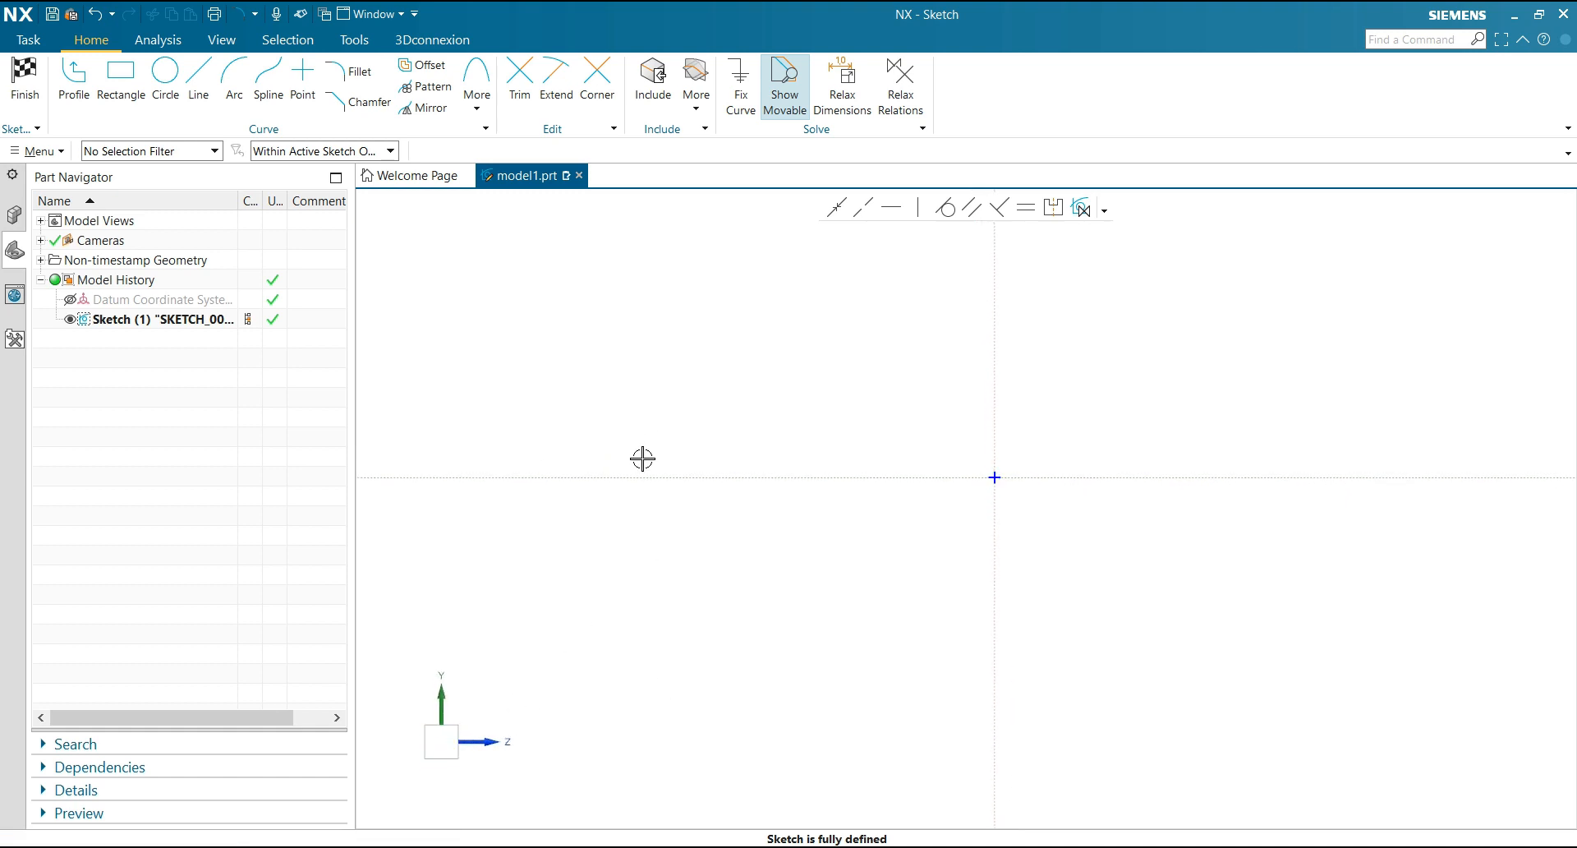
{"action": "scroll", "coordinate": [725, 467], "scroll_direction": "down", "scroll_amount": 1}
{"action": "scroll", "coordinate": [981, 393], "scroll_direction": "up", "scroll_amount": 1}
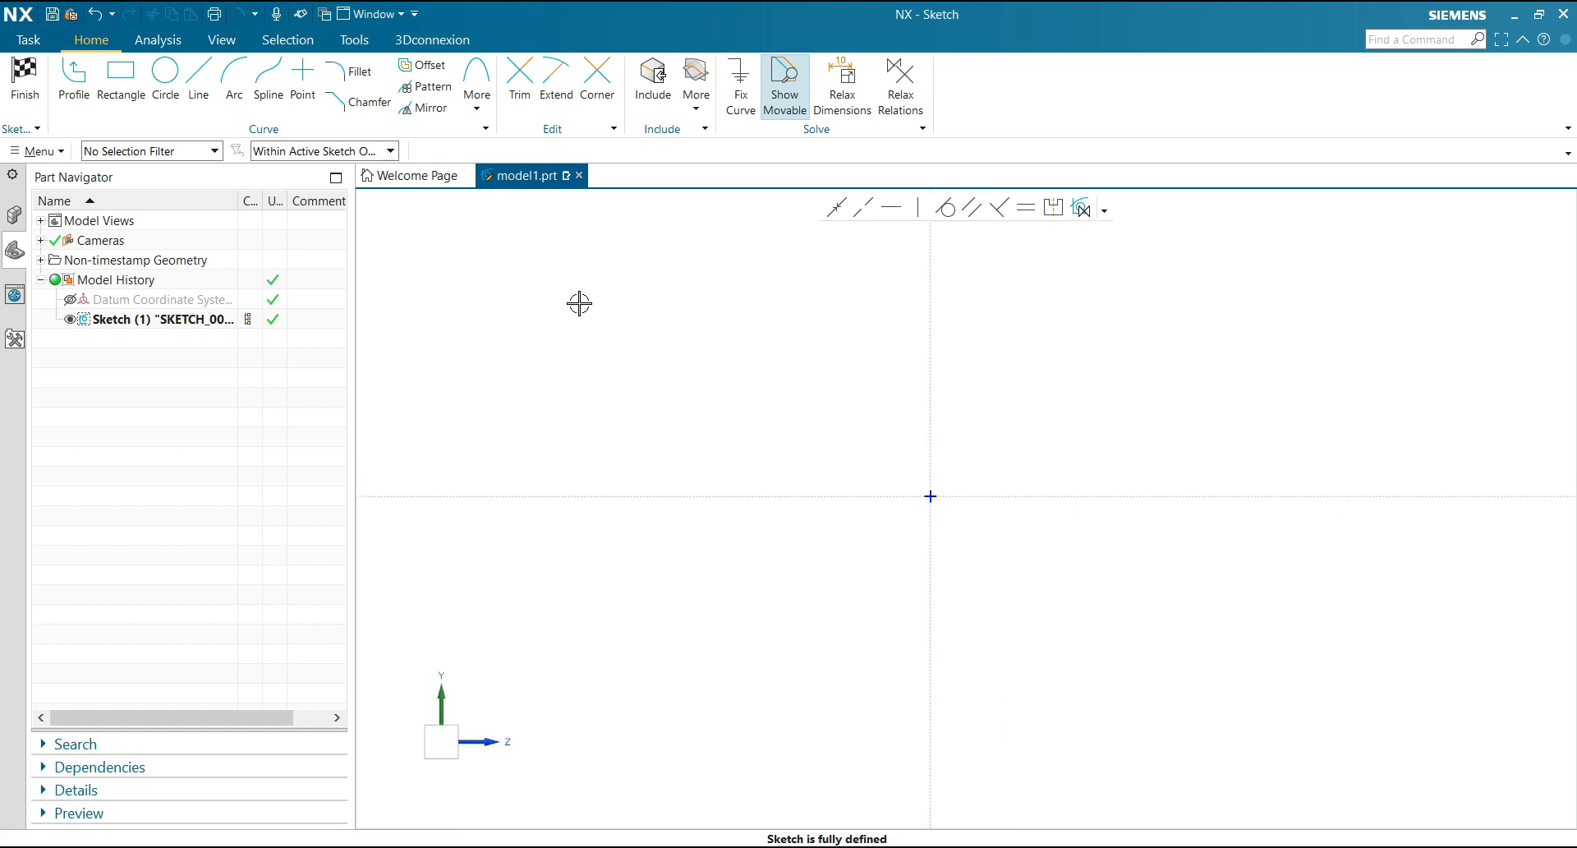
Start a profile with a flange about 110 high ending at the vertical axis and a horizontal shaft line about 224 long
{"action": "left_click", "coordinate": [74, 82]}
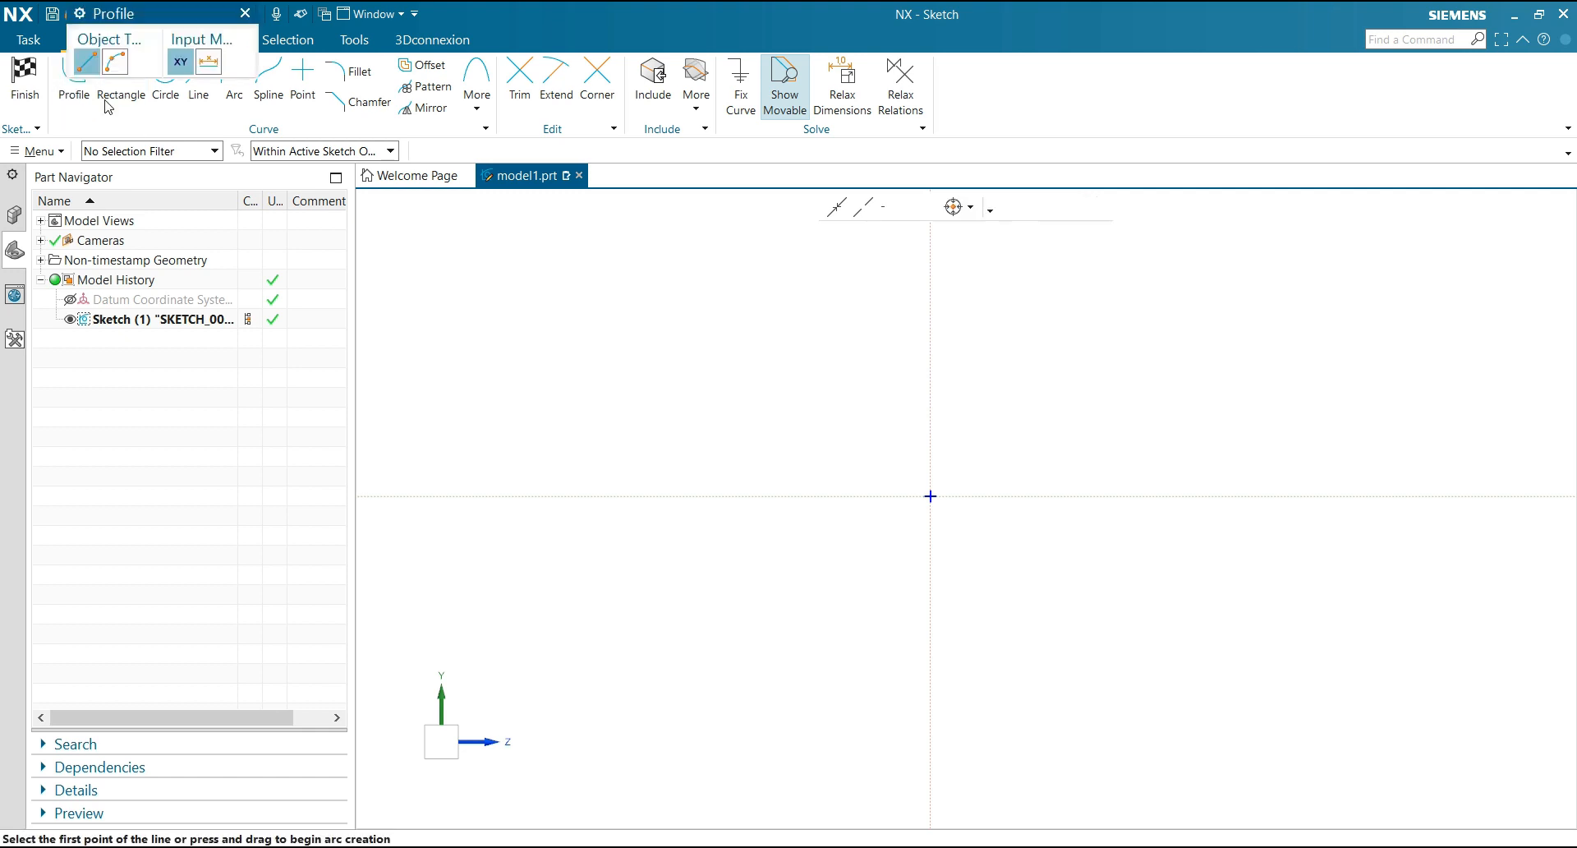
{"action": "left_click", "coordinate": [847, 496]}
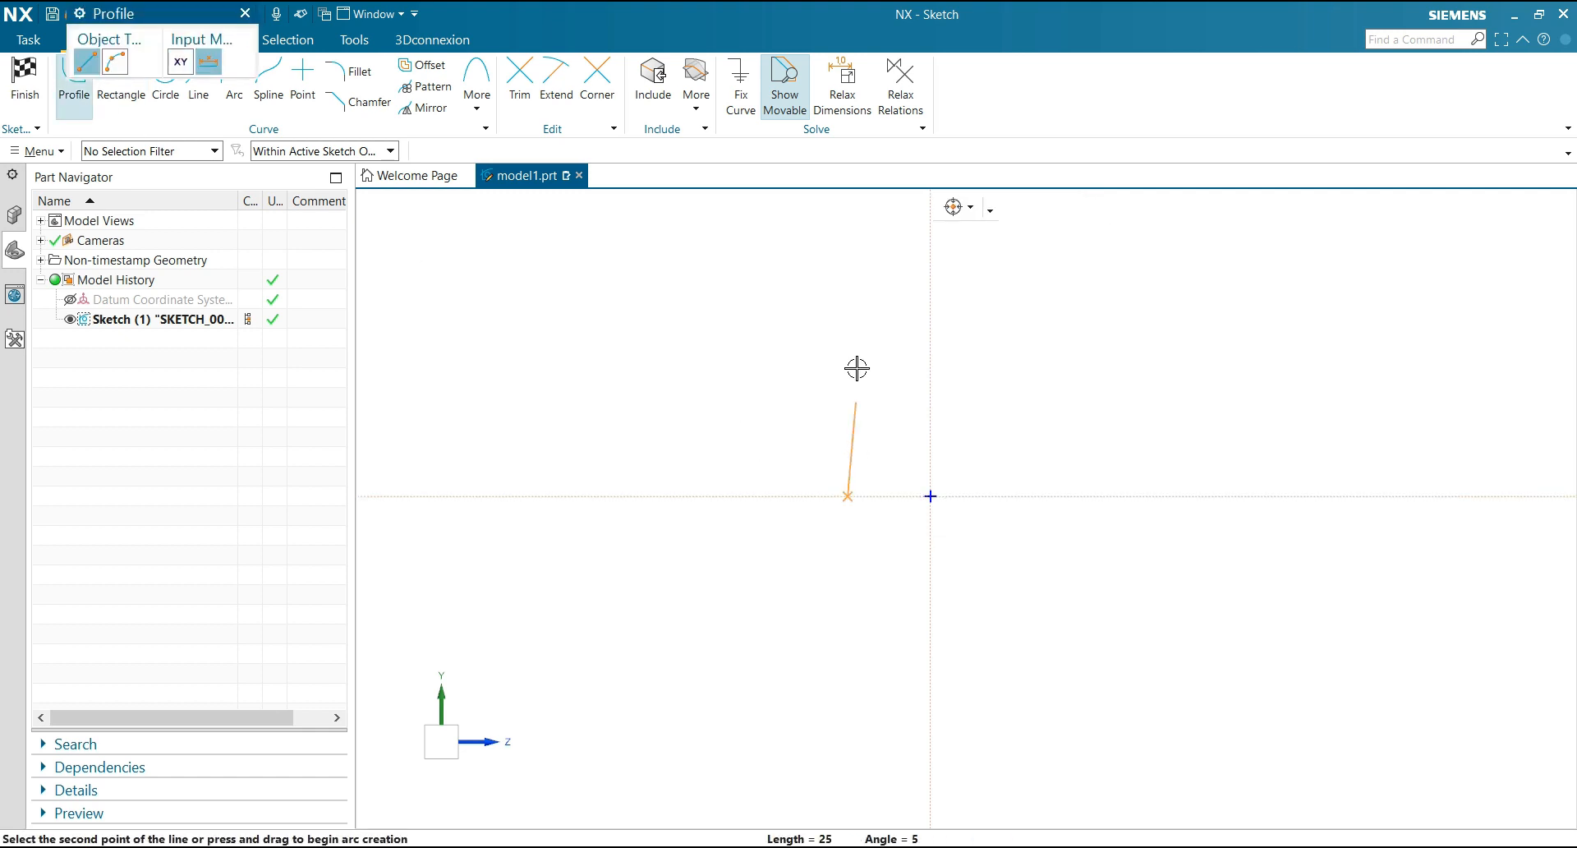
{"action": "mouse_move", "coordinate": [845, 280]}
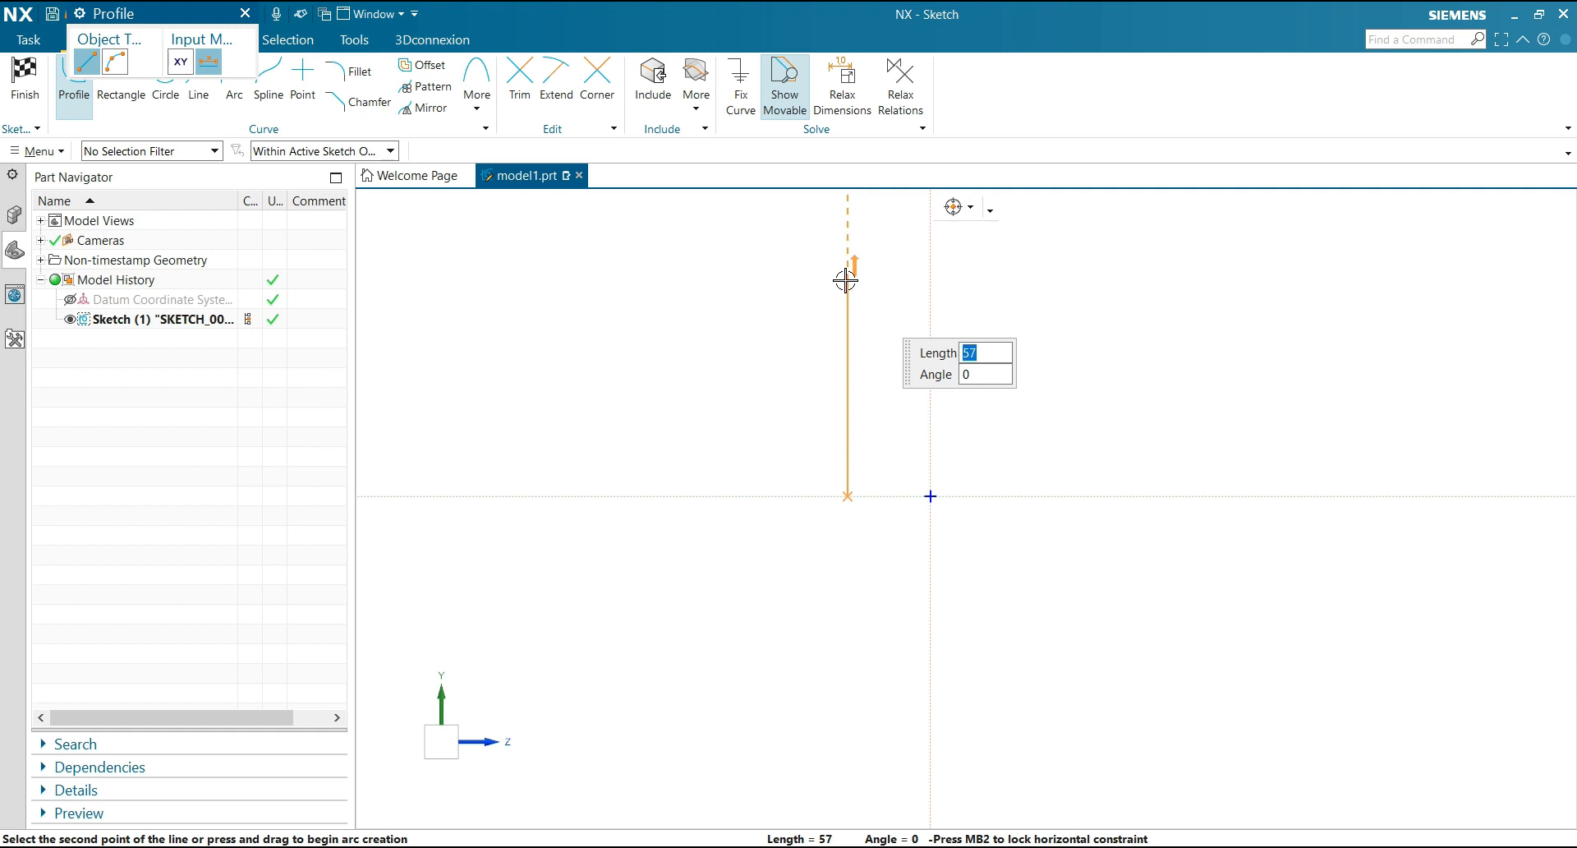
{"action": "scroll", "coordinate": [838, 573], "scroll_direction": "up", "scroll_amount": 3}
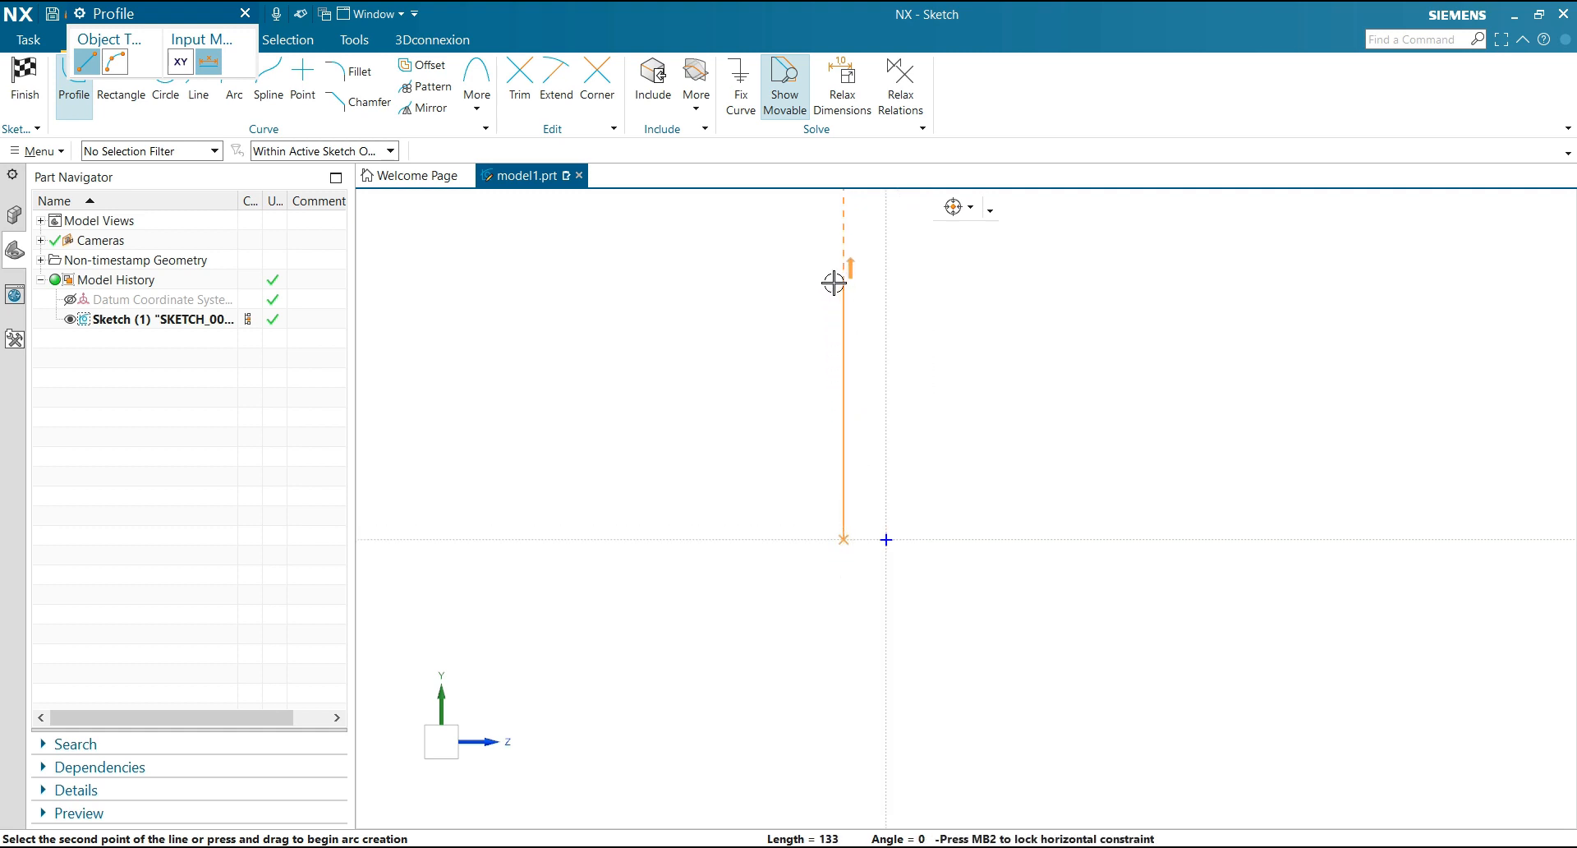
{"action": "left_click", "coordinate": [842, 326]}
{"action": "left_click", "coordinate": [886, 326]}
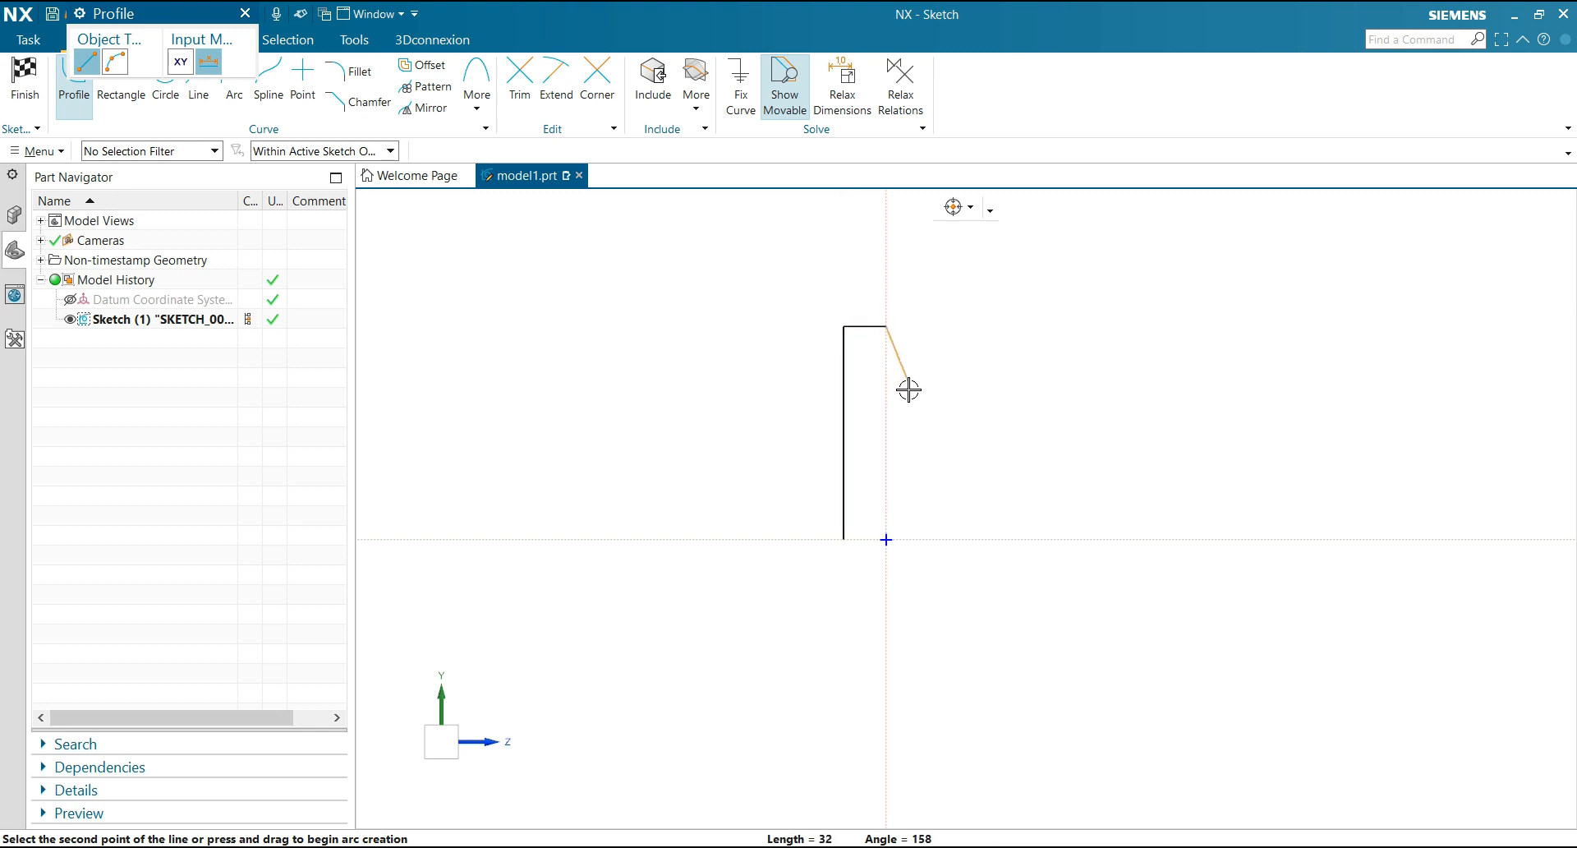
{"action": "left_click", "coordinate": [885, 402]}
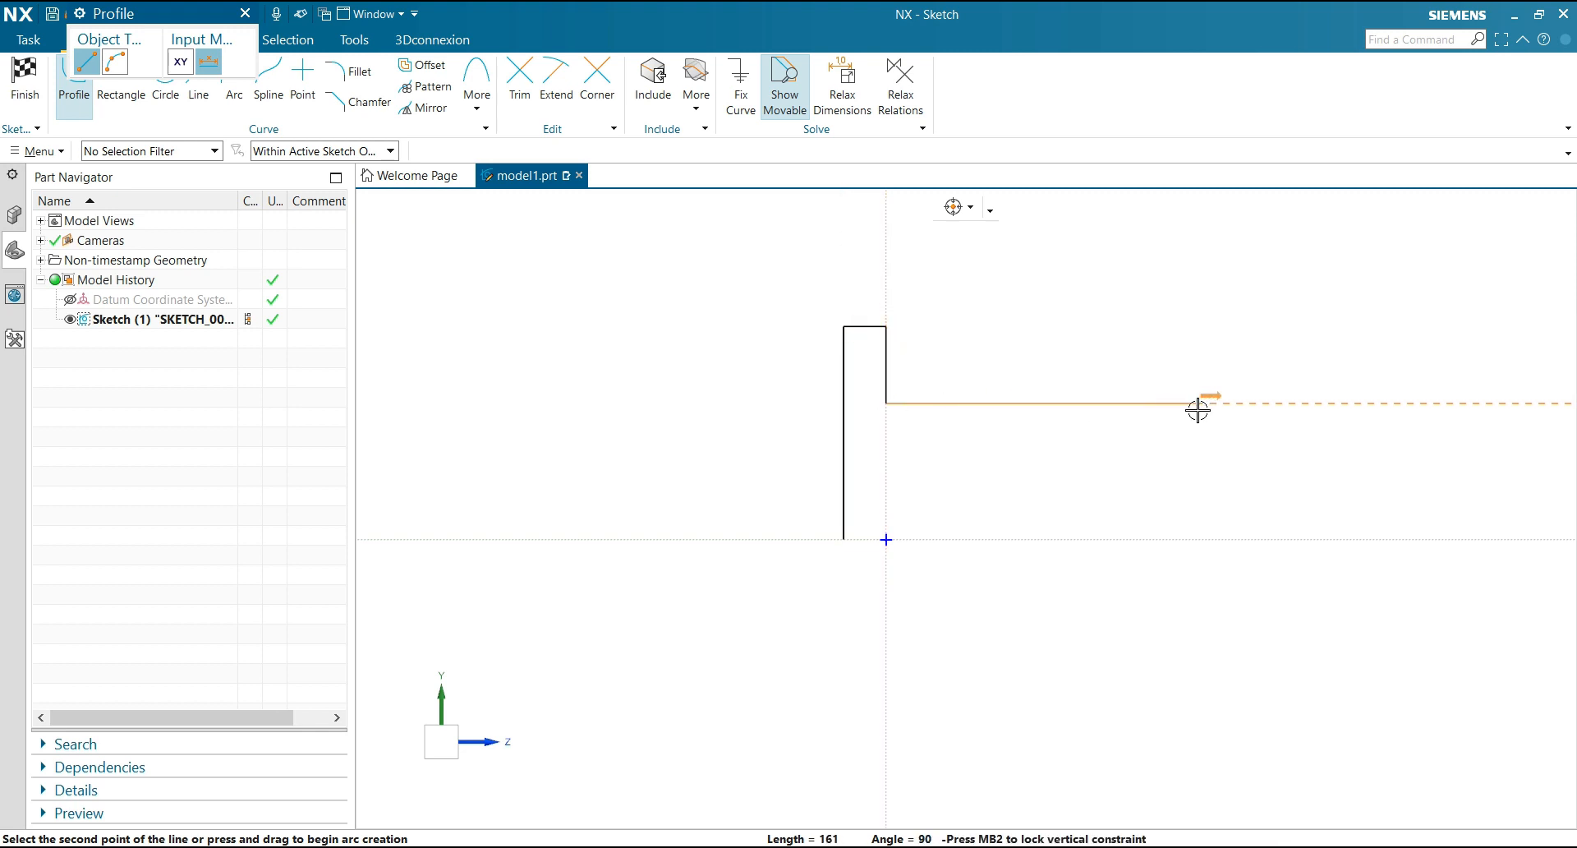
{"action": "left_click", "coordinate": [1319, 403]}
Continue the profile with two smaller downward shaft steps to the horizontal axis and close it along that axis at the flange
{"action": "scroll", "coordinate": [948, 463], "scroll_direction": "down", "scroll_amount": 1}
{"action": "scroll", "coordinate": [1289, 415], "scroll_direction": "up", "scroll_amount": 2}
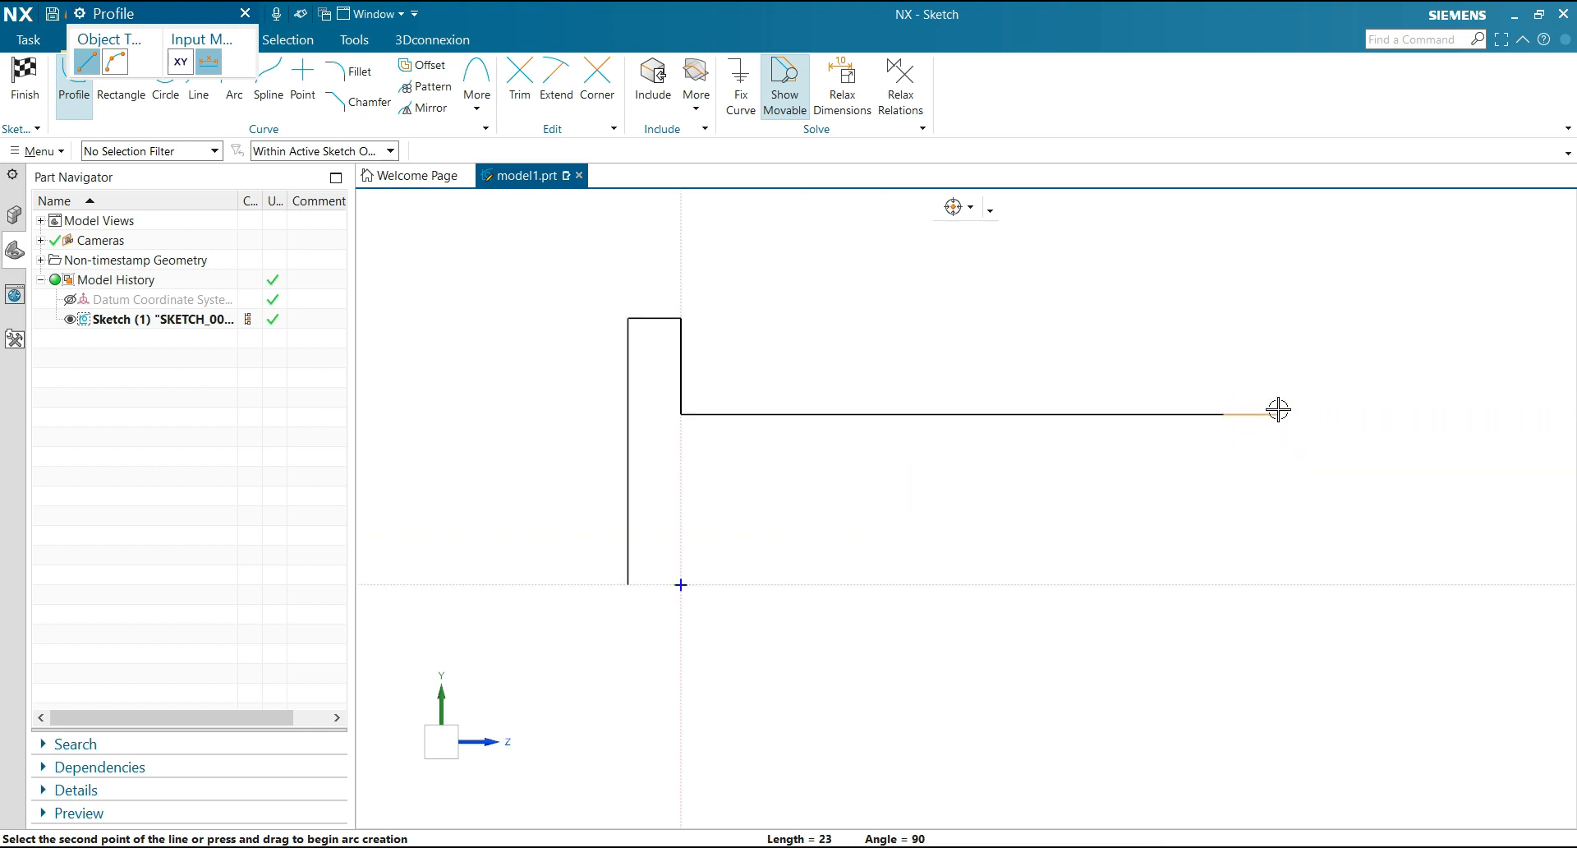
{"action": "left_click", "coordinate": [1226, 468]}
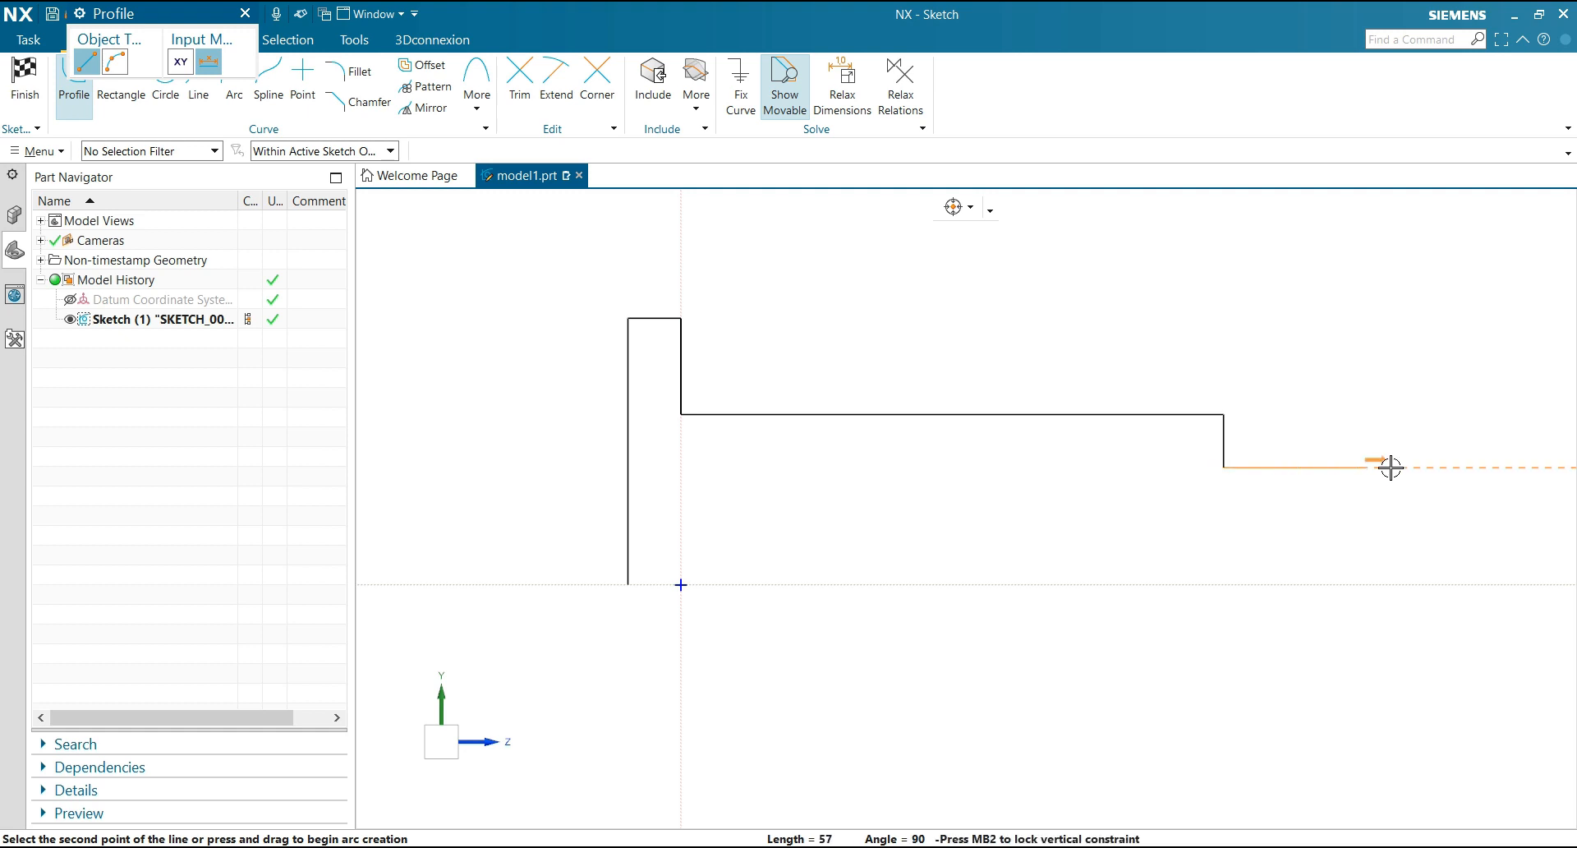
{"action": "left_click", "coordinate": [1410, 469]}
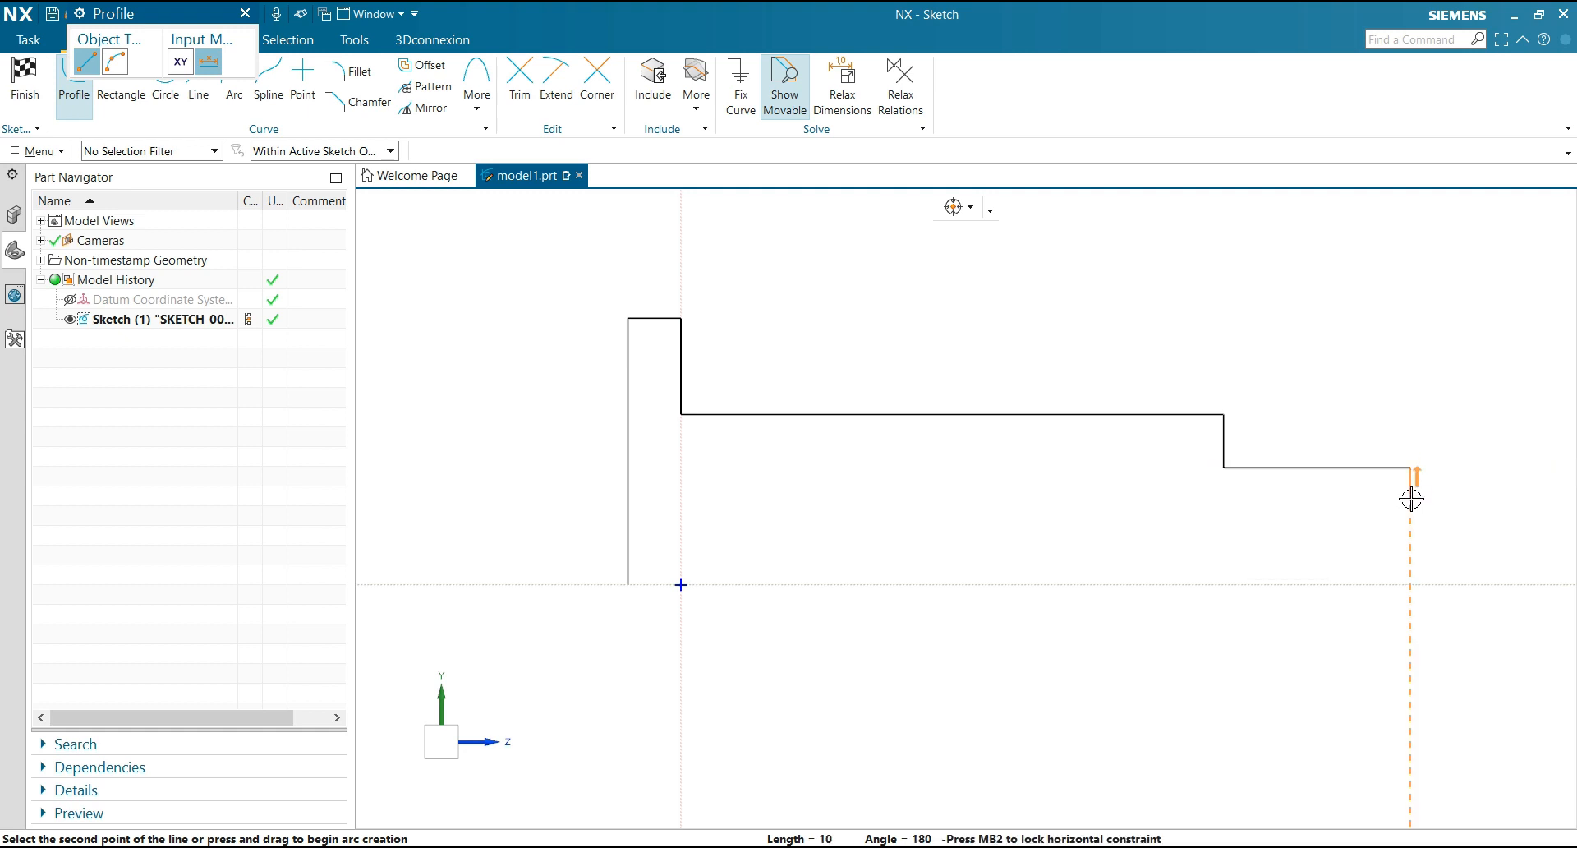
{"action": "left_click", "coordinate": [1412, 511]}
{"action": "left_click", "coordinate": [1526, 511]}
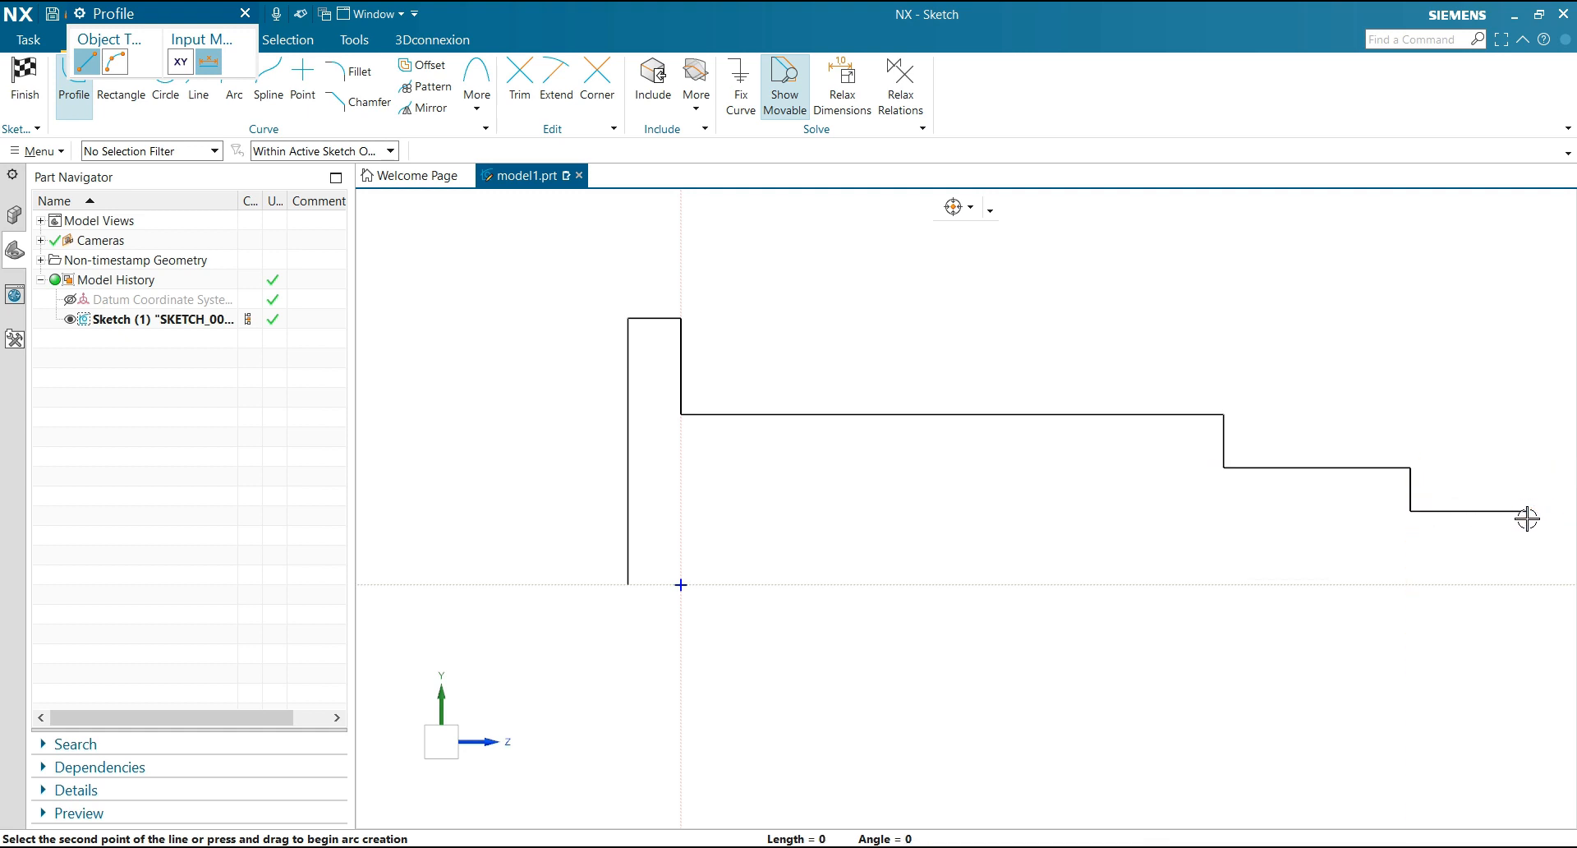
{"action": "left_click", "coordinate": [1526, 585]}
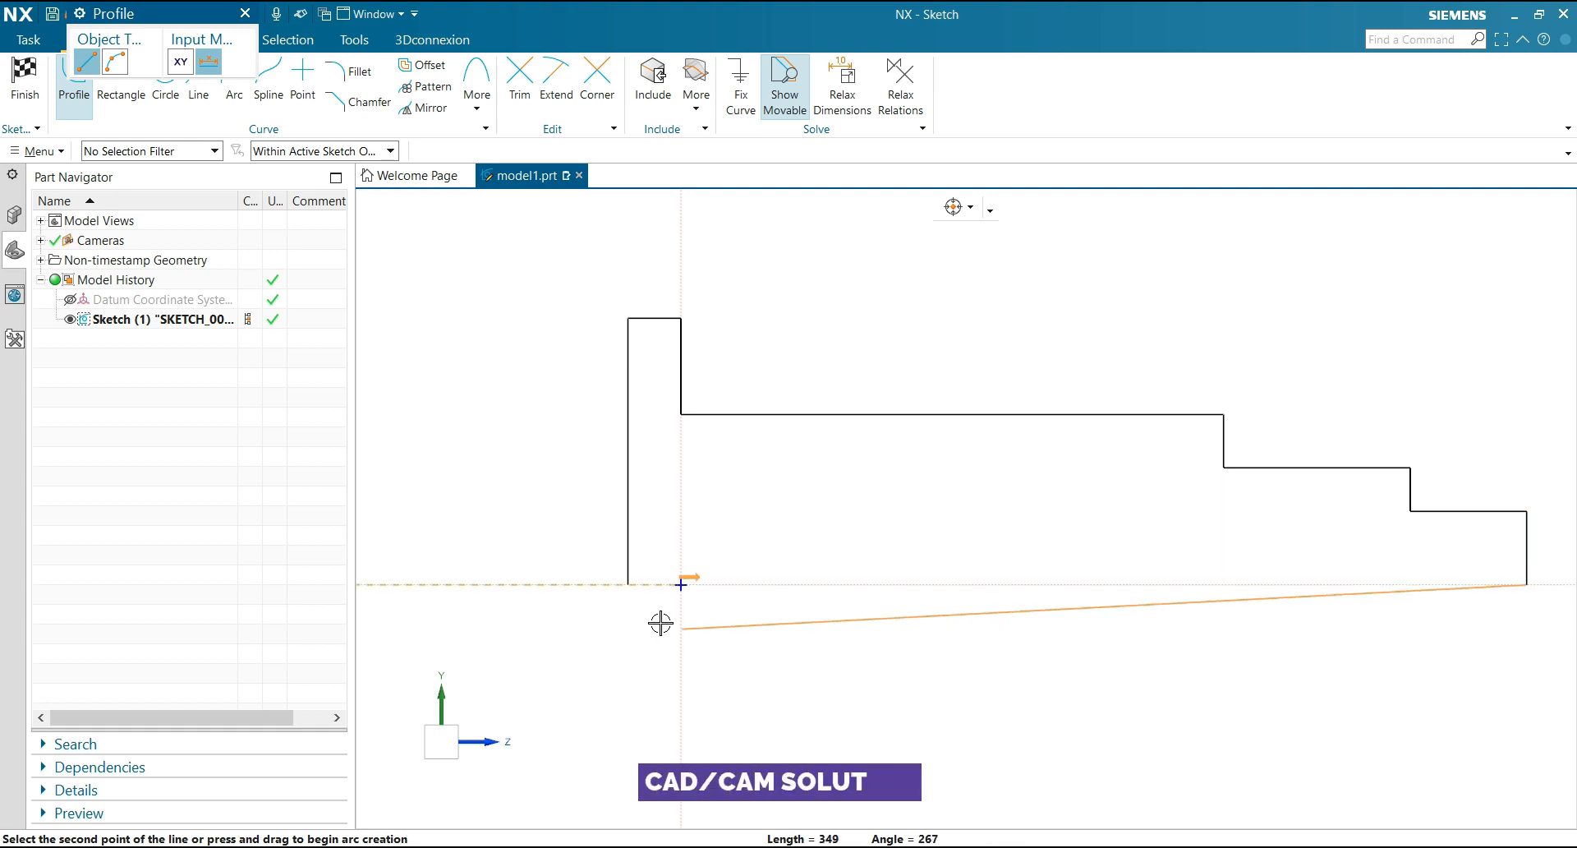
{"action": "left_click", "coordinate": [628, 585]}
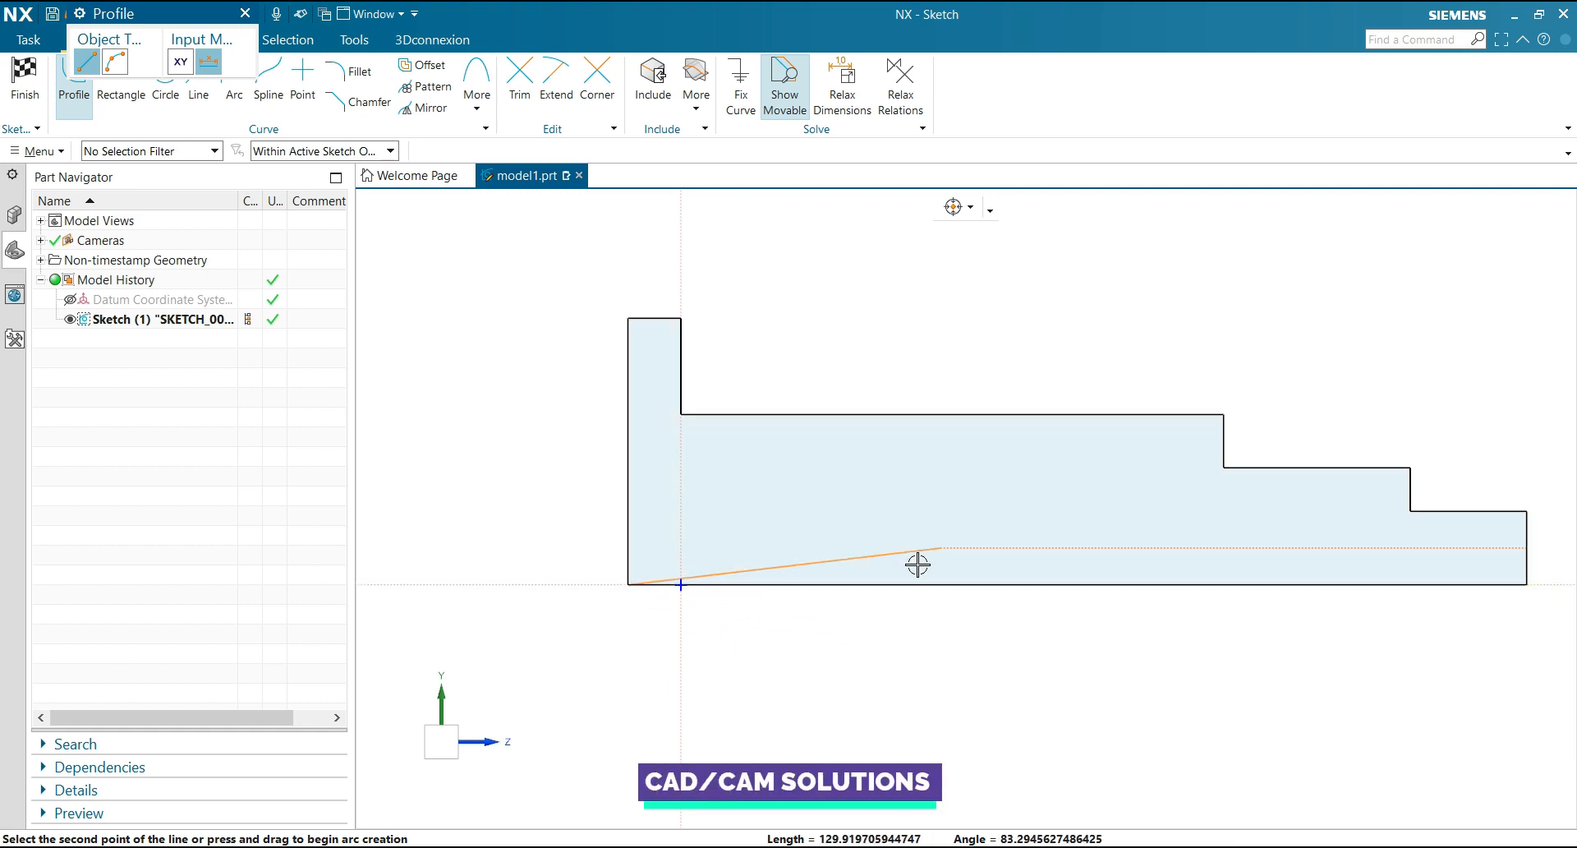
{"action": "key", "text": "Escape"}
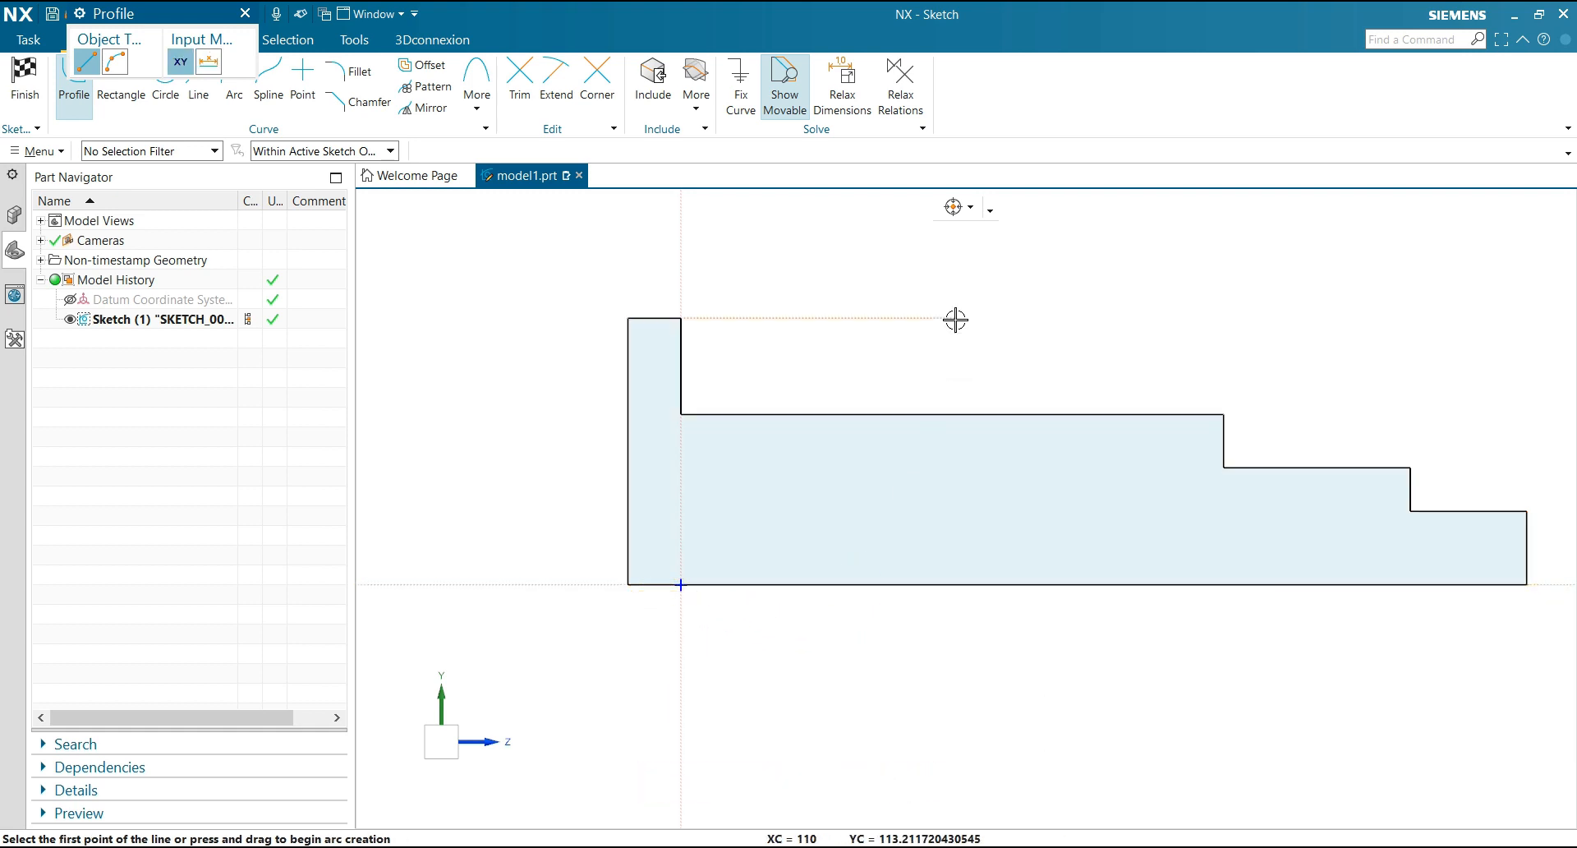
Sketch a two-step outline about 92 long projecting from the flange's outer face, with both ends on that face
{"action": "scroll", "coordinate": [952, 318], "scroll_direction": "down", "scroll_amount": 1}
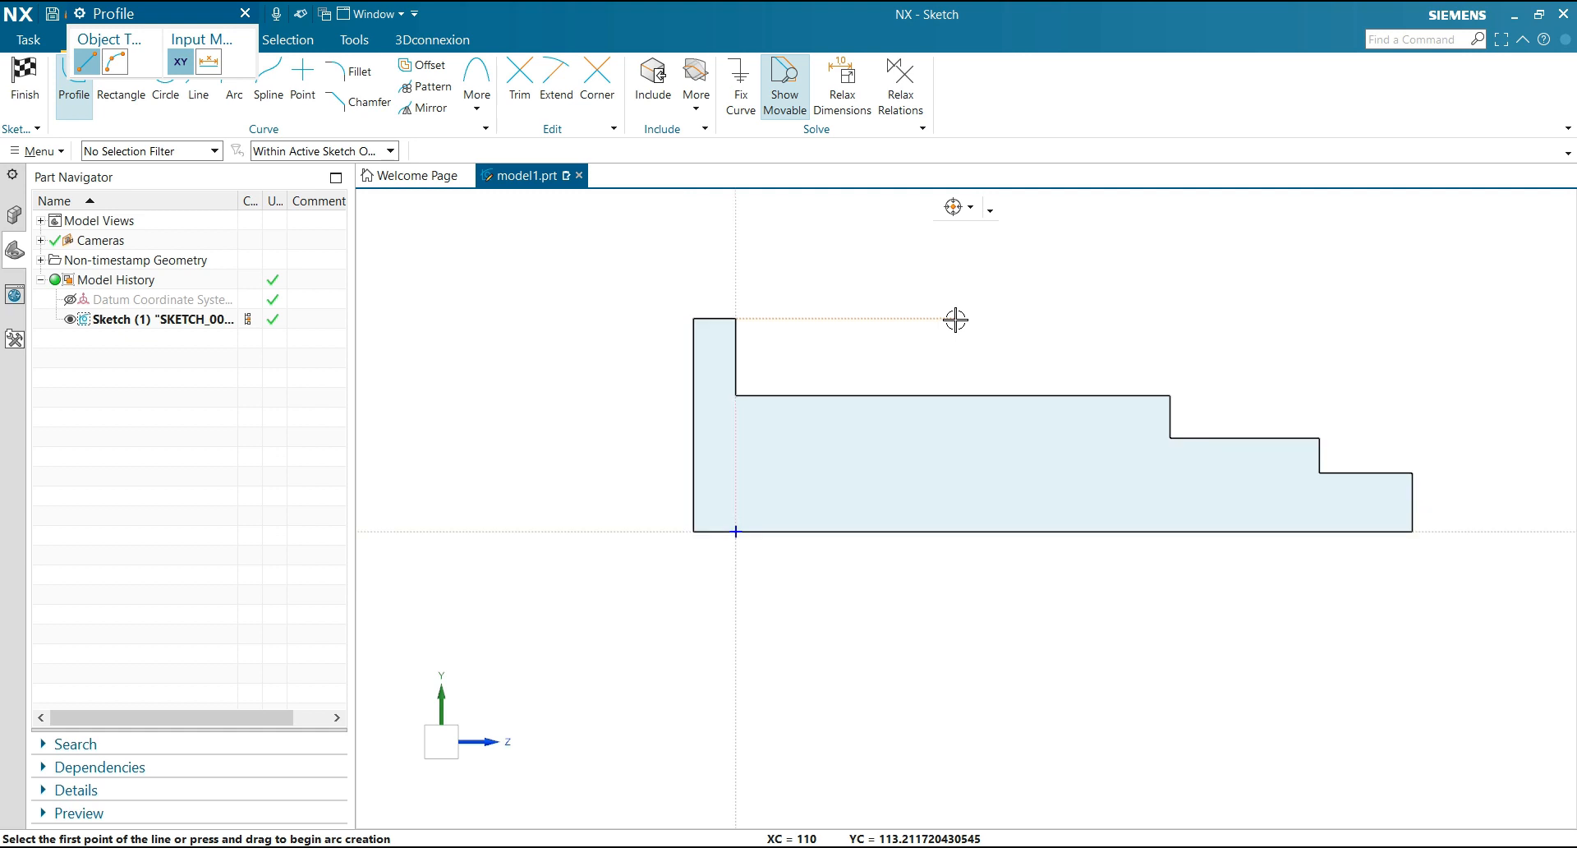
{"action": "left_click", "coordinate": [694, 351]}
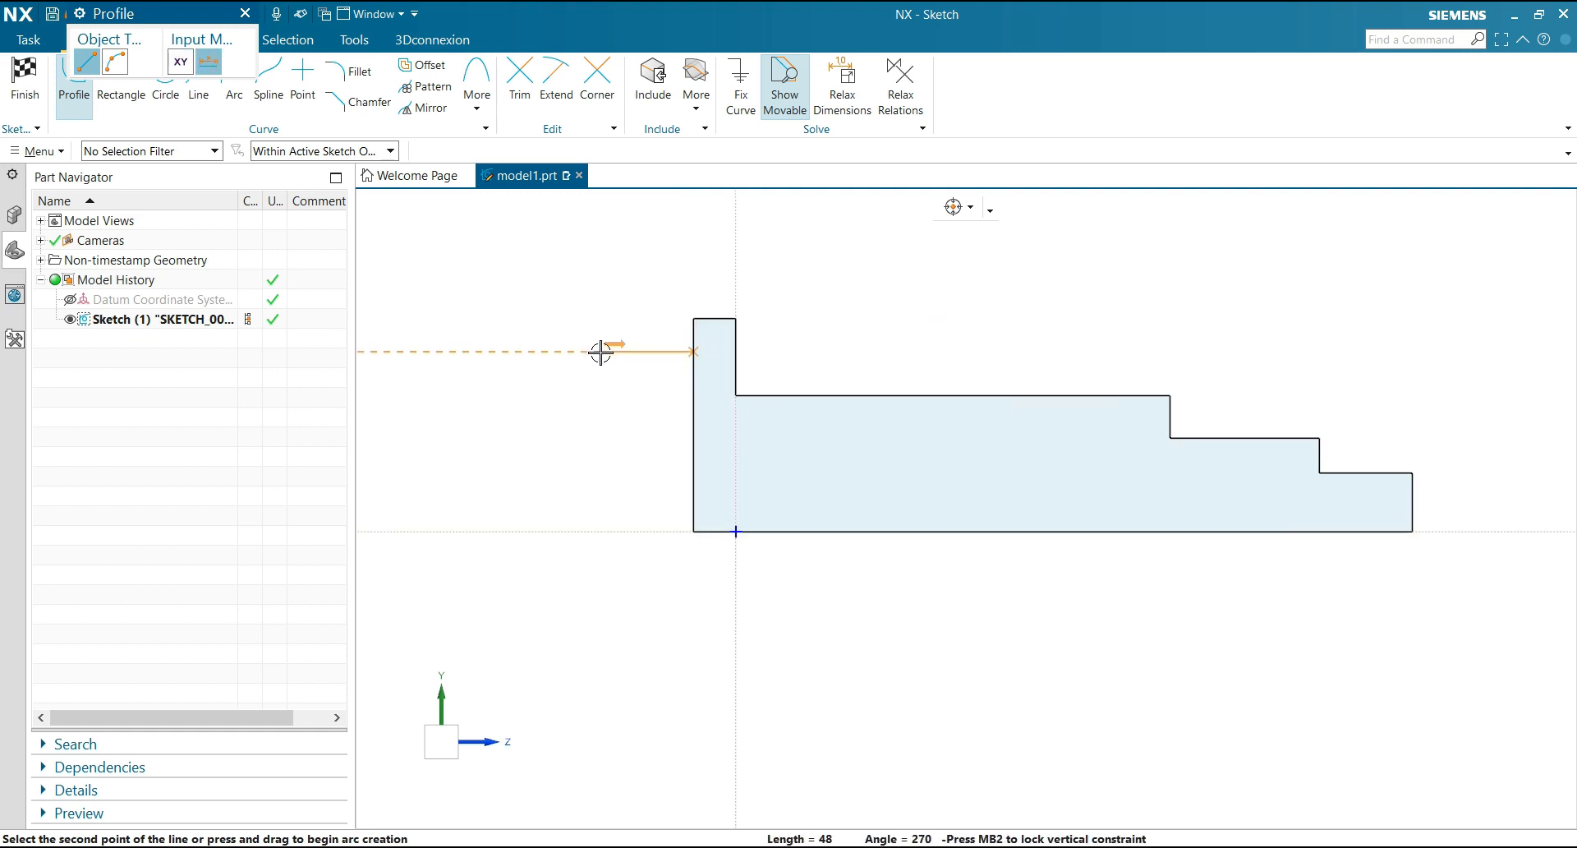
{"action": "left_click", "coordinate": [600, 352]}
{"action": "left_click", "coordinate": [600, 381]}
{"action": "left_click", "coordinate": [515, 380]}
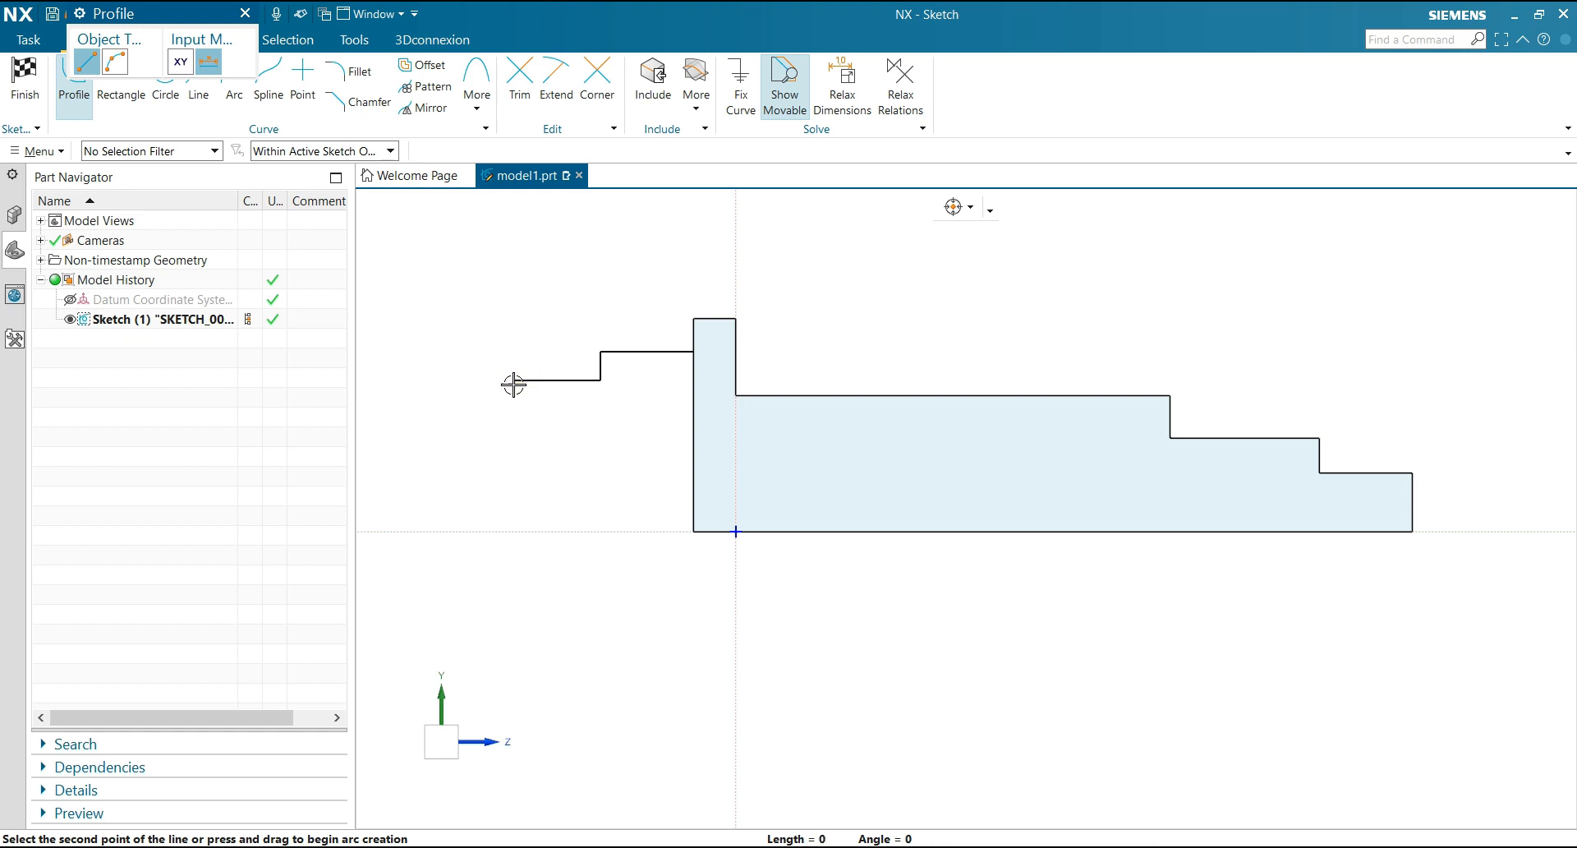
{"action": "left_click", "coordinate": [515, 409]}
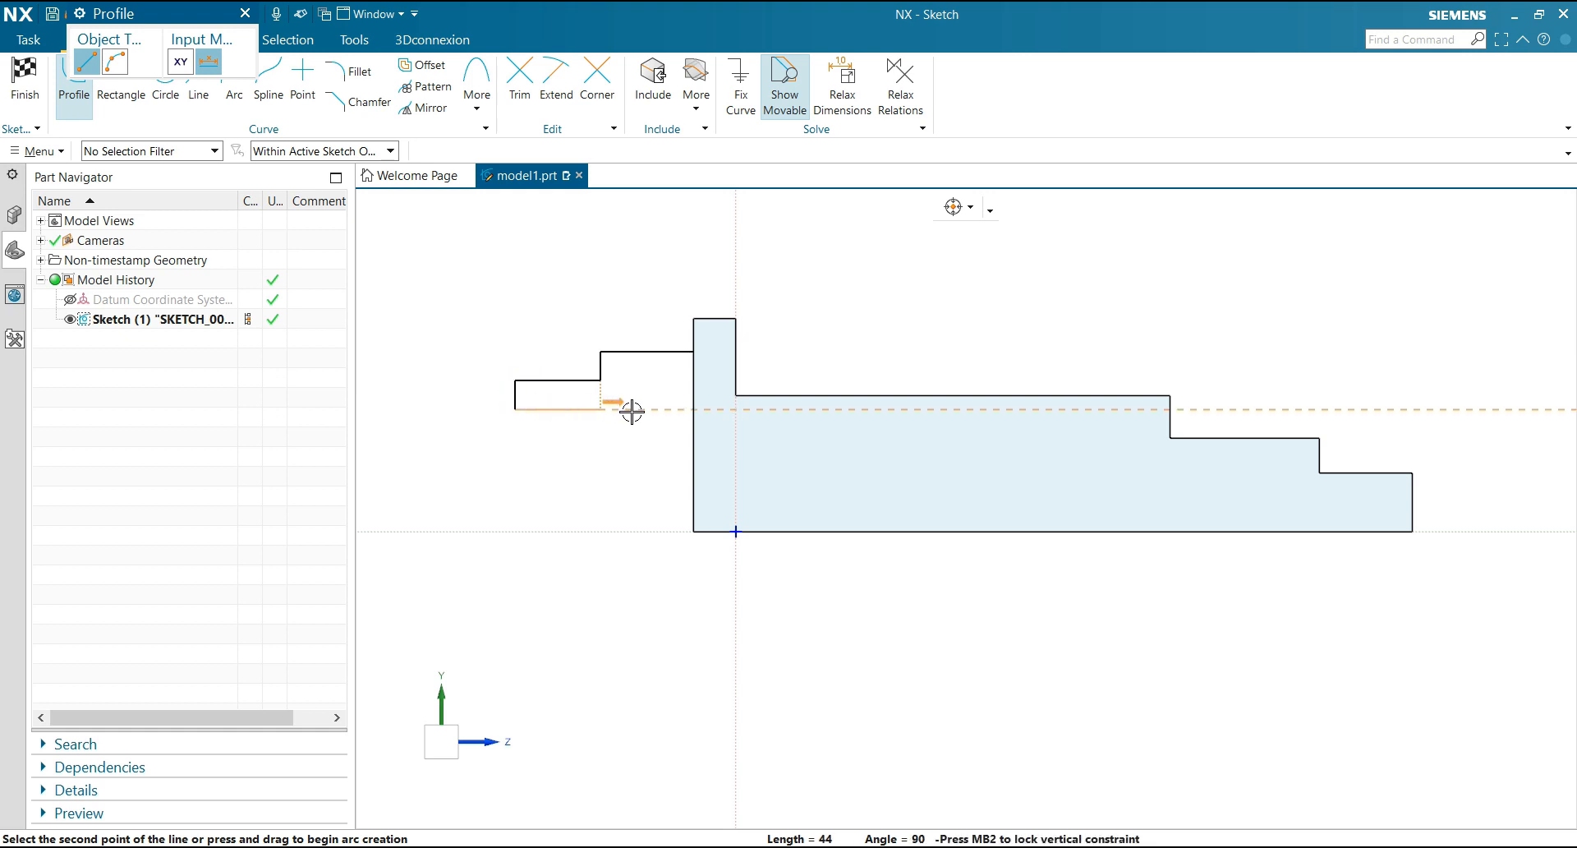
{"action": "left_click", "coordinate": [692, 409]}
{"action": "key", "text": "Escape"}
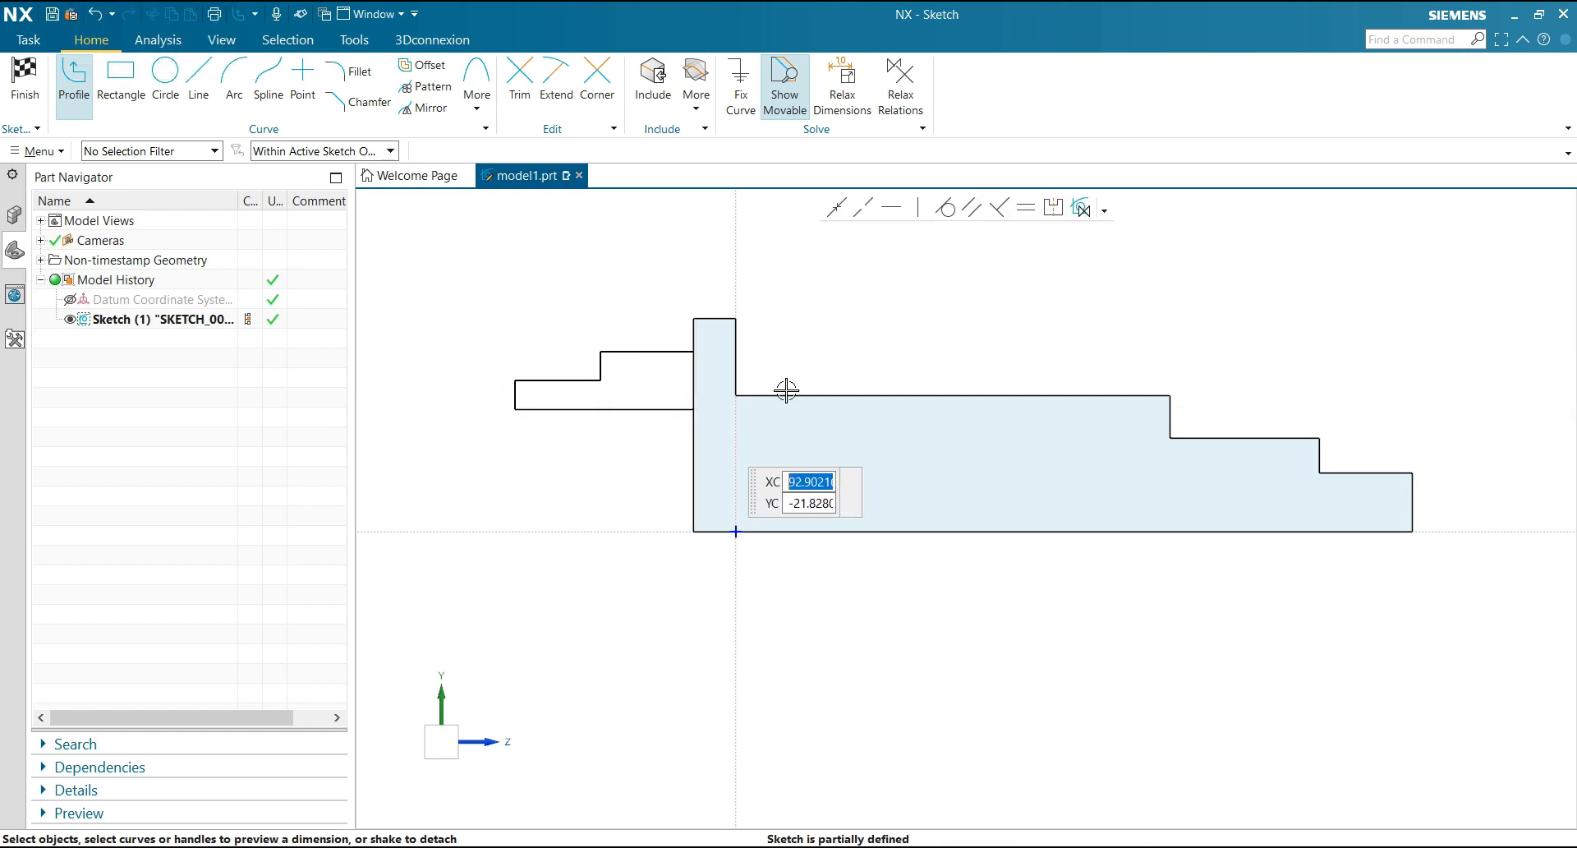
Make the flange's inner vertical edge collinear with the vertical sketch axis
{"action": "scroll", "coordinate": [907, 338], "scroll_direction": "up", "scroll_amount": 1}
{"action": "scroll", "coordinate": [1058, 311], "scroll_direction": "down", "scroll_amount": 1}
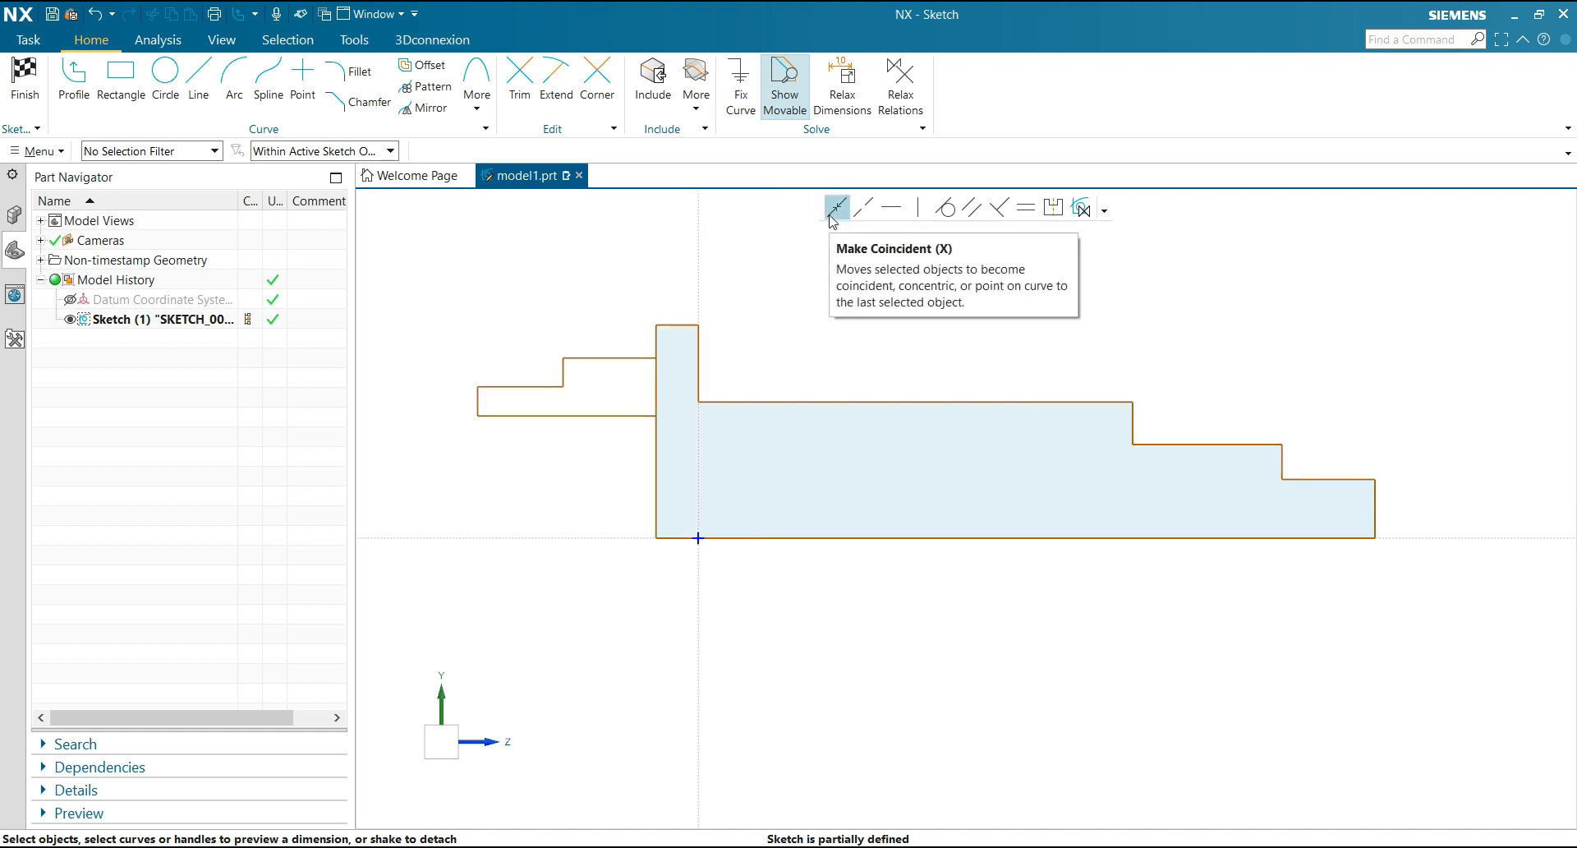
{"action": "left_click", "coordinate": [864, 207]}
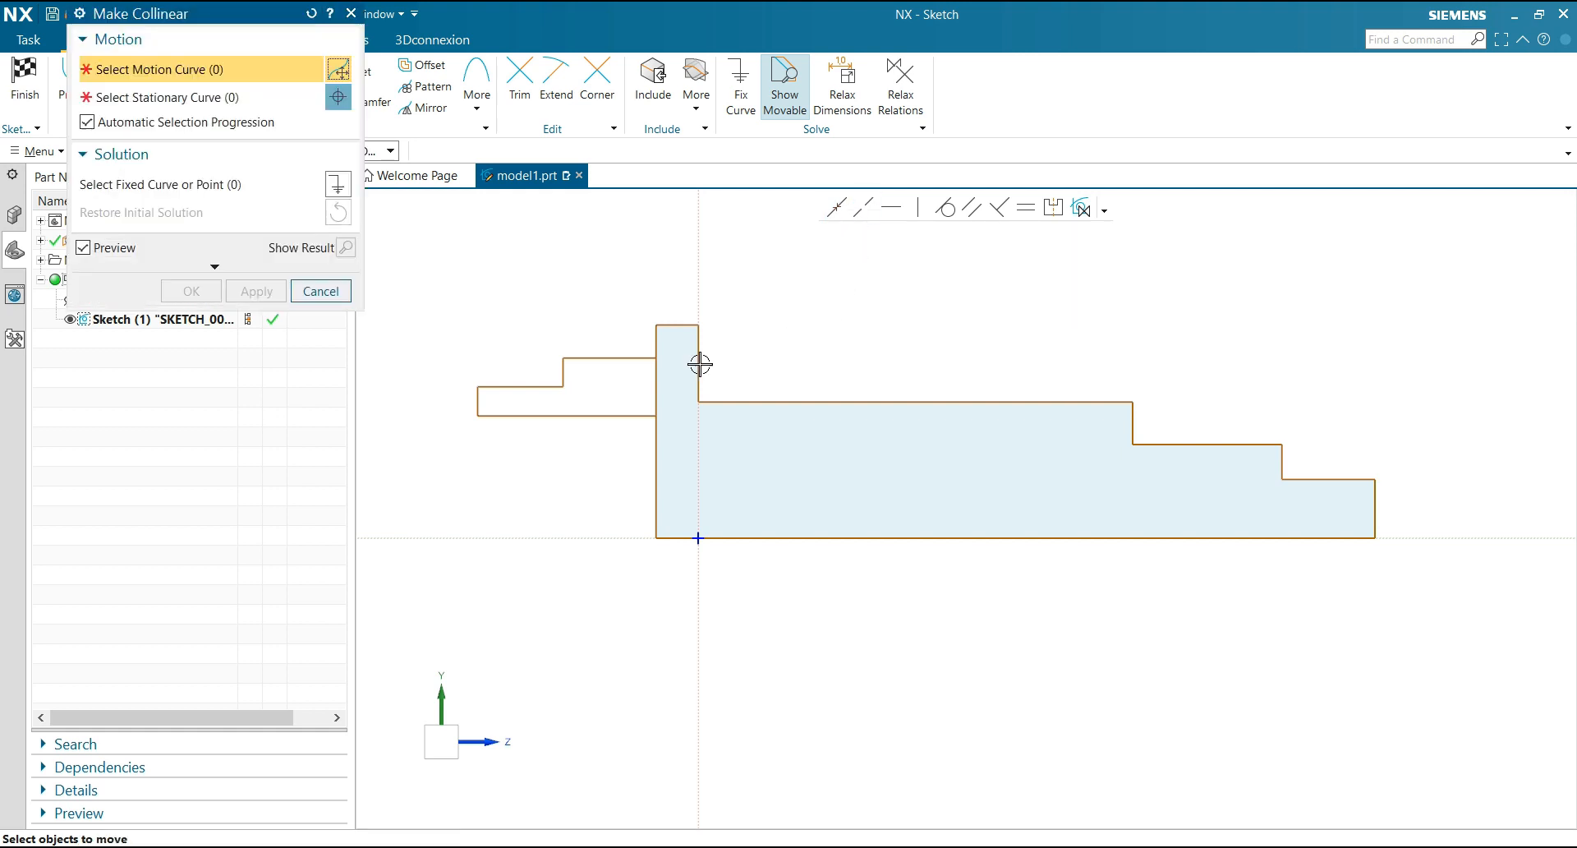
{"action": "left_click", "coordinate": [708, 336]}
{"action": "left_click", "coordinate": [700, 308]}
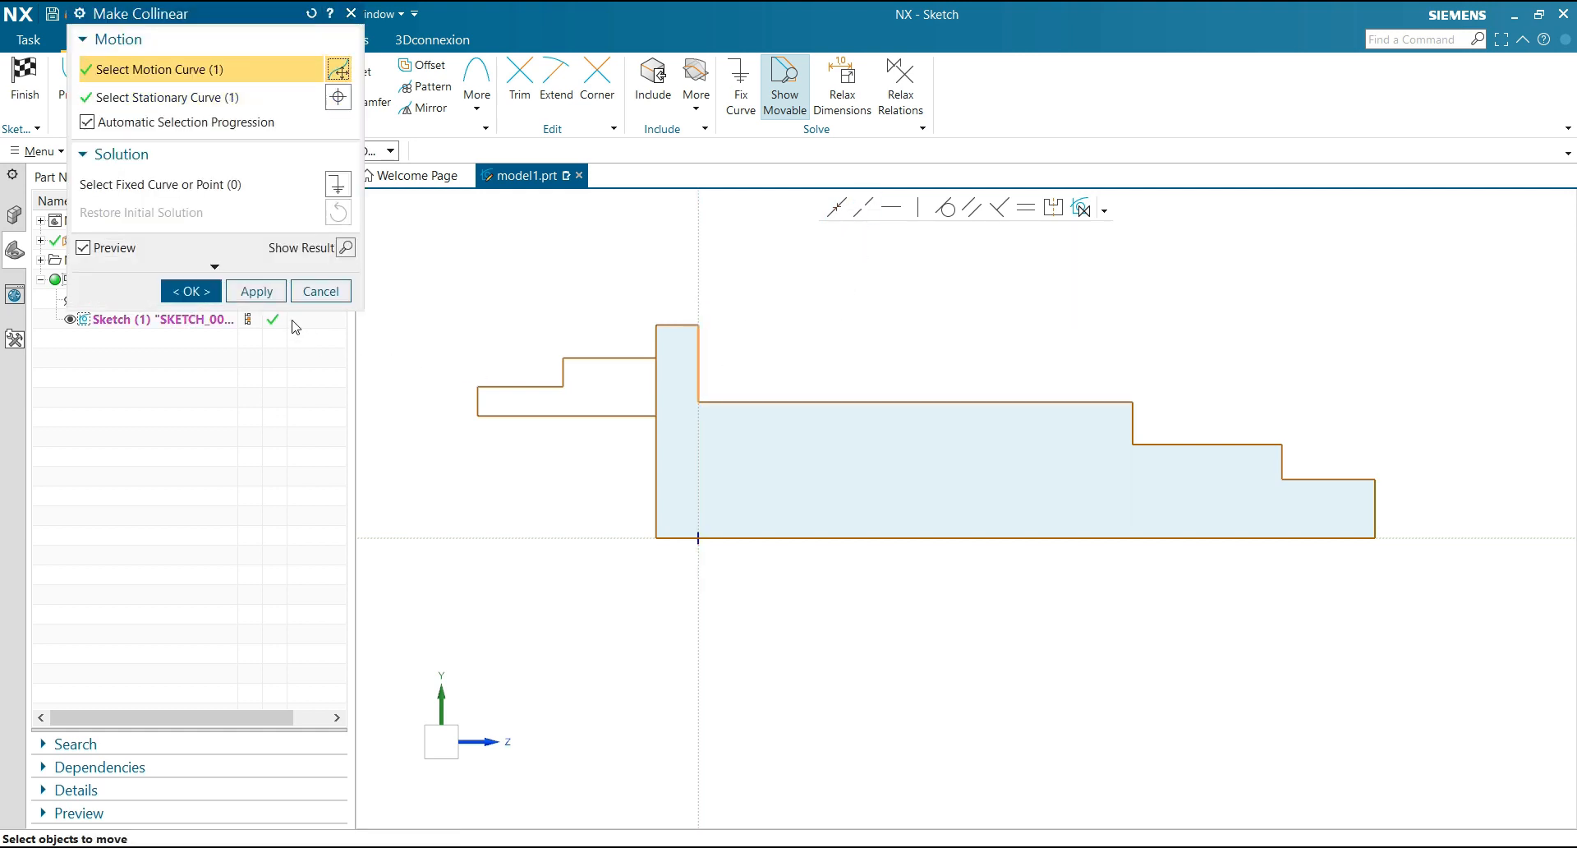
{"action": "left_click", "coordinate": [257, 291]}
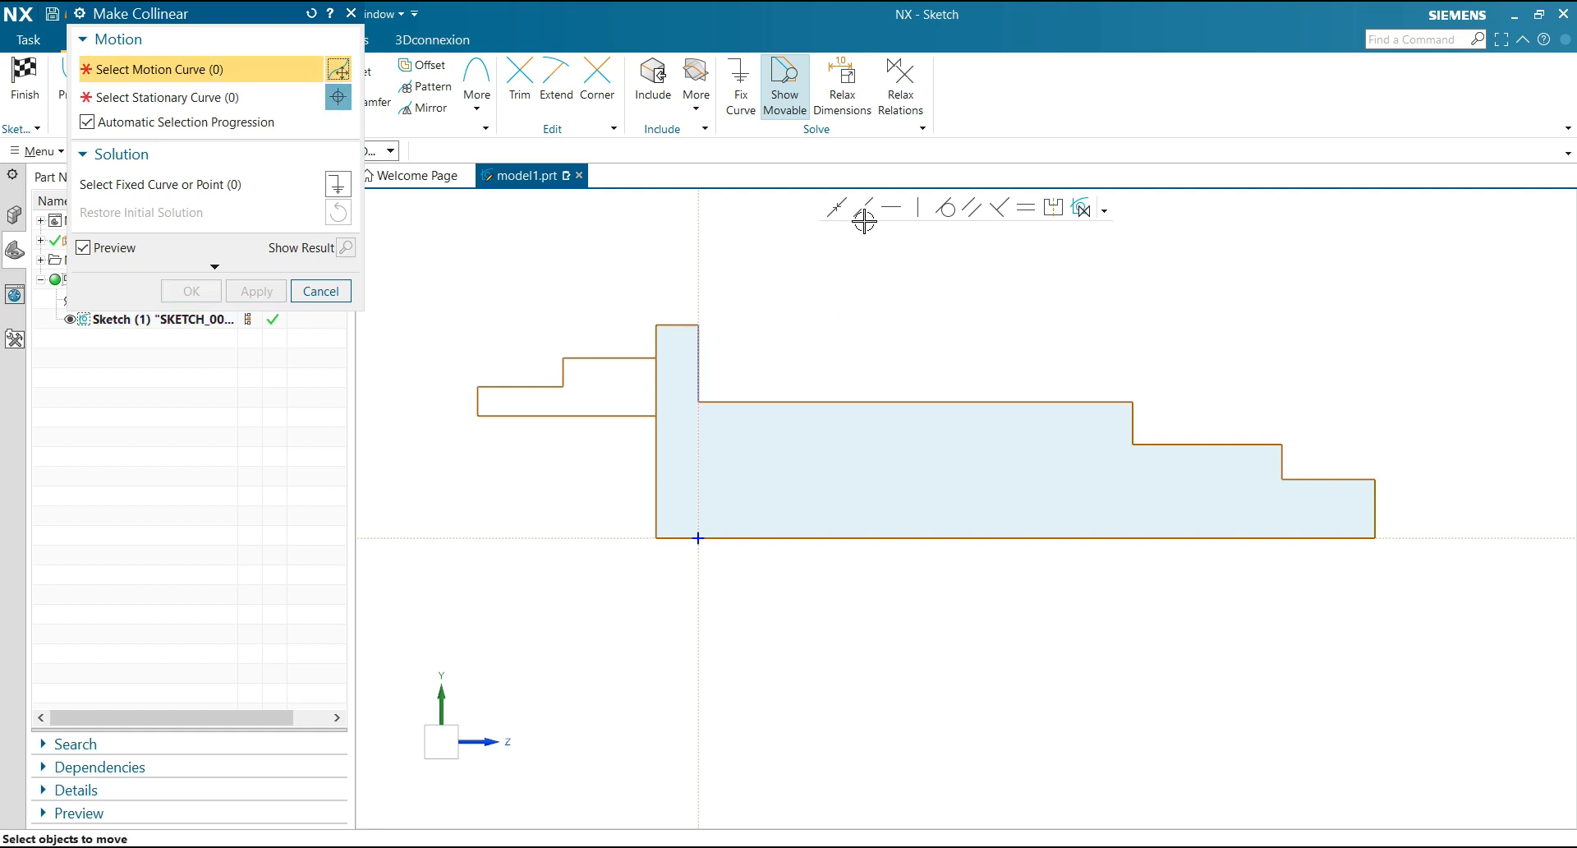
Make the profile's bottom line collinear with the horizontal sketch axis
{"action": "left_click", "coordinate": [859, 537]}
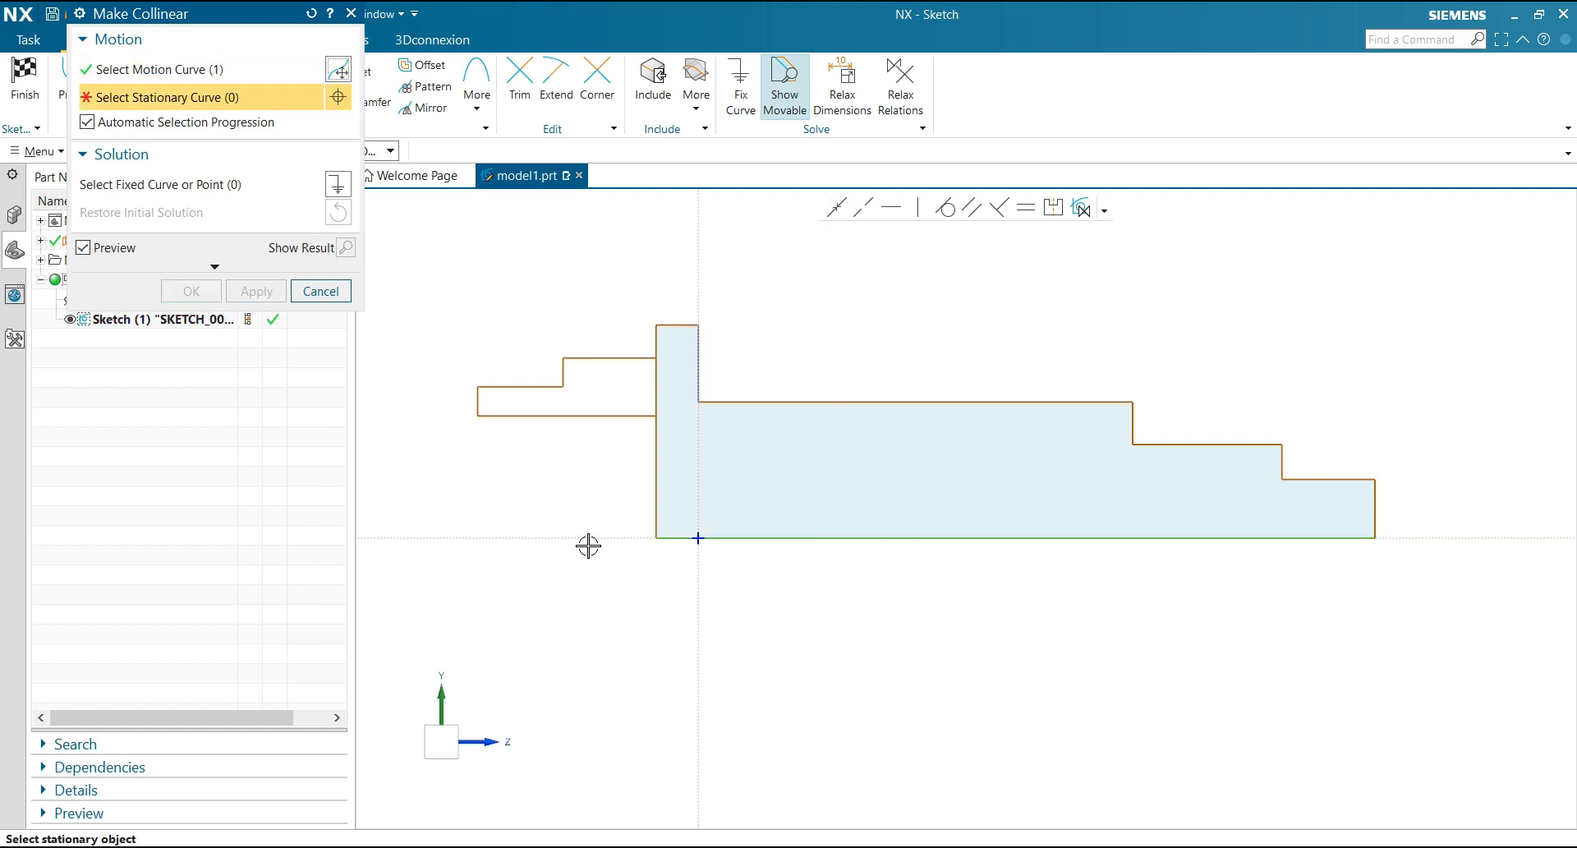
{"action": "left_click", "coordinate": [569, 543]}
{"action": "left_click", "coordinate": [263, 296]}
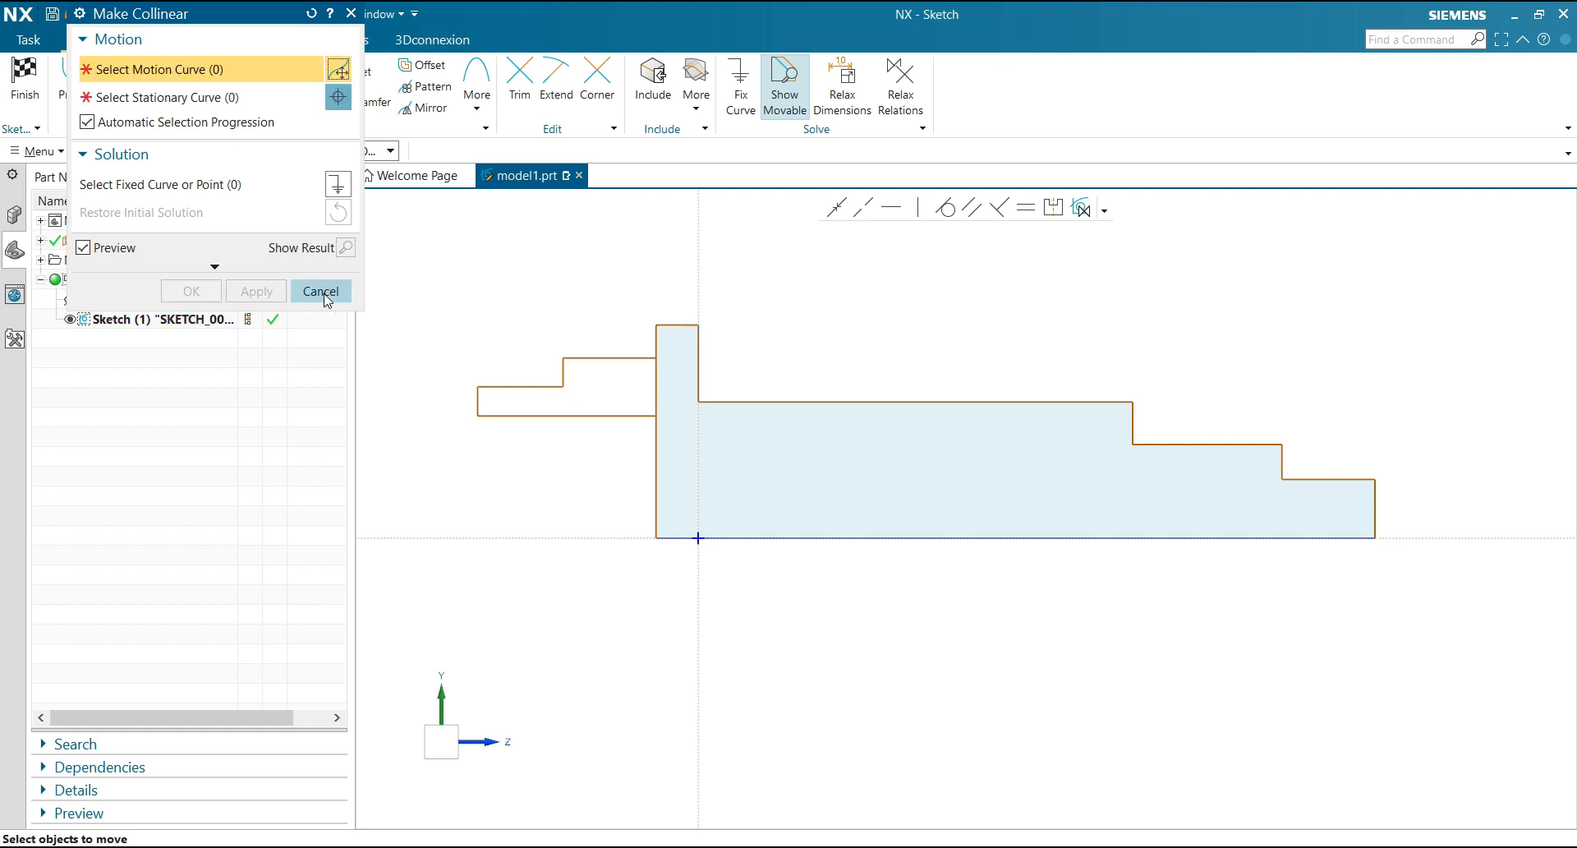
{"action": "left_click", "coordinate": [320, 292]}
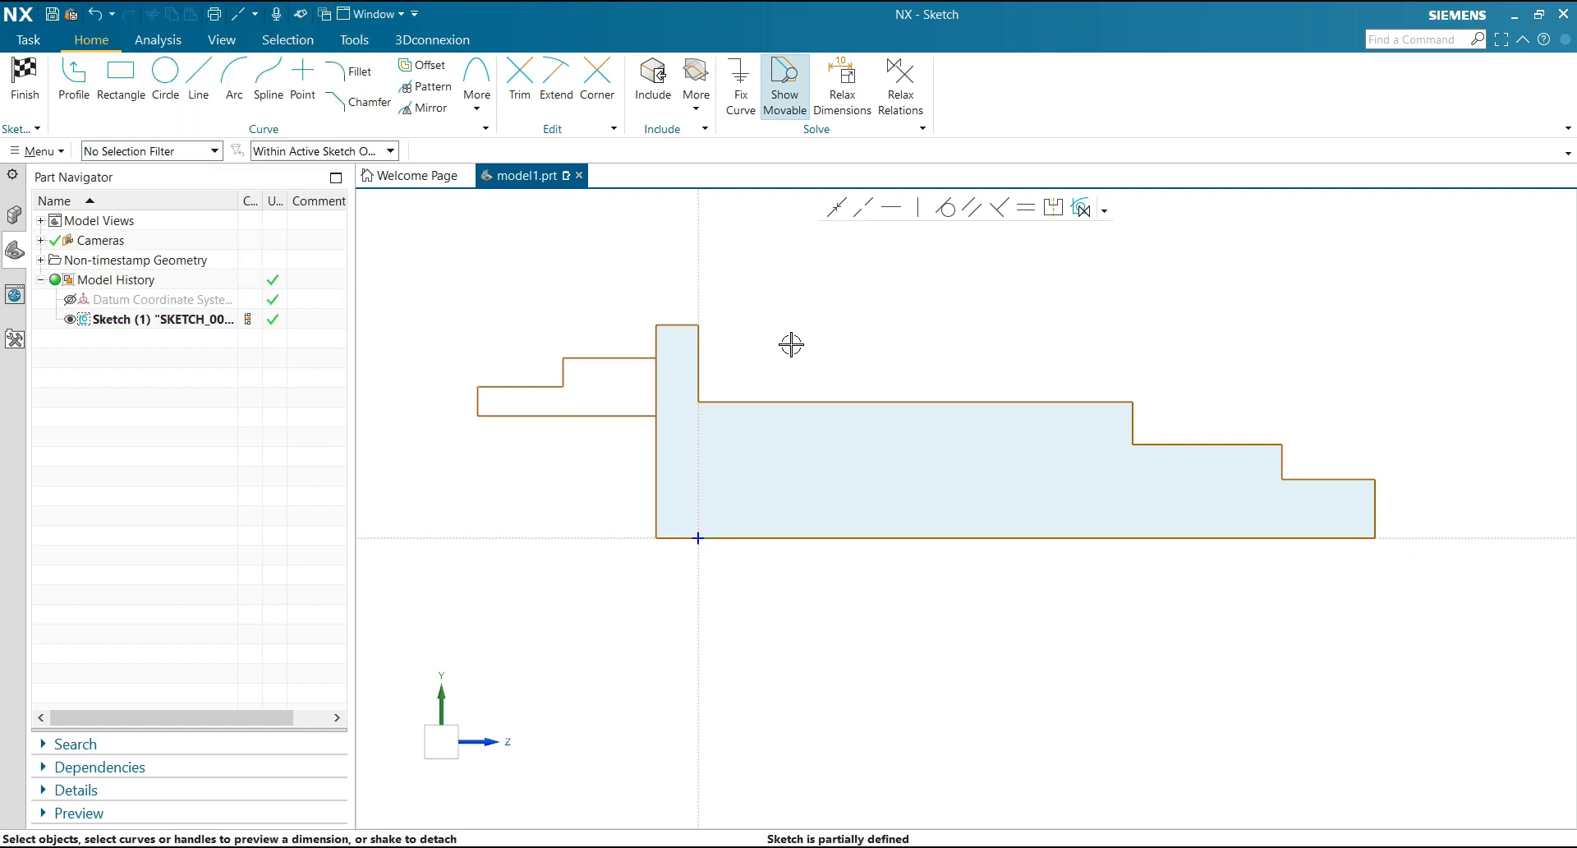
Dimension the distance from the flange's inner face to the shaft's far end face as 390
{"action": "scroll", "coordinate": [791, 345], "scroll_direction": "down", "scroll_amount": 1}
{"action": "scroll", "coordinate": [819, 309], "scroll_direction": "up", "scroll_amount": 2}
{"action": "scroll", "coordinate": [782, 320], "scroll_direction": "down", "scroll_amount": 1}
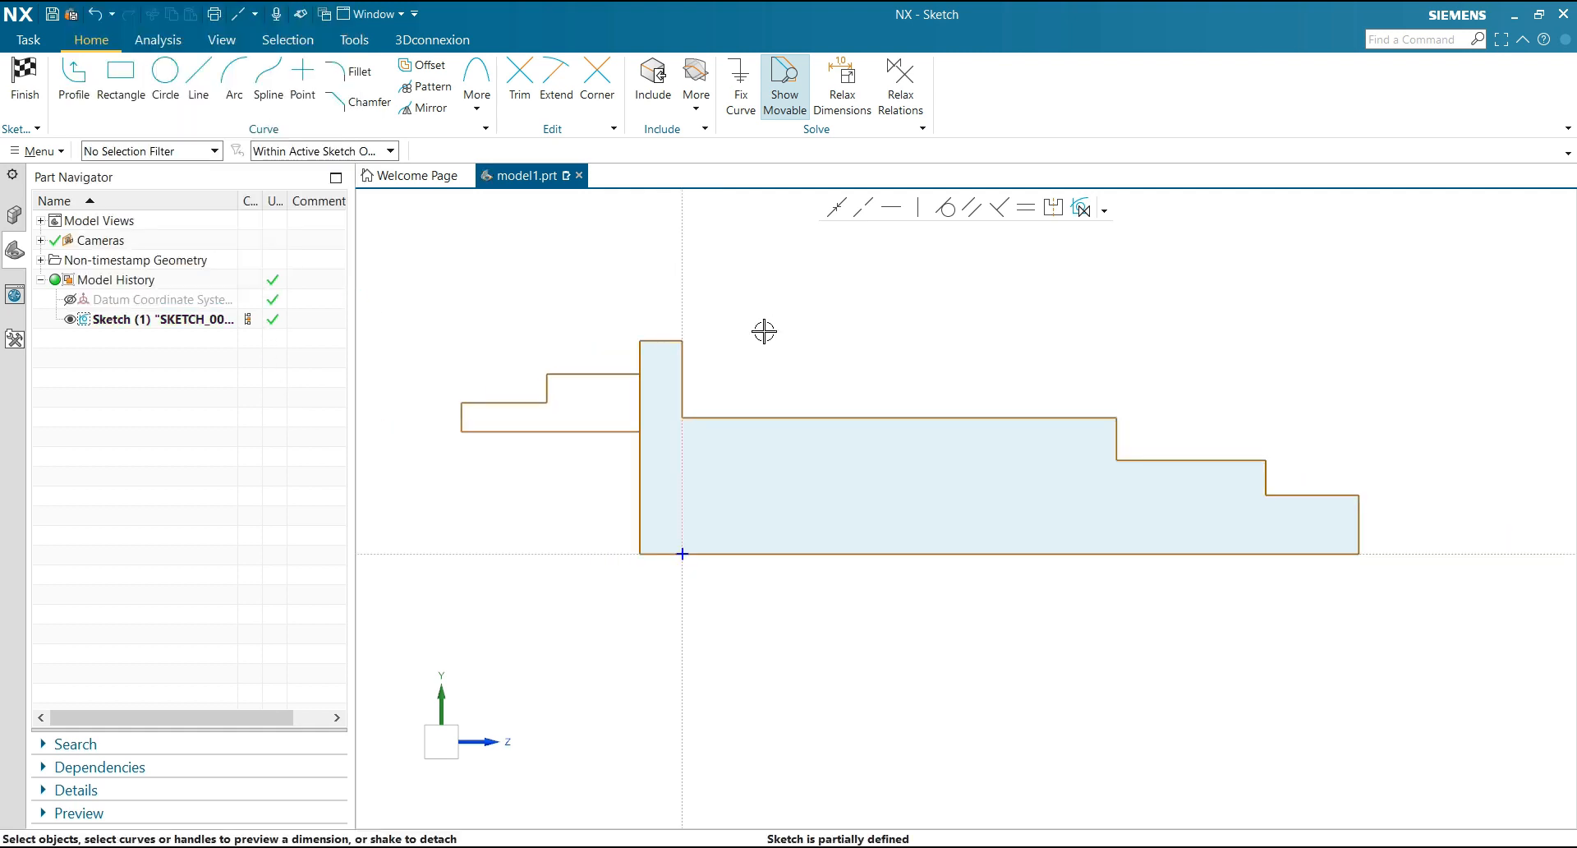
{"action": "left_click", "coordinate": [683, 376]}
{"action": "left_click", "coordinate": [1357, 529]}
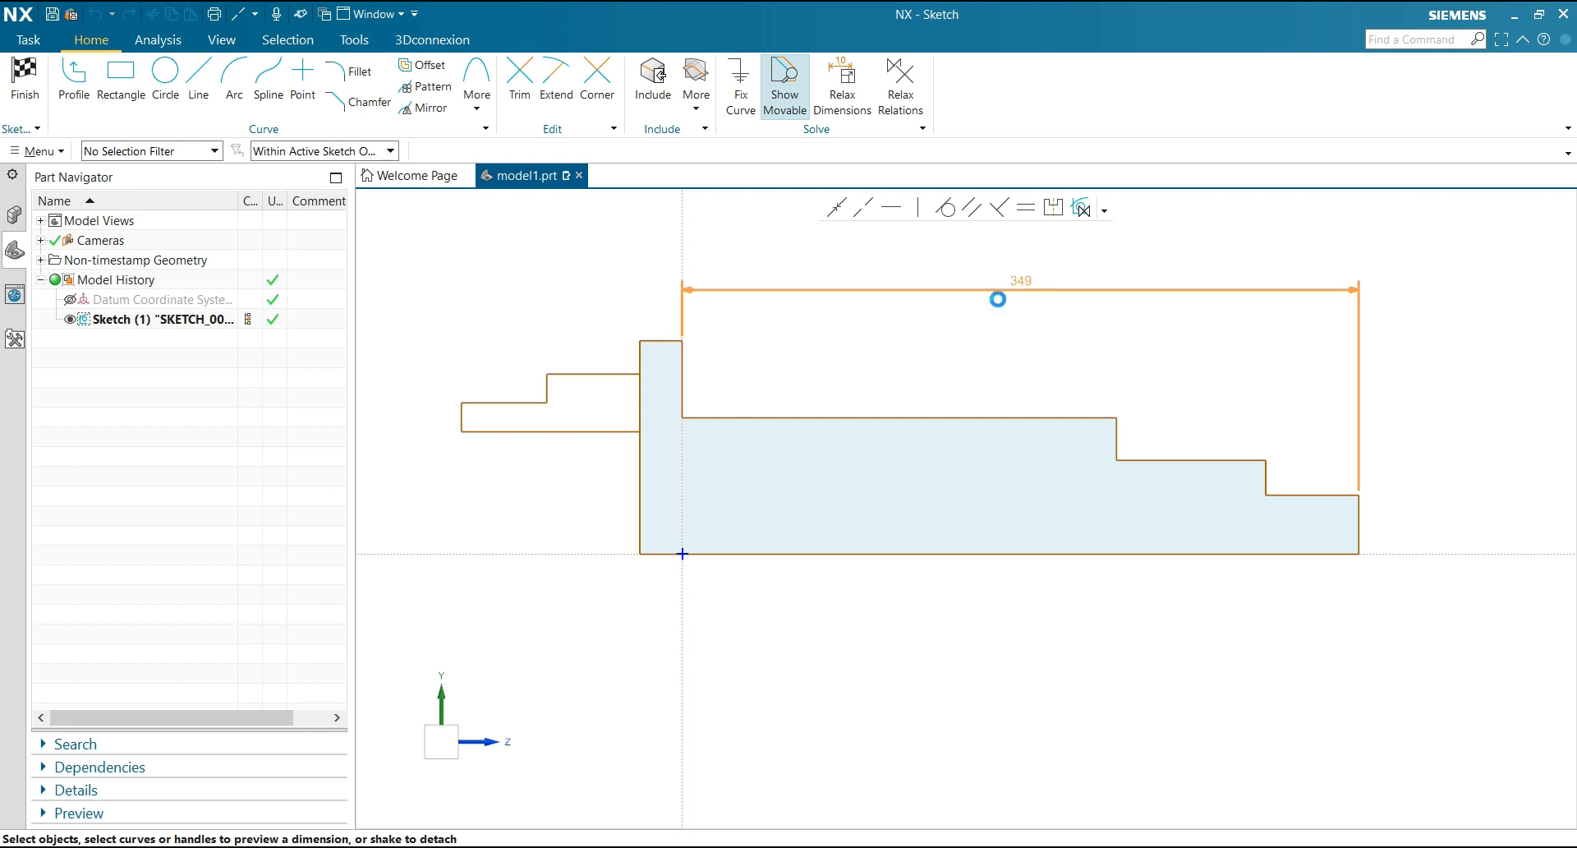
{"action": "left_click", "coordinate": [998, 298]}
{"action": "type", "text": "390"}
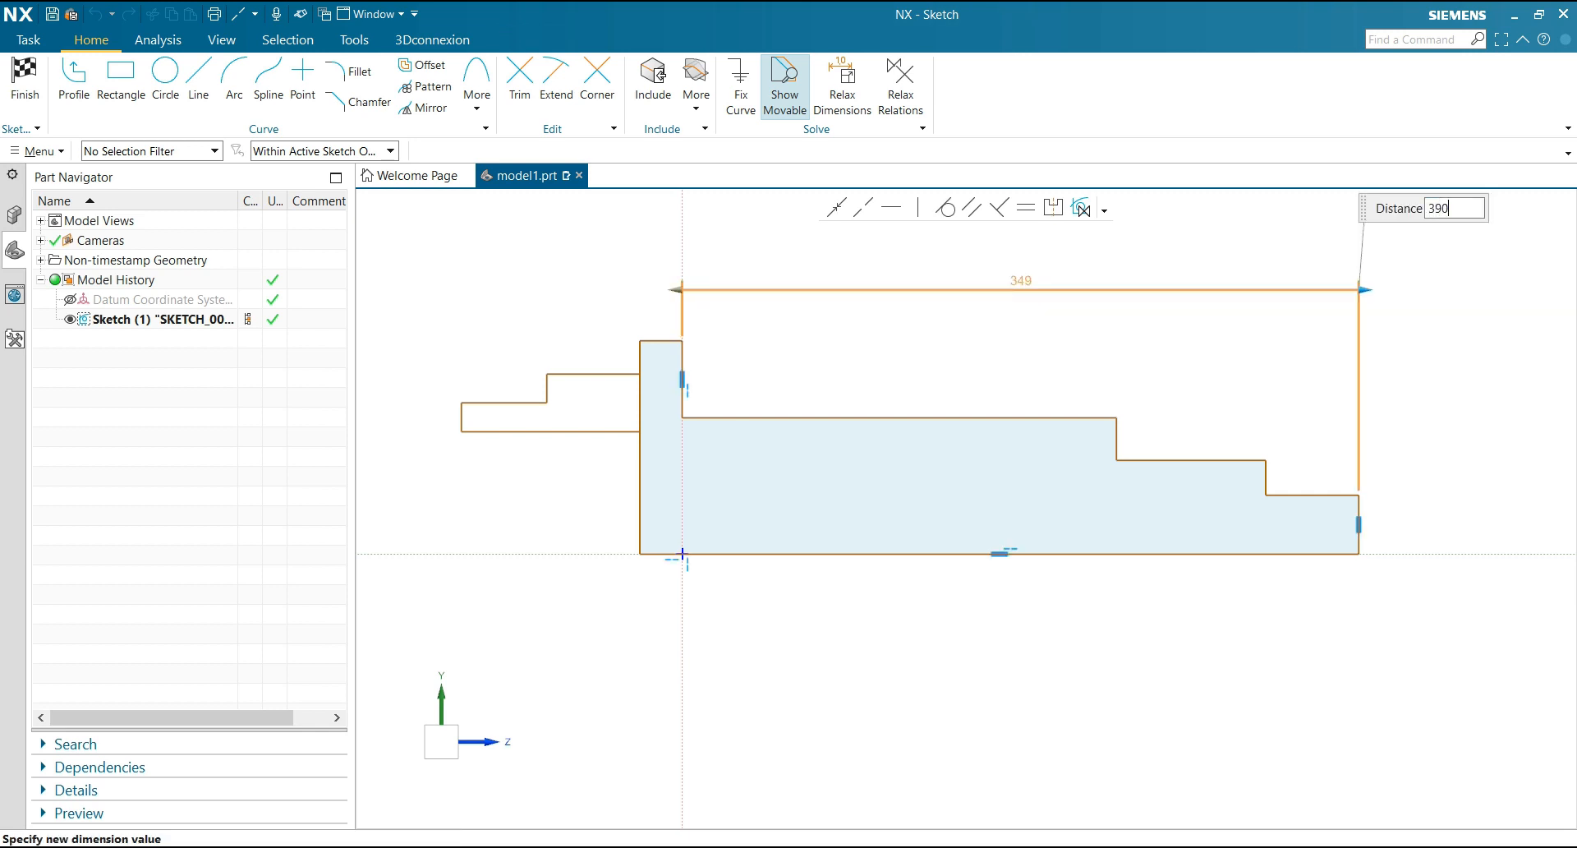
{"action": "key", "text": "Return"}
{"action": "left_click", "coordinate": [662, 458]}
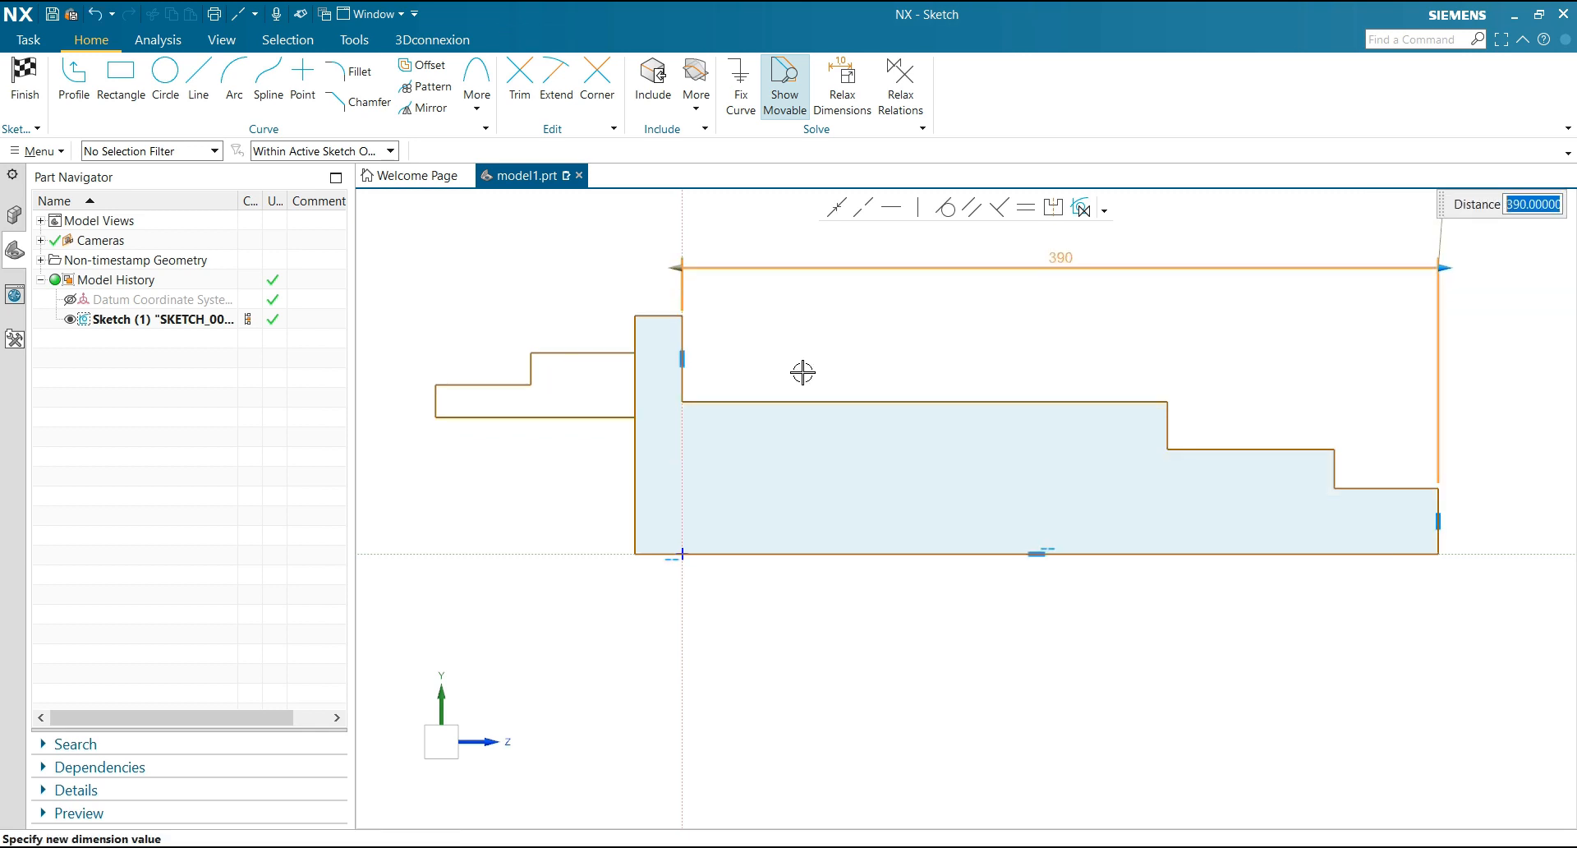
Finish the 390 overall length dimension and reposition it higher above the shaft profile
{"action": "left_click", "coordinate": [798, 369]}
{"action": "scroll", "coordinate": [798, 382], "scroll_direction": "down", "scroll_amount": 1}
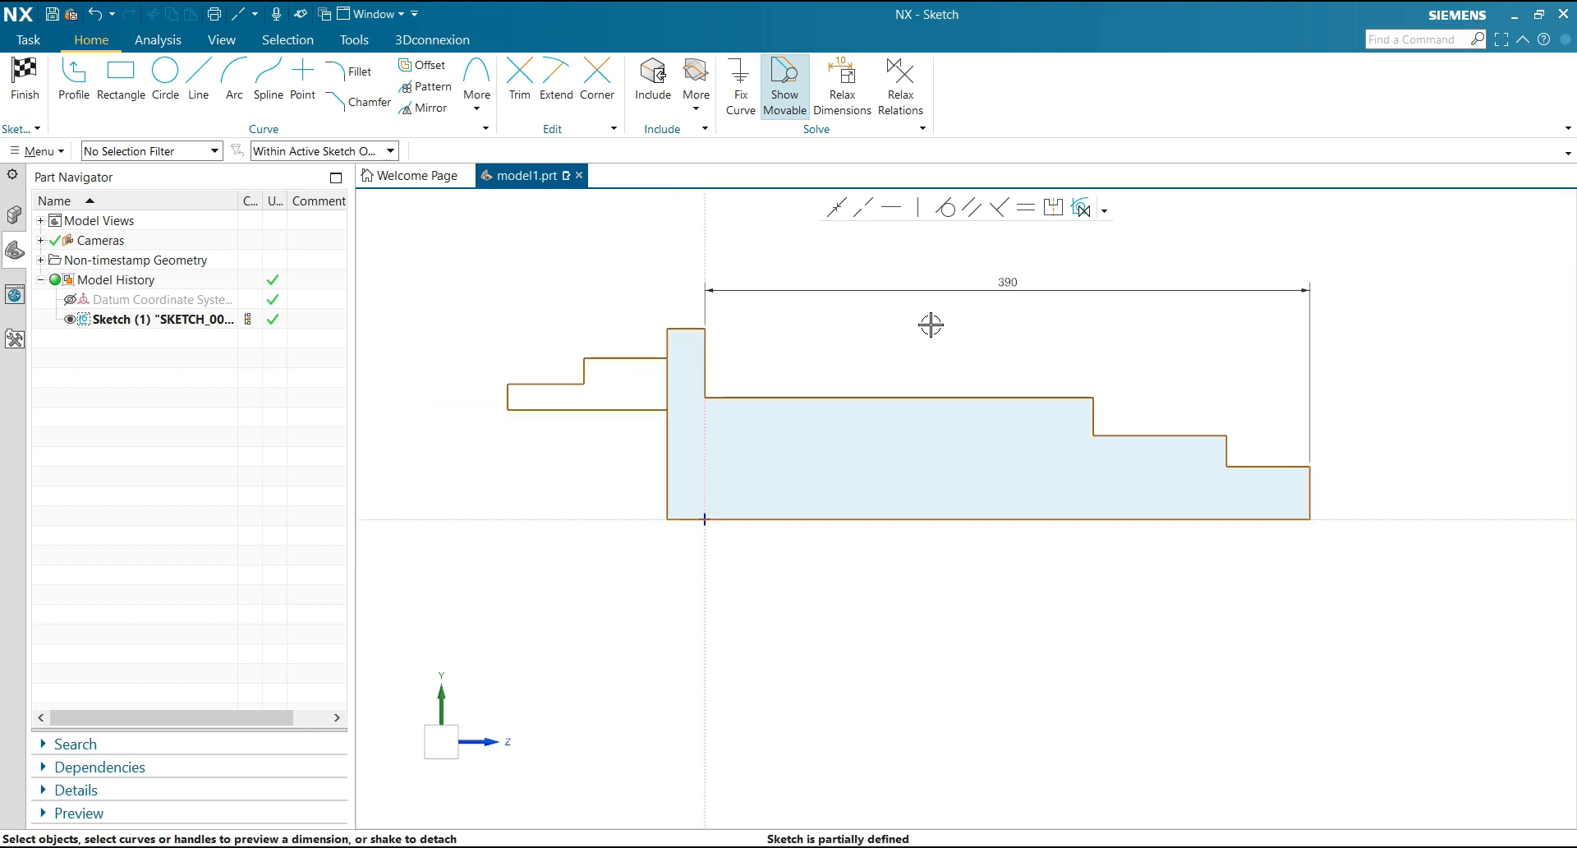
{"action": "scroll", "coordinate": [931, 325], "scroll_direction": "up", "scroll_amount": 1}
{"action": "scroll", "coordinate": [882, 464], "scroll_direction": "down", "scroll_amount": 1}
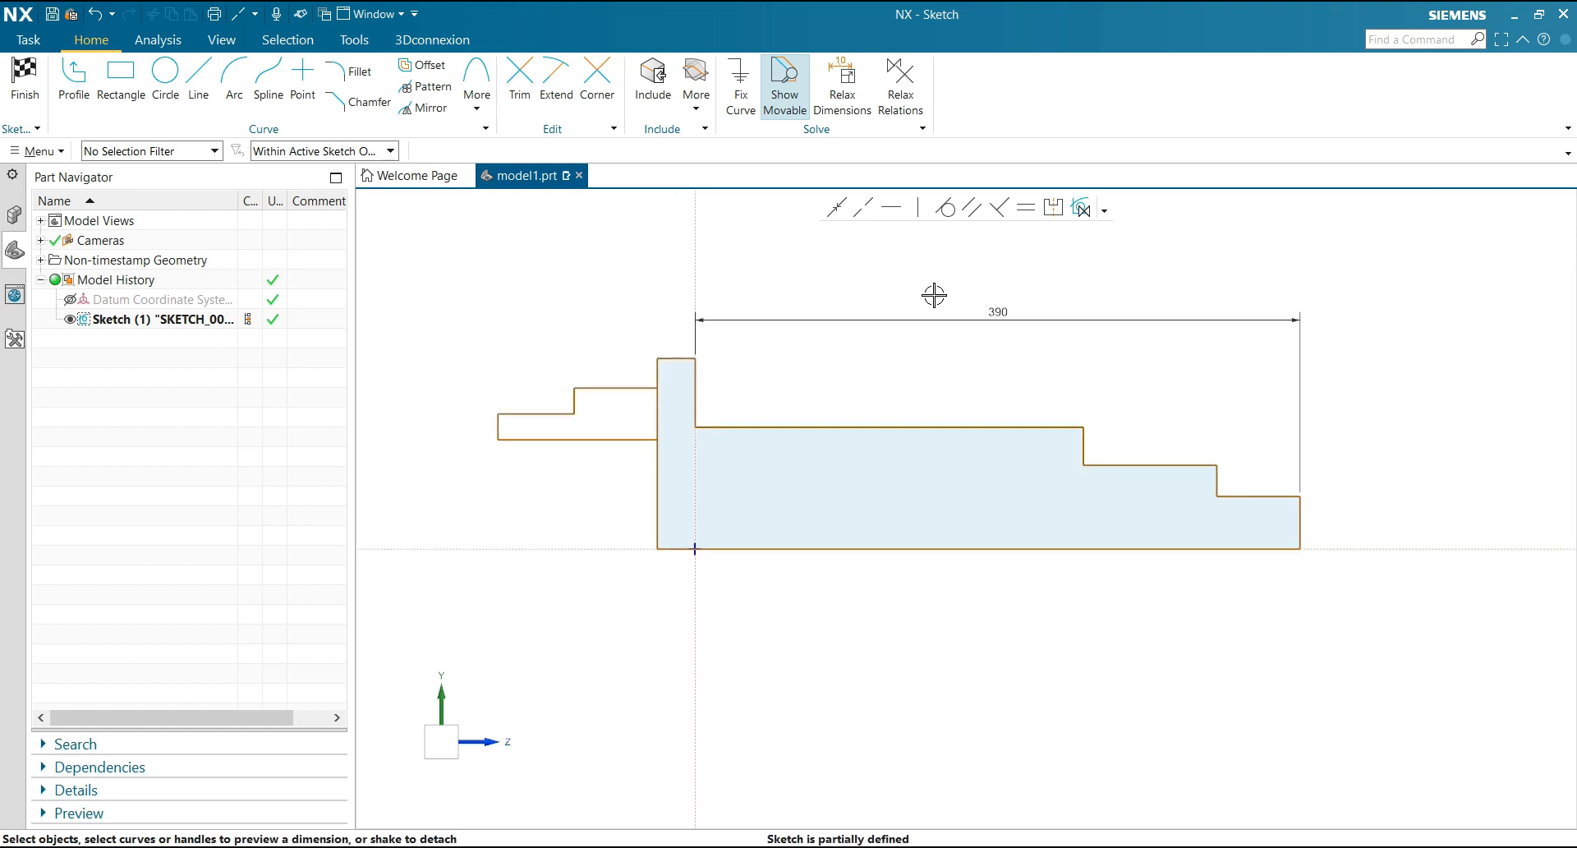
{"action": "left_click_drag", "start_coordinate": [993, 317], "coordinate": [993, 250]}
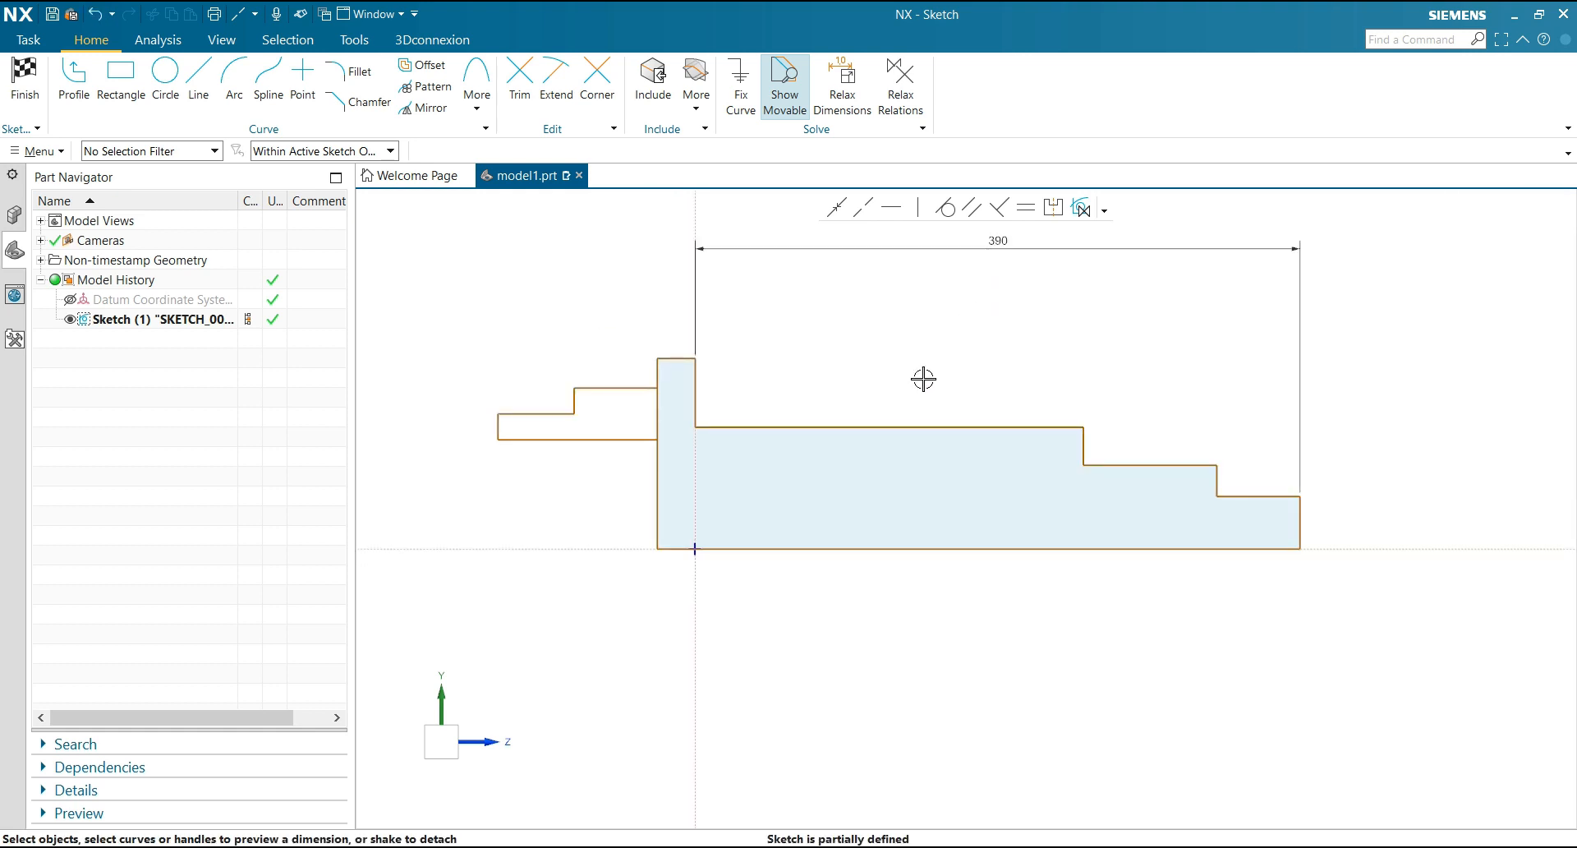
Dimension the length of the shaft section adjoining the flange as 215
{"action": "left_click", "coordinate": [918, 427]}
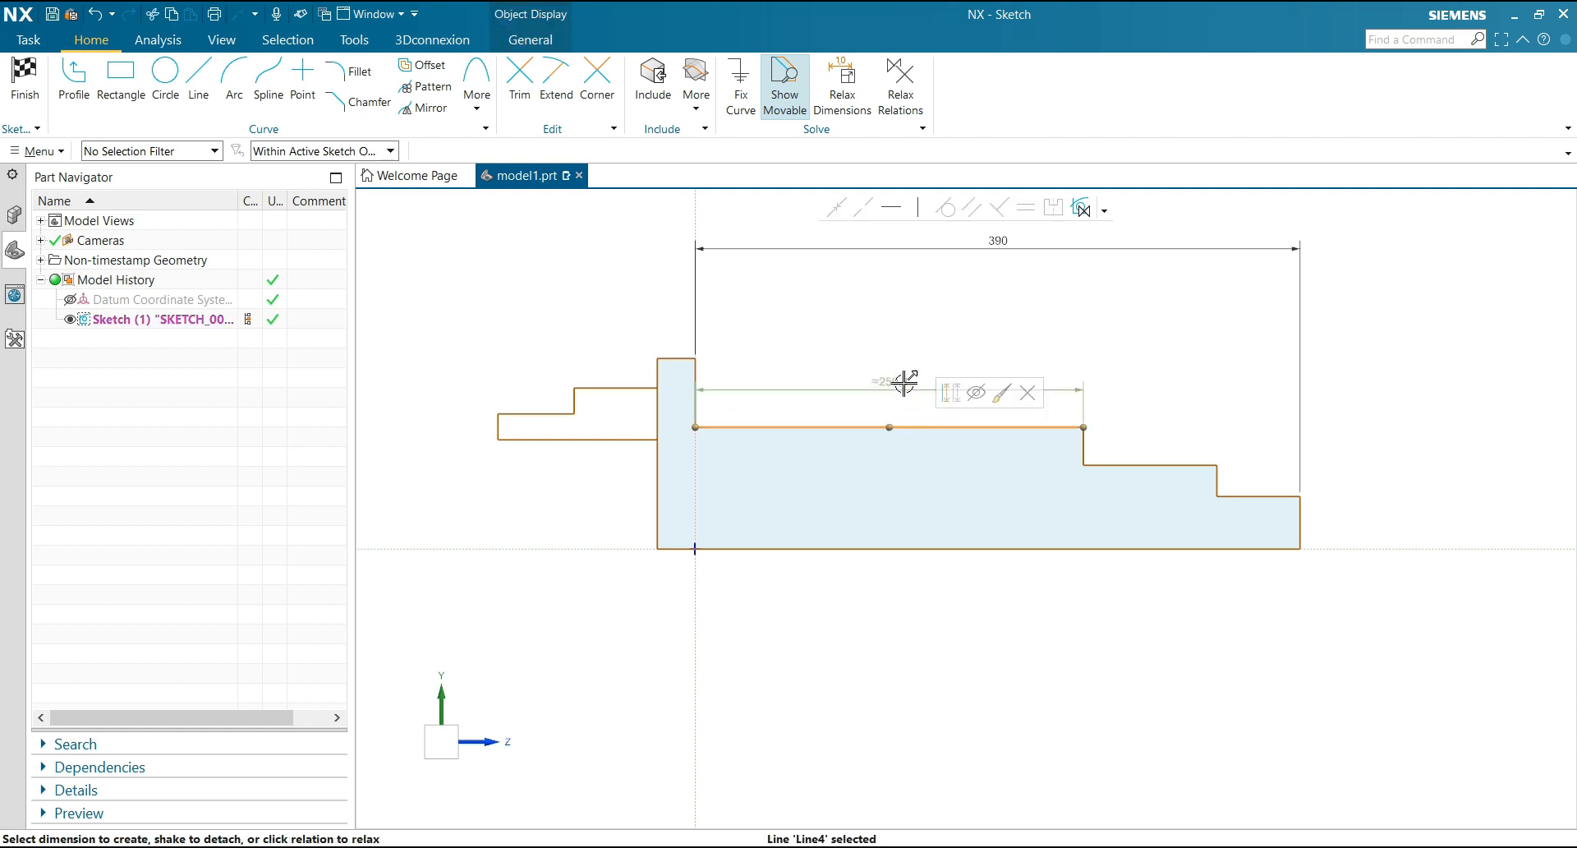
{"action": "left_click", "coordinate": [900, 319]}
{"action": "type", "text": "215"}
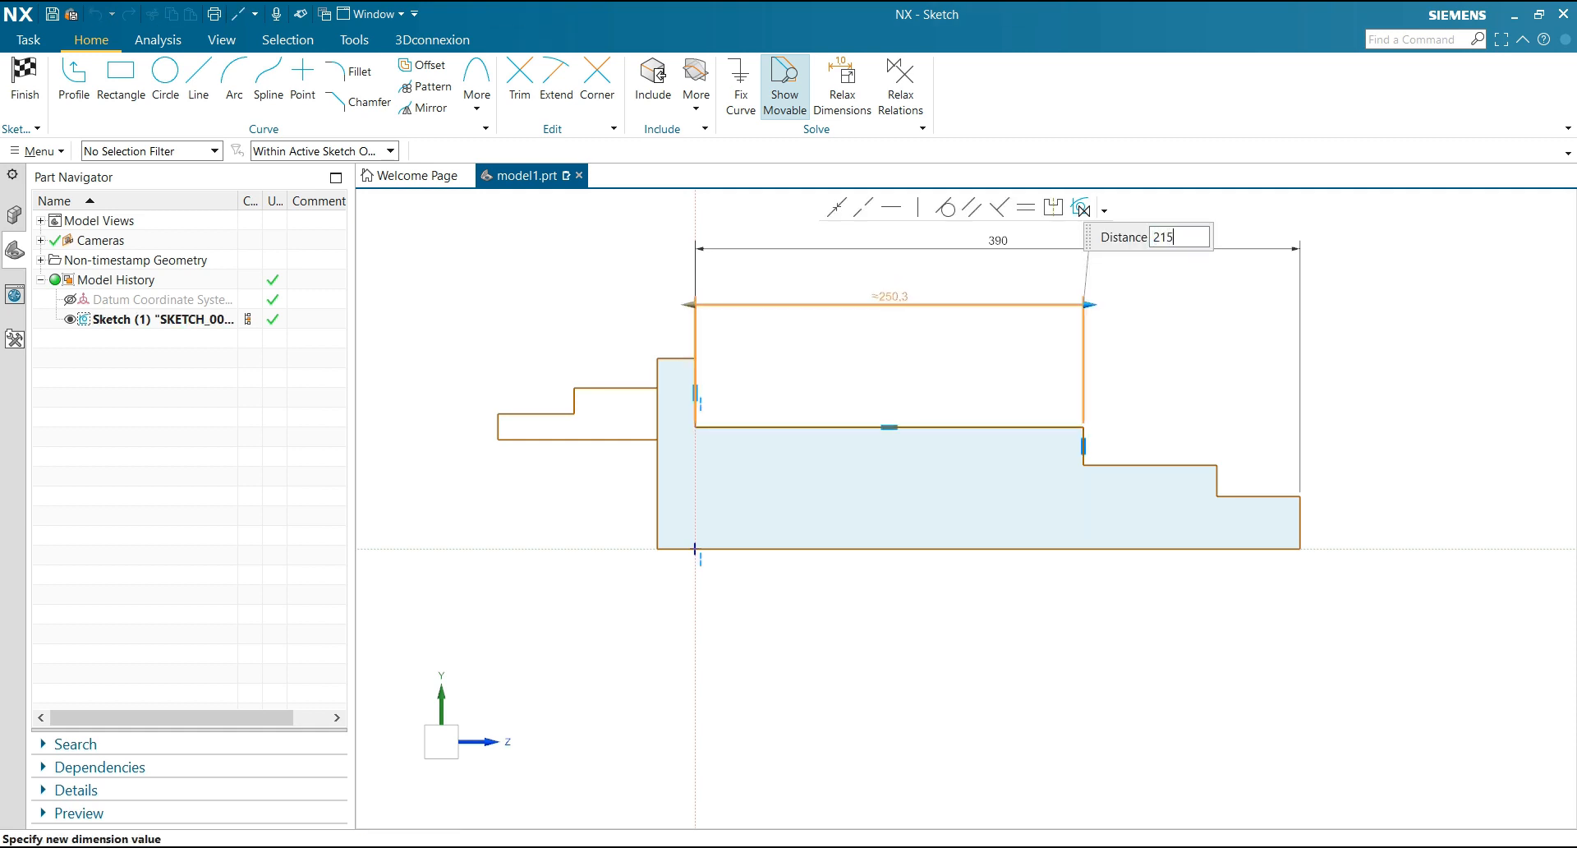
{"action": "key", "text": "Return"}
{"action": "key", "text": "Escape"}
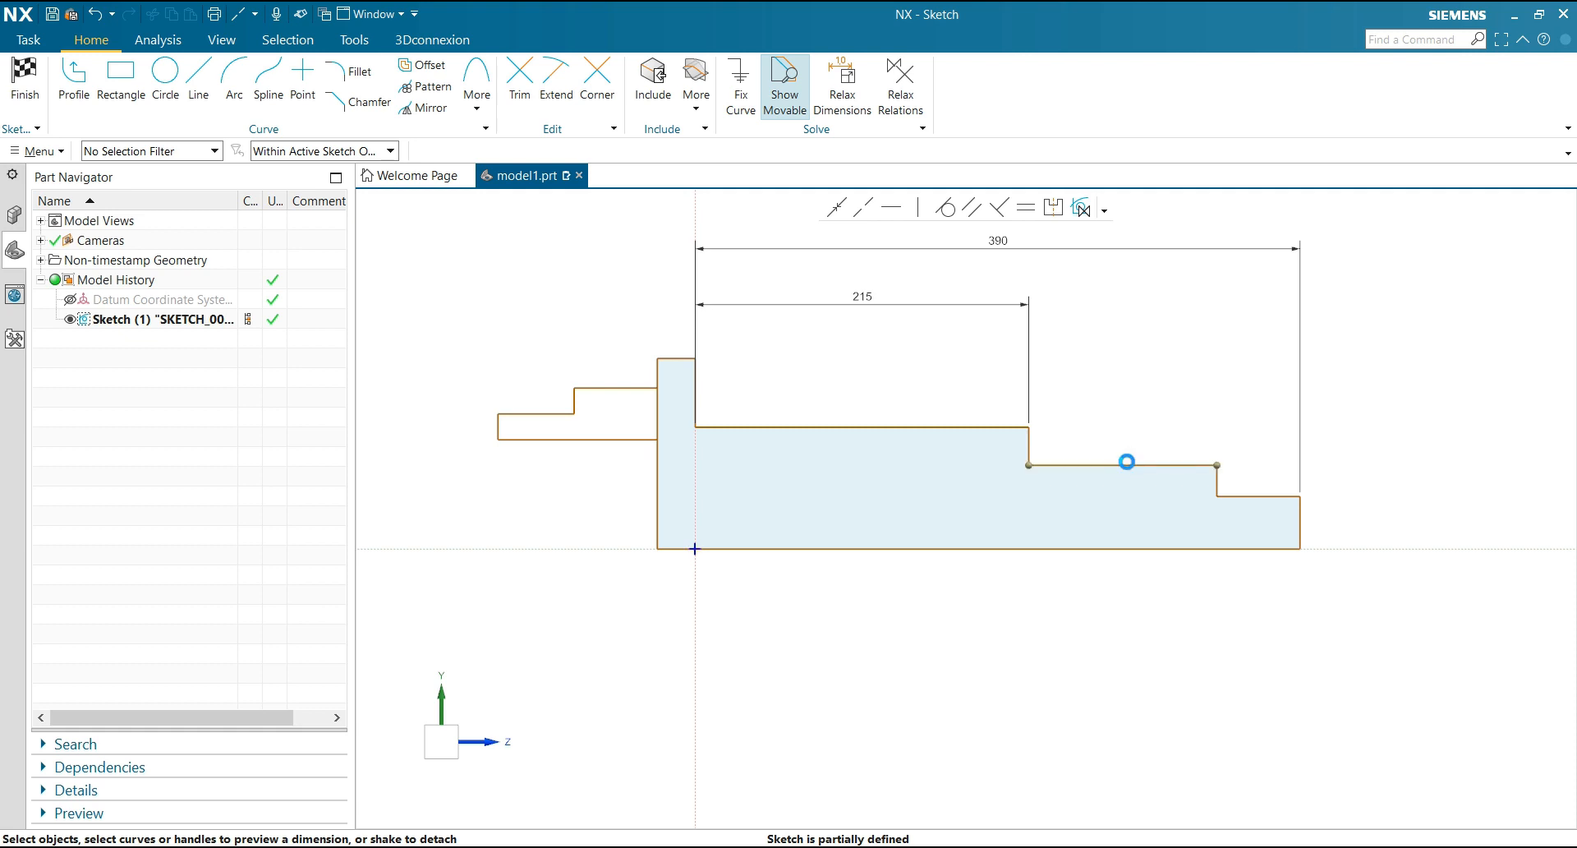
Dimension the length of the shaft's middle step as 85
{"action": "left_click", "coordinate": [1122, 465]}
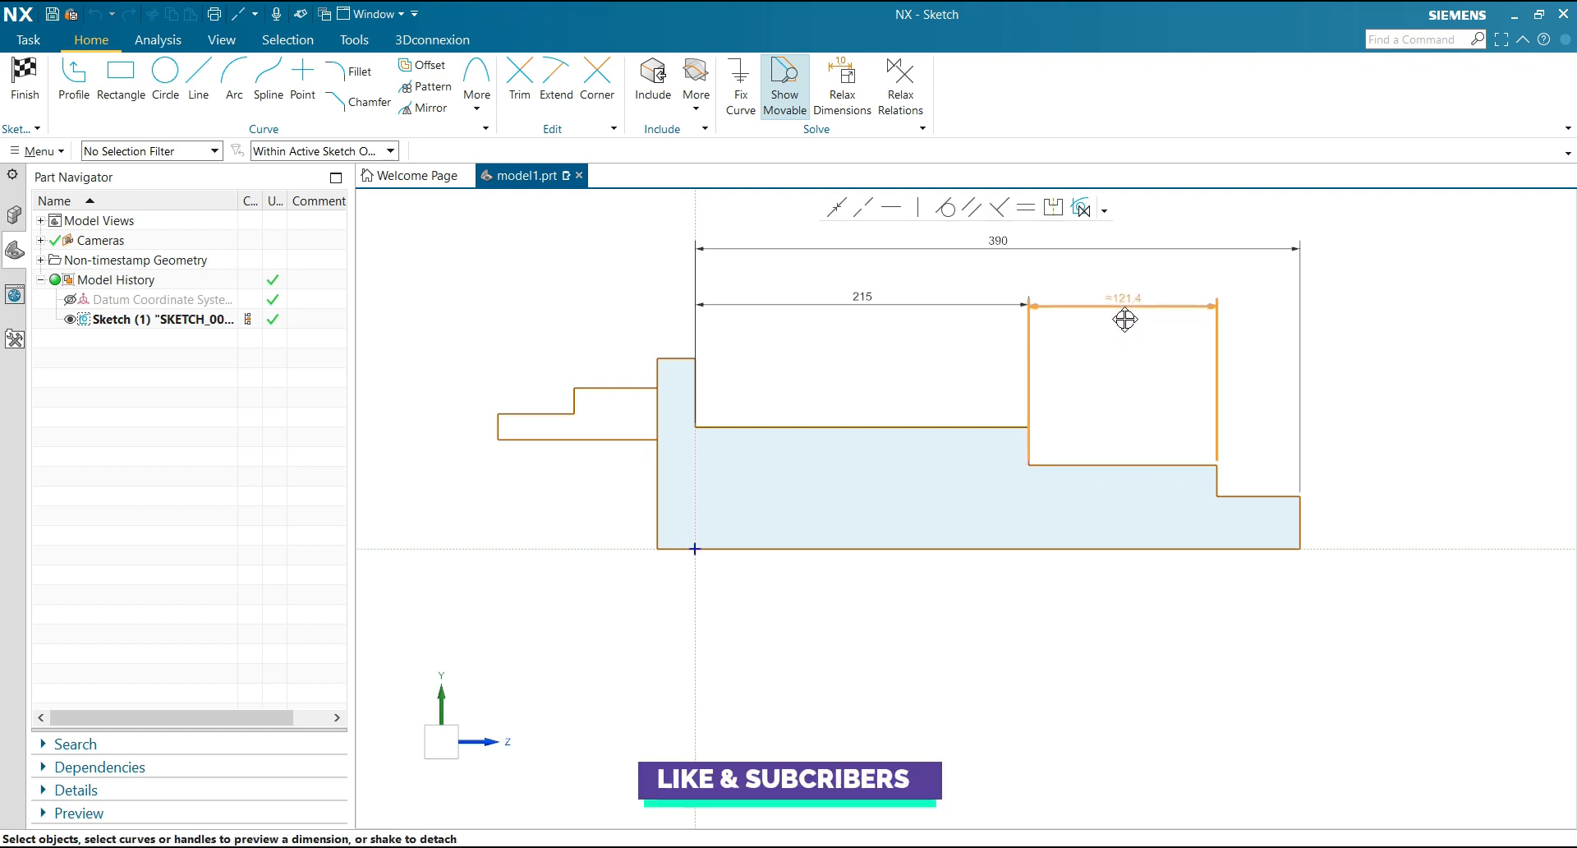
{"action": "left_click", "coordinate": [1122, 322]}
{"action": "type", "text": "85"}
{"action": "key", "text": "Return"}
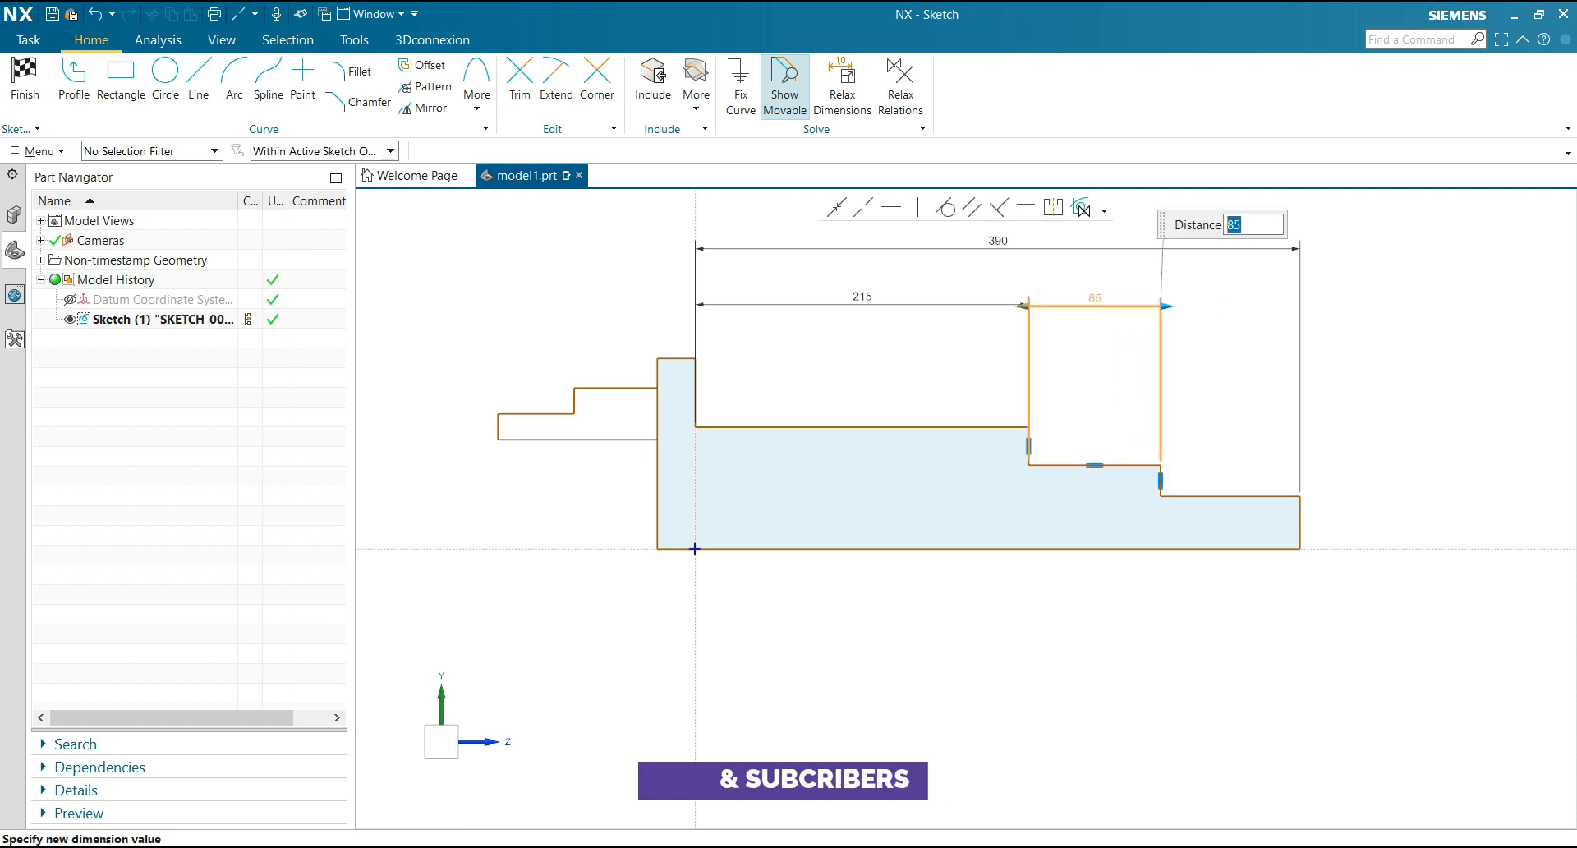
{"action": "key", "text": "Escape"}
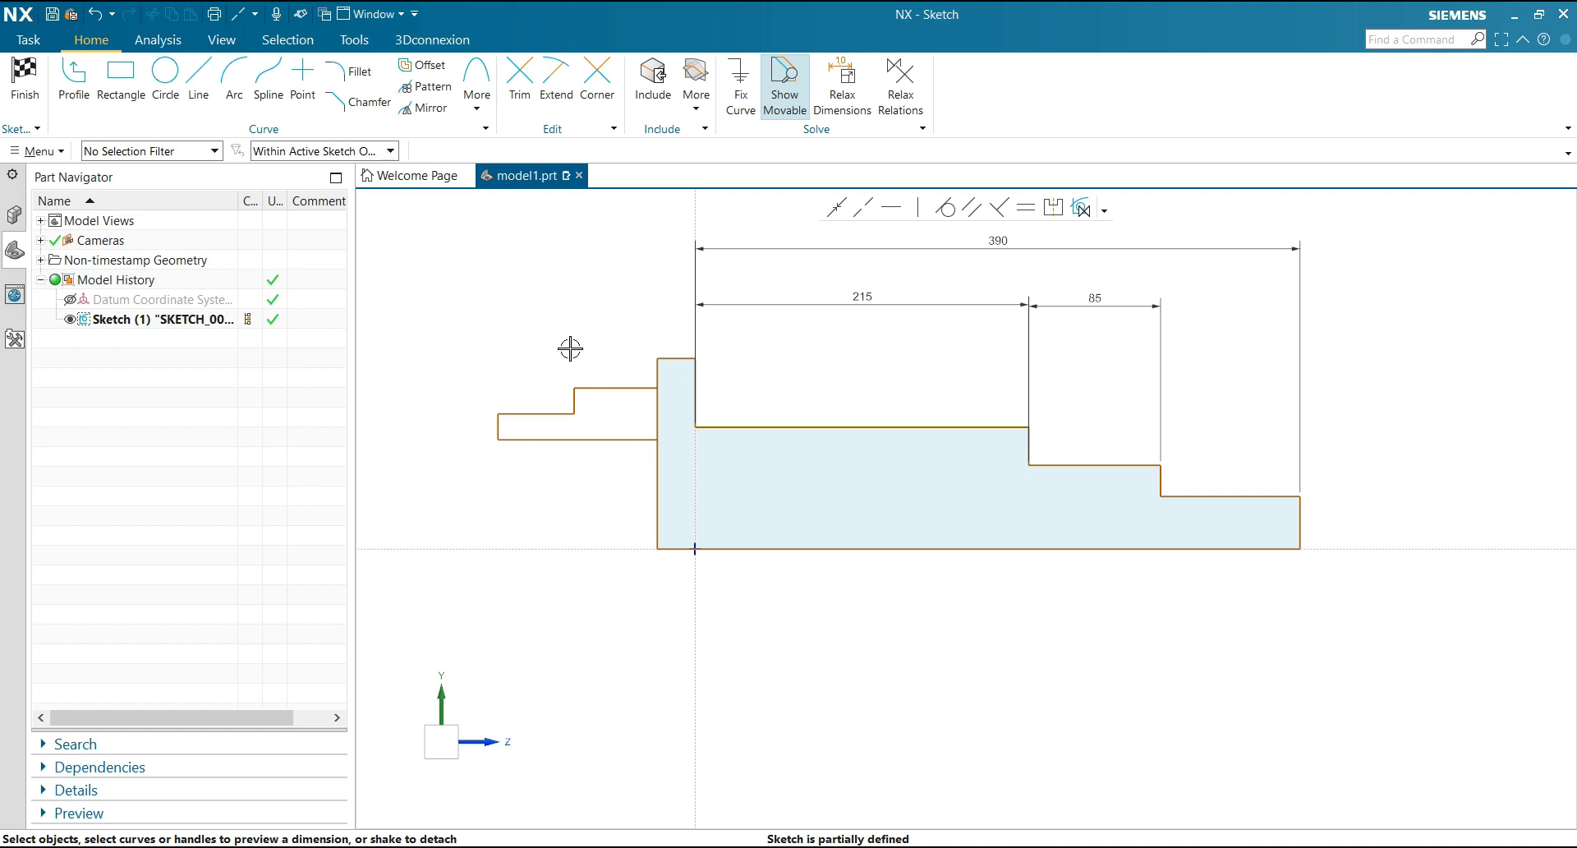
Dimension the height of the shaft's far end face as 30
{"action": "left_click", "coordinate": [1300, 521]}
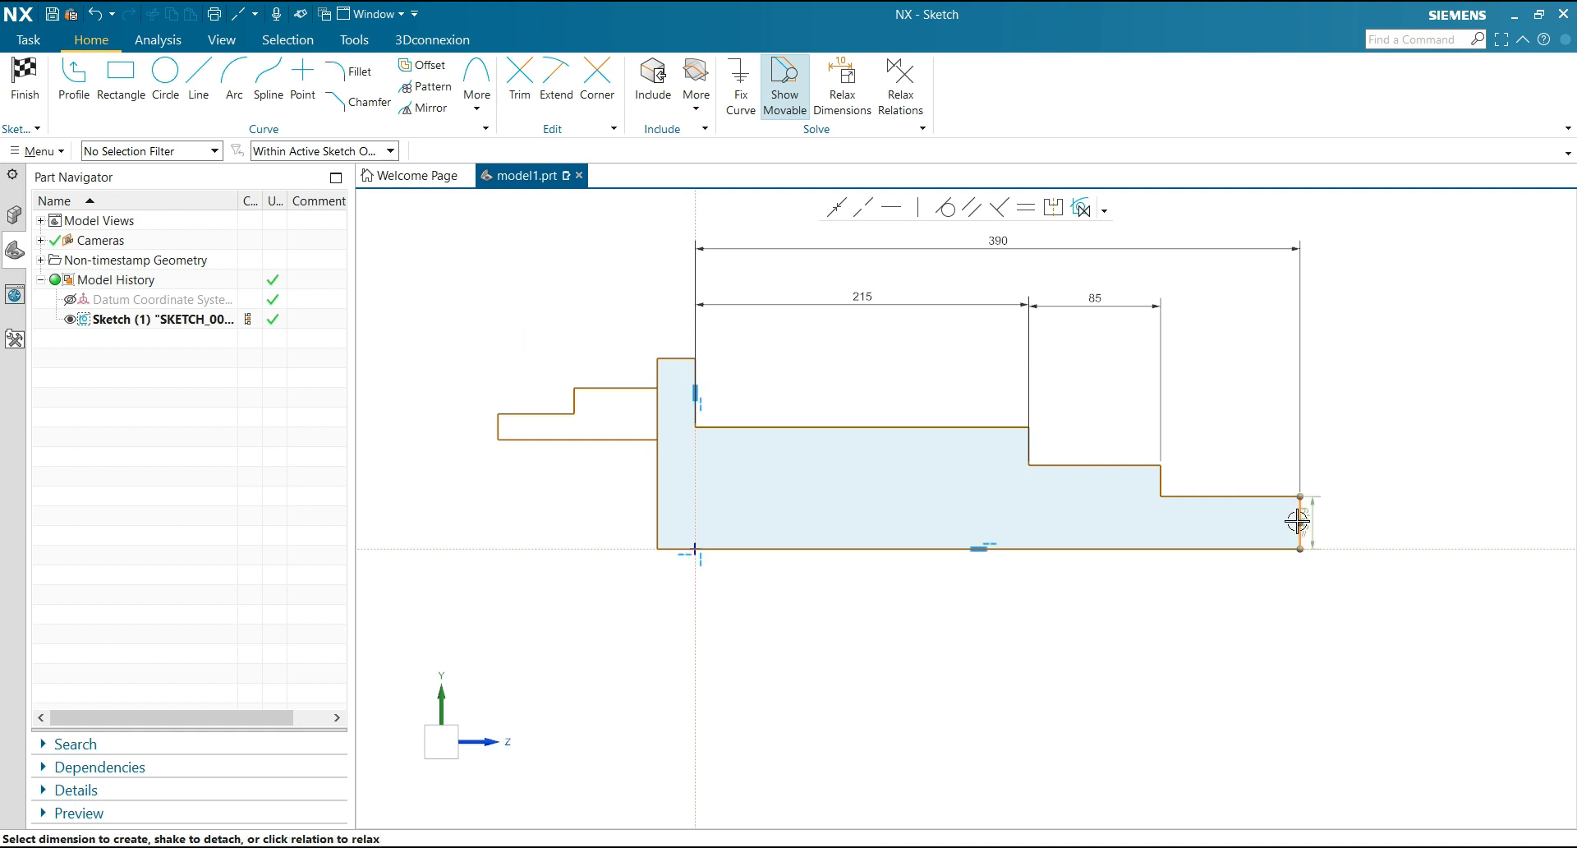
{"action": "left_click_drag", "start_coordinate": [1314, 524], "coordinate": [1323, 524]}
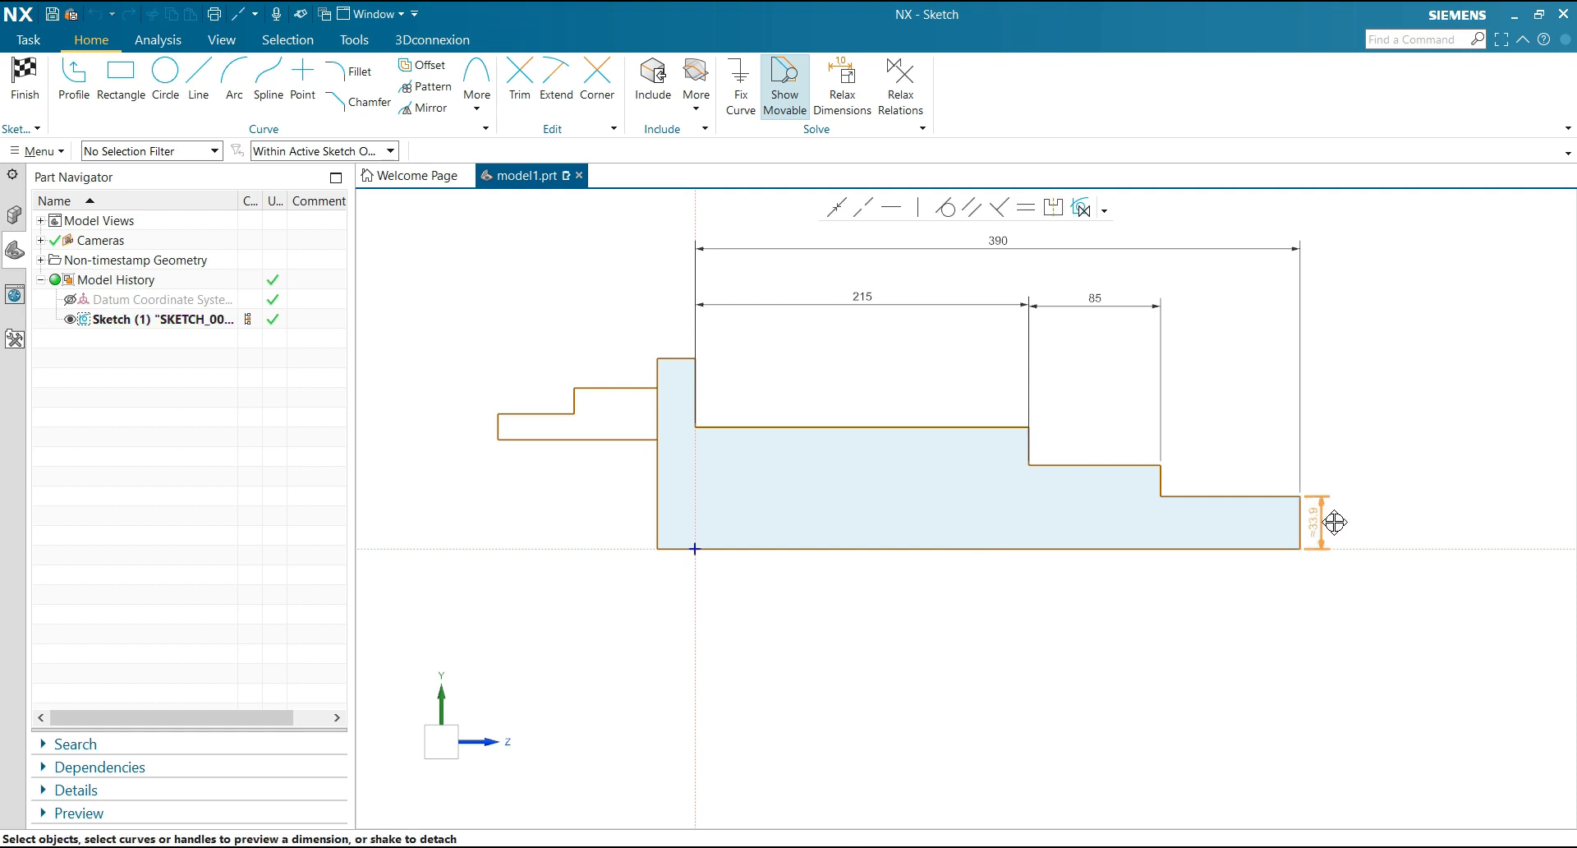
{"action": "type", "text": "30"}
{"action": "key", "text": "Return"}
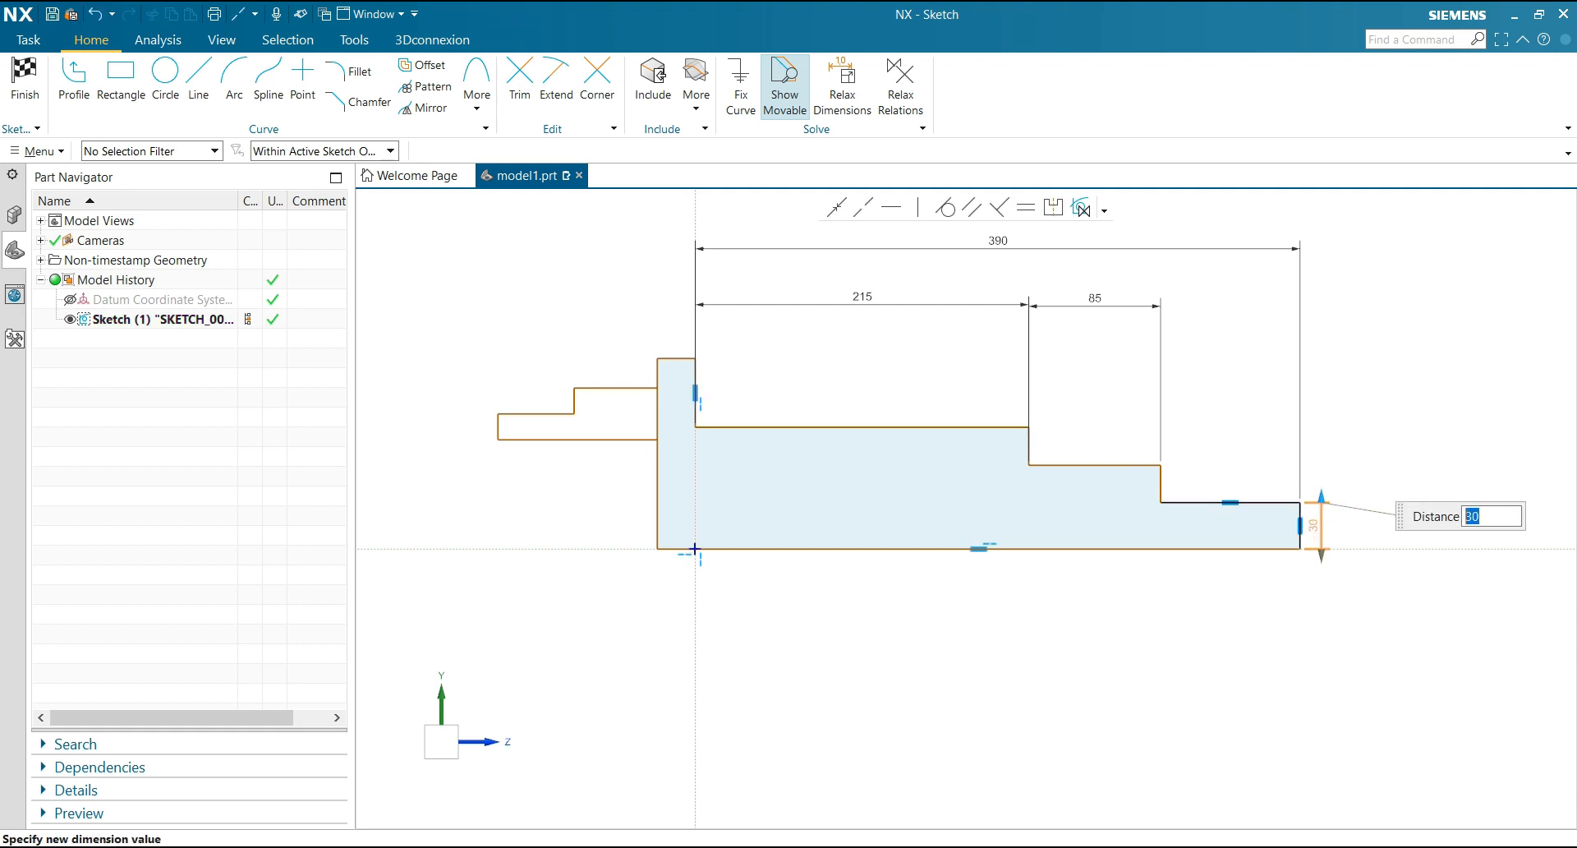
Dimension the height from the profile's base line to the middle step's upper edge as 40
{"action": "left_click", "coordinate": [1108, 466]}
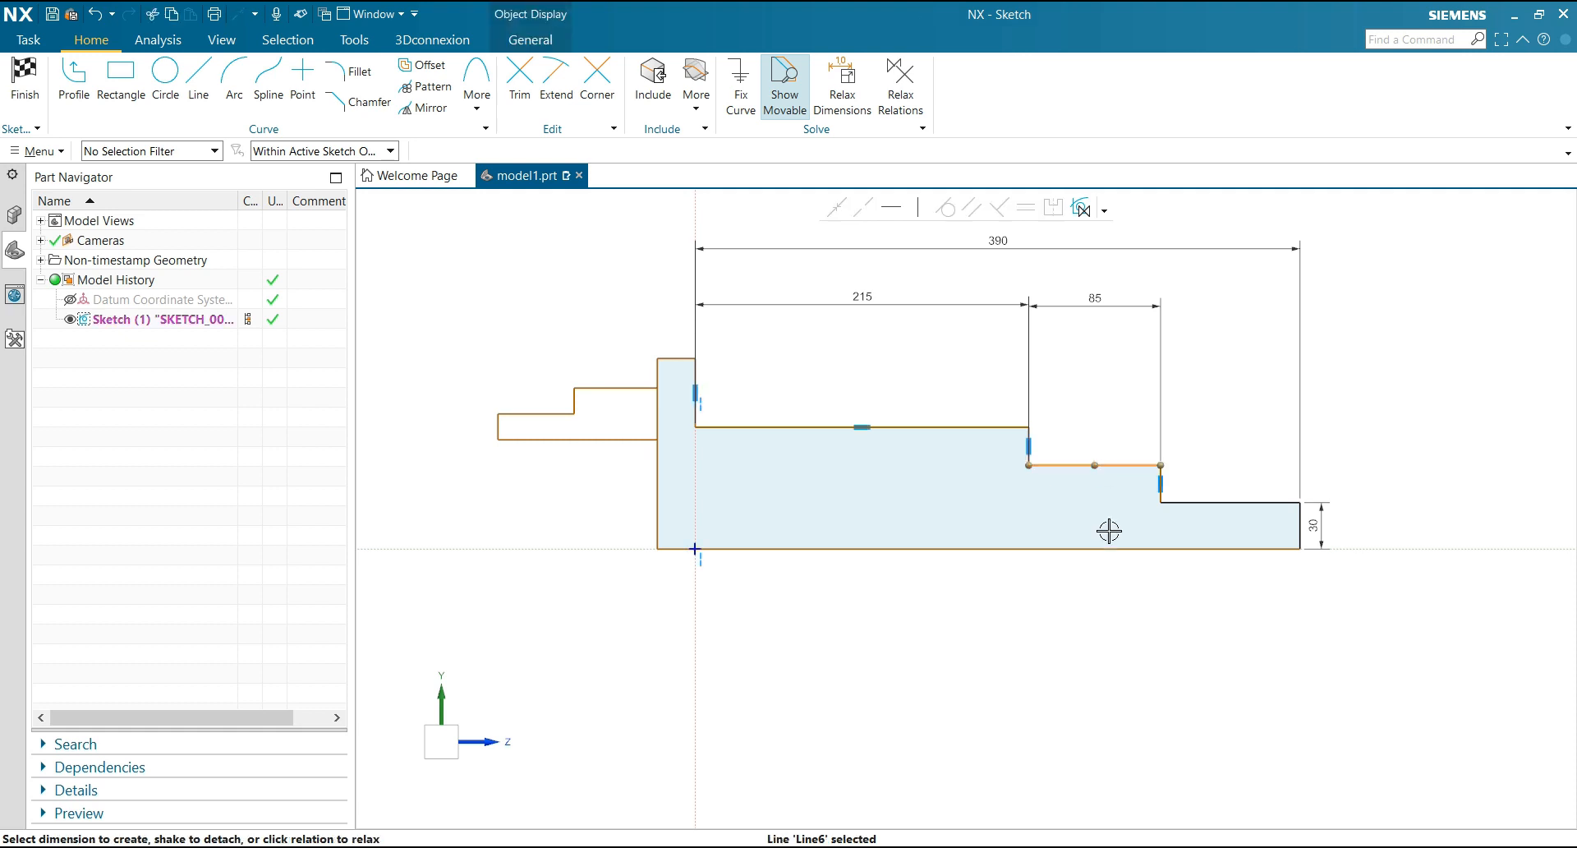
{"action": "left_click", "coordinate": [1111, 547]}
{"action": "left_click", "coordinate": [1095, 513]}
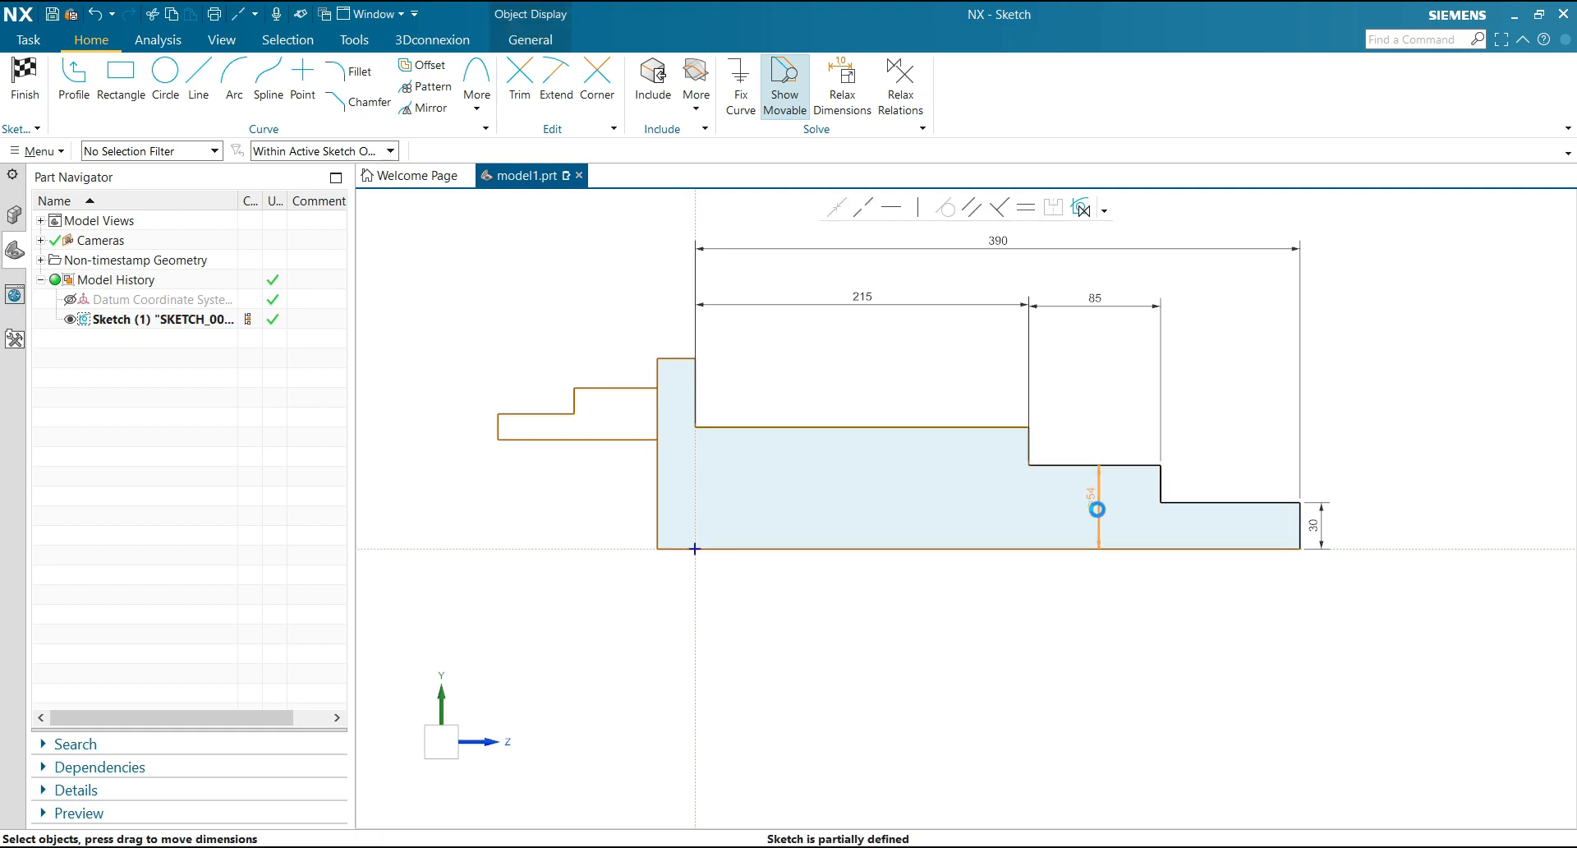
{"action": "type", "text": "40"}
{"action": "key", "text": "Return"}
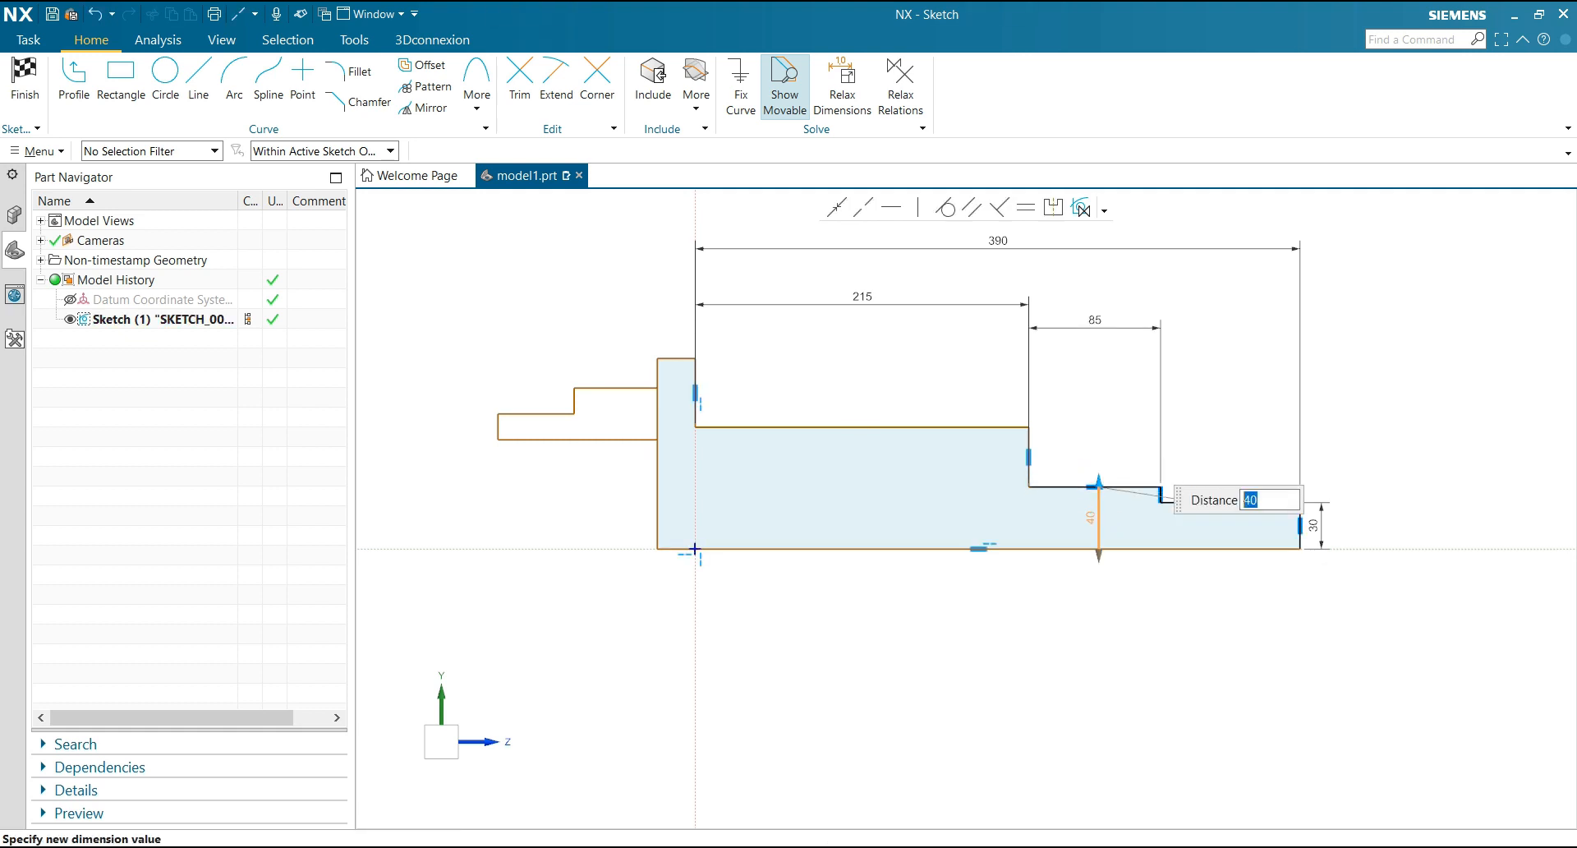
Dimension the height from the base line to the upper edge of the shaft section beside the flange as 50
{"action": "left_click", "coordinate": [904, 427]}
{"action": "left_click", "coordinate": [908, 542]}
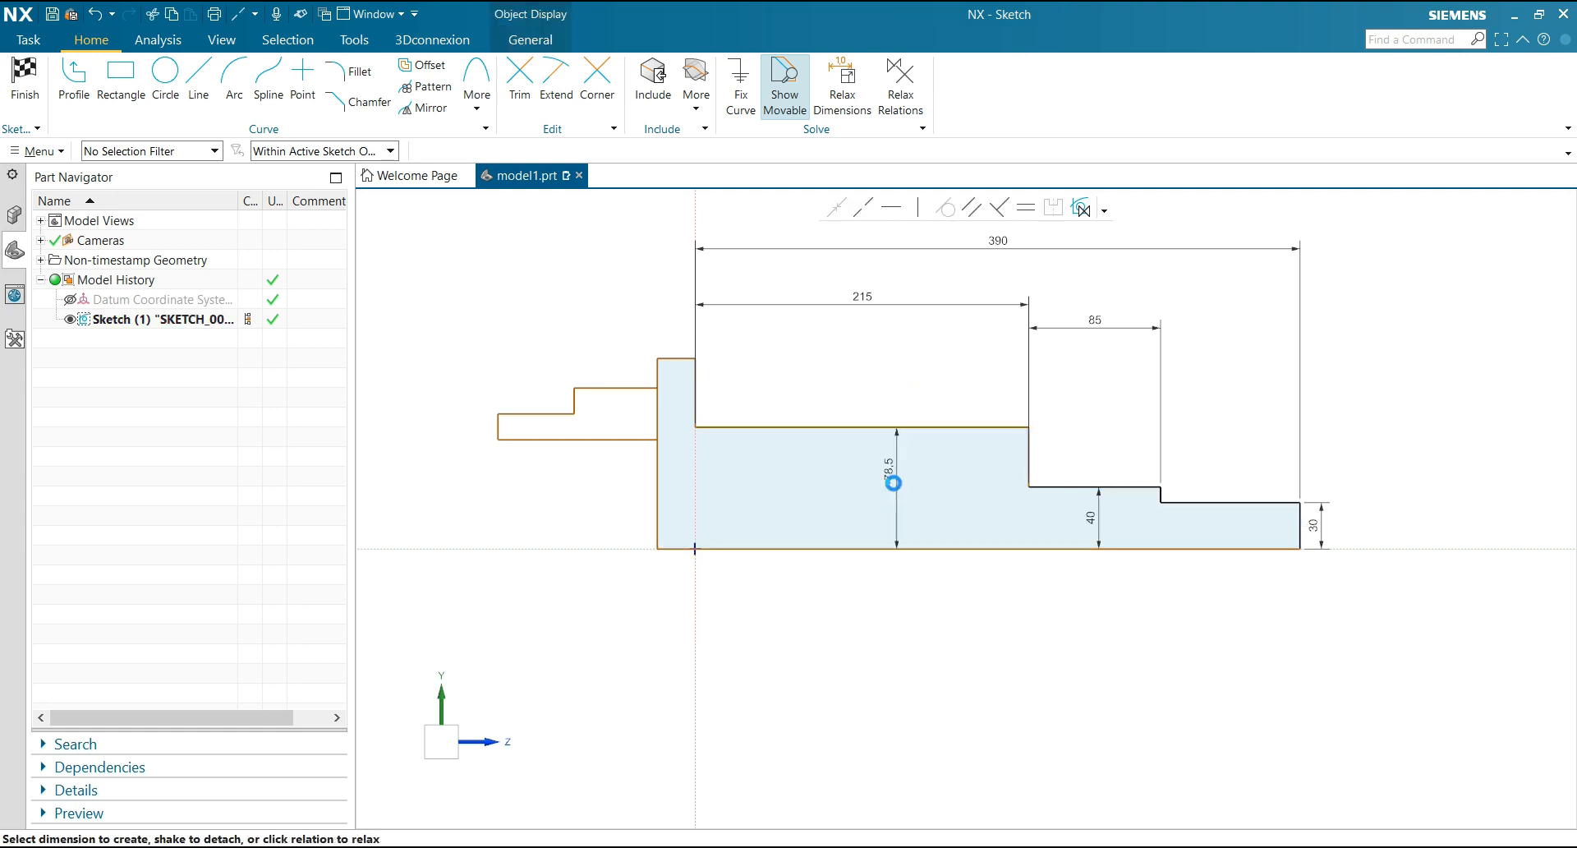
{"action": "left_click", "coordinate": [893, 484]}
{"action": "type", "text": "50"}
{"action": "key", "text": "Return"}
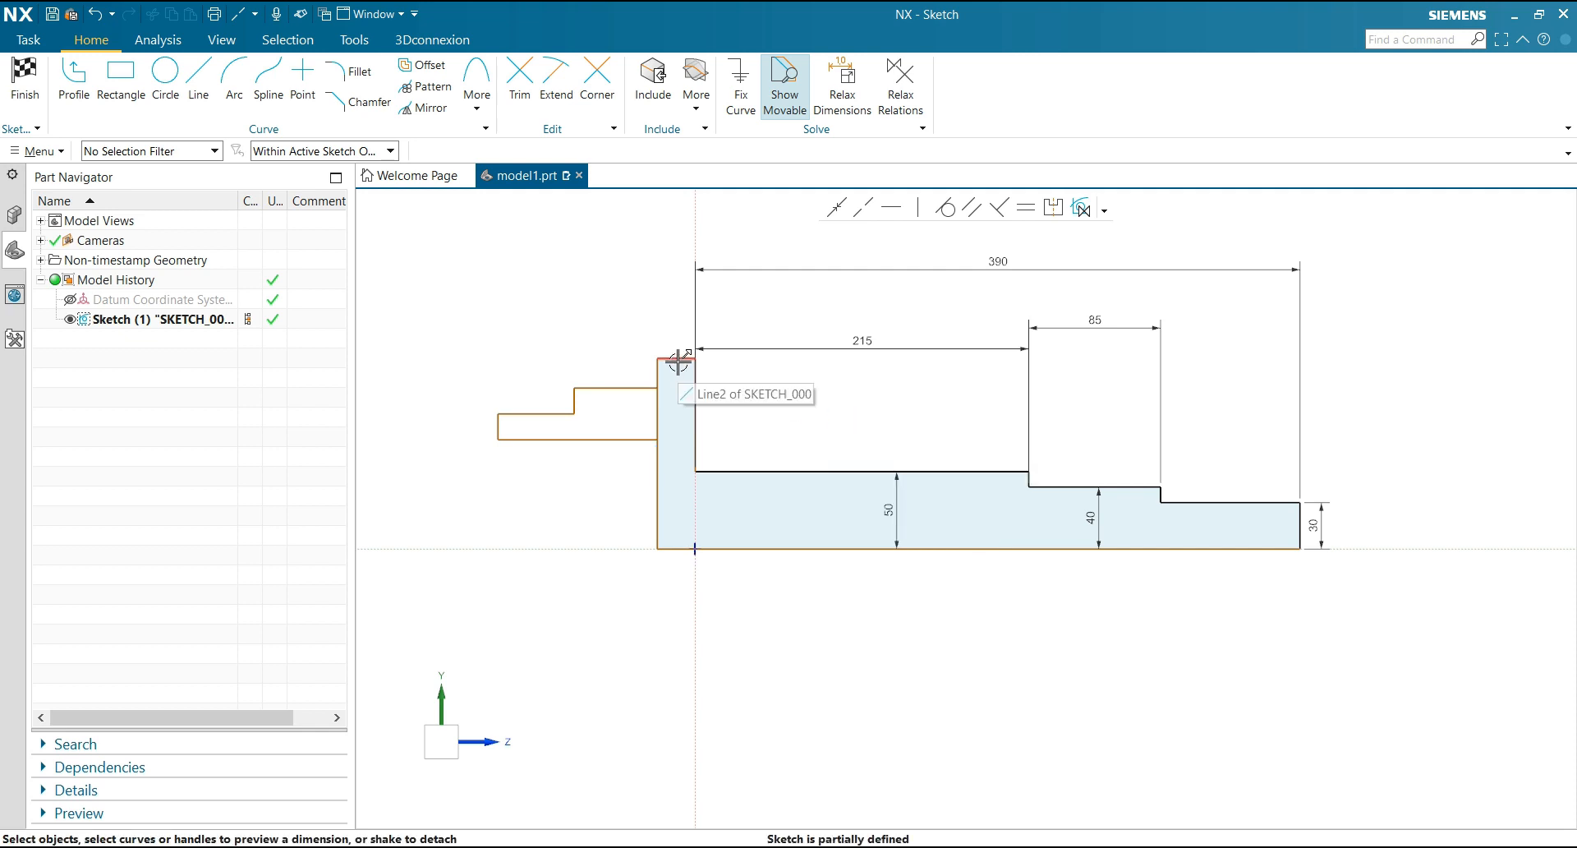
Dimension the height from the horizontal axis to the lower edge of the small stepped outline as 70
{"action": "scroll", "coordinate": [505, 452], "scroll_direction": "up", "scroll_amount": 1}
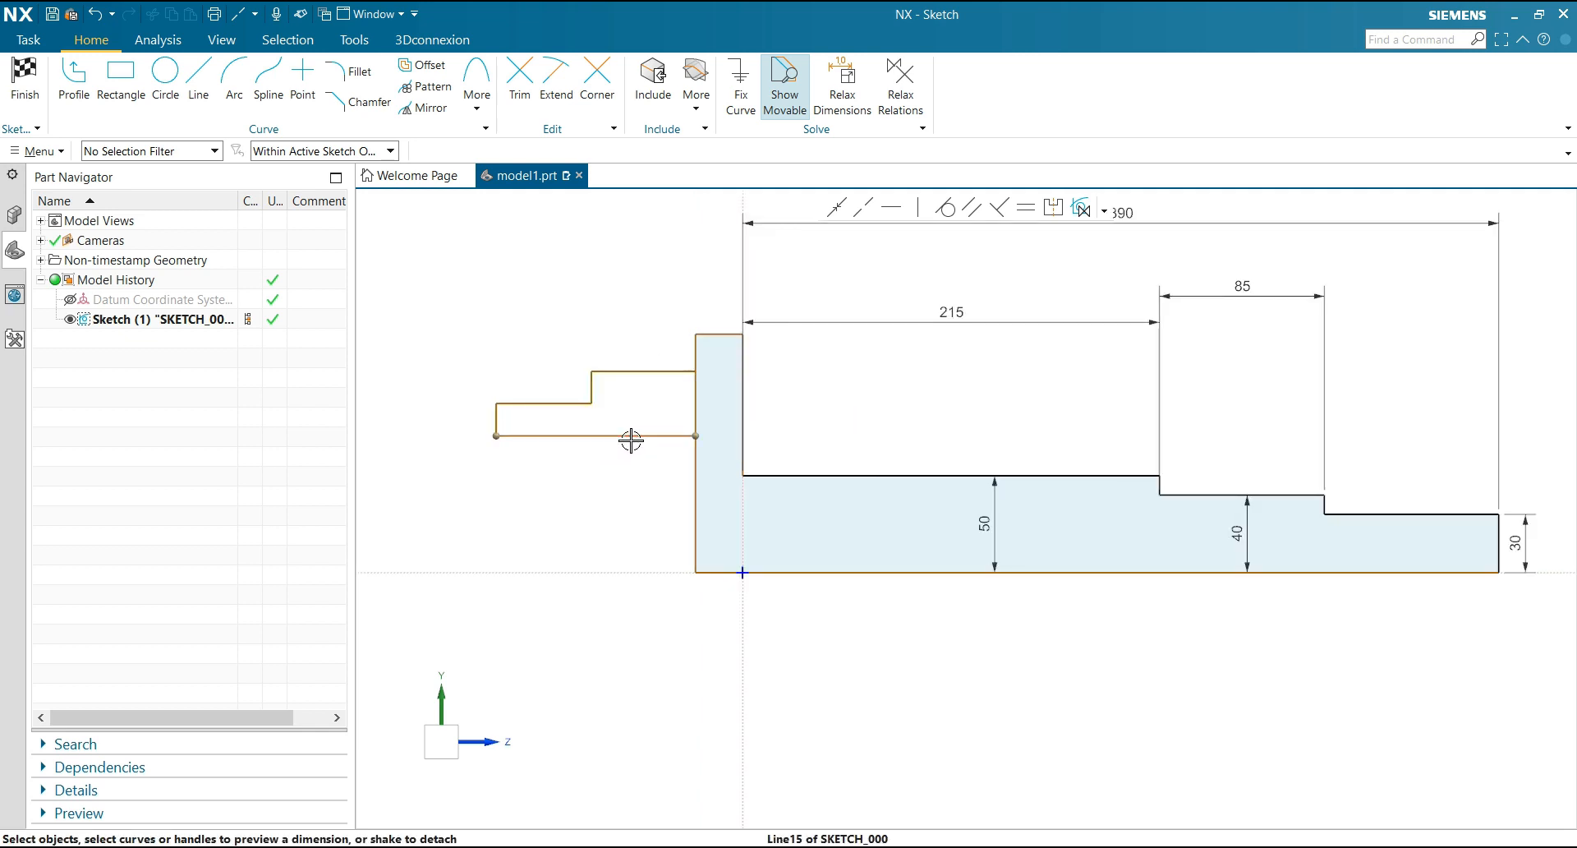
{"action": "left_click", "coordinate": [629, 436]}
{"action": "left_click", "coordinate": [654, 555]}
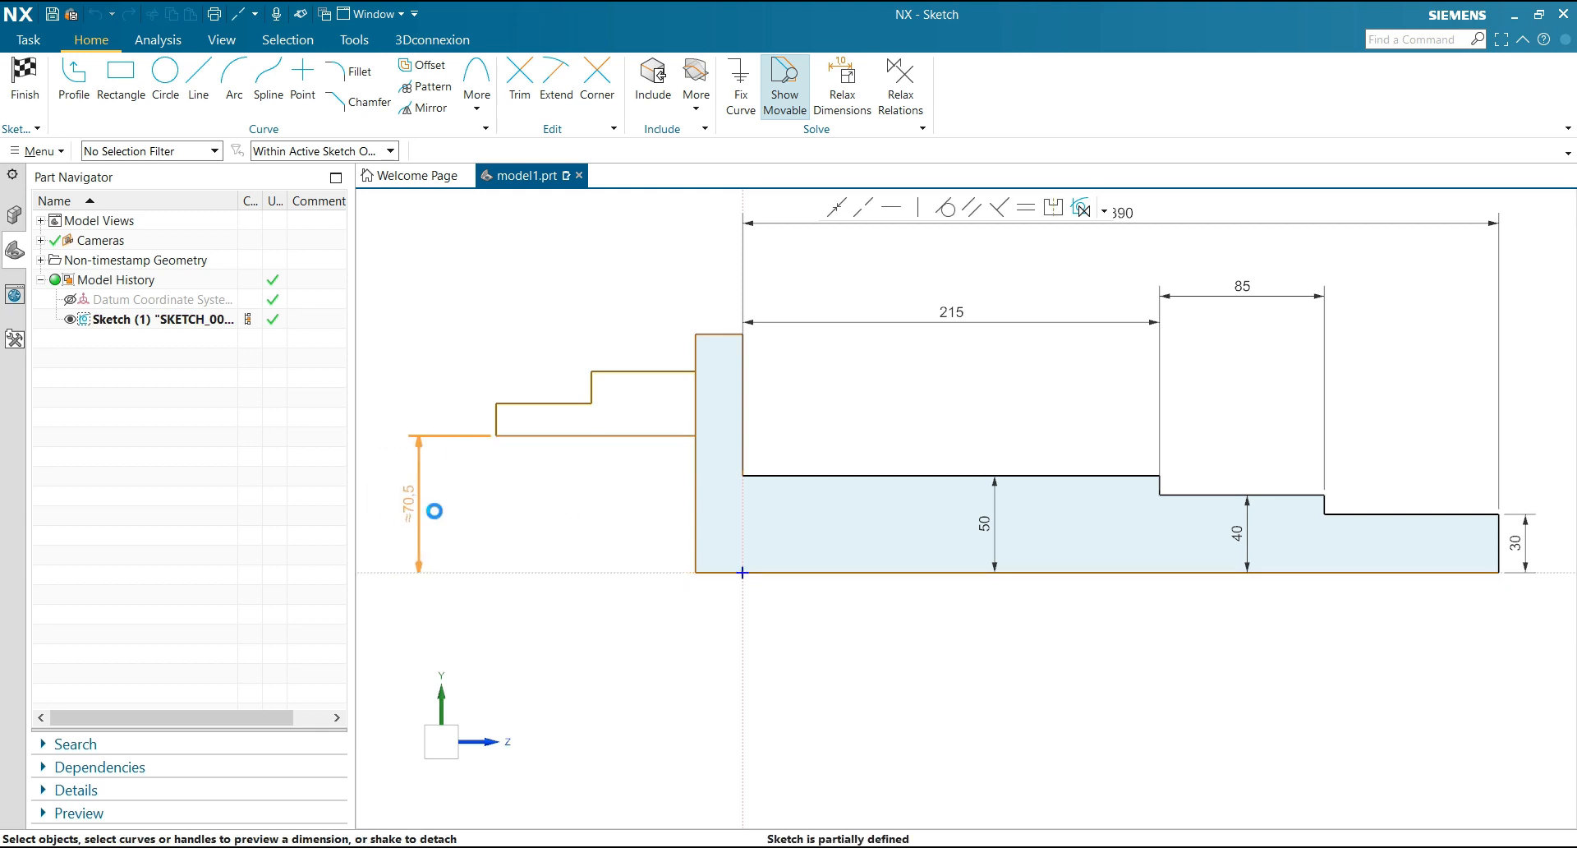
{"action": "left_click", "coordinate": [433, 510]}
{"action": "type", "text": "70"}
{"action": "key", "text": "Return"}
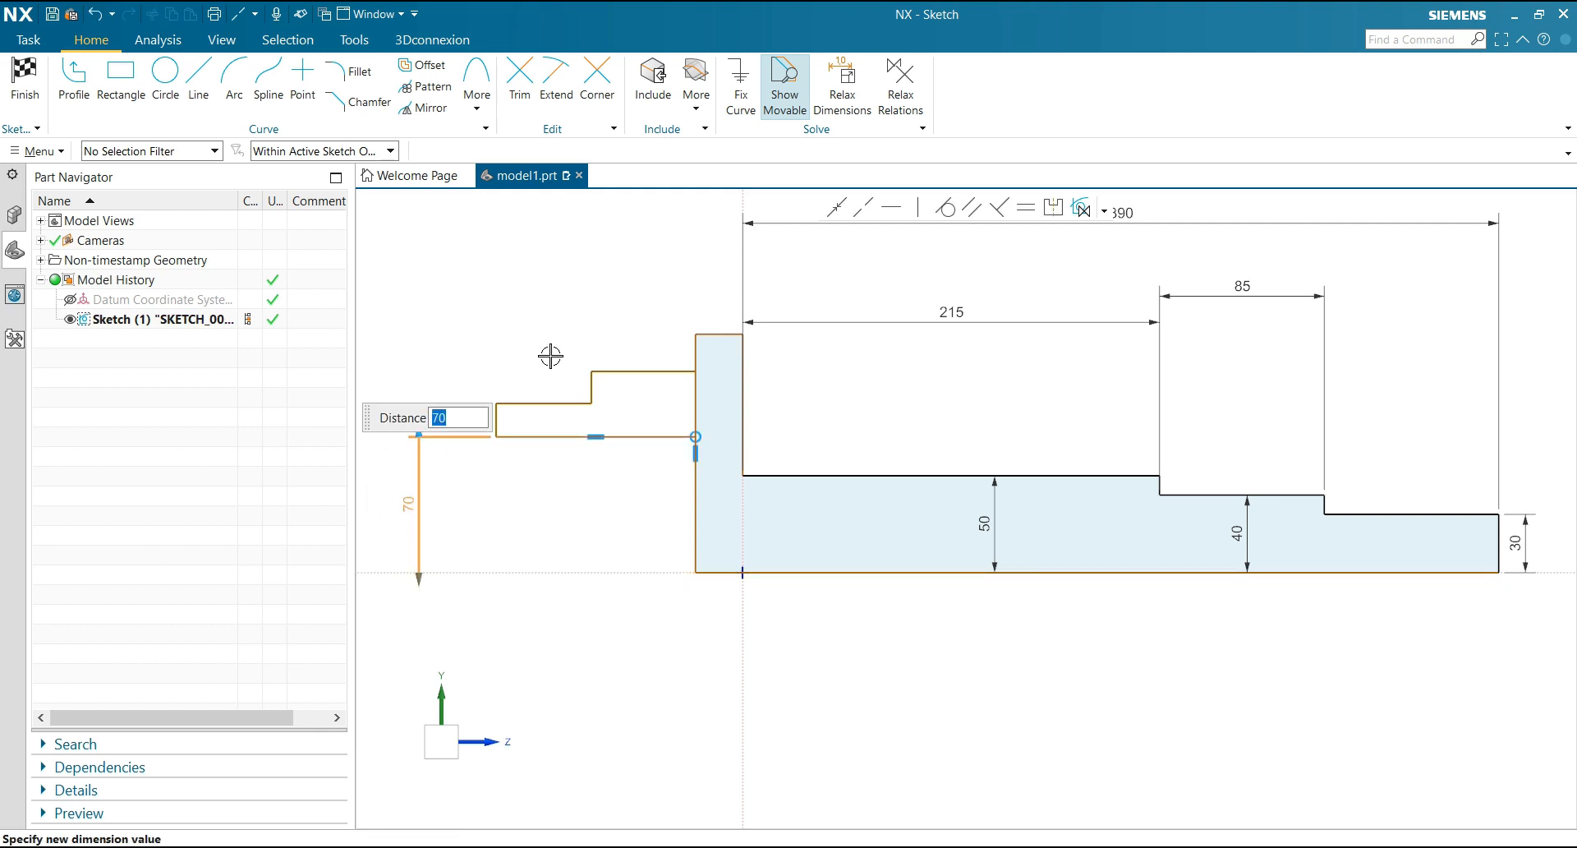
Dimension the height of the small outline's taller step, next to the flange, as 22.5
{"action": "left_click", "coordinate": [636, 372]}
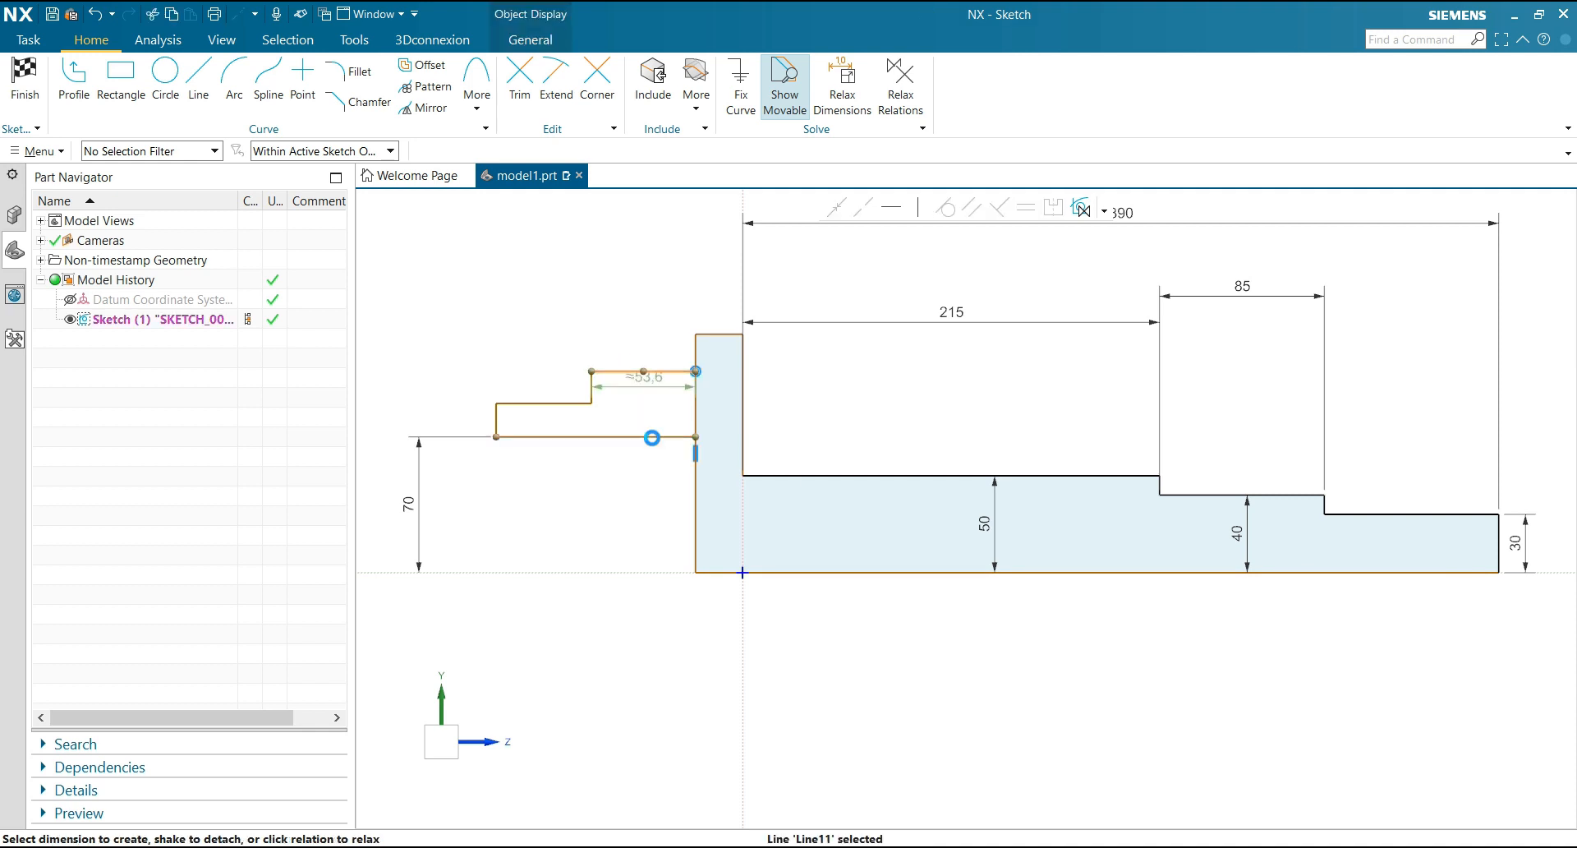
{"action": "left_click", "coordinate": [651, 438]}
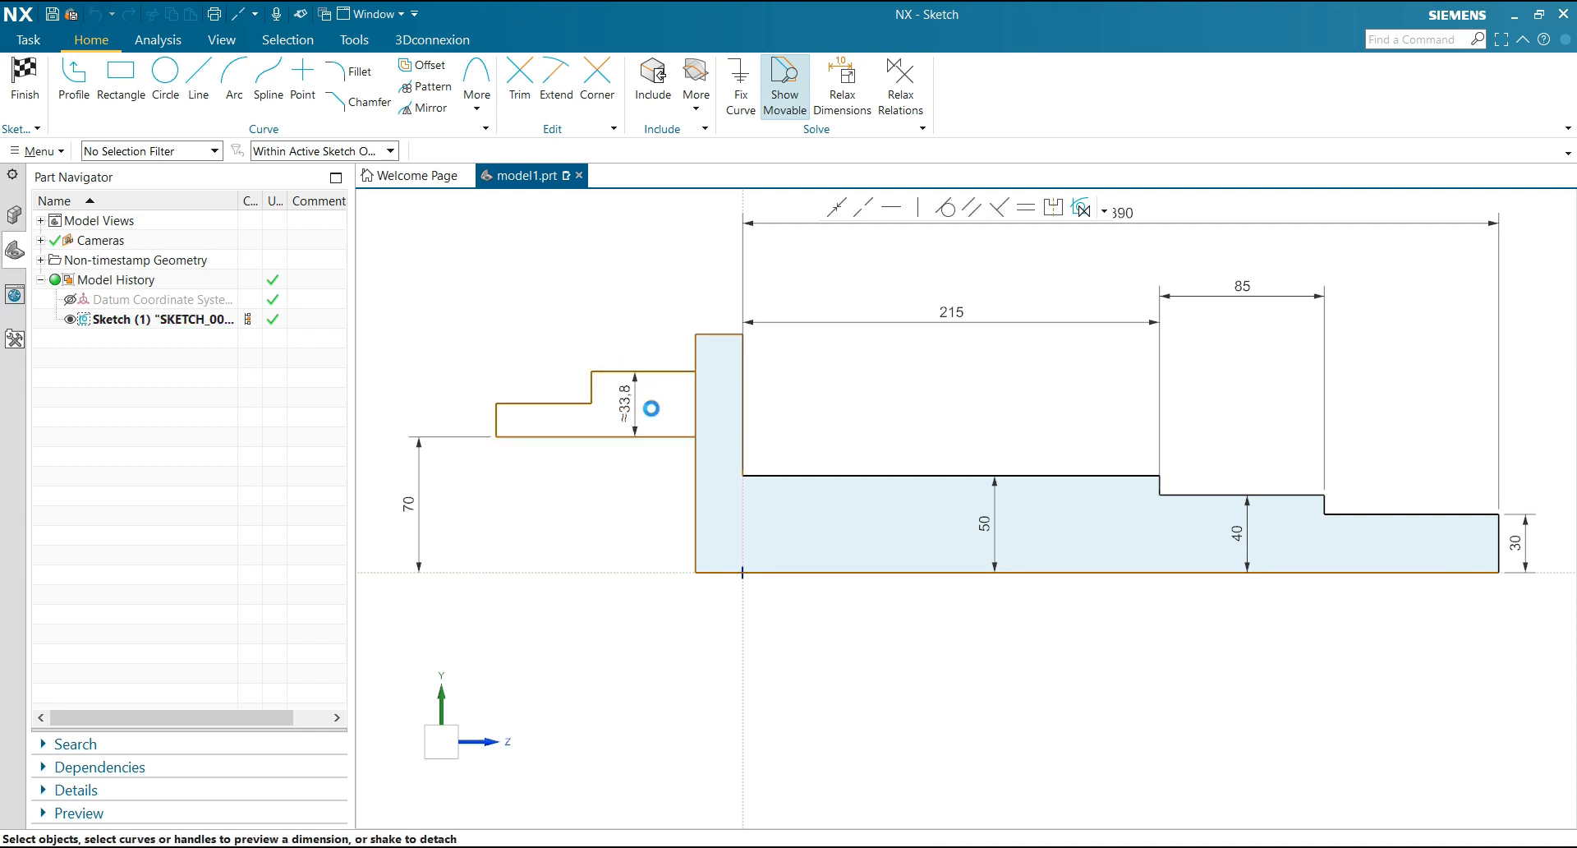
{"action": "left_click", "coordinate": [652, 408]}
{"action": "type", "text": "45/2"}
{"action": "key", "text": "Return"}
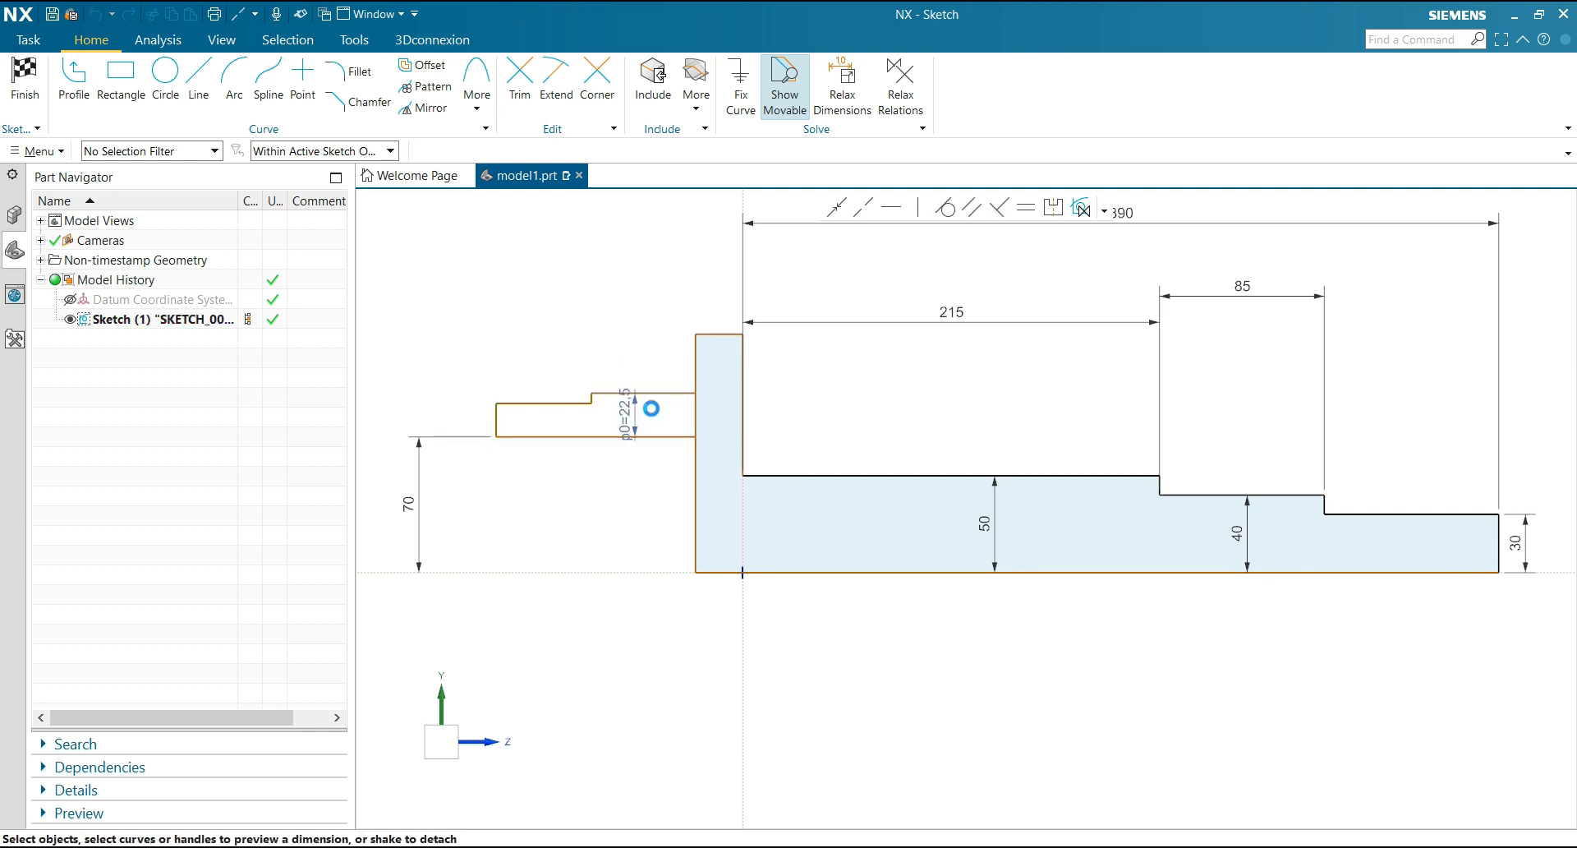
{"action": "left_click", "coordinate": [572, 360]}
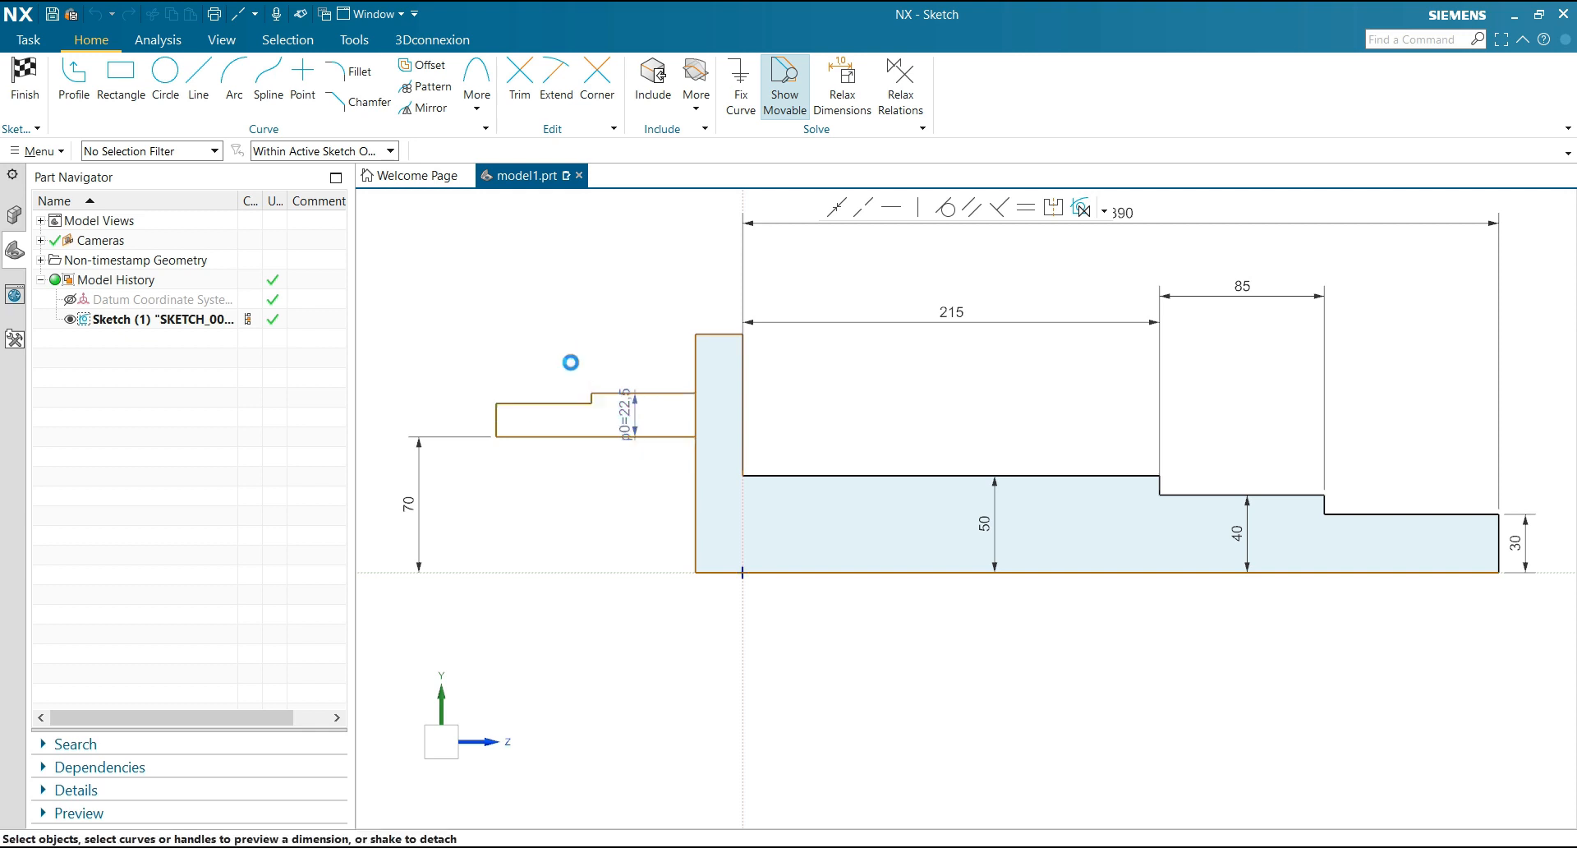
Dimension the height of the small outline's outer step as 20, placing the dimension below the outline
{"action": "left_click", "coordinate": [529, 404]}
{"action": "left_click", "coordinate": [545, 437]}
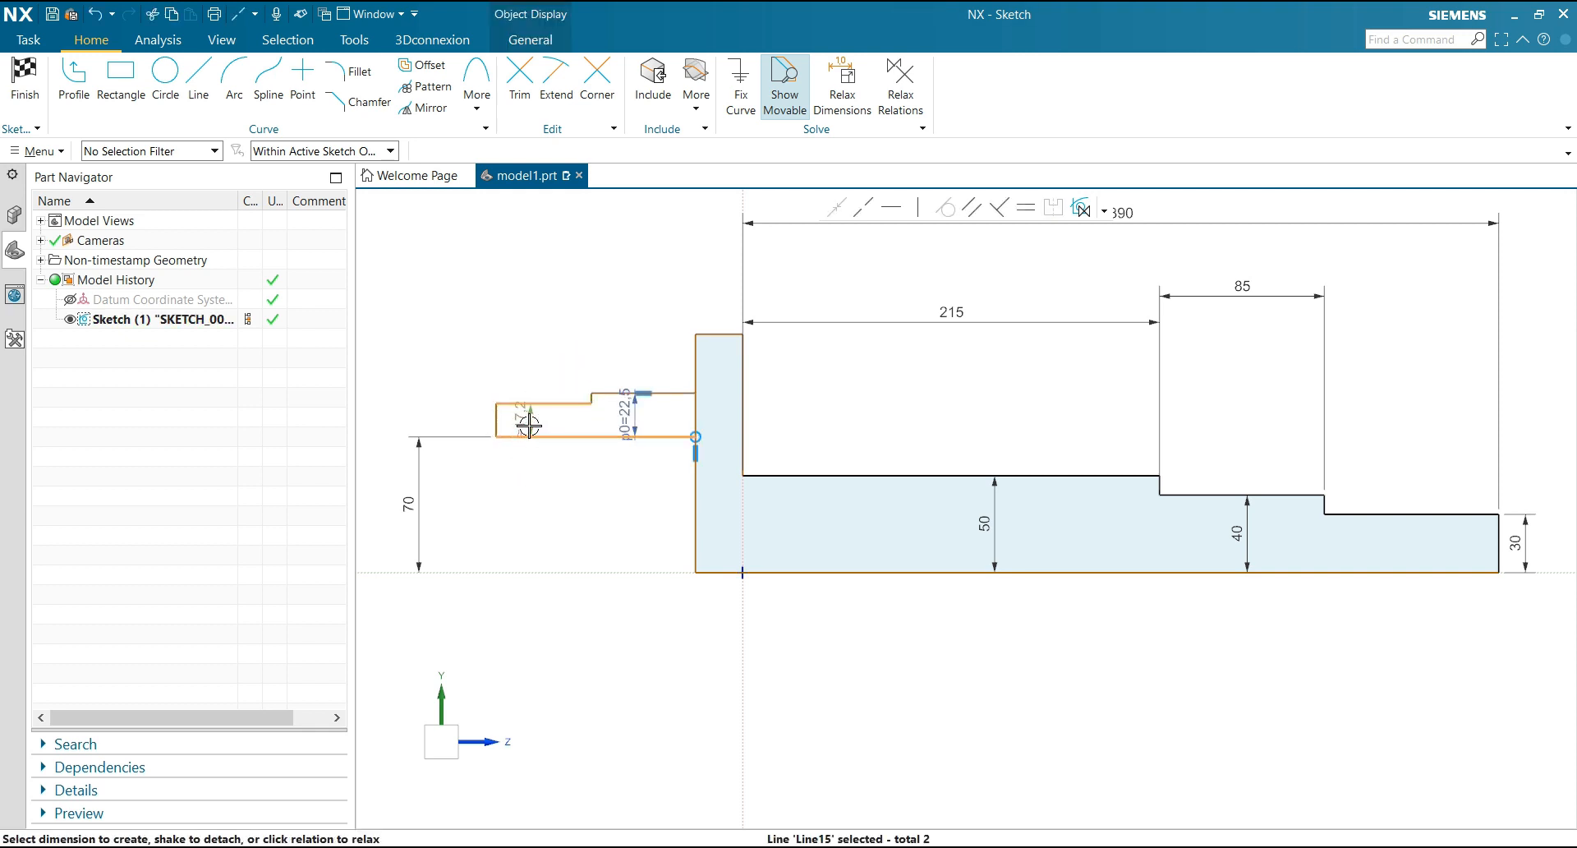
{"action": "left_click_drag", "start_coordinate": [528, 423], "coordinate": [534, 498]}
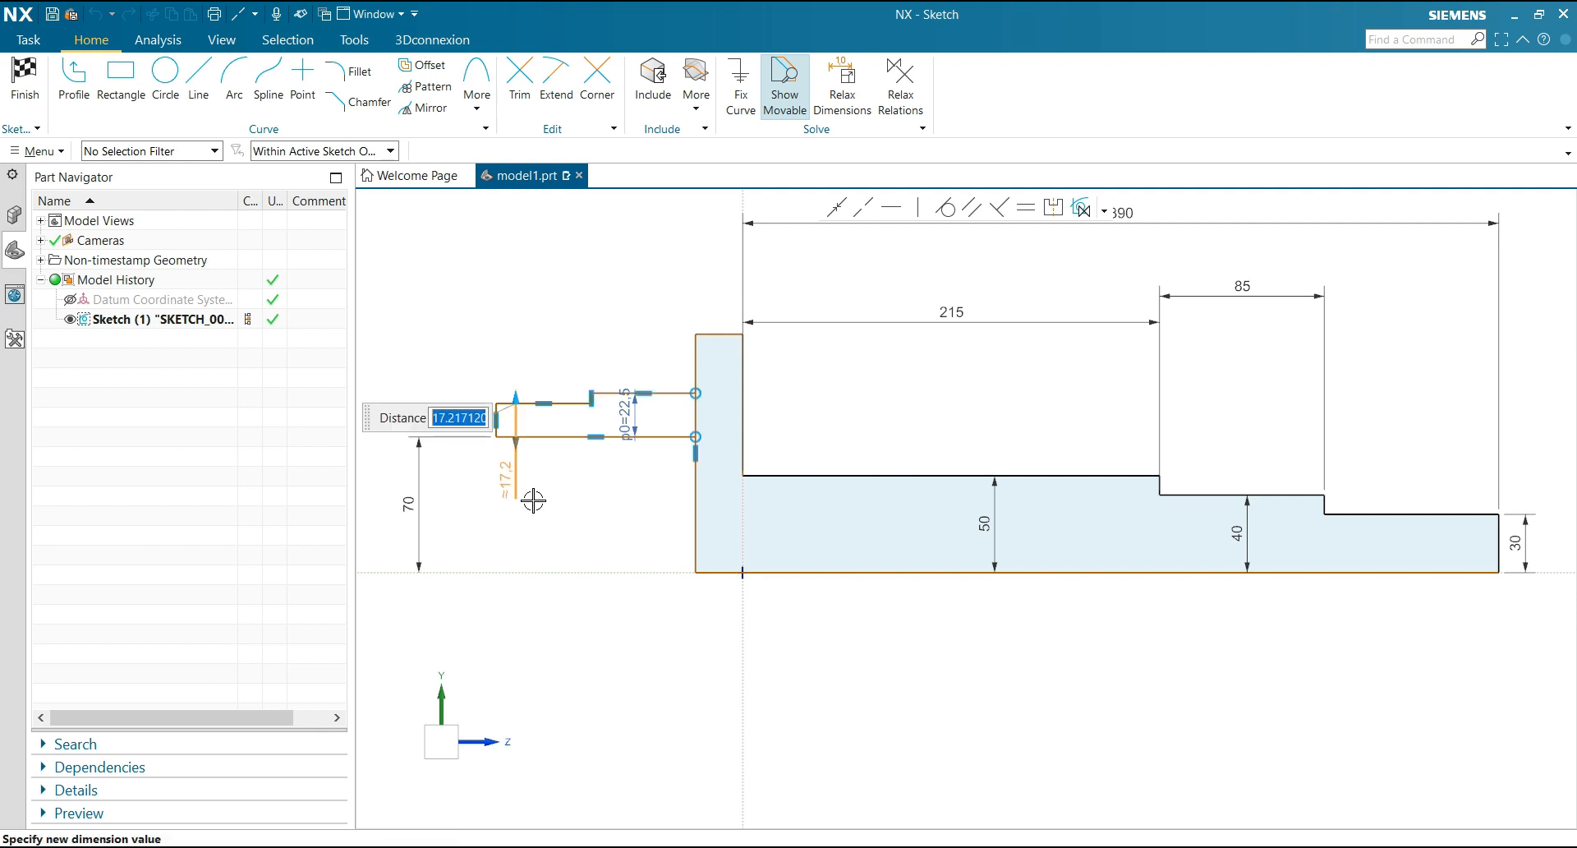
{"action": "type", "text": "20"}
{"action": "key", "text": "Return"}
{"action": "left_click", "coordinate": [606, 327]}
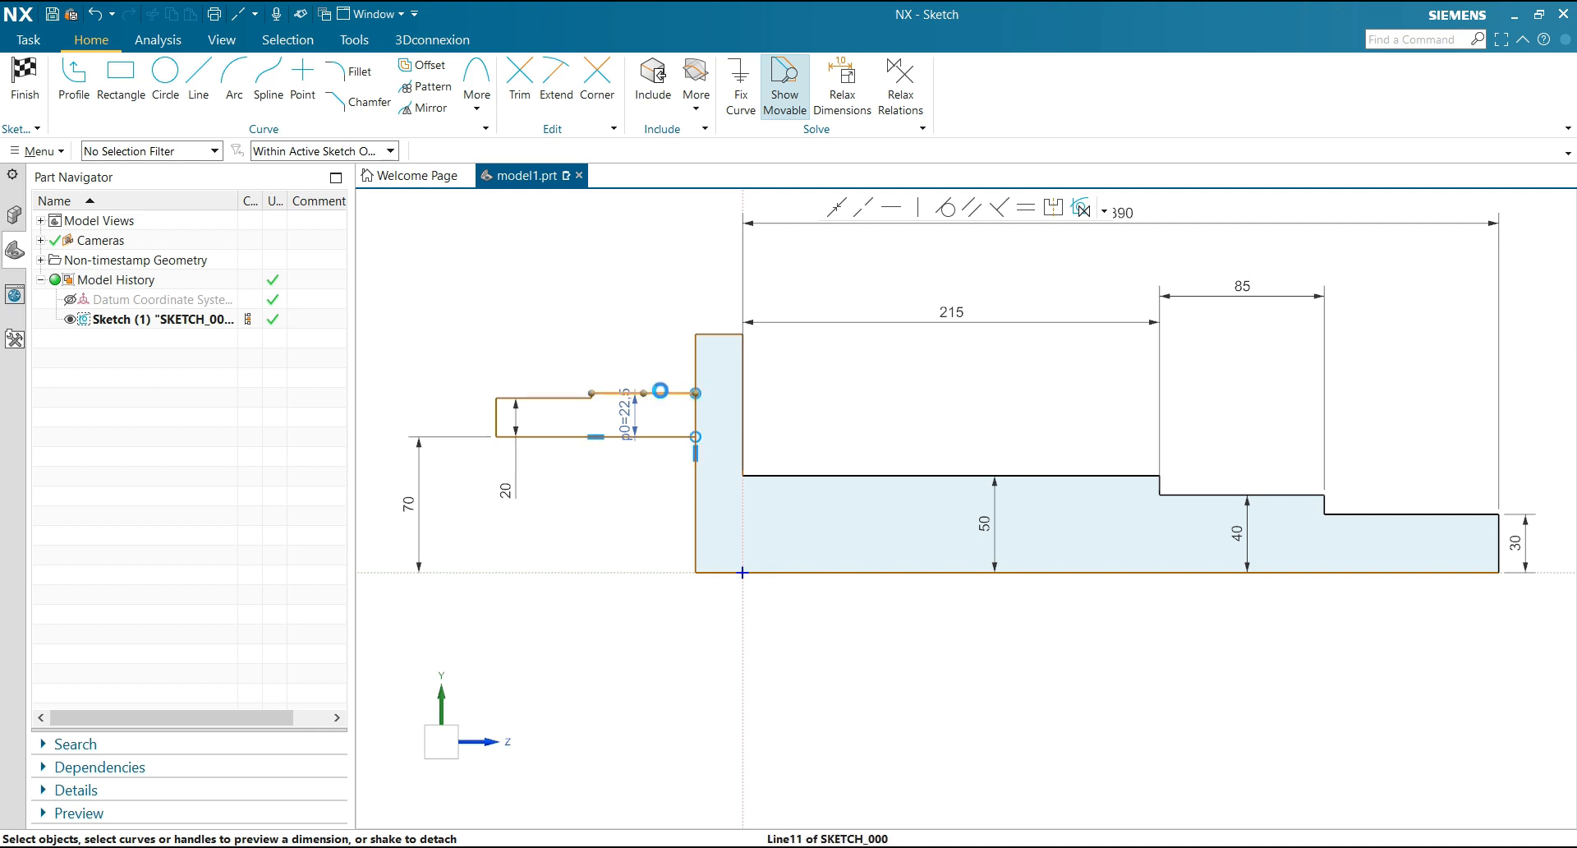
Dimension the length of the small outline's taller step as 20, placing the dimension above the outline
{"action": "left_click", "coordinate": [650, 393]}
{"action": "left_click_drag", "start_coordinate": [649, 445], "coordinate": [652, 319]}
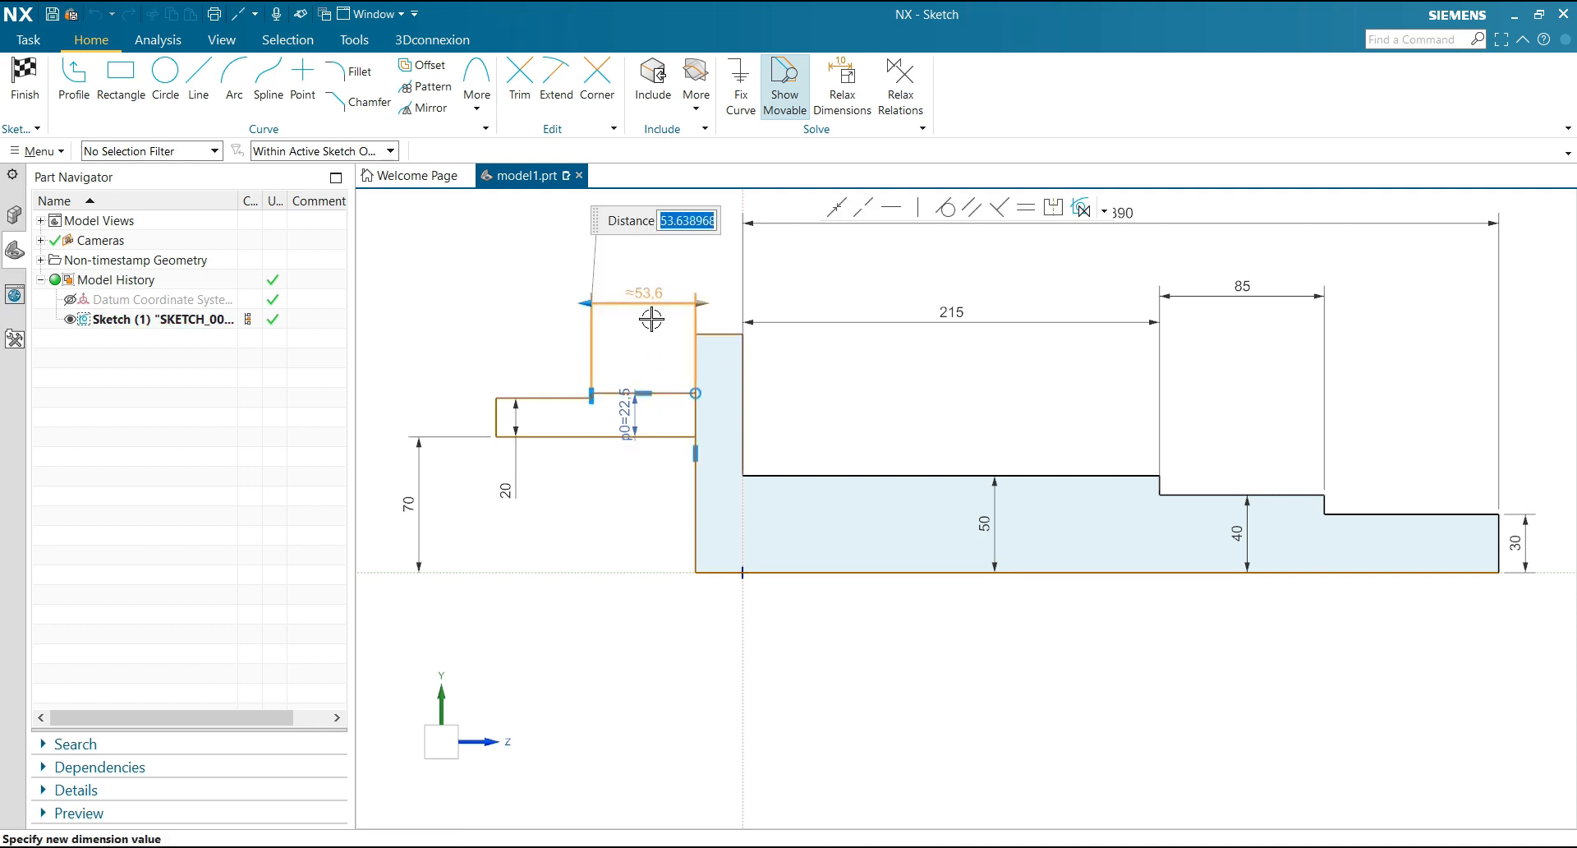
{"action": "type", "text": "20"}
{"action": "key", "text": "Return"}
{"action": "left_click", "coordinate": [574, 323]}
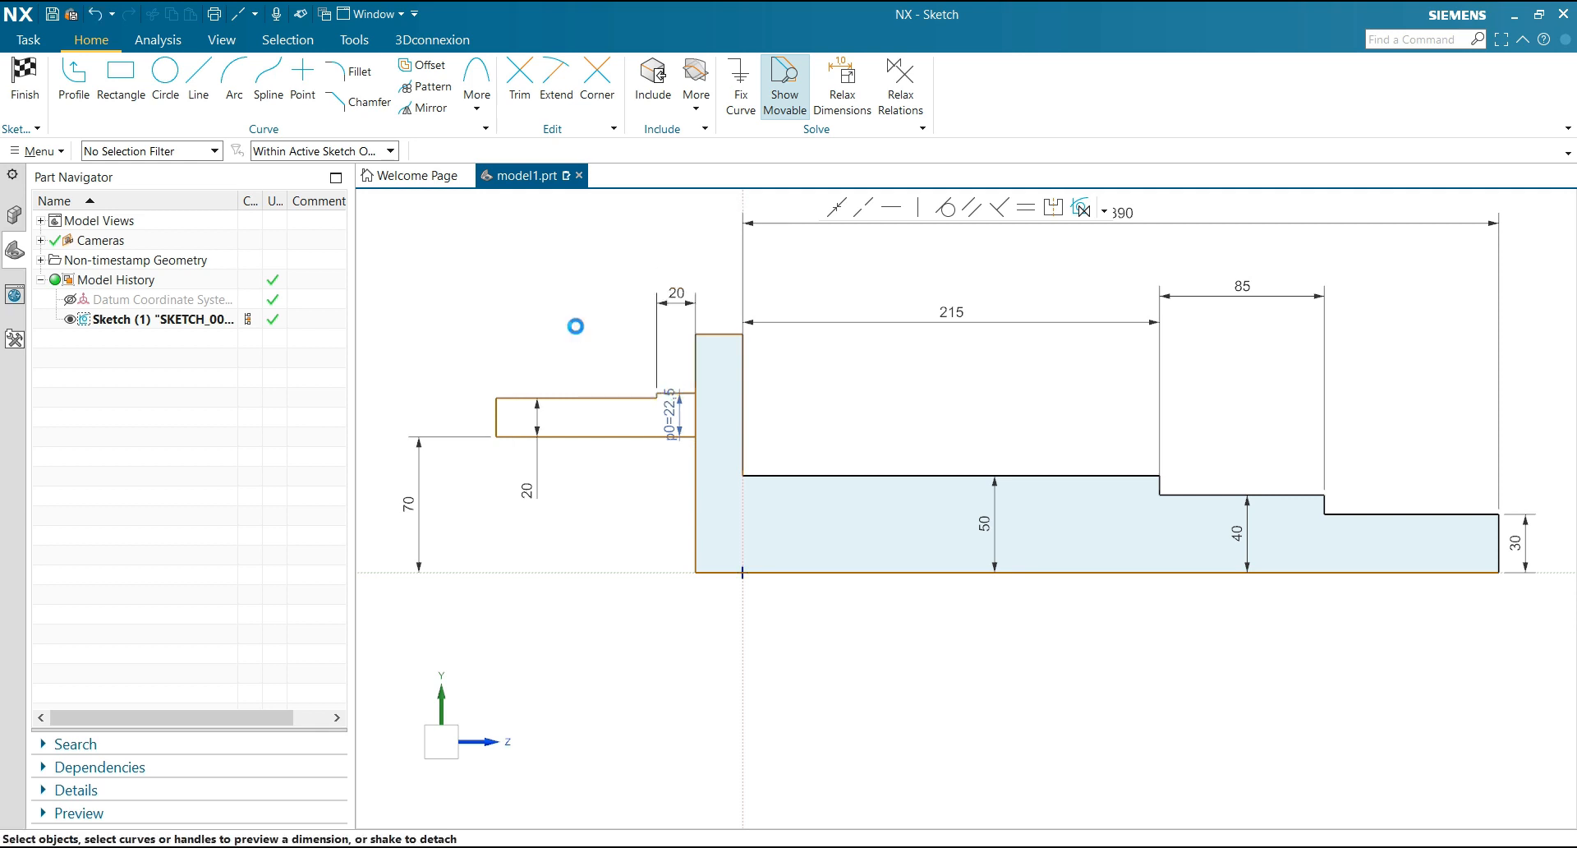
Dimension the length of the small outline's outer step as 40, in line with the neighbouring length dimension
{"action": "left_click", "coordinate": [579, 399]}
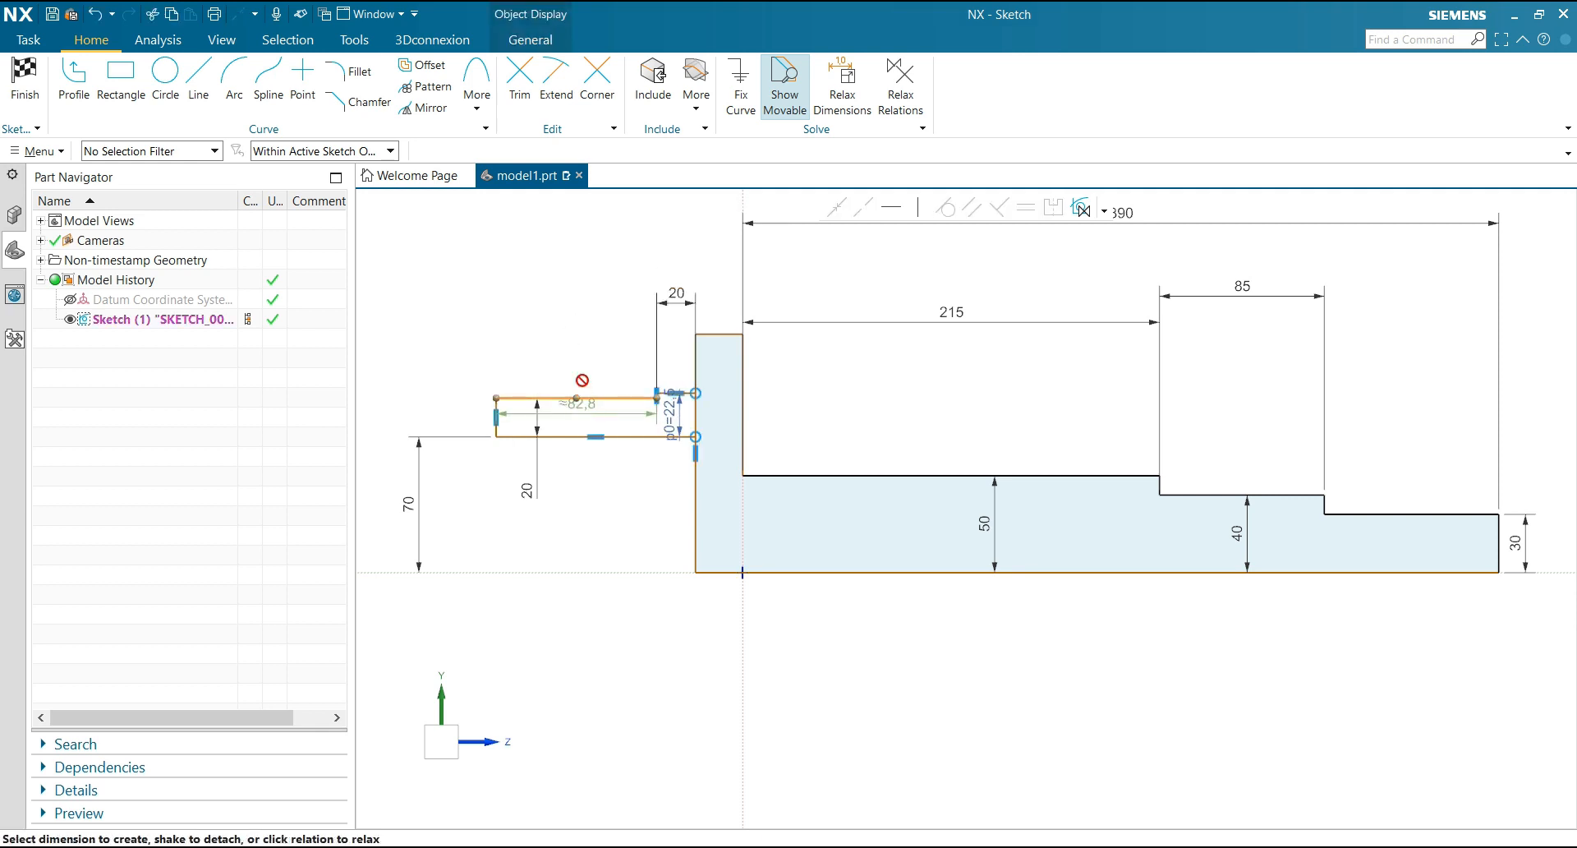
{"action": "left_click_drag", "start_coordinate": [582, 409], "coordinate": [575, 316]}
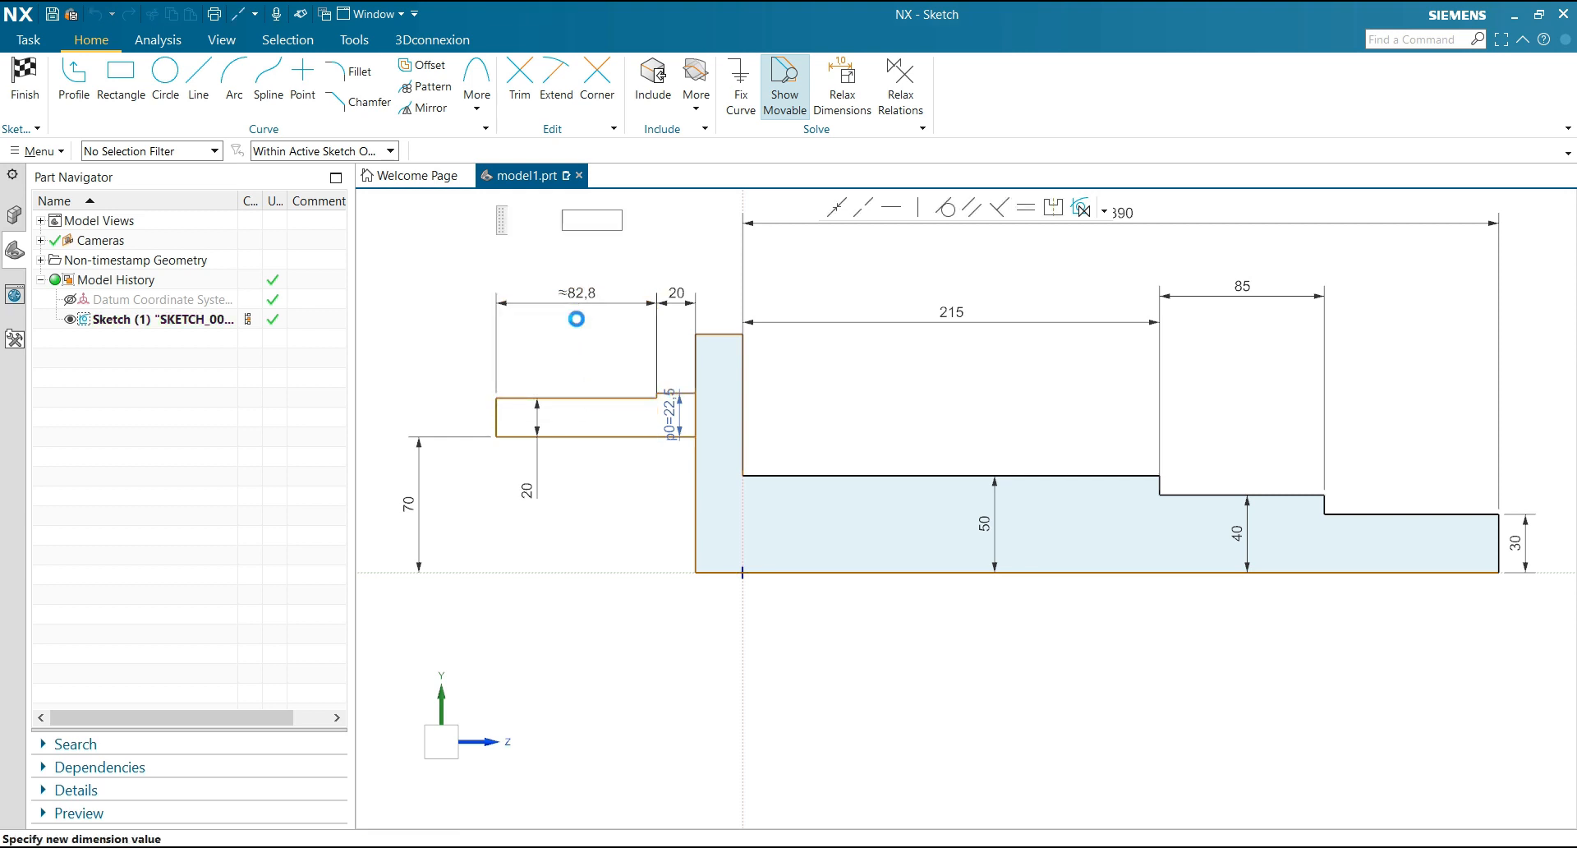
{"action": "type", "text": "40"}
{"action": "key", "text": "Return"}
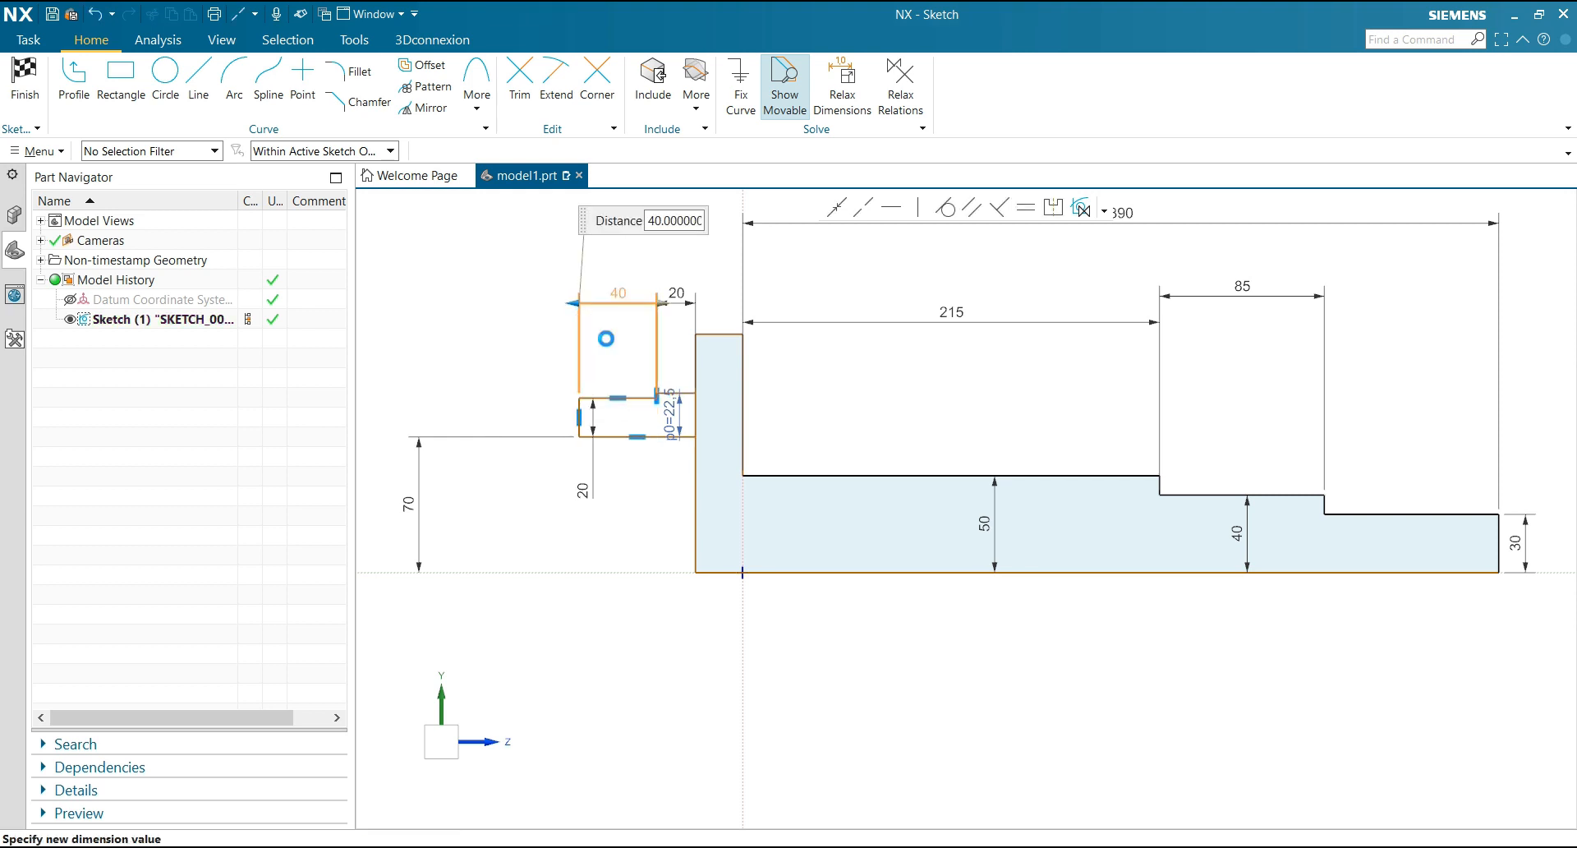
Dimension the distance from the small outline's outer end to the flange's shaft-side face as 90, placing it above the other lengths
{"action": "left_click", "coordinate": [742, 409]}
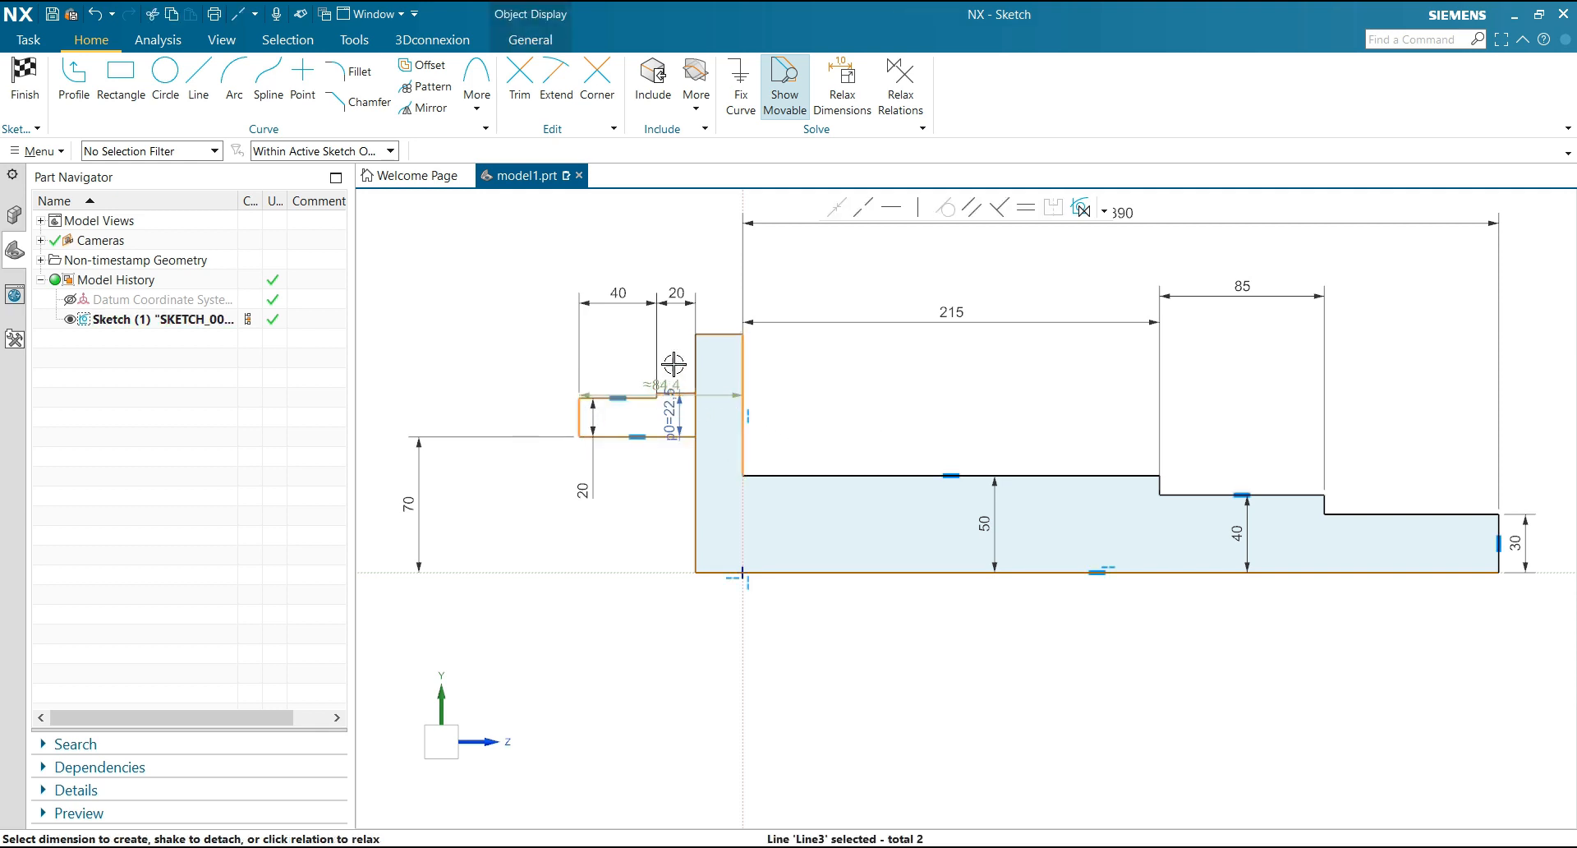
{"action": "left_click", "coordinate": [674, 364]}
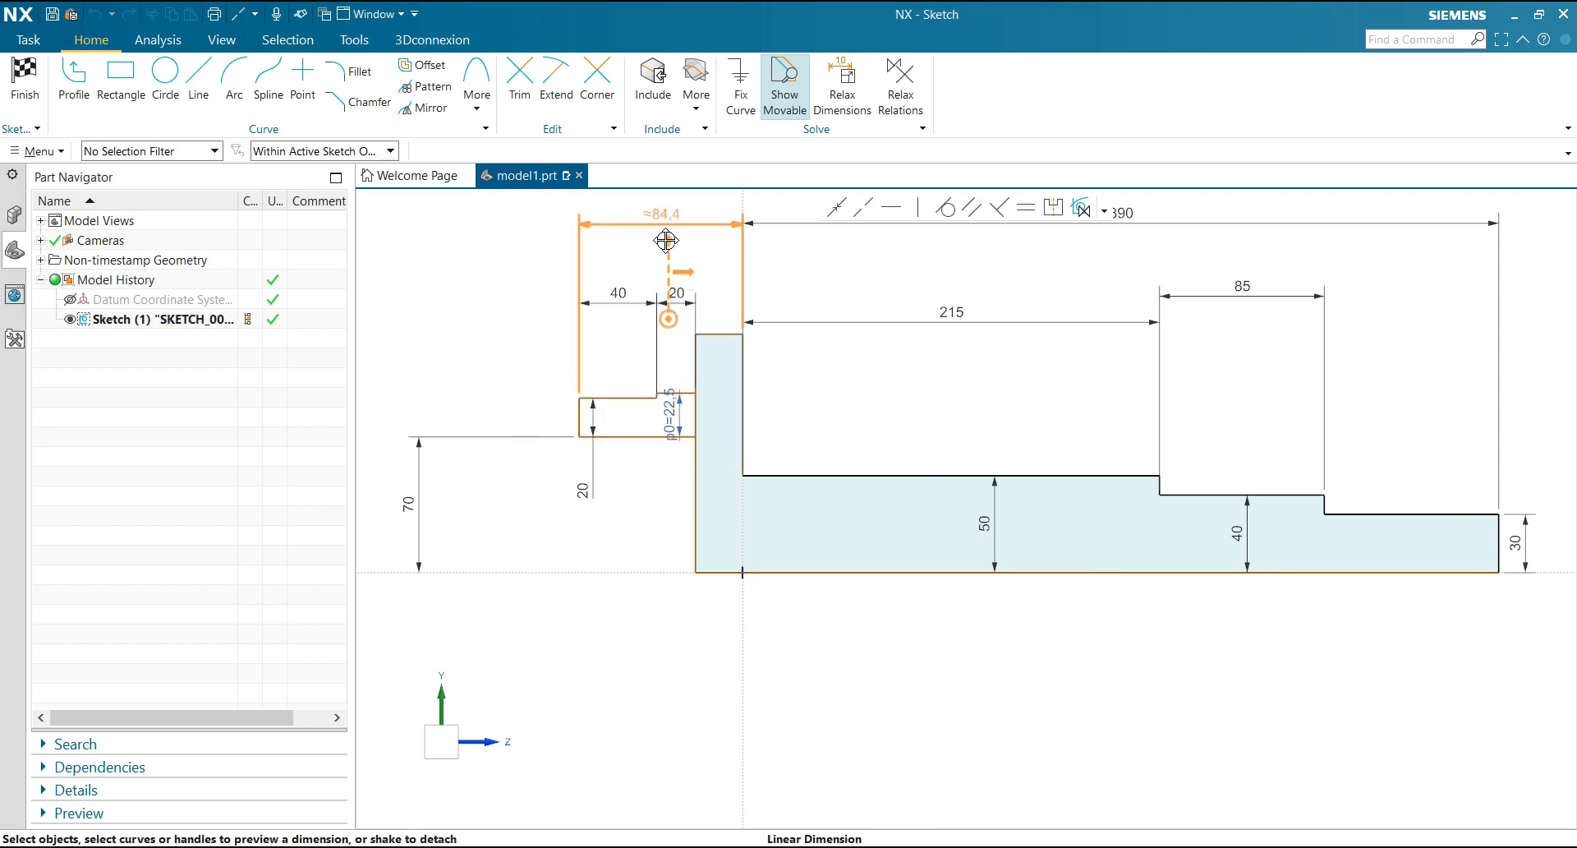
{"action": "left_click", "coordinate": [665, 240]}
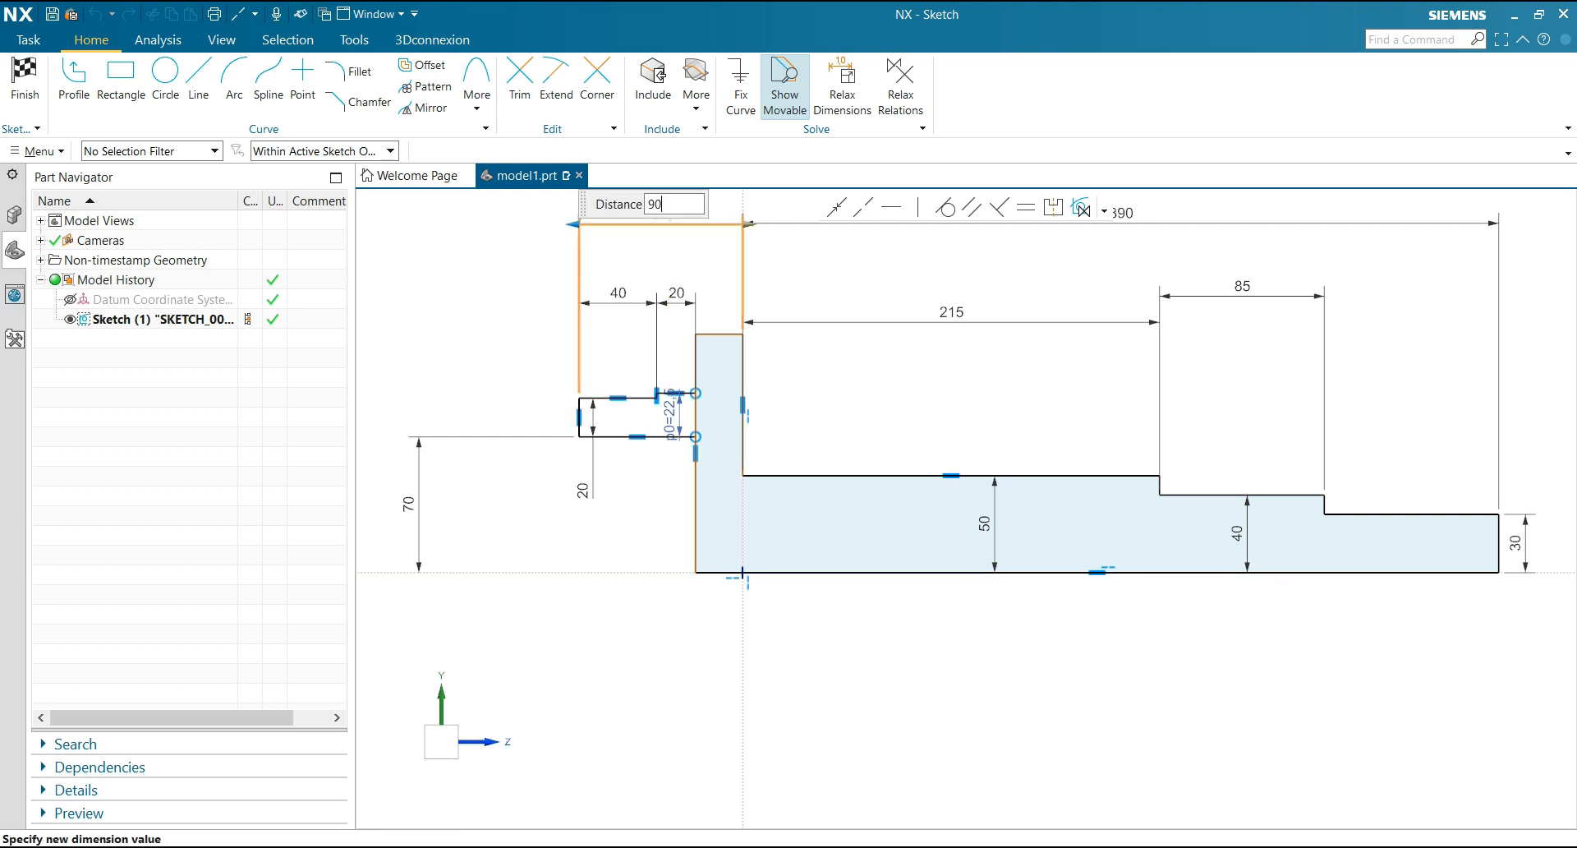
{"action": "key", "text": "Return"}
{"action": "middle_click", "coordinate": [836, 292]}
{"action": "scroll", "coordinate": [677, 509], "scroll_direction": "down", "scroll_amount": 2}
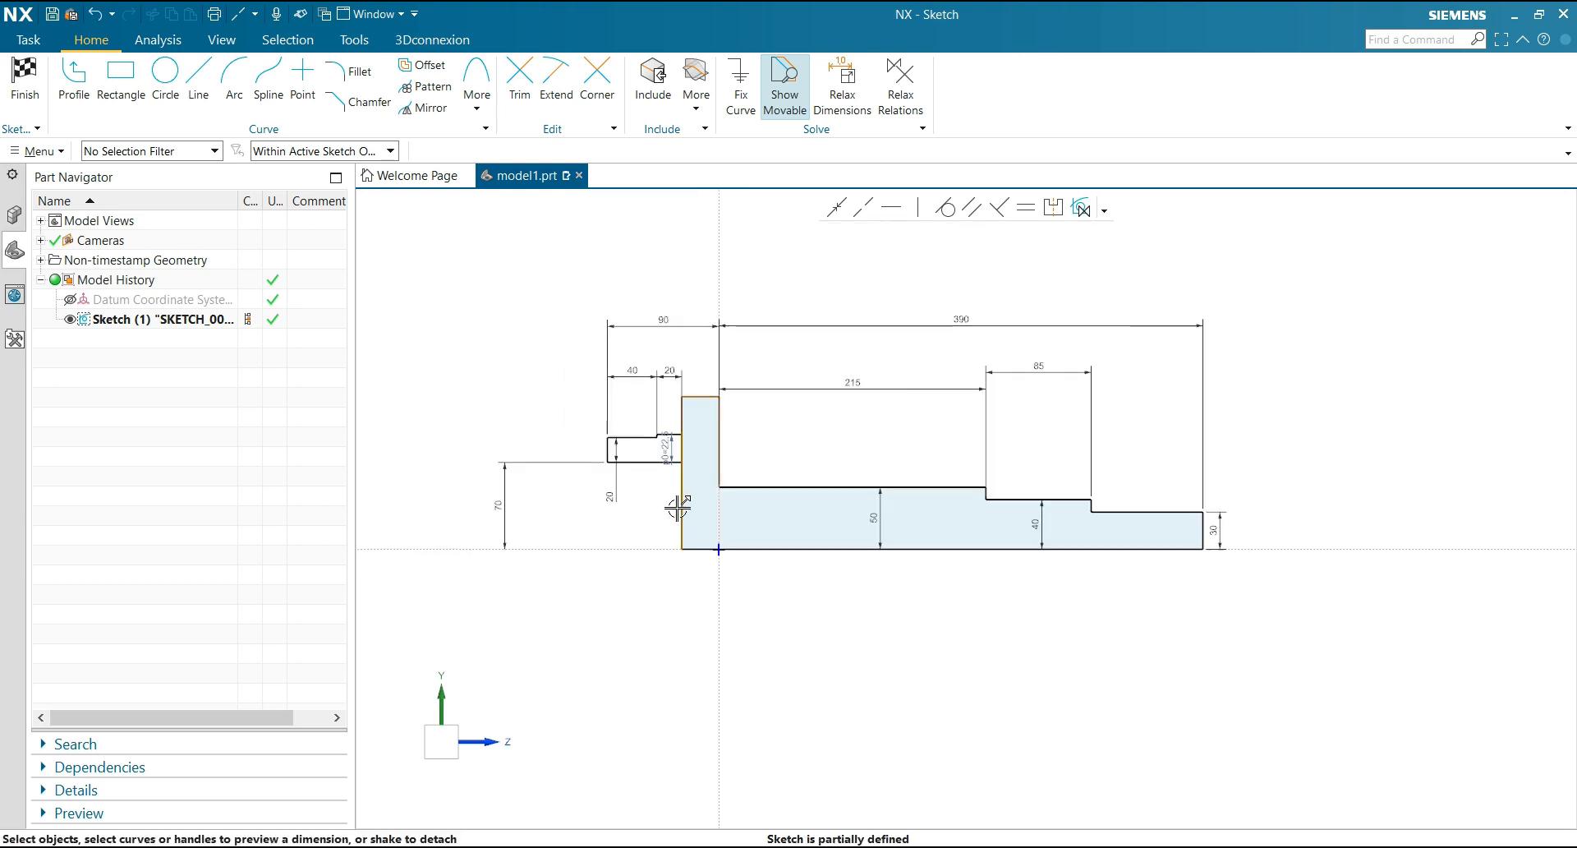
Dimension the flange's height from the centreline as 100, placing the dimension beside the flange on the shaft side
{"action": "scroll", "coordinate": [834, 453], "scroll_direction": "up", "scroll_amount": 1}
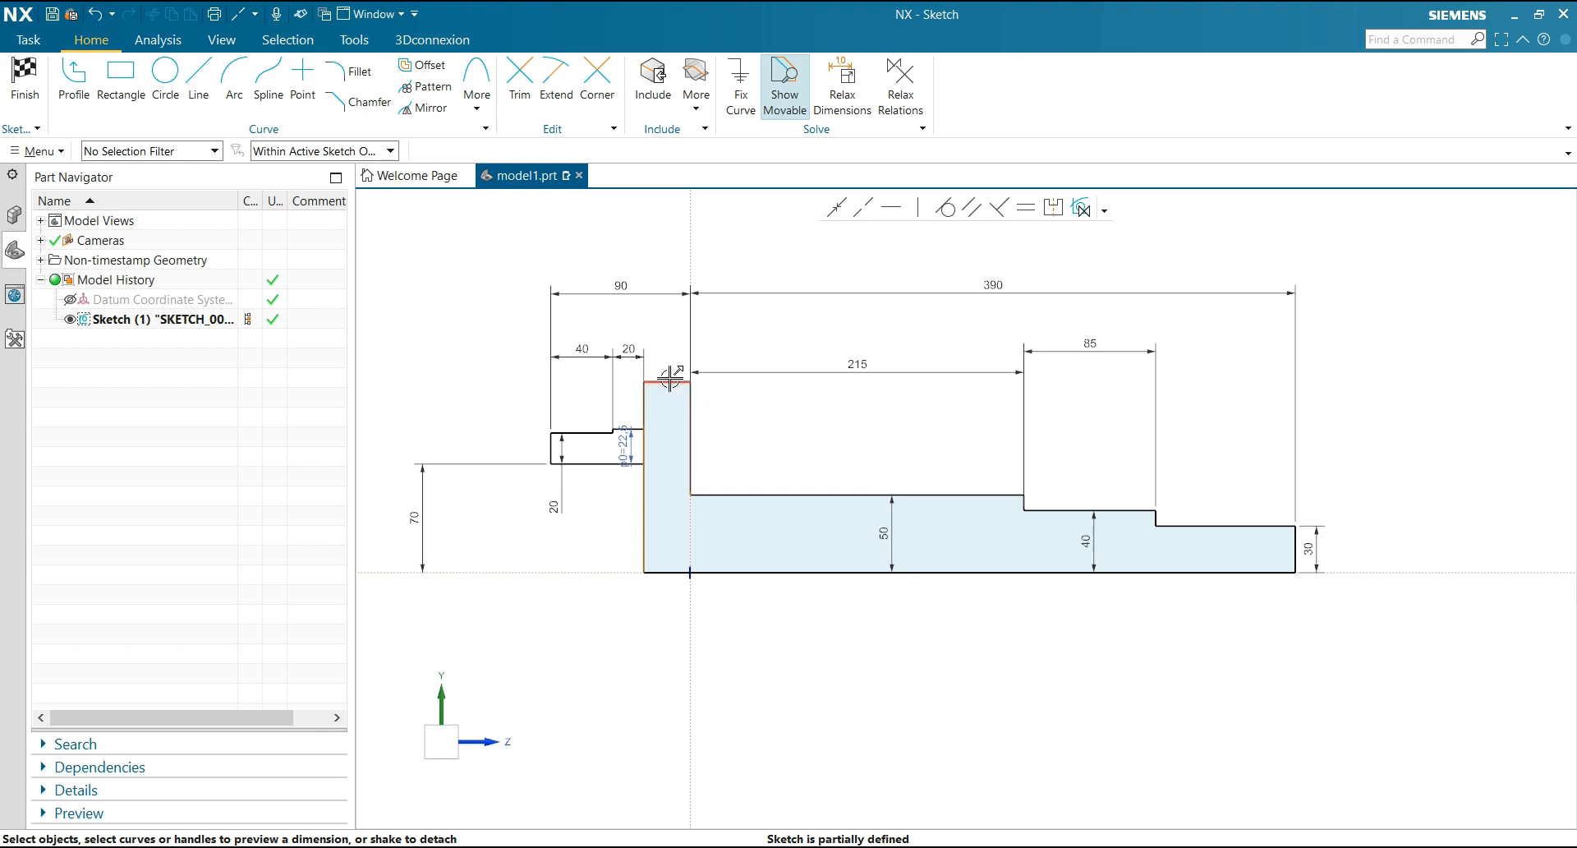
{"action": "left_click", "coordinate": [670, 572]}
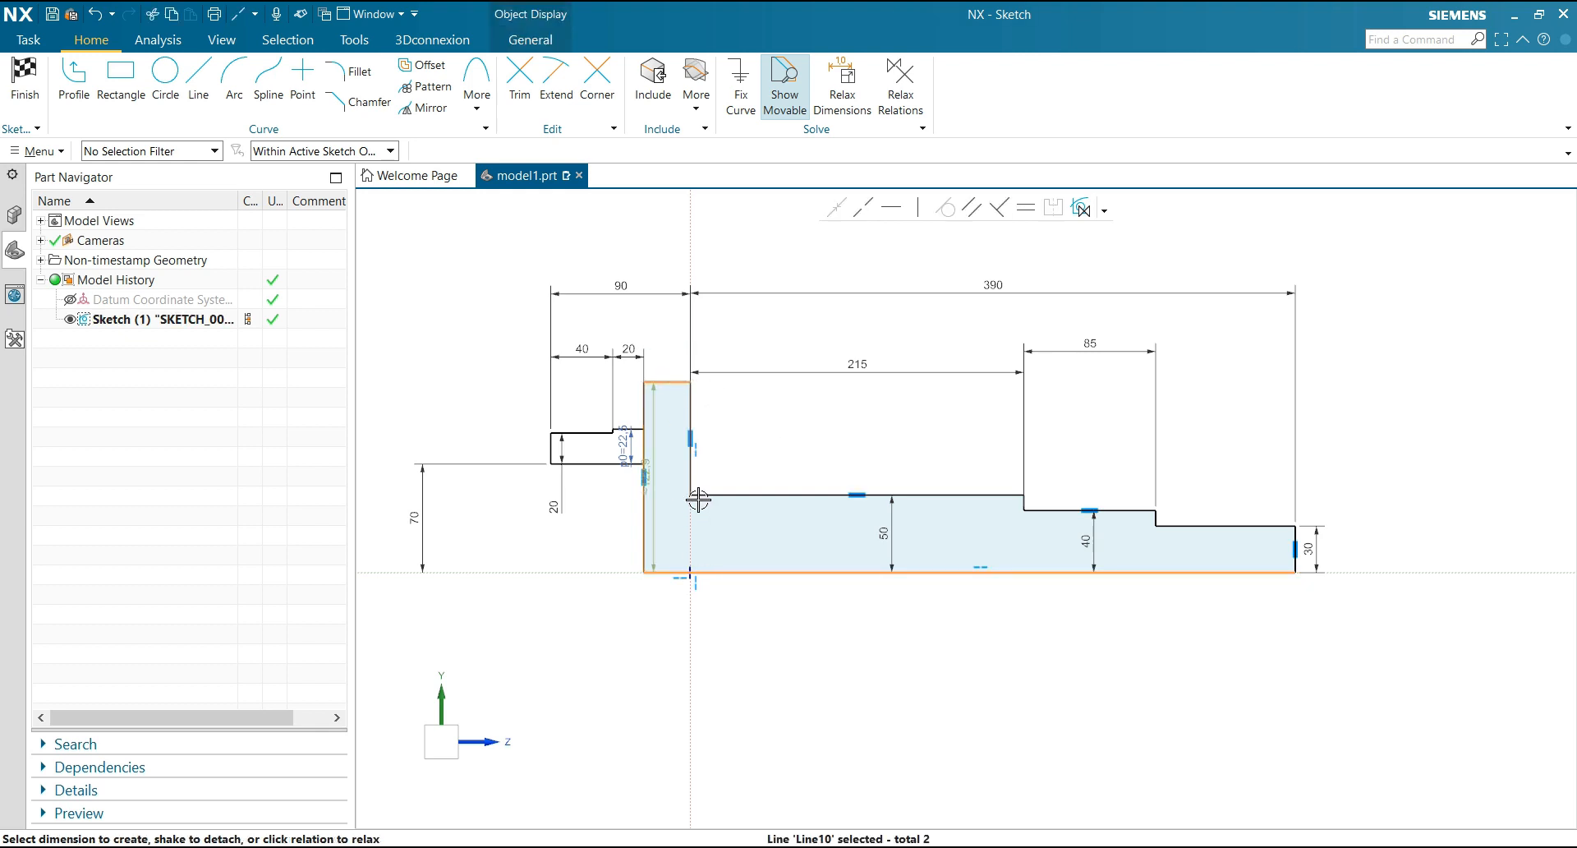
{"action": "left_click_drag", "start_coordinate": [667, 472], "coordinate": [761, 472]}
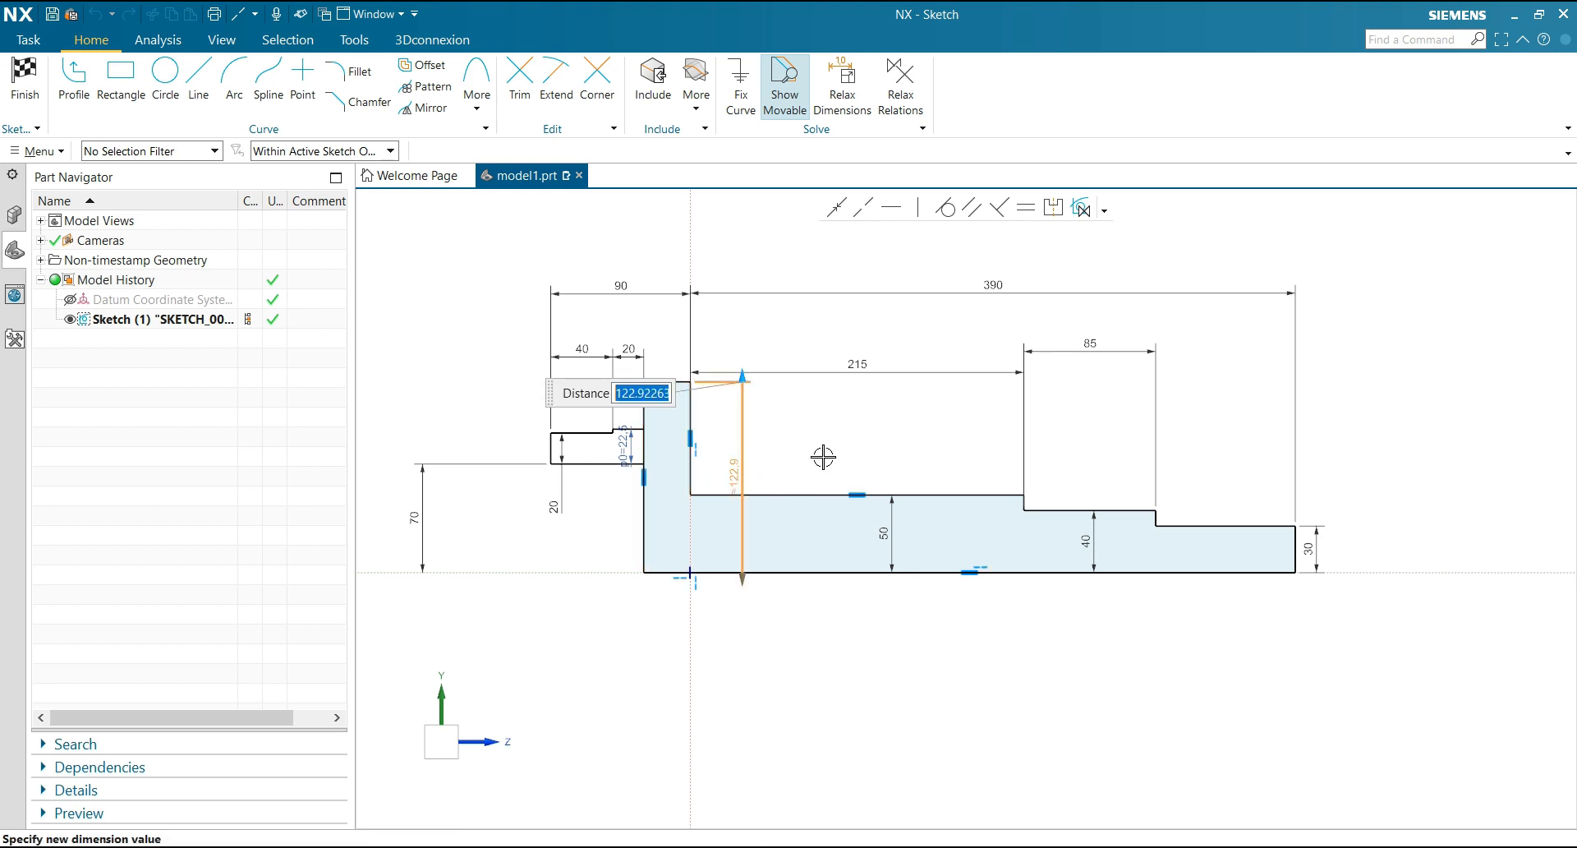
{"action": "key", "text": "Return"}
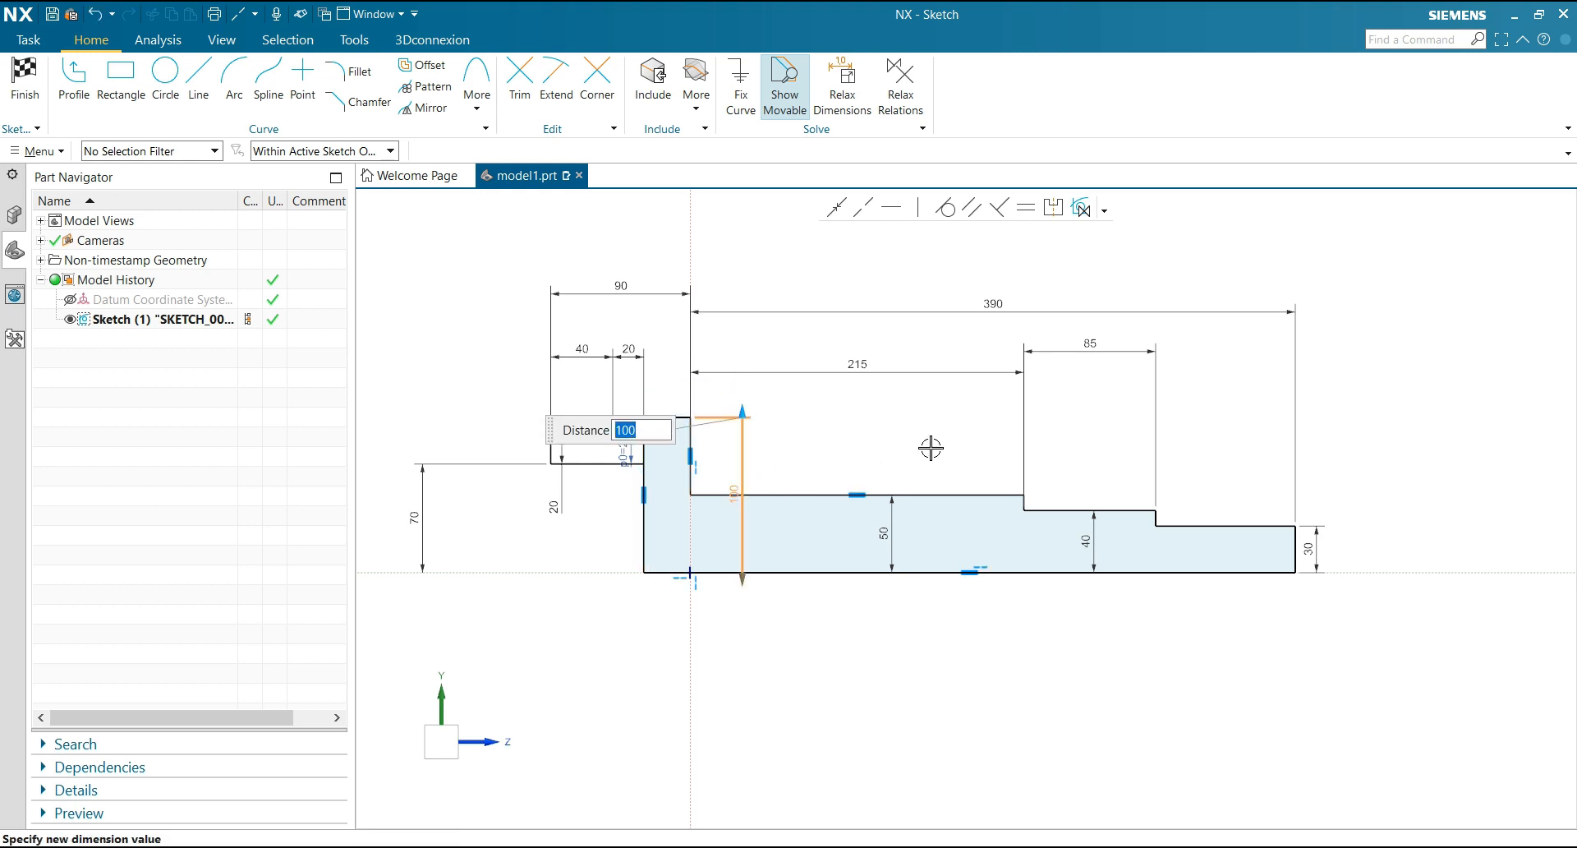
{"action": "left_click", "coordinate": [878, 411]}
Draw a small rectangular groove outline about 10 deep into the smallest shaft step, starting at its inner corner, with the Profile tool
{"action": "scroll", "coordinate": [671, 325], "scroll_direction": "up", "scroll_amount": 1}
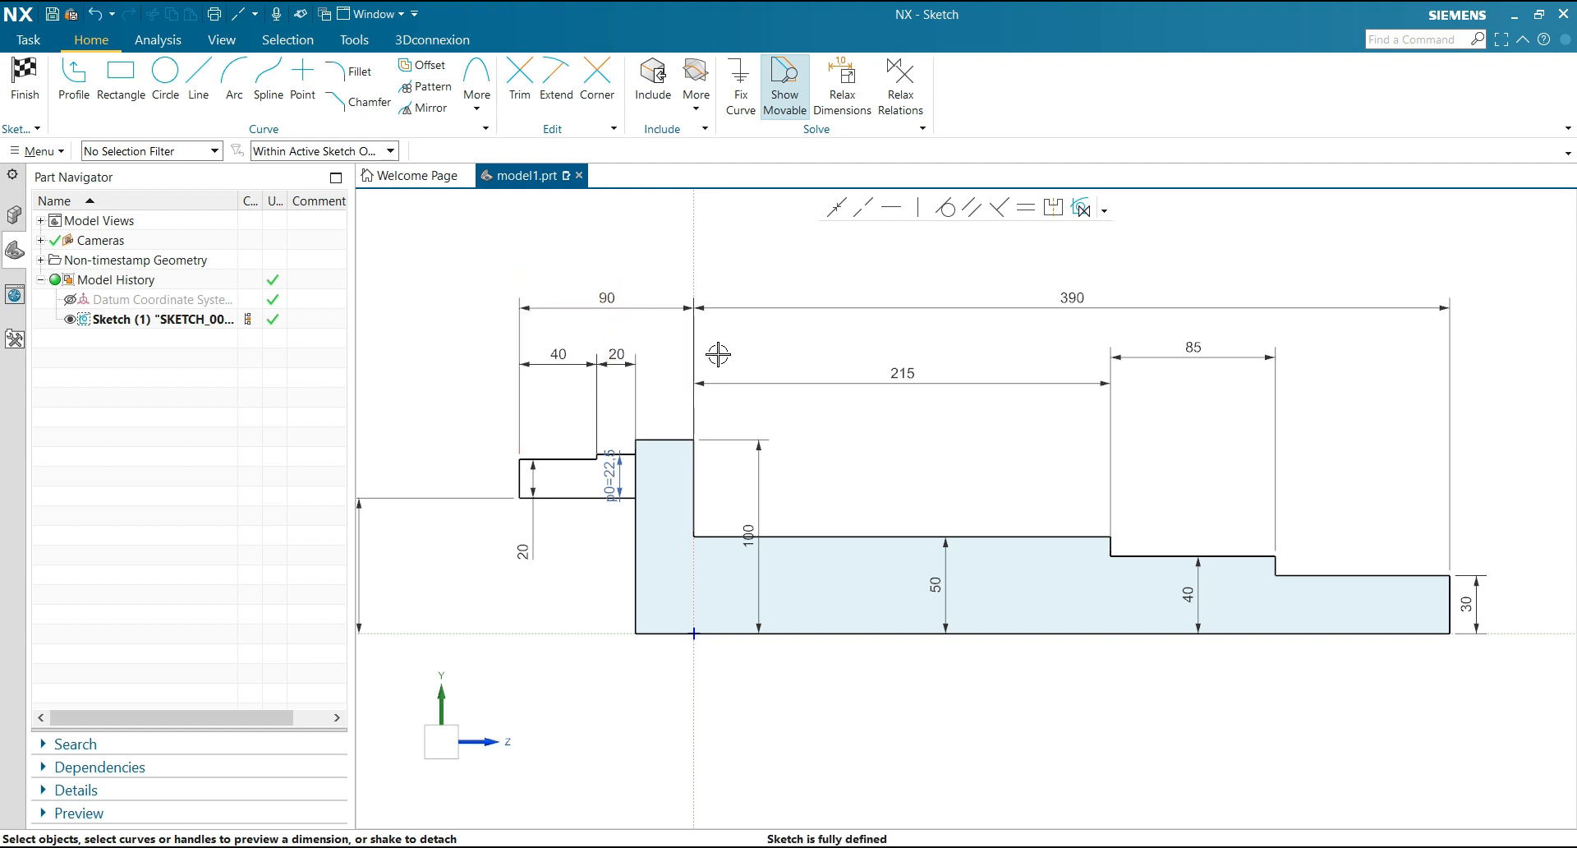
{"action": "scroll", "coordinate": [723, 390], "scroll_direction": "down", "scroll_amount": 1}
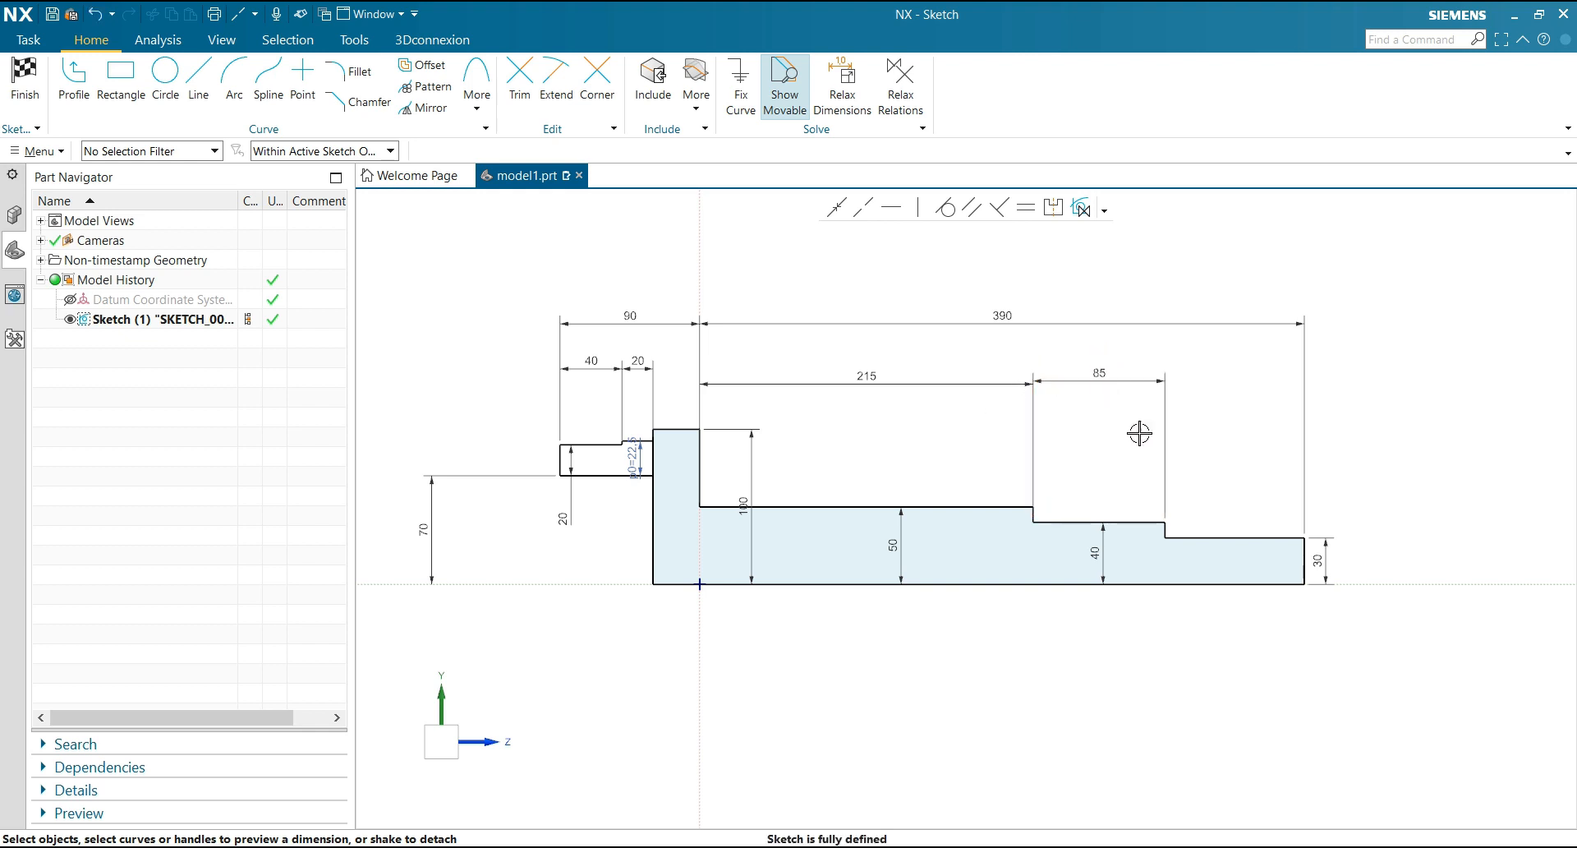
{"action": "scroll", "coordinate": [1264, 493], "scroll_direction": "up", "scroll_amount": 5}
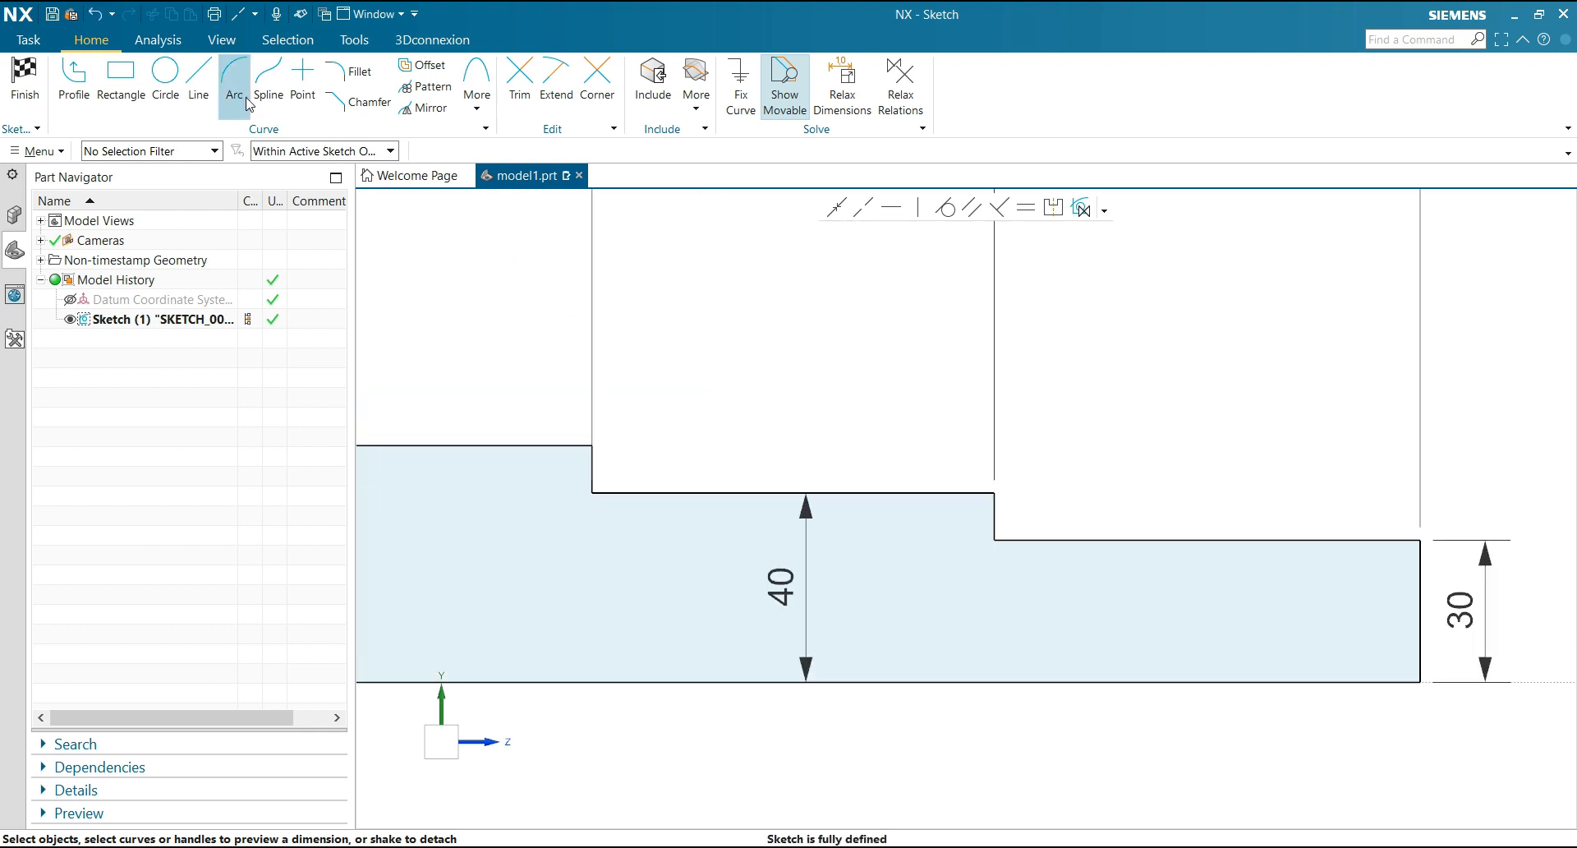
{"action": "left_click", "coordinate": [198, 82]}
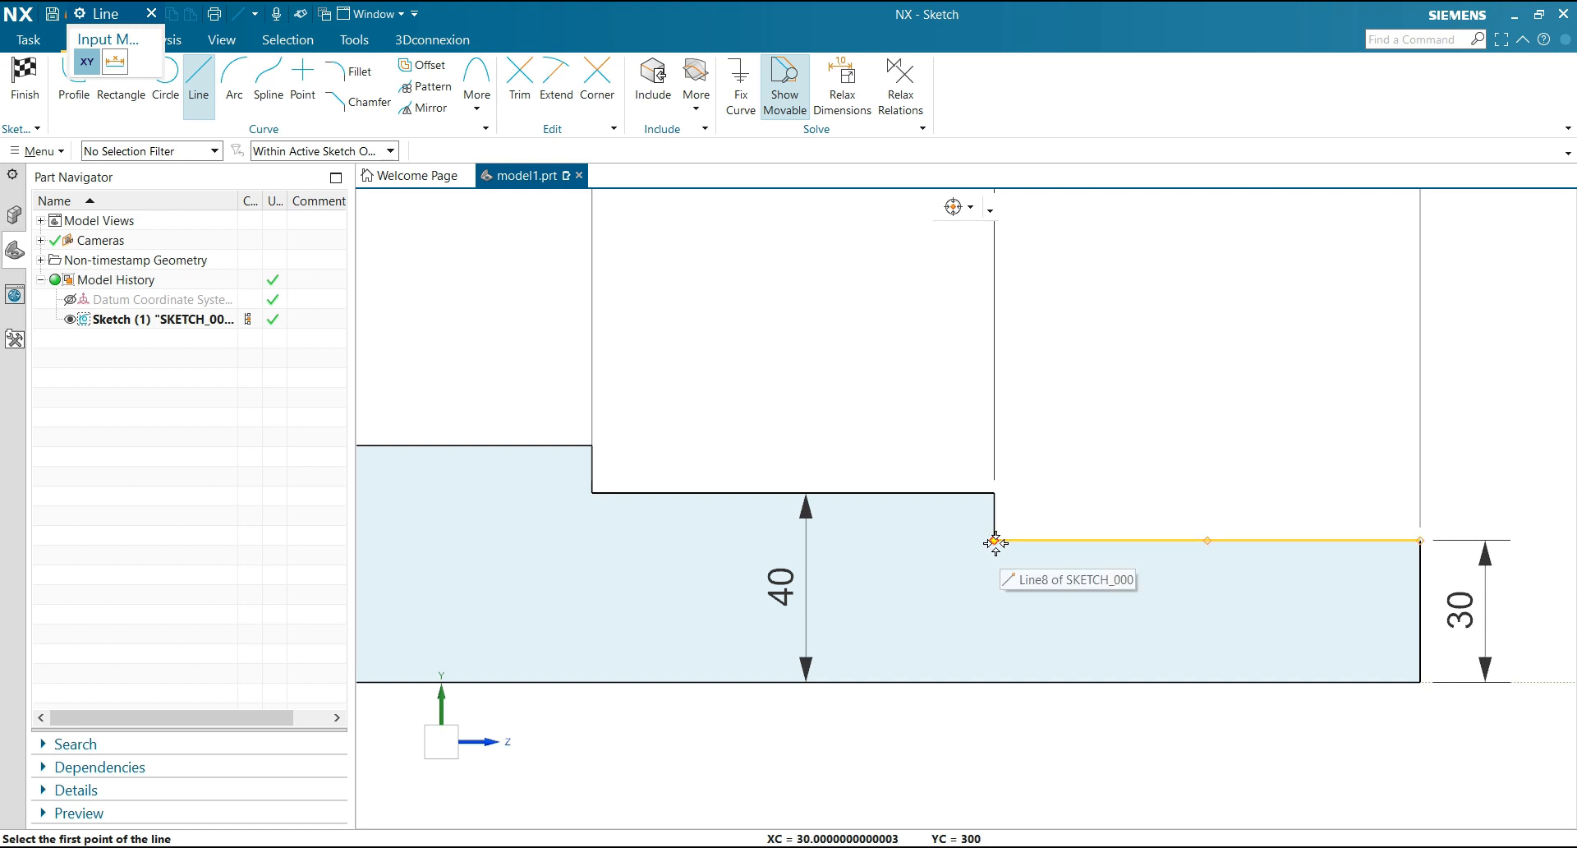
{"action": "left_click", "coordinate": [74, 82]}
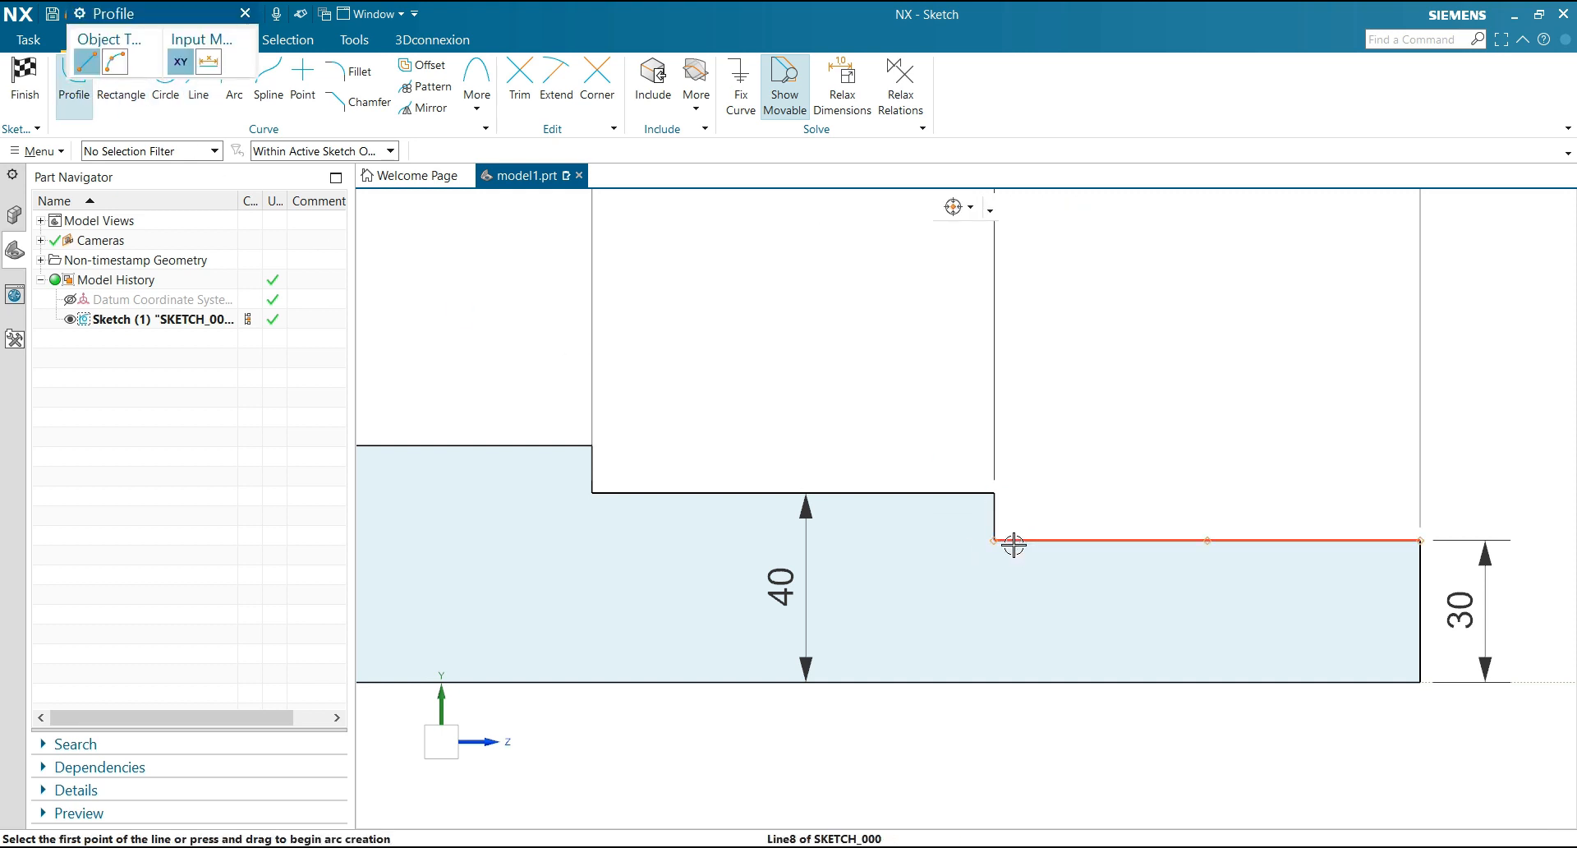
{"action": "left_click", "coordinate": [994, 540]}
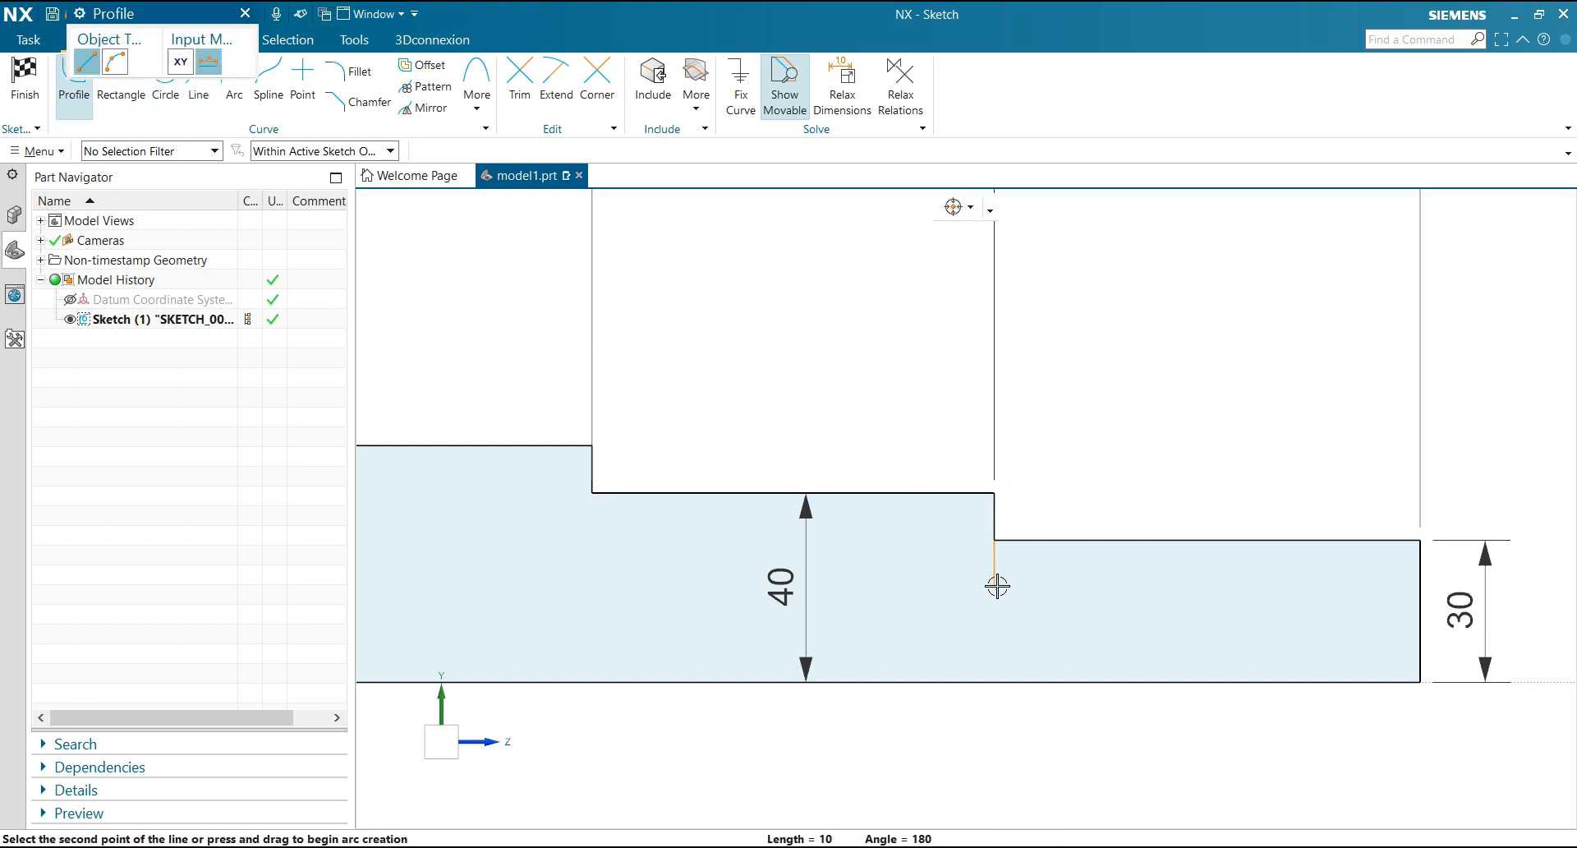
{"action": "left_click", "coordinate": [994, 587]}
{"action": "left_click", "coordinate": [1057, 587]}
{"action": "left_click", "coordinate": [1057, 540]}
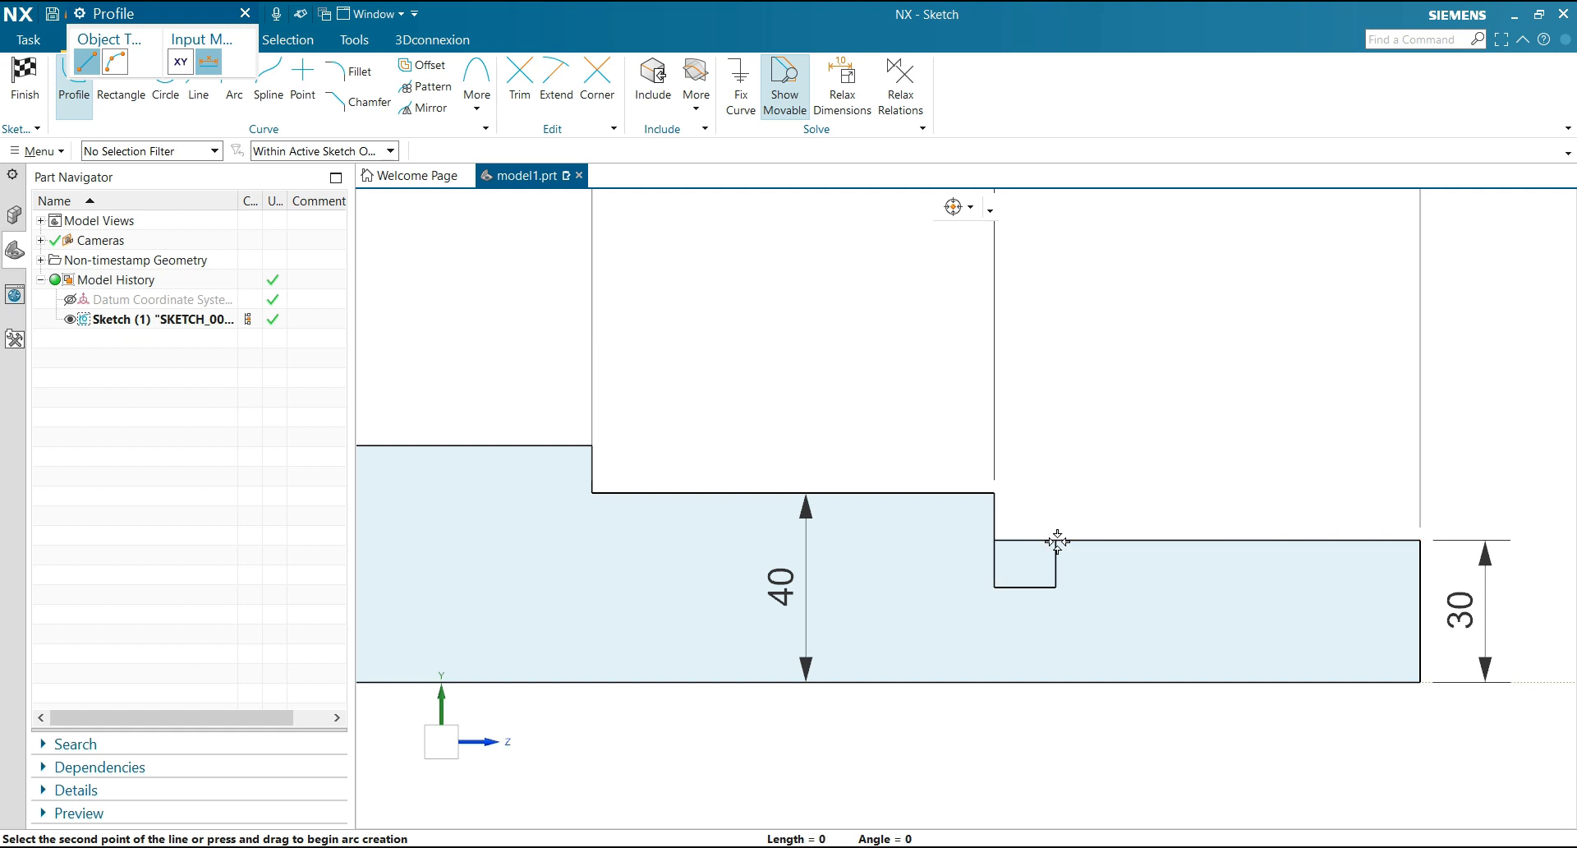
{"action": "middle_click", "coordinate": [1057, 542]}
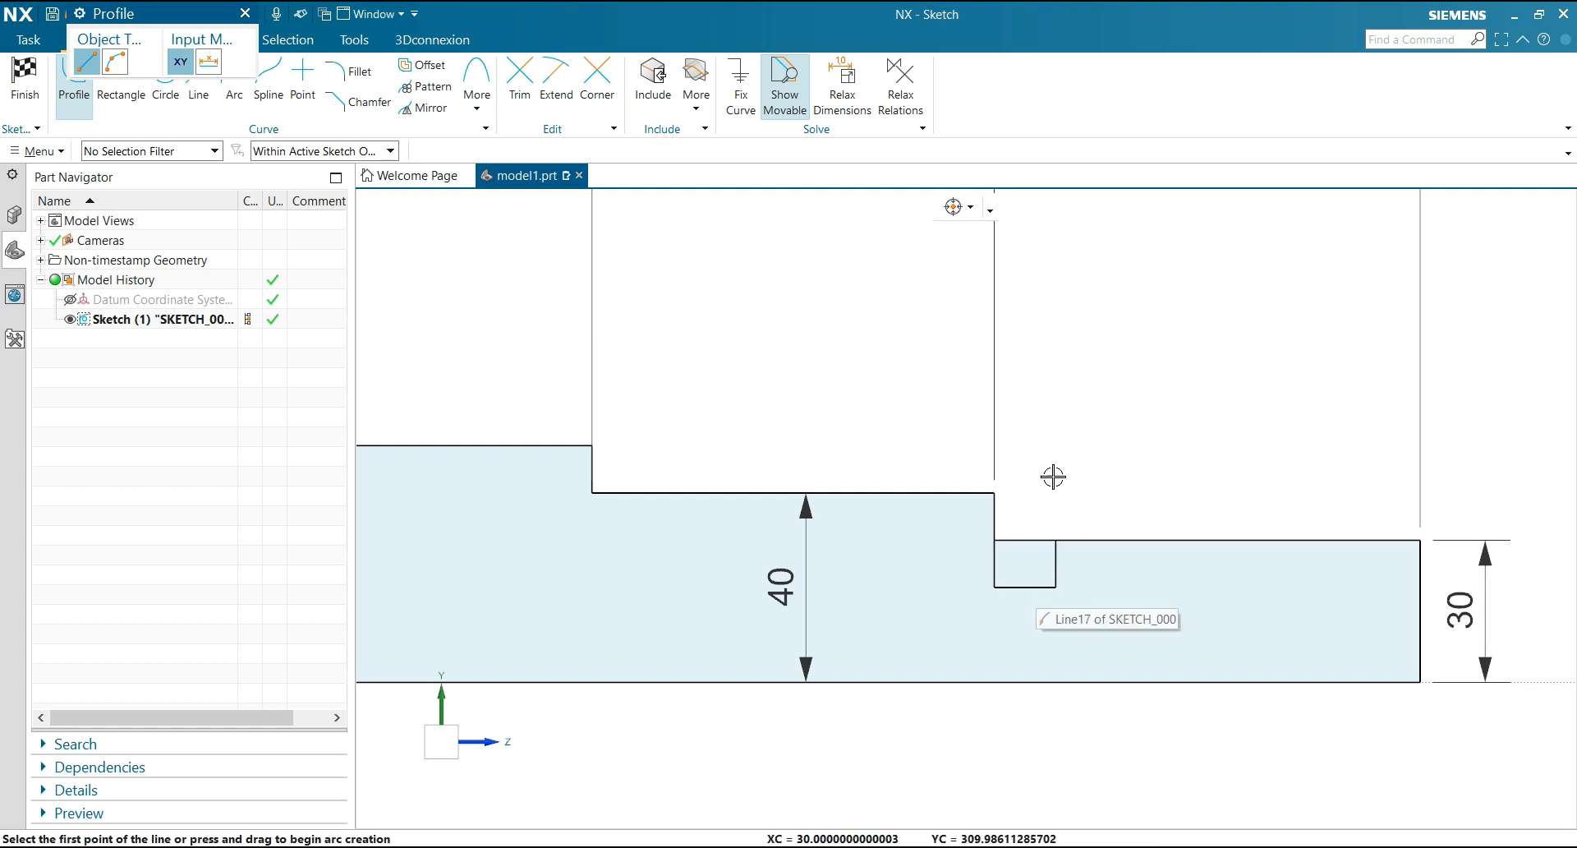
{"action": "key", "text": "Escape"}
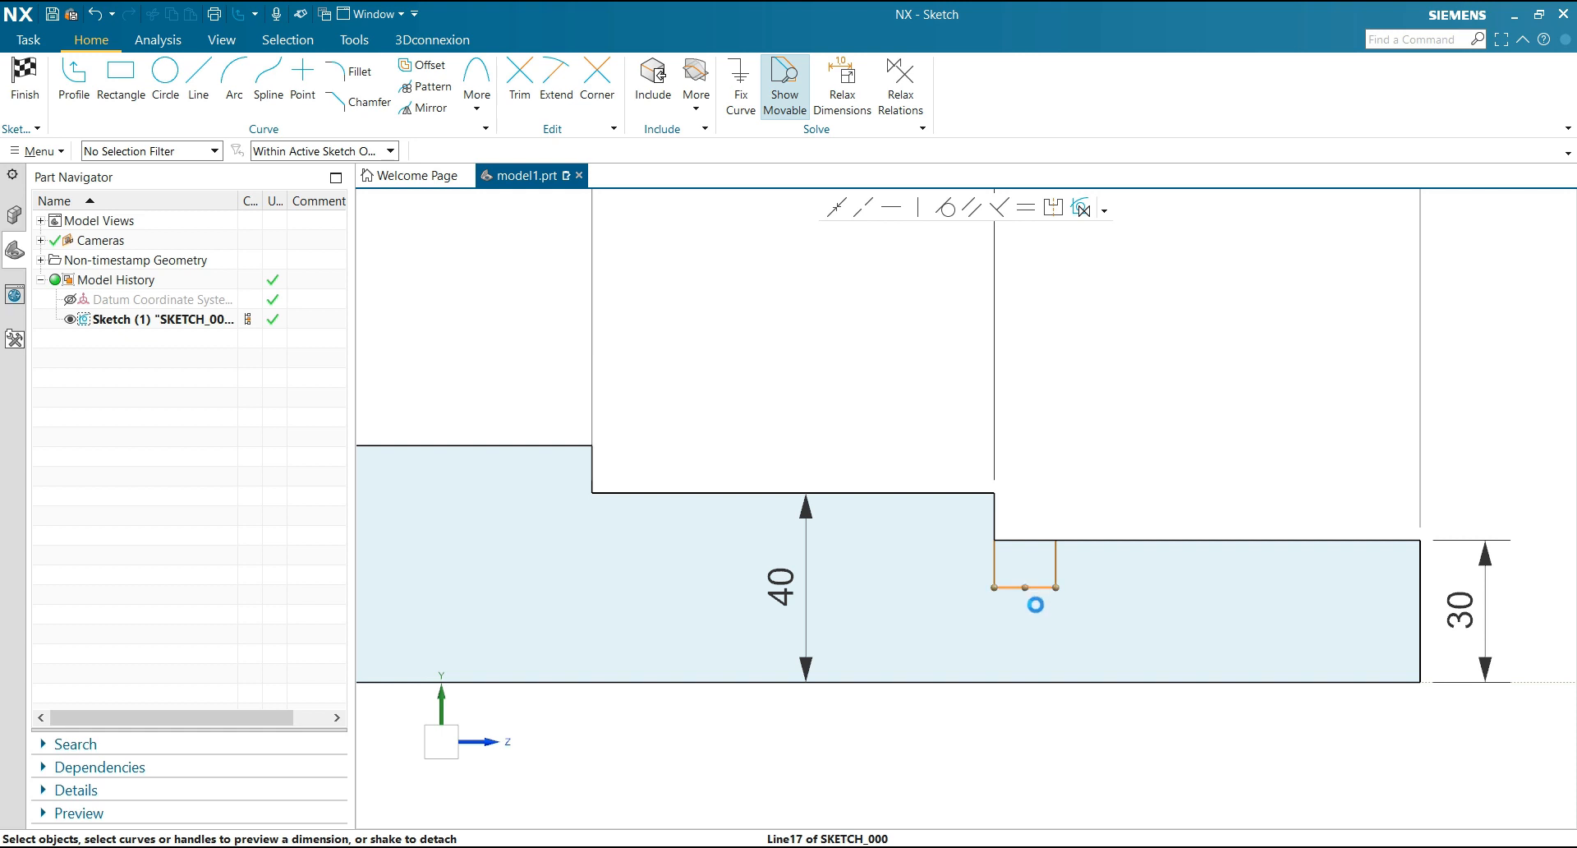
Dimension the groove's width as 5.5, placing the dimension above the shaft
{"action": "left_click_drag", "start_coordinate": [1033, 588], "coordinate": [1024, 381]}
{"action": "key", "text": "Return"}
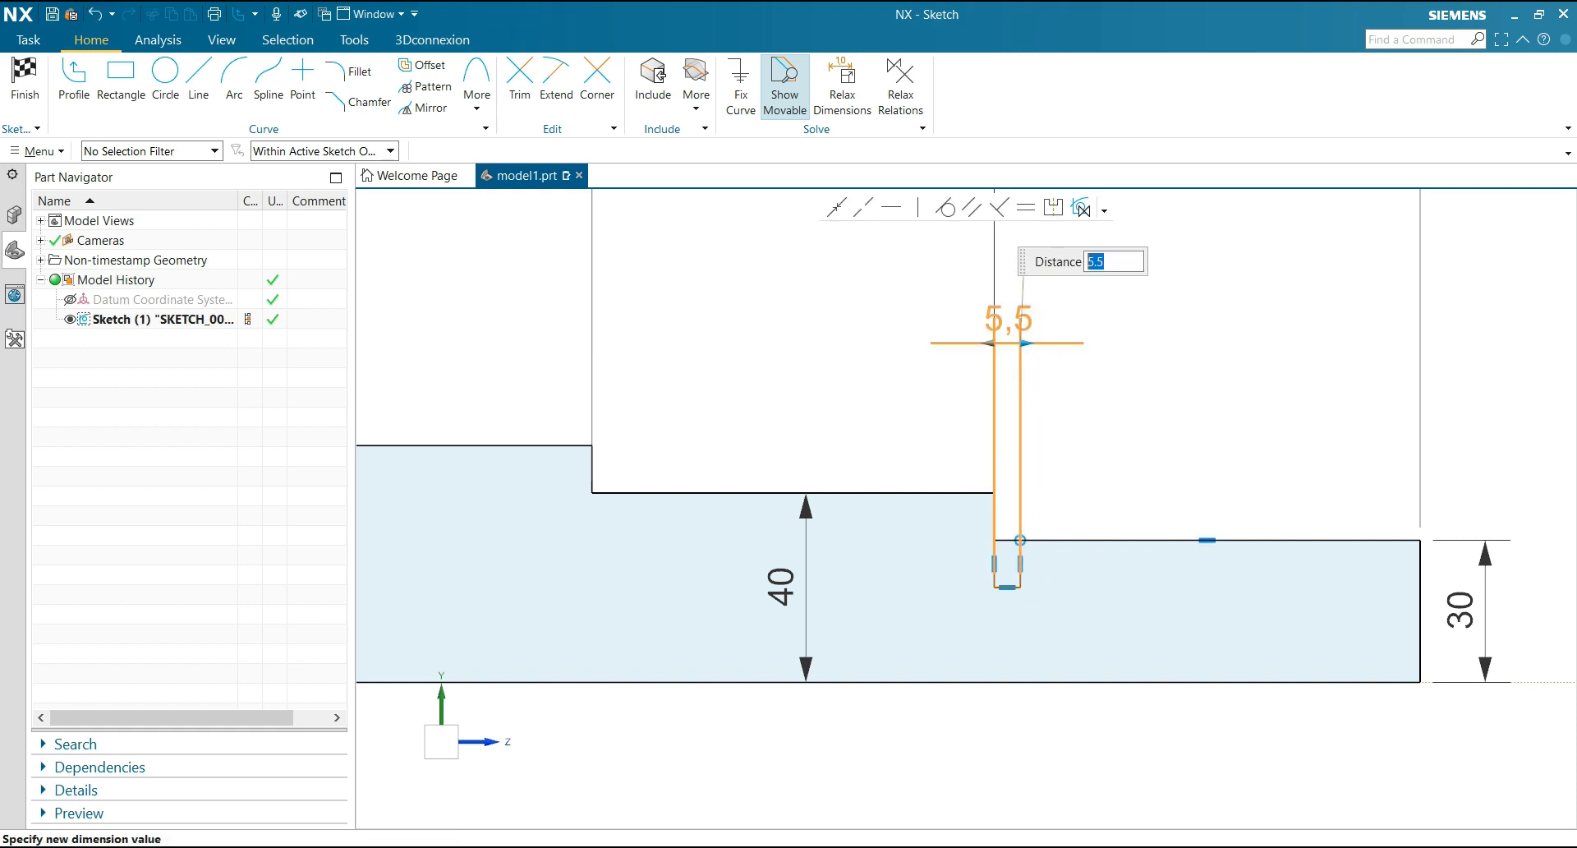
{"action": "left_click", "coordinate": [1071, 462]}
Dimension the groove's depth as 5.5, placing the dimension beside the groove
{"action": "left_click", "coordinate": [1025, 567]}
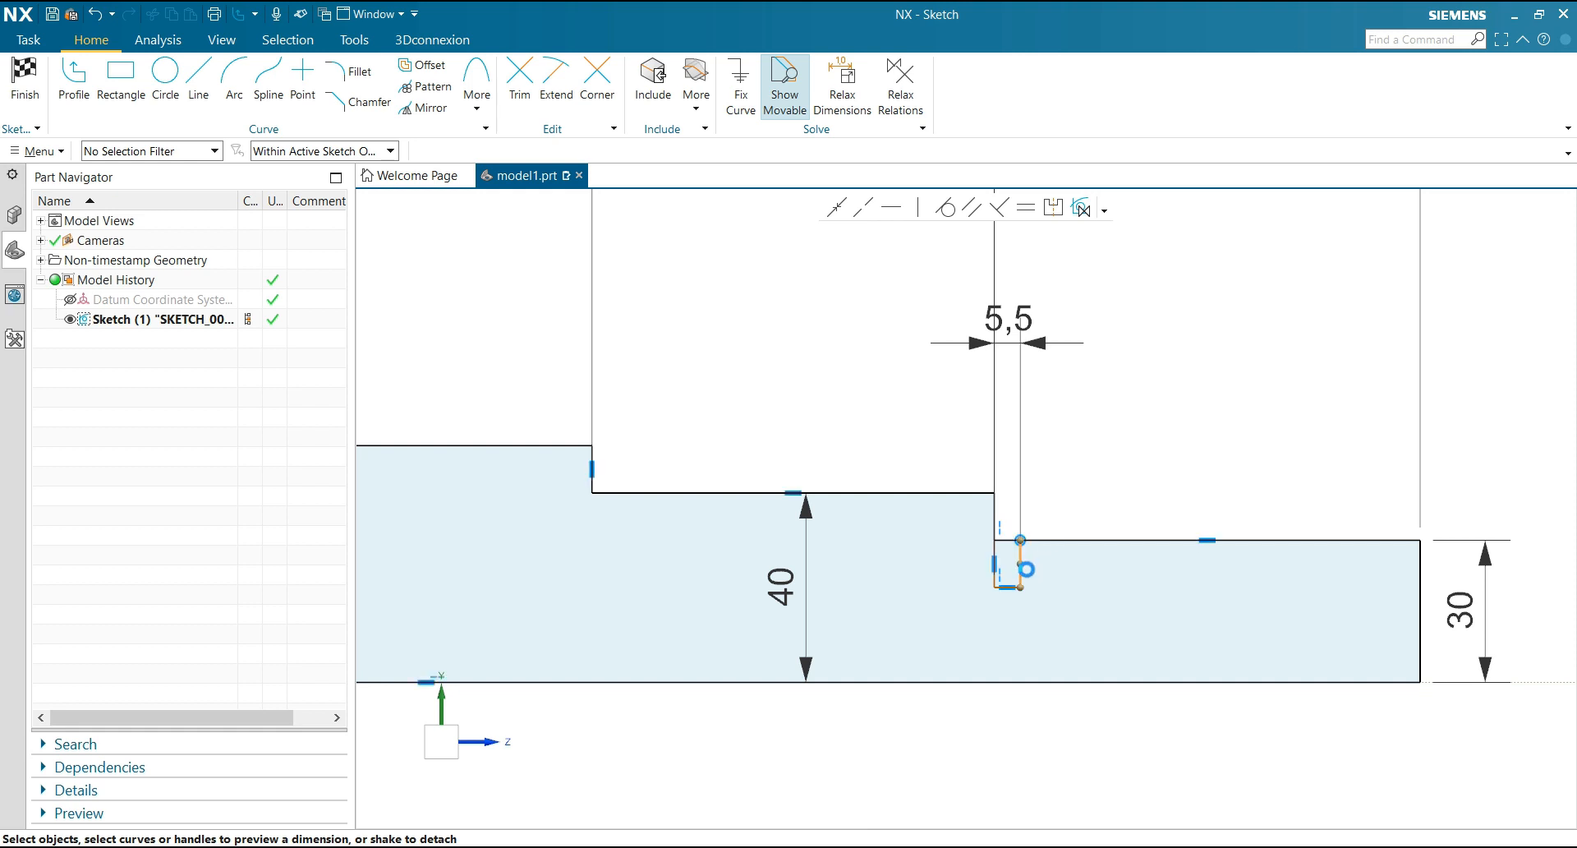
{"action": "left_click", "coordinate": [1135, 493]}
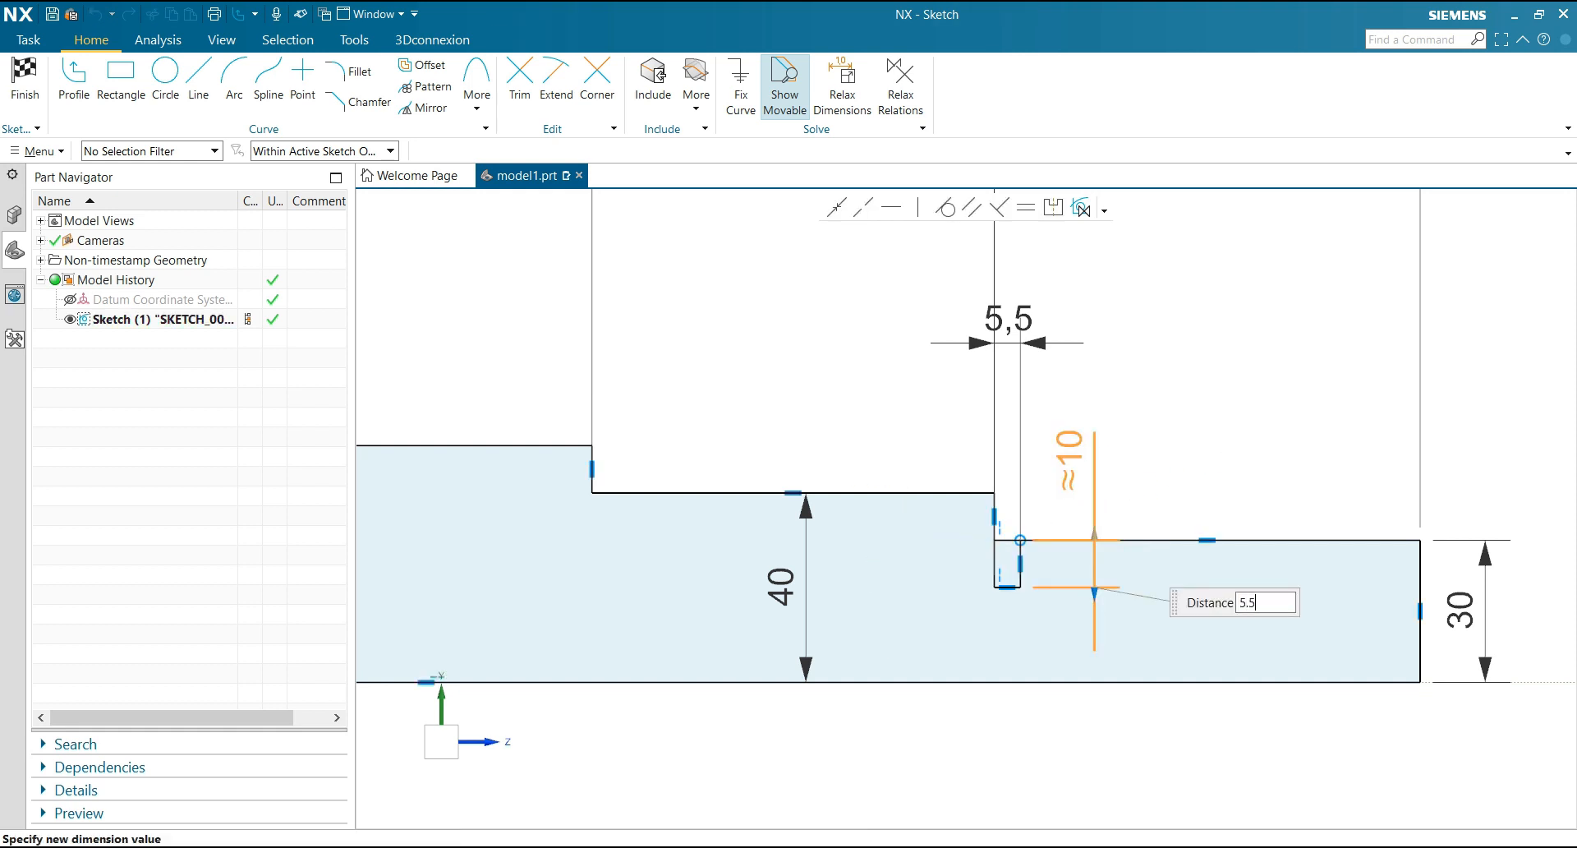
{"action": "key", "text": "Return"}
{"action": "key", "text": "Return"}
{"action": "scroll", "coordinate": [1214, 427], "scroll_direction": "down", "scroll_amount": 6}
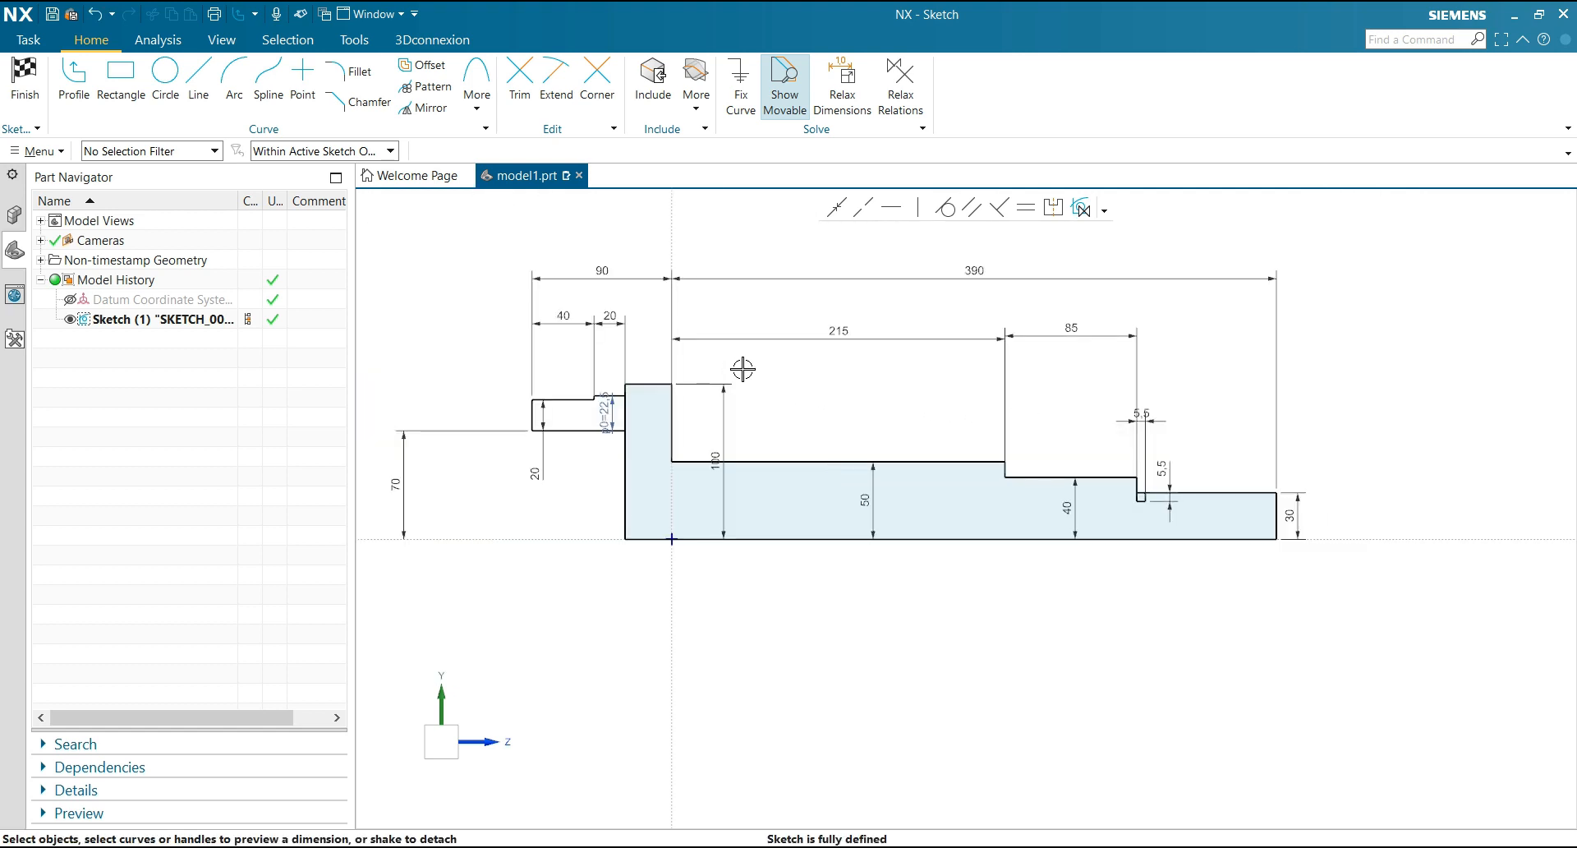
Sketch a bore outline rising about 25 from the centreline, running about 154 towards the flange, and sloping outward to its outer face
{"action": "key", "text": "alt+Tab"}
{"action": "left_click", "coordinate": [74, 78]}
{"action": "scroll", "coordinate": [777, 485], "scroll_direction": "up", "scroll_amount": 3}
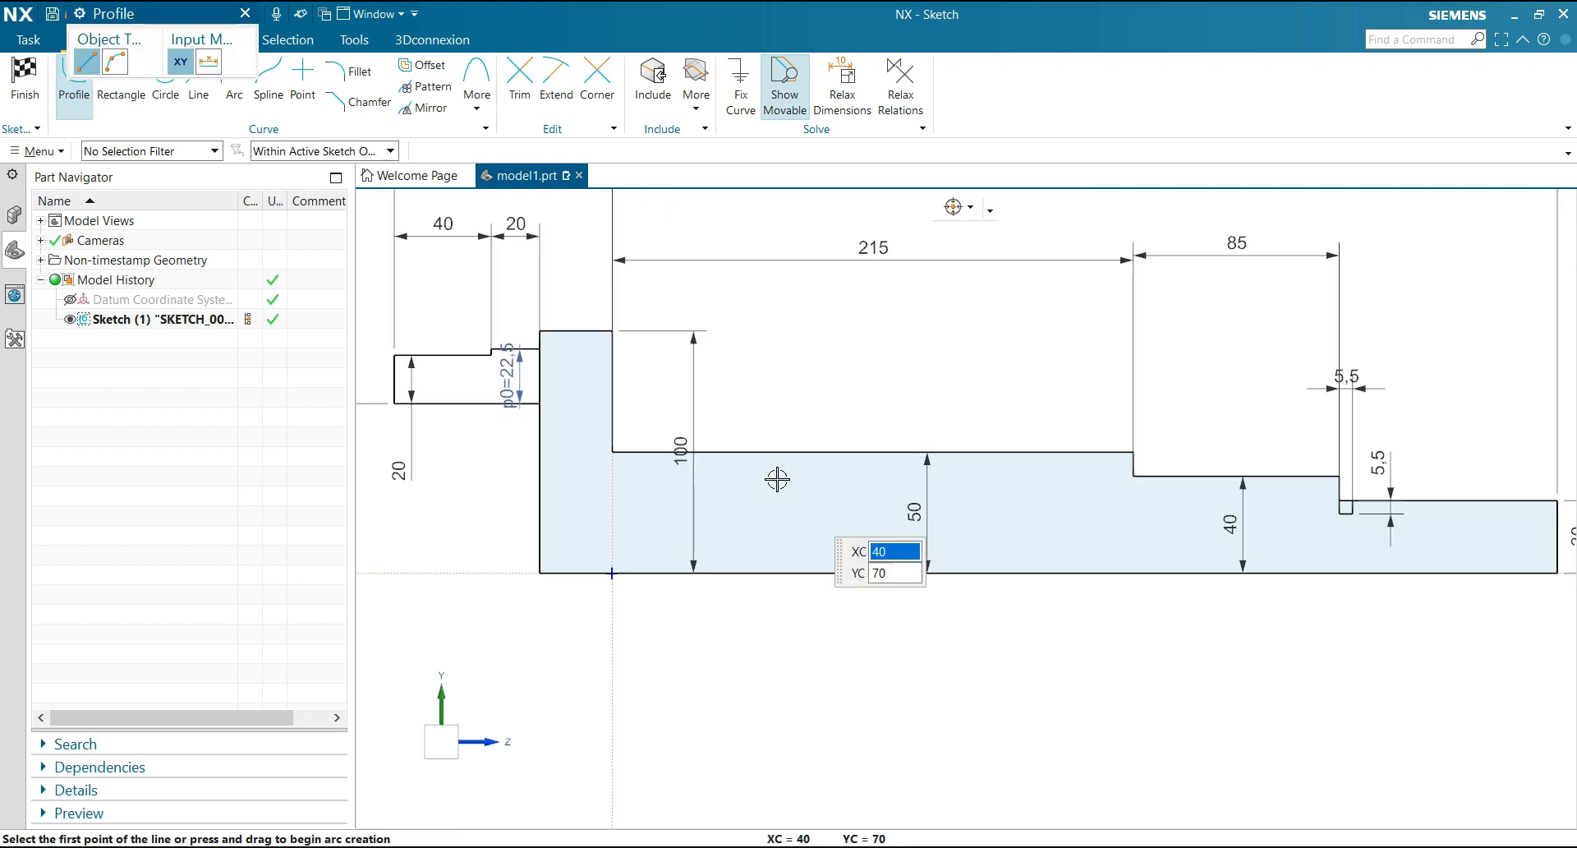
{"action": "left_click", "coordinate": [1022, 573]}
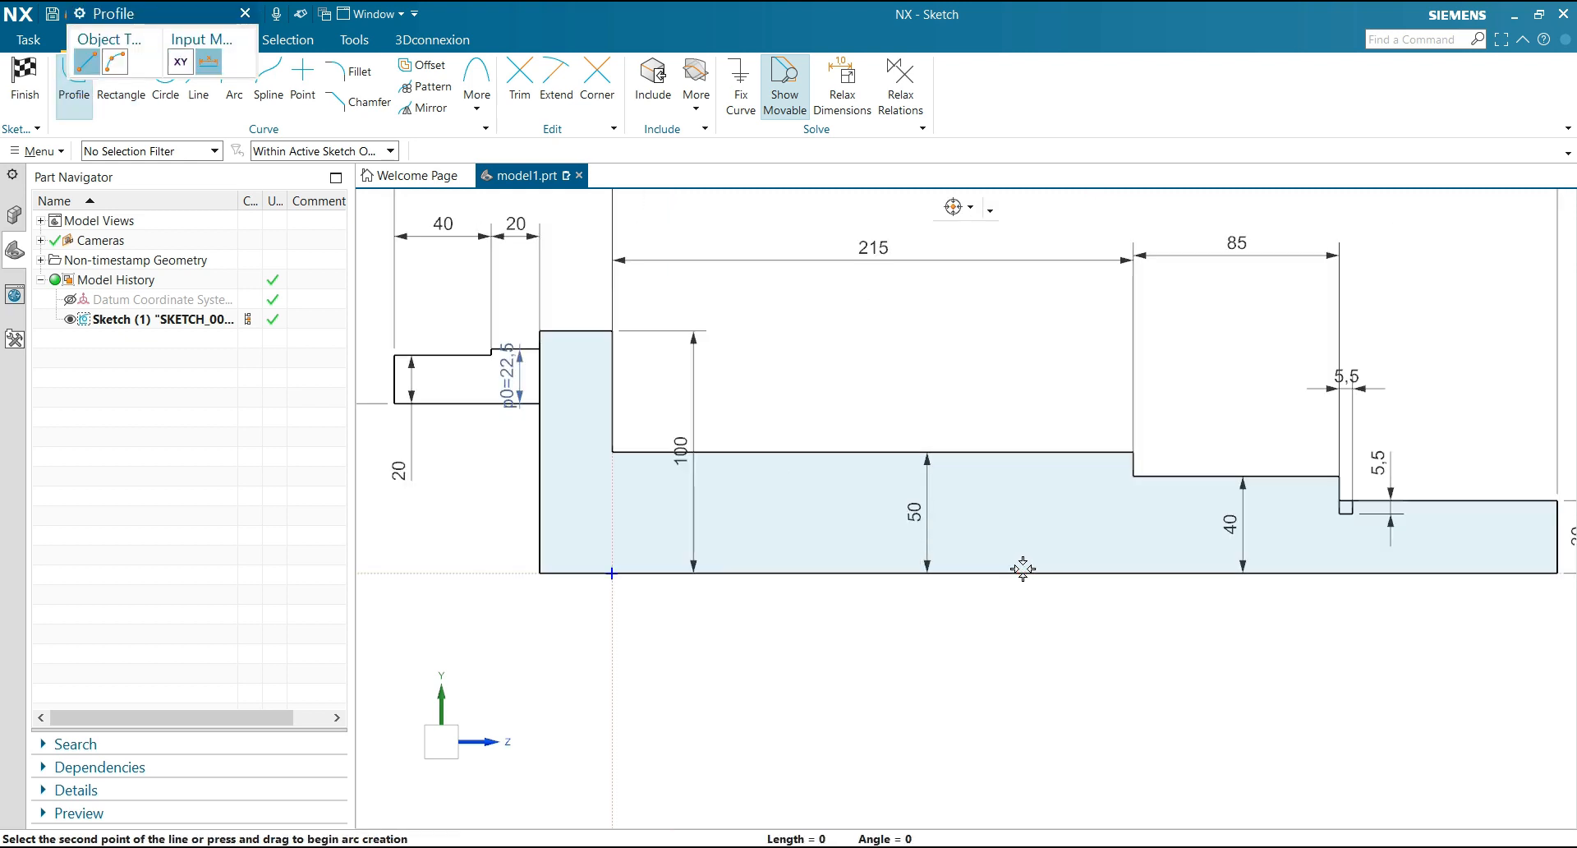
{"action": "left_click", "coordinate": [1023, 511]}
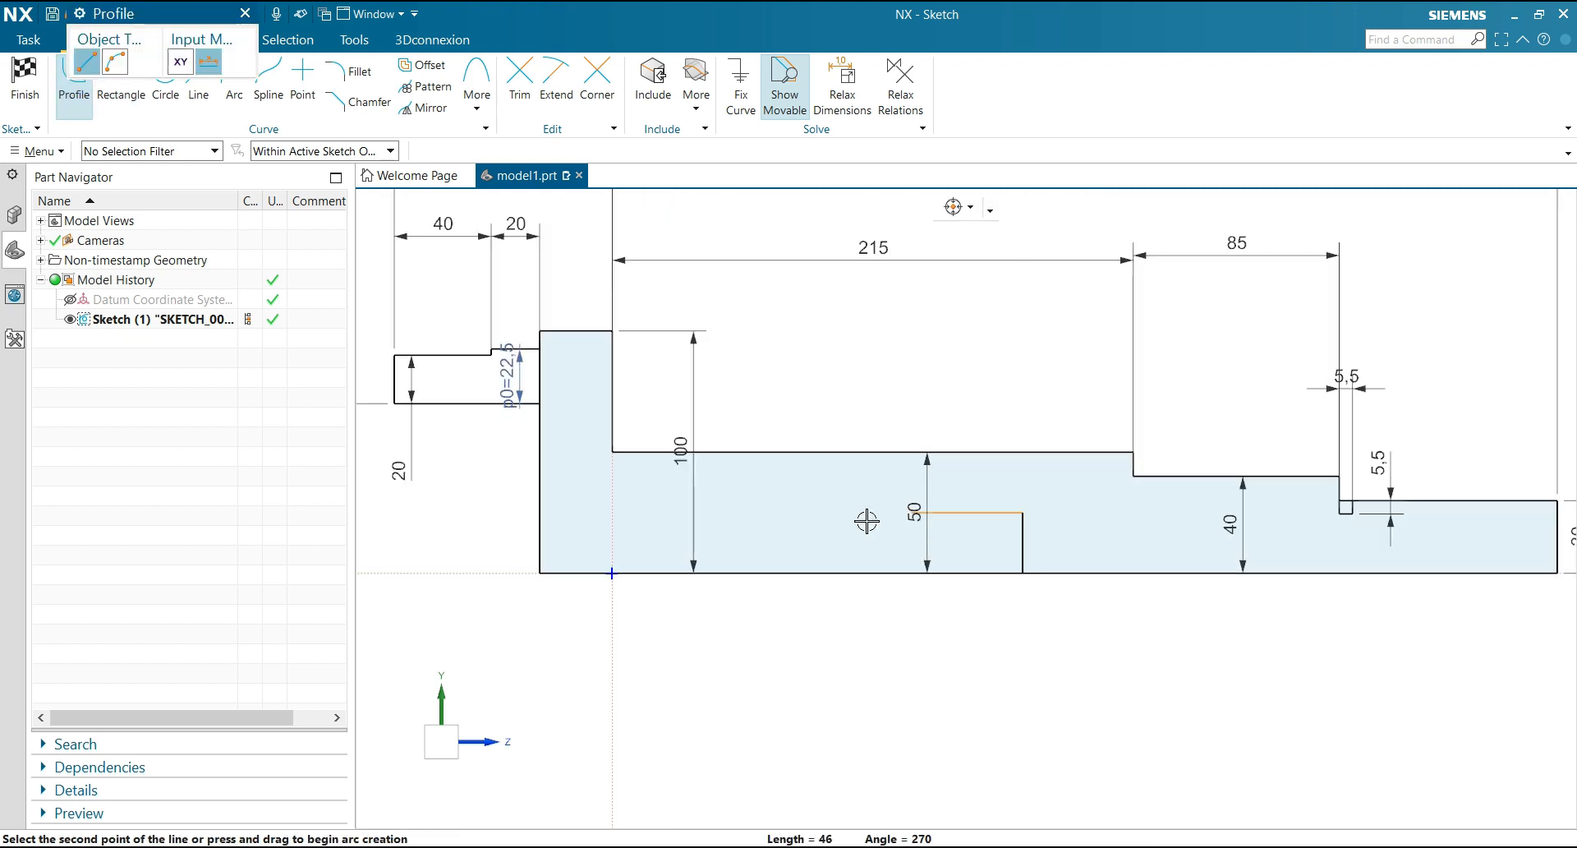
{"action": "left_click", "coordinate": [649, 512]}
{"action": "left_click", "coordinate": [542, 476]}
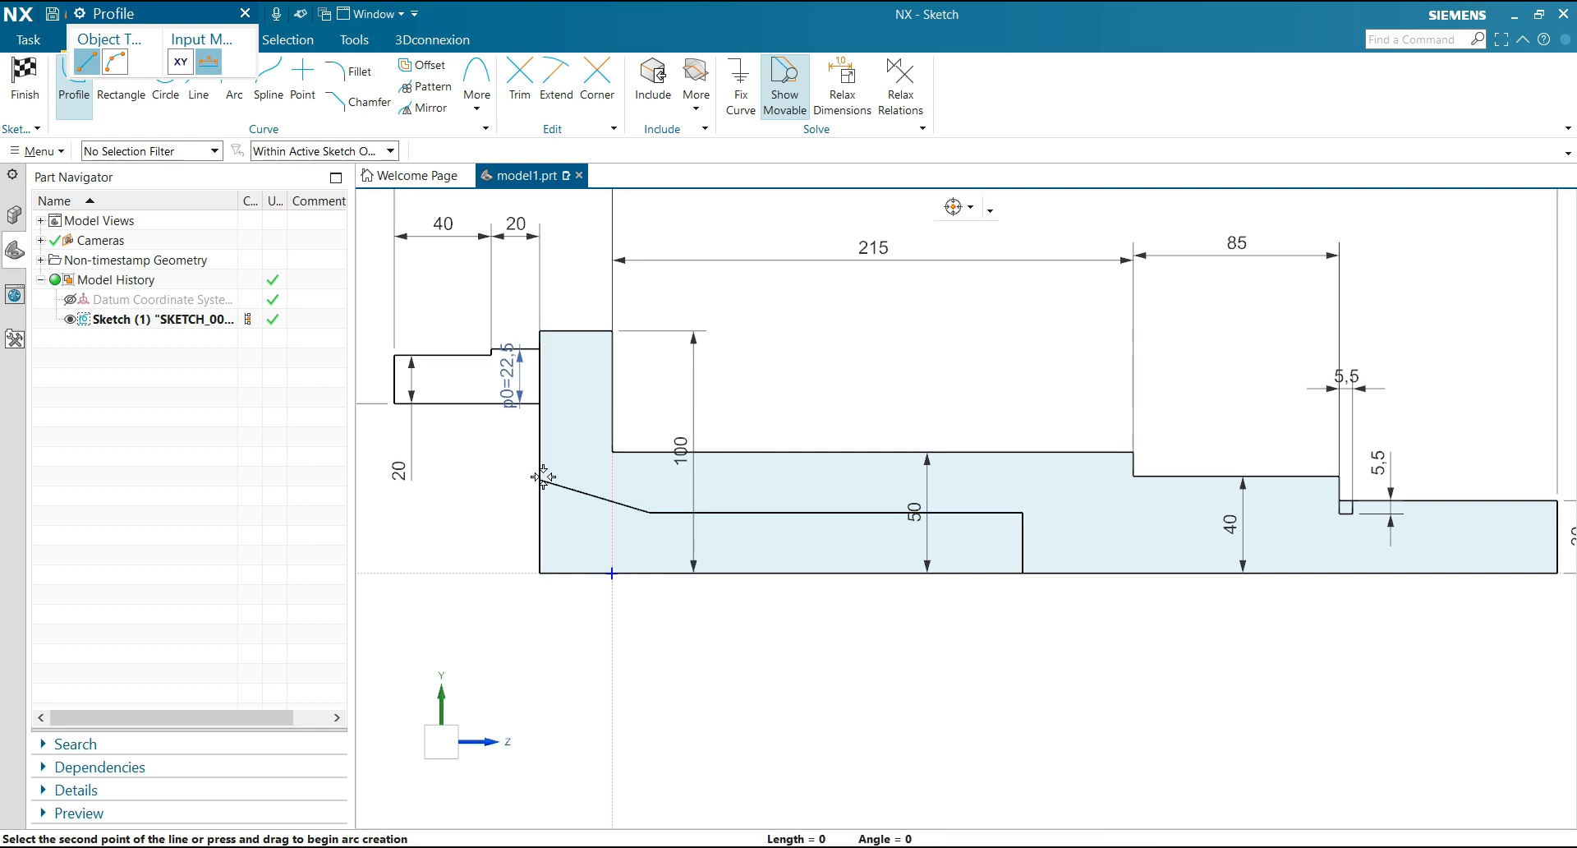
{"action": "key", "text": "Escape"}
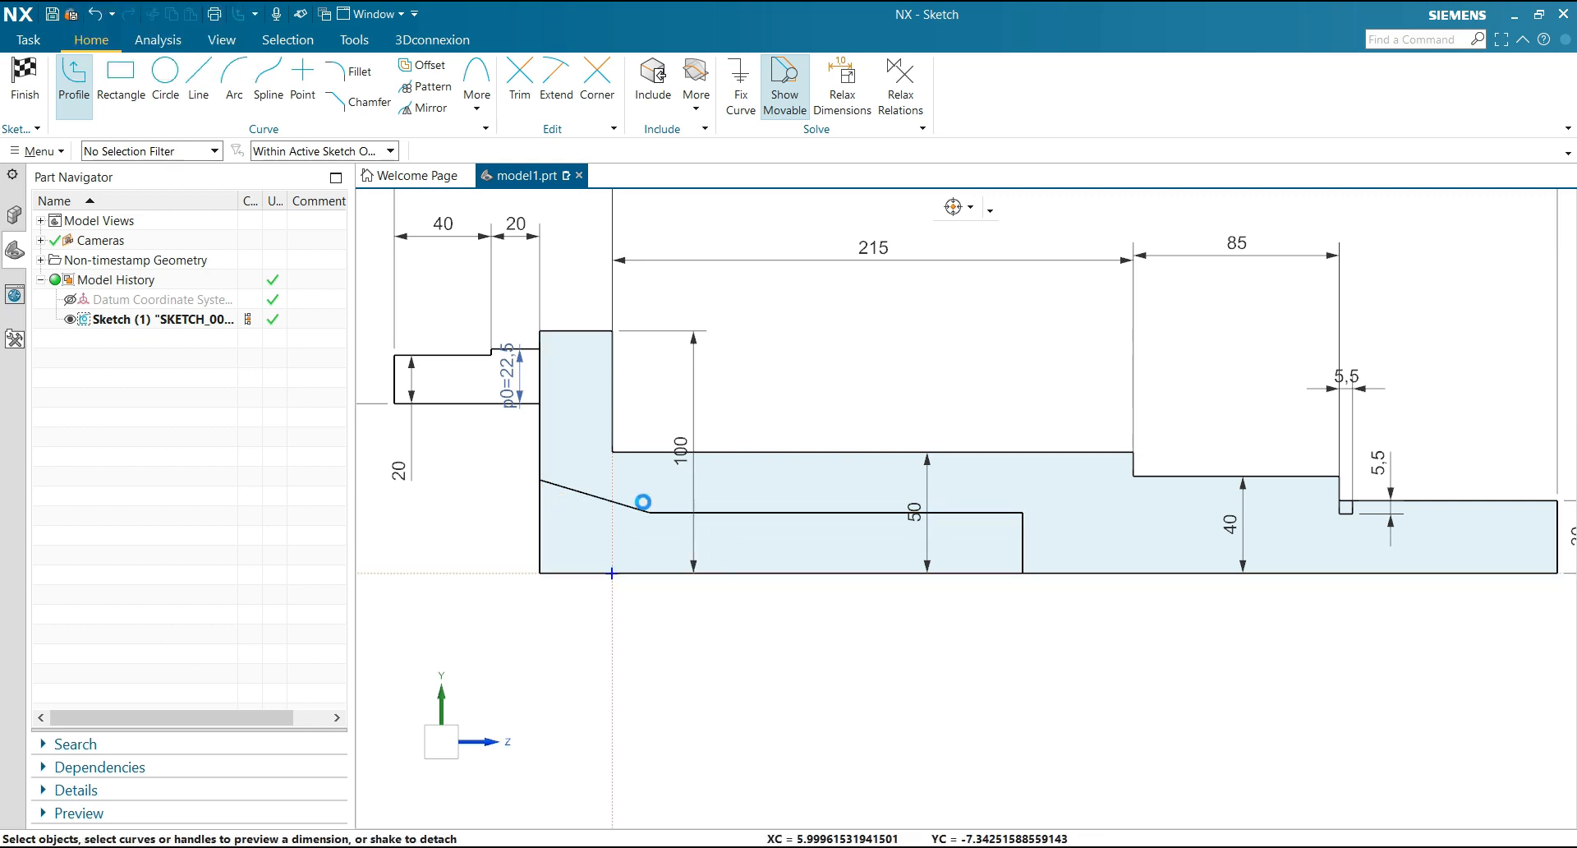
Dimension the height of the bore's straight section above the centreline as 65/2
{"action": "left_click", "coordinate": [868, 512]}
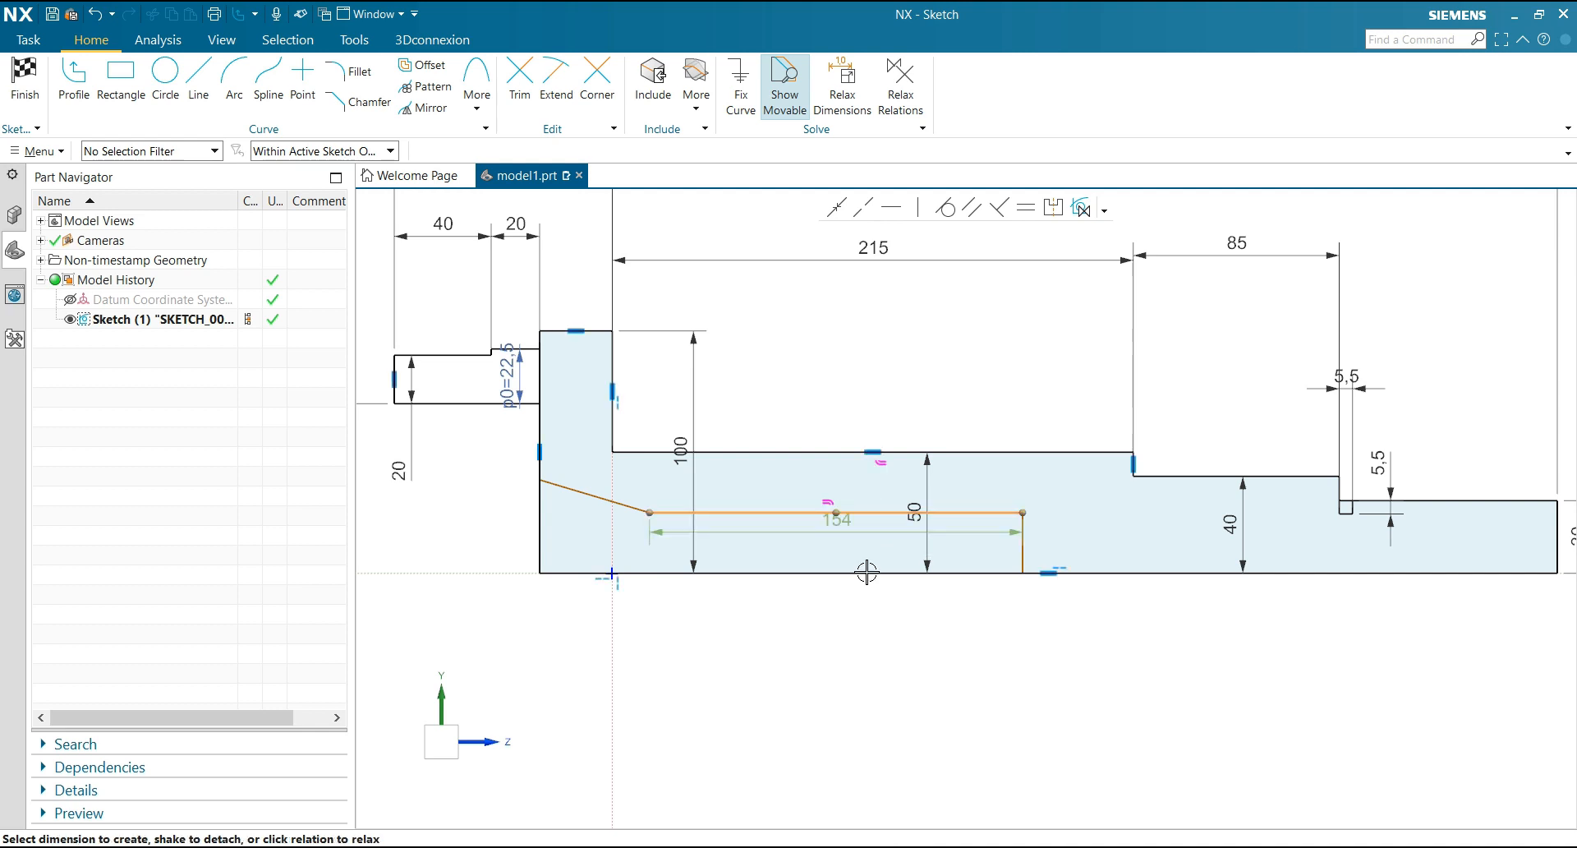
{"action": "left_click", "coordinate": [866, 573]}
{"action": "left_click", "coordinate": [846, 544]}
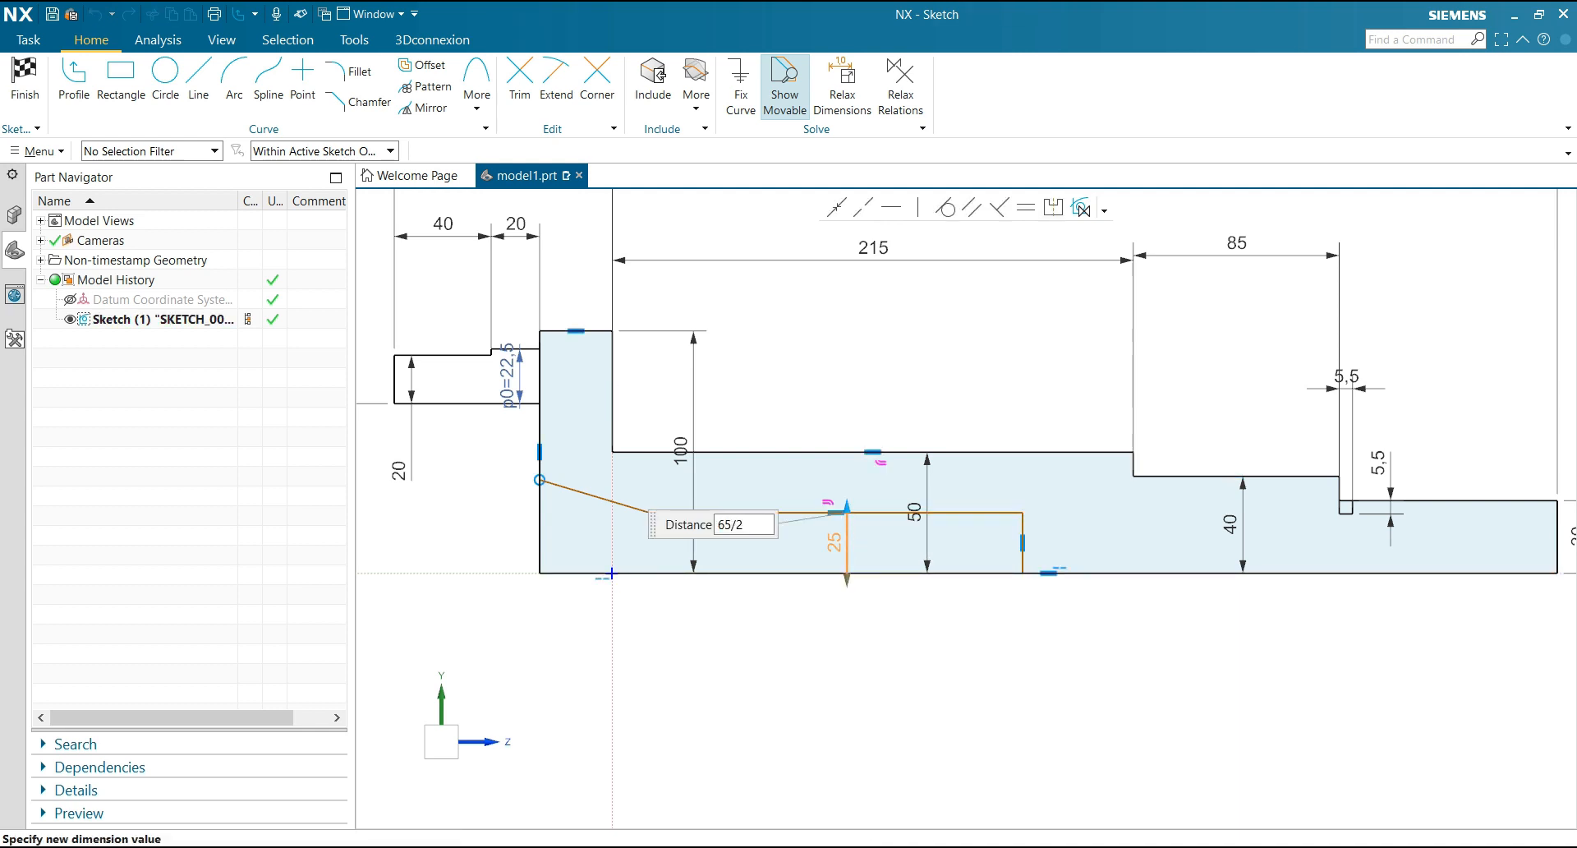
{"action": "key", "text": "Return"}
{"action": "left_click", "coordinate": [518, 494]}
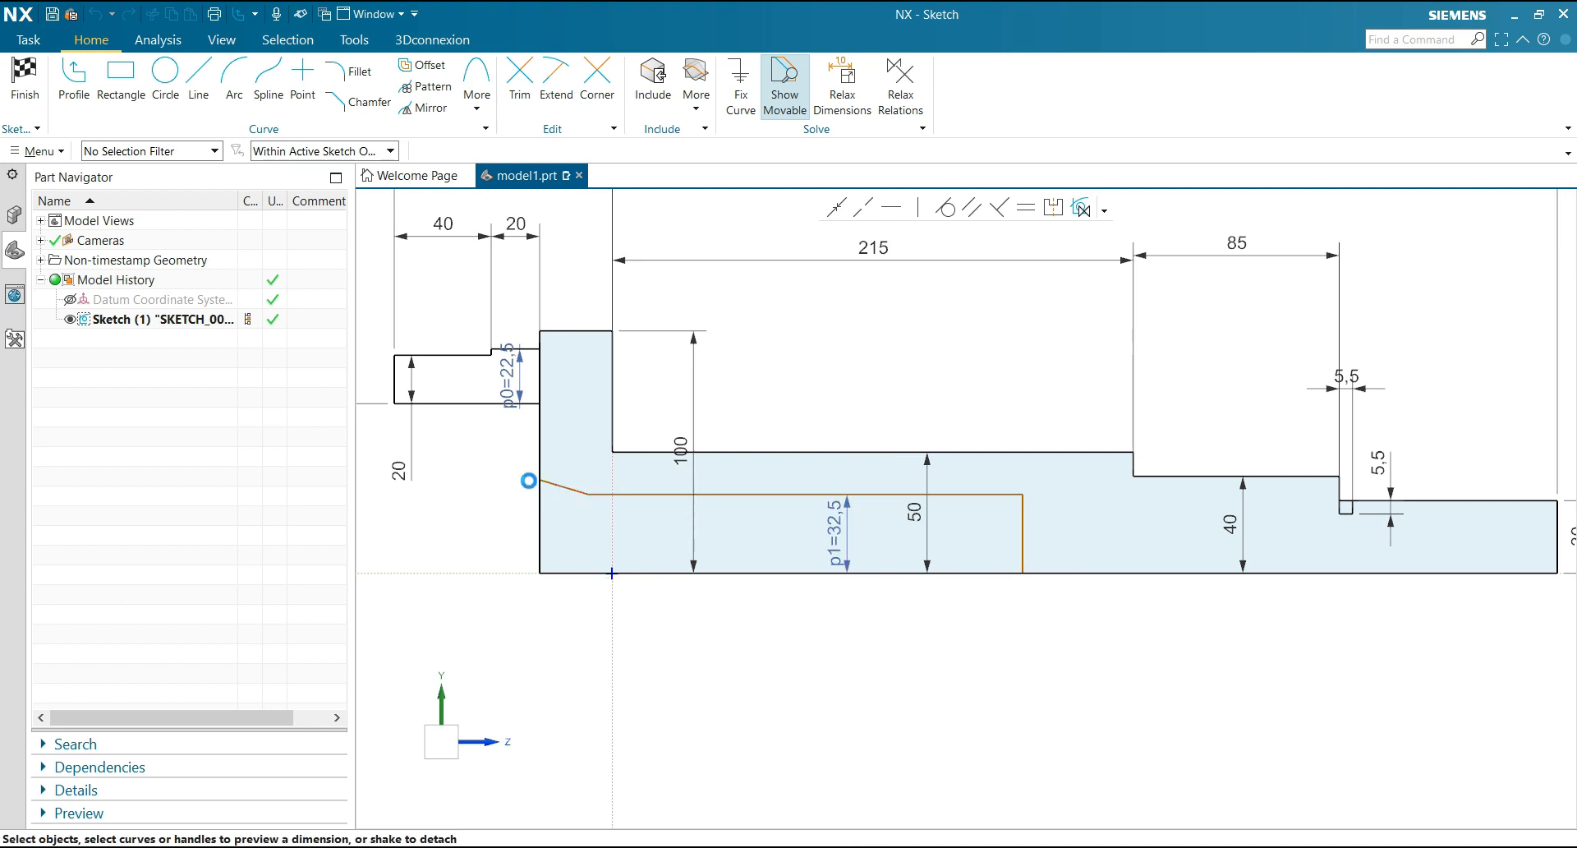
Dimension the height of the bore's tapered mouth at the flange's outer face as 85/2 from the centreline, outside the flange
{"action": "left_click", "coordinate": [539, 479]}
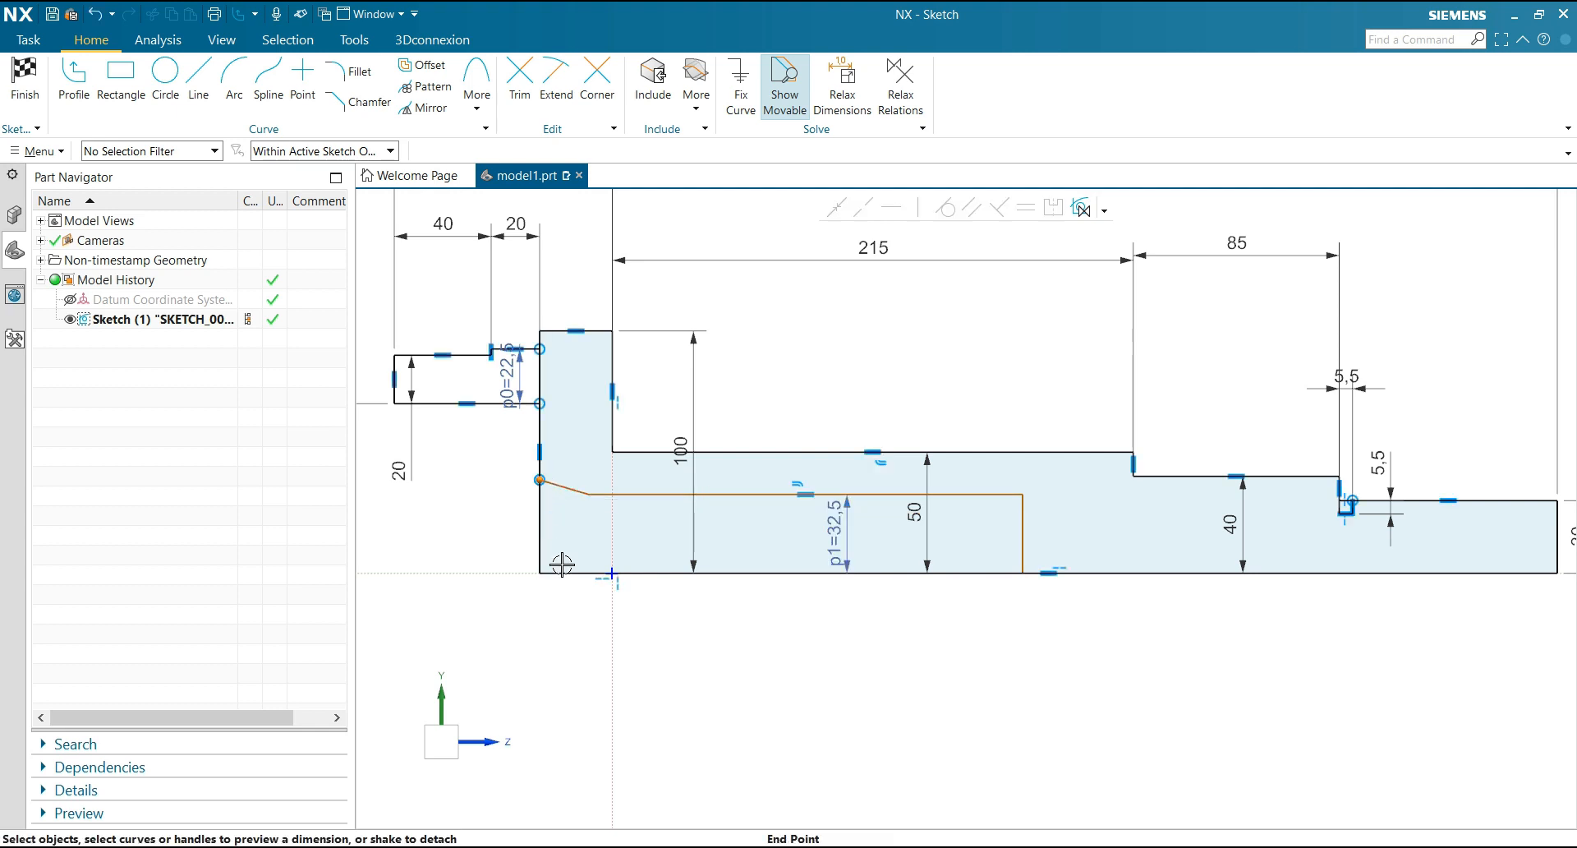
{"action": "left_click", "coordinate": [554, 573]}
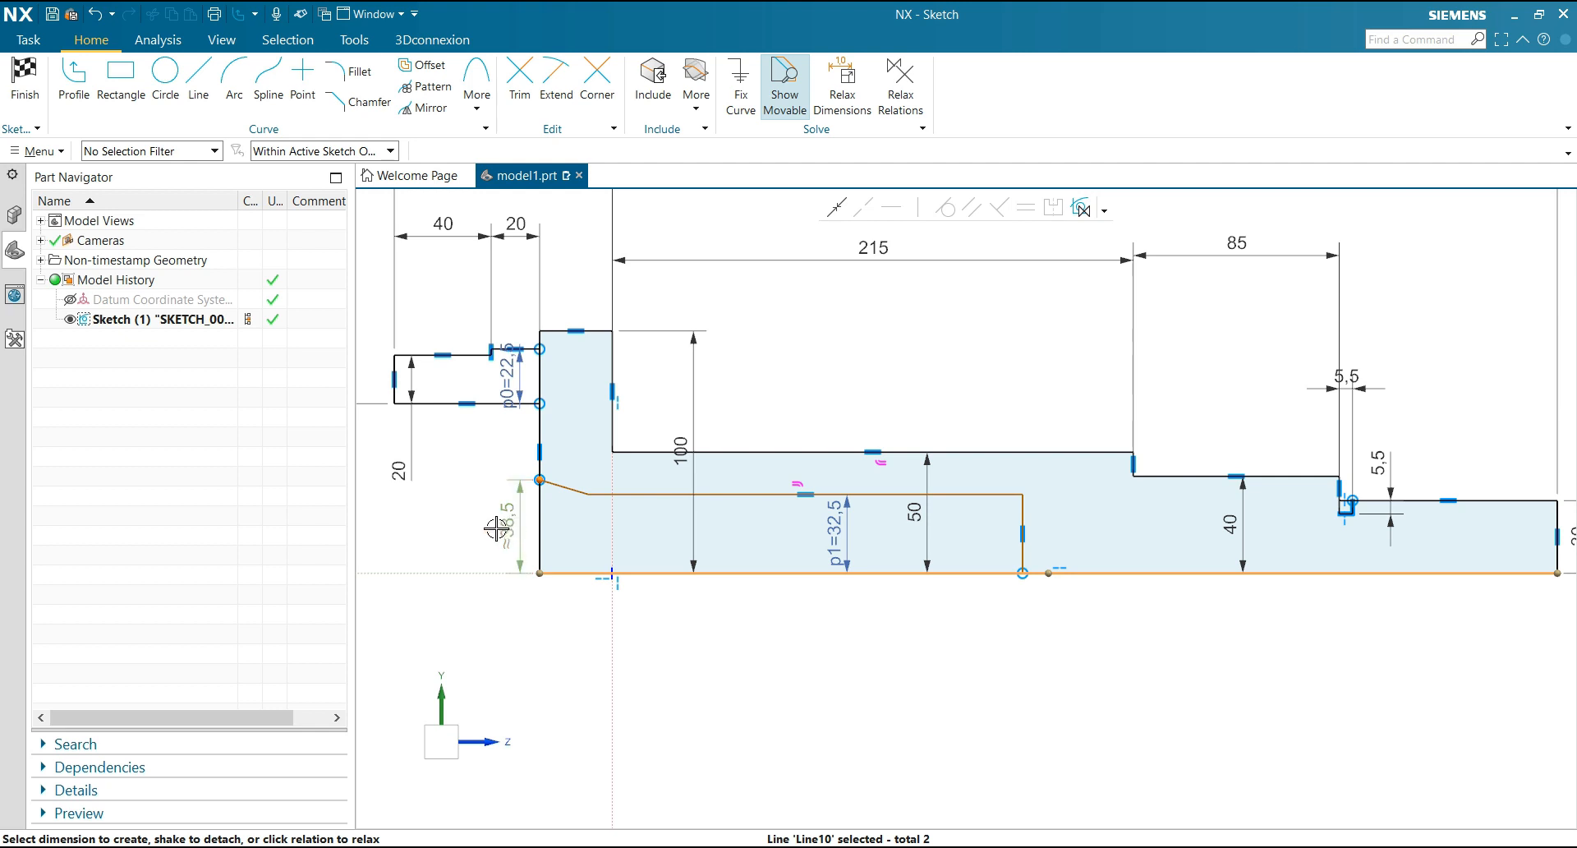
{"action": "left_click", "coordinate": [467, 530]}
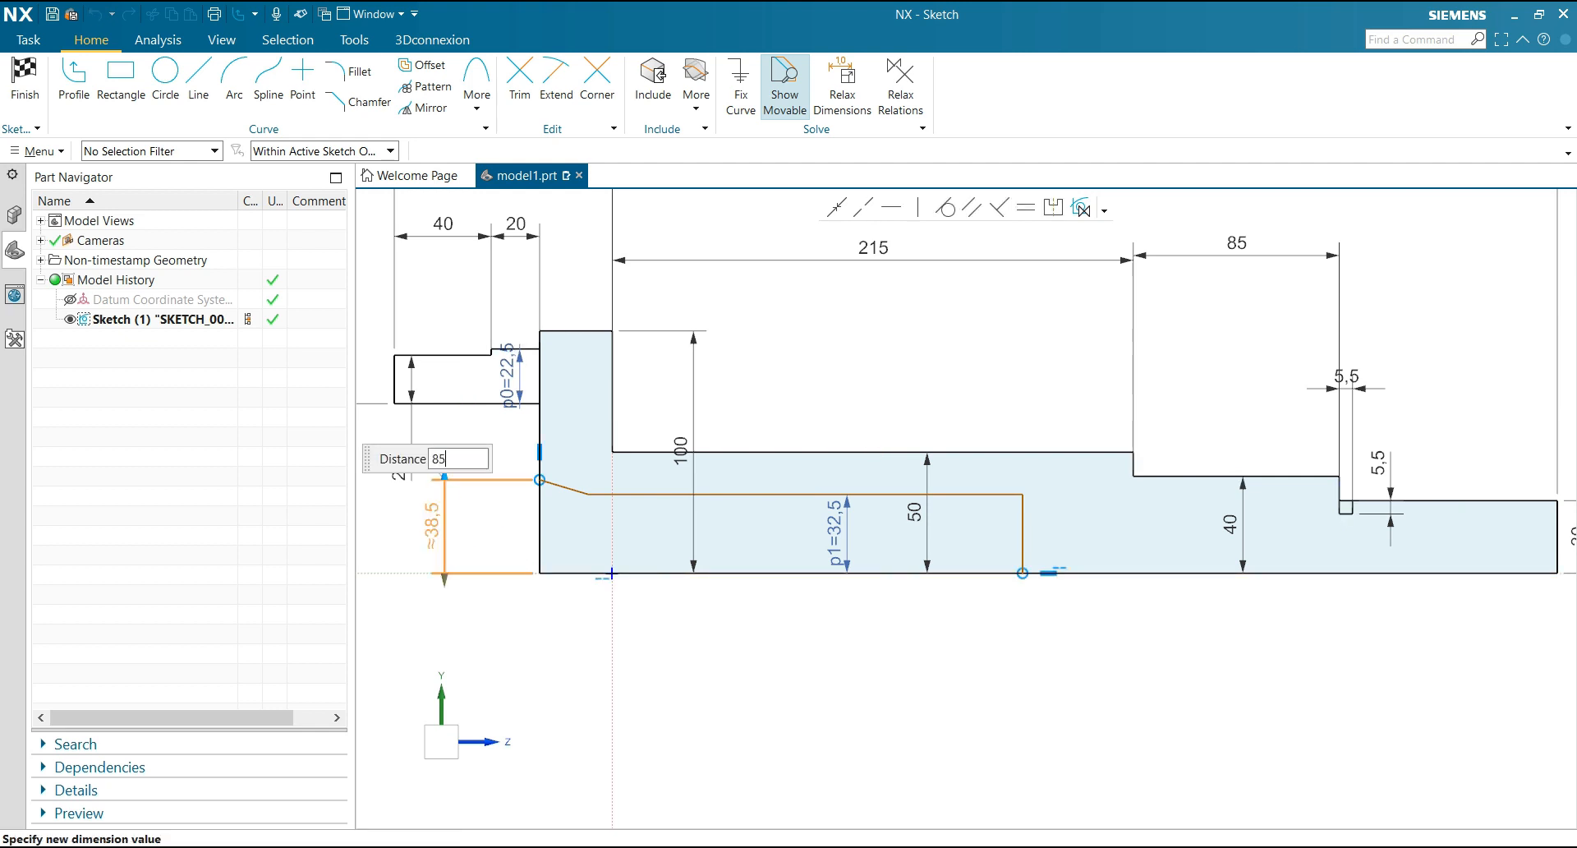
{"action": "key", "text": "Return"}
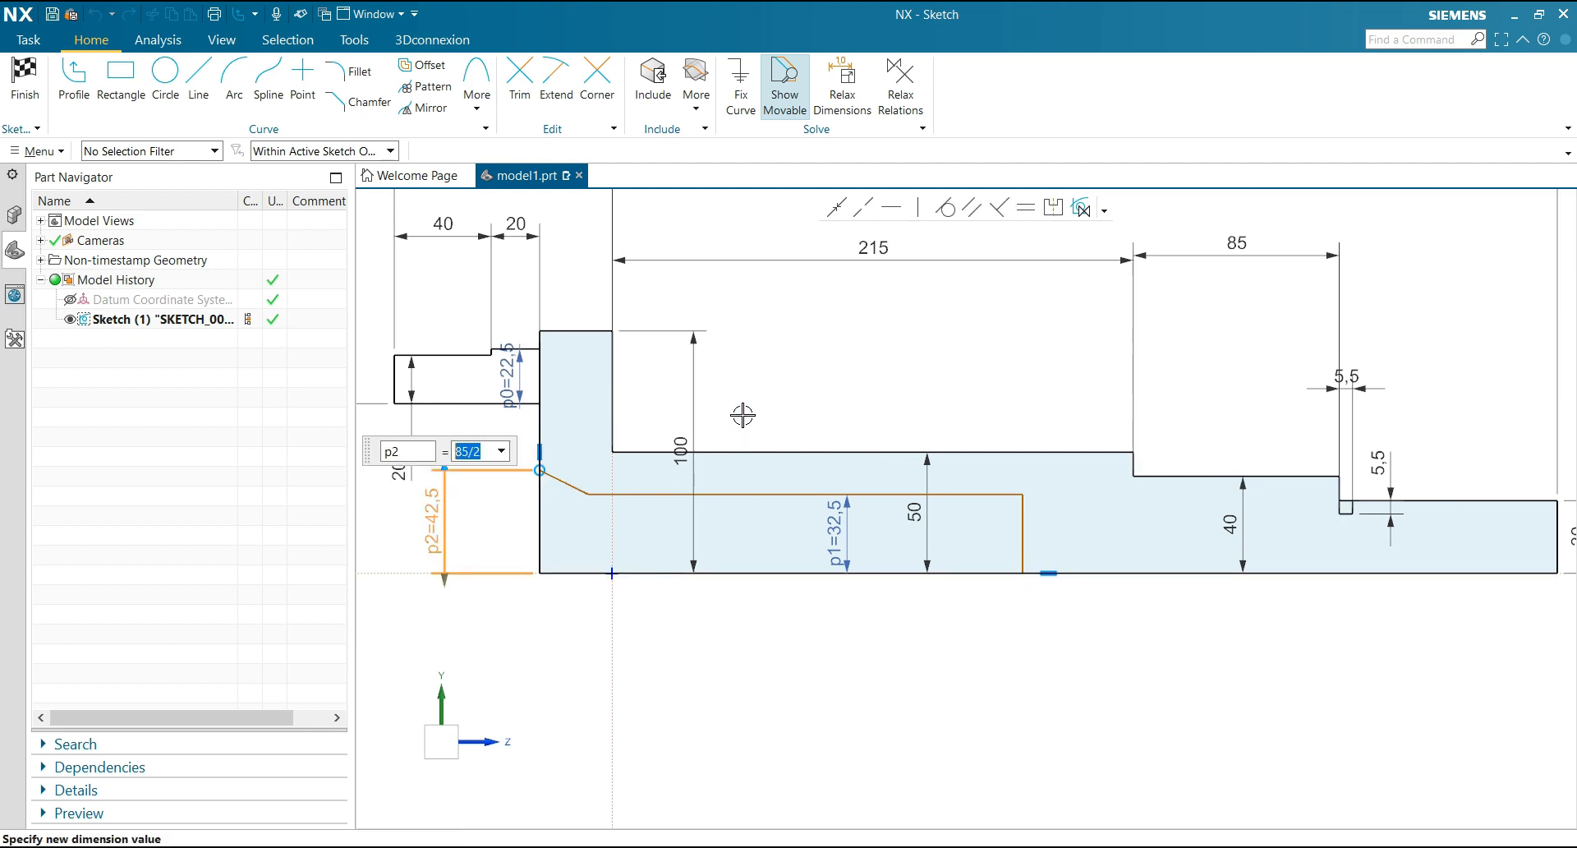
{"action": "key", "text": "Return"}
Dimension the horizontal length of the bore's taper from the flange's outer face as 40, placing the dimension below the profile
{"action": "left_click", "coordinate": [589, 495]}
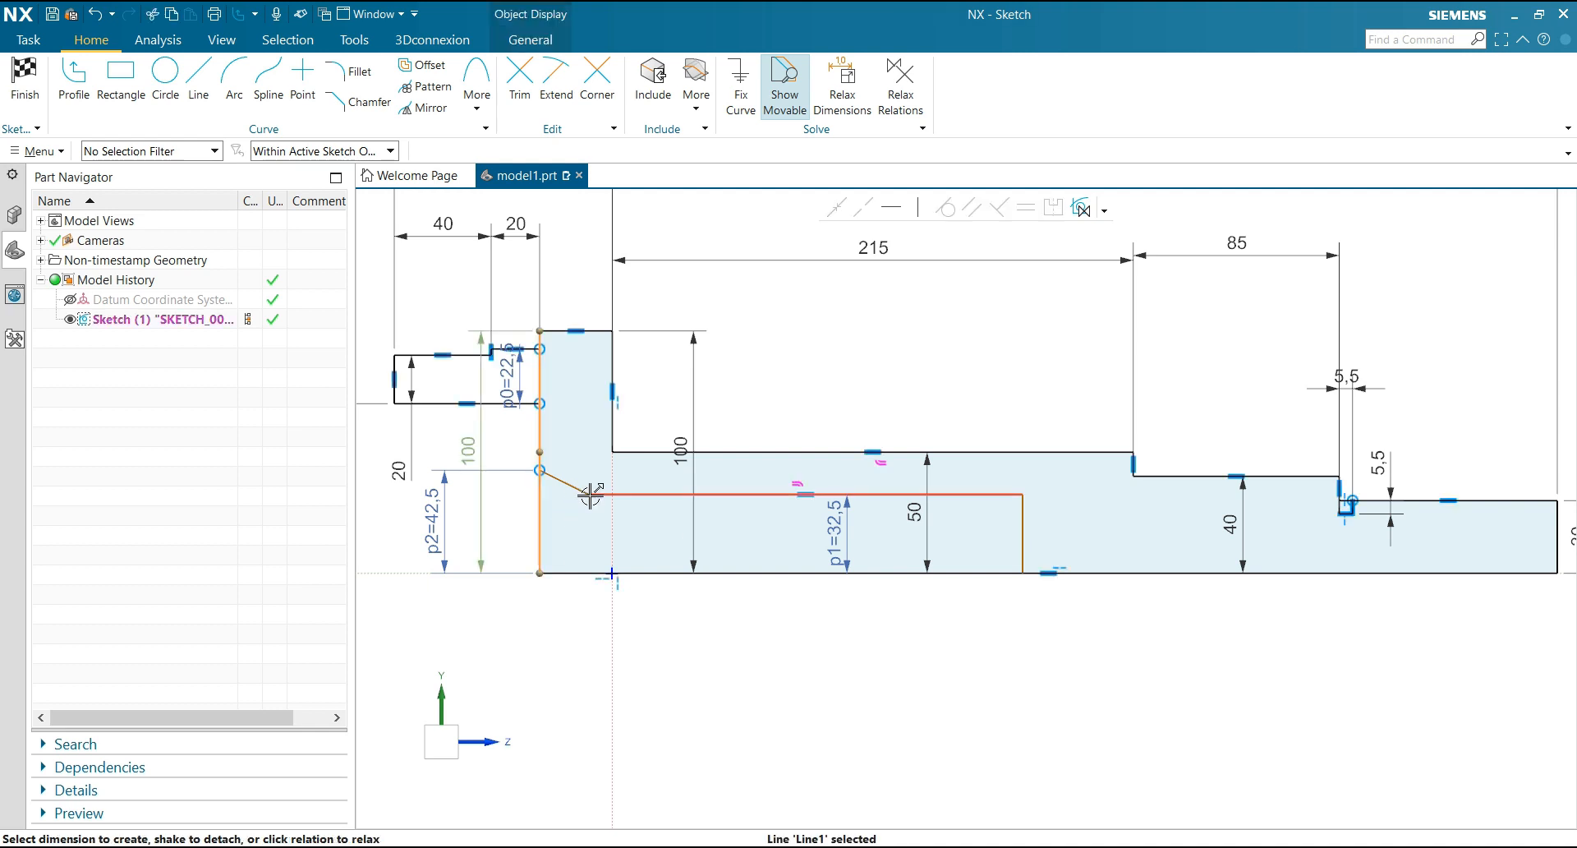
{"action": "left_click", "coordinate": [588, 494]}
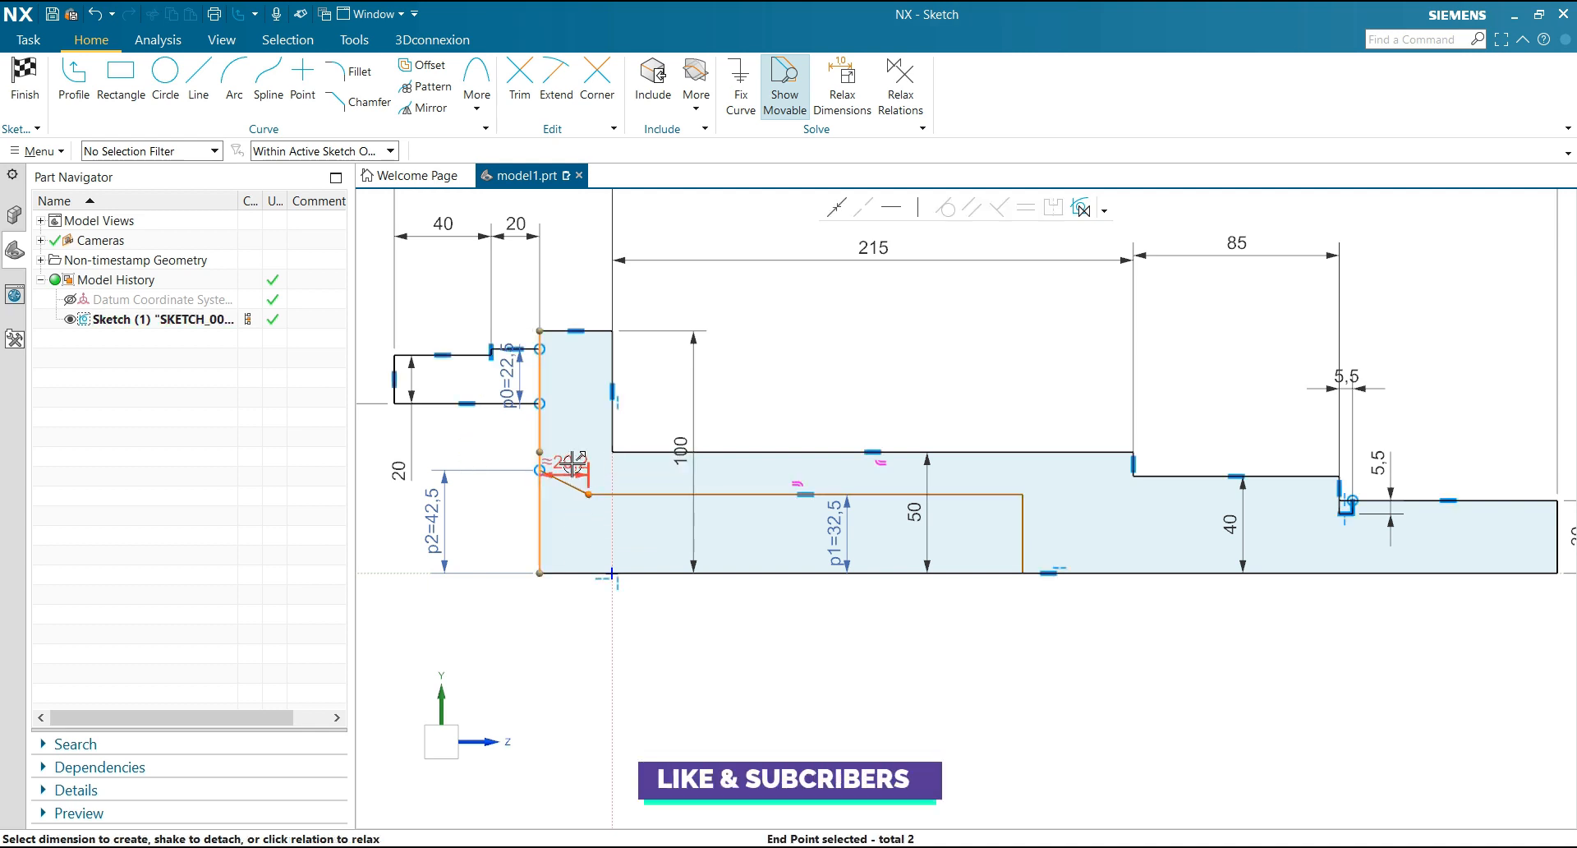
{"action": "left_click_drag", "start_coordinate": [575, 462], "coordinate": [564, 630]}
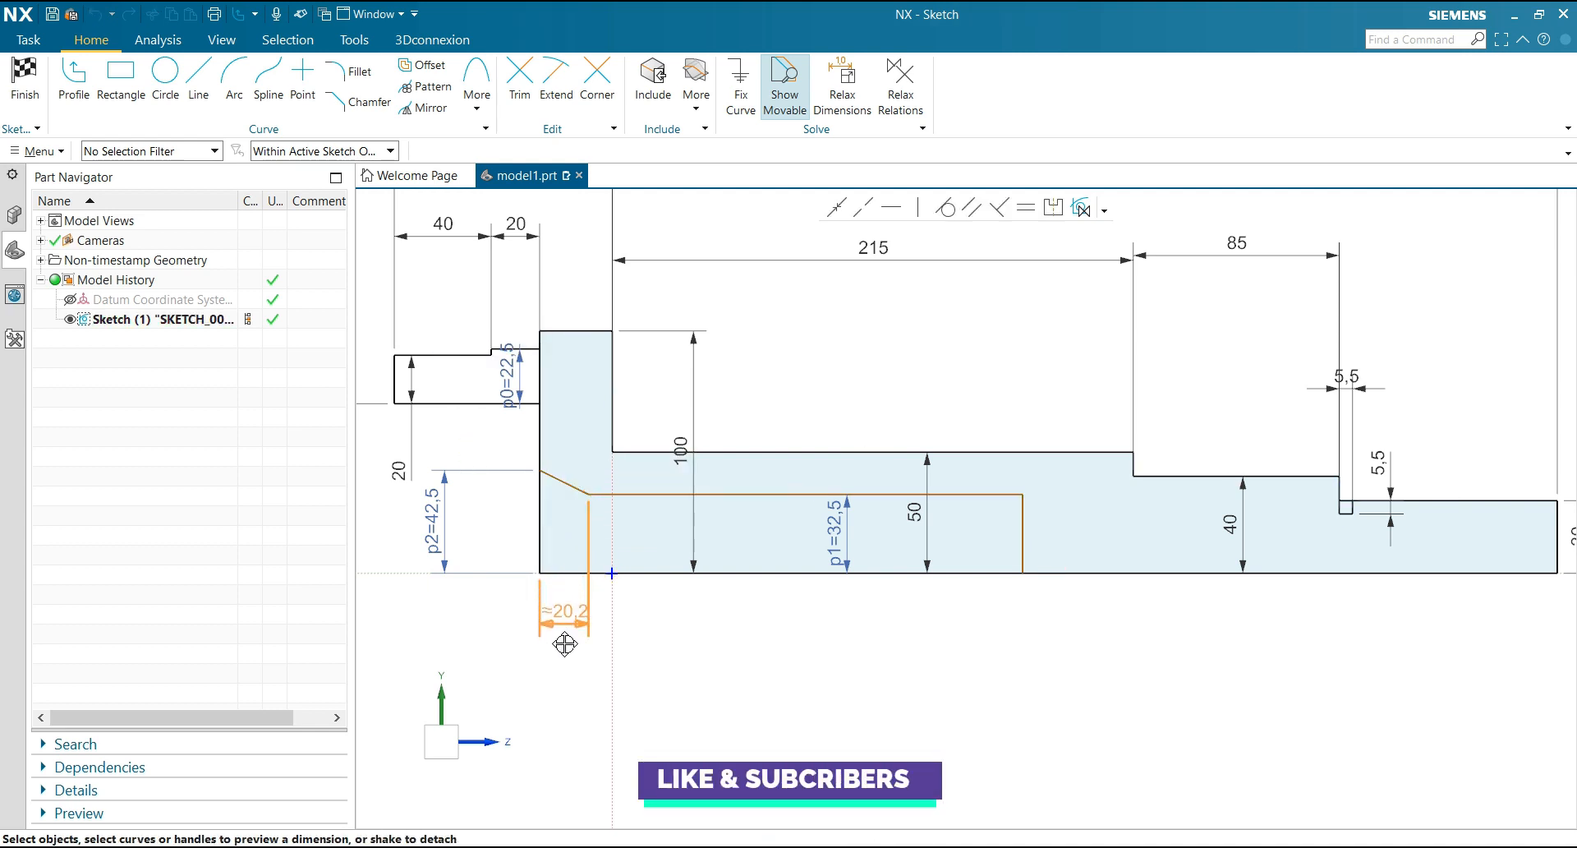
{"action": "left_click", "coordinate": [564, 649]}
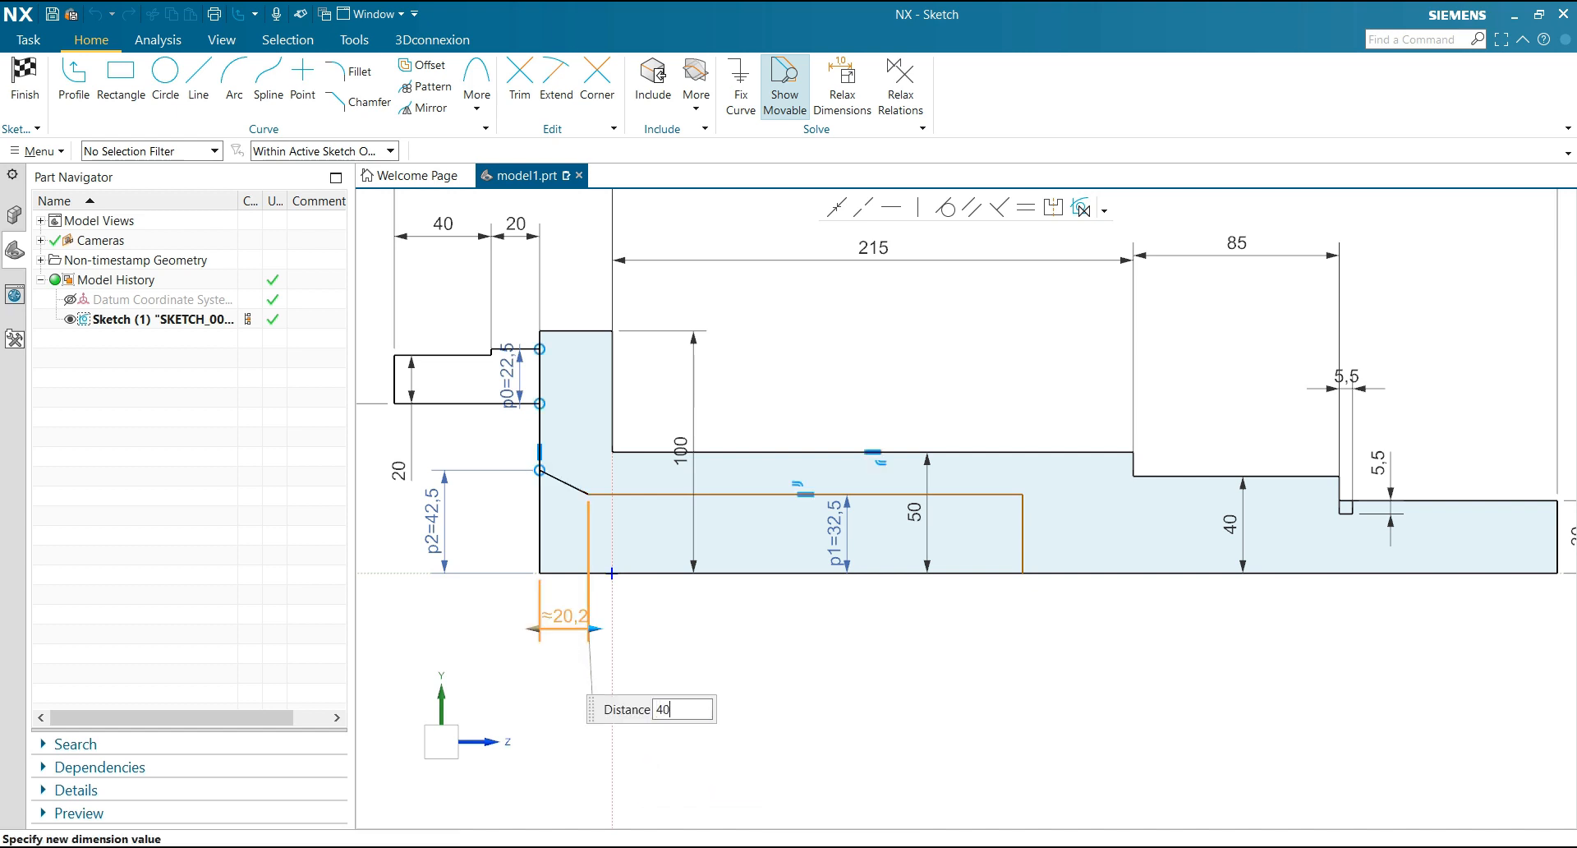
{"action": "key", "text": "Return"}
{"action": "left_click", "coordinate": [779, 636]}
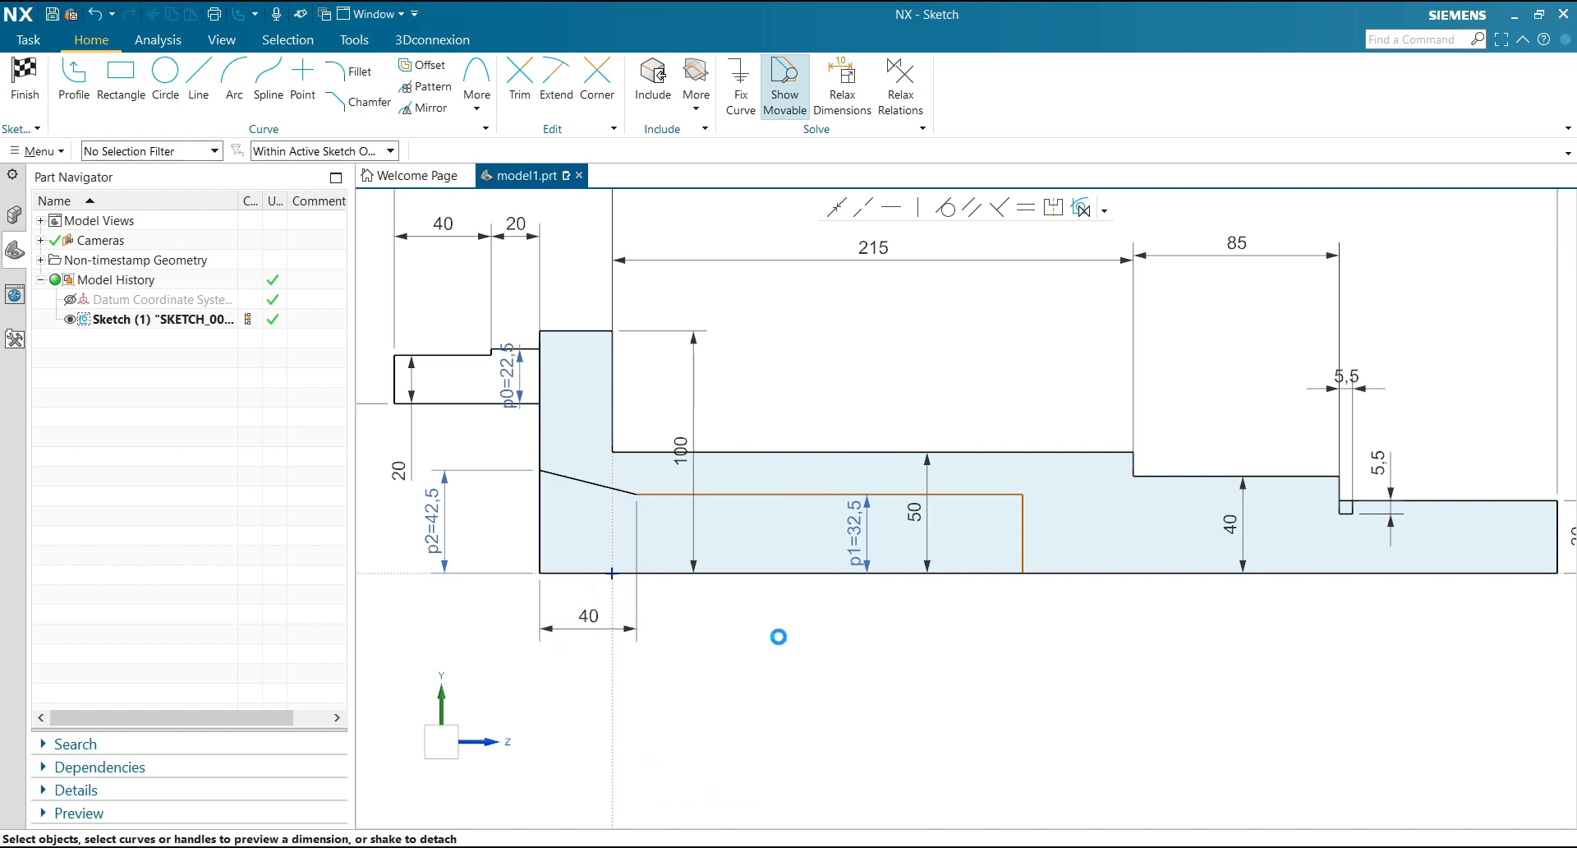
Dimension the bore's depth from the flange's outer face to its end line as 213, below the taper-length dimension
{"action": "left_click", "coordinate": [1021, 538]}
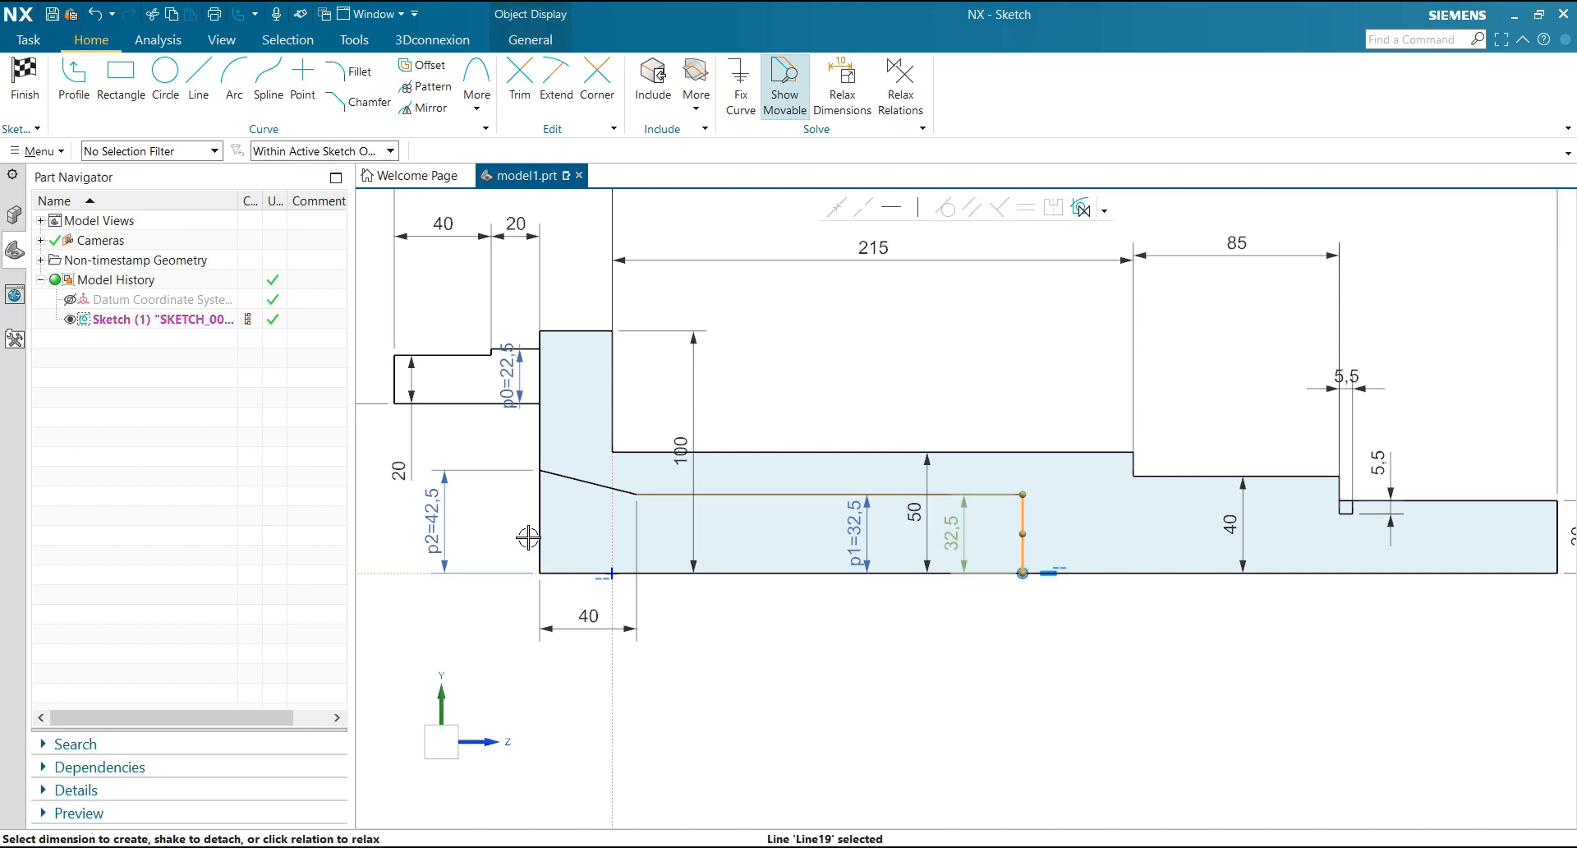
{"action": "left_click", "coordinate": [540, 526]}
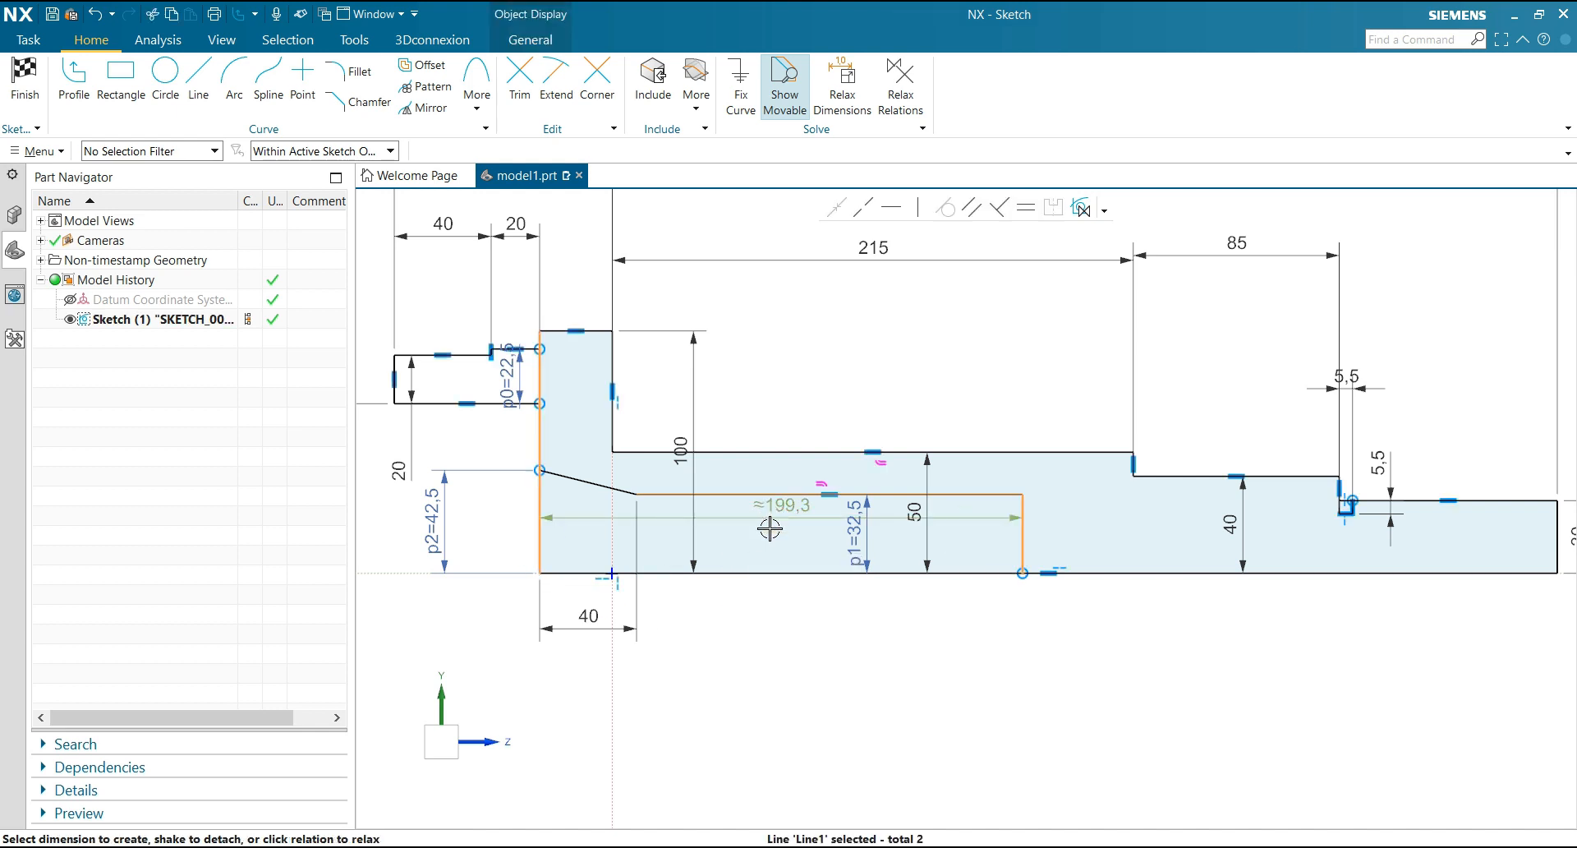
{"action": "left_click", "coordinate": [769, 676]}
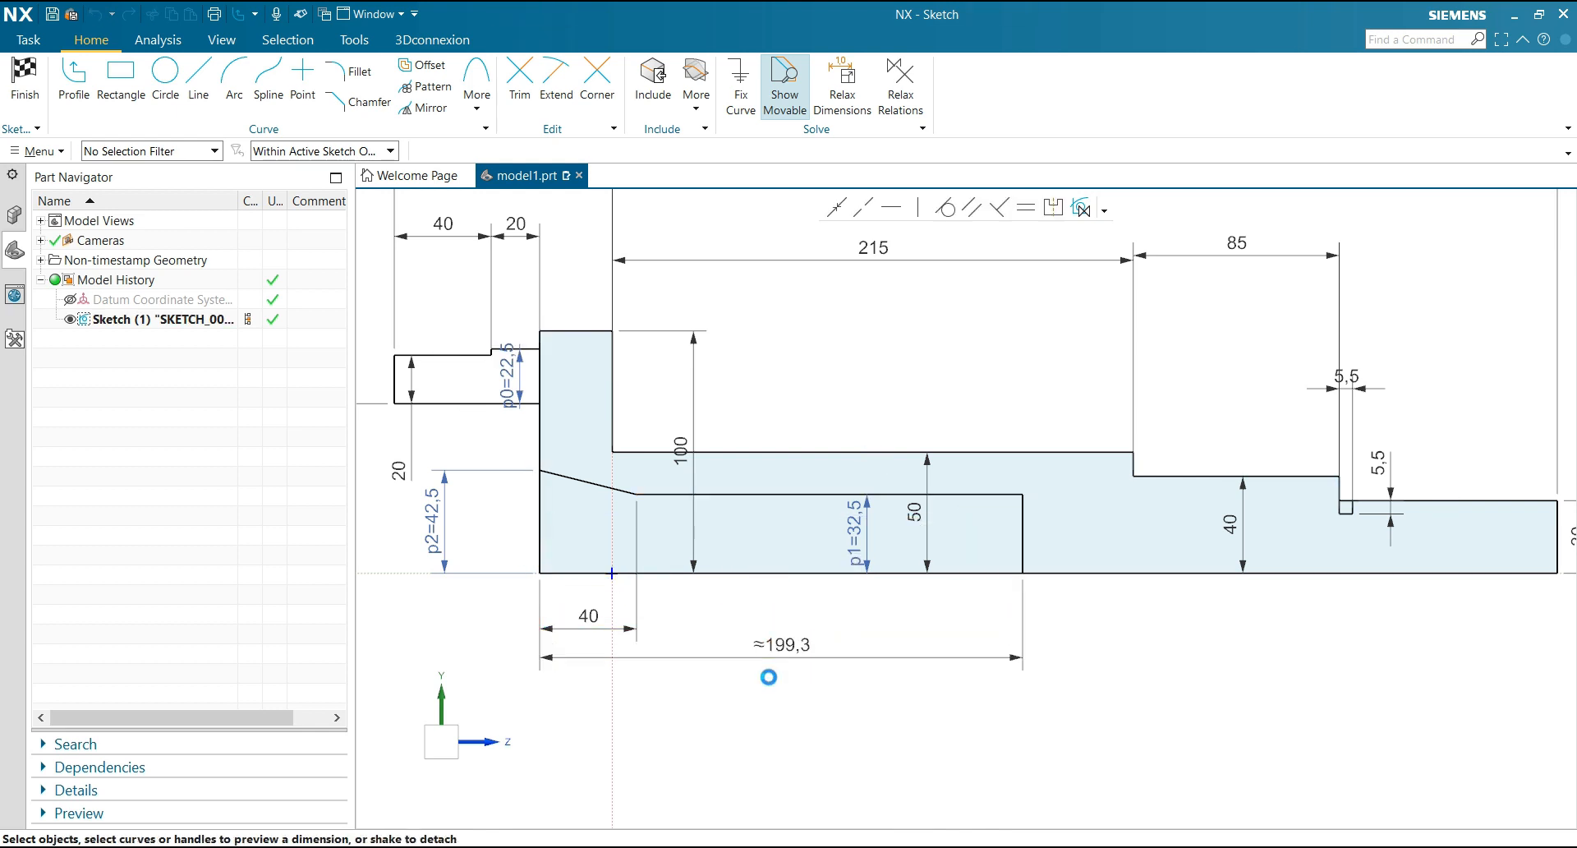
{"action": "type", "text": "213"}
{"action": "key", "text": "Return"}
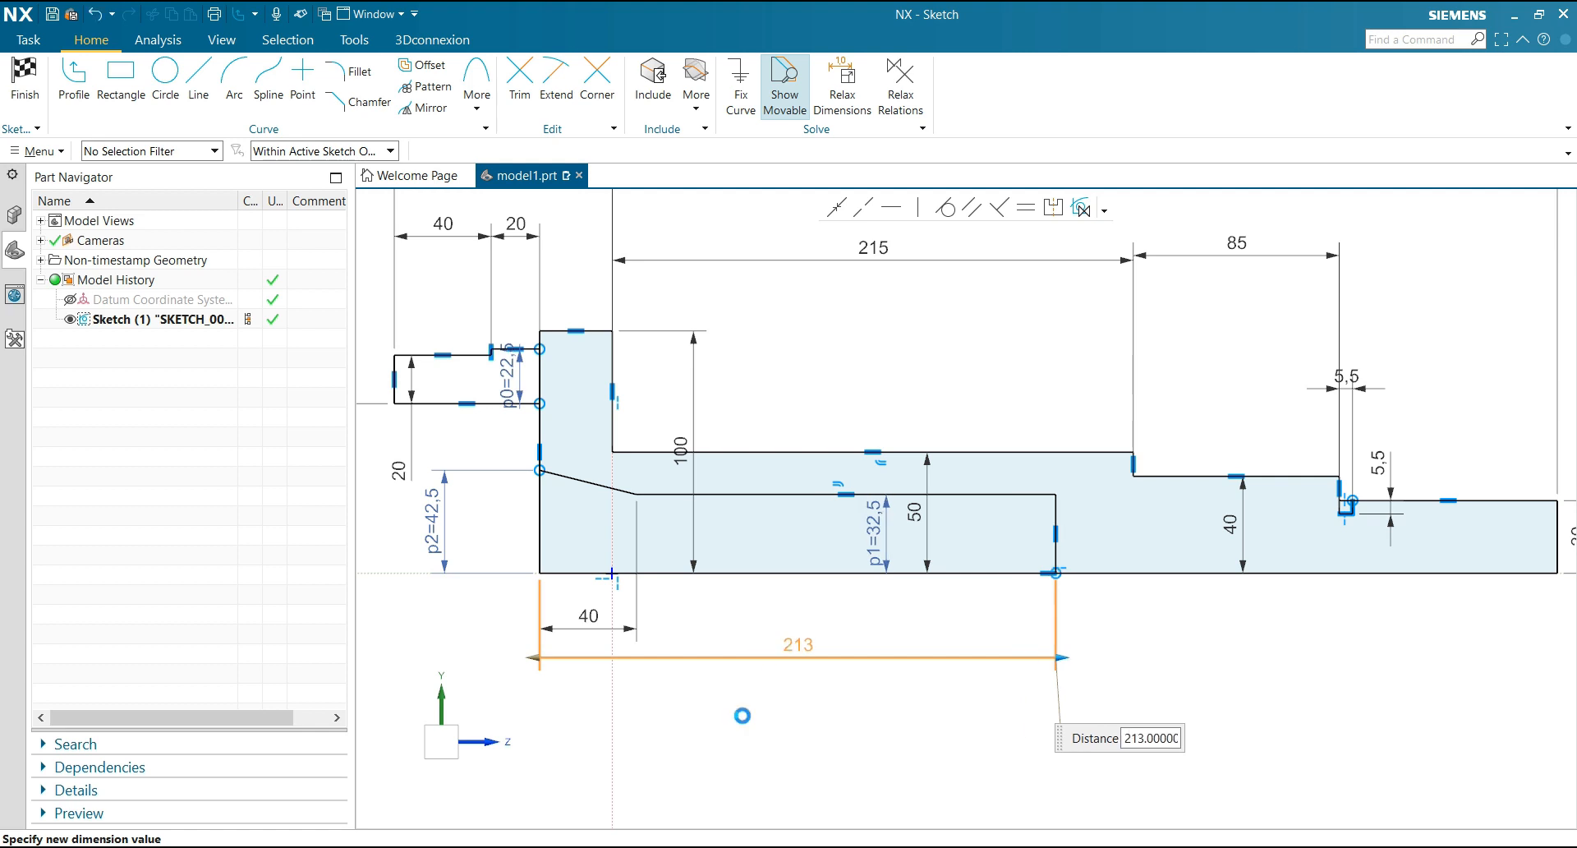
Move the 22.5 dimension's text off the stepped projection to the clear space below it
{"action": "key", "text": "ctrl+f"}
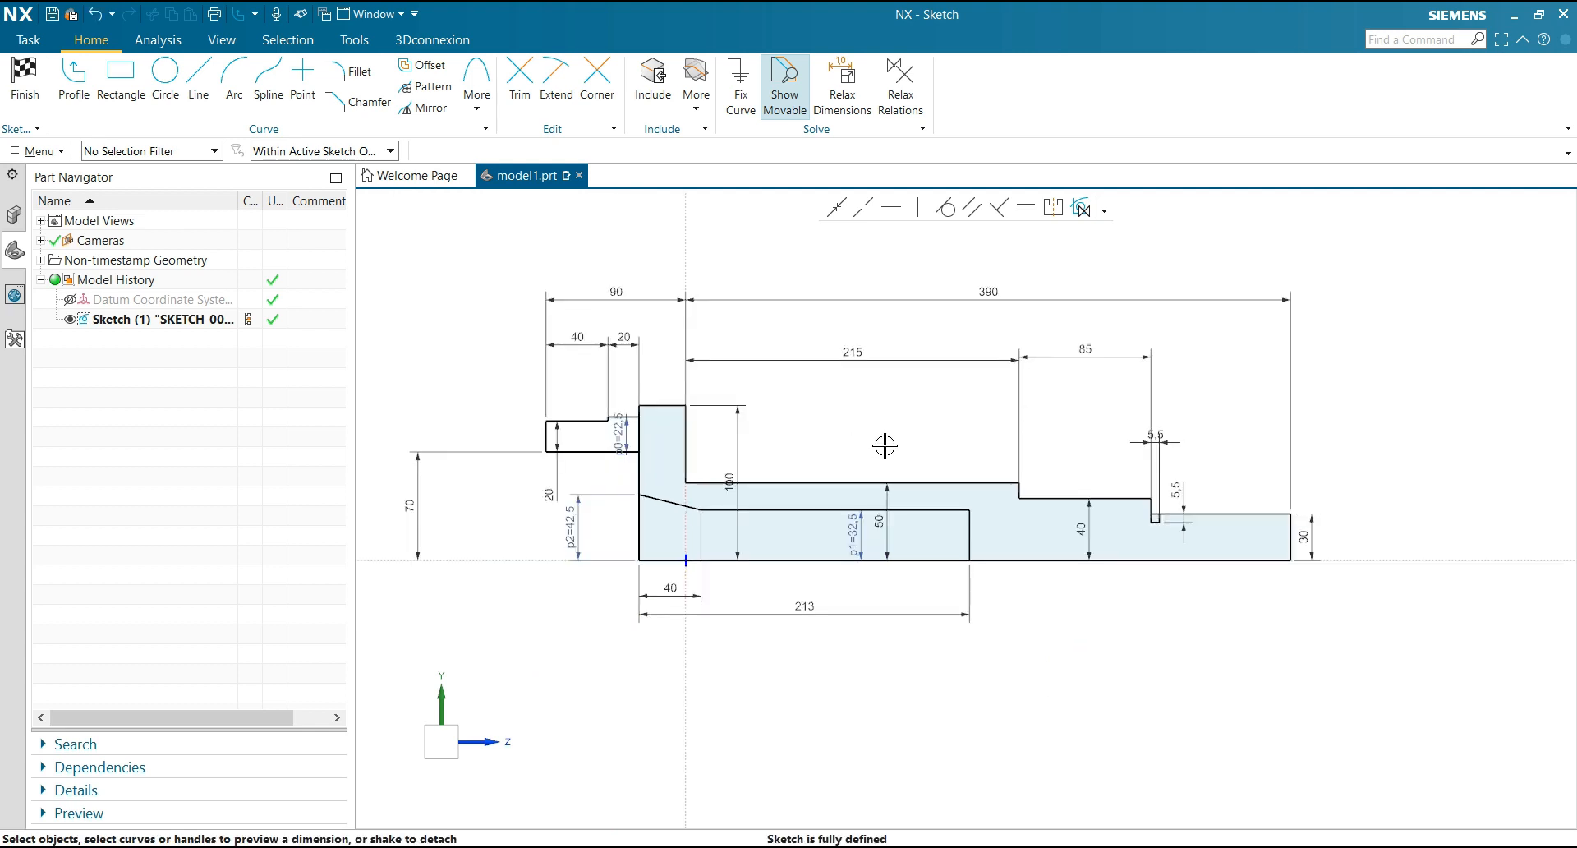
{"action": "scroll", "coordinate": [601, 430], "scroll_direction": "up", "scroll_amount": 3}
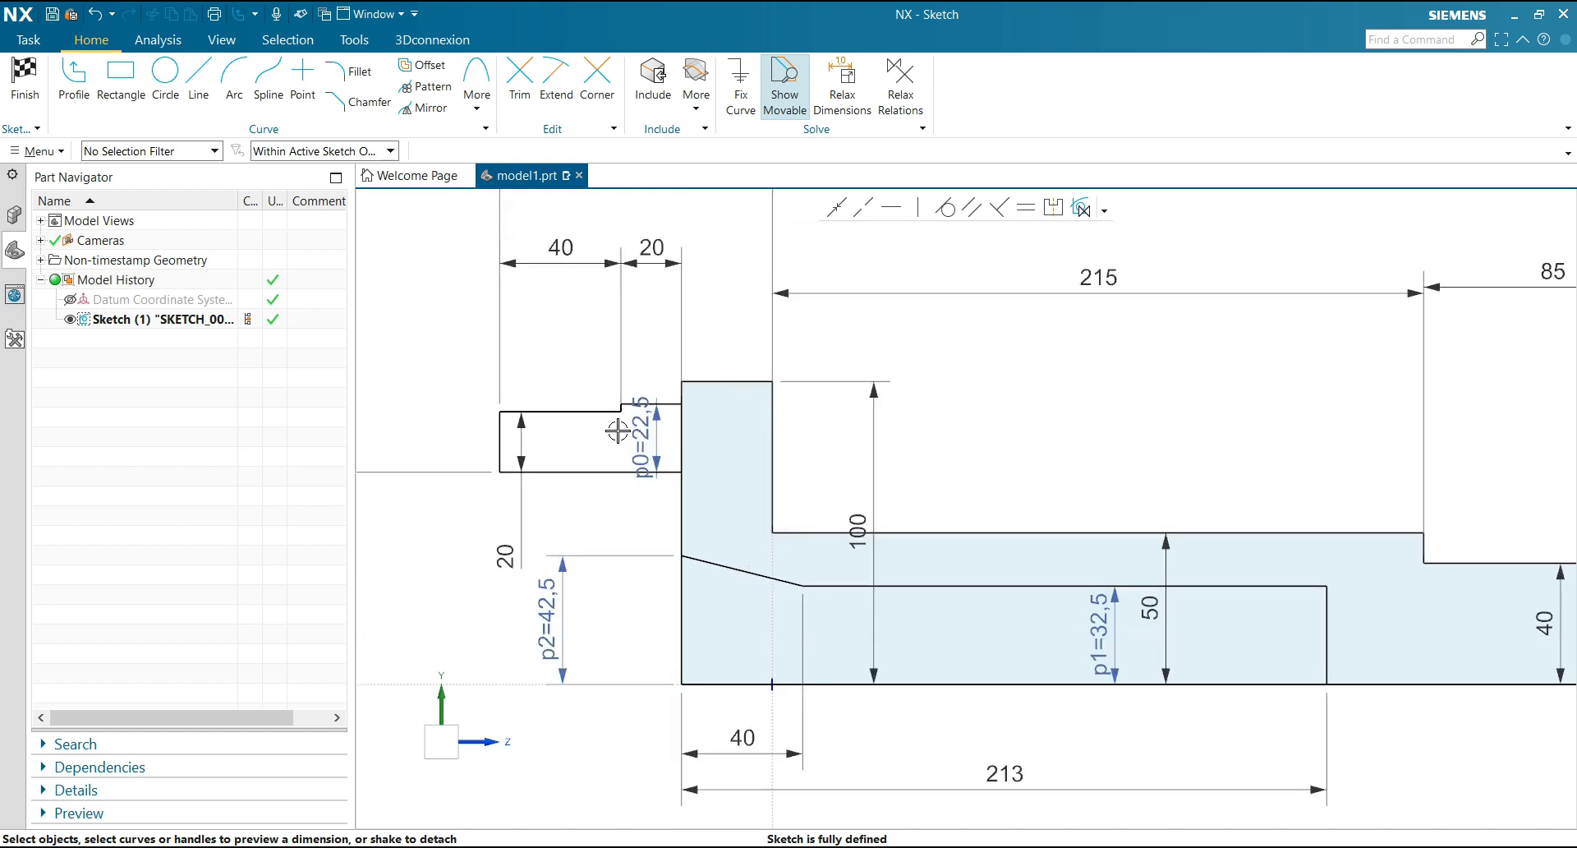
{"action": "mouse_move", "coordinate": [645, 431]}
{"action": "left_mouse_down"}
{"action": "mouse_move", "coordinate": [644, 335]}
{"action": "mouse_move", "coordinate": [685, 475]}
{"action": "mouse_move", "coordinate": [667, 544]}
{"action": "mouse_move", "coordinate": [668, 489]}
{"action": "mouse_move", "coordinate": [703, 496]}
{"action": "mouse_move", "coordinate": [682, 610]}
{"action": "mouse_move", "coordinate": [663, 625]}
{"action": "left_mouse_up"}
{"action": "scroll", "coordinate": [624, 464], "scroll_direction": "down", "scroll_amount": 3}
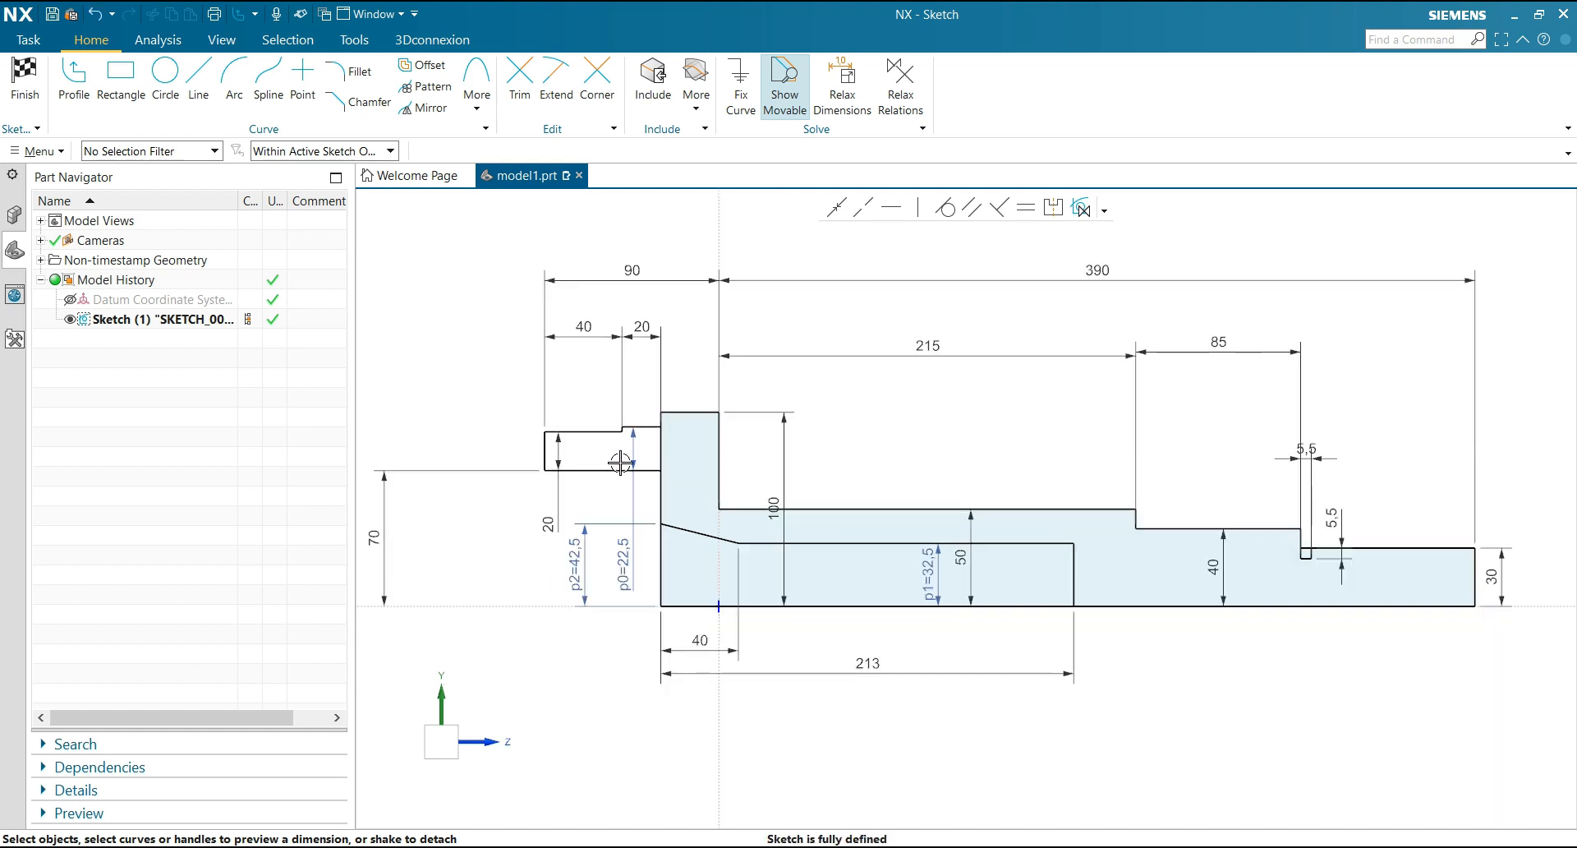
{"action": "scroll", "coordinate": [733, 485], "scroll_direction": "down", "scroll_amount": 1}
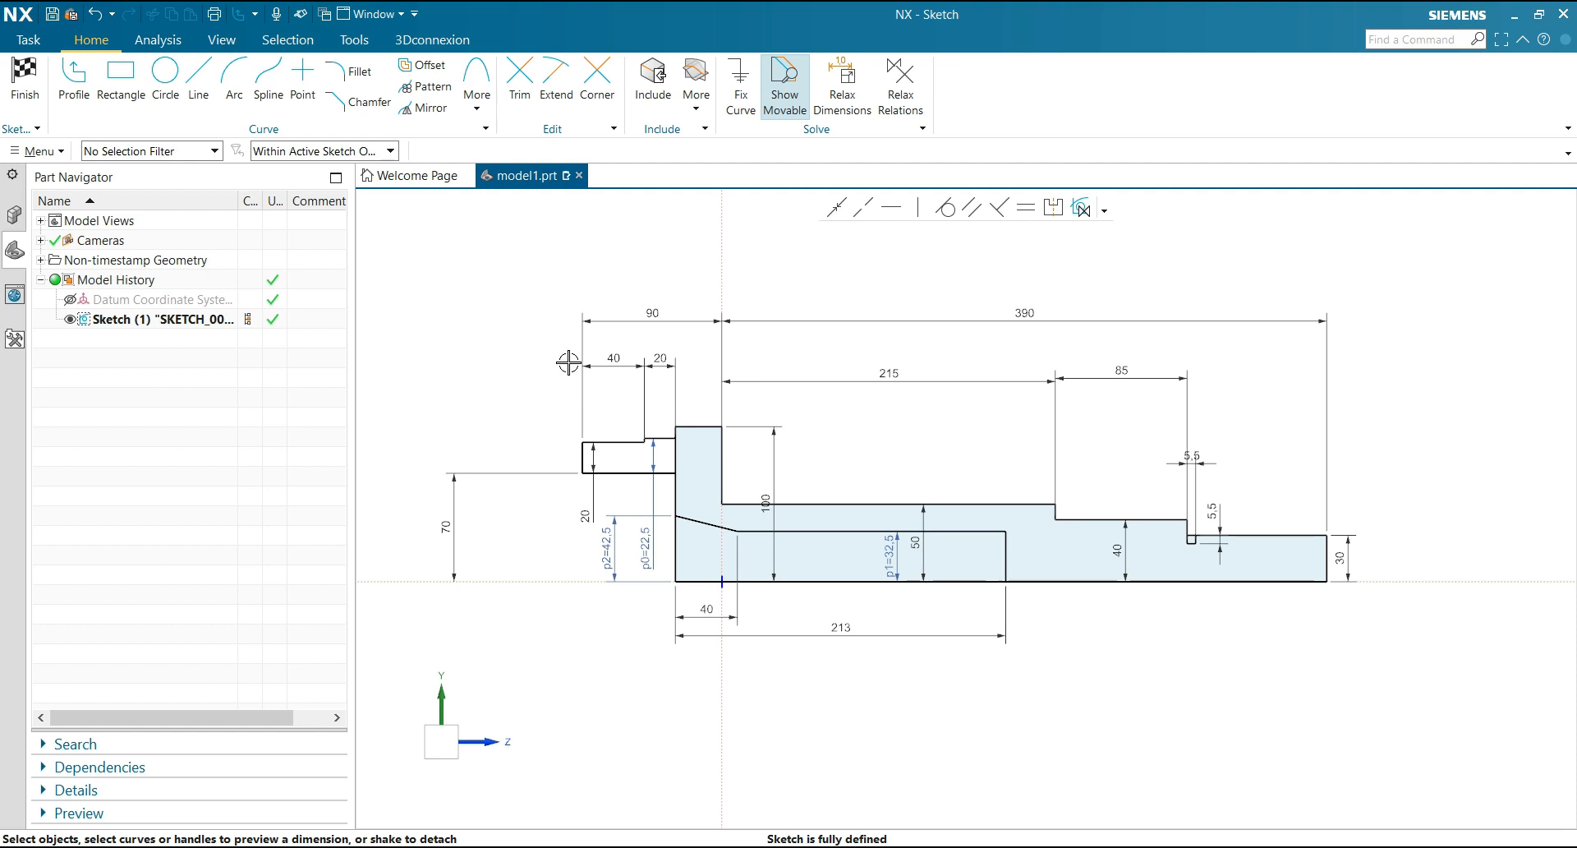
Finish the shaft profile sketch and return to modeling
{"action": "left_click", "coordinate": [25, 78]}
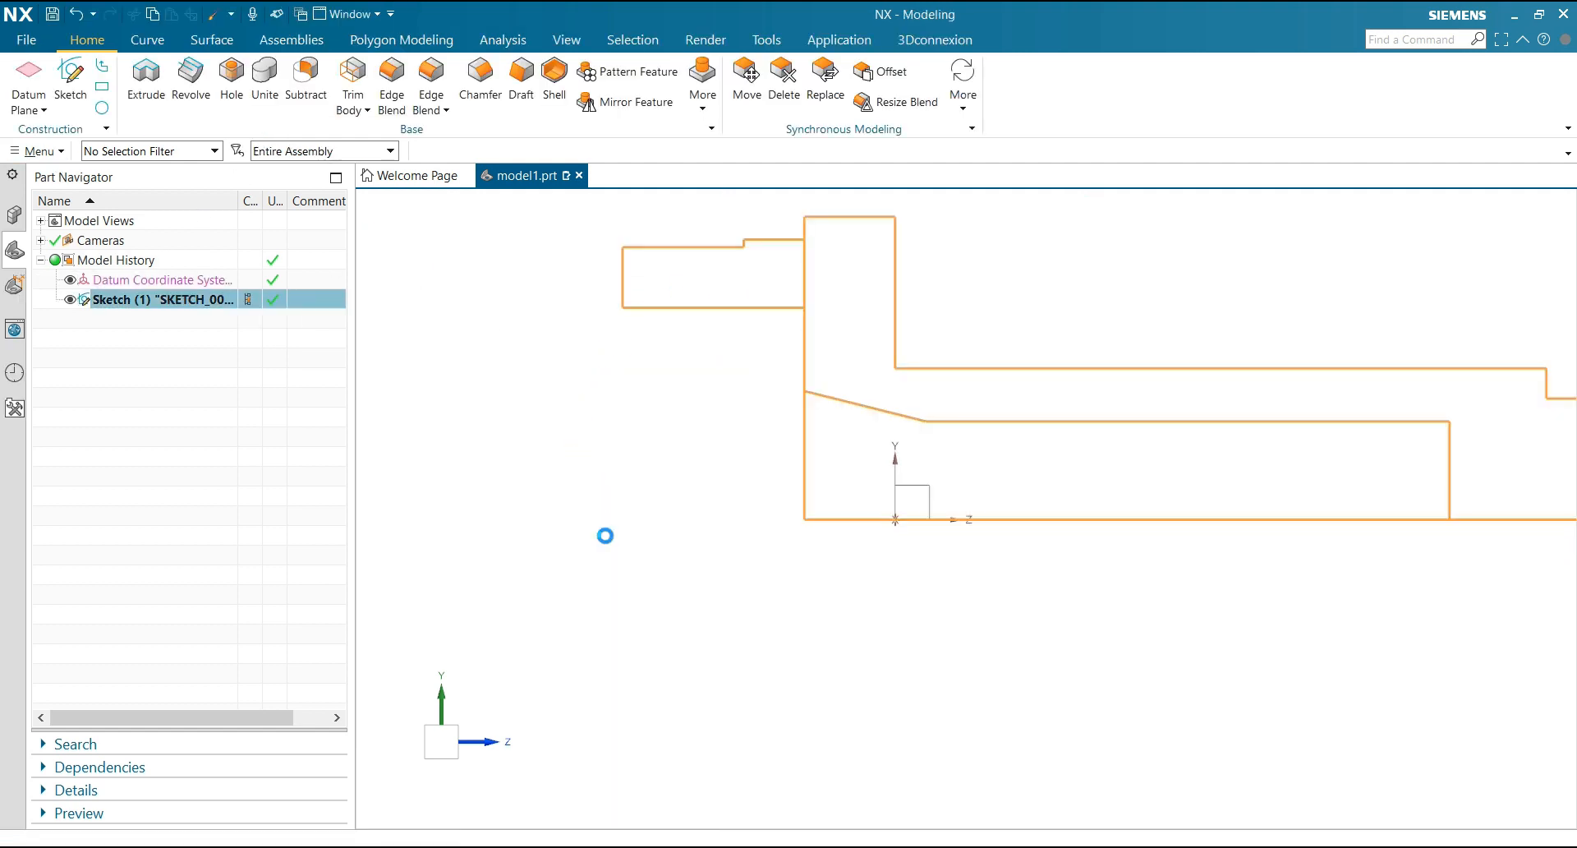
{"action": "scroll", "coordinate": [604, 536], "scroll_direction": "down", "scroll_amount": 2}
{"action": "scroll", "coordinate": [603, 539], "scroll_direction": "down", "scroll_amount": 2}
{"action": "scroll", "coordinate": [647, 568], "scroll_direction": "up", "scroll_amount": 1}
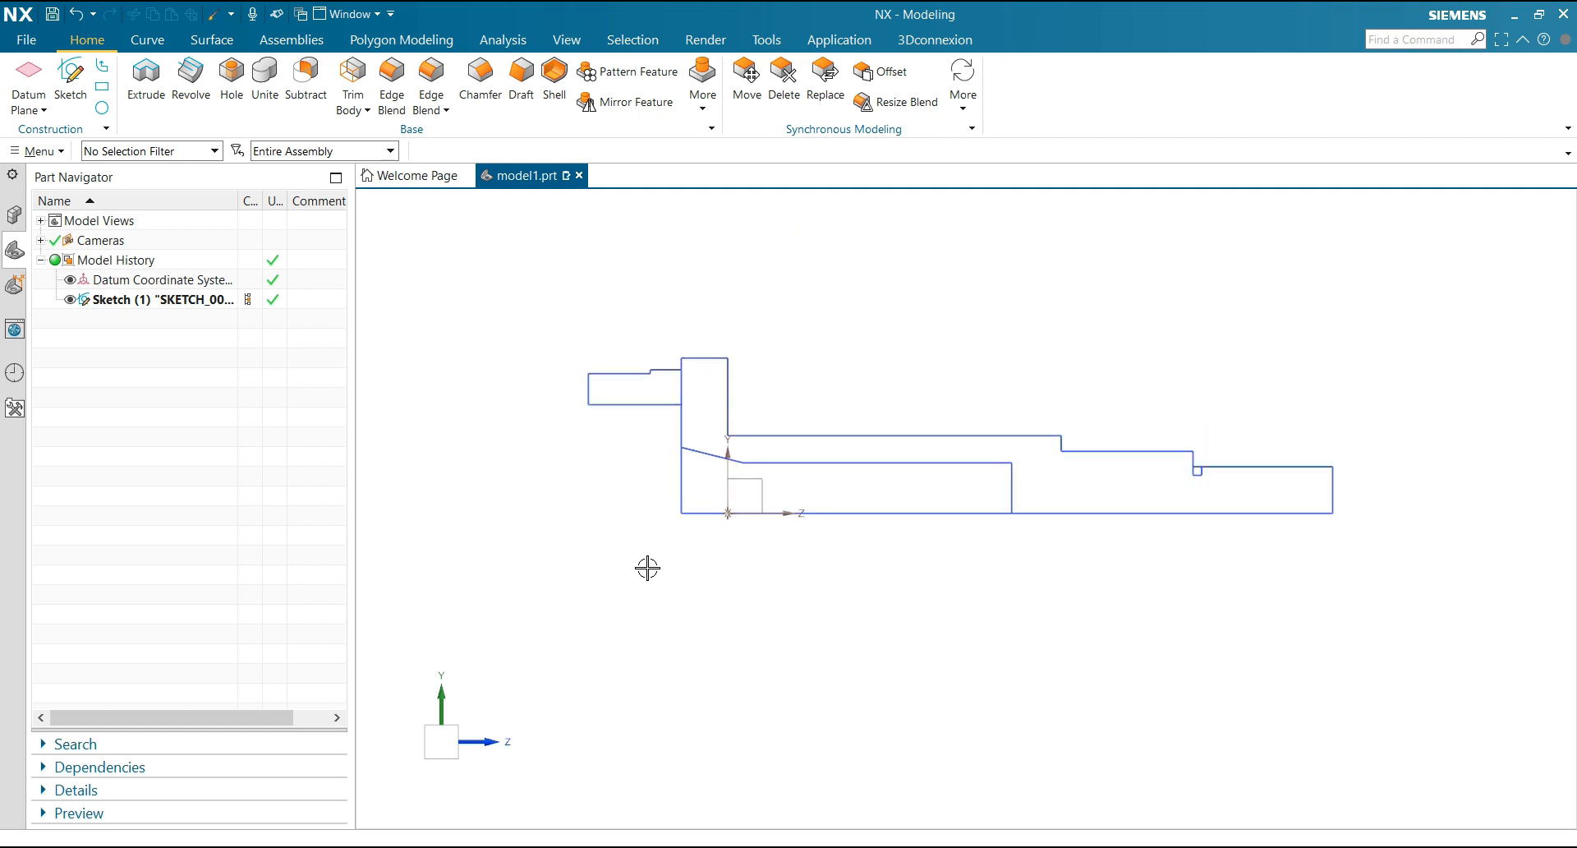
Revolve the shaft and flange region, selected by region boundary curves without the bore, 360° about the centreline as a new body
{"action": "left_click", "coordinate": [190, 78]}
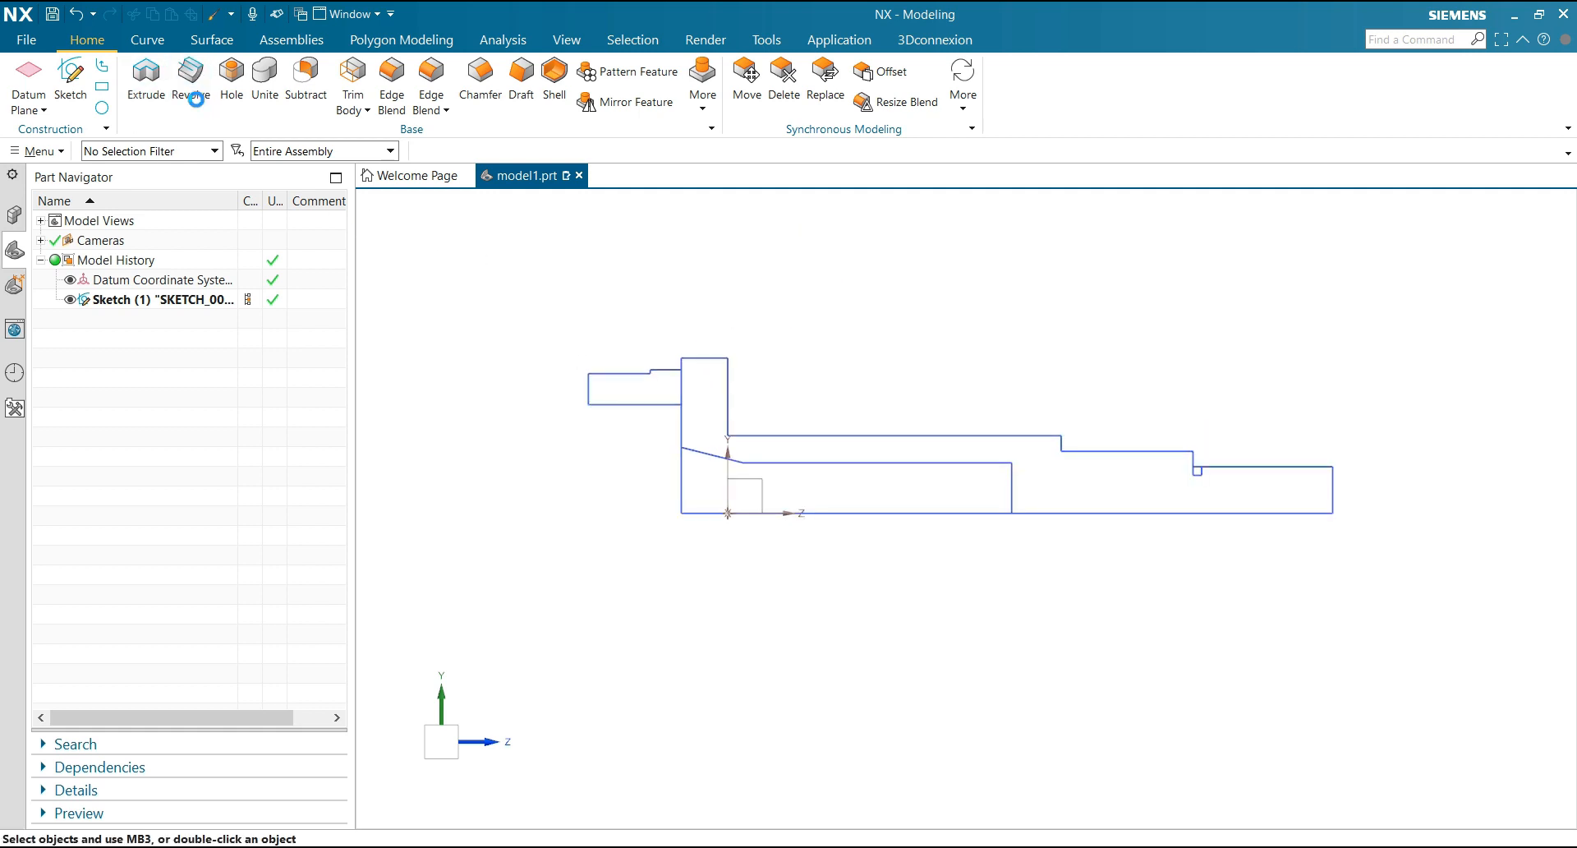
{"action": "left_click", "coordinate": [903, 212]}
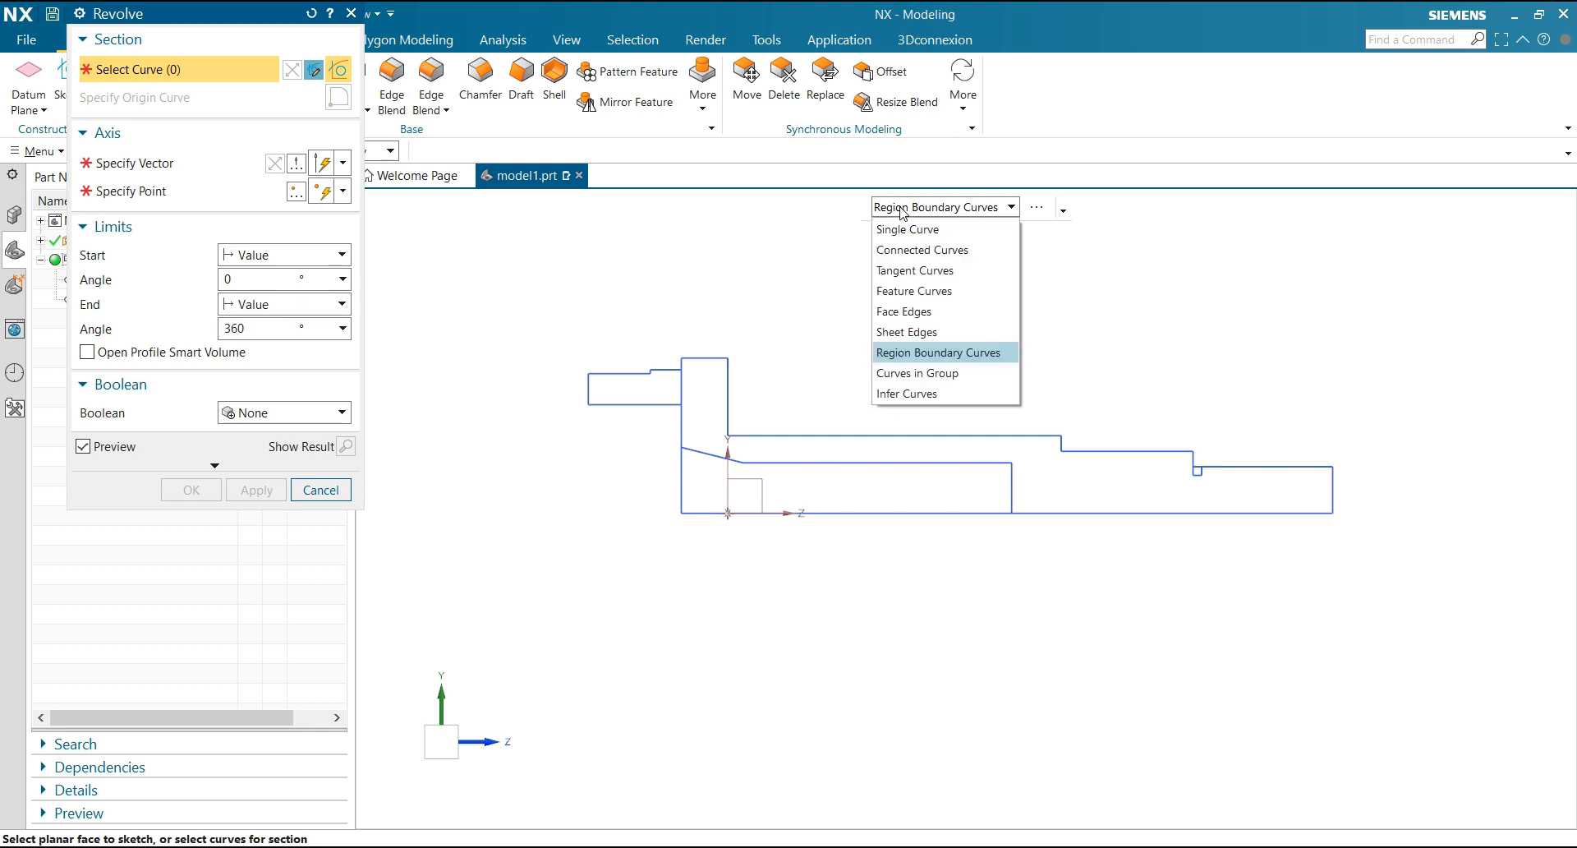
{"action": "left_click", "coordinate": [956, 355]}
{"action": "left_click", "coordinate": [1051, 469]}
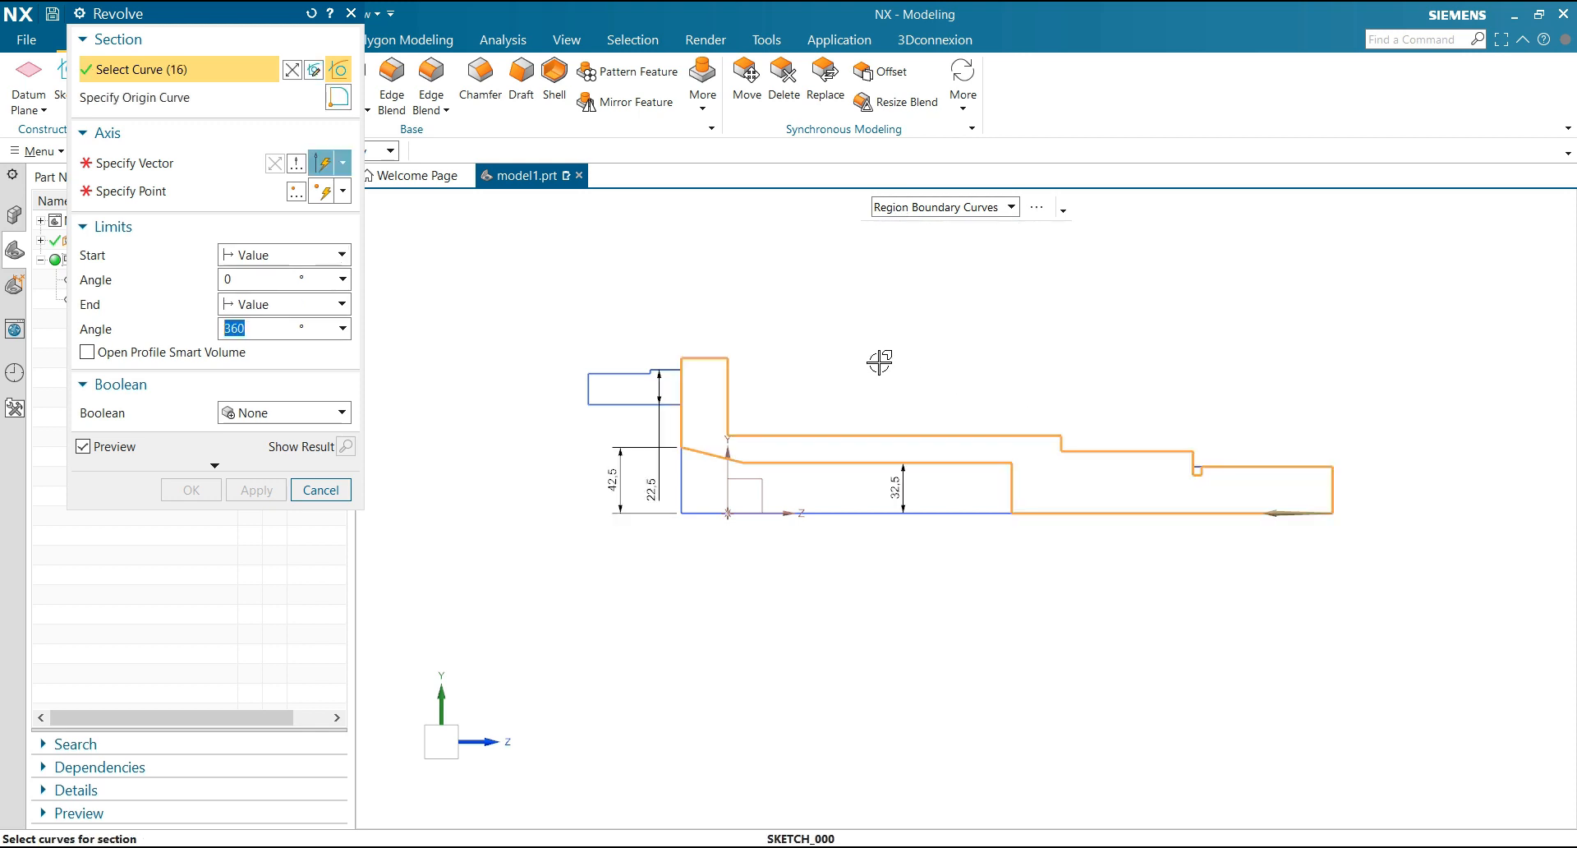
{"action": "left_click", "coordinate": [160, 164]}
{"action": "left_click", "coordinate": [1094, 512]}
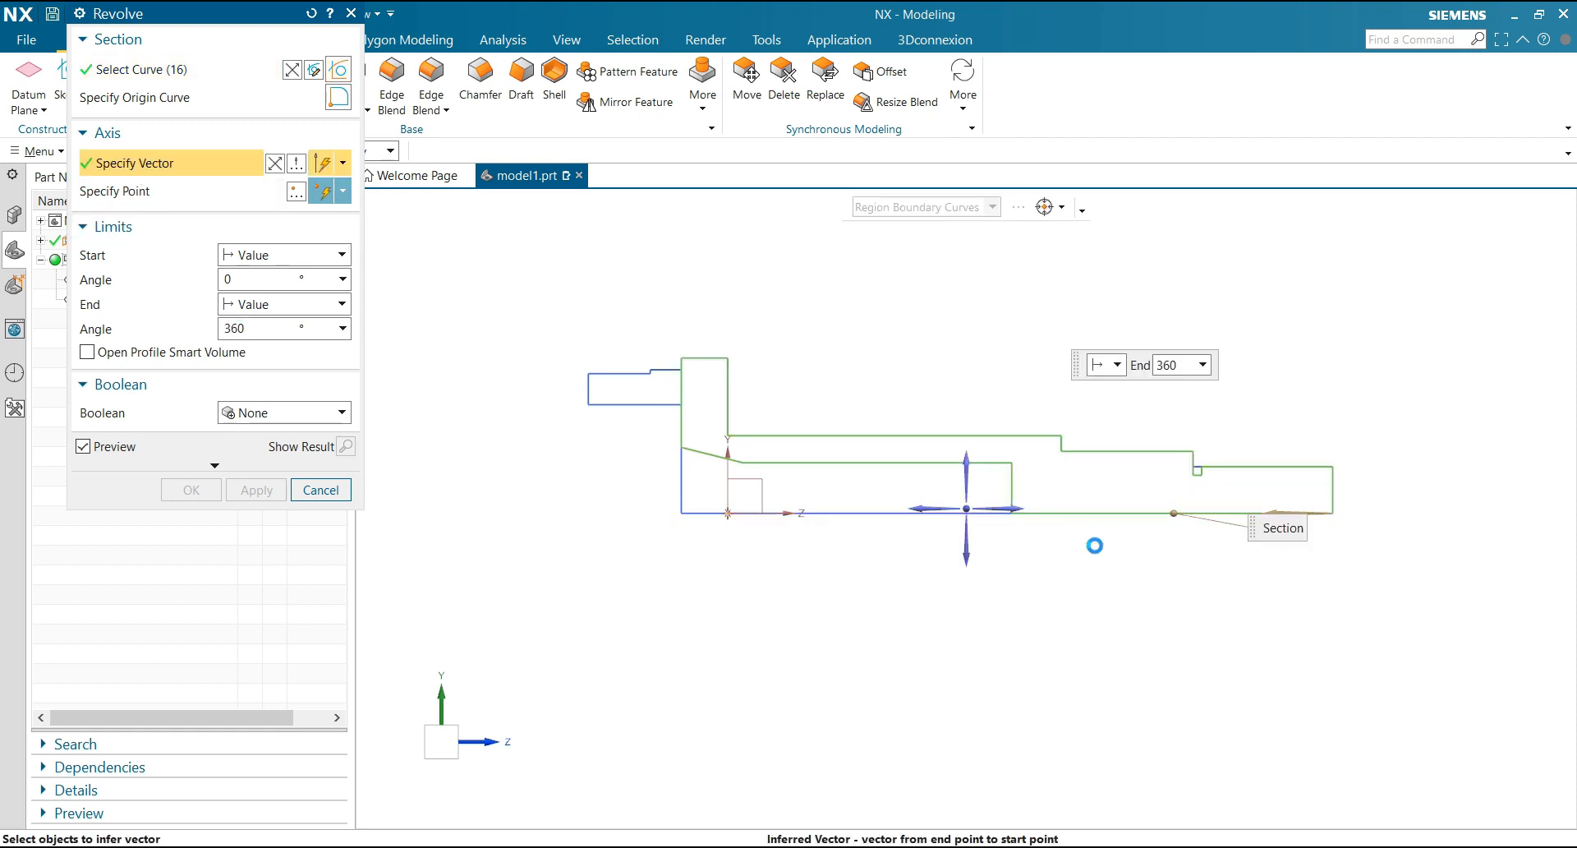
{"action": "left_click", "coordinate": [256, 490]}
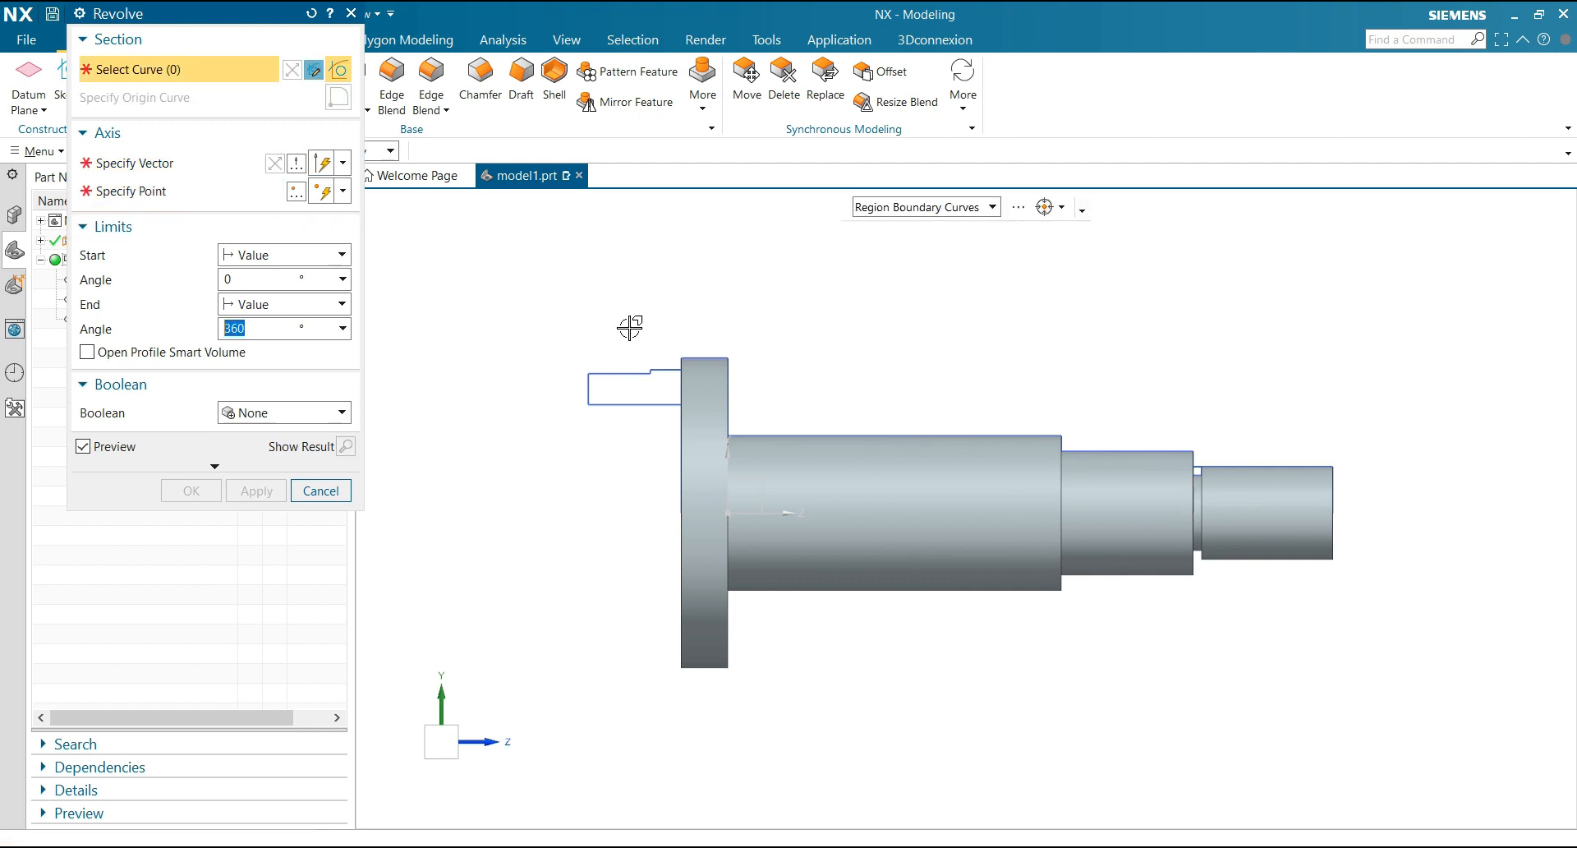
Revolve the stepped projection's region 360° about its lower edge and unite it with the shaft body
{"action": "left_click", "coordinate": [616, 384]}
{"action": "middle_click", "coordinate": [425, 446]}
{"action": "scroll", "coordinate": [575, 410], "scroll_direction": "up", "scroll_amount": 4}
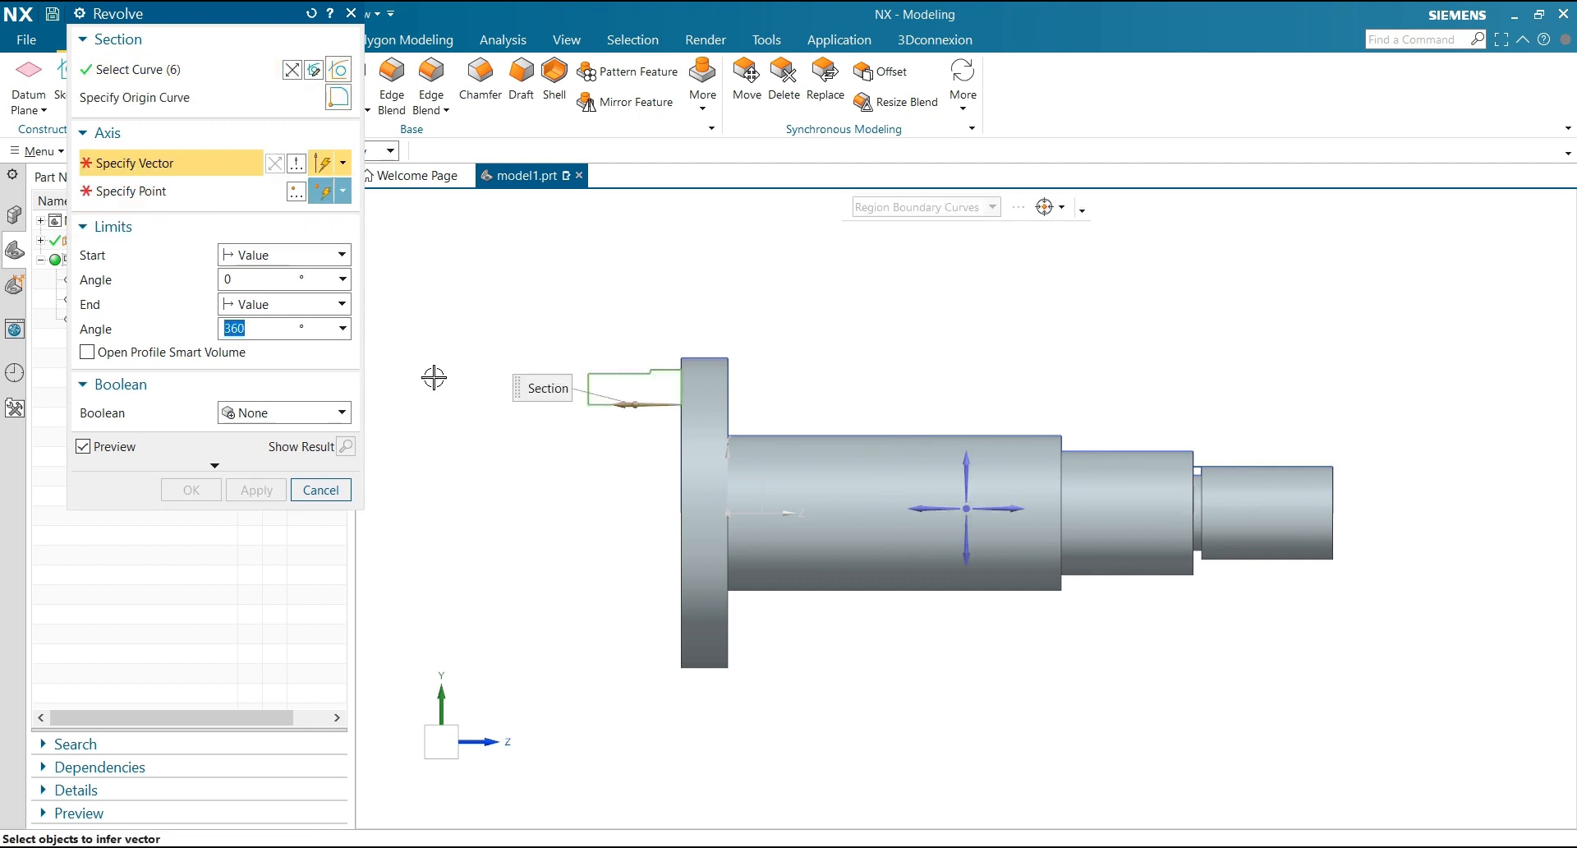
{"action": "left_click", "coordinate": [626, 393]}
{"action": "scroll", "coordinate": [563, 468], "scroll_direction": "down", "scroll_amount": 5}
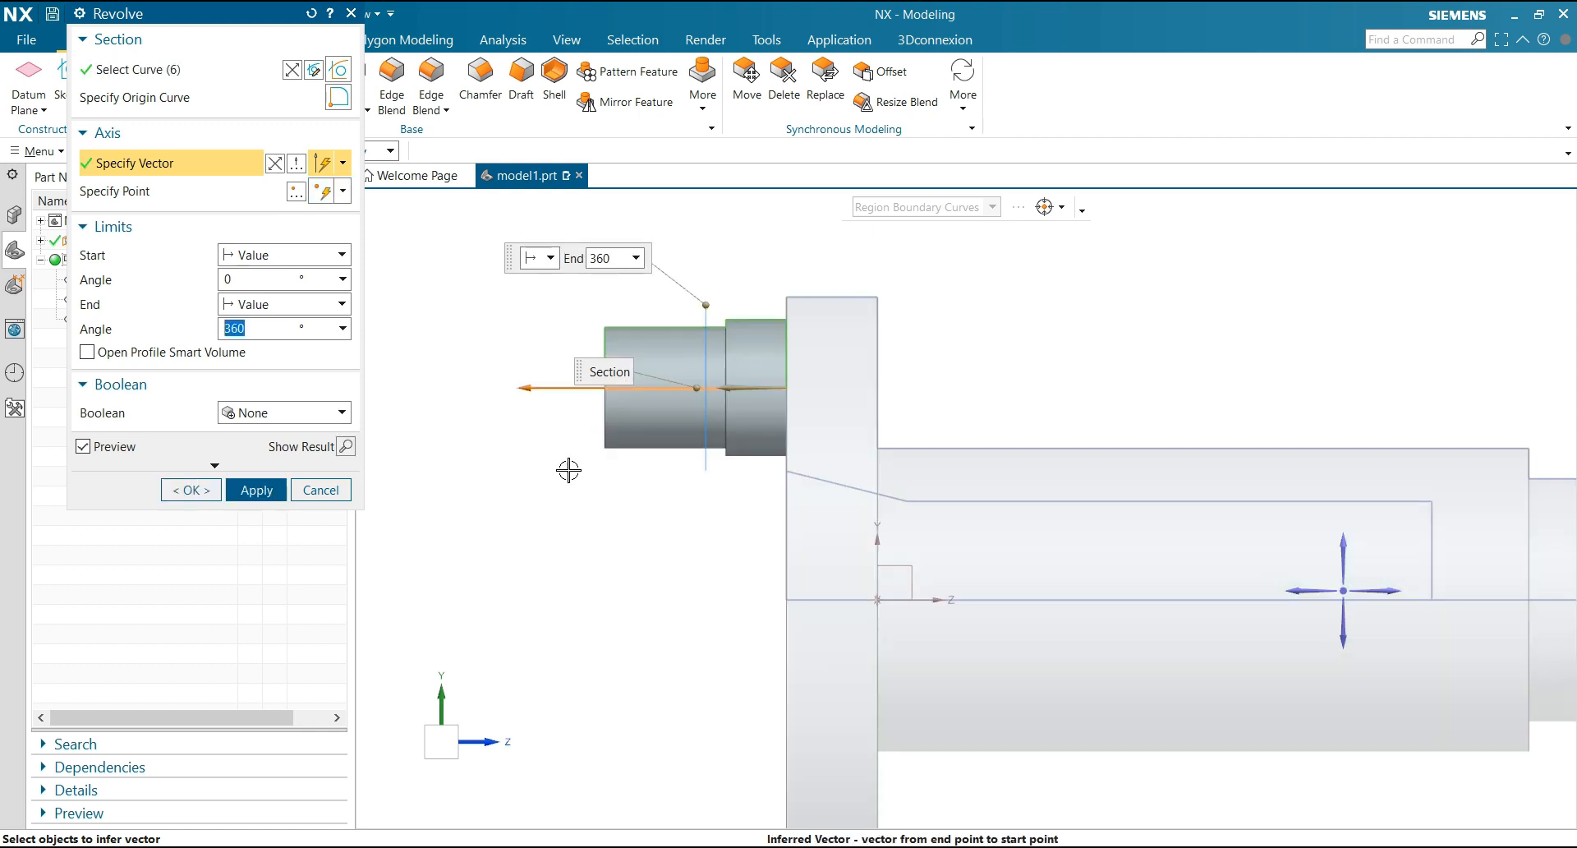
{"action": "left_click", "coordinate": [242, 415]}
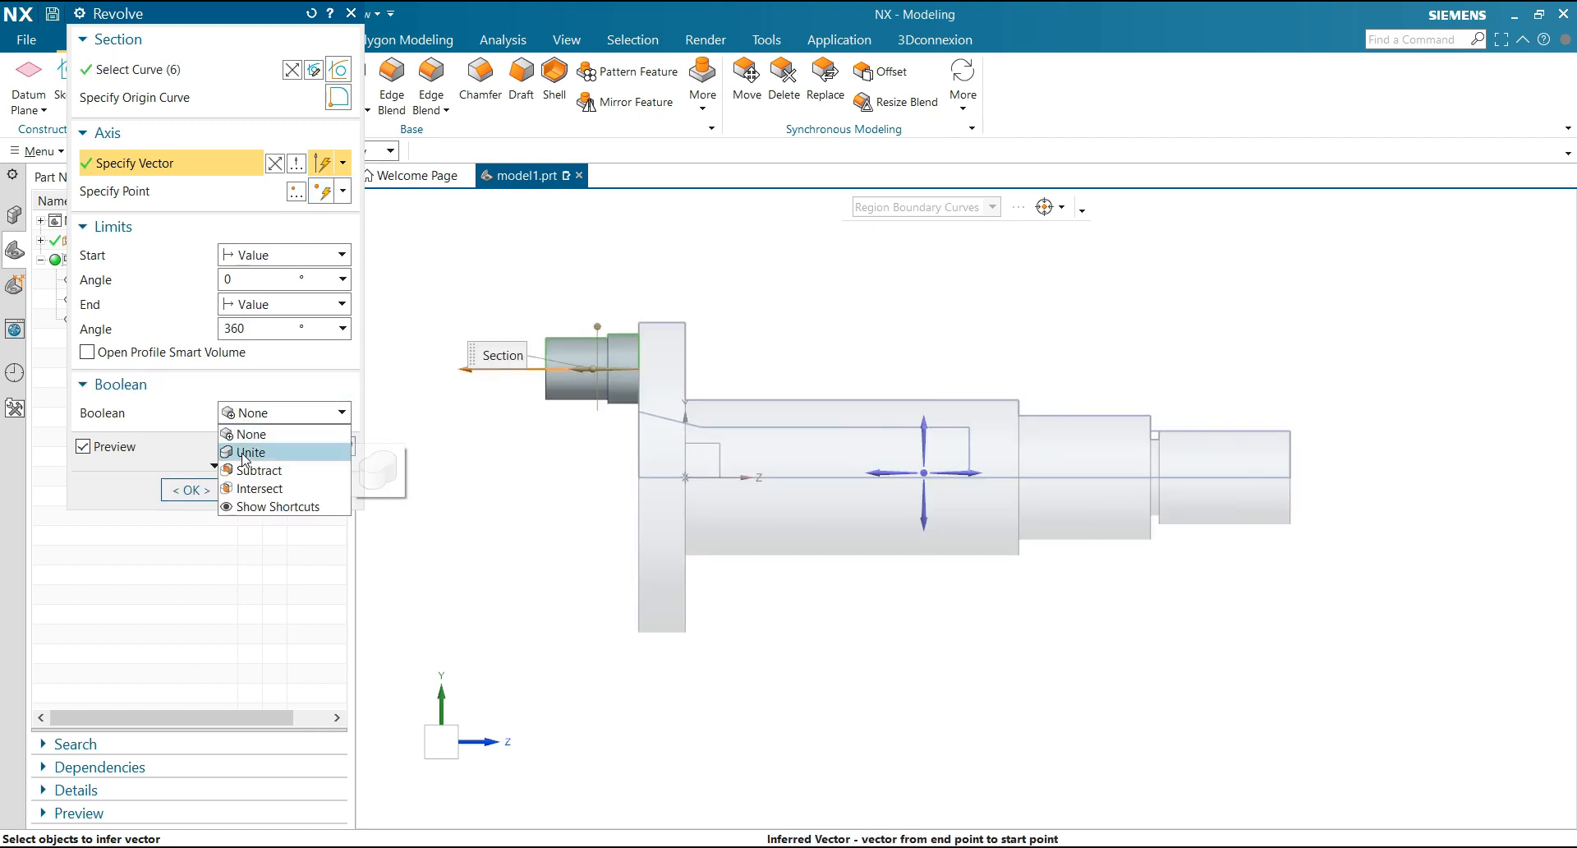
{"action": "left_click", "coordinate": [244, 453]}
{"action": "left_click", "coordinate": [190, 518]}
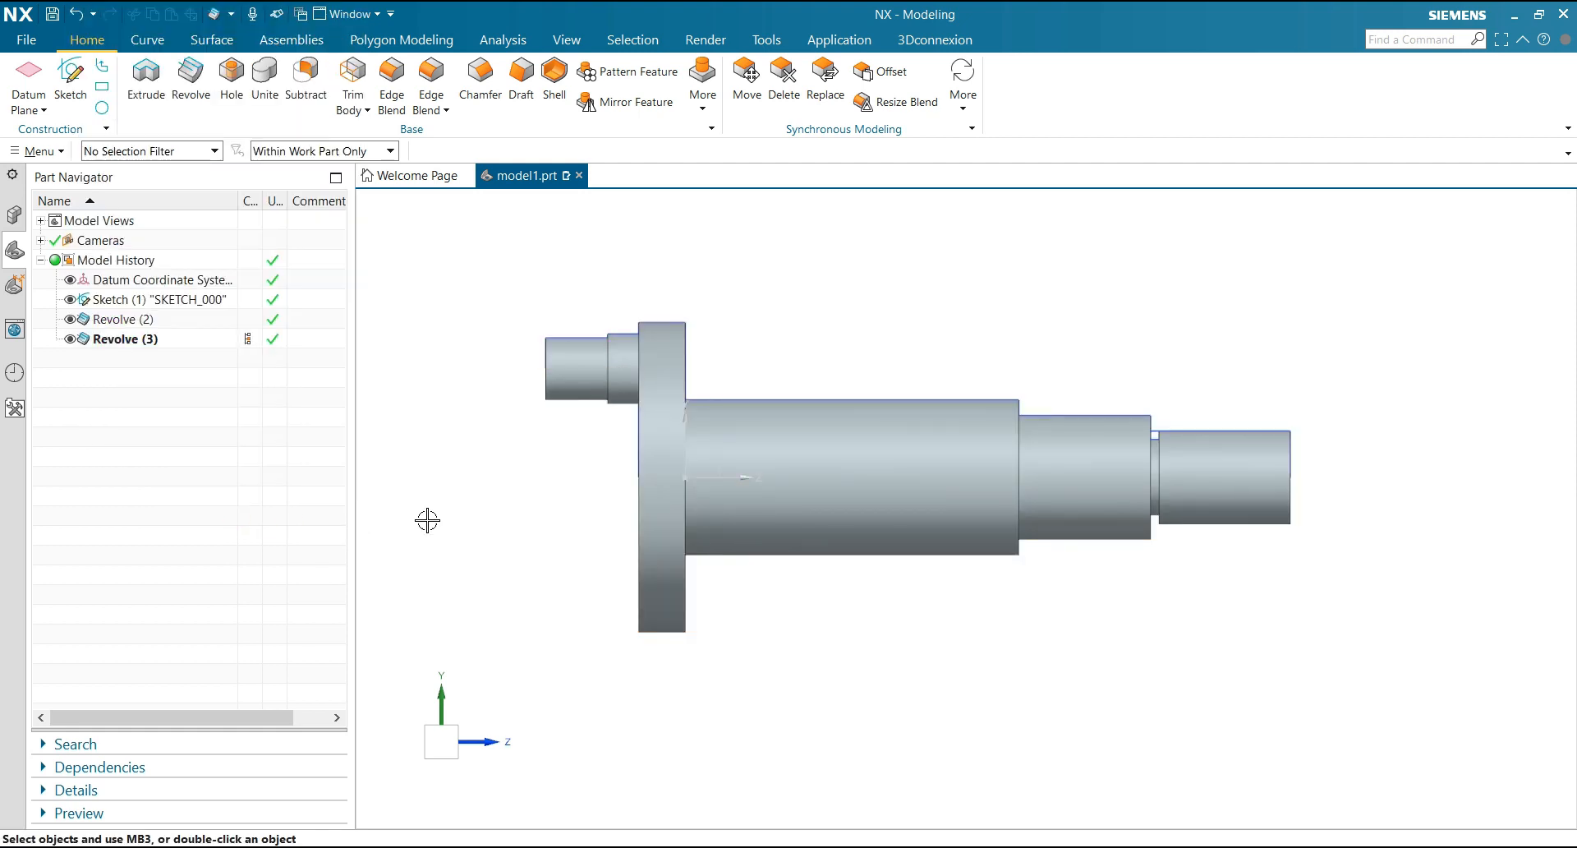
Hide the profile sketch so that only the solid shaft is displayed
{"action": "scroll", "coordinate": [561, 452], "scroll_direction": "down", "scroll_amount": 1}
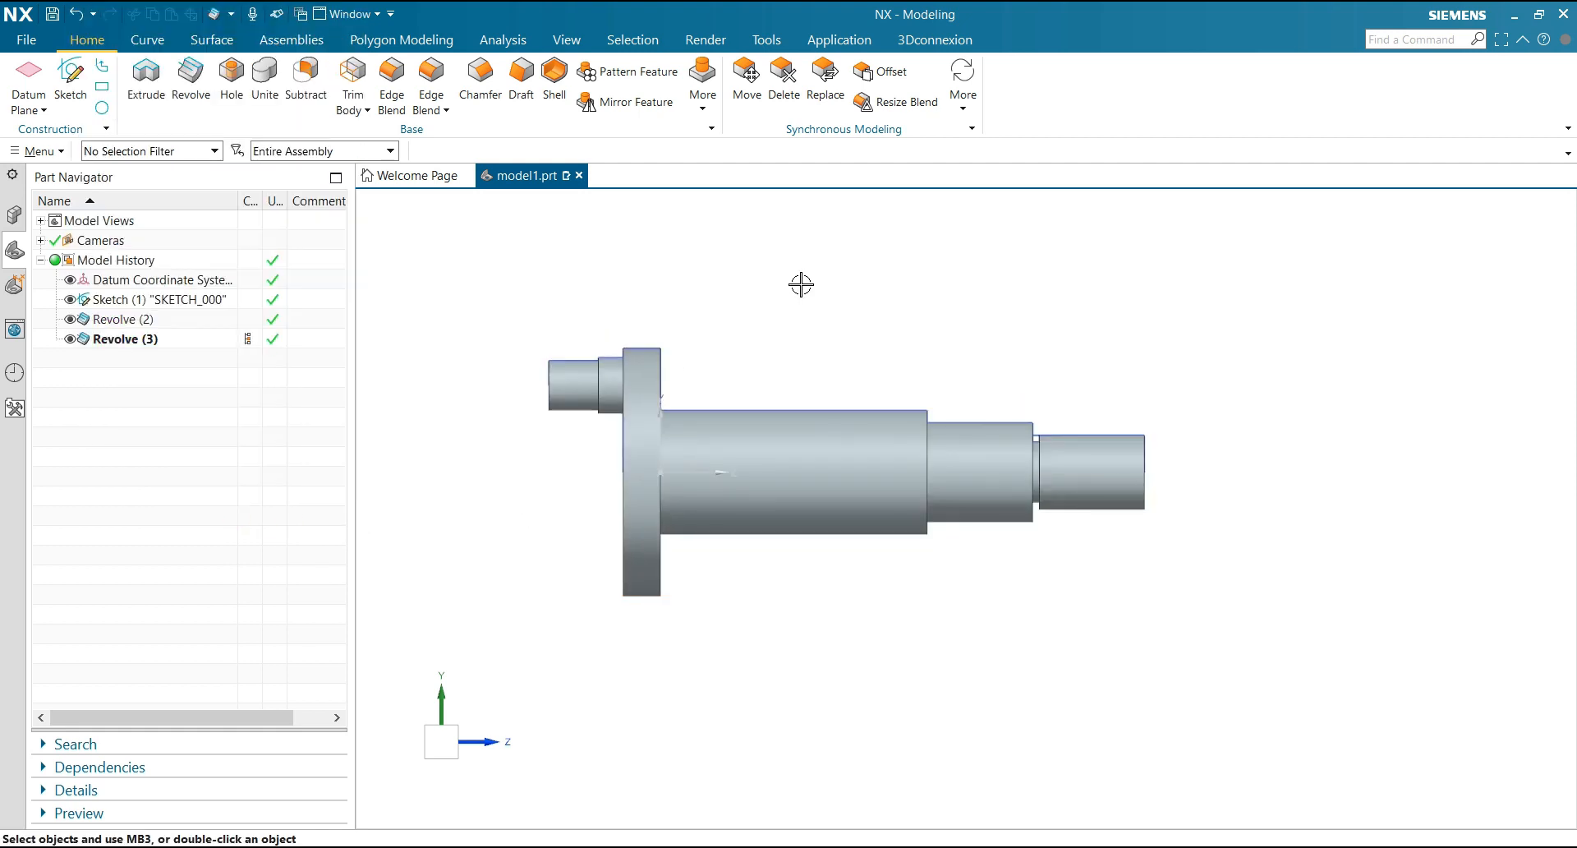
{"action": "mouse_move", "coordinate": [801, 283]}
{"action": "middle_mouse_down"}
{"action": "mouse_move", "coordinate": [738, 299]}
{"action": "mouse_move", "coordinate": [743, 313]}
{"action": "middle_mouse_up"}
{"action": "left_click", "coordinate": [745, 321]}
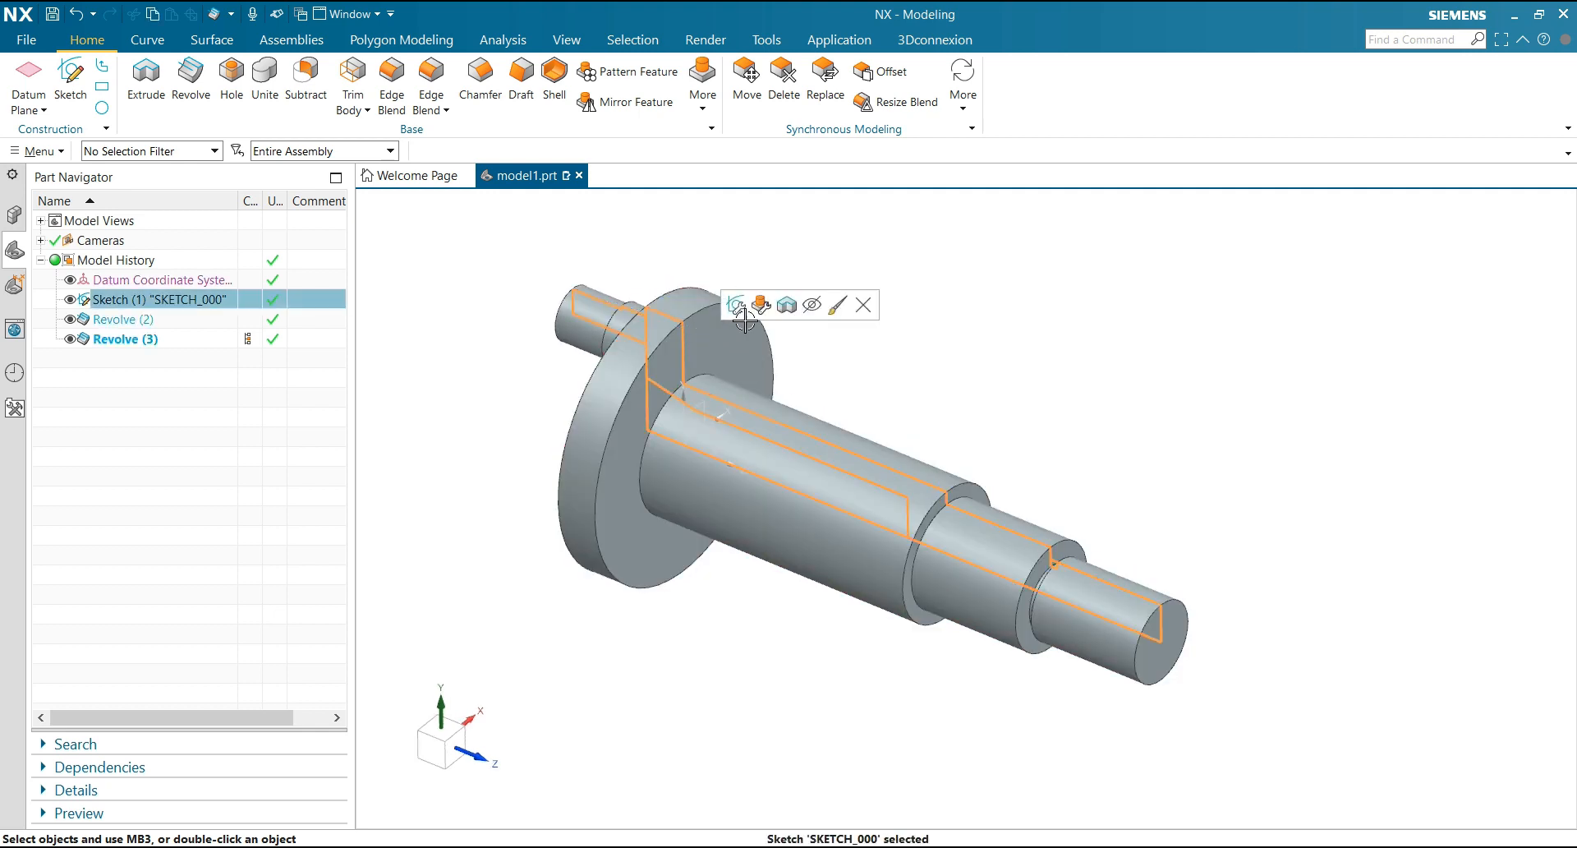
{"action": "left_click", "coordinate": [812, 306]}
Create a new sketch on the flange's face on the shaft side
{"action": "mouse_move", "coordinate": [983, 335]}
{"action": "middle_mouse_down"}
{"action": "mouse_move", "coordinate": [950, 310]}
{"action": "mouse_move", "coordinate": [961, 302]}
{"action": "mouse_move", "coordinate": [944, 313]}
{"action": "middle_mouse_up"}
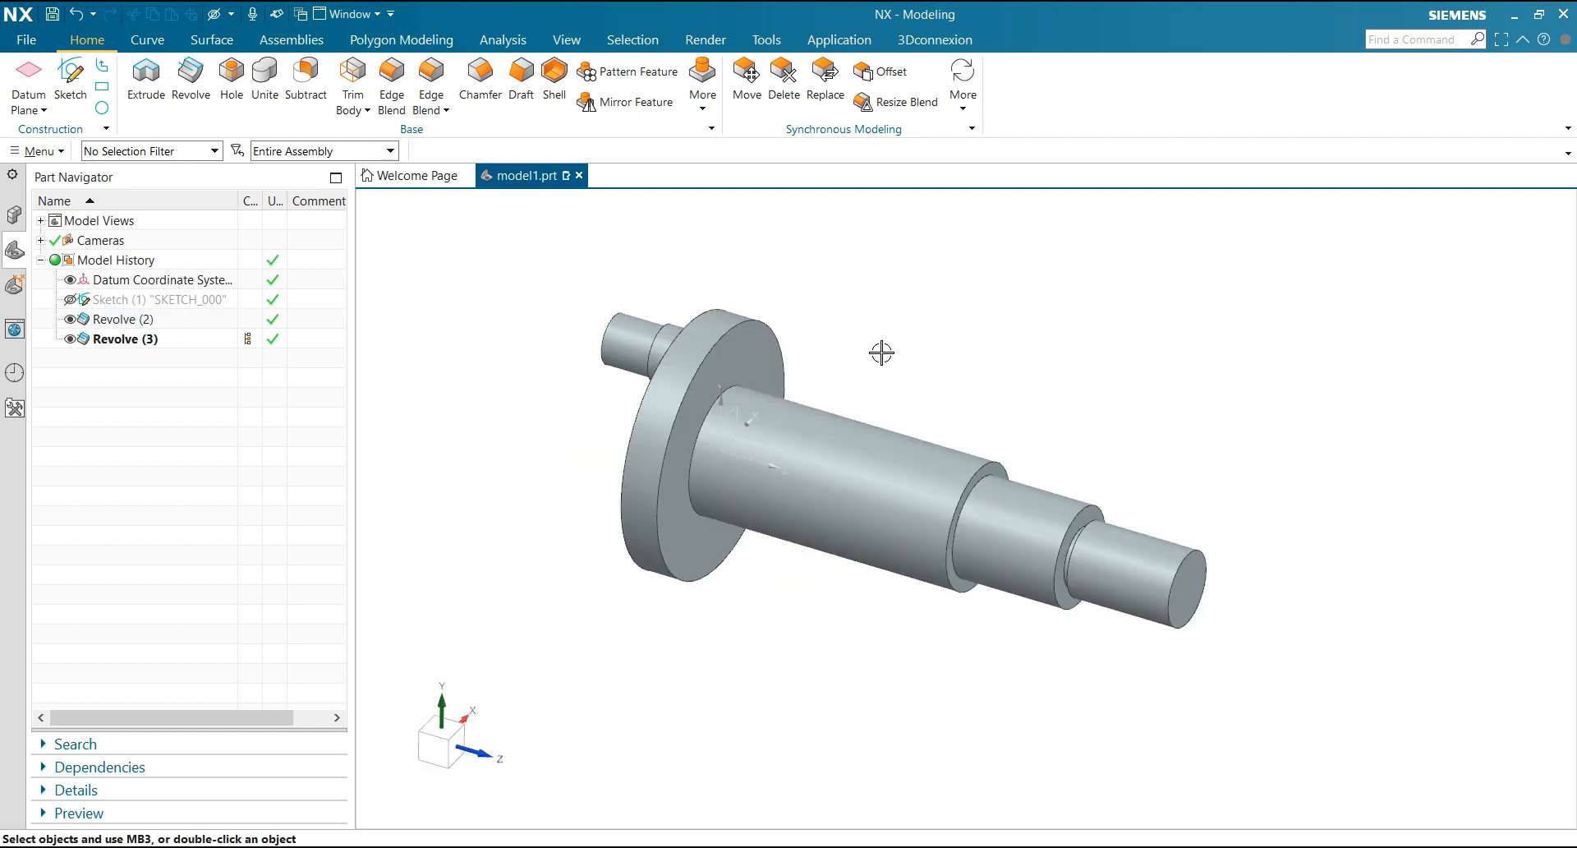
{"action": "mouse_move", "coordinate": [880, 348]}
{"action": "middle_mouse_down"}
{"action": "mouse_move", "coordinate": [975, 338]}
{"action": "mouse_move", "coordinate": [1000, 350]}
{"action": "mouse_move", "coordinate": [873, 335]}
{"action": "mouse_move", "coordinate": [893, 349]}
{"action": "middle_mouse_up"}
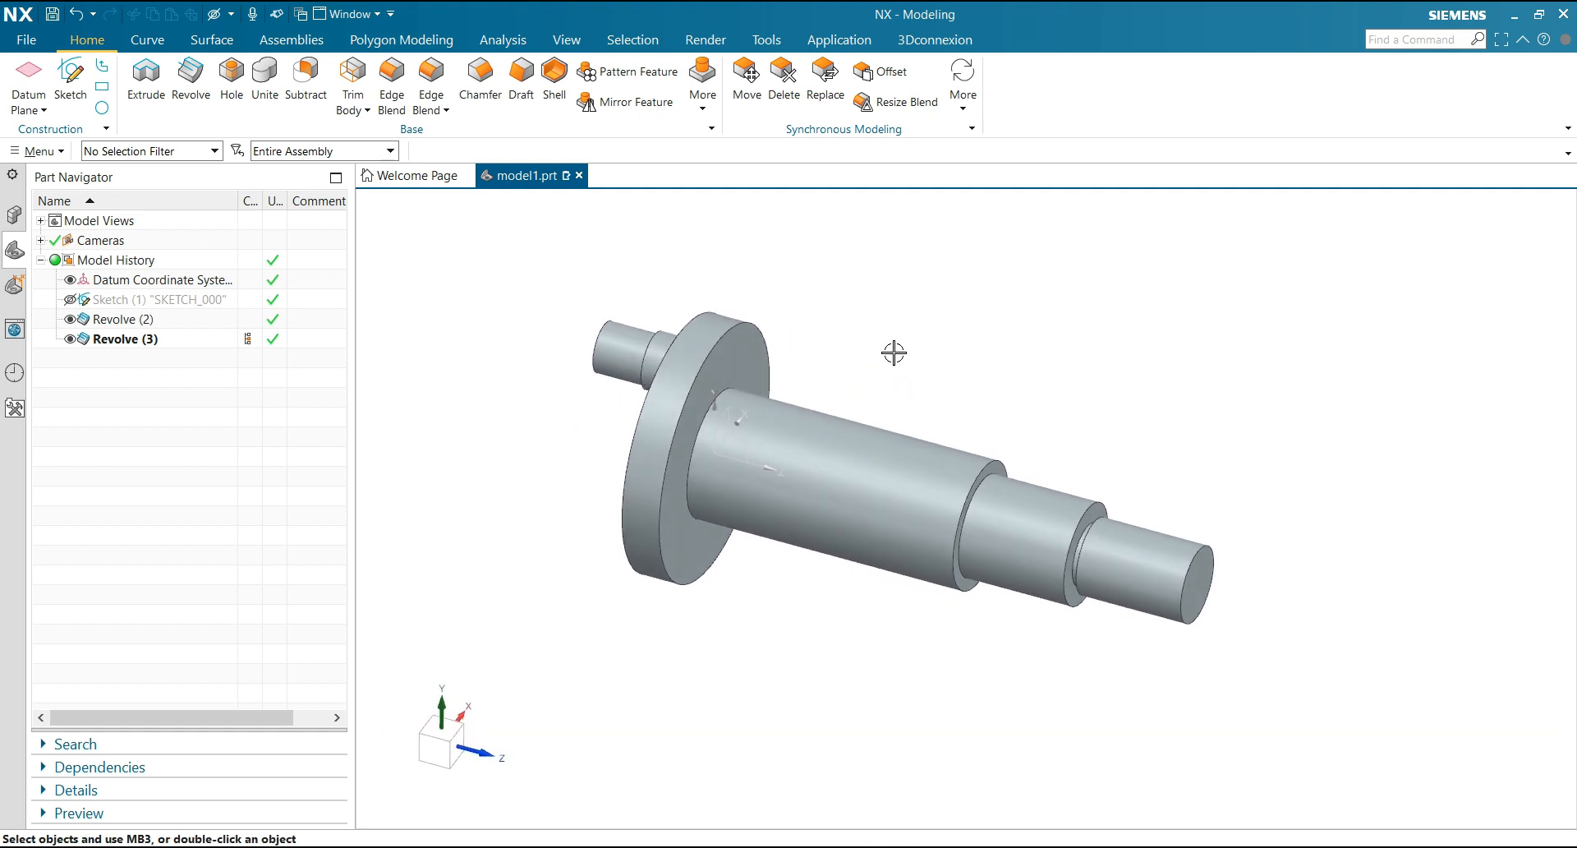
{"action": "left_click", "coordinate": [70, 75]}
{"action": "left_click", "coordinate": [752, 359]}
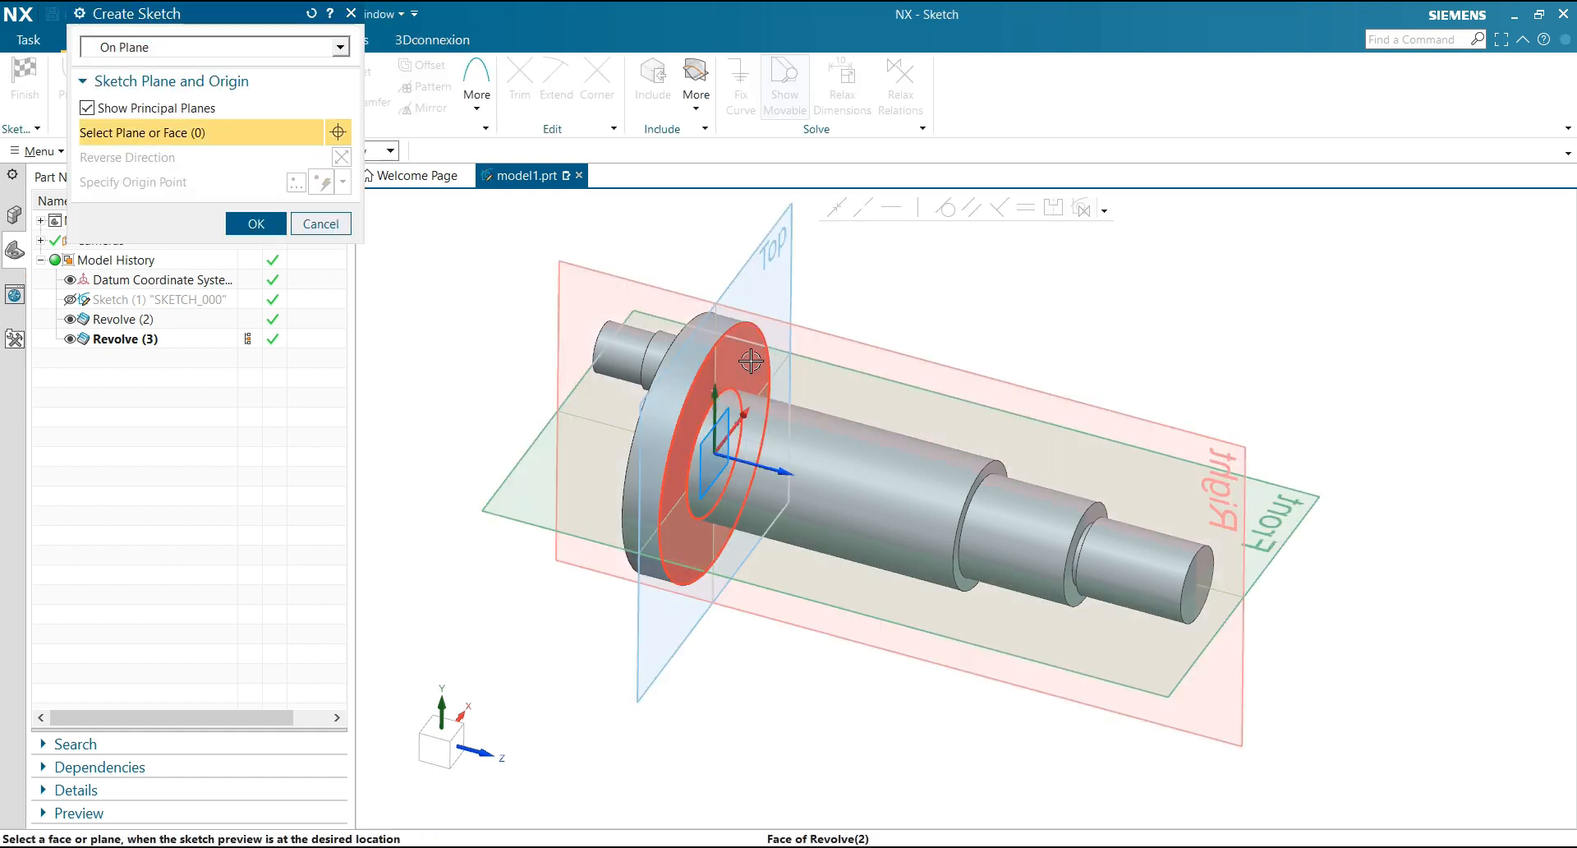
{"action": "left_click", "coordinate": [268, 235]}
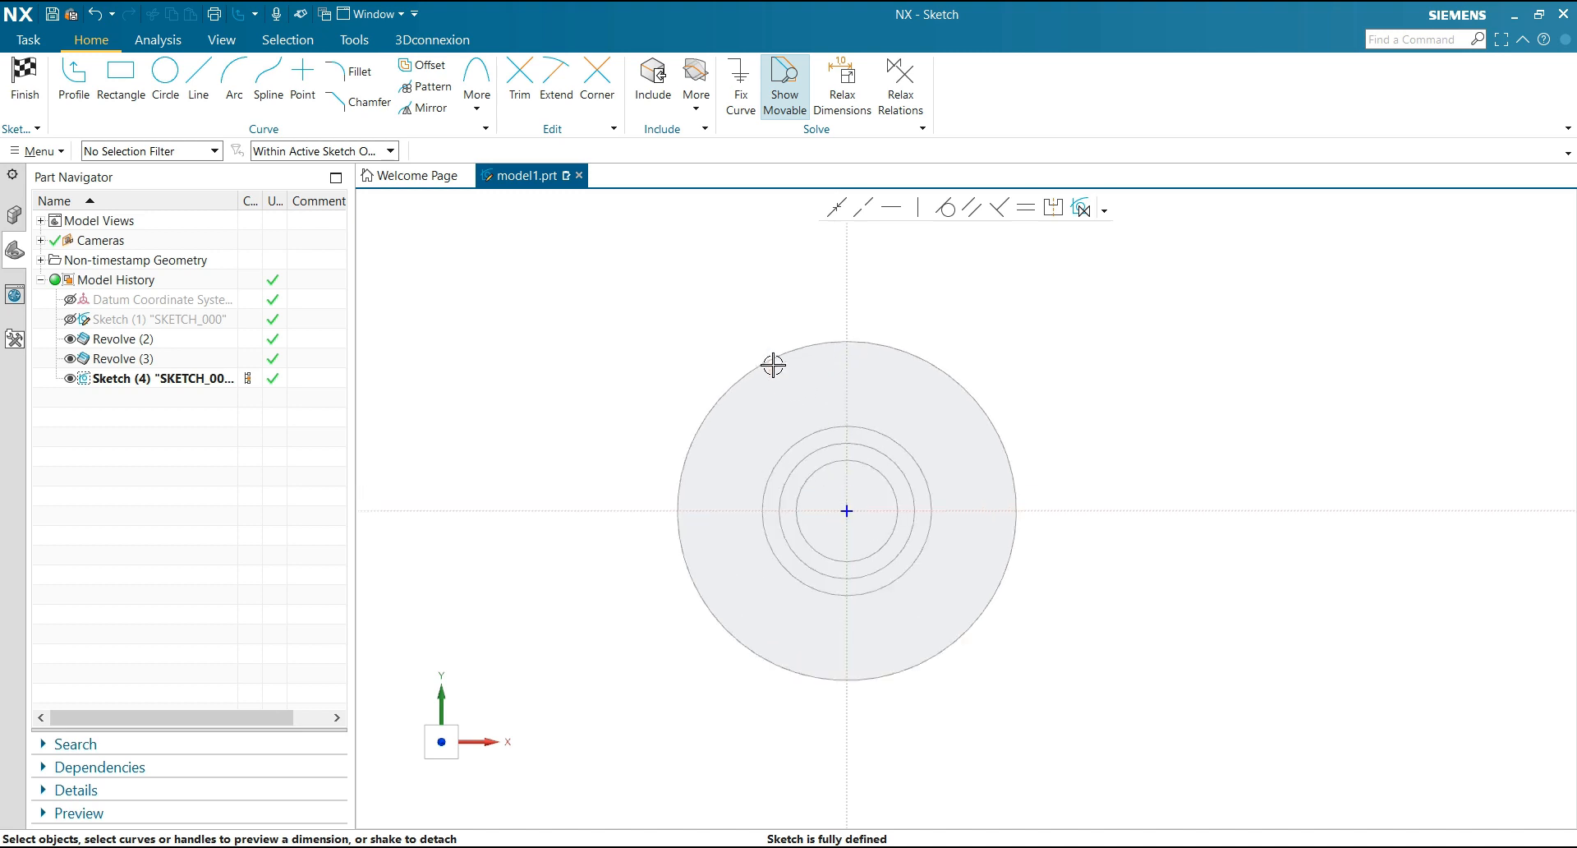
Project the flange's outer circular edge into the sketch as a single curve
{"action": "scroll", "coordinate": [760, 411], "scroll_direction": "up", "scroll_amount": 3}
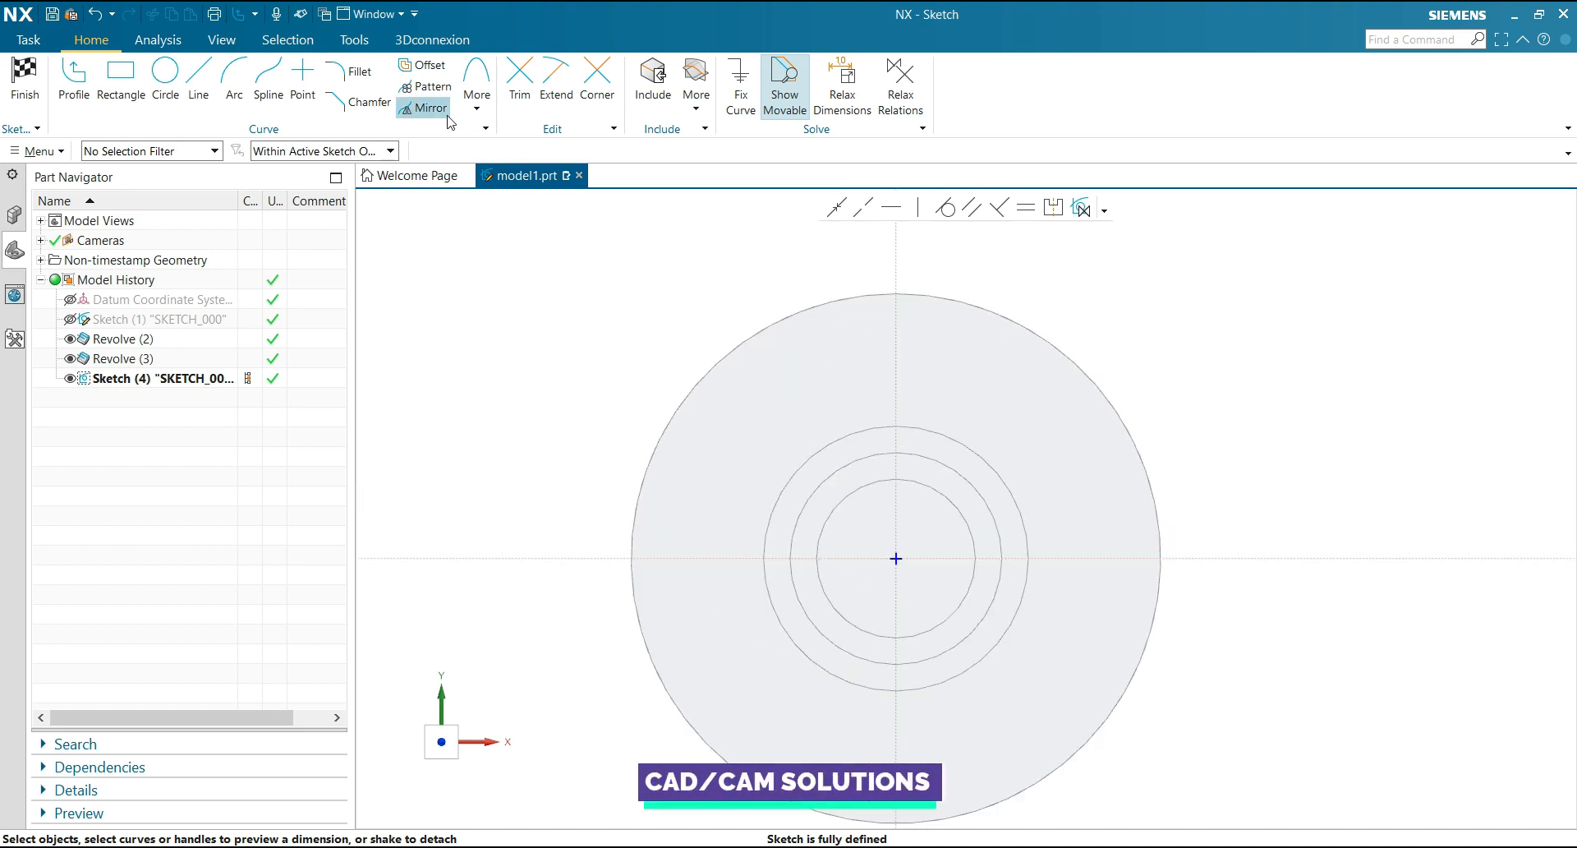
{"action": "left_click", "coordinate": [696, 106]}
{"action": "left_click", "coordinate": [720, 153]}
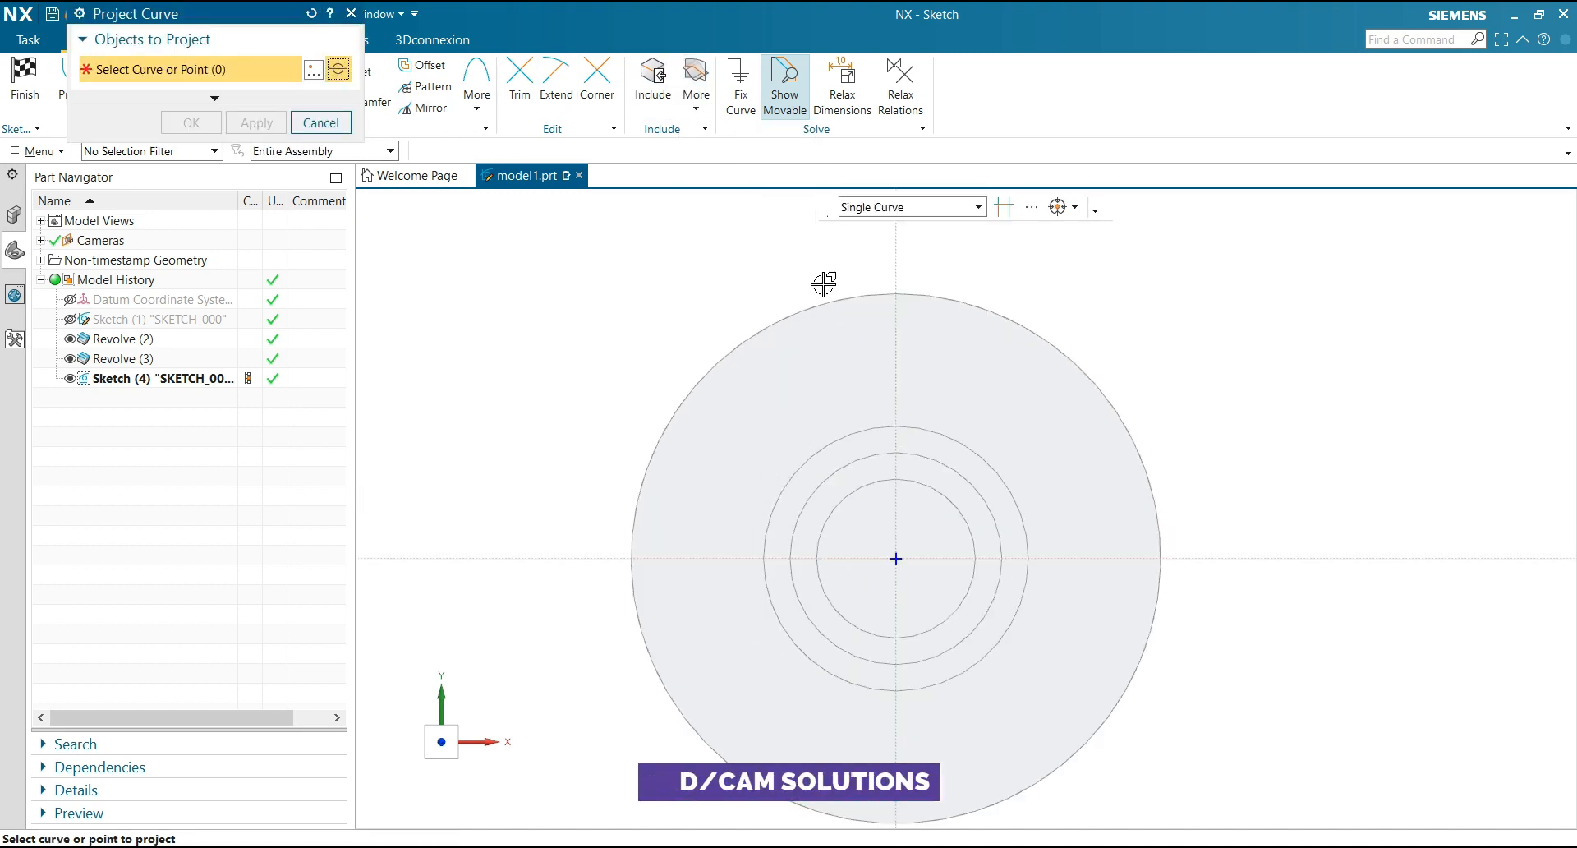
{"action": "left_click", "coordinate": [830, 301]}
{"action": "left_click", "coordinate": [192, 122]}
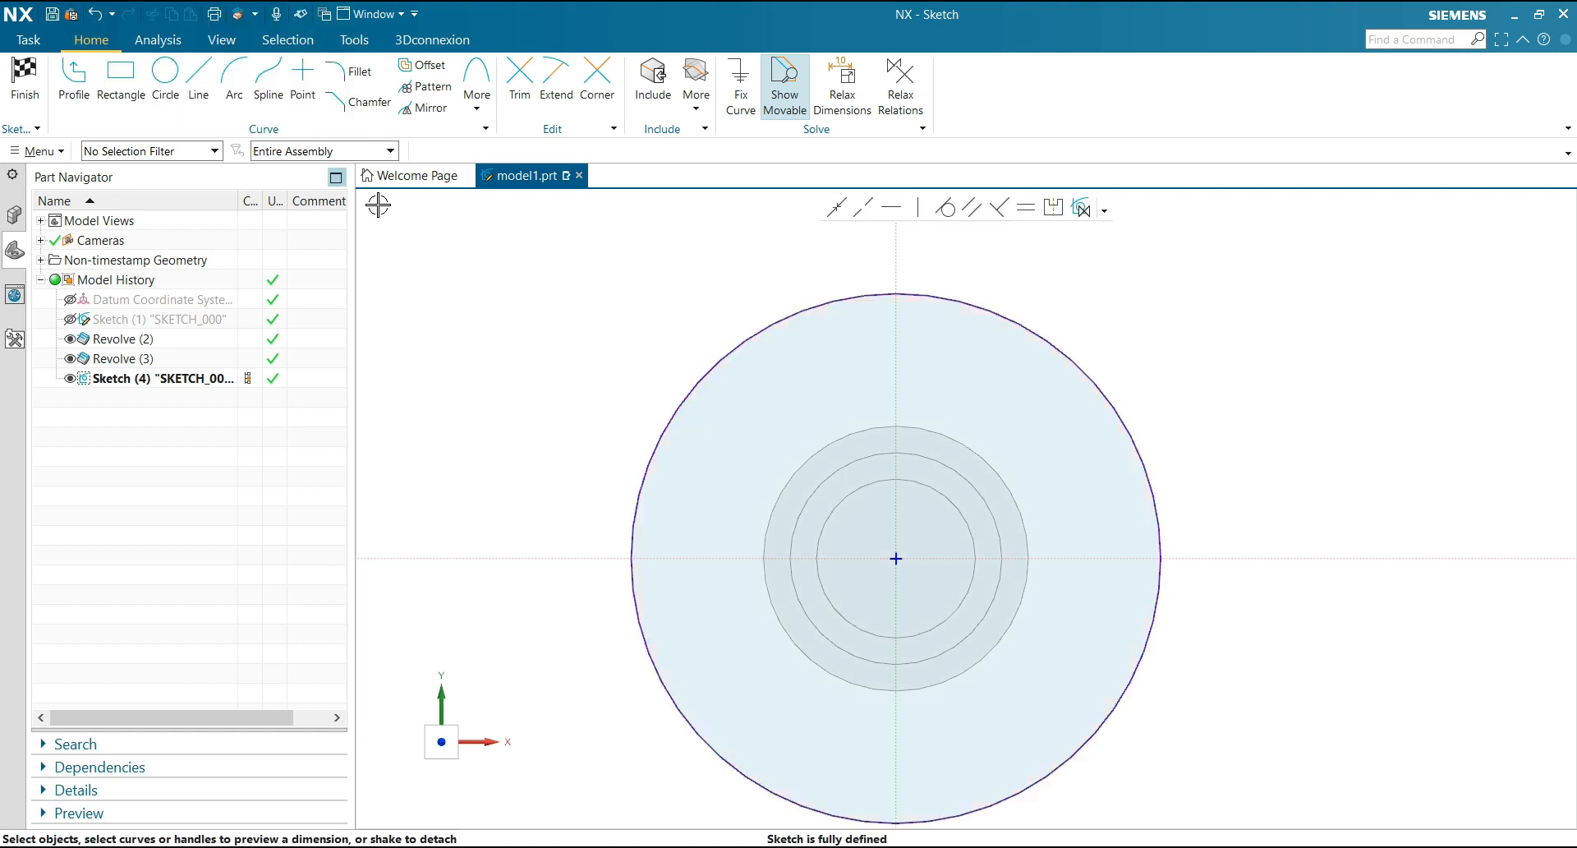
Sketch a two-line notch in the flange circle's upper-left area: a slanted line about 76 mm long and a horizontal line about 39 mm long ending on the circle
{"action": "left_click", "coordinate": [74, 82]}
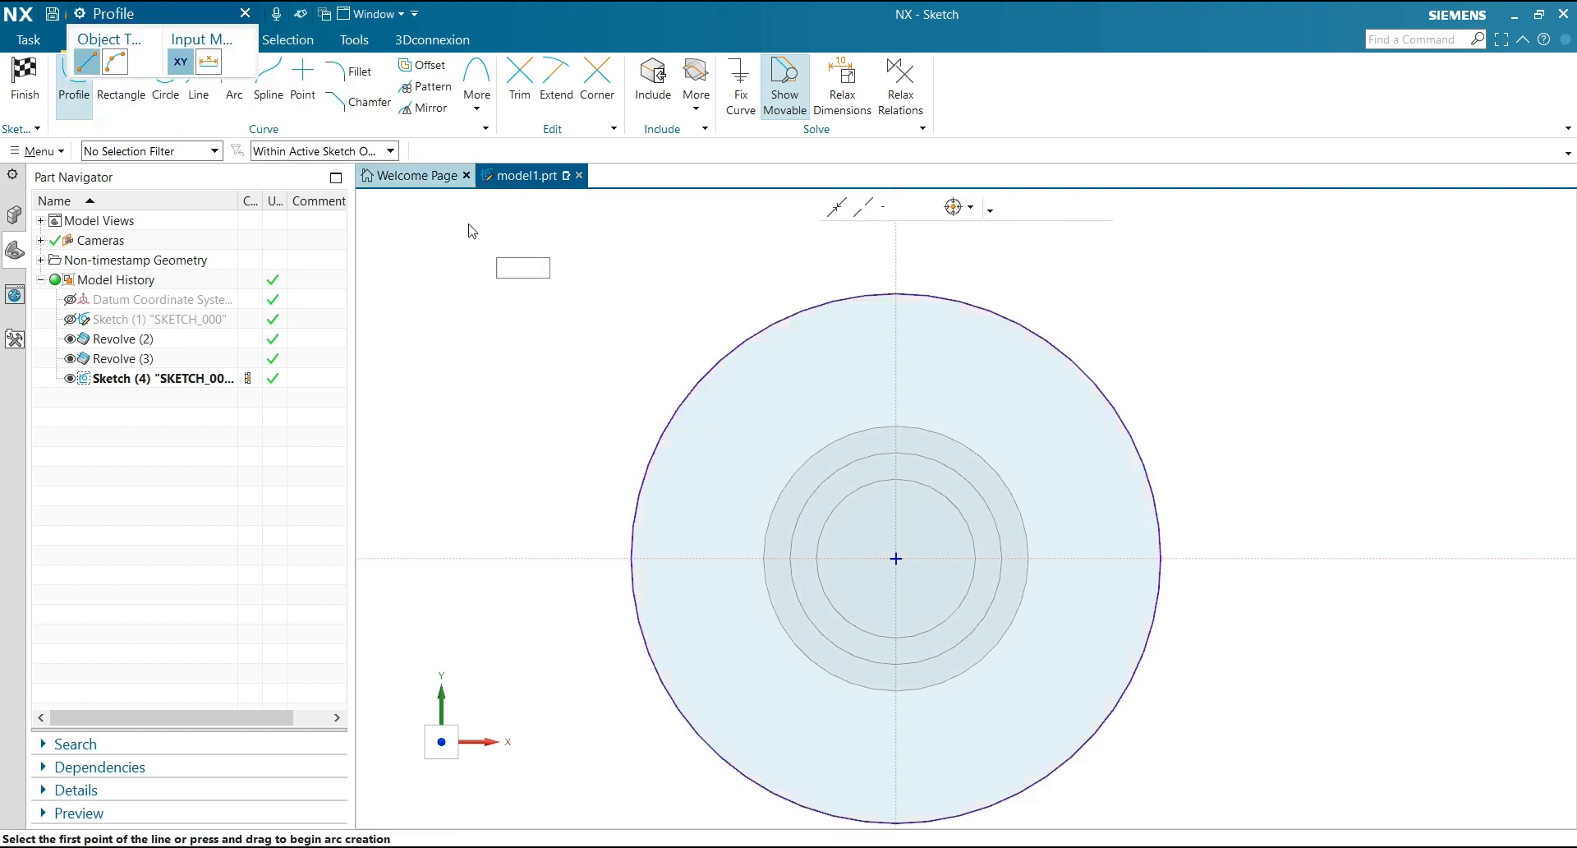
{"action": "left_click", "coordinate": [815, 305]}
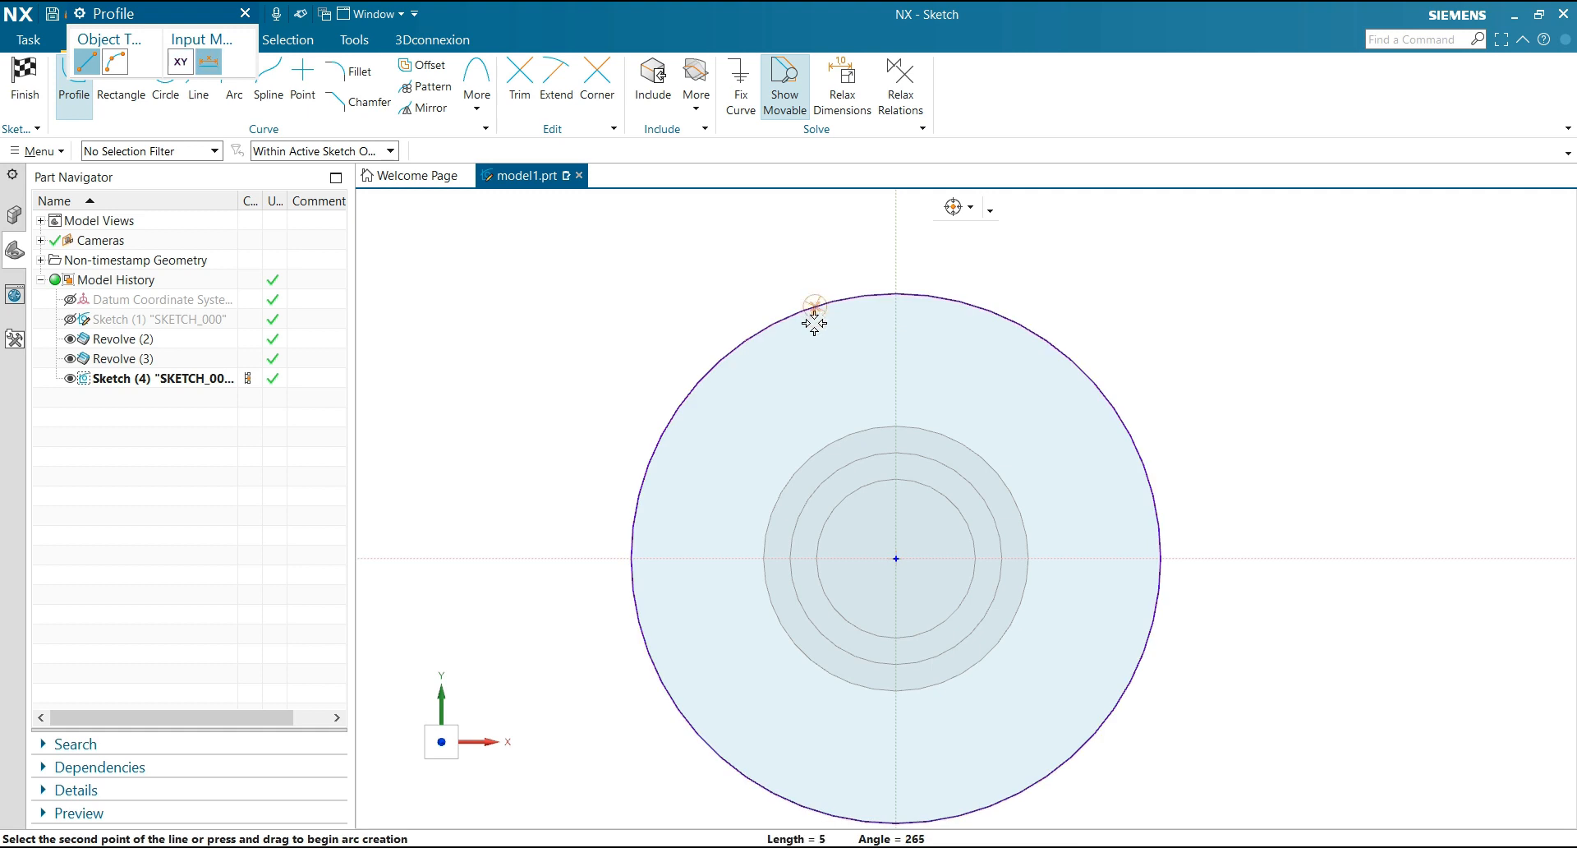
{"action": "left_click", "coordinate": [741, 498]}
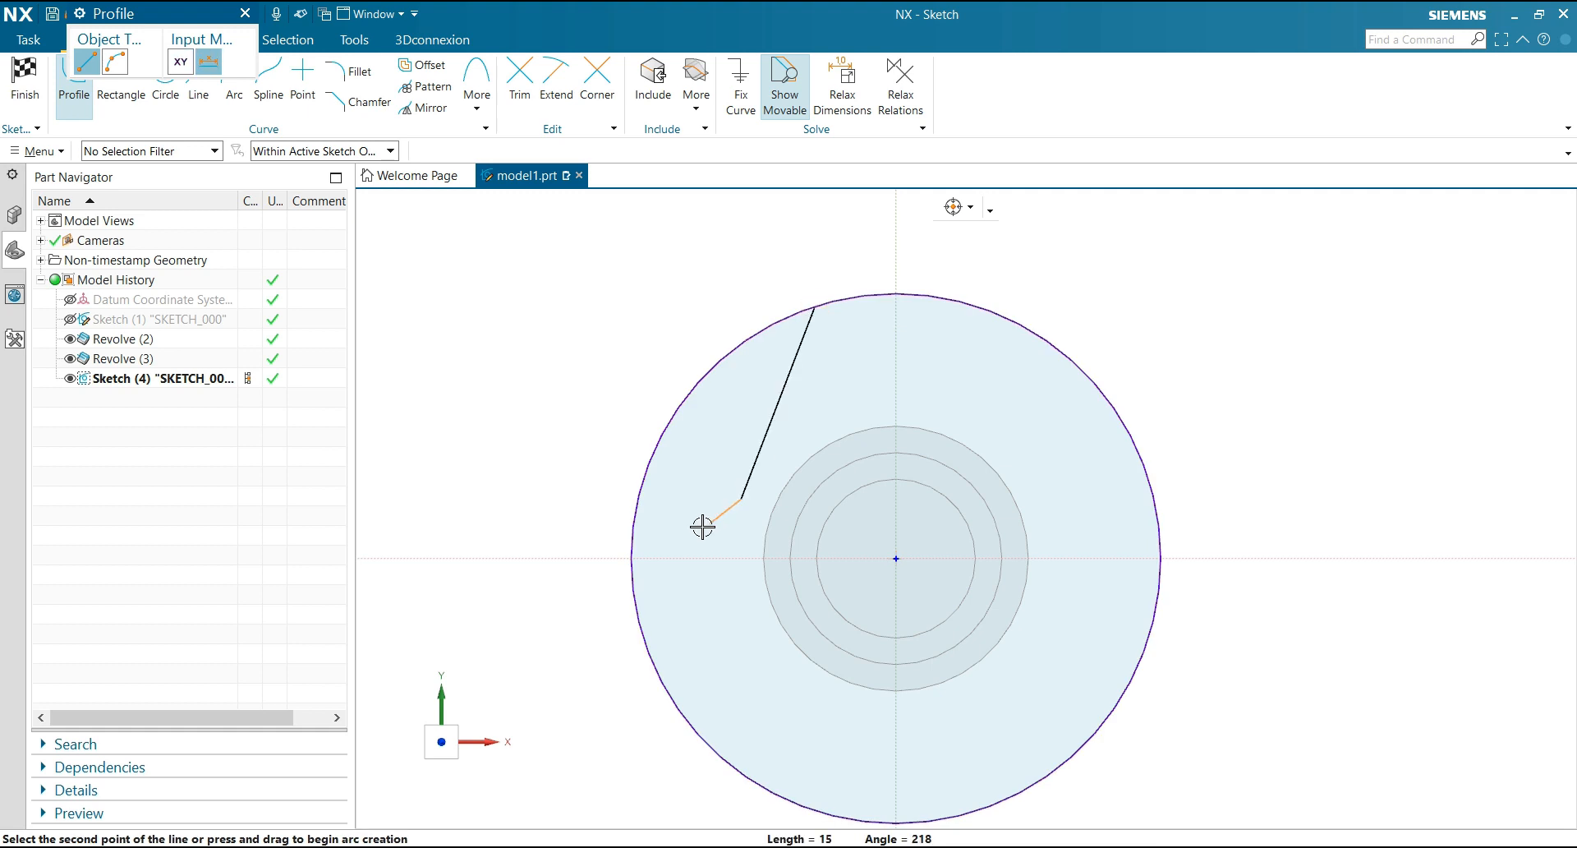
{"action": "left_click", "coordinate": [636, 498]}
{"action": "key", "text": "Escape"}
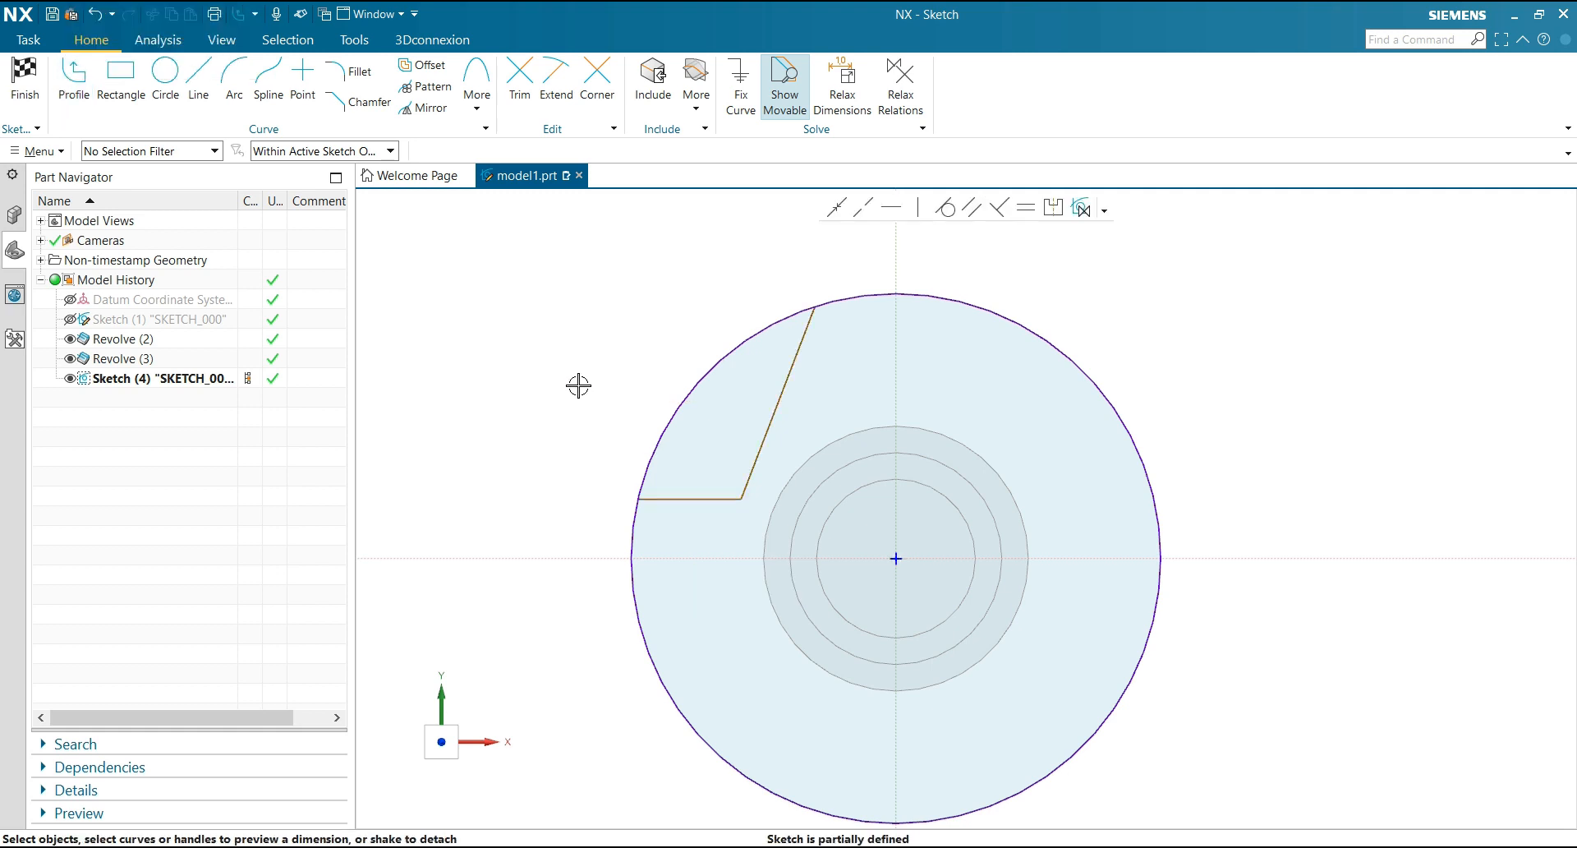
Mirror the slanted and horizontal notch lines about the vertical sketch axis
{"action": "scroll", "coordinate": [575, 307], "scroll_direction": "down", "scroll_amount": 1}
{"action": "scroll", "coordinate": [577, 325], "scroll_direction": "up", "scroll_amount": 1}
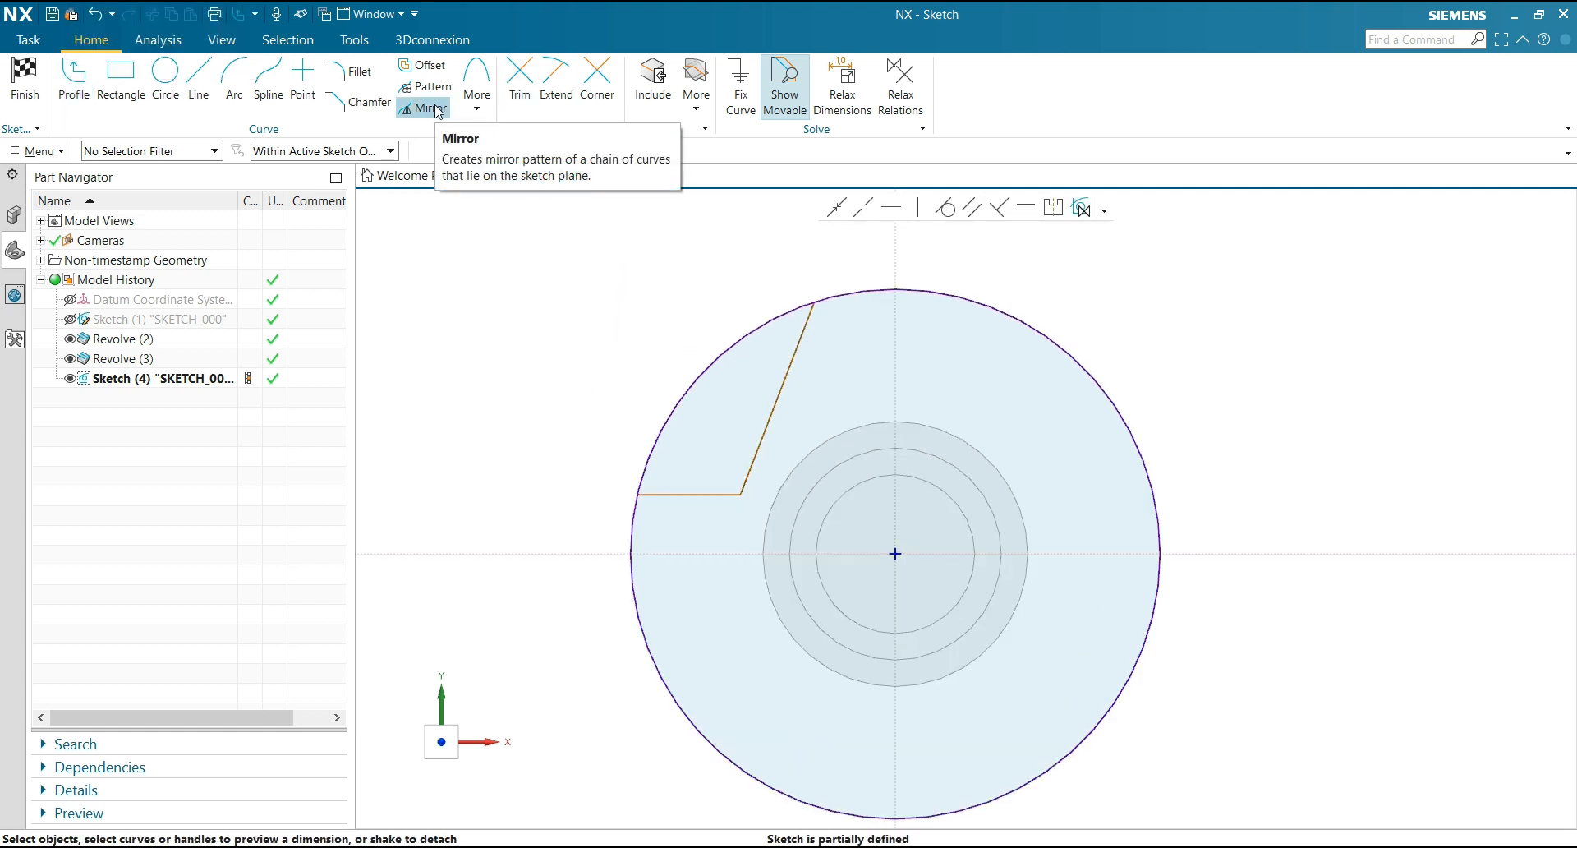
{"action": "left_click", "coordinate": [689, 493]}
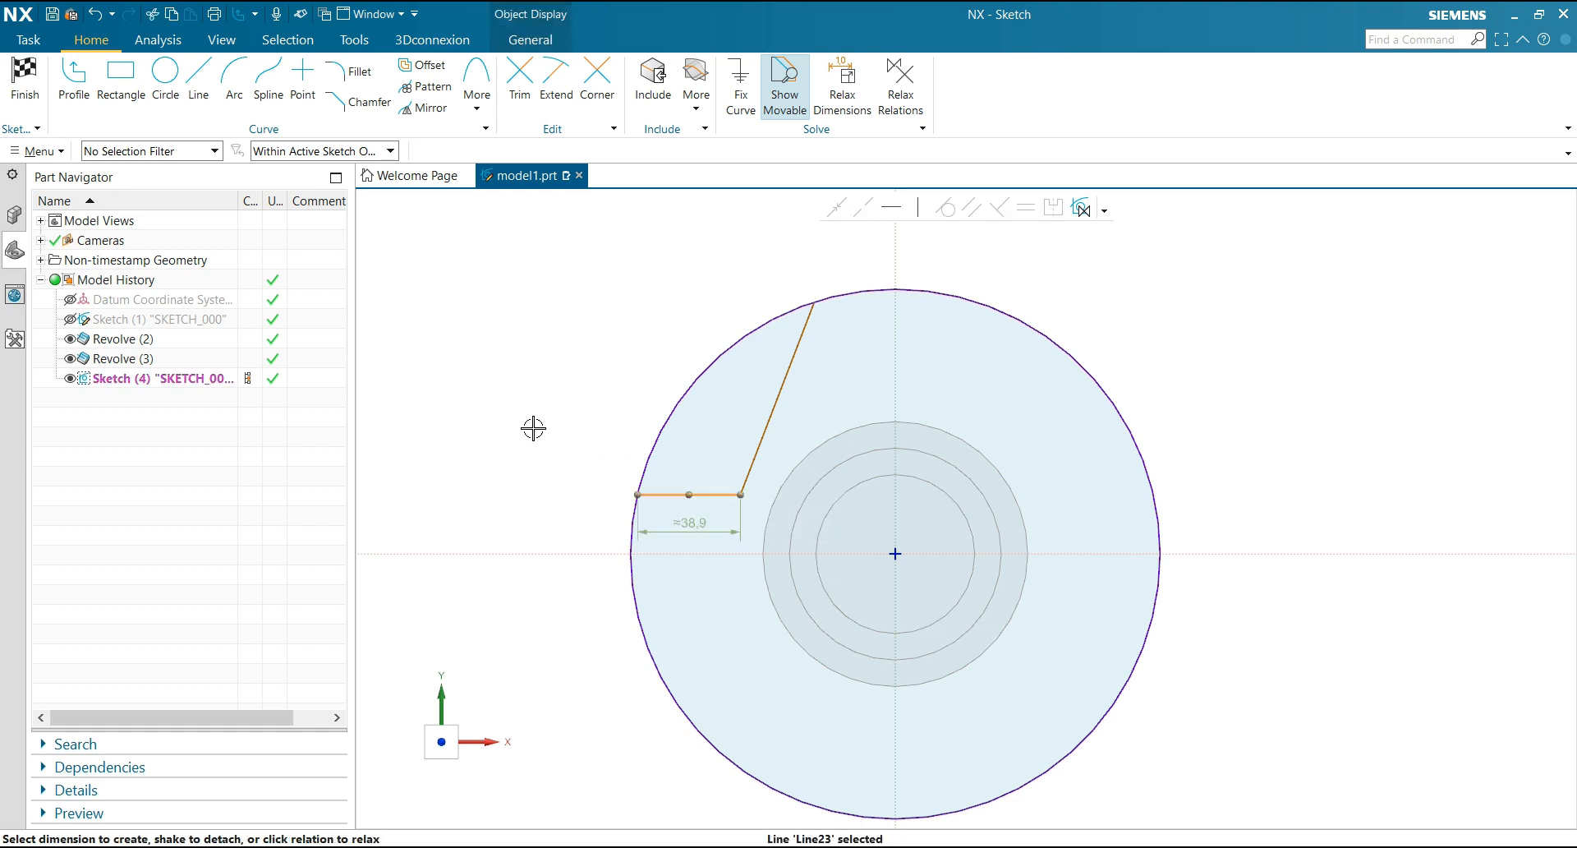
{"action": "left_click", "coordinate": [768, 274]}
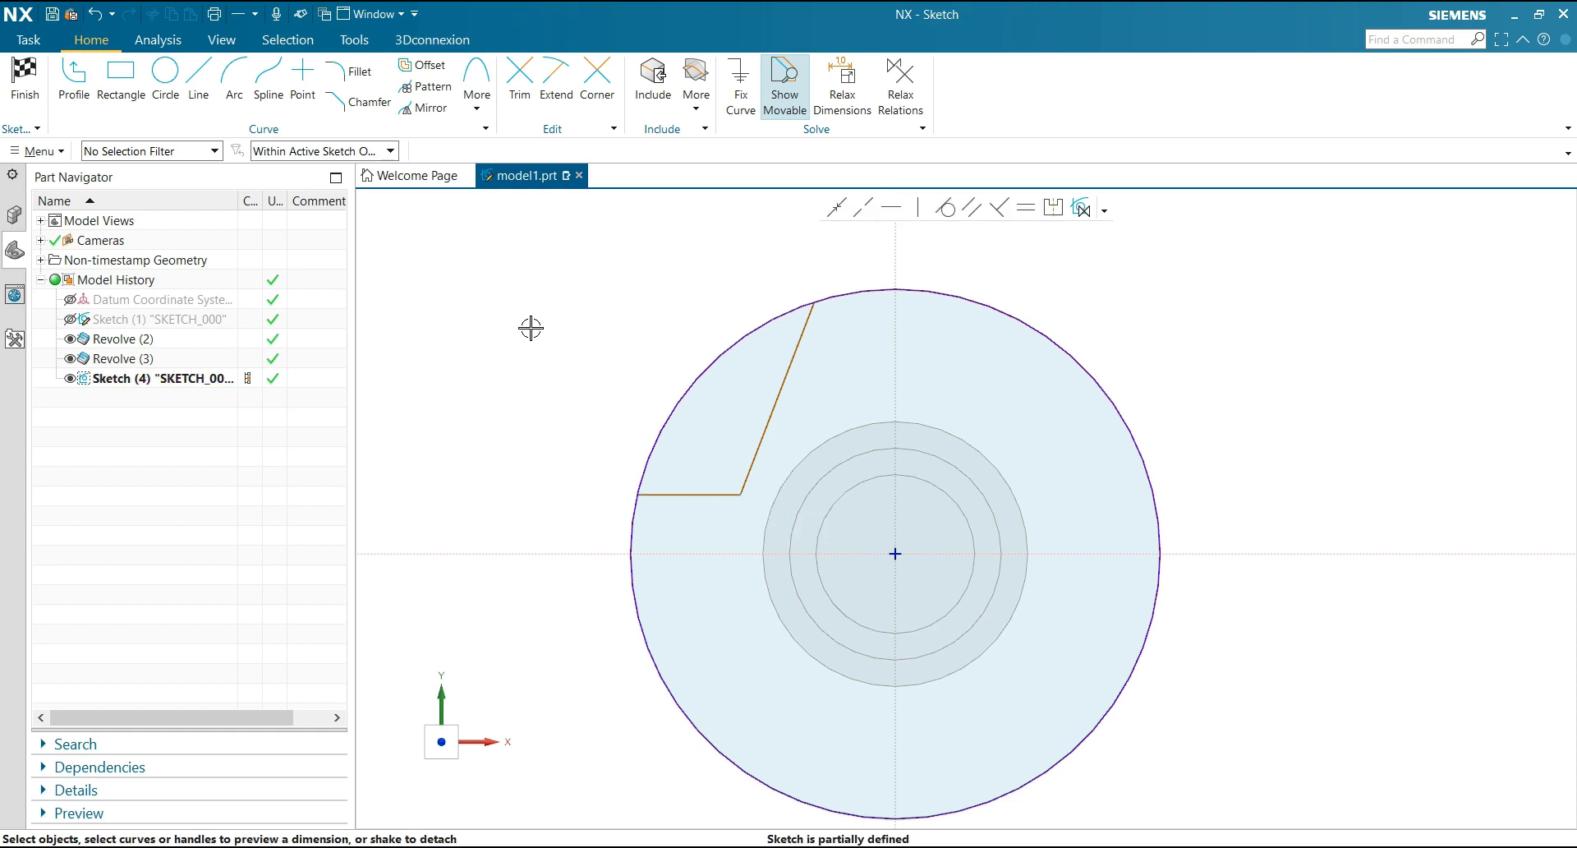
{"action": "left_click", "coordinate": [425, 107]}
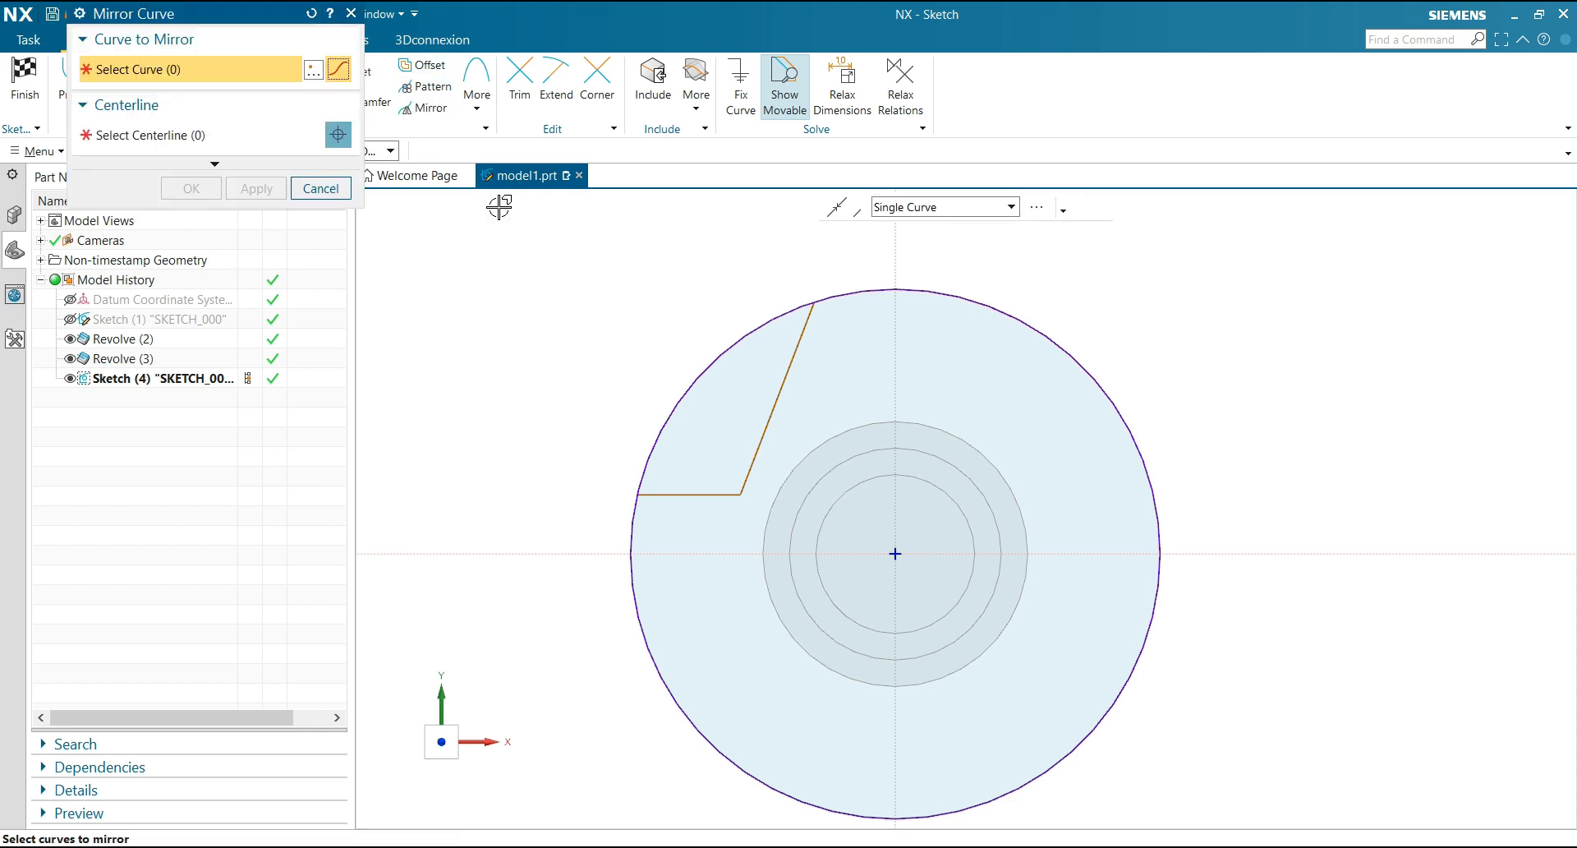
{"action": "left_click", "coordinate": [794, 346]}
{"action": "left_click", "coordinate": [704, 493]}
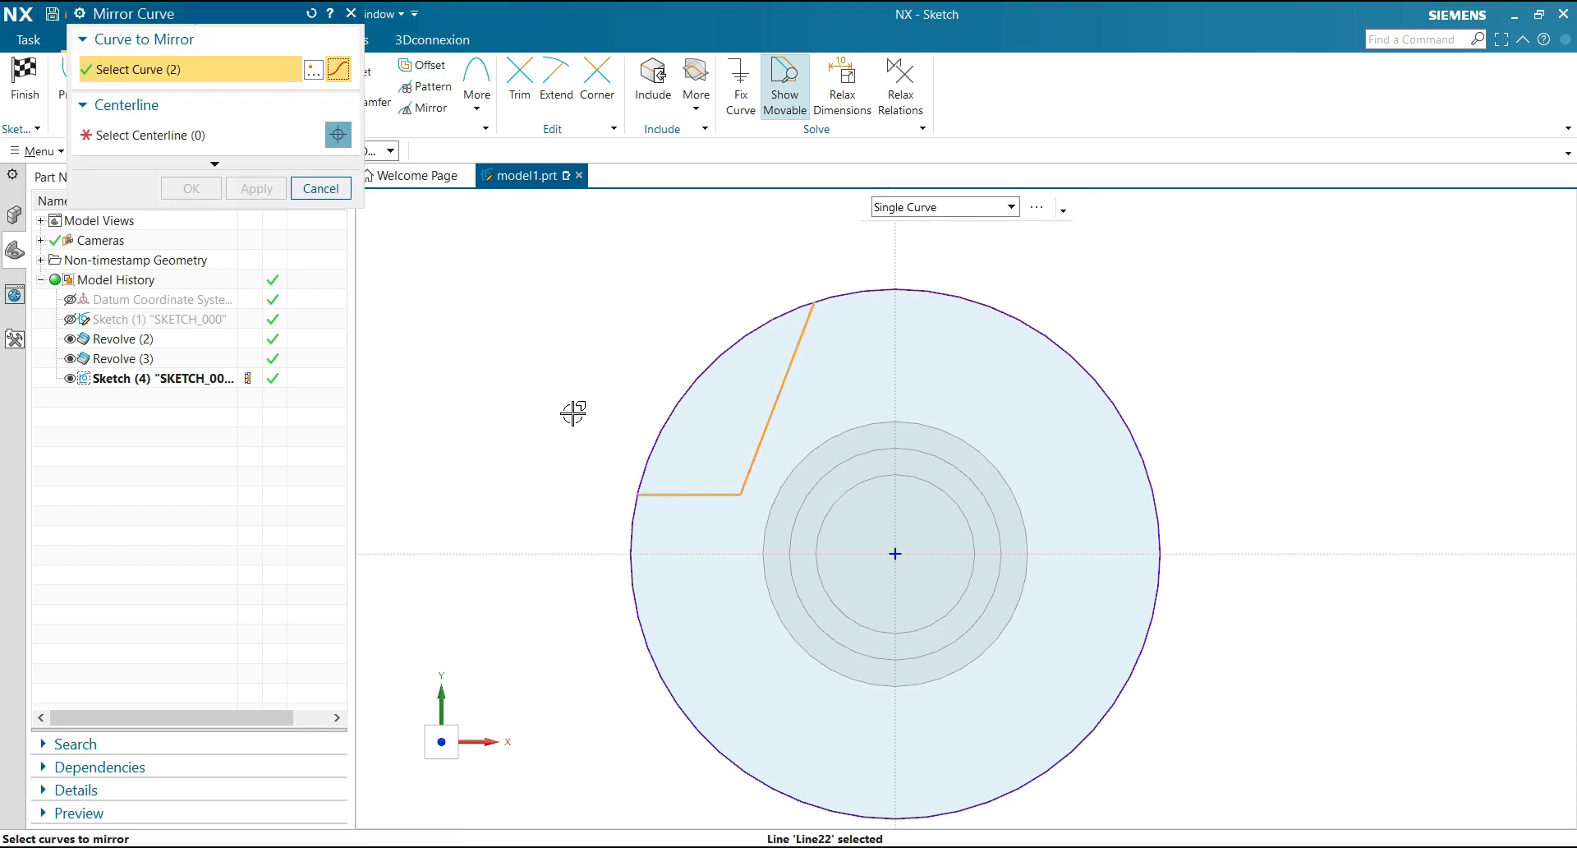
{"action": "left_click", "coordinate": [157, 143]}
{"action": "left_click", "coordinate": [895, 316]}
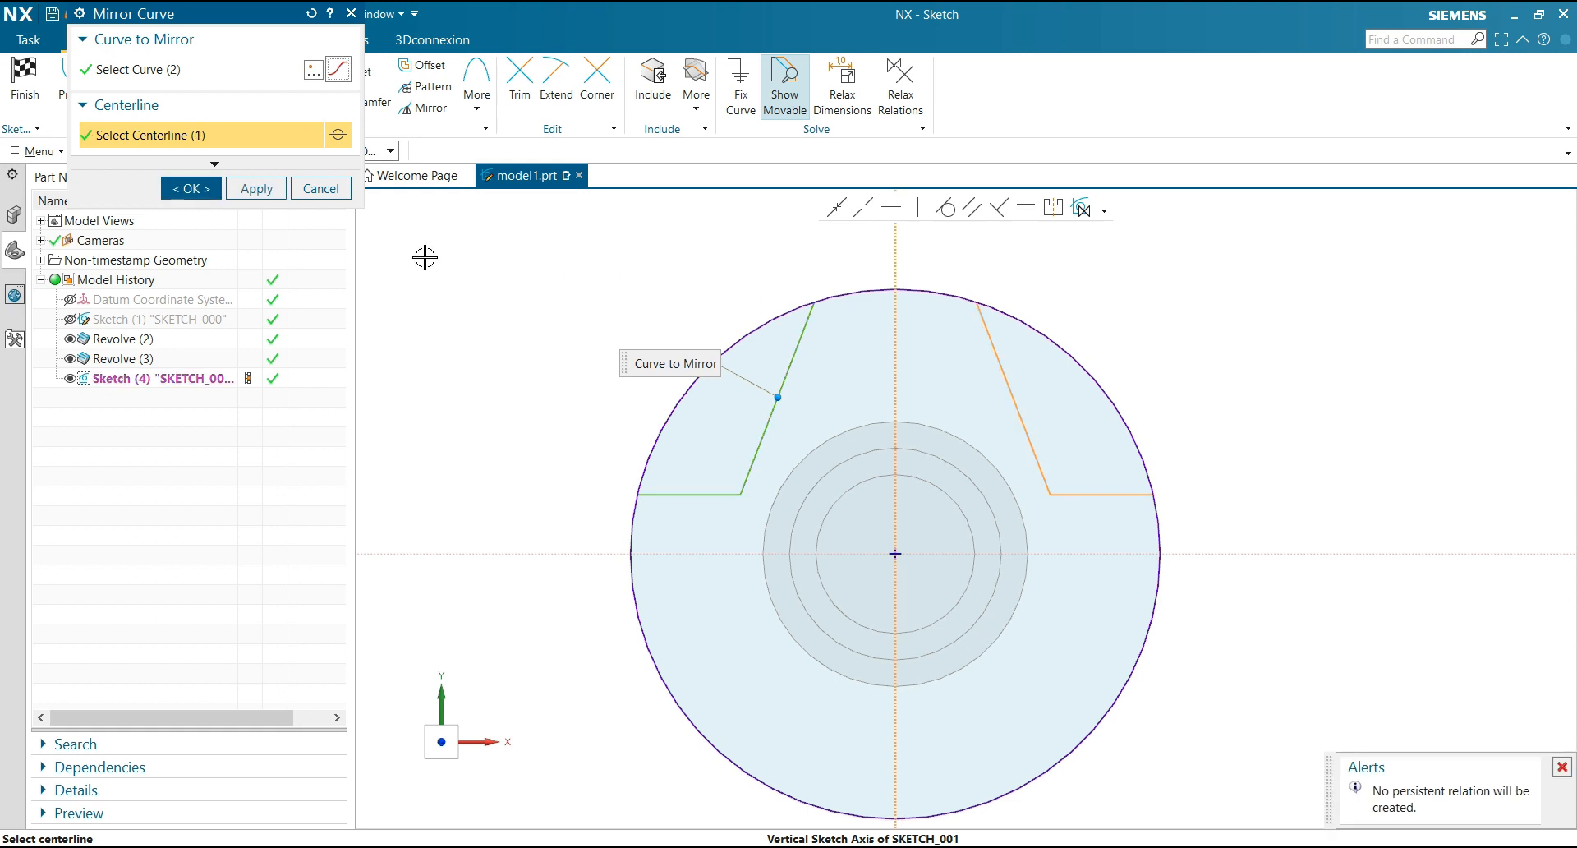
{"action": "middle_click", "coordinate": [425, 249]}
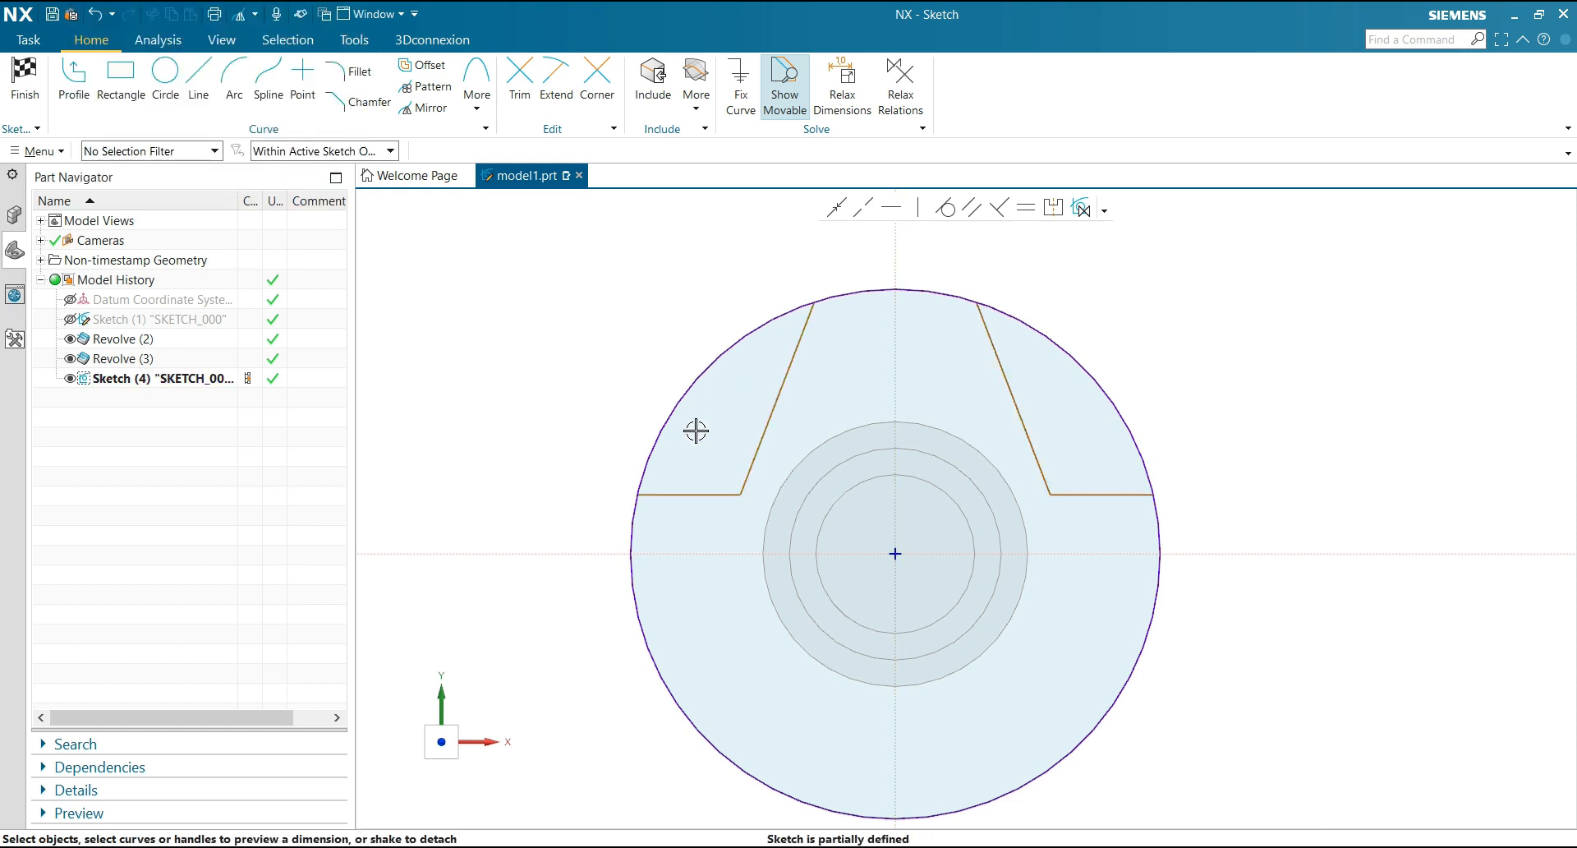
Dimension the horizontal distance between the two slanted lines' upper endpoints on the circle as 40 mm
{"action": "scroll", "coordinate": [696, 431], "scroll_direction": "down", "scroll_amount": 1}
{"action": "scroll", "coordinate": [771, 267], "scroll_direction": "up", "scroll_amount": 1}
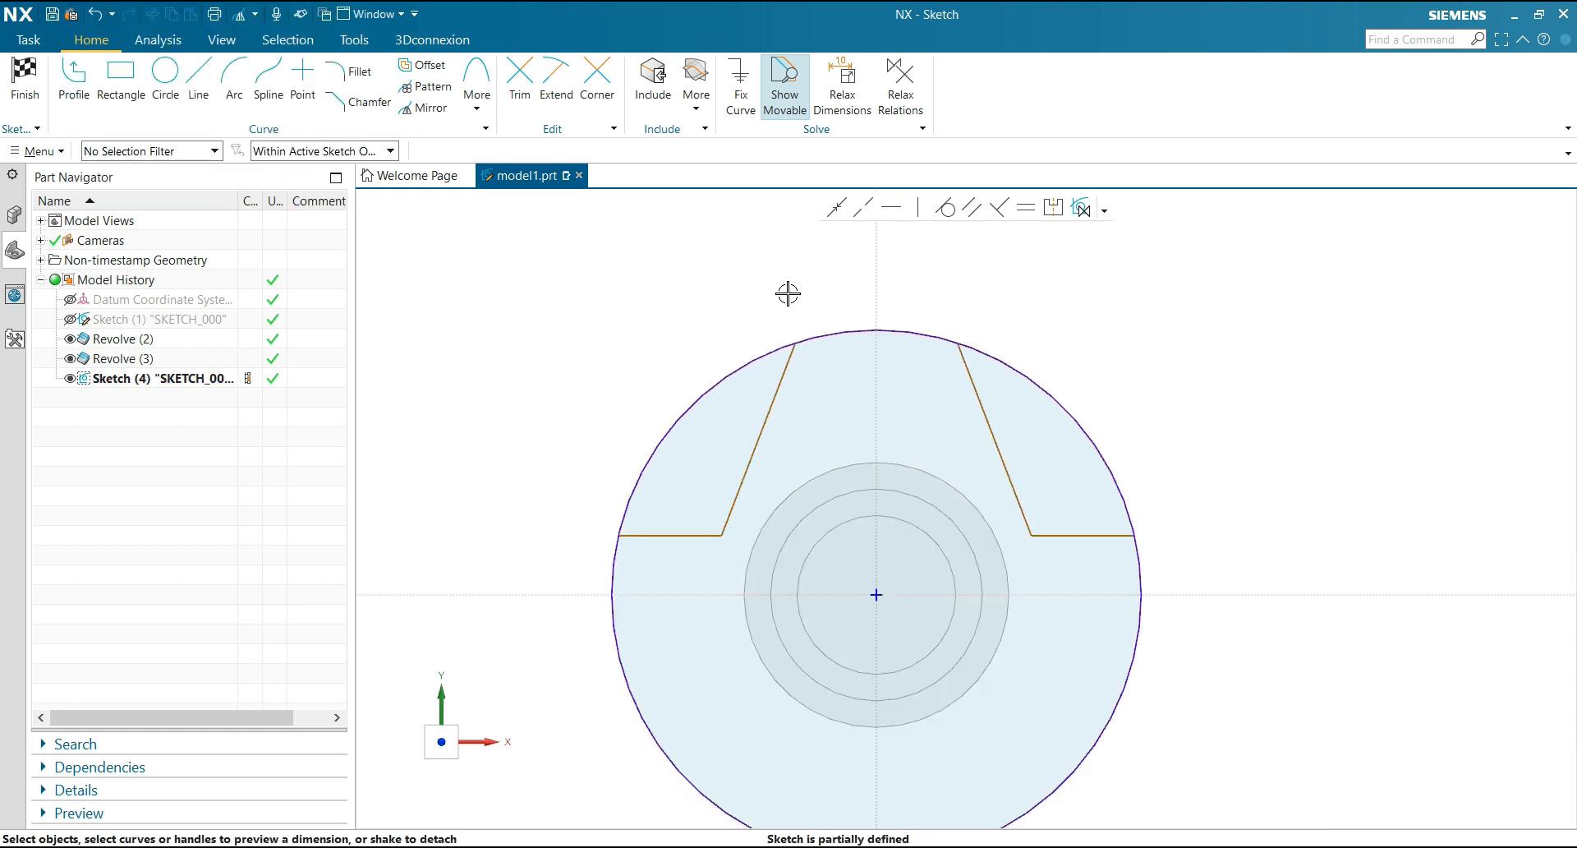
{"action": "left_click", "coordinate": [793, 341]}
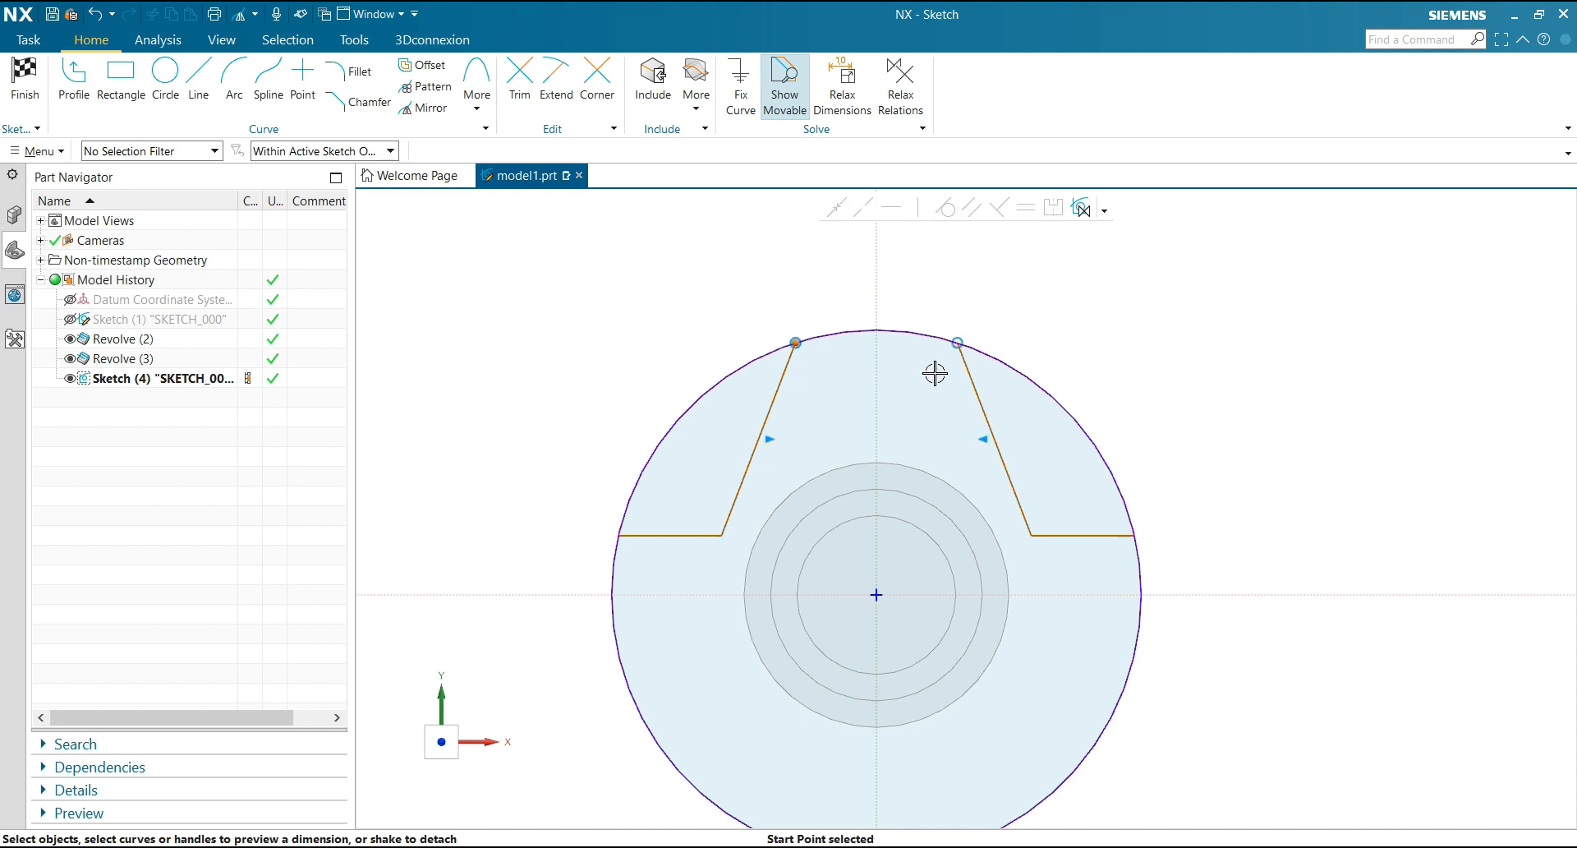
{"action": "left_click", "coordinate": [958, 343]}
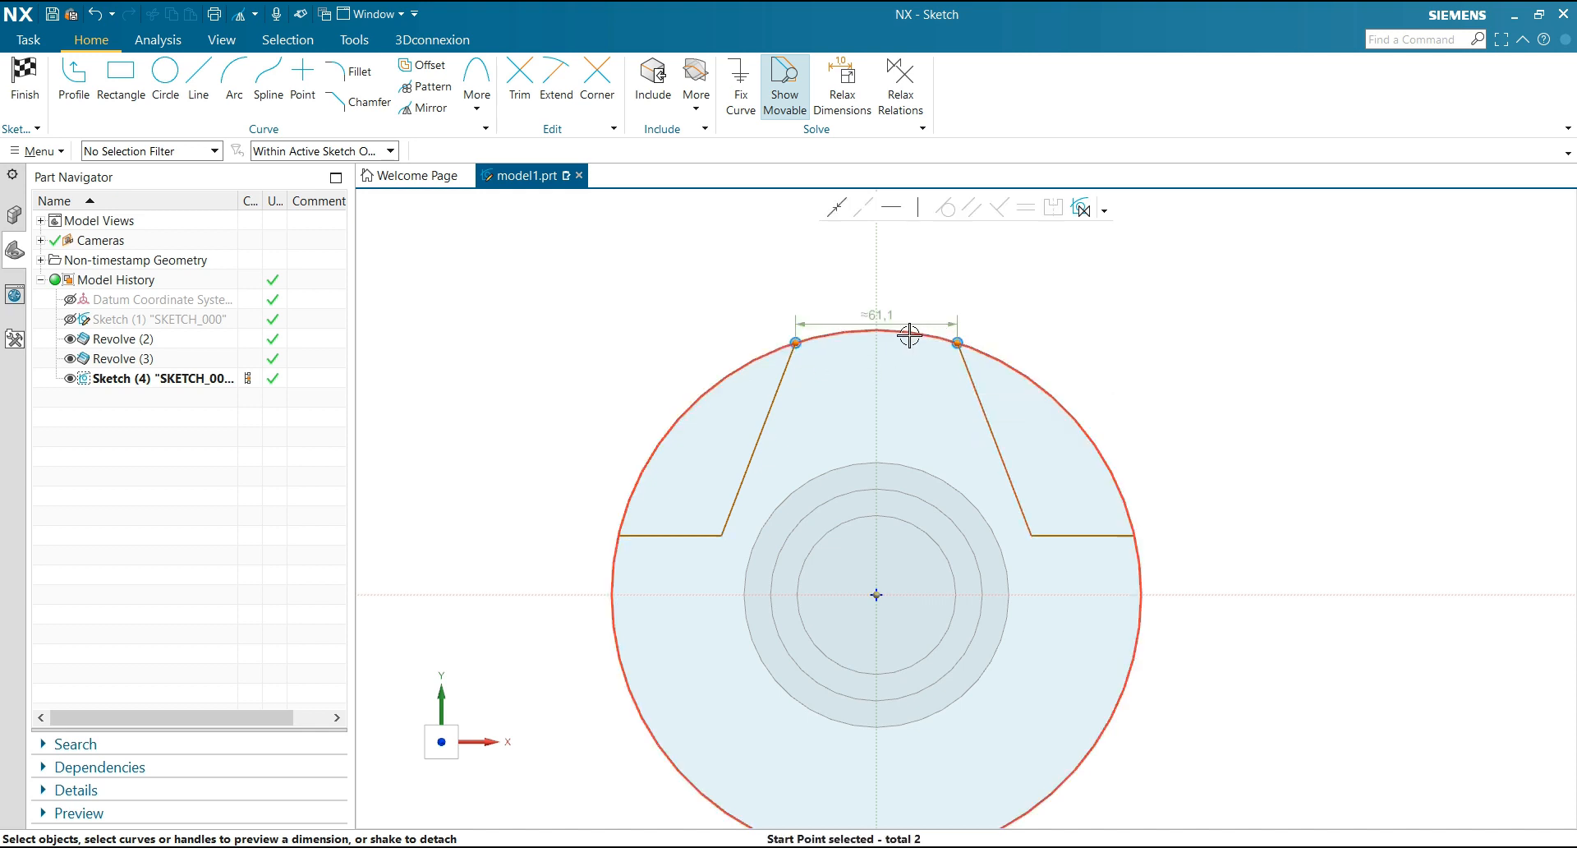
{"action": "left_click_drag", "start_coordinate": [895, 320], "coordinate": [897, 275]}
{"action": "left_click", "coordinate": [897, 275]}
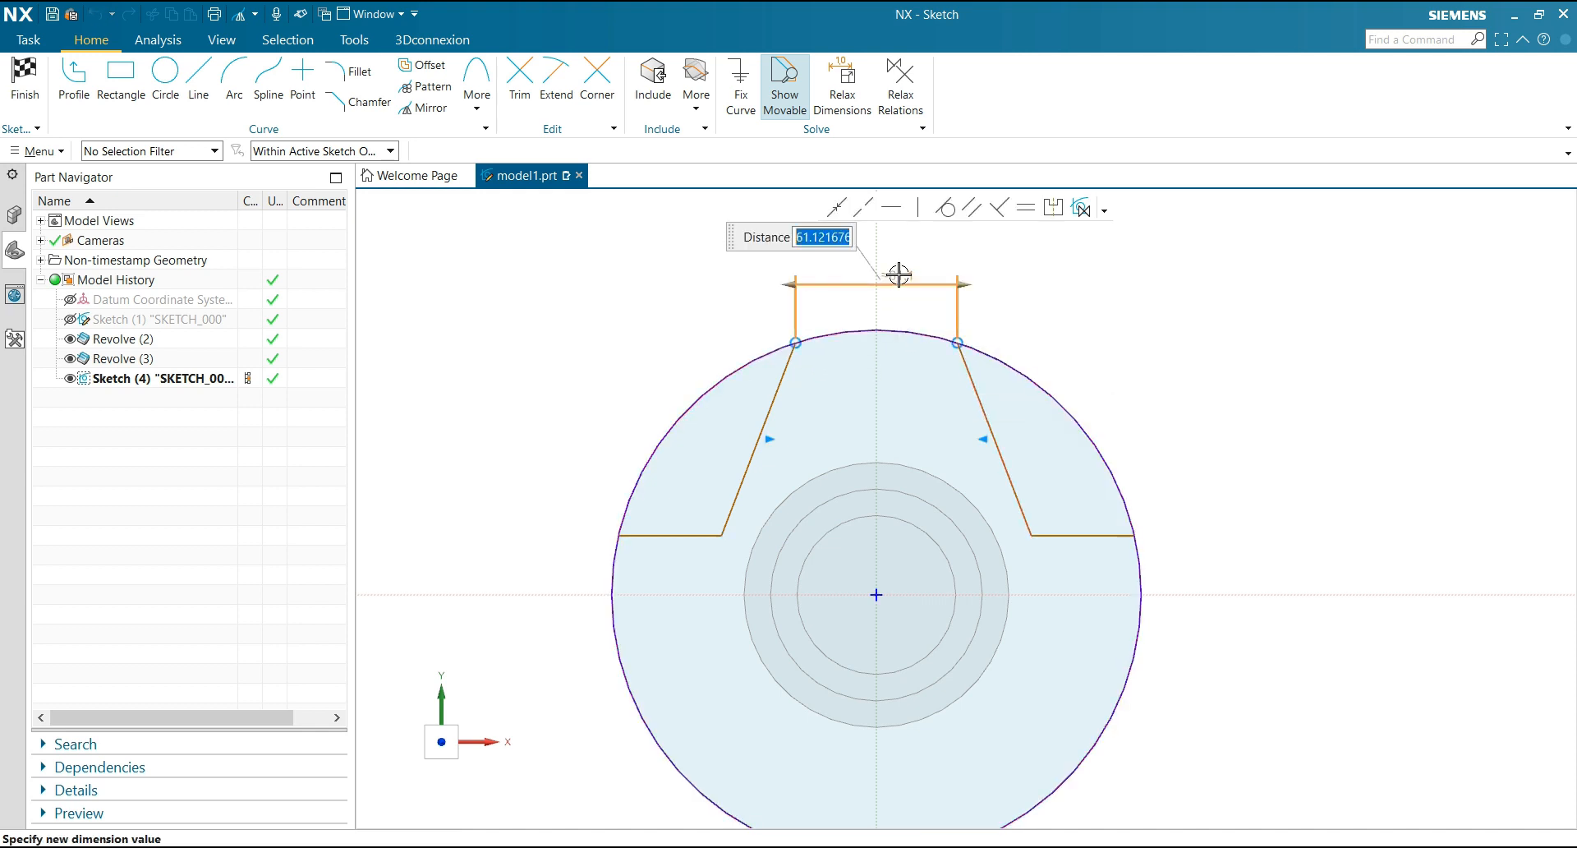
{"action": "type", "text": "40"}
{"action": "key", "text": "Return"}
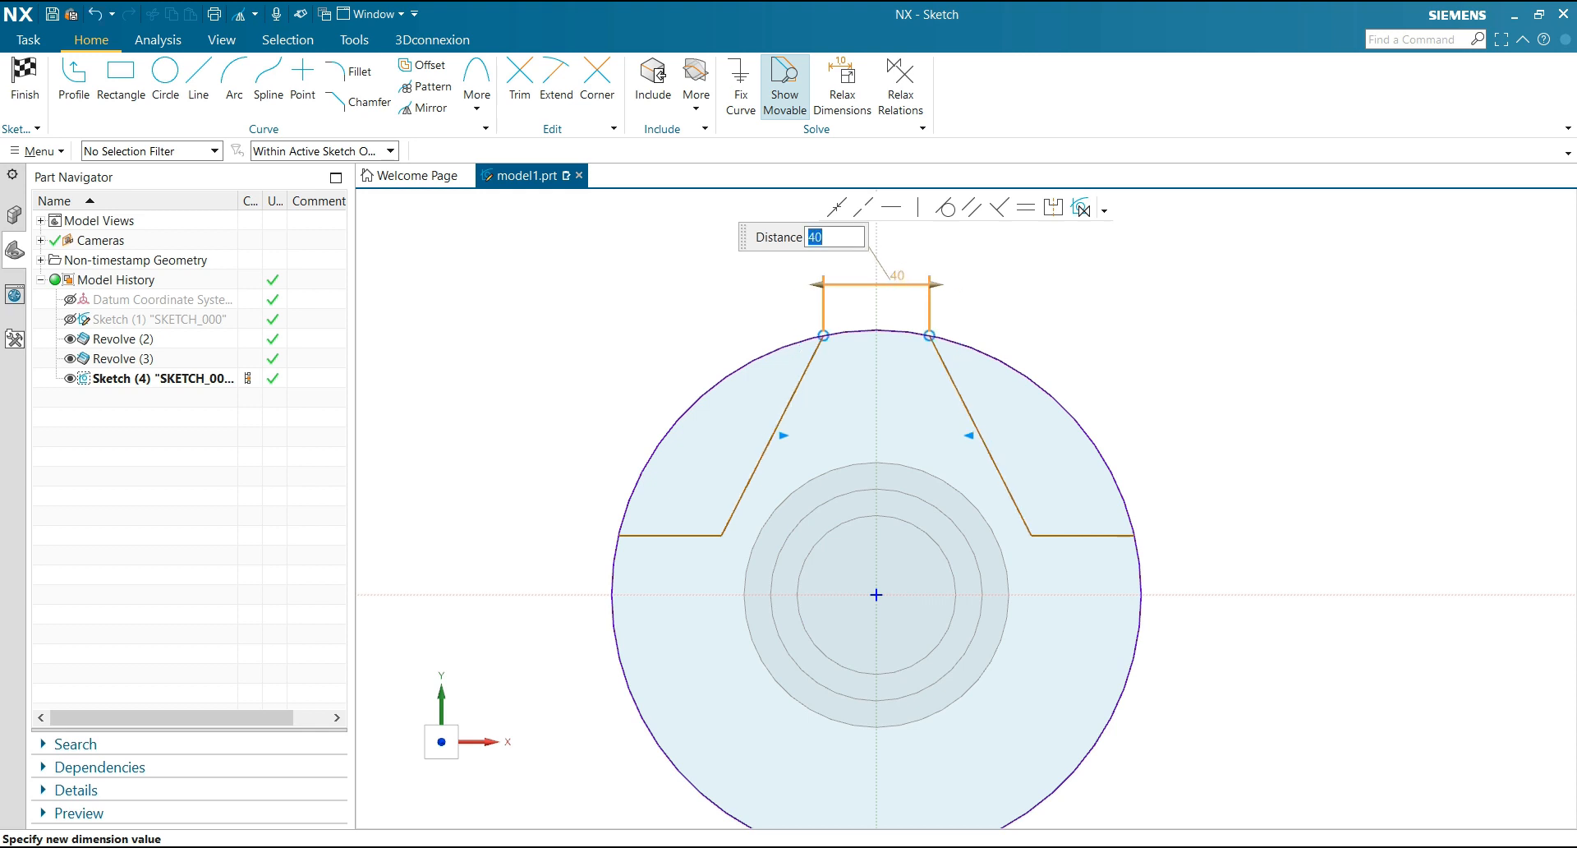
{"action": "left_click", "coordinate": [770, 304]}
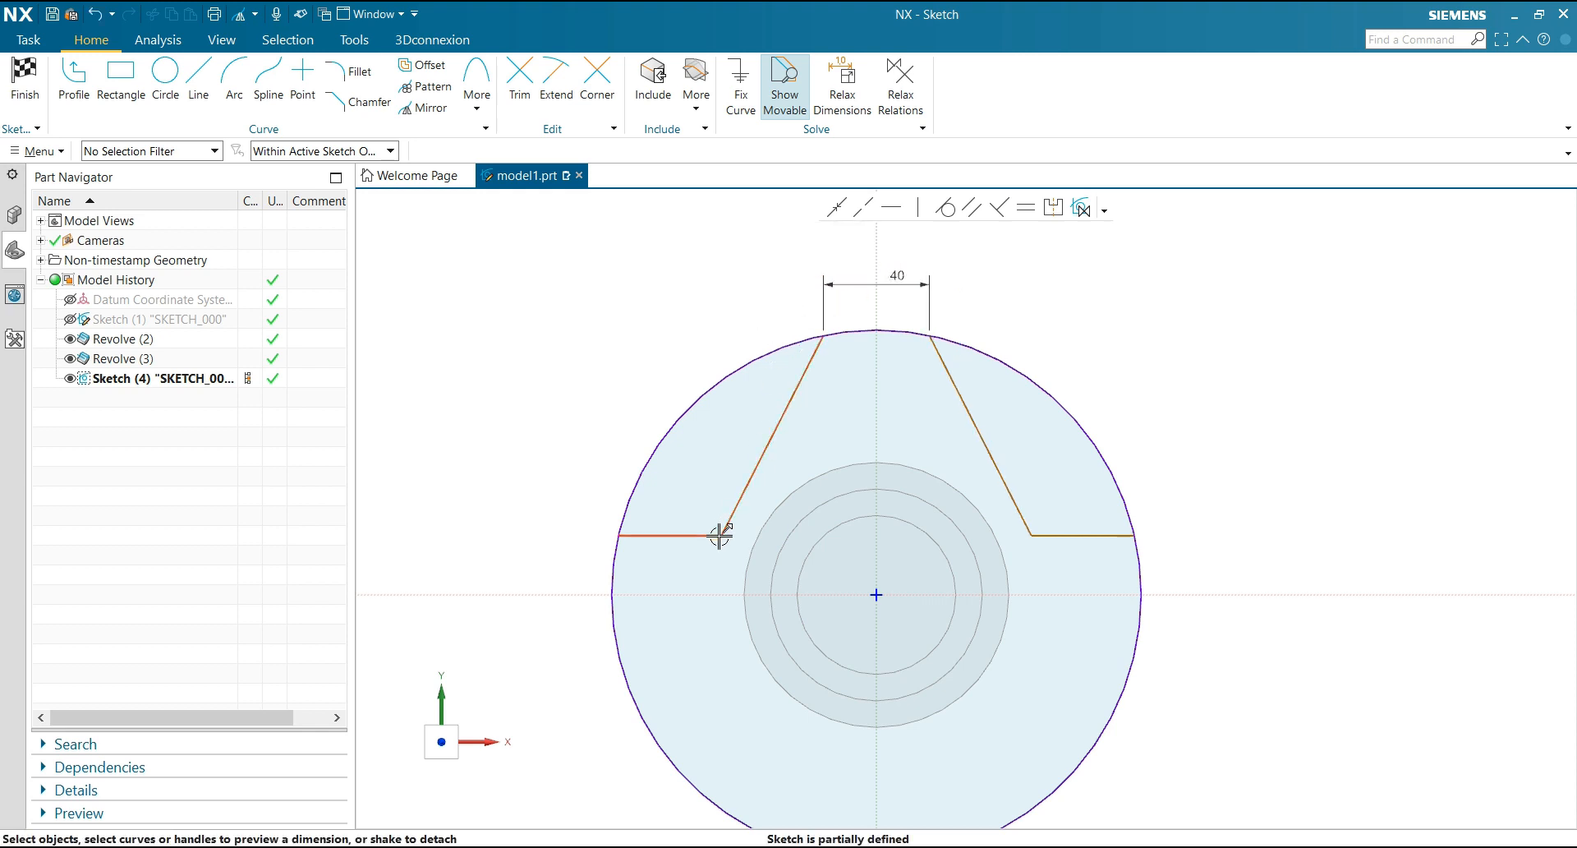
Dimension the distance between the two notches' inner corners as 120 mm, placing the dimension above the 40 mm one
{"action": "left_click_drag", "start_coordinate": [722, 534], "coordinate": [1036, 534]}
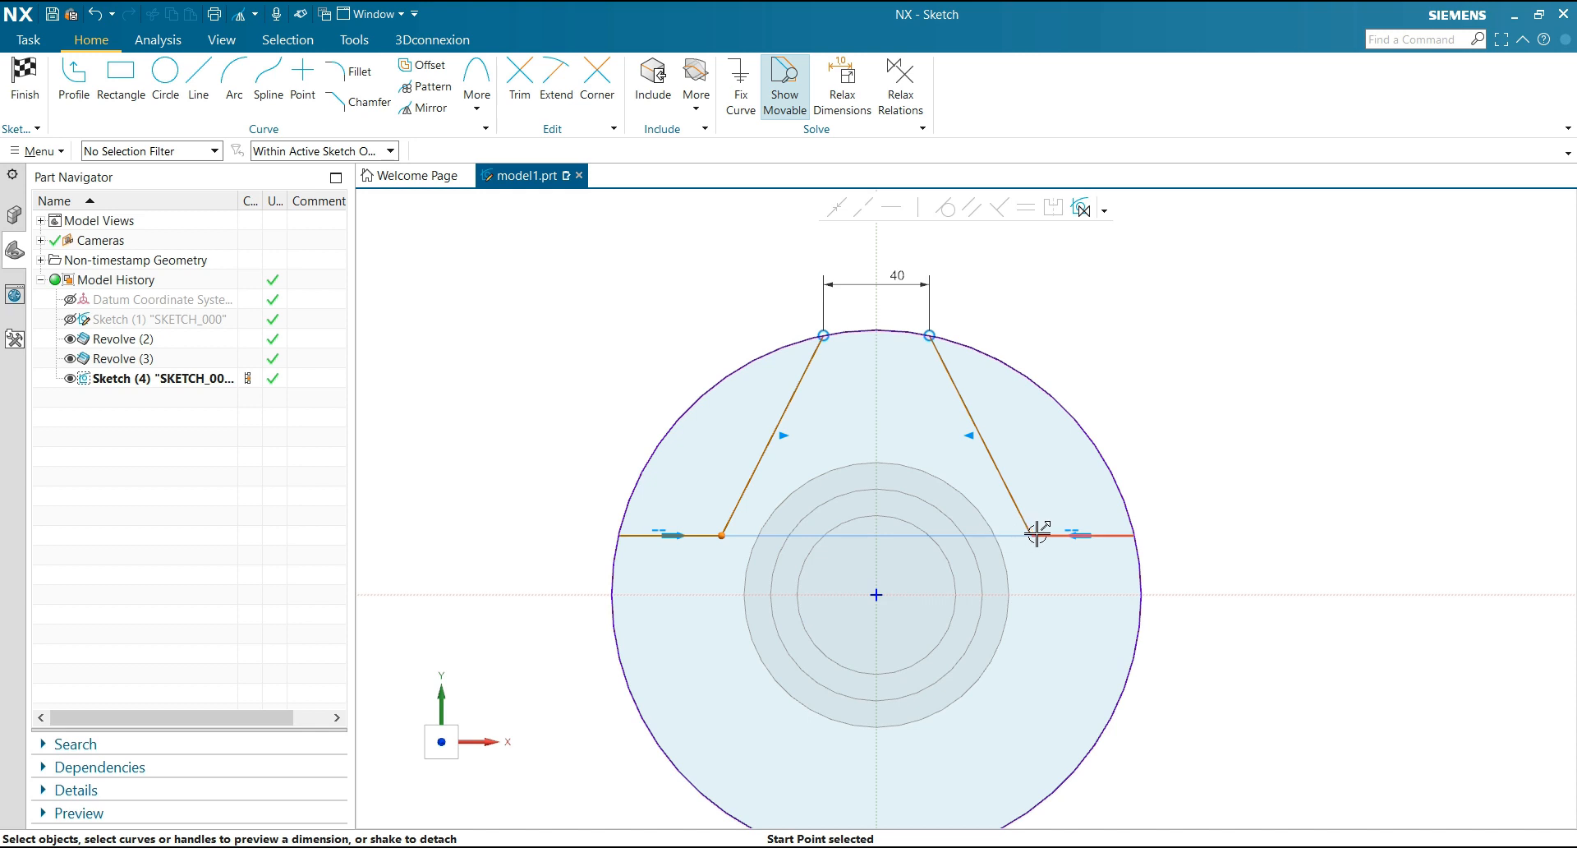
{"action": "left_click", "coordinate": [1033, 535]}
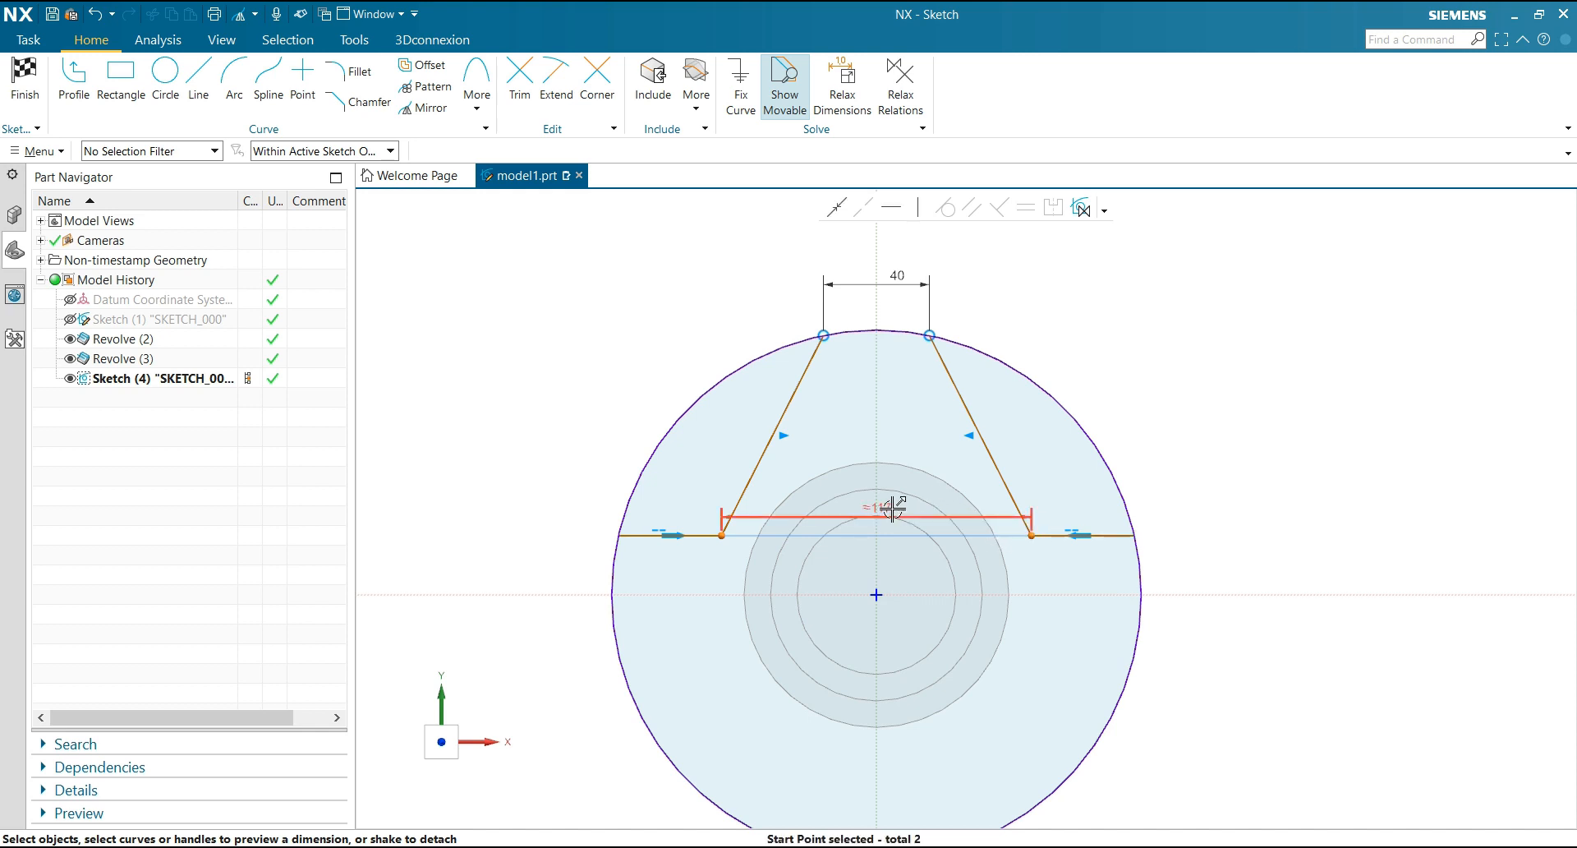
{"action": "left_click", "coordinate": [887, 241]}
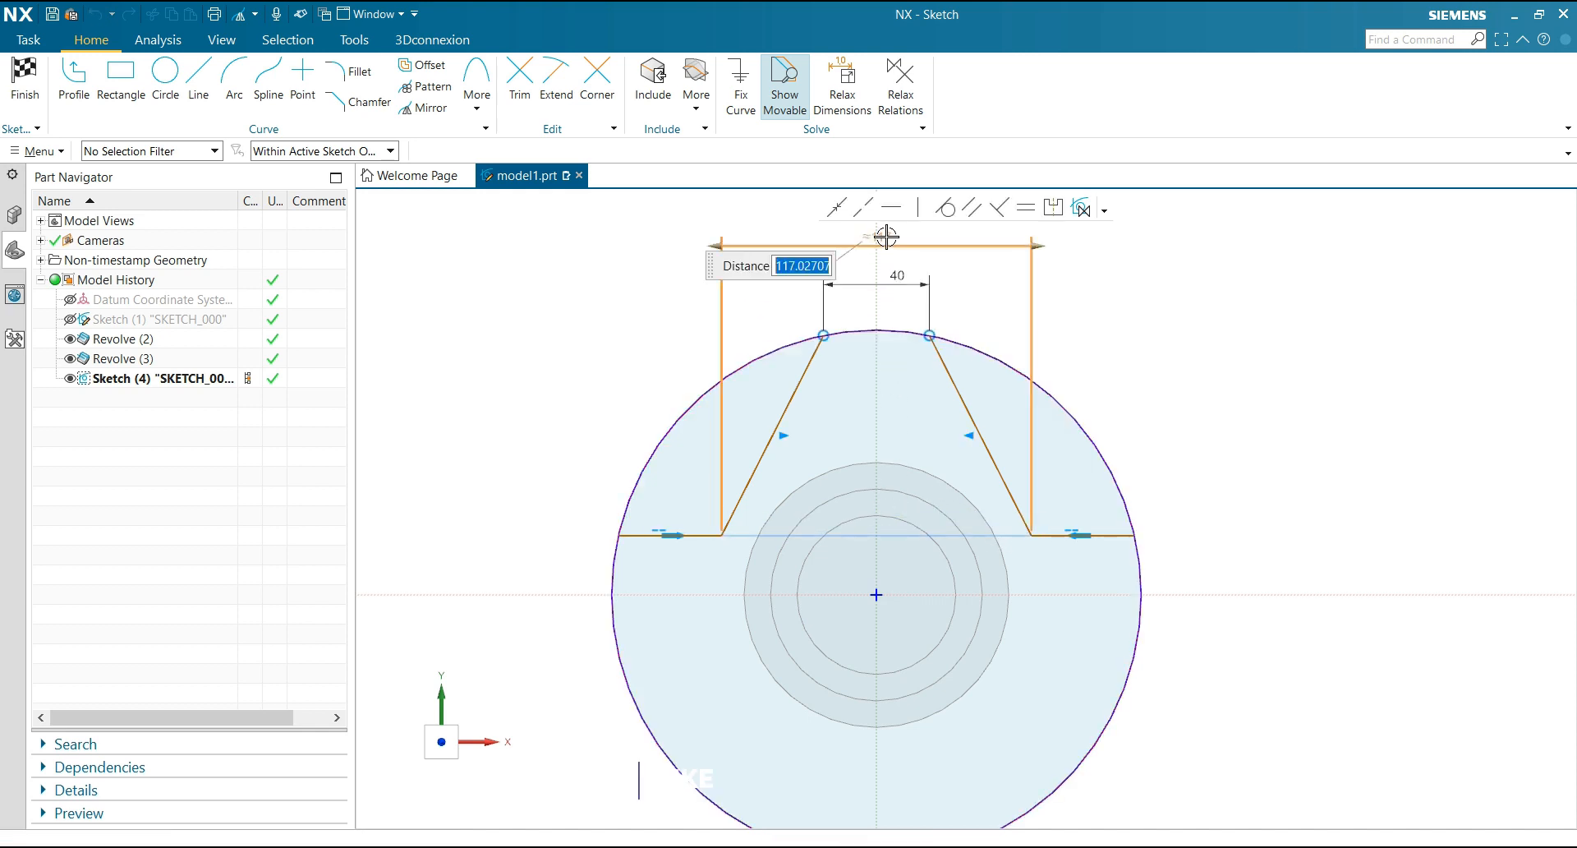
{"action": "type", "text": "120"}
{"action": "key", "text": "Return"}
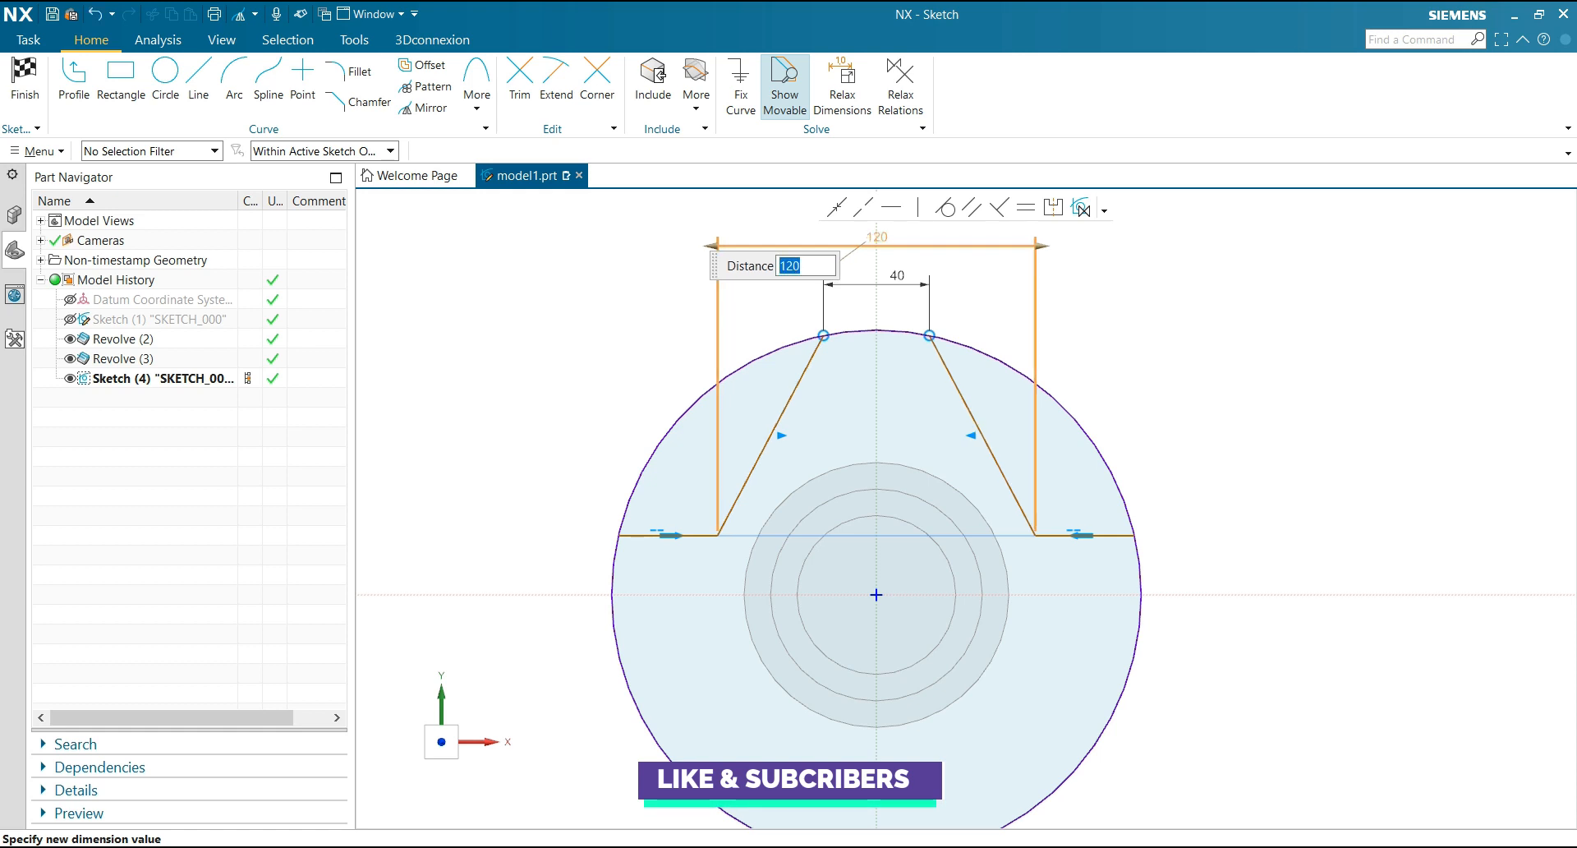
{"action": "left_click", "coordinate": [1112, 282]}
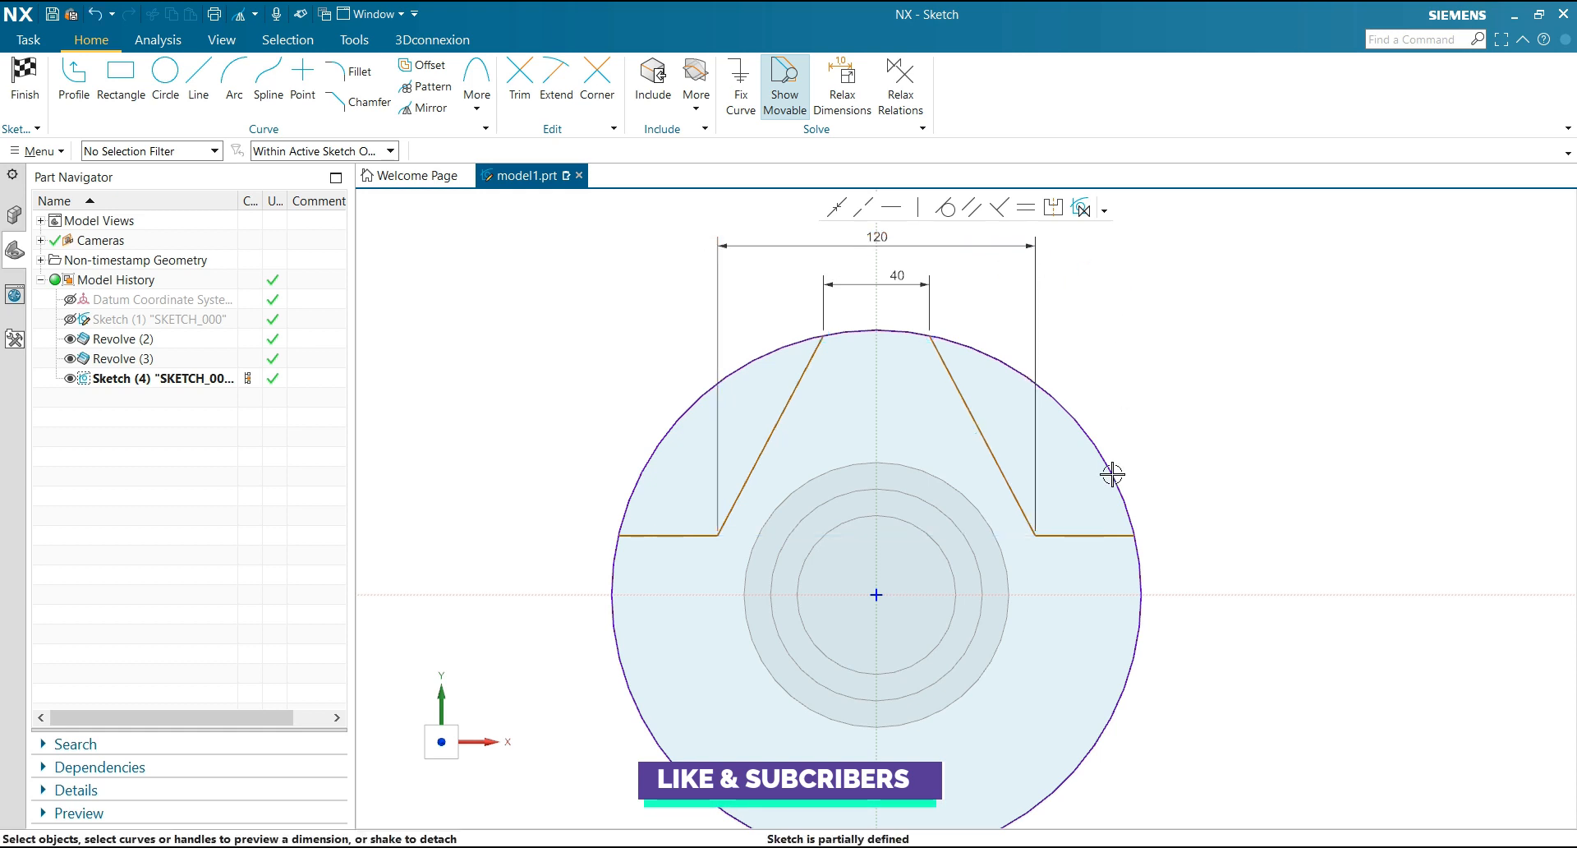
Dimension the right notch's horizontal line at 12 mm above the horizontal sketch axis
{"action": "left_click", "coordinate": [1154, 560]}
{"action": "left_click", "coordinate": [1101, 592]}
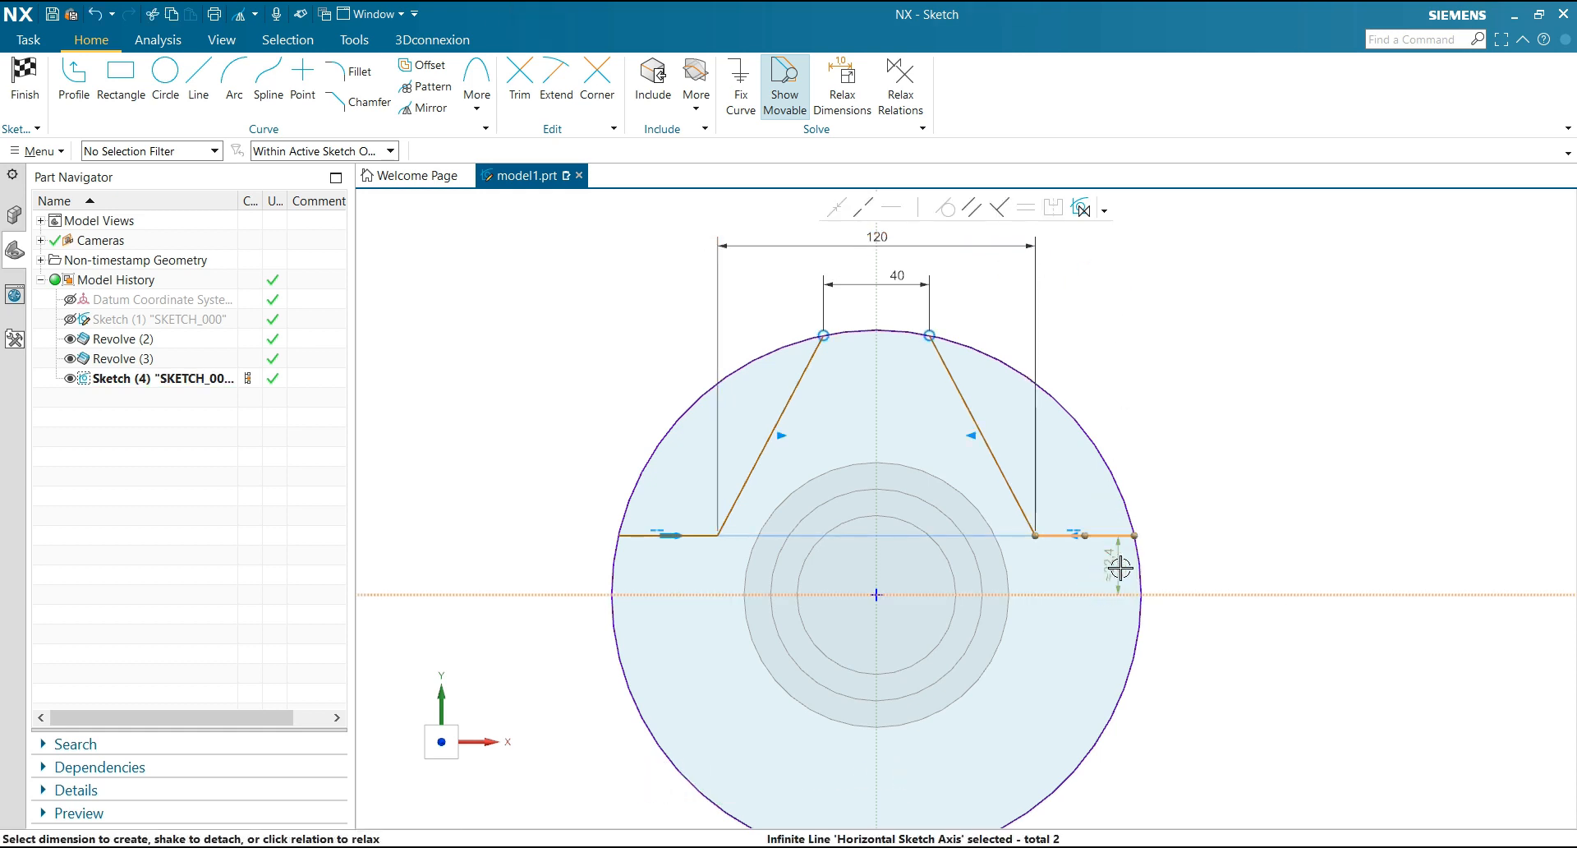
{"action": "left_click", "coordinate": [1202, 567]}
{"action": "type", "text": "1"}
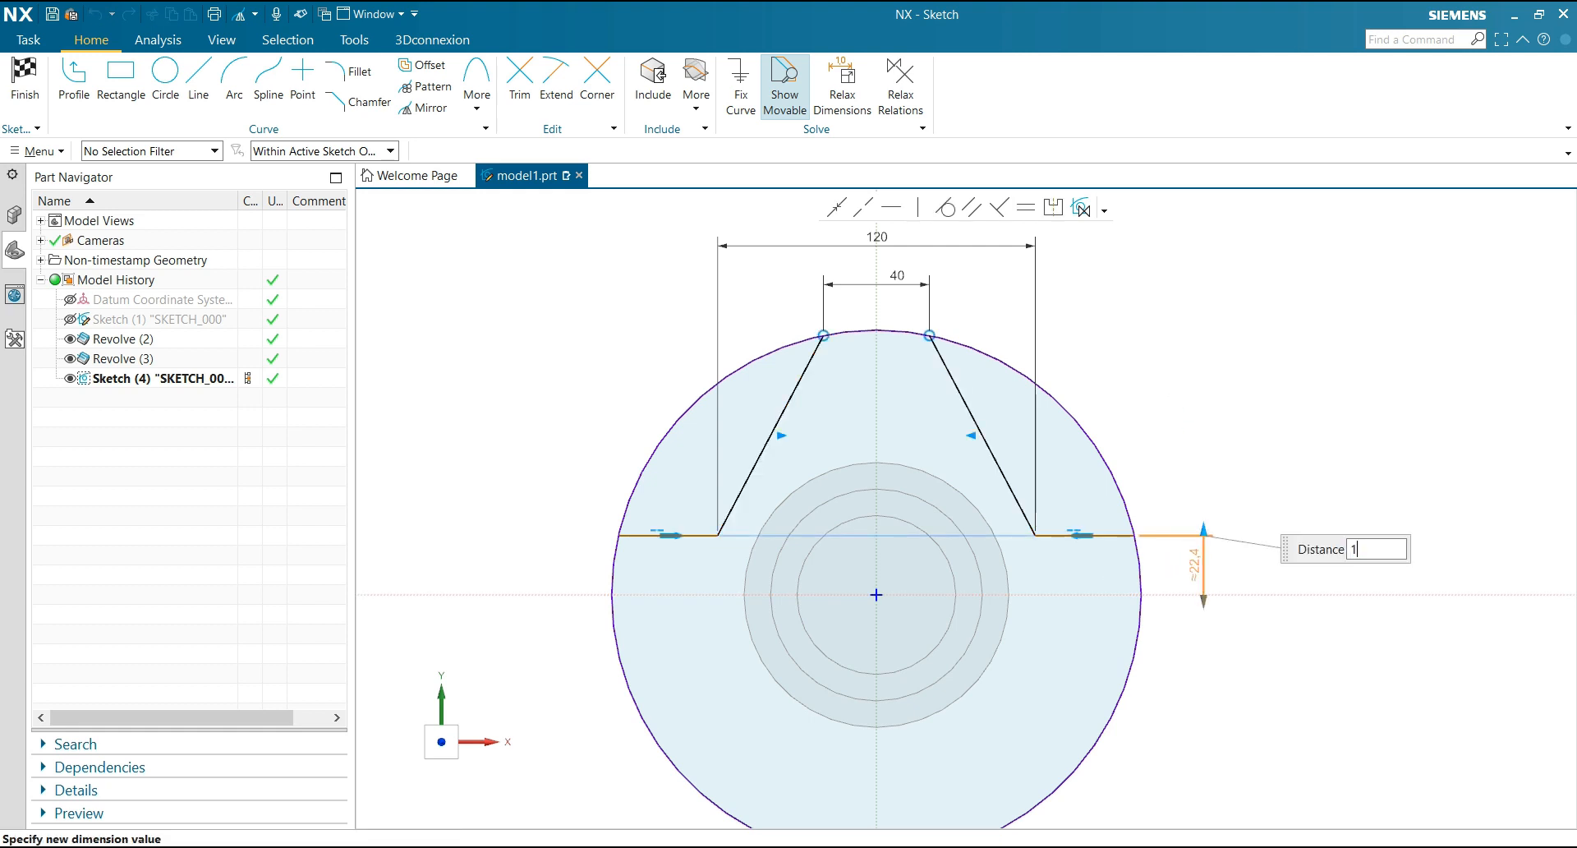
{"action": "type", "text": "2"}
{"action": "key", "text": "Return"}
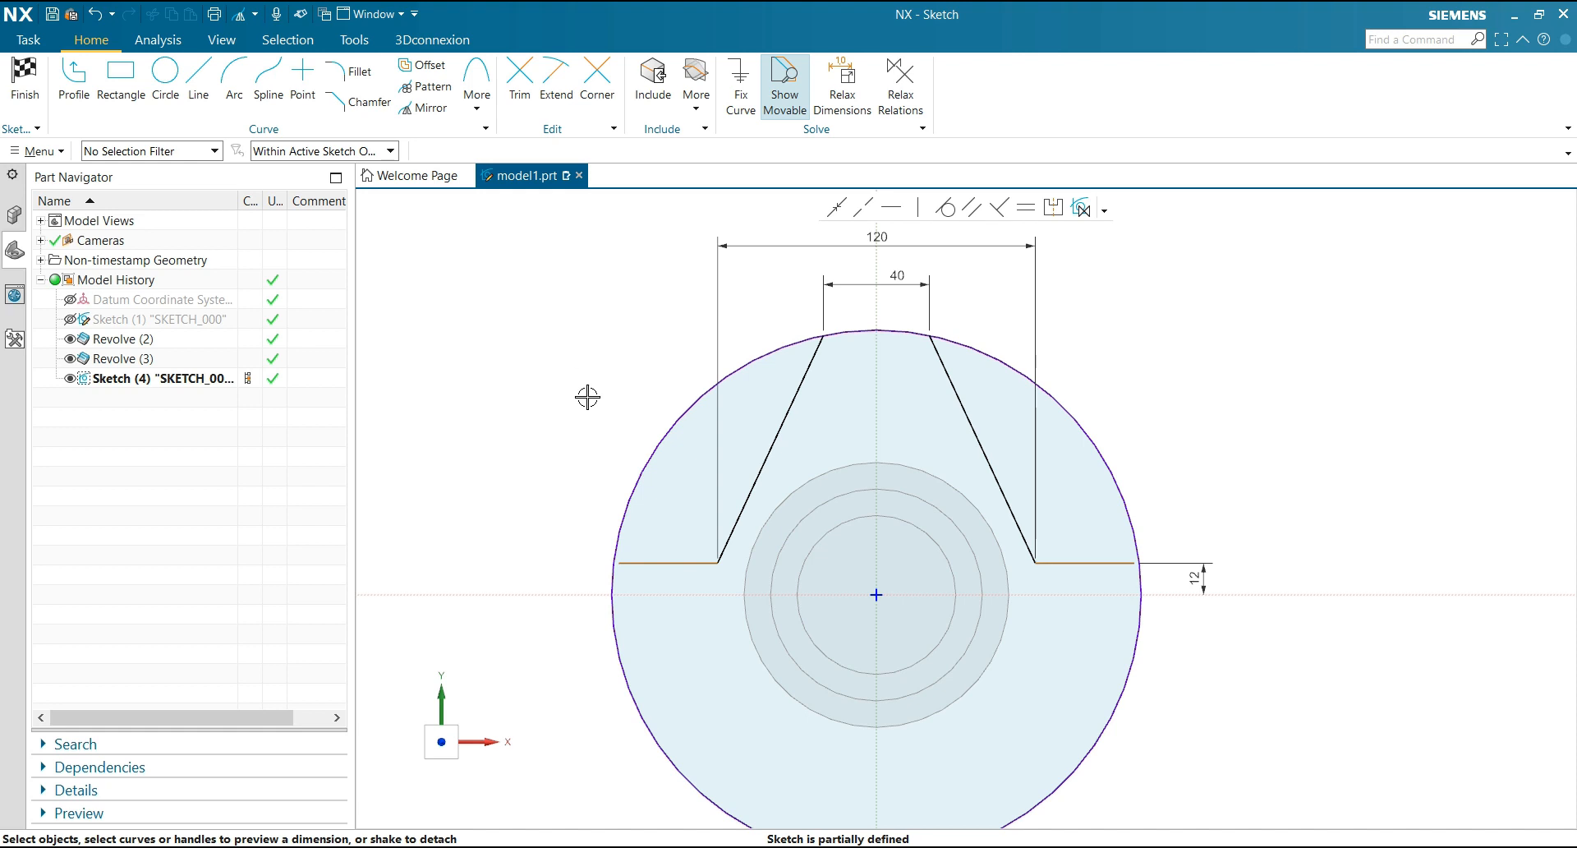
Make the left horizontal line's outer endpoint coincident with the projected flange circle and finish the sketch
{"action": "left_click", "coordinate": [836, 207]}
{"action": "scroll", "coordinate": [563, 568], "scroll_direction": "up", "scroll_amount": 4}
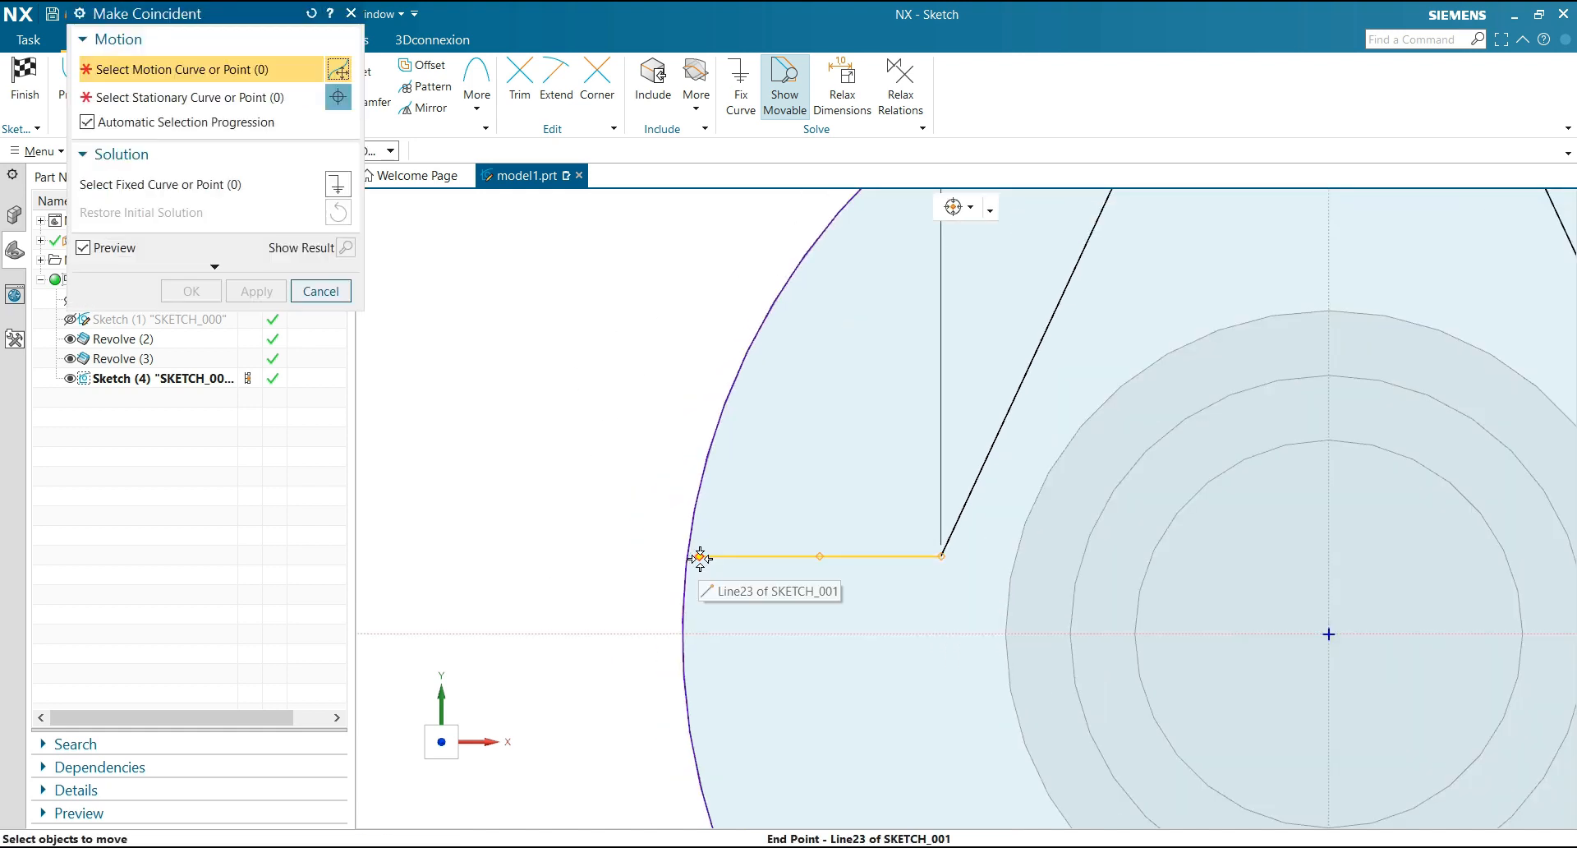
{"action": "left_click", "coordinate": [698, 555]}
{"action": "scroll", "coordinate": [569, 516], "scroll_direction": "down", "scroll_amount": 4}
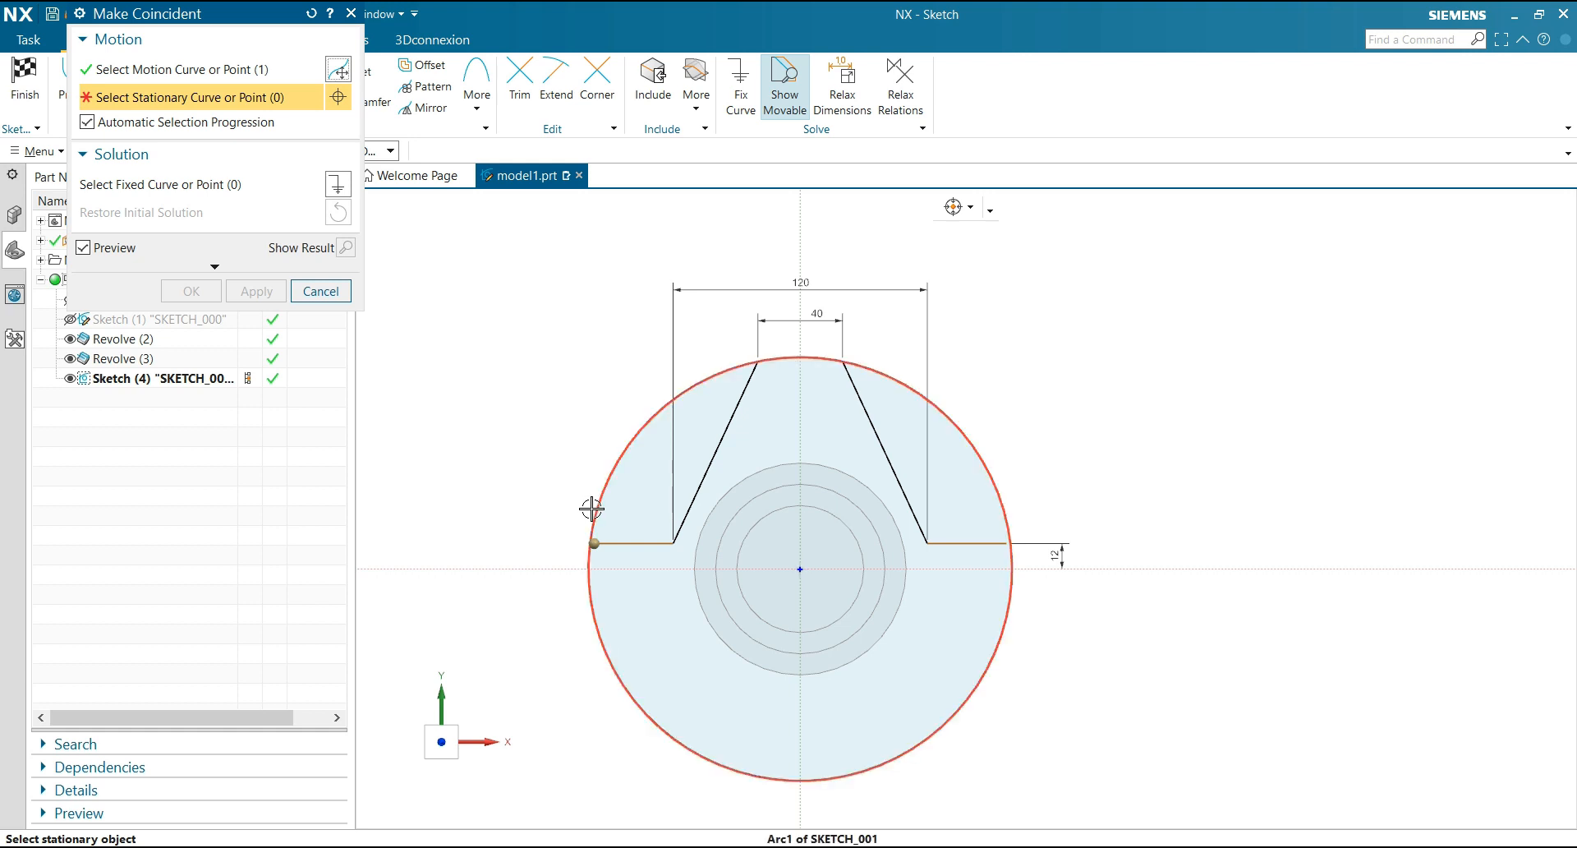
{"action": "left_click", "coordinate": [589, 527]}
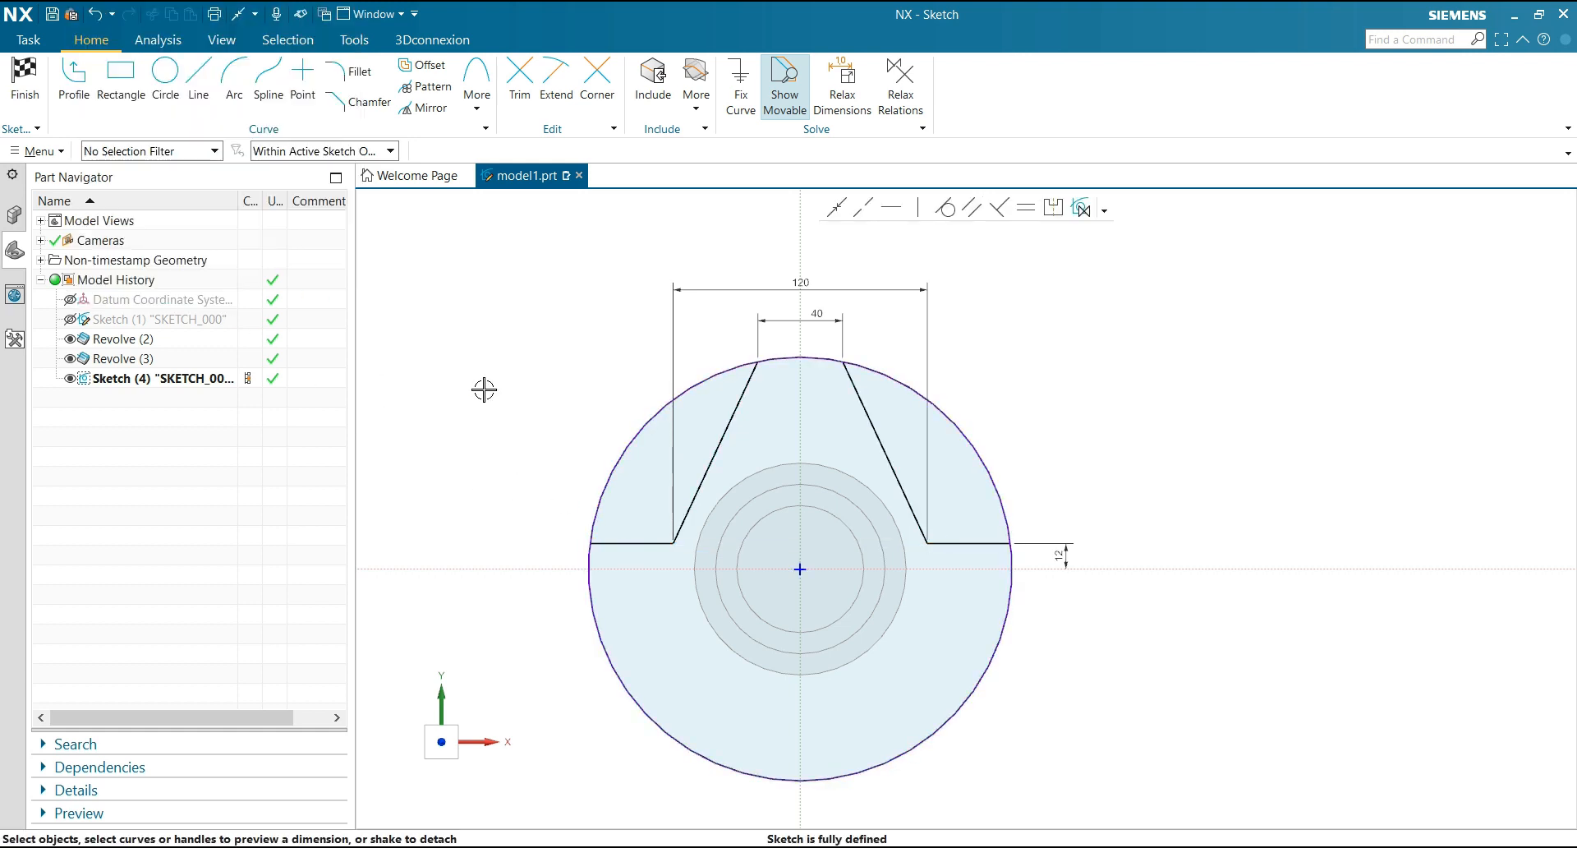
{"action": "scroll", "coordinate": [1038, 299], "scroll_direction": "down", "scroll_amount": 1}
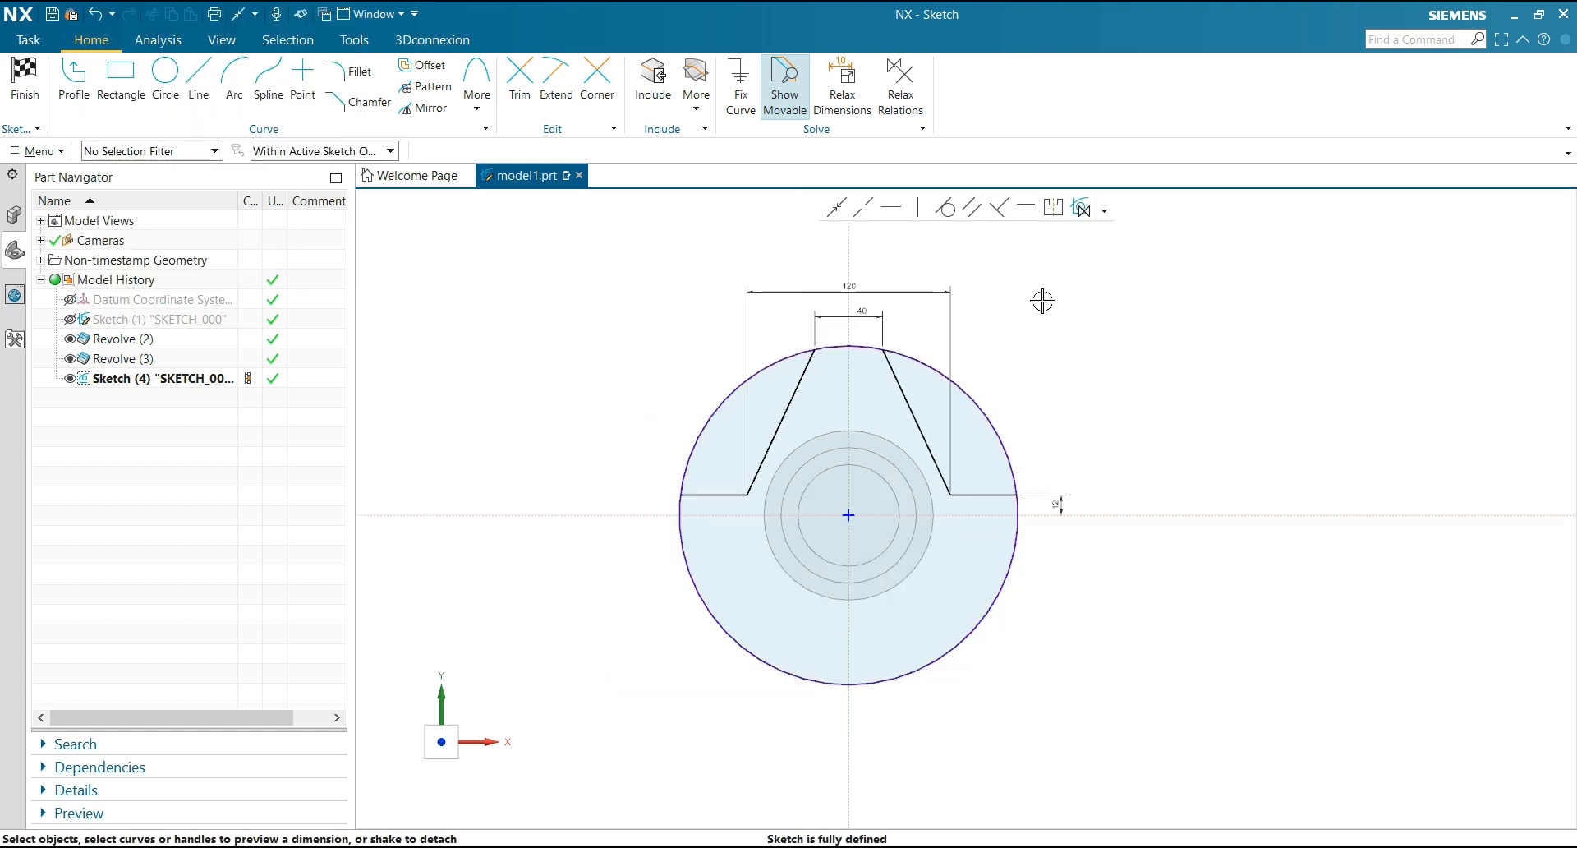
{"action": "left_click", "coordinate": [45, 100]}
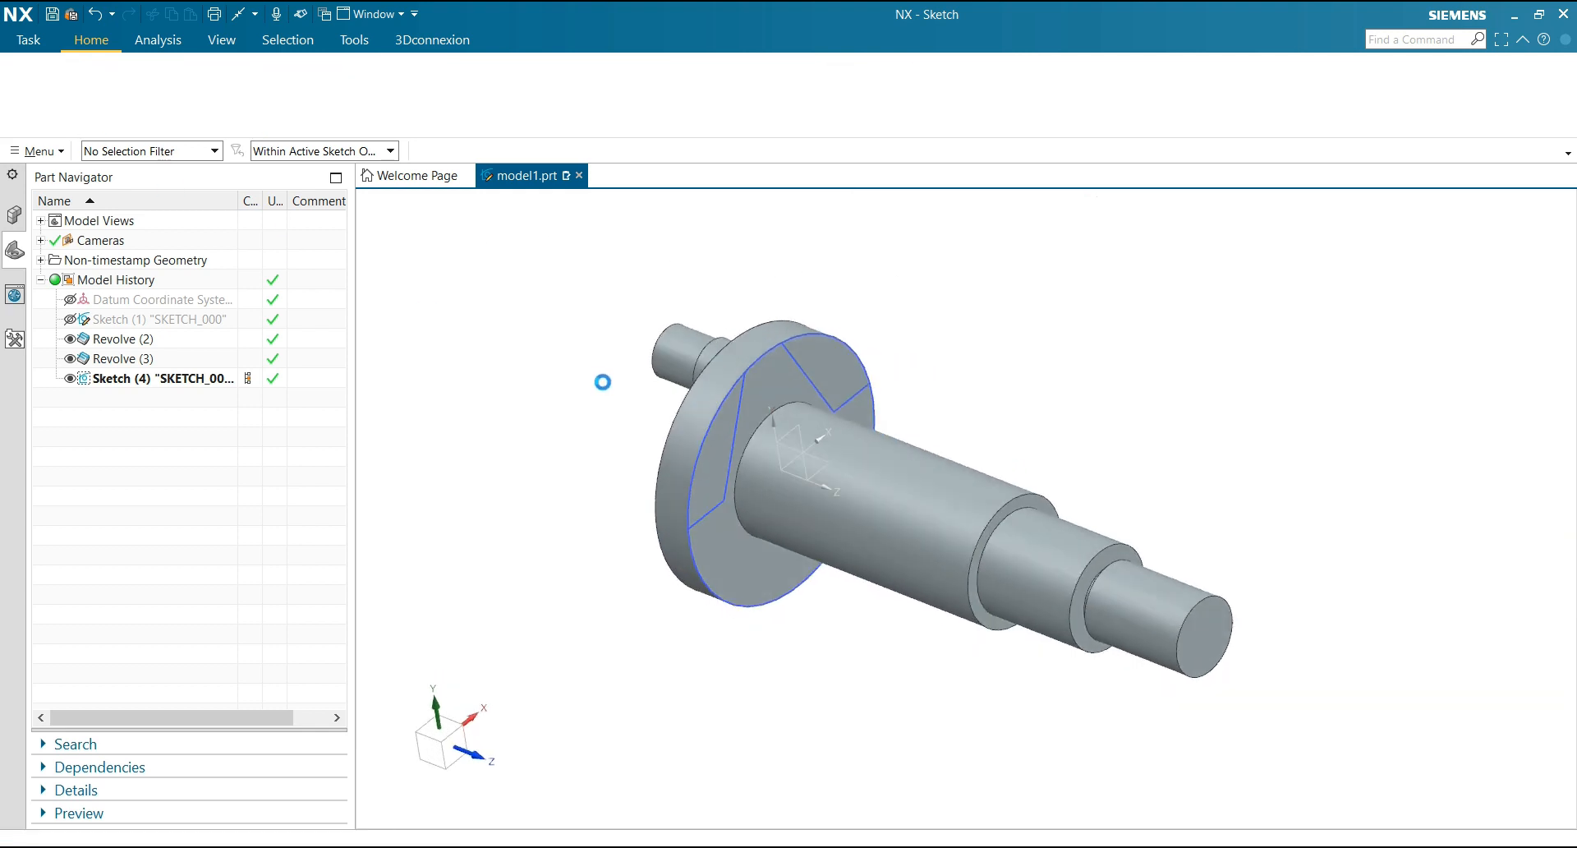
{"action": "left_click", "coordinate": [456, 337]}
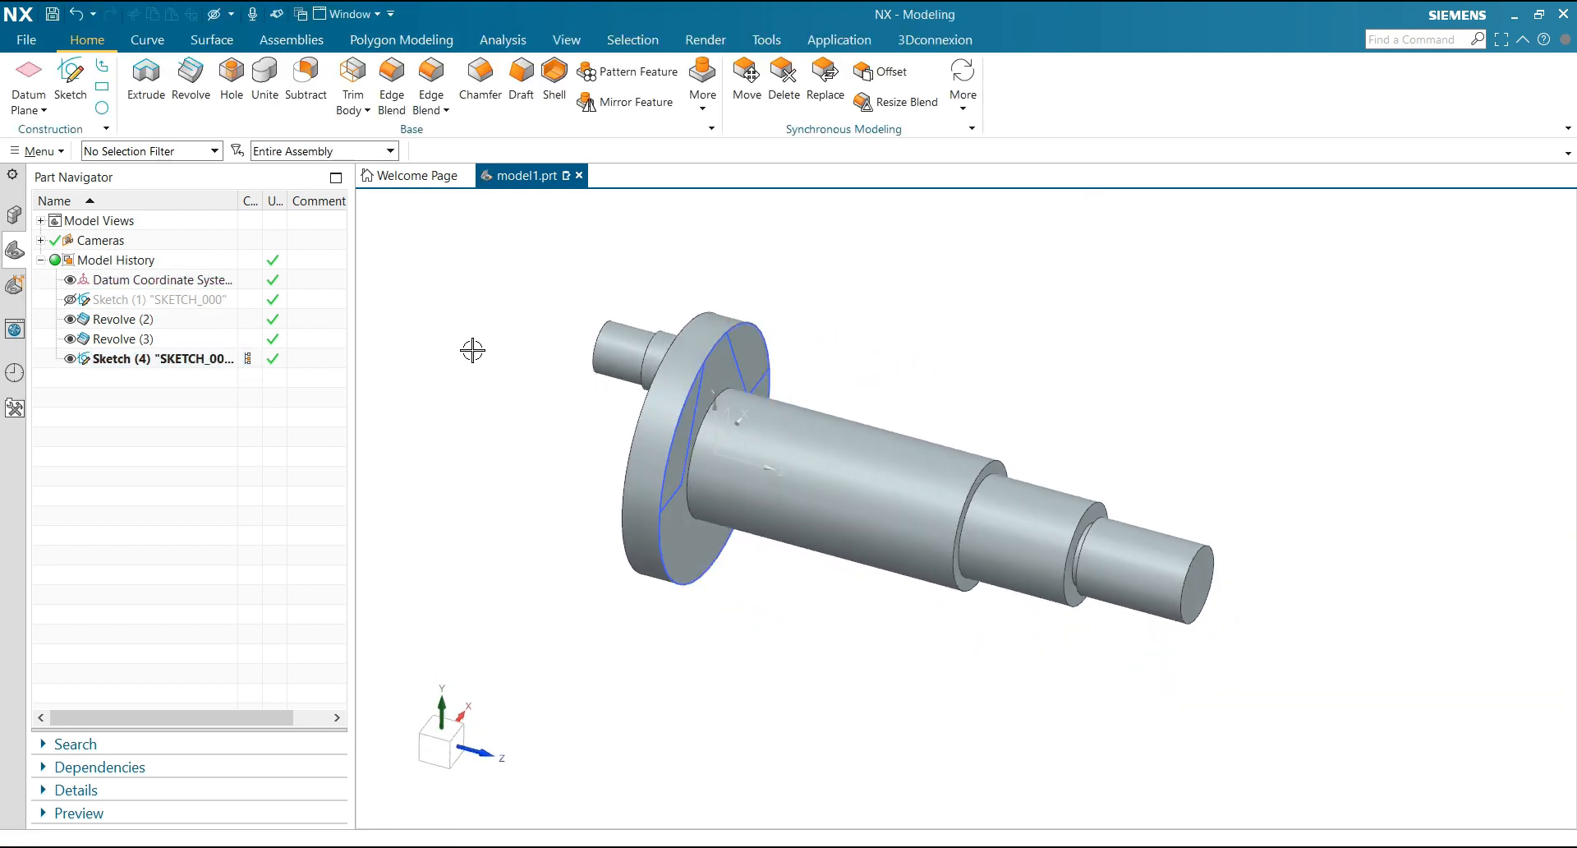
Start a subtracting Extrude using the two notch regions of the flange sketch as the section
{"action": "scroll", "coordinate": [509, 363], "scroll_direction": "up", "scroll_amount": 1}
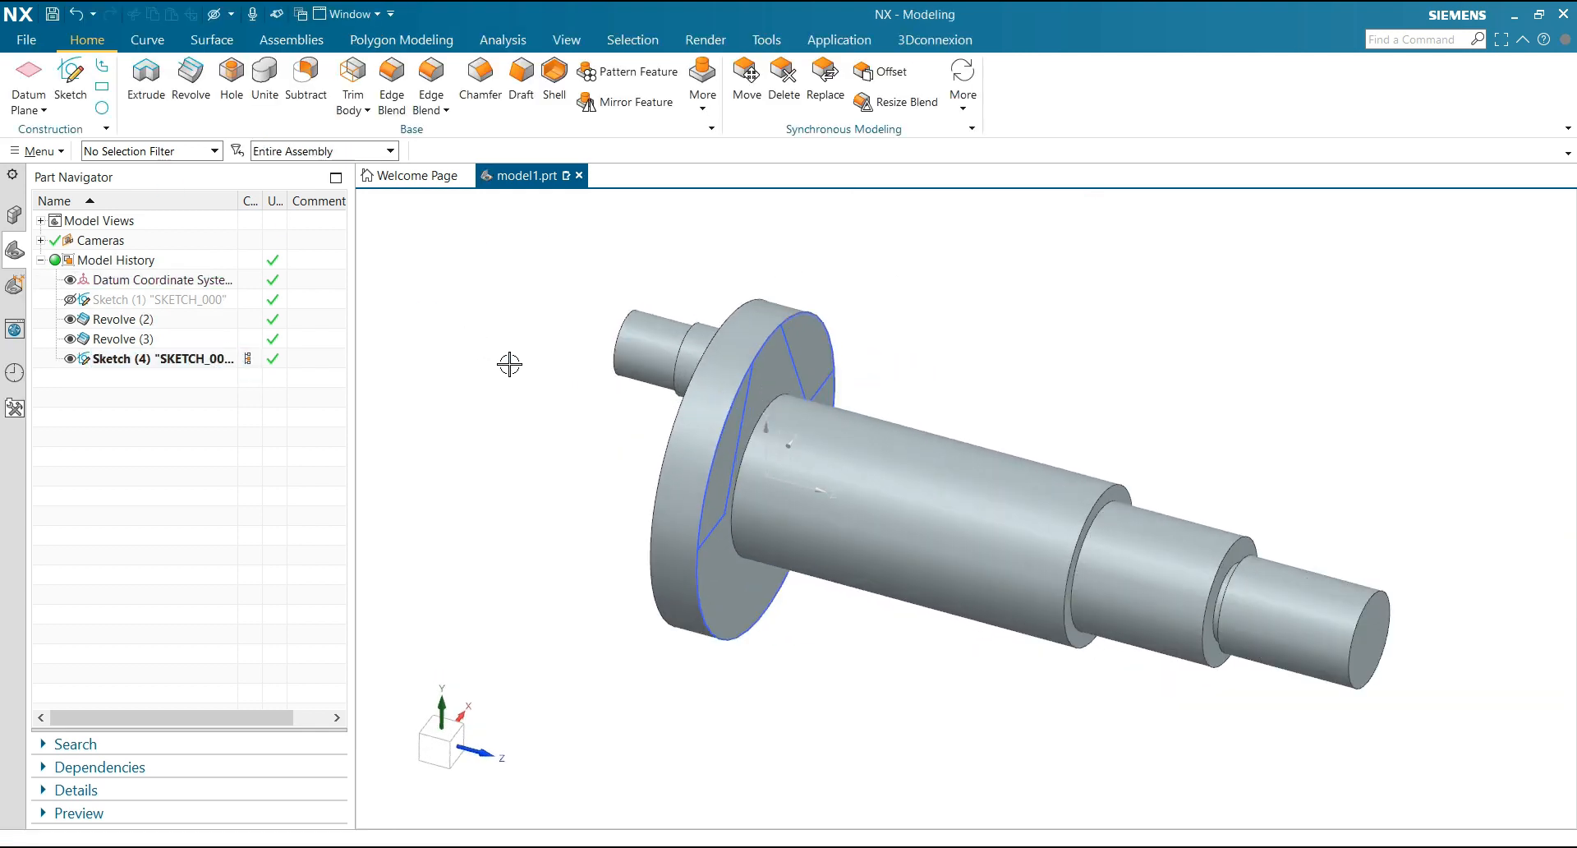
{"action": "left_click", "coordinate": [146, 100]}
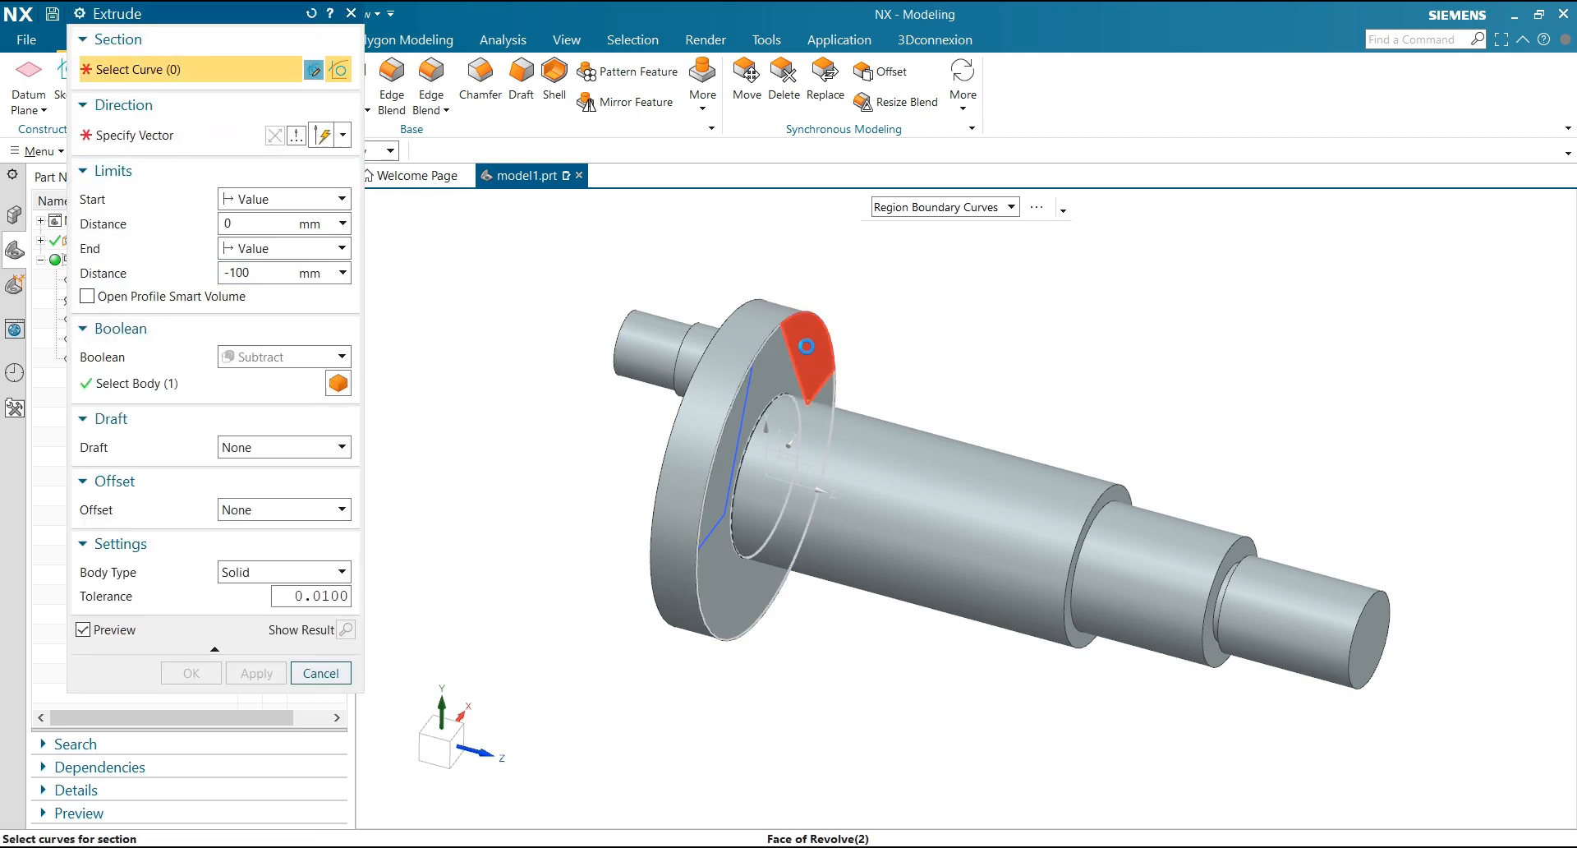
{"action": "left_click", "coordinate": [807, 346]}
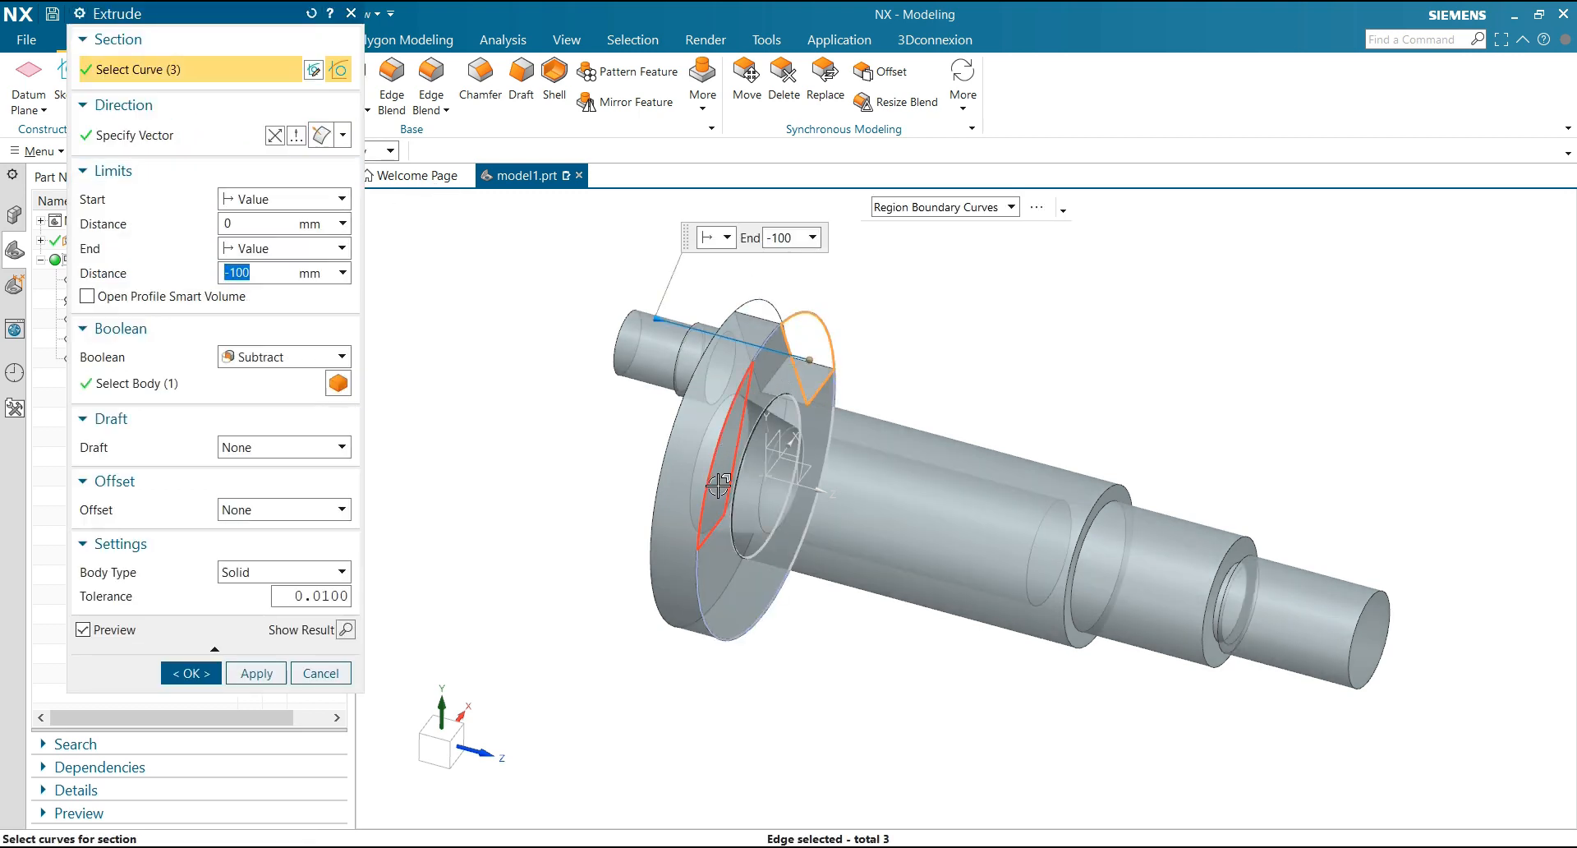
{"action": "left_click", "coordinate": [718, 485]}
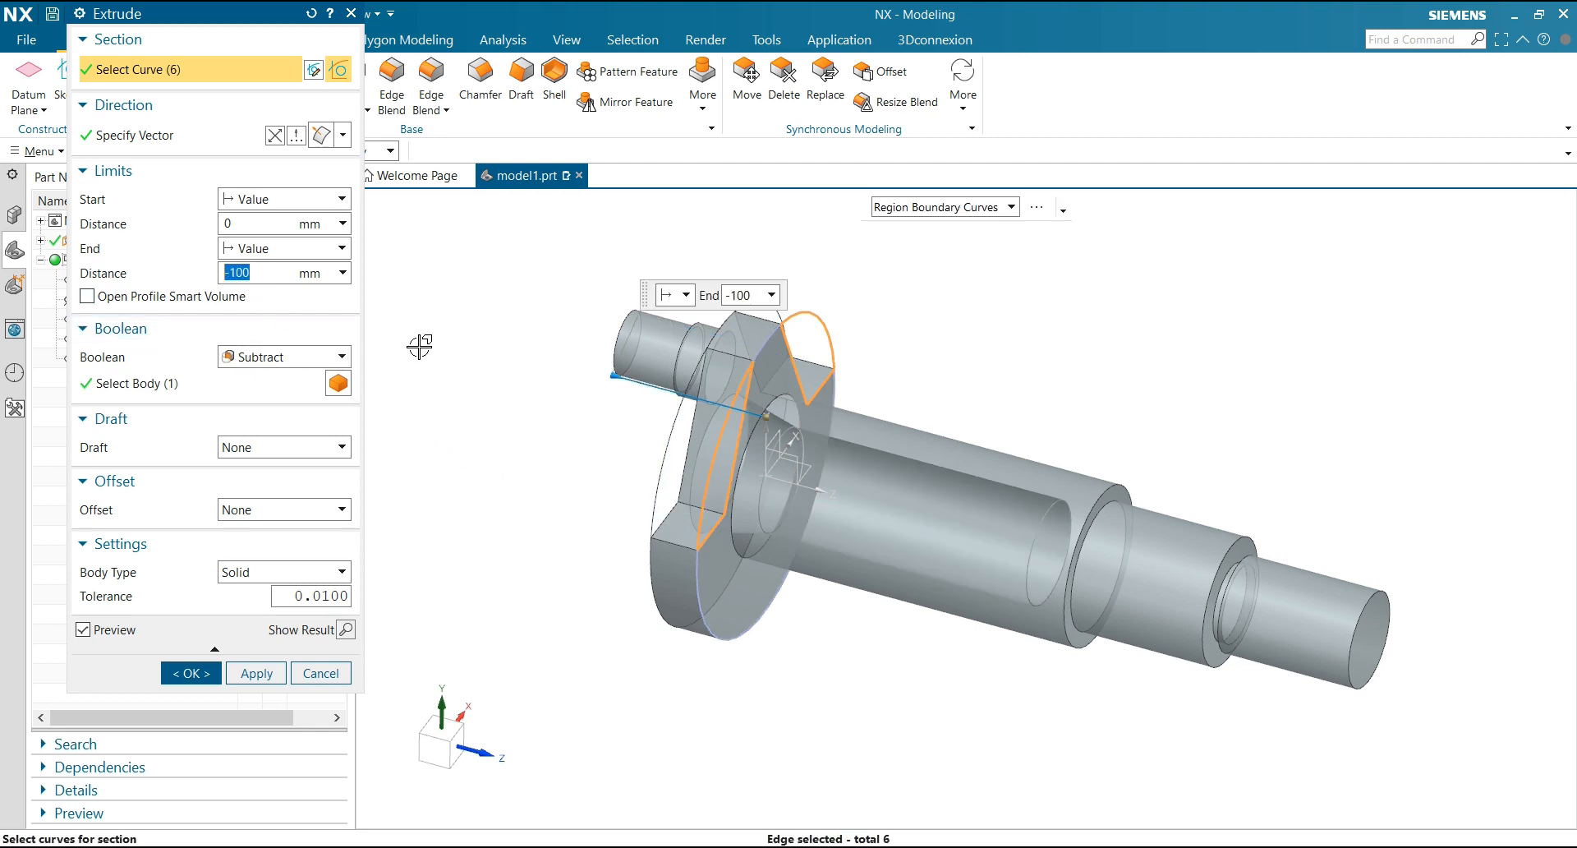
{"action": "middle_click_drag", "start_coordinate": [419, 345], "coordinate": [453, 364]}
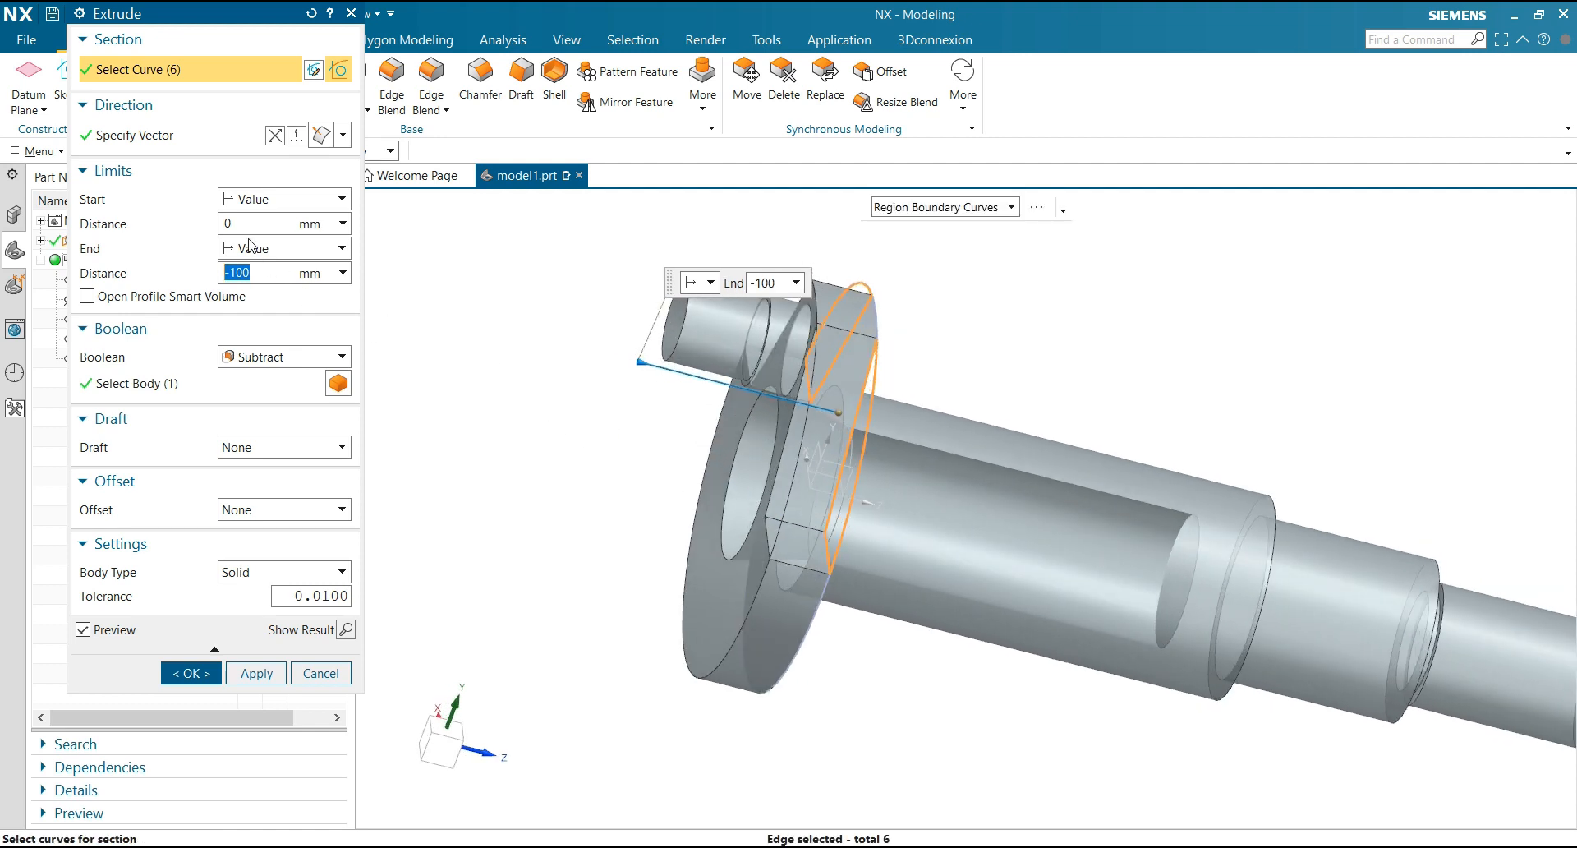
Try ending the notch cut with the Until Next limit and adding the flange's rear face to the section
{"action": "left_click", "coordinate": [251, 244]}
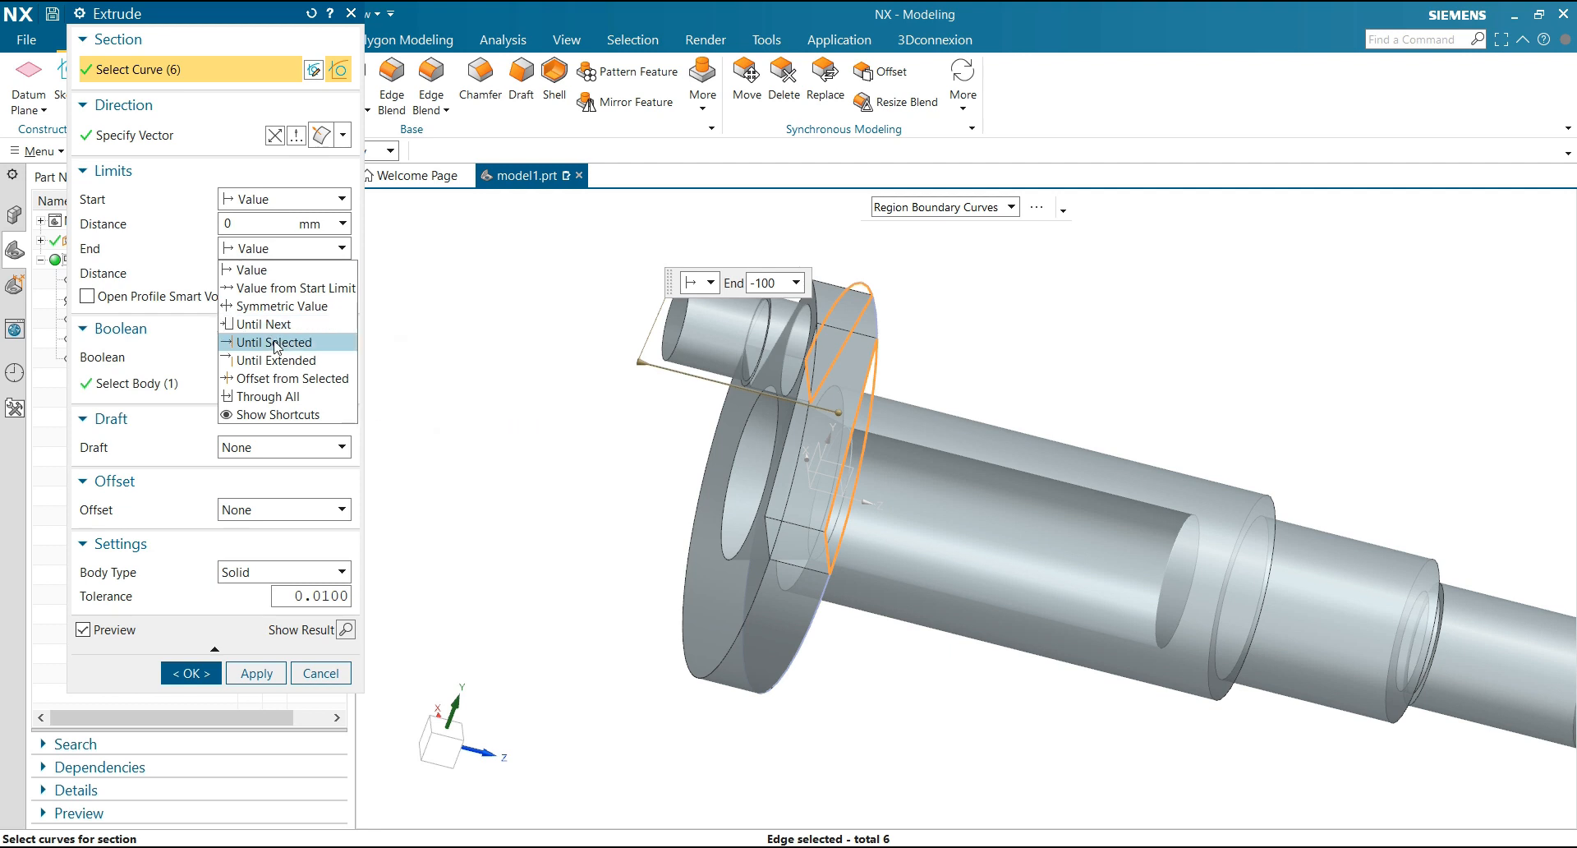
{"action": "left_click", "coordinate": [275, 324]}
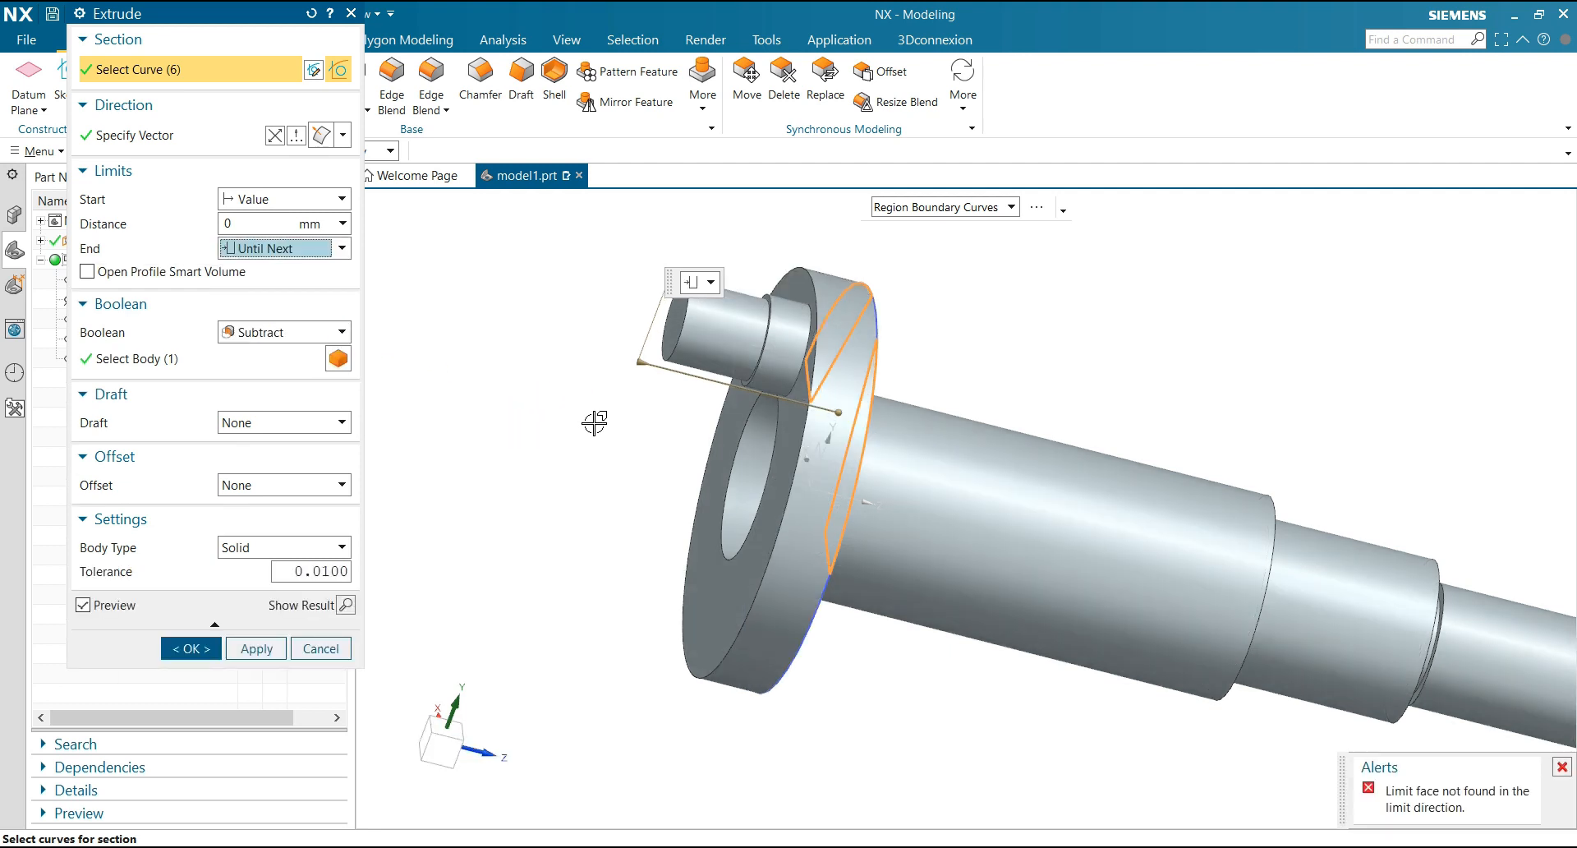
{"action": "left_click", "coordinate": [776, 450]}
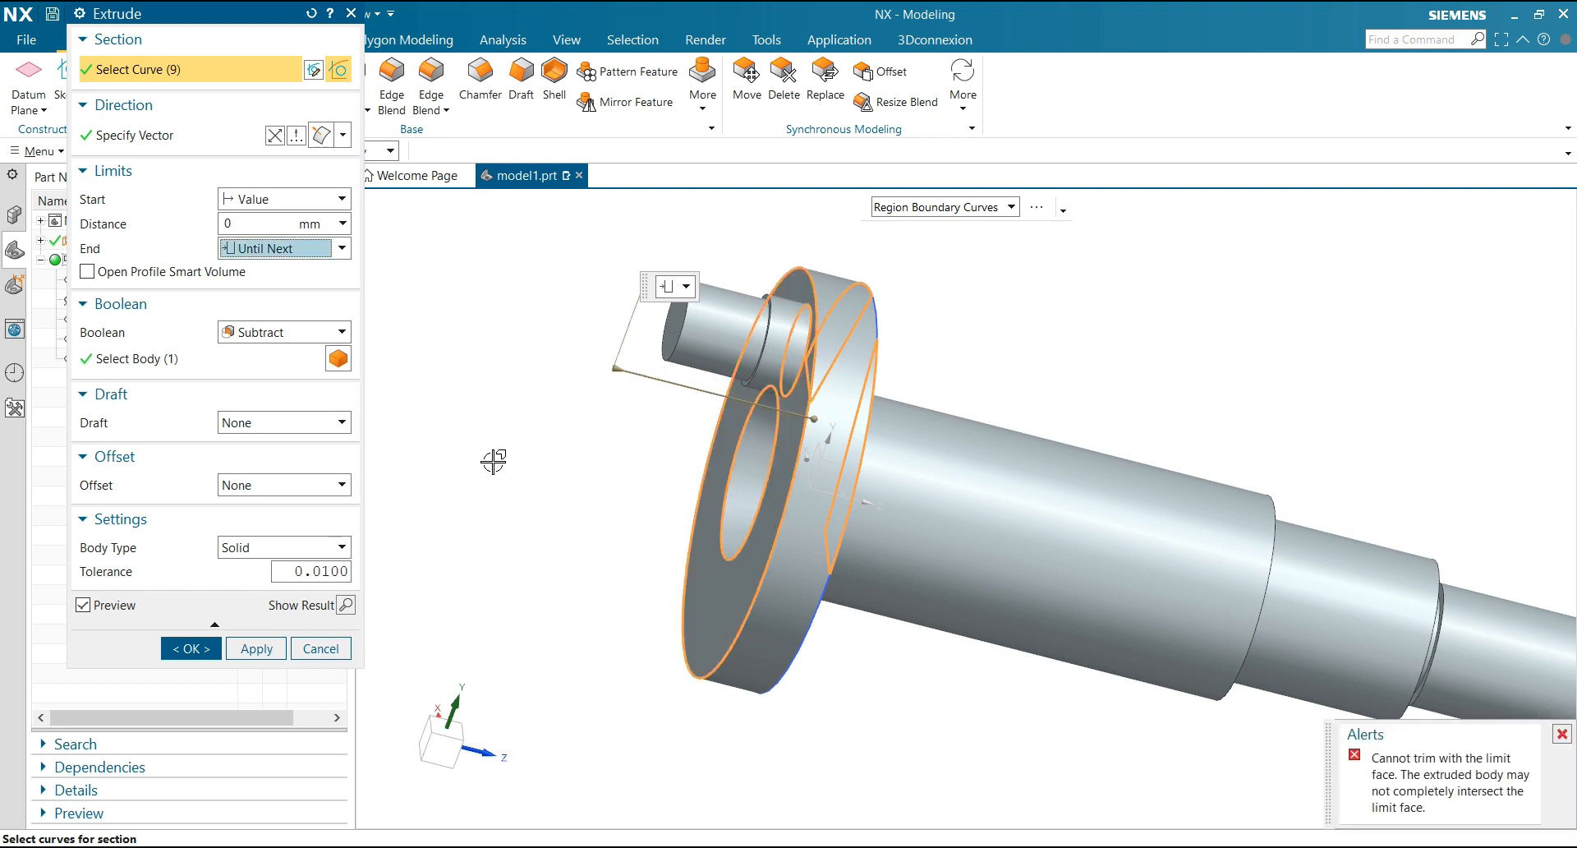
{"action": "scroll", "coordinate": [492, 461], "scroll_direction": "down", "scroll_amount": 4}
{"action": "middle_click_drag", "start_coordinate": [485, 439], "coordinate": [458, 436]}
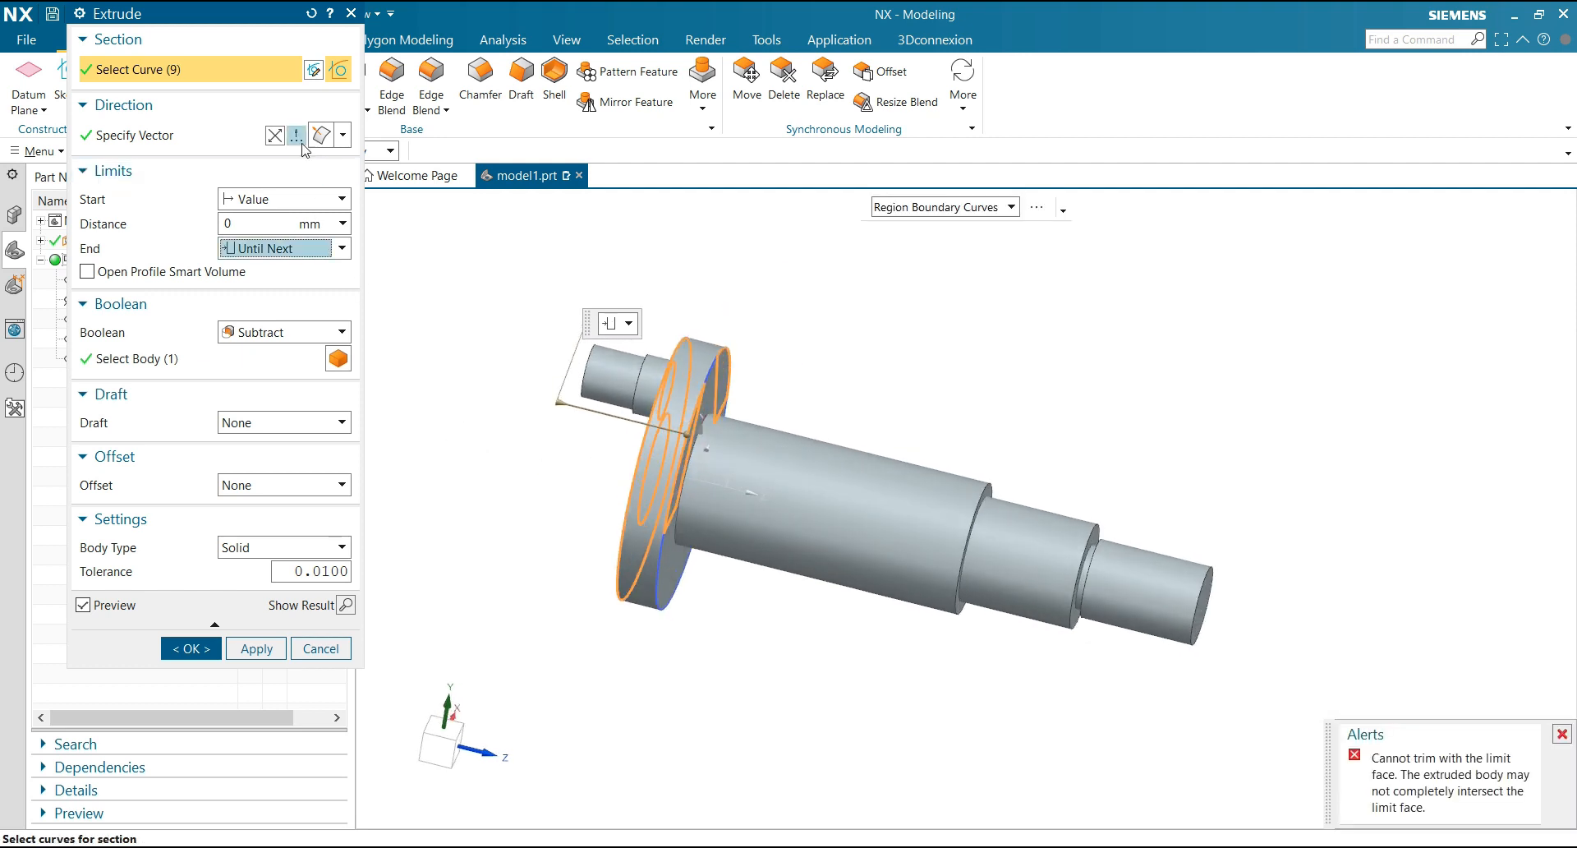
Try ending the notch cut at the flange's rear face with the Until Selected limit
{"action": "left_click", "coordinate": [269, 251]}
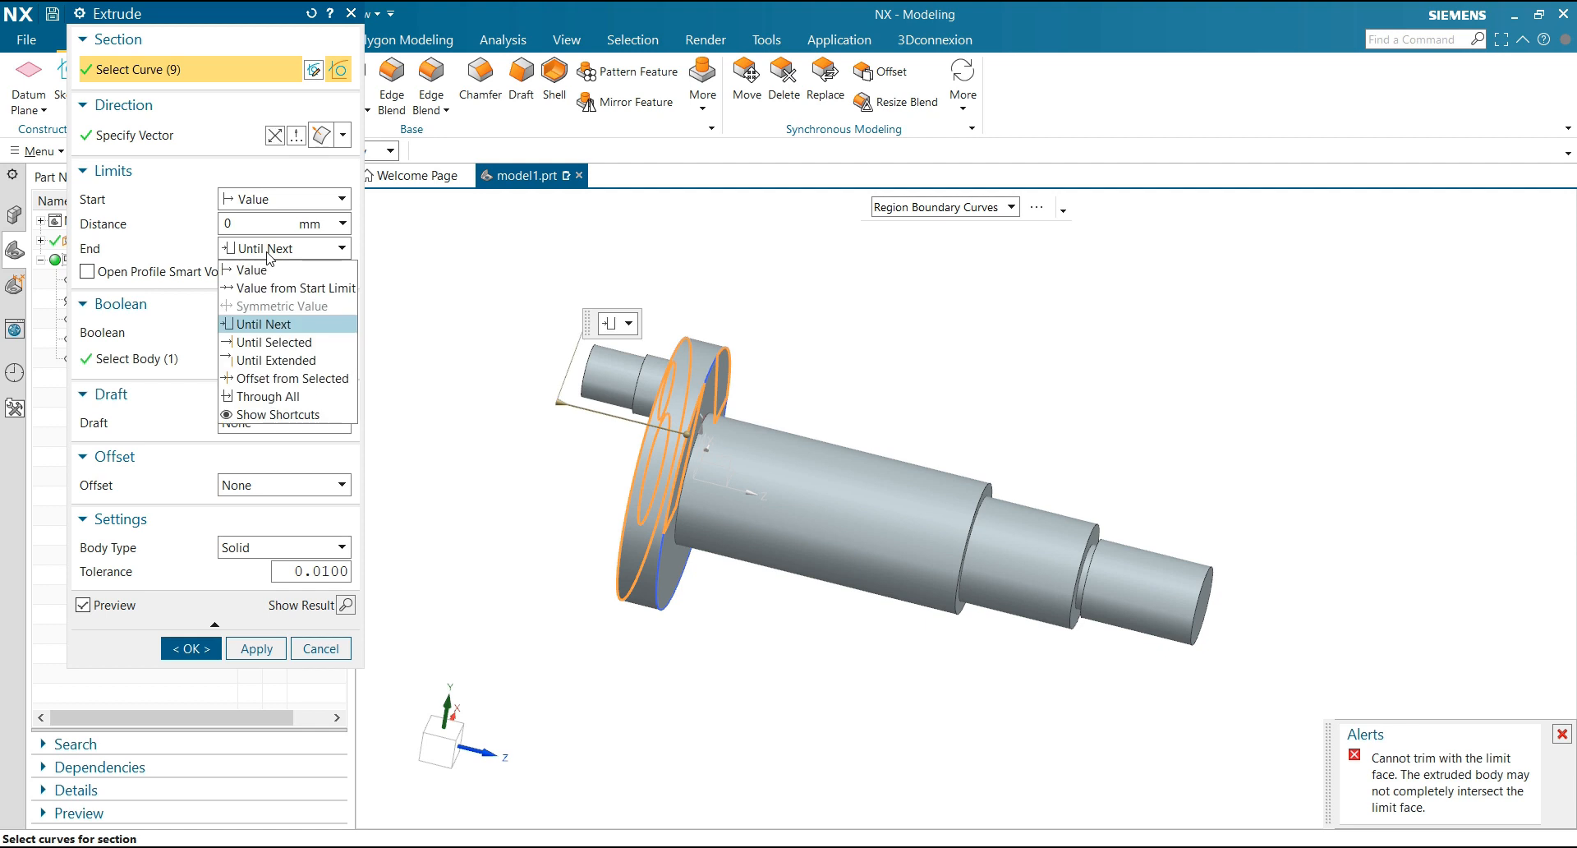
{"action": "left_click", "coordinate": [280, 349]}
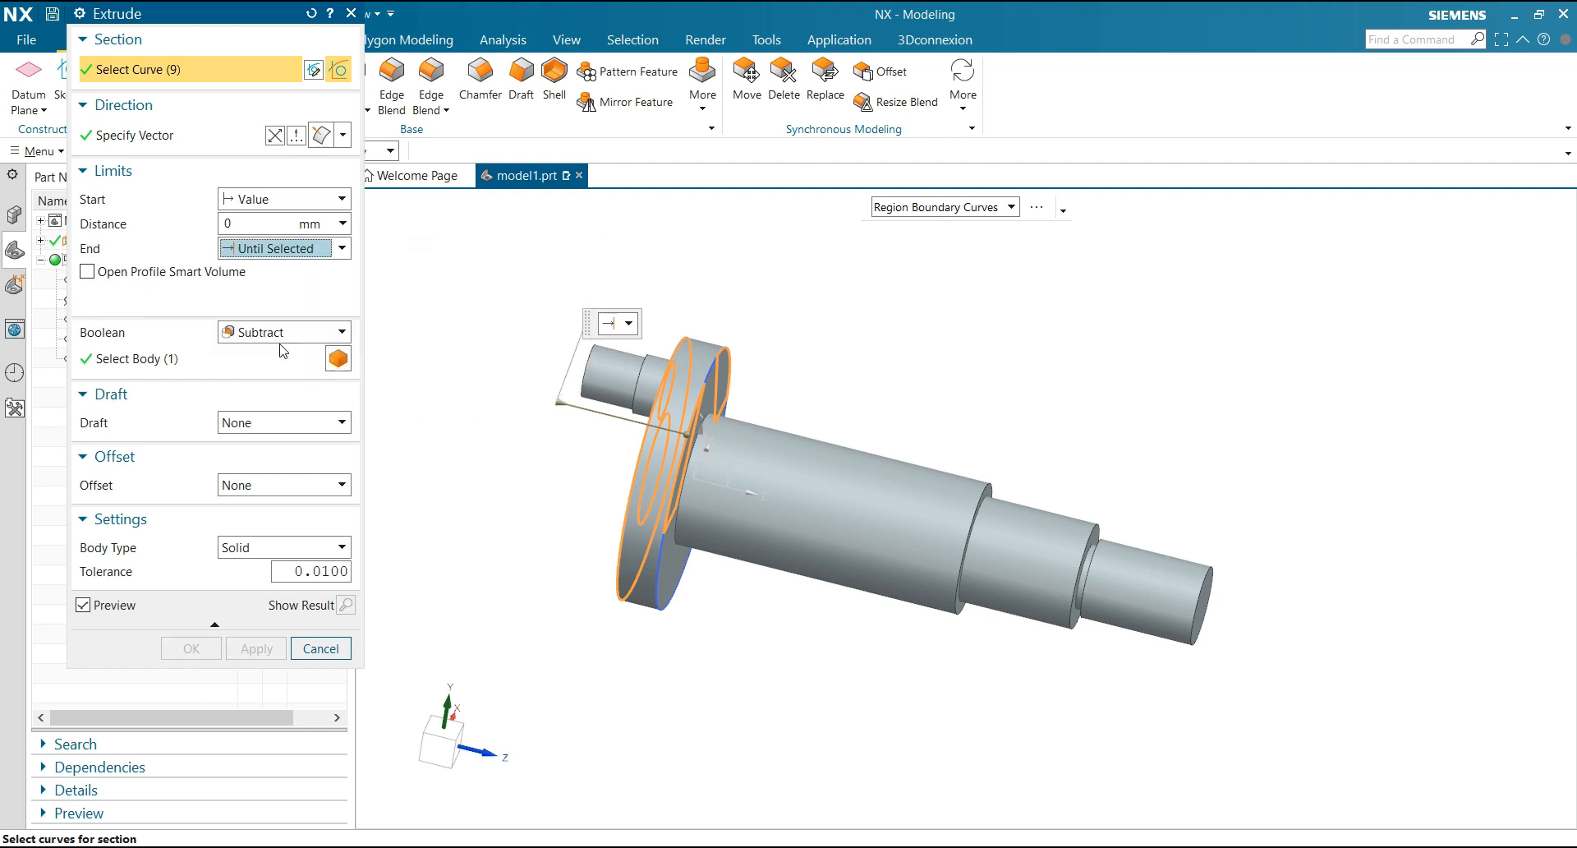
{"action": "middle_click_drag", "start_coordinate": [549, 444], "coordinate": [581, 444]}
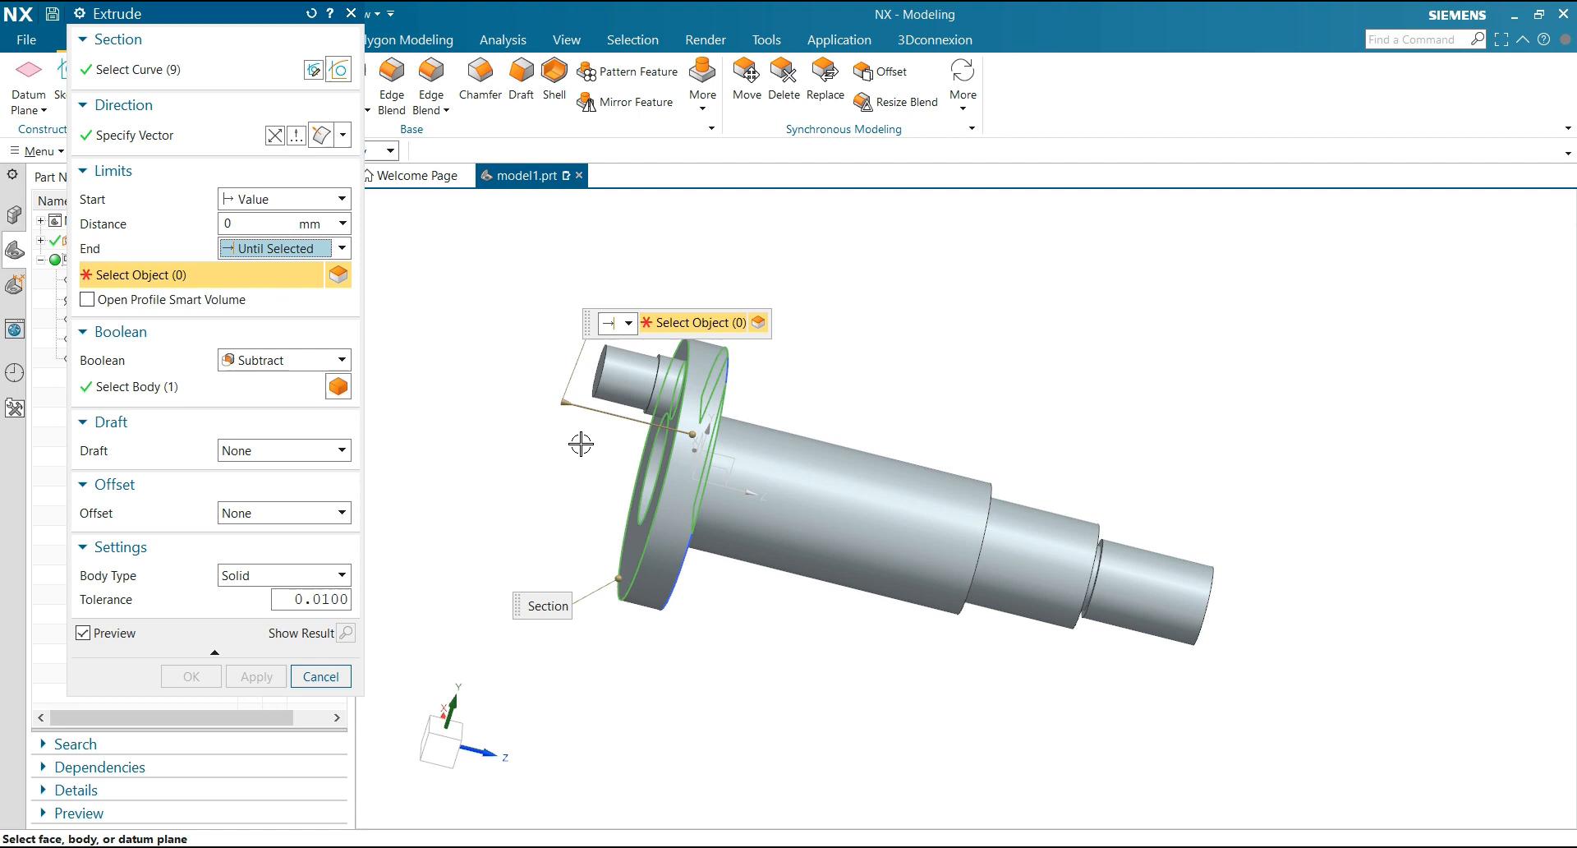
{"action": "left_click", "coordinate": [633, 536]}
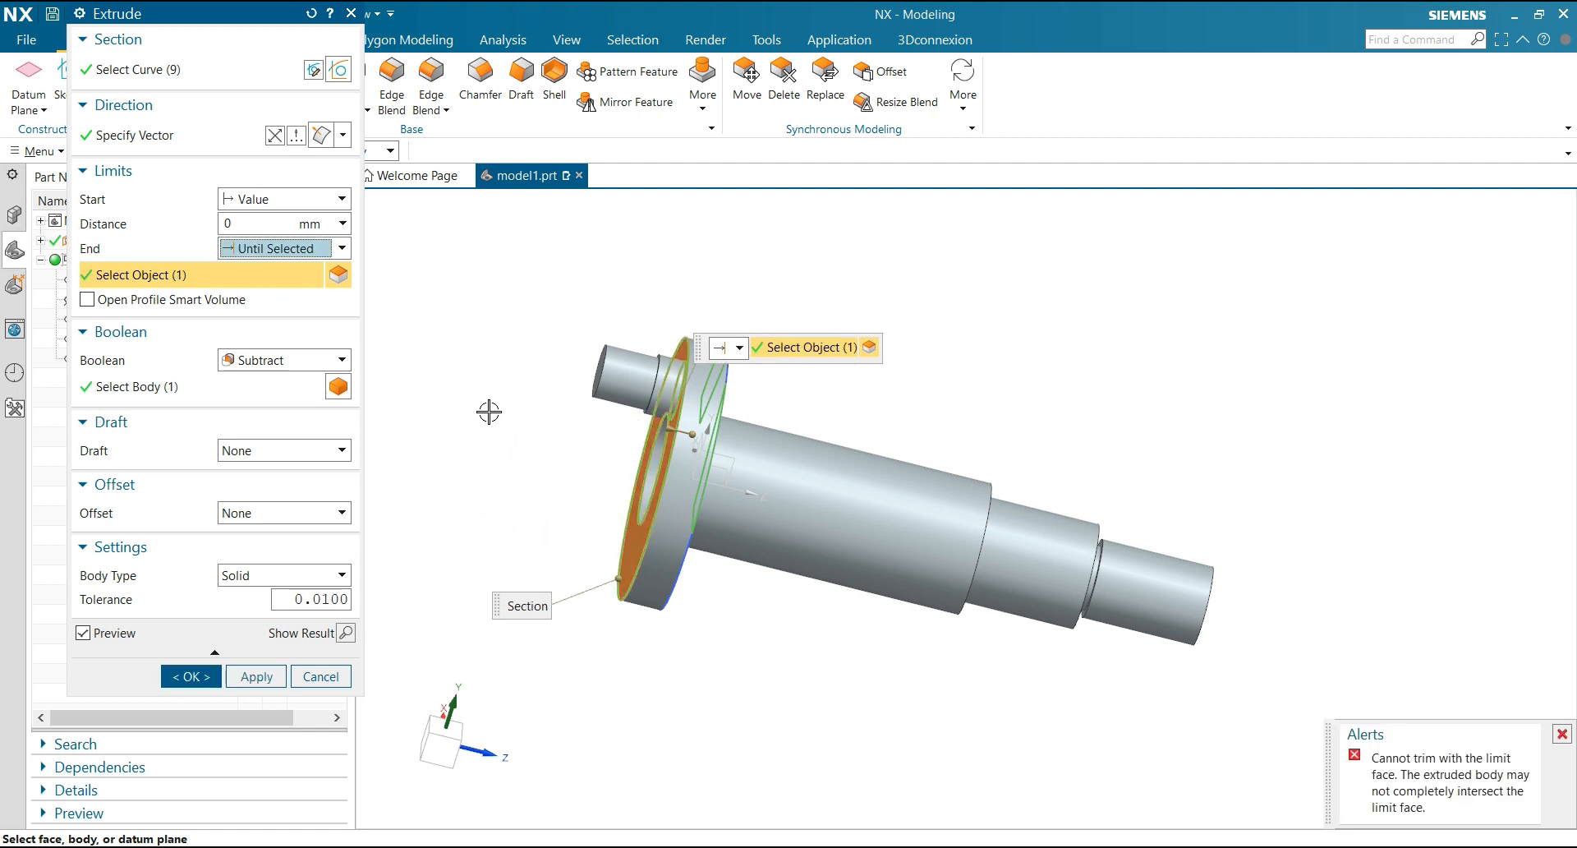
Try the Through All end limit for the cut, show its result on the shaft, and undo that result
{"action": "left_click", "coordinate": [244, 250]}
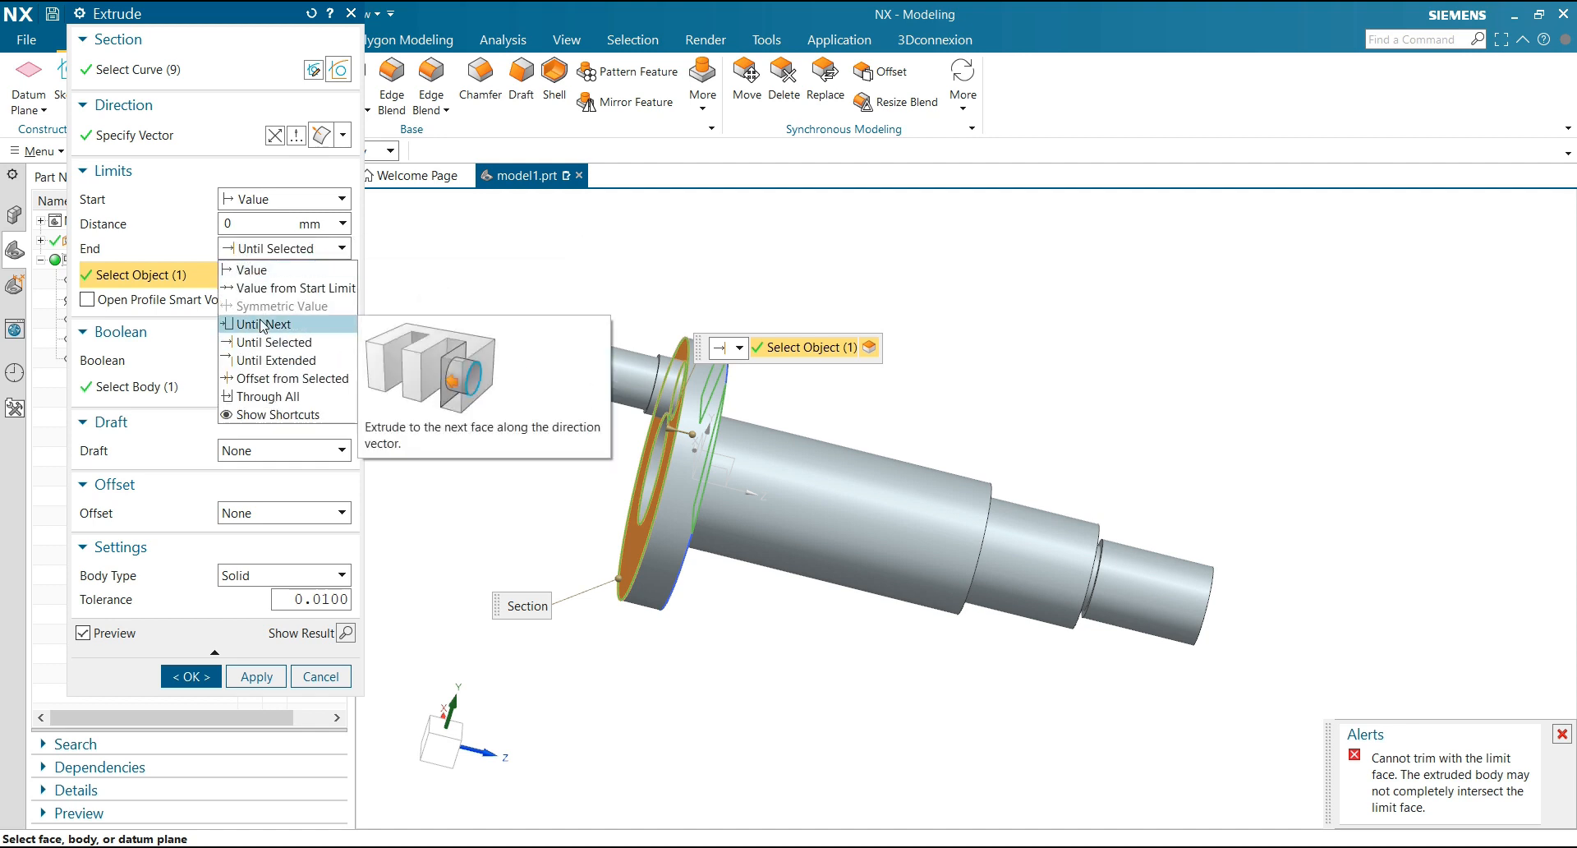
{"action": "left_click", "coordinate": [266, 398]}
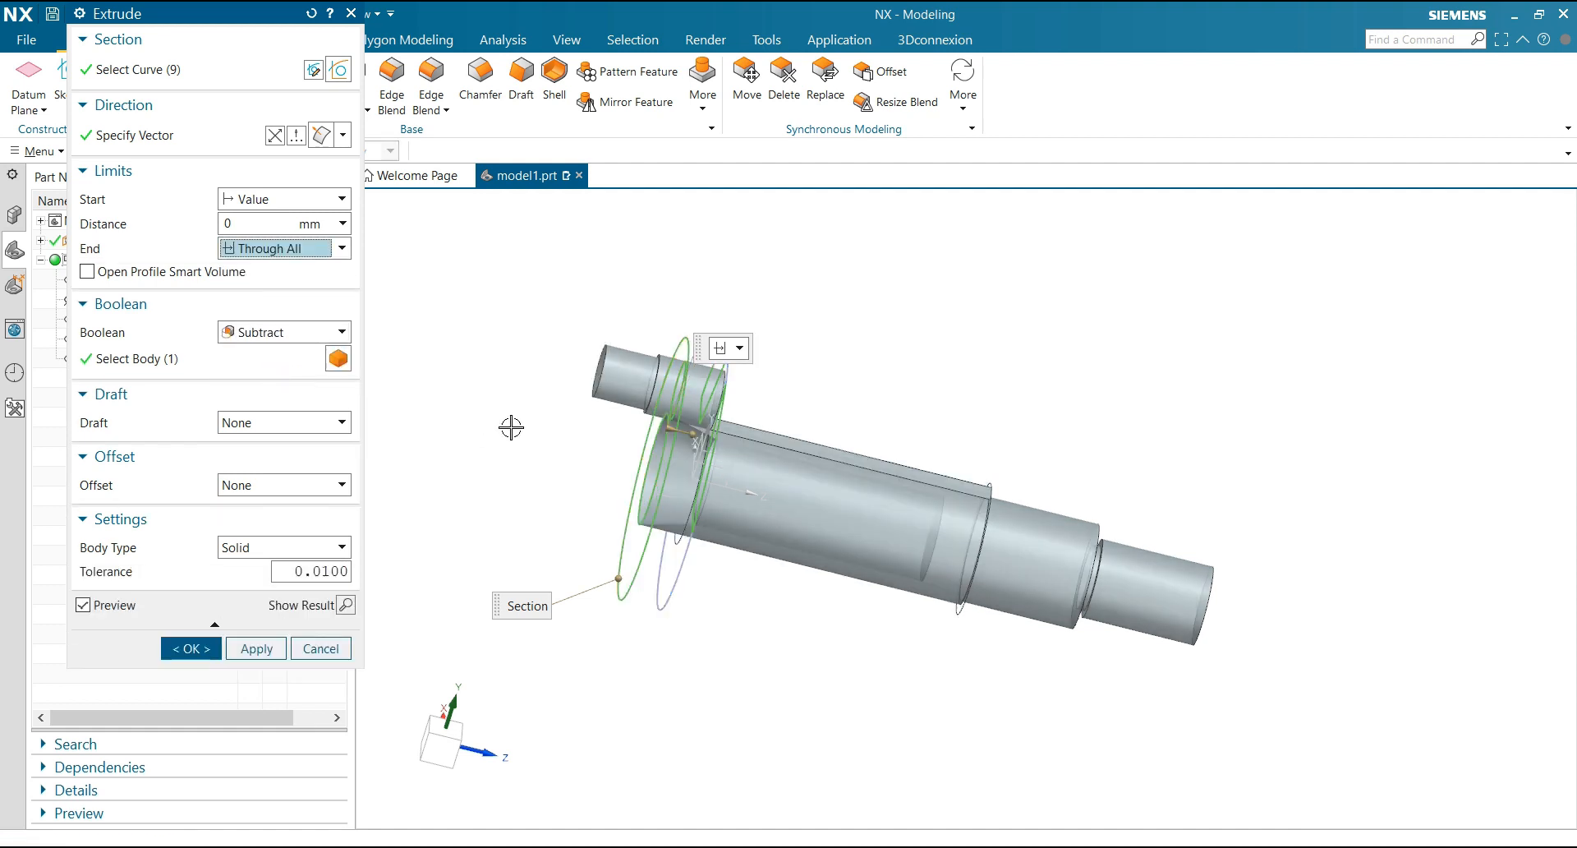
{"action": "middle_click_drag", "start_coordinate": [510, 426], "coordinate": [468, 426]}
{"action": "left_click", "coordinate": [346, 604]}
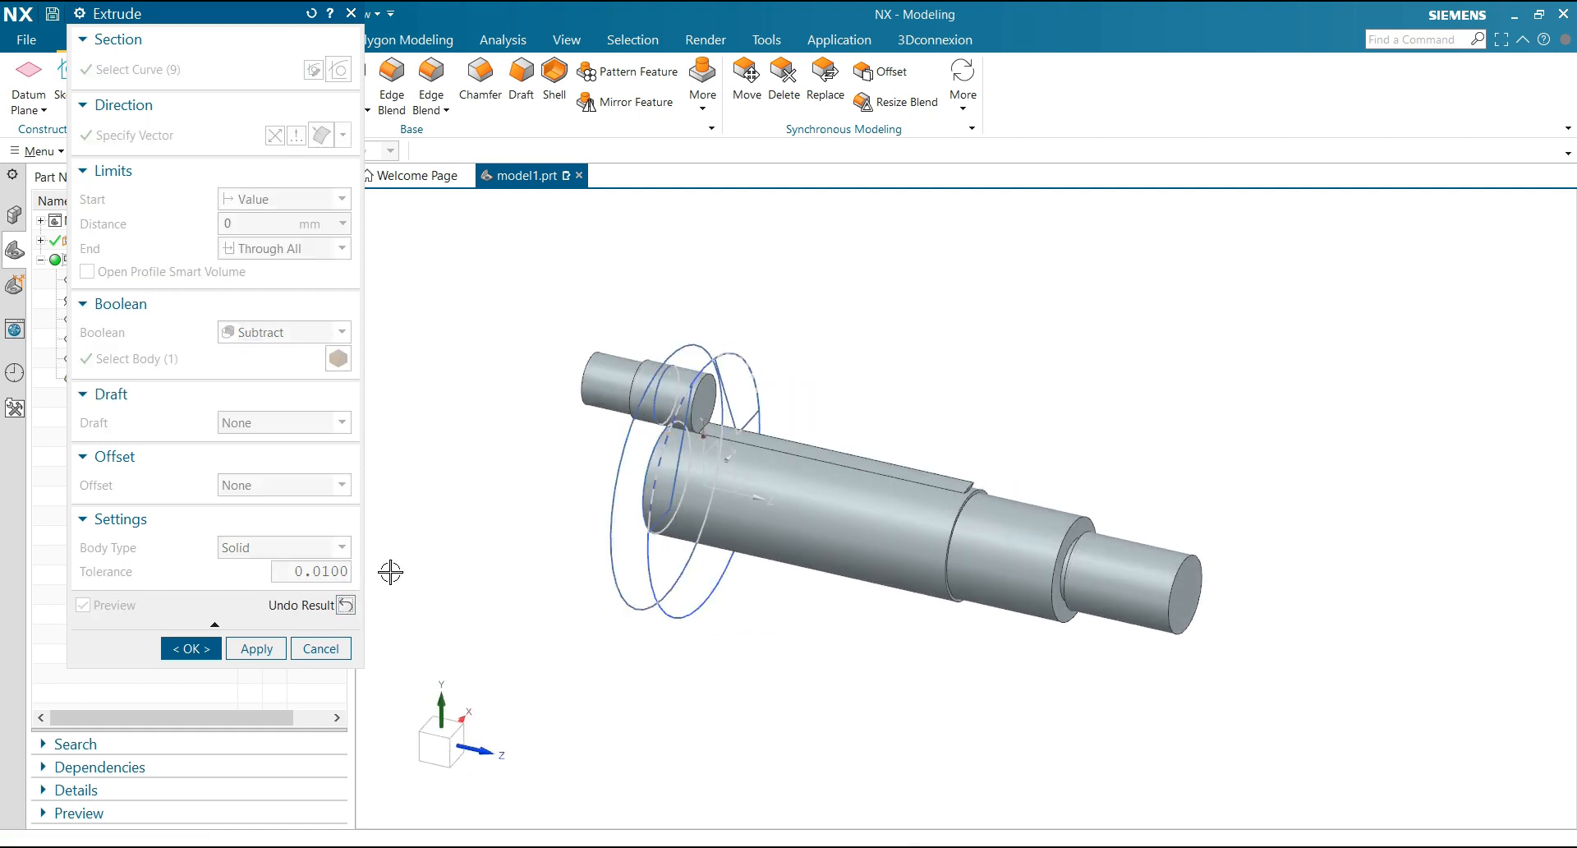
{"action": "left_click", "coordinate": [346, 605]}
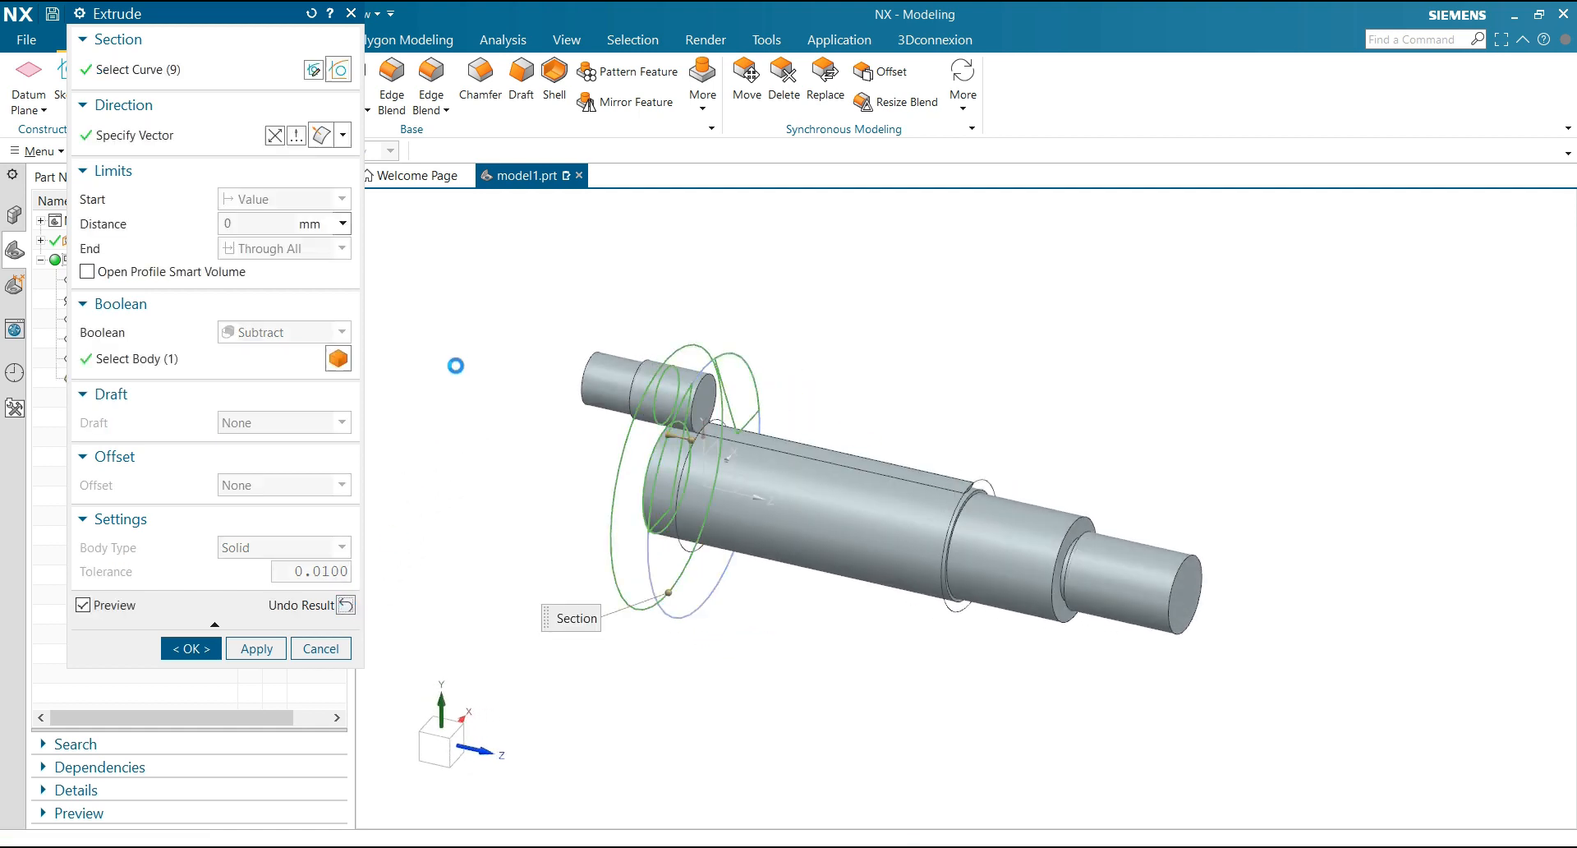
Set the cut's end limit to a value of -70 mm and complete the subtracting Extrude
{"action": "left_click", "coordinate": [281, 250]}
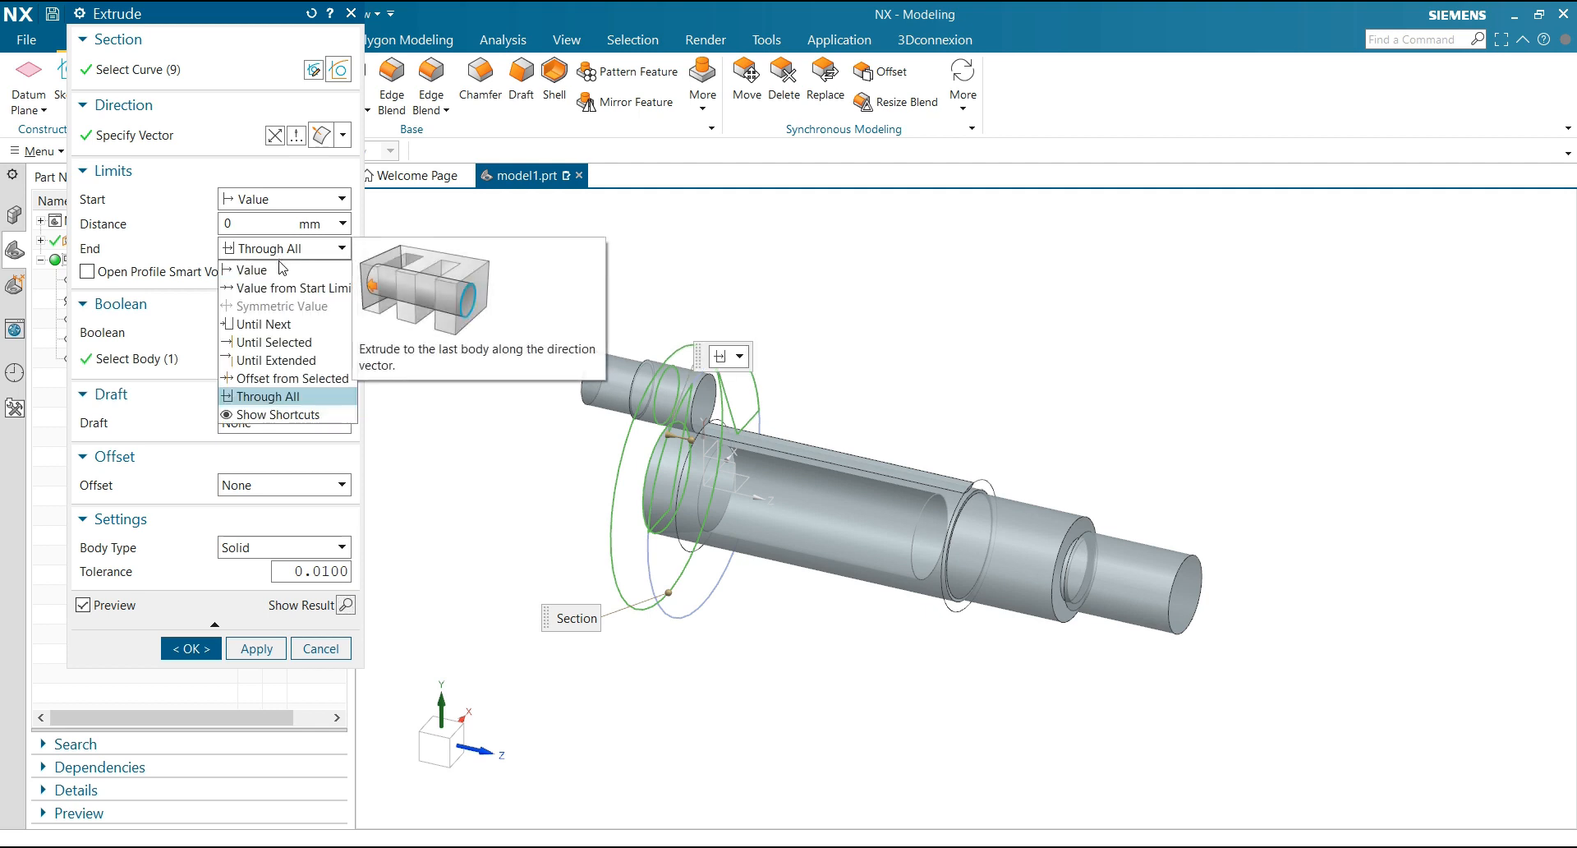
{"action": "left_click", "coordinate": [283, 275]}
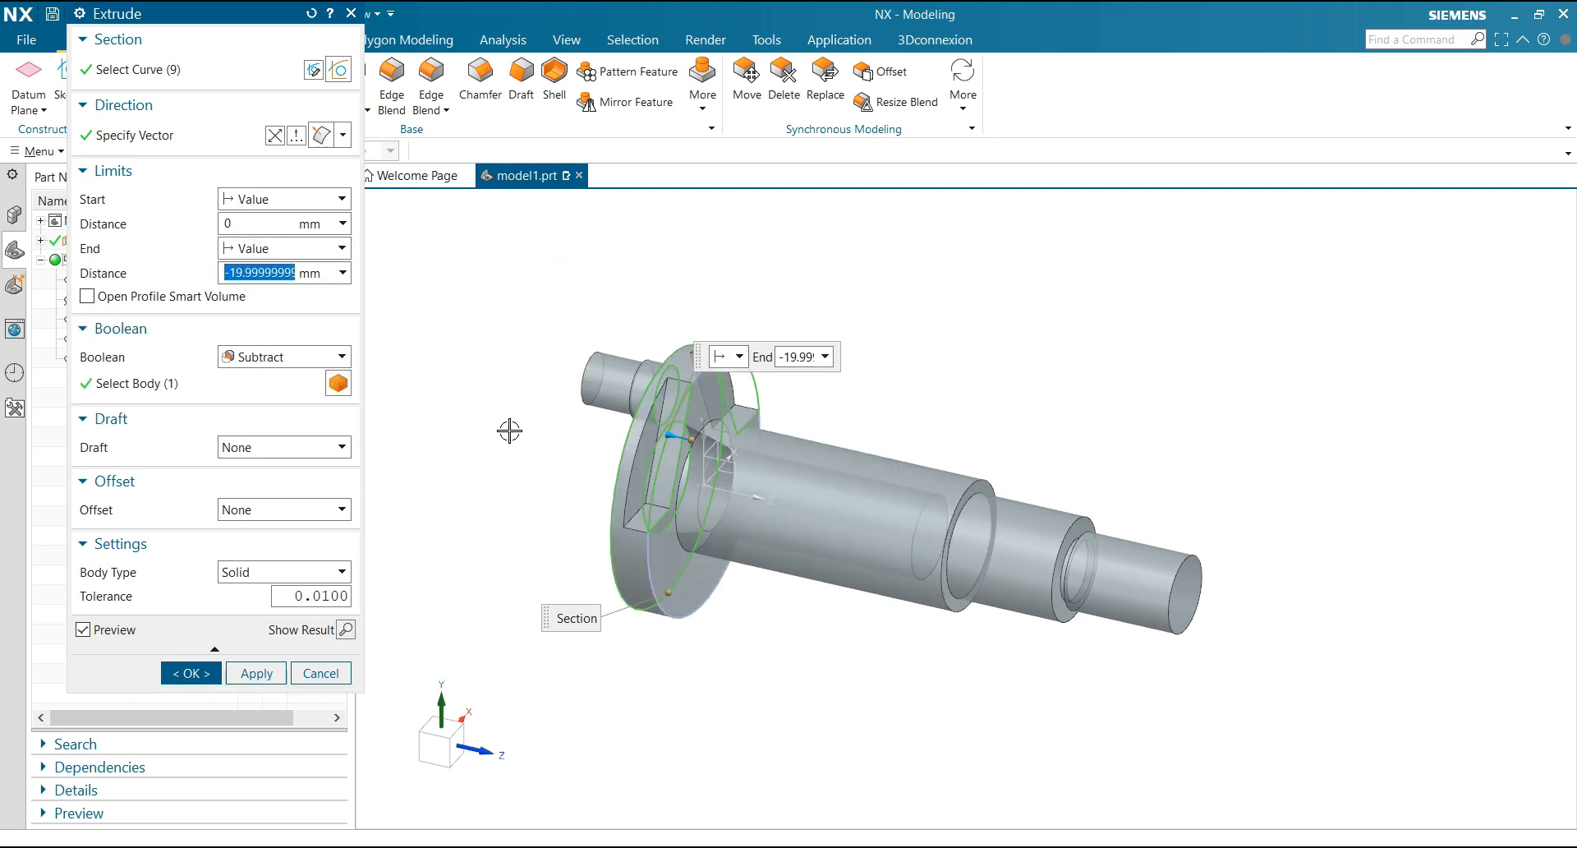
{"action": "scroll", "coordinate": [509, 431], "scroll_direction": "down", "scroll_amount": 2}
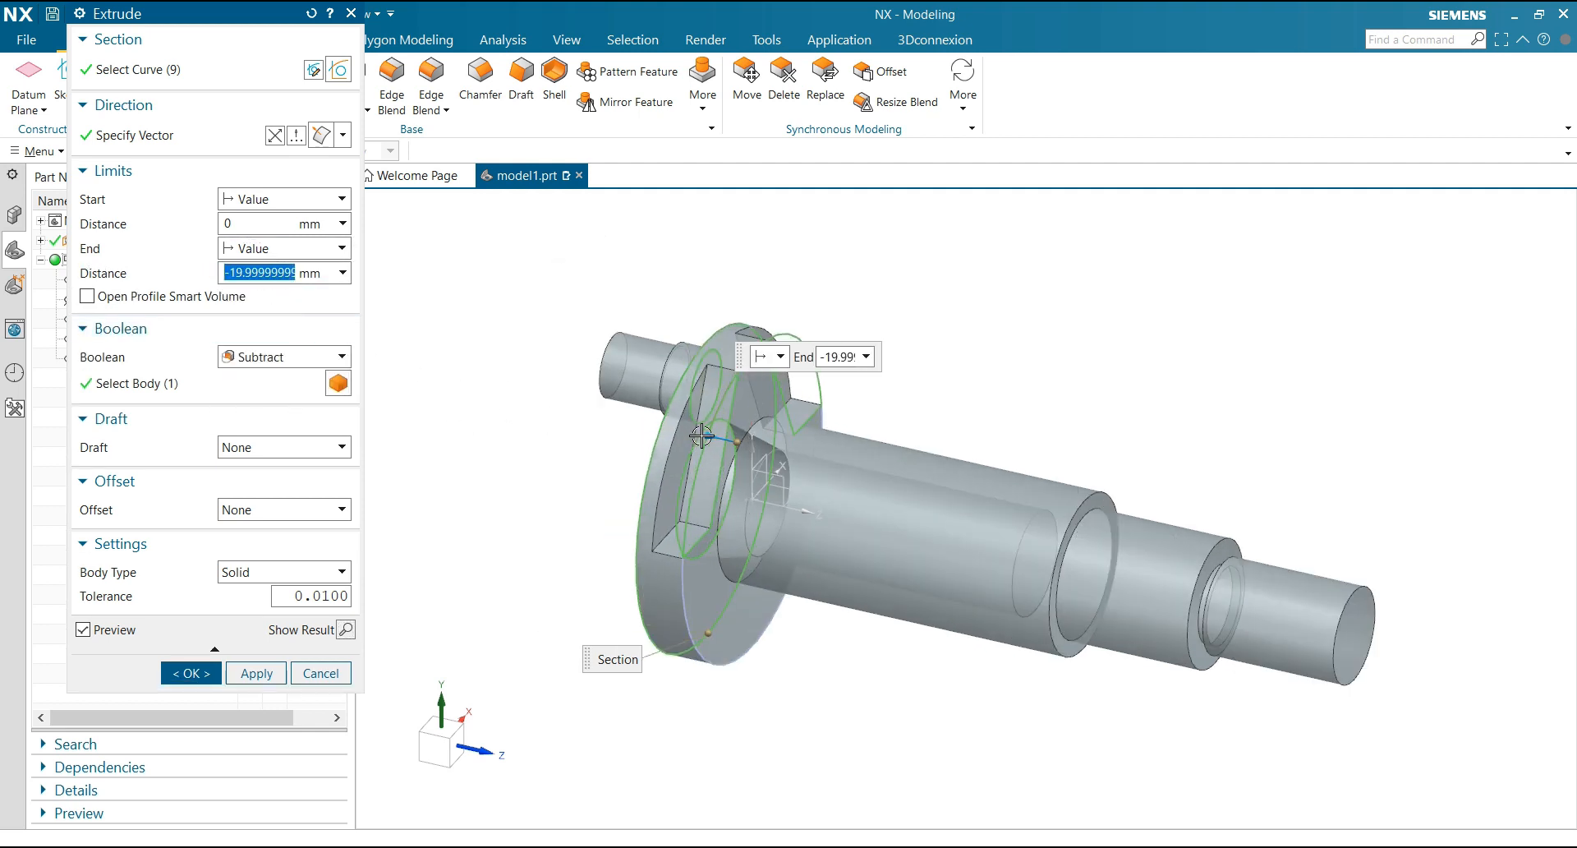
{"action": "left_click_drag", "start_coordinate": [702, 436], "coordinate": [392, 540]}
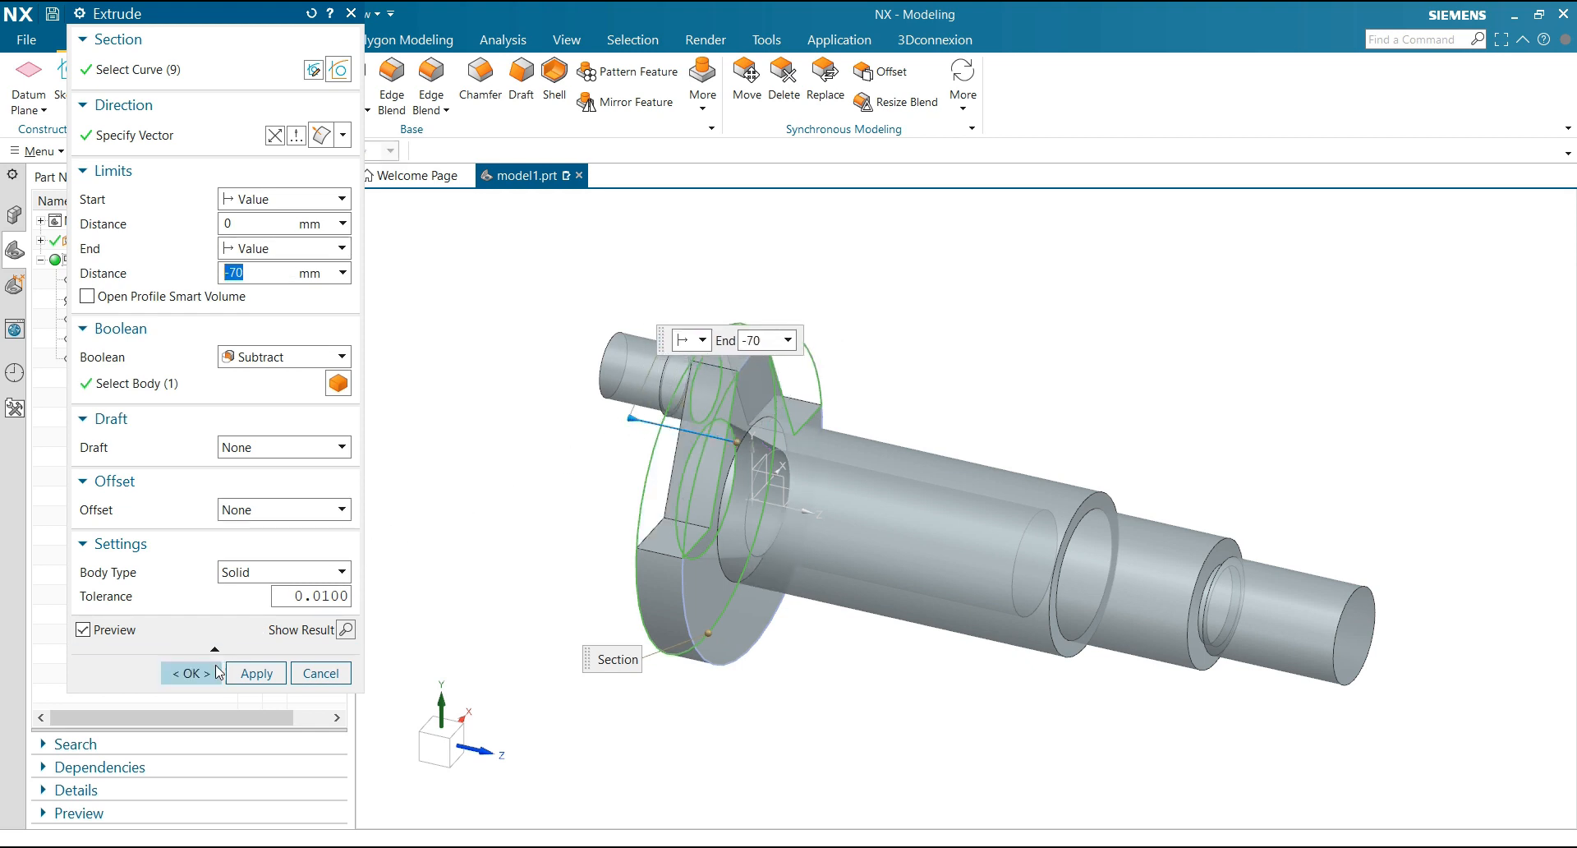
{"action": "left_click", "coordinate": [191, 672]}
Hide the notch sketch on the flange
{"action": "scroll", "coordinate": [565, 443], "scroll_direction": "up", "scroll_amount": 1}
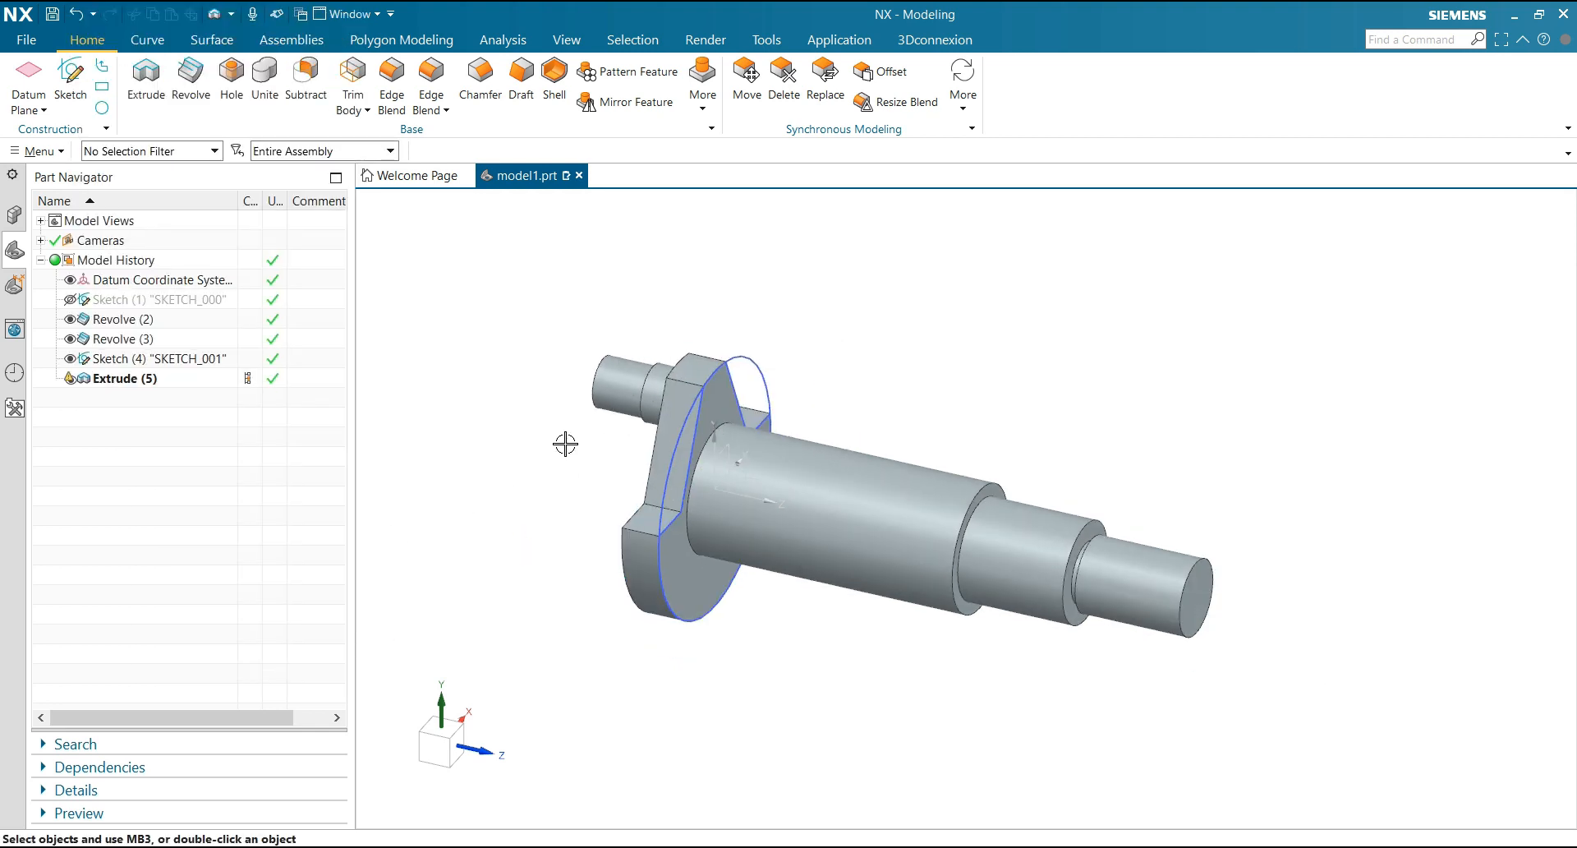
{"action": "left_click", "coordinate": [763, 357]}
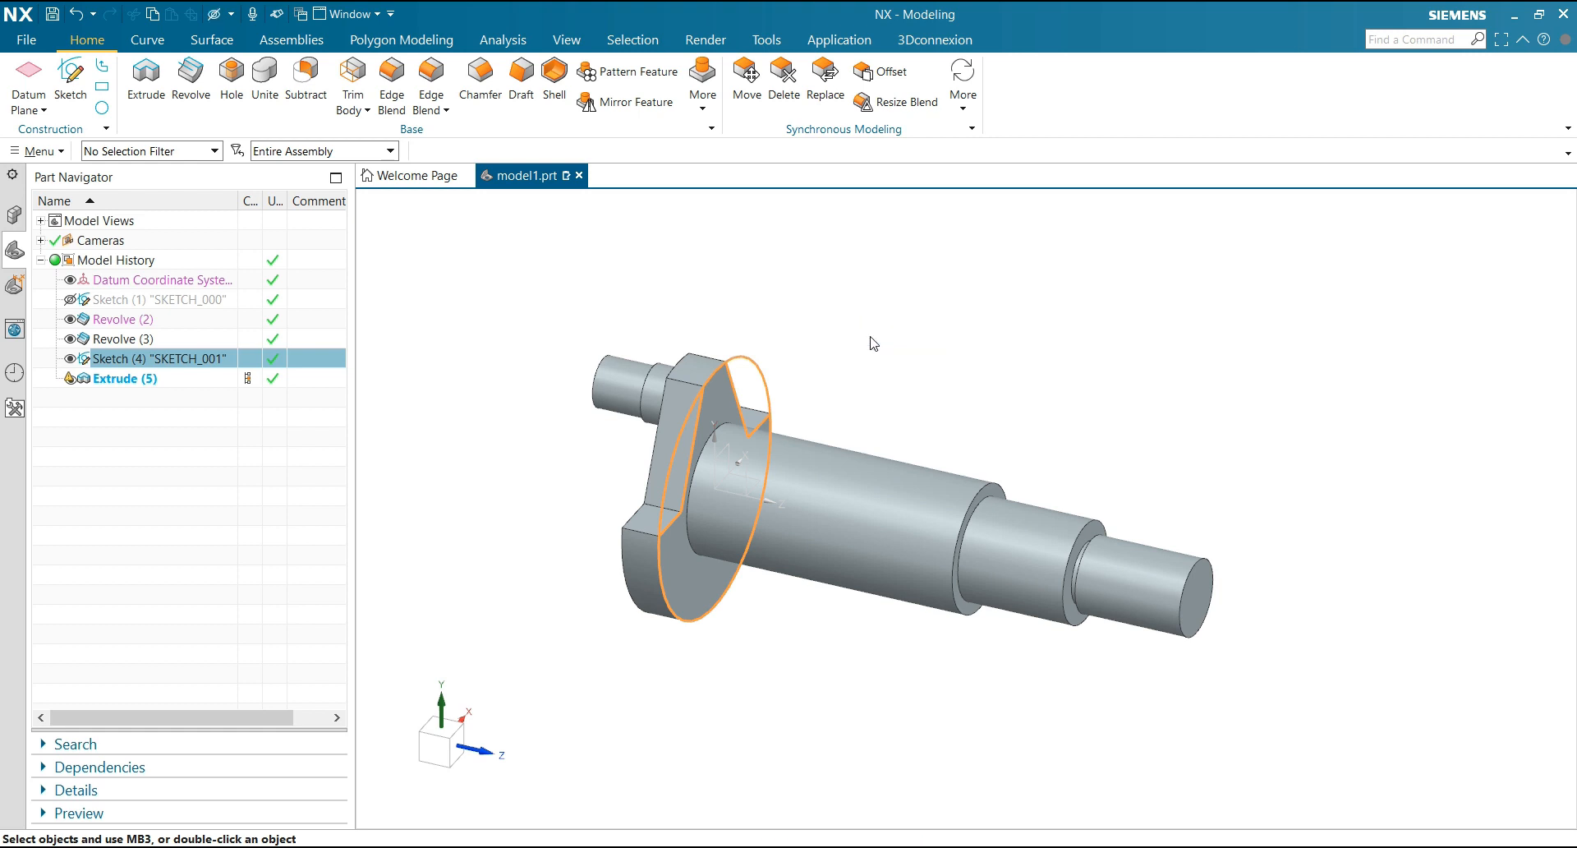
{"action": "key", "text": "ctrl+b"}
{"action": "scroll", "coordinate": [809, 394], "scroll_direction": "down", "scroll_amount": 2}
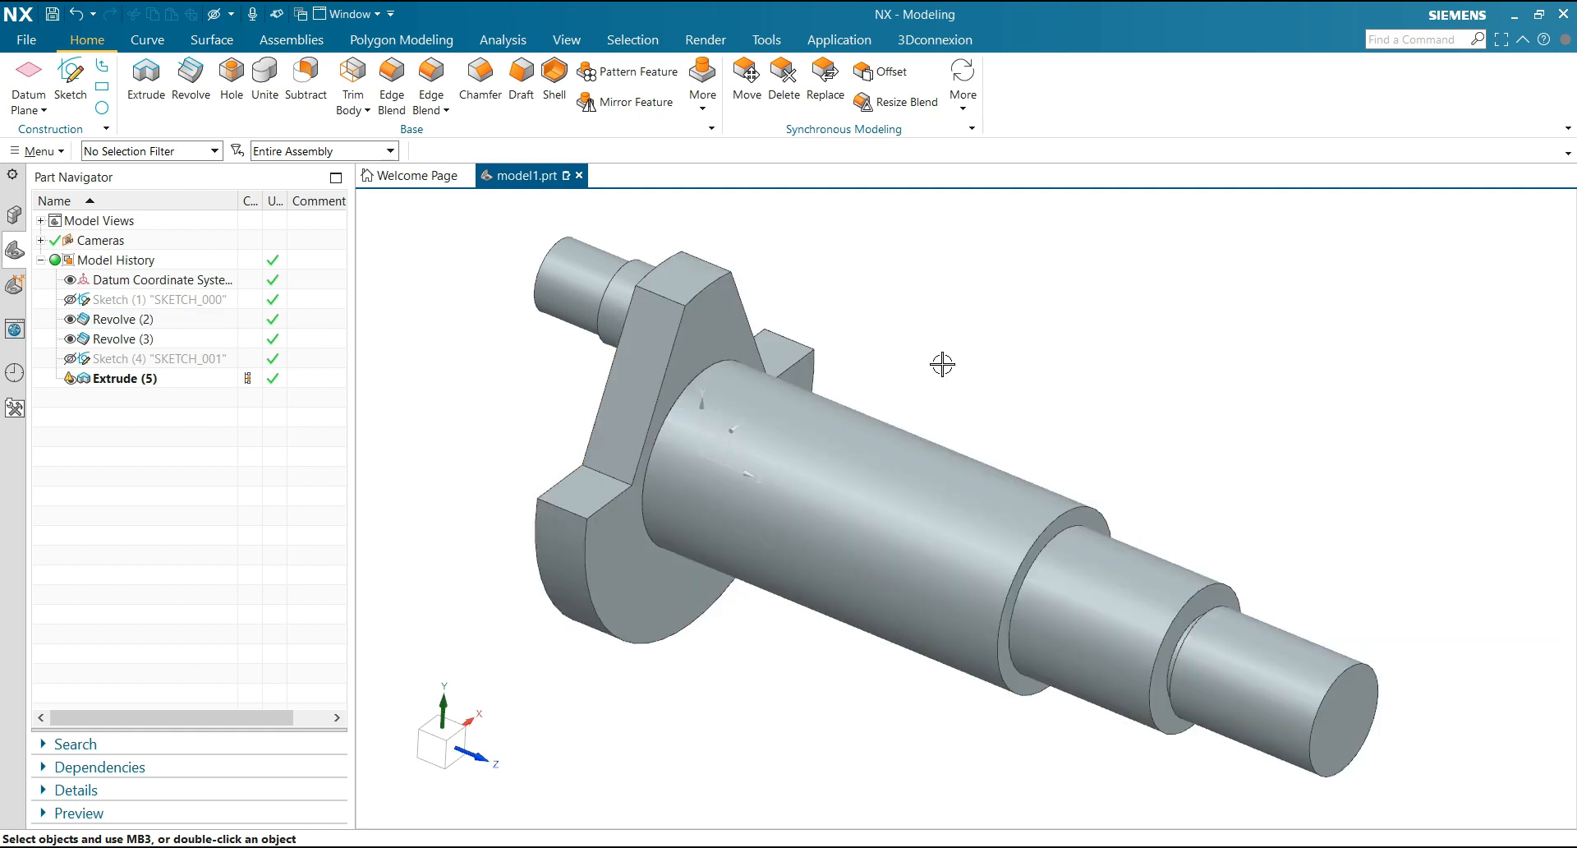
Chamfer the outer end edge of the eccentric pin symmetrically with a 2 mm distance
{"action": "scroll", "coordinate": [942, 364], "scroll_direction": "up", "scroll_amount": 2}
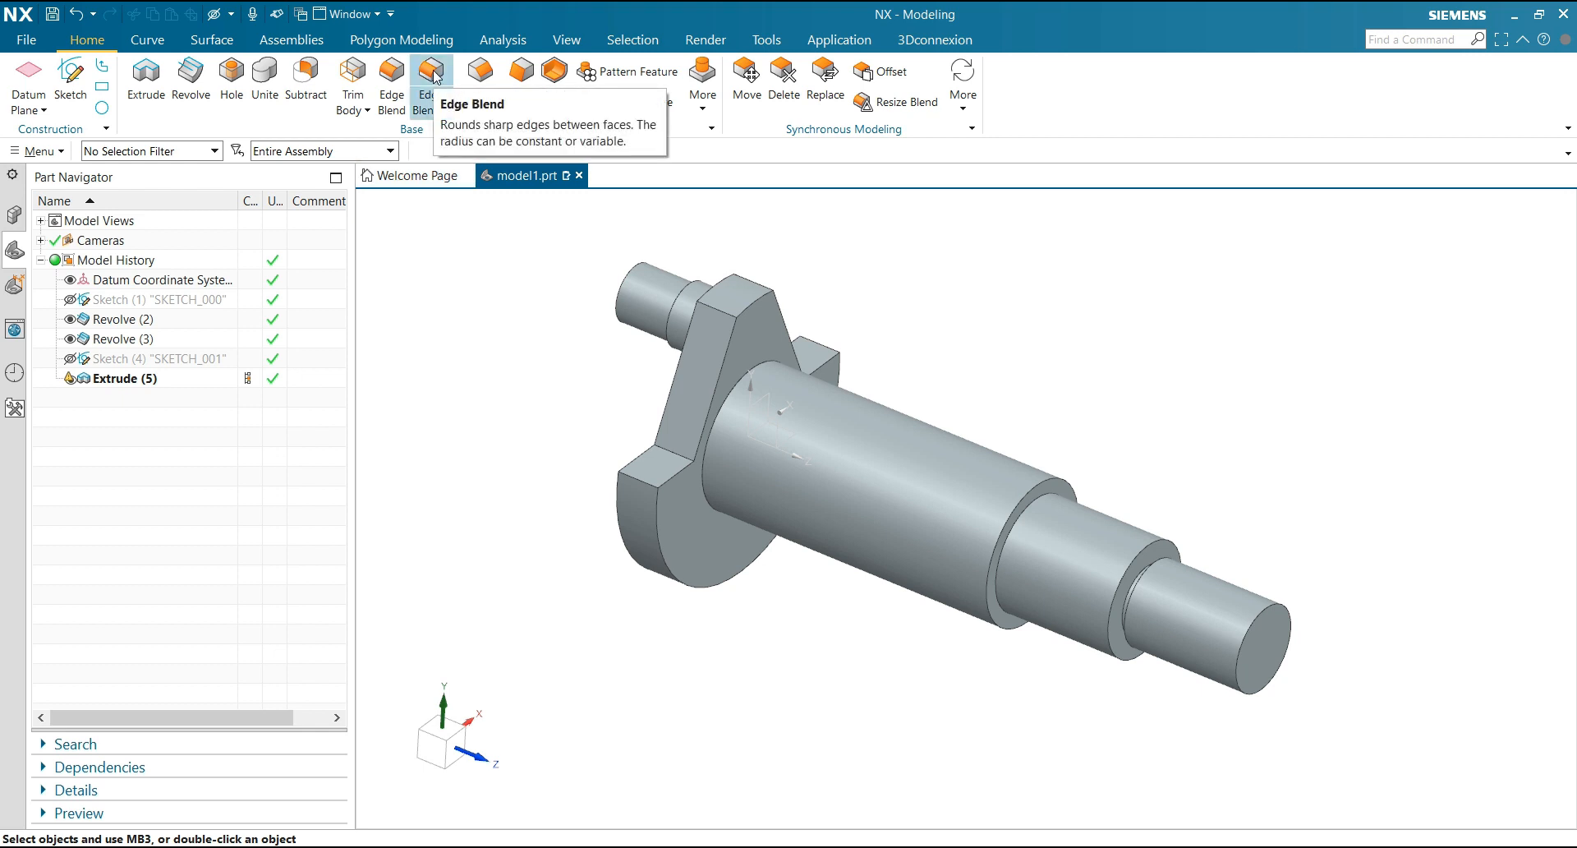
{"action": "left_click", "coordinate": [480, 75]}
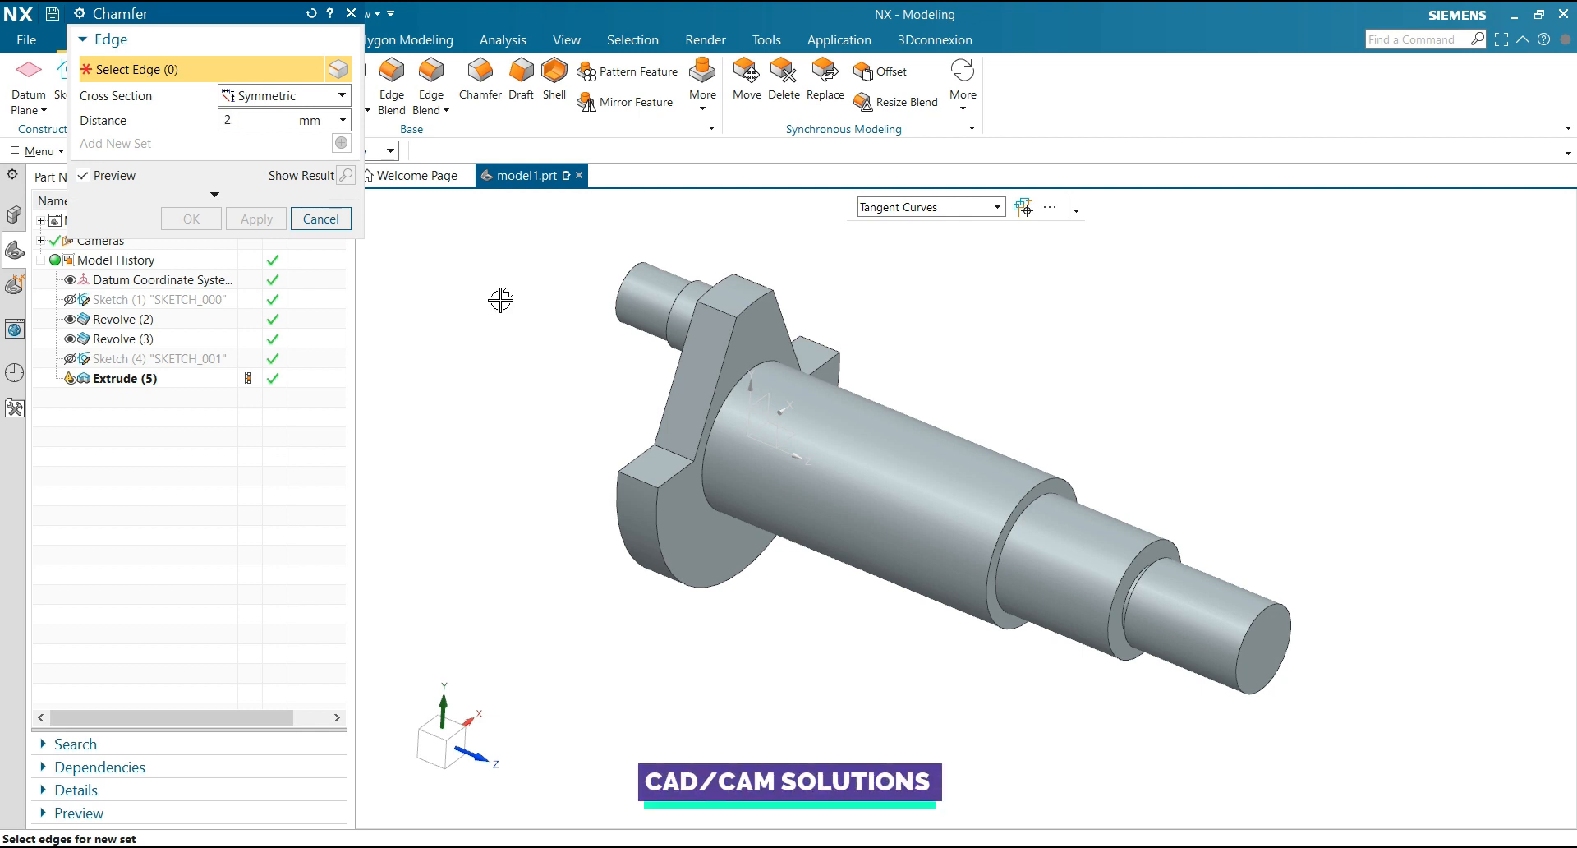
{"action": "middle_click_drag", "start_coordinate": [499, 301], "coordinate": [510, 331]}
{"action": "left_click", "coordinate": [539, 491]}
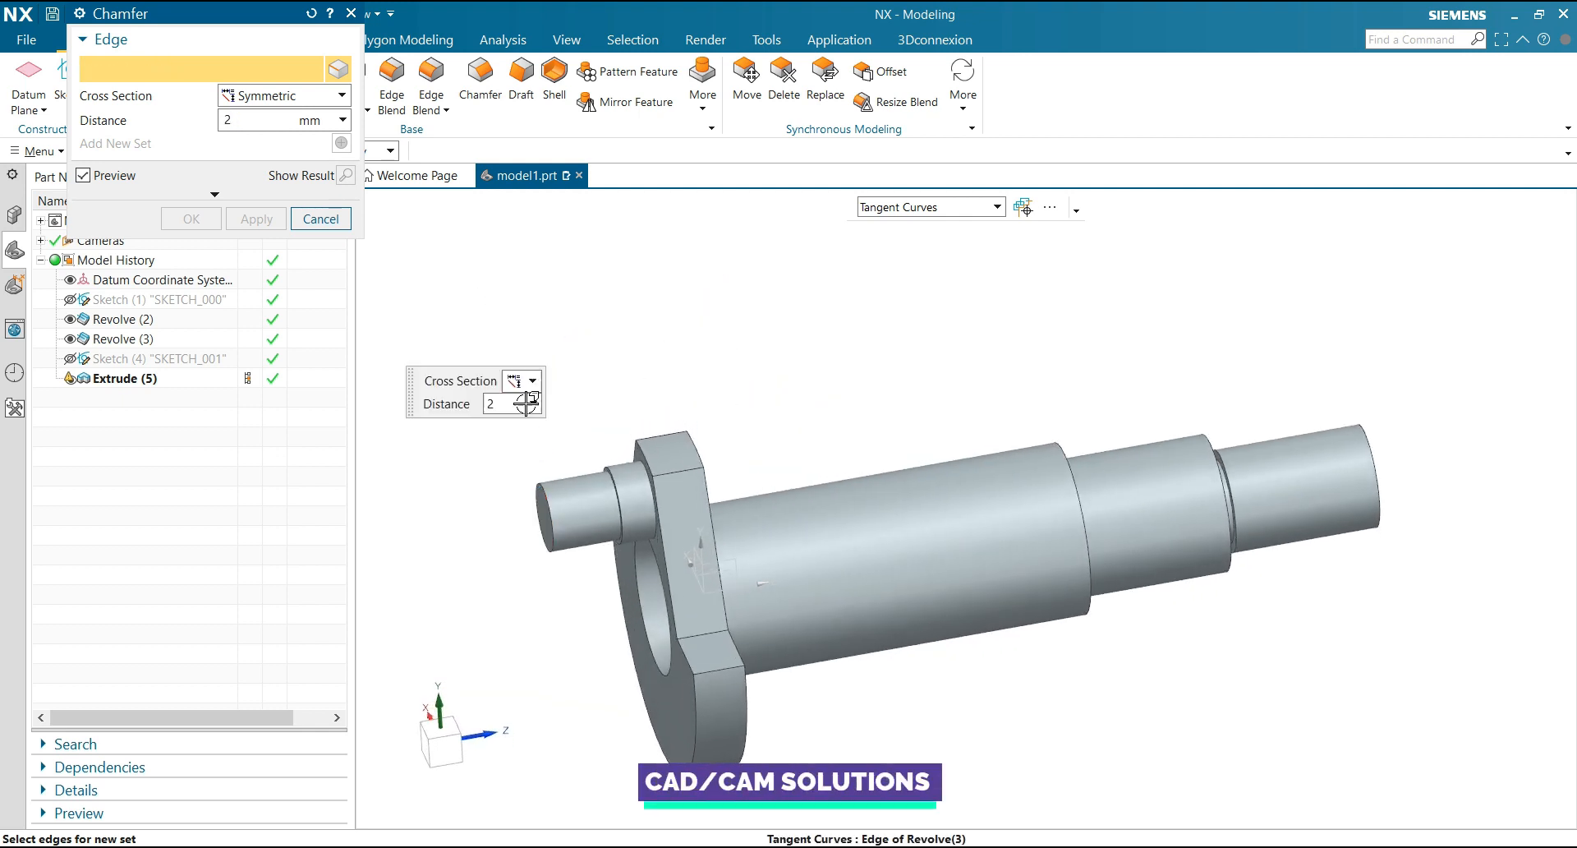
{"action": "left_click", "coordinate": [256, 220]}
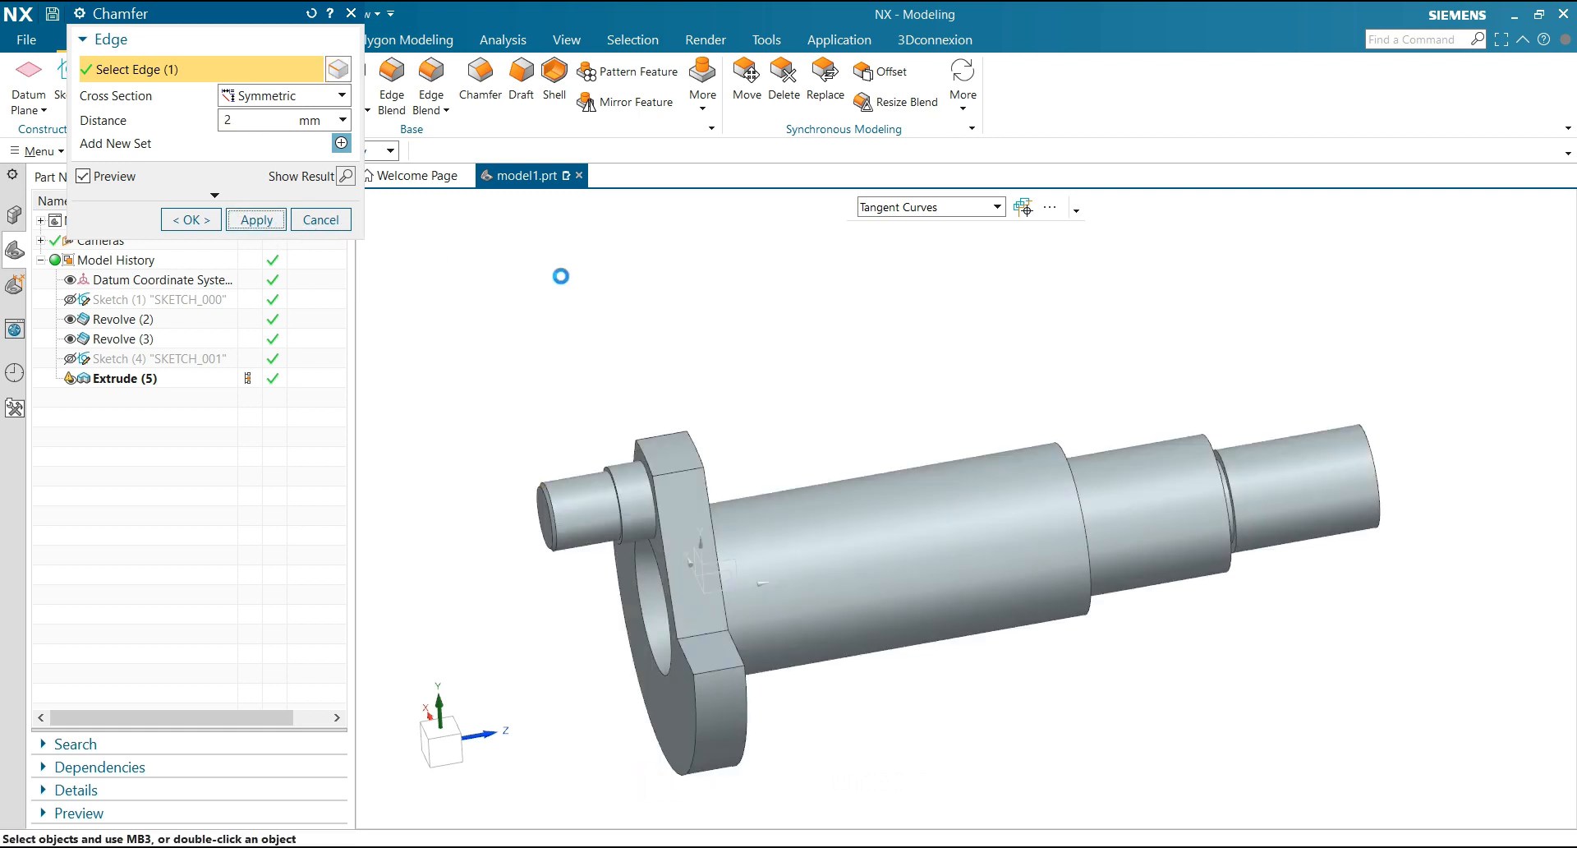
Chamfer the free end edge of the stepped shaft symmetrically with a 5 mm distance
{"action": "scroll", "coordinate": [556, 273], "scroll_direction": "down", "scroll_amount": 3}
{"action": "middle_click_drag", "start_coordinate": [746, 271], "coordinate": [751, 253]}
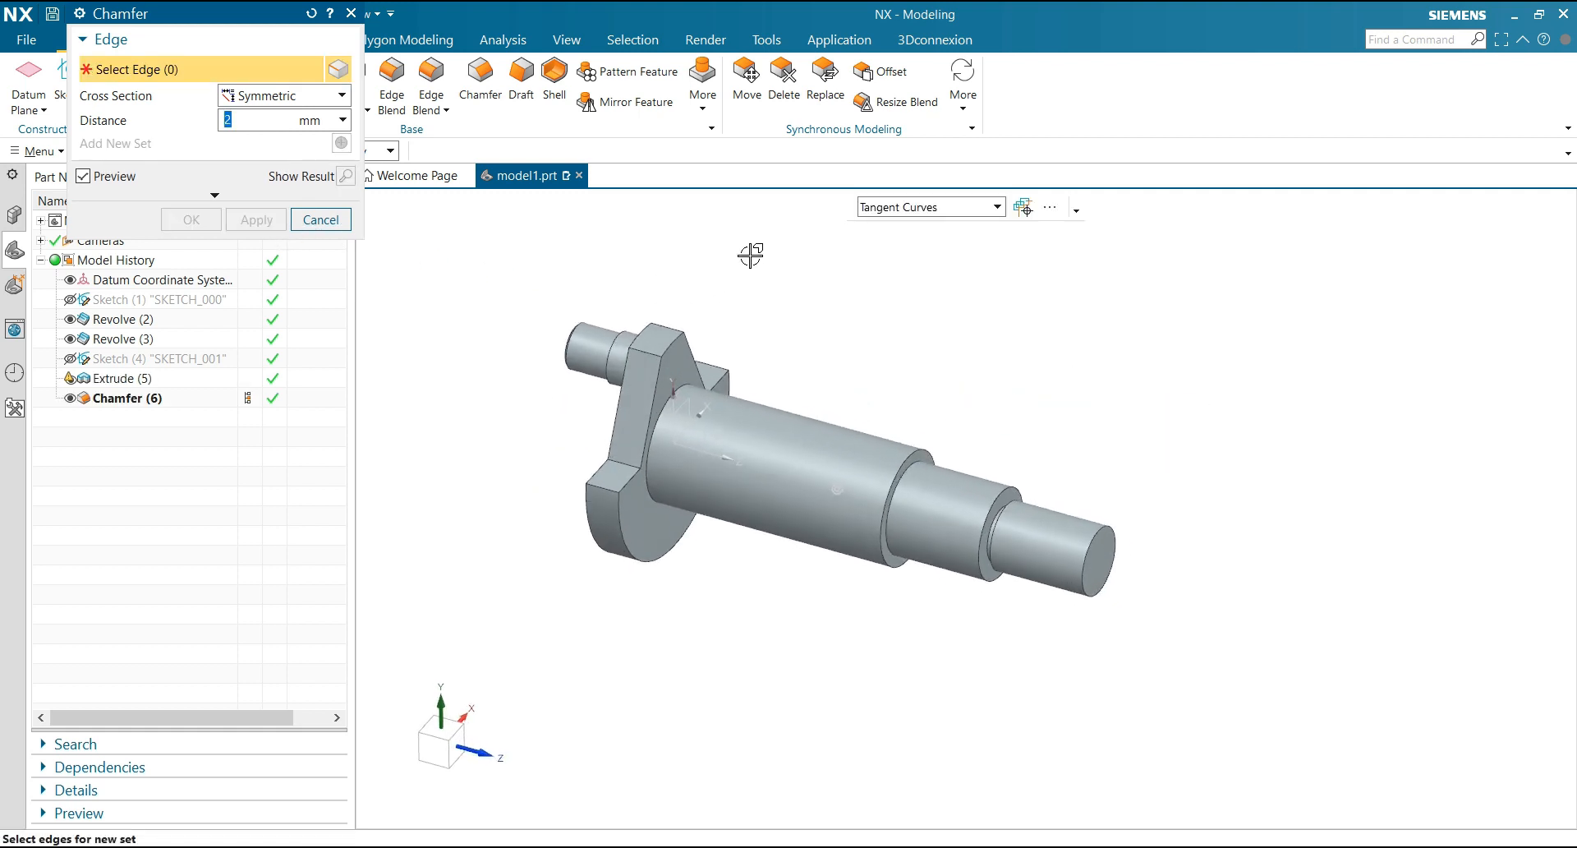
{"action": "scroll", "coordinate": [740, 270], "scroll_direction": "up", "scroll_amount": 3}
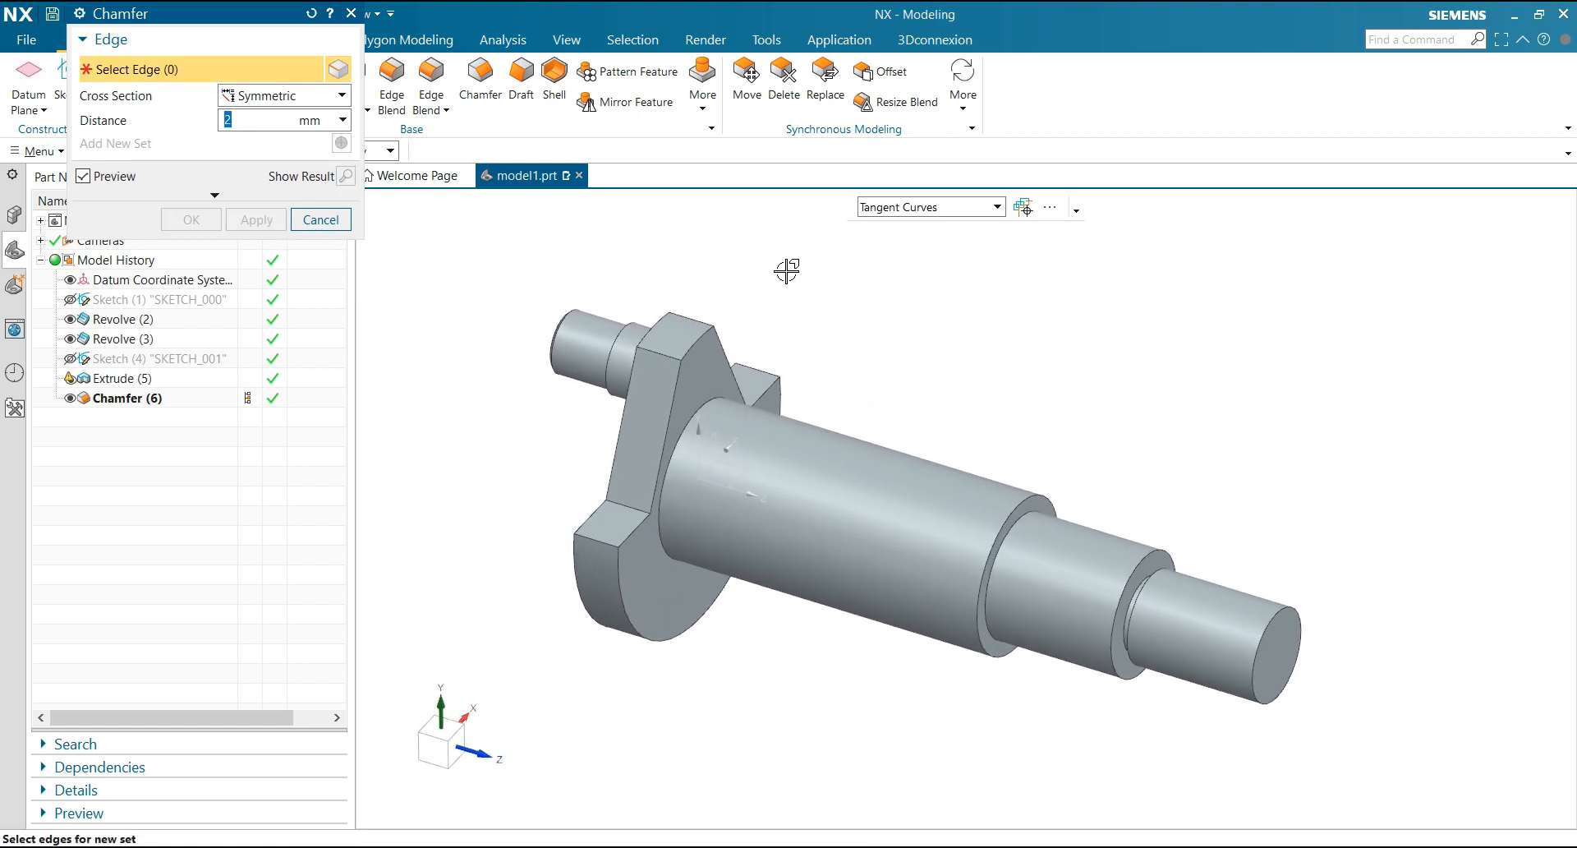
{"action": "type", "text": "5"}
{"action": "left_click", "coordinate": [1288, 612]}
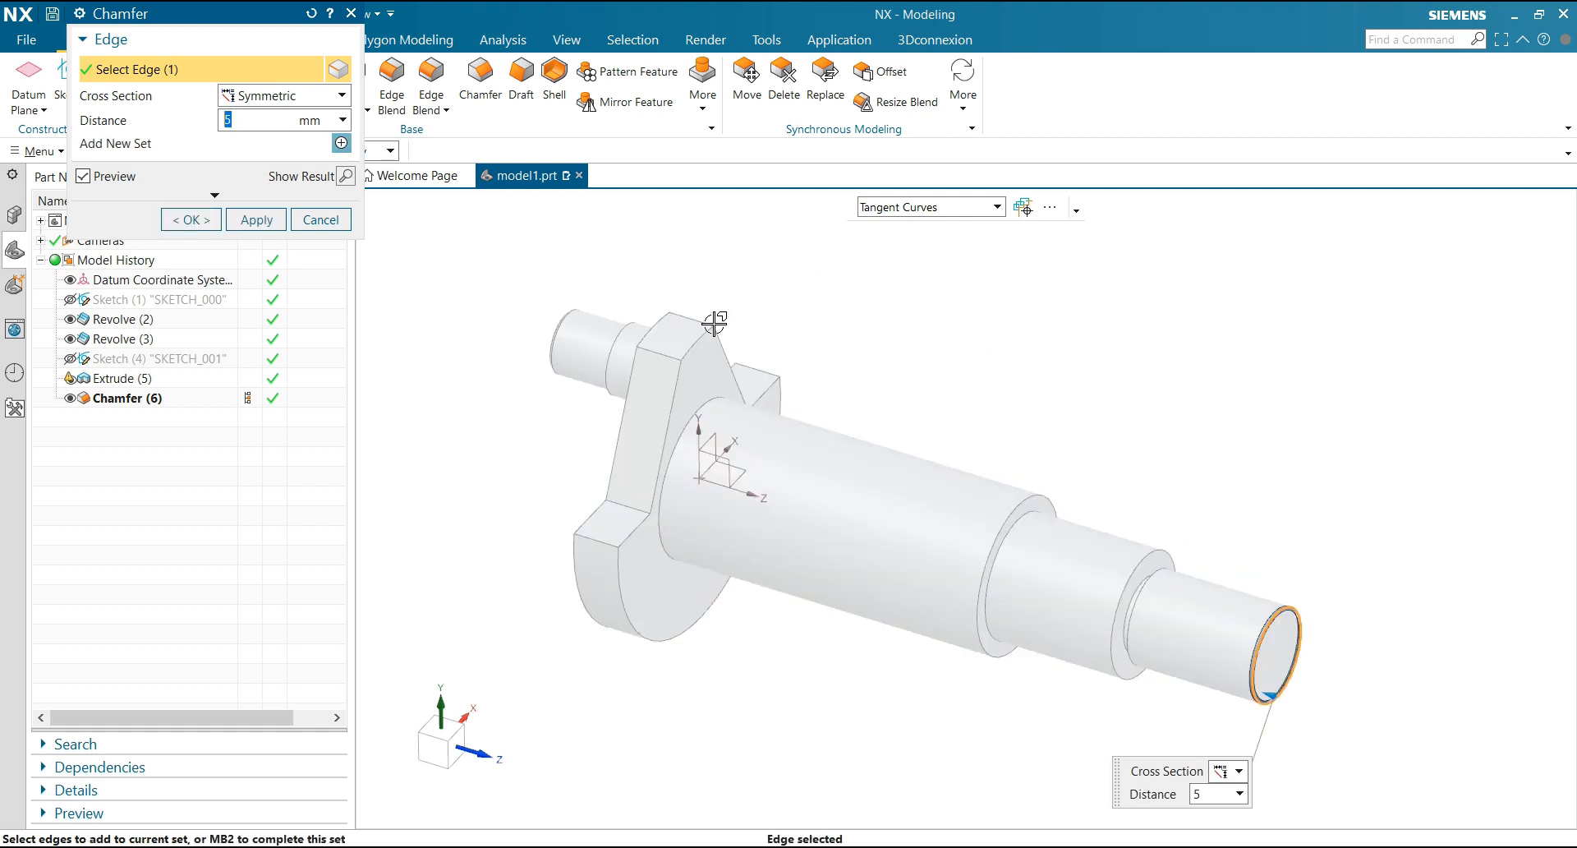
{"action": "left_click", "coordinate": [256, 220]}
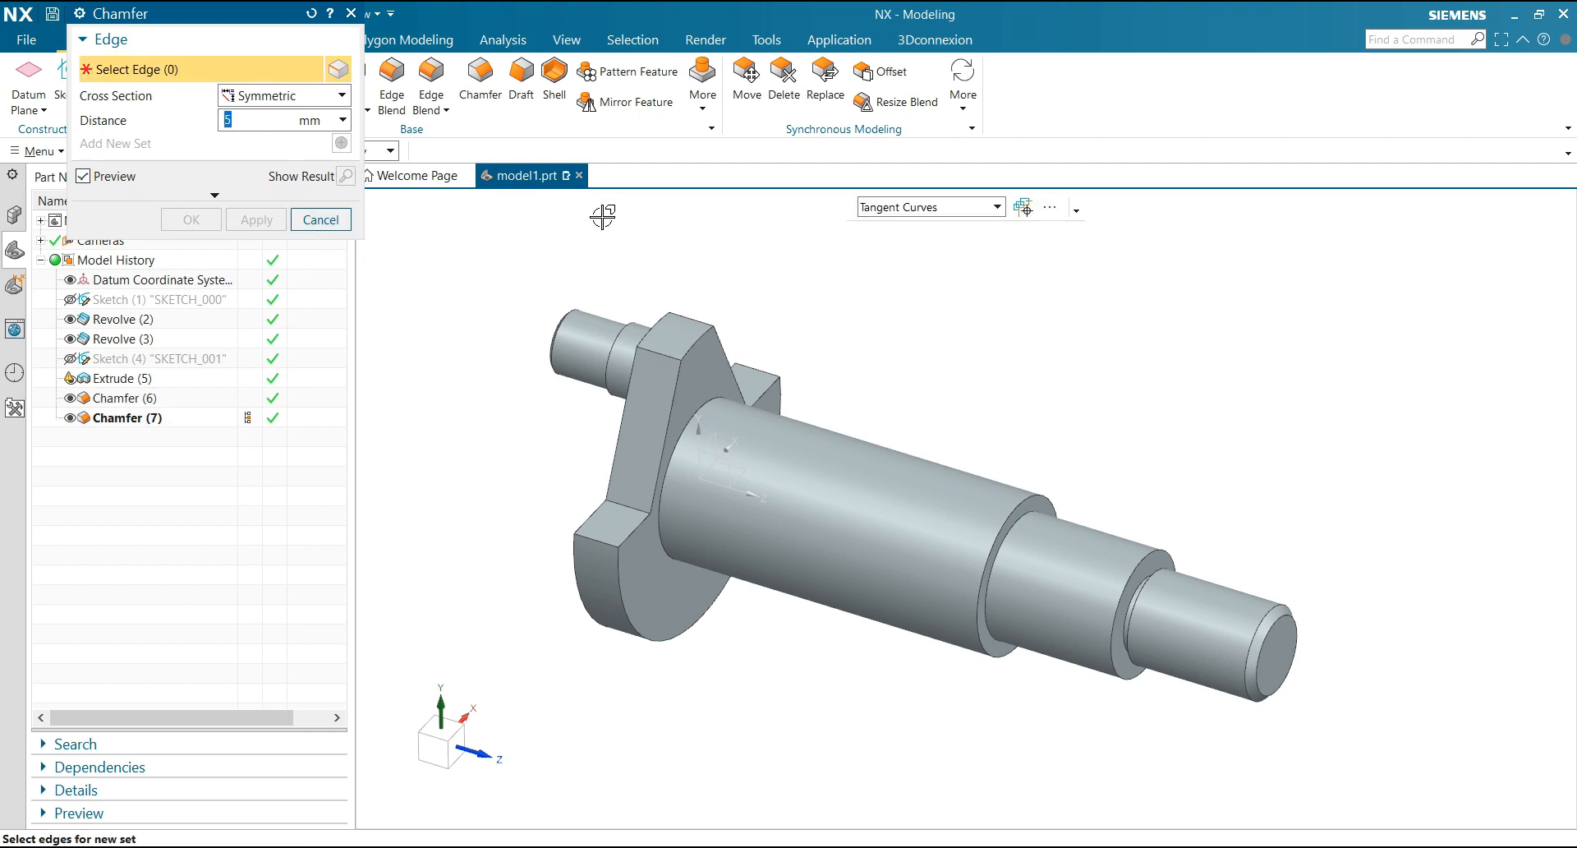
Chamfer the flange's rear arc edge symmetrically with a 10 mm distance and finish chamfering
{"action": "left_click", "coordinate": [563, 559]}
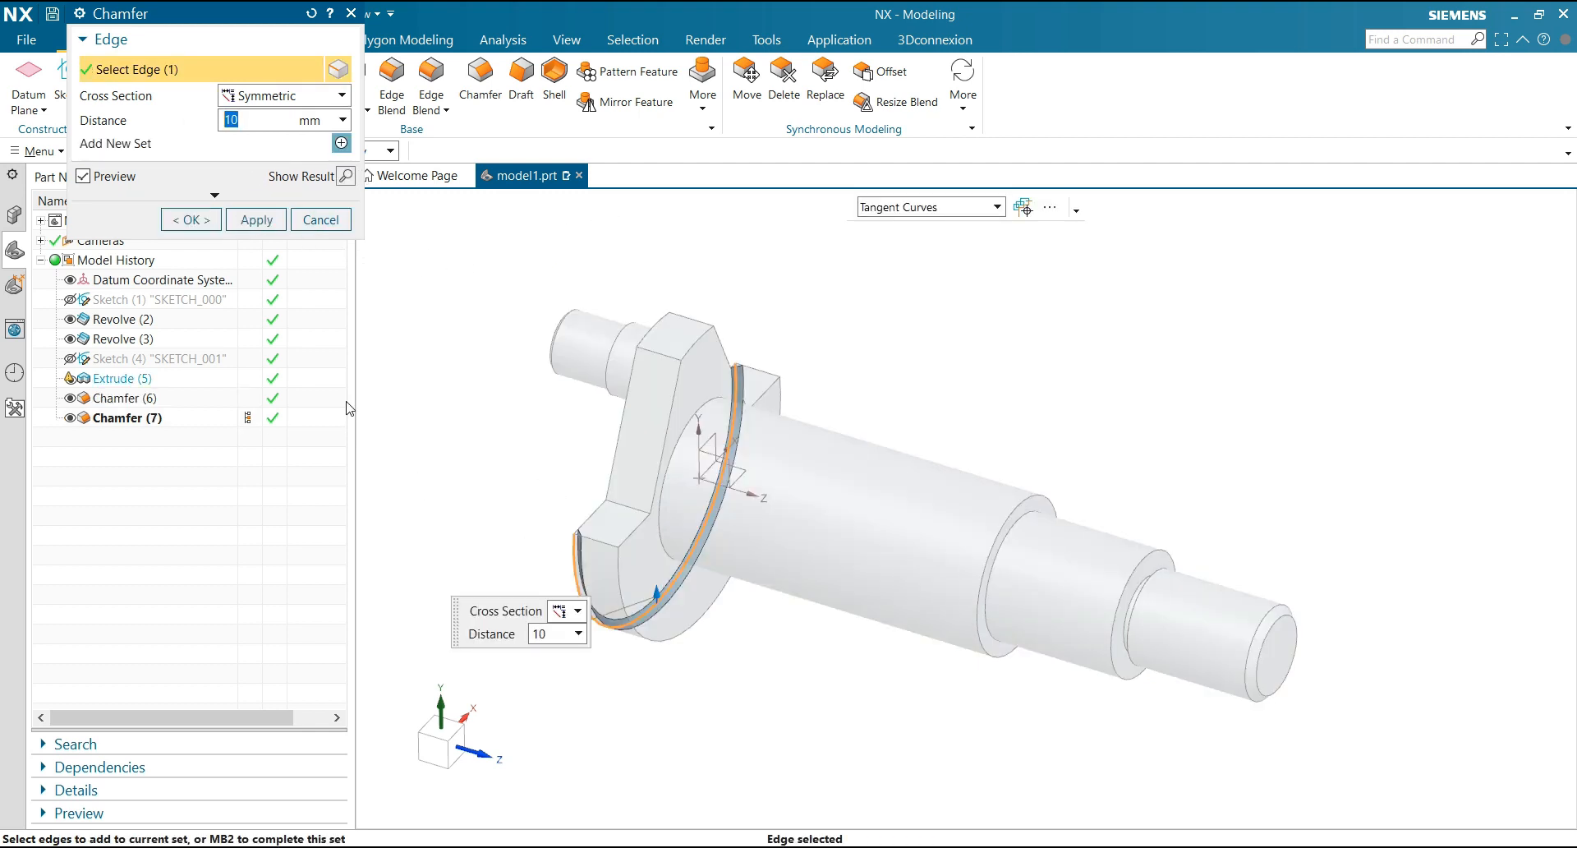
{"action": "left_click", "coordinate": [197, 221]}
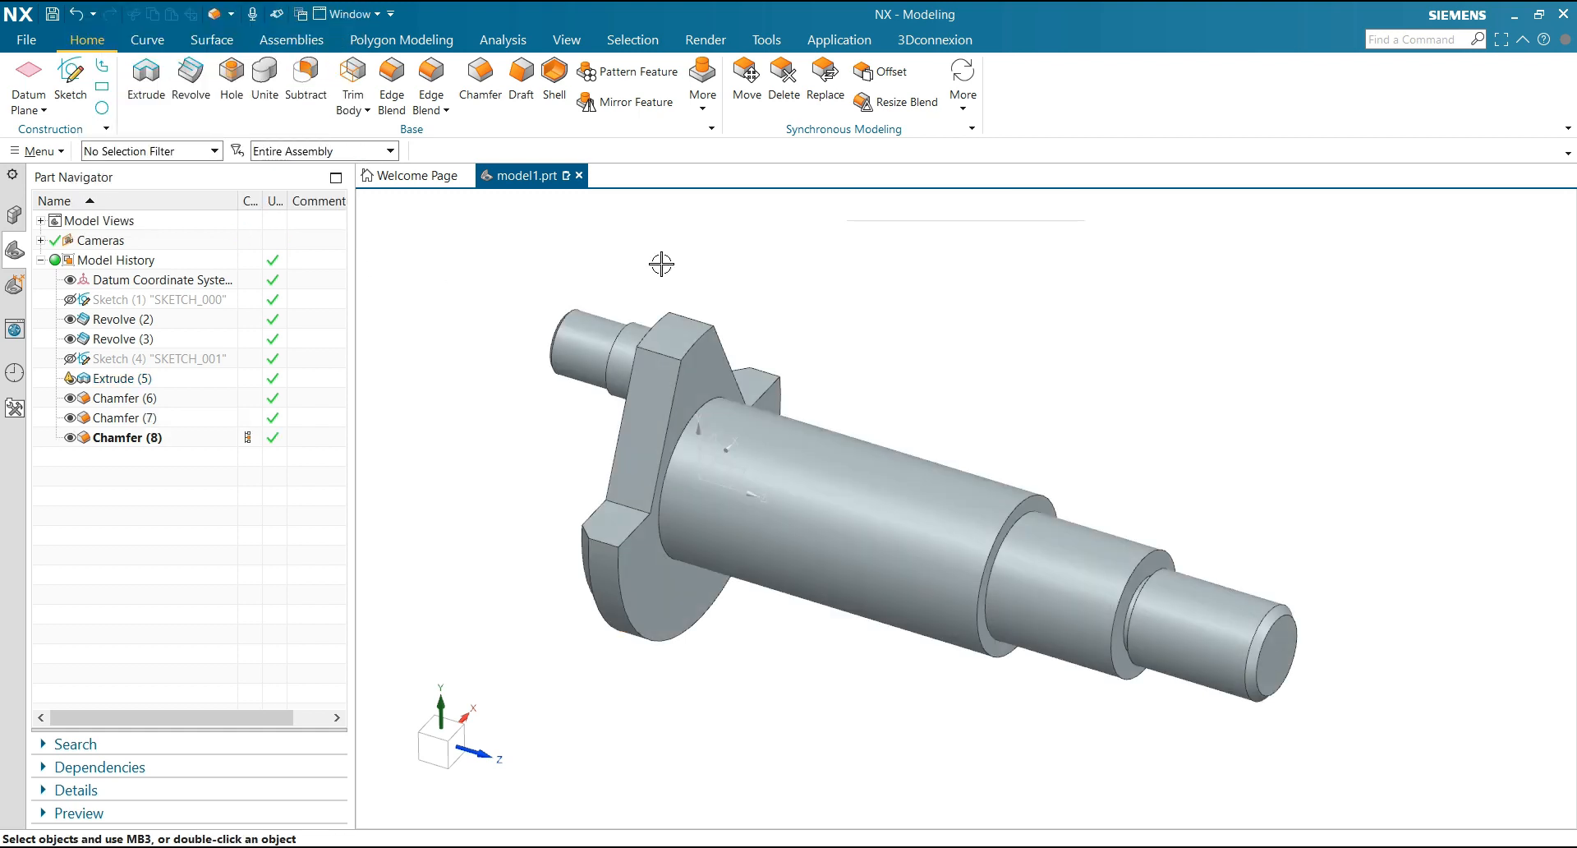
Blend the inner edge of the shaft's first step and the eccentric pin's edge at the flange with a 2 mm radius
{"action": "left_click", "coordinate": [431, 76]}
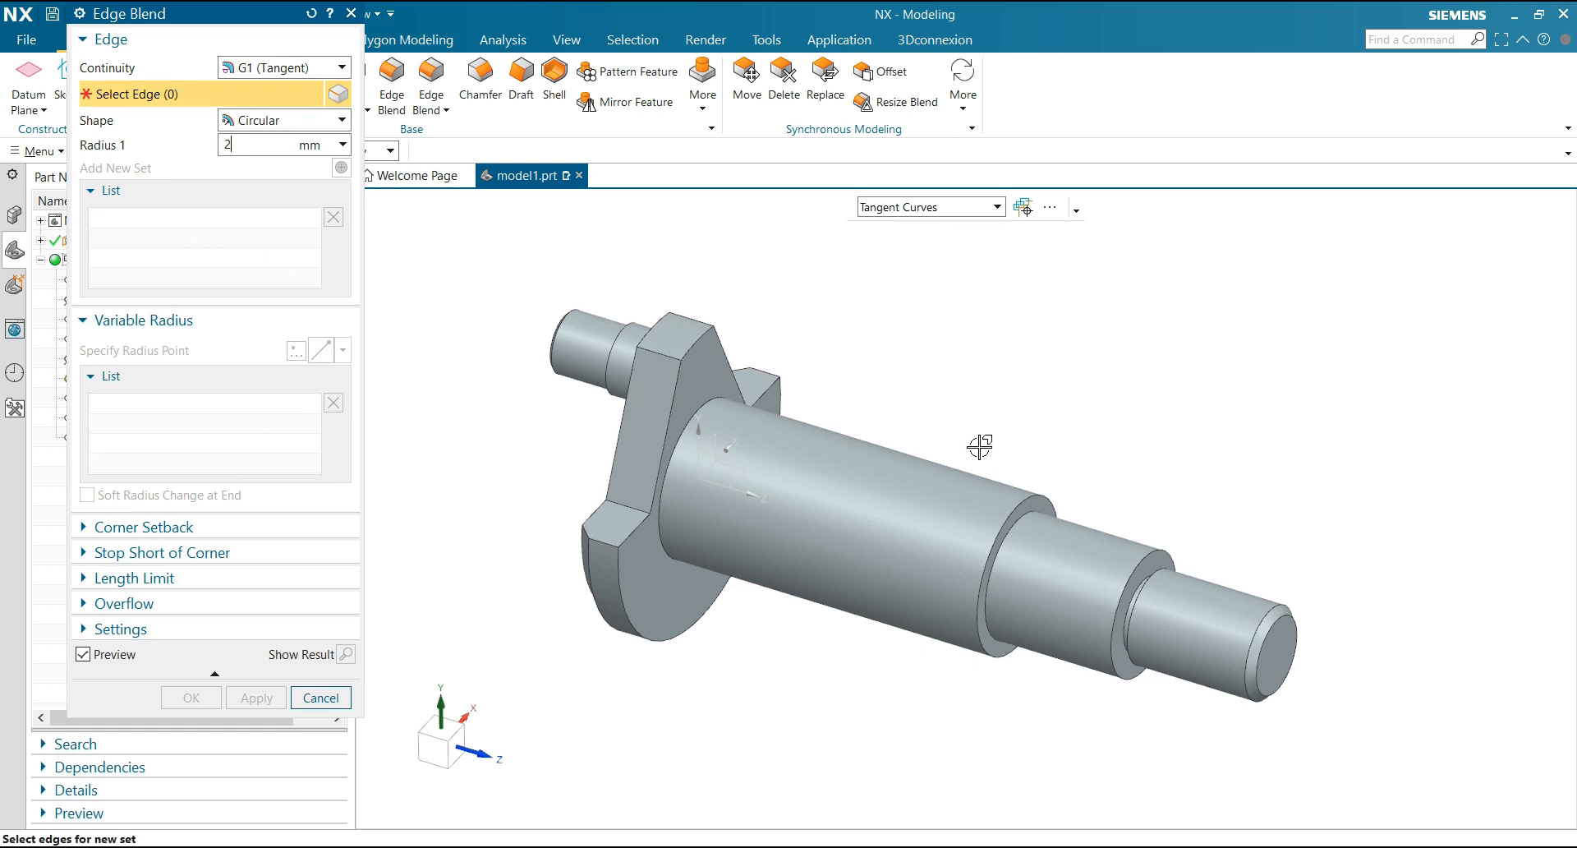
{"action": "left_click", "coordinate": [1033, 511]}
{"action": "middle_click_drag", "start_coordinate": [852, 359], "coordinate": [634, 419]}
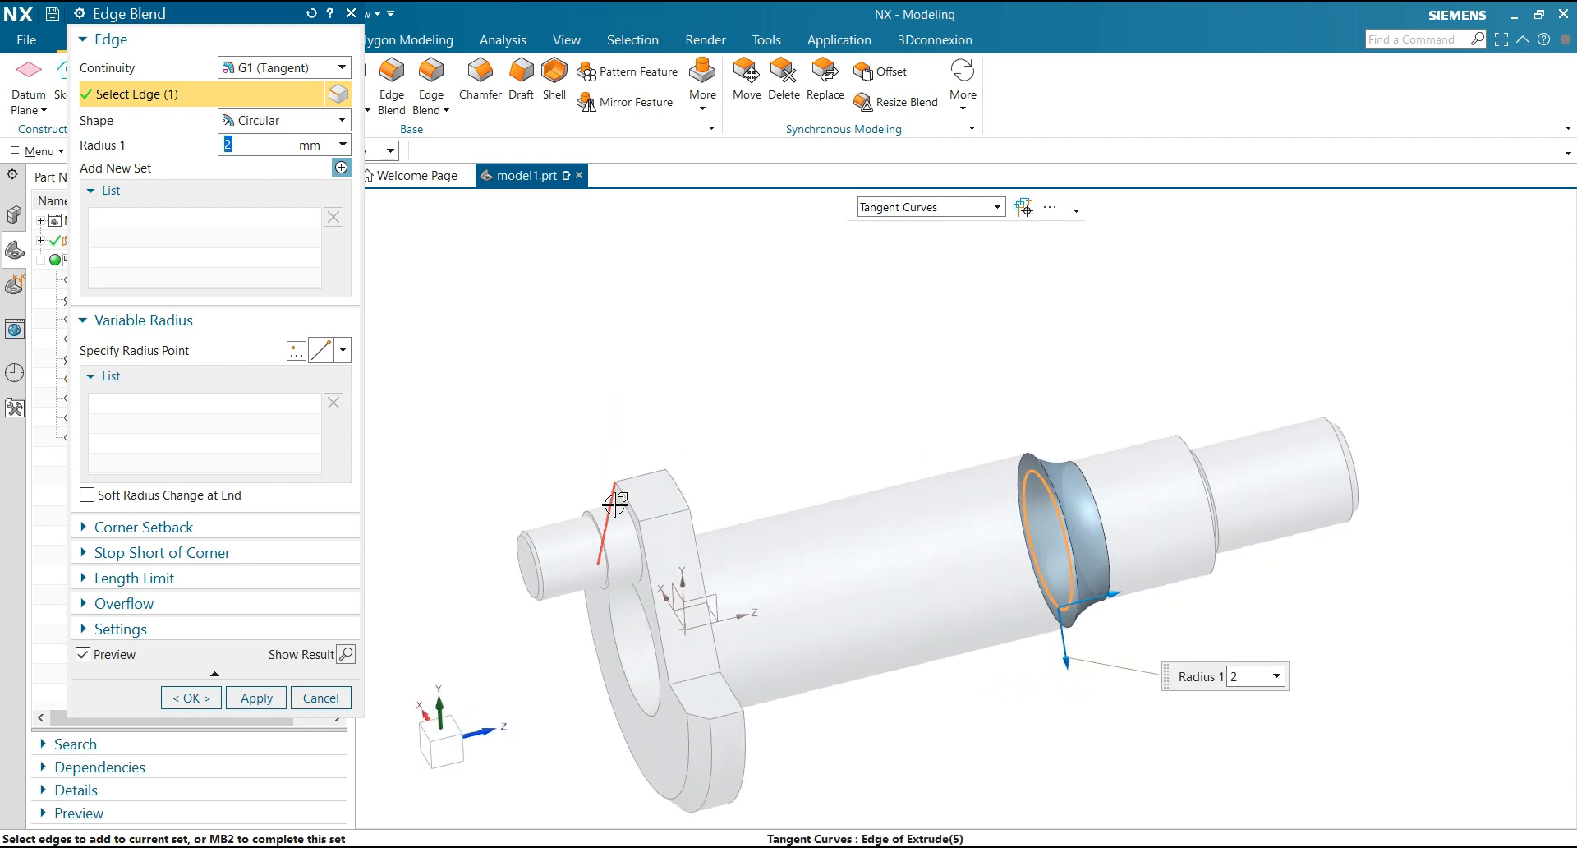
{"action": "scroll", "coordinate": [630, 575], "scroll_direction": "up", "scroll_amount": 3}
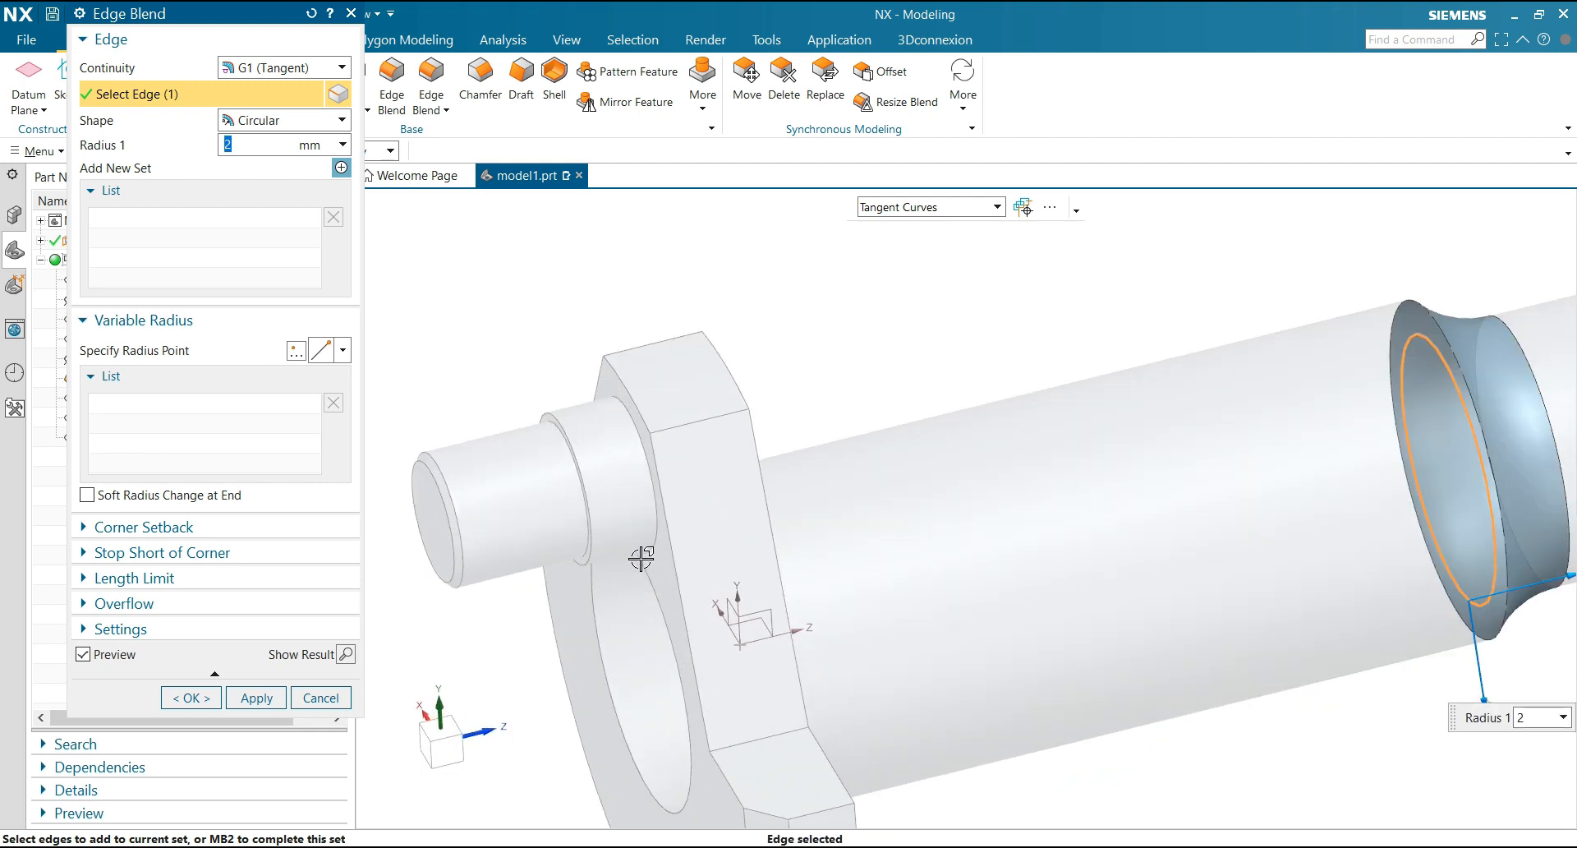
{"action": "left_click", "coordinate": [653, 534]}
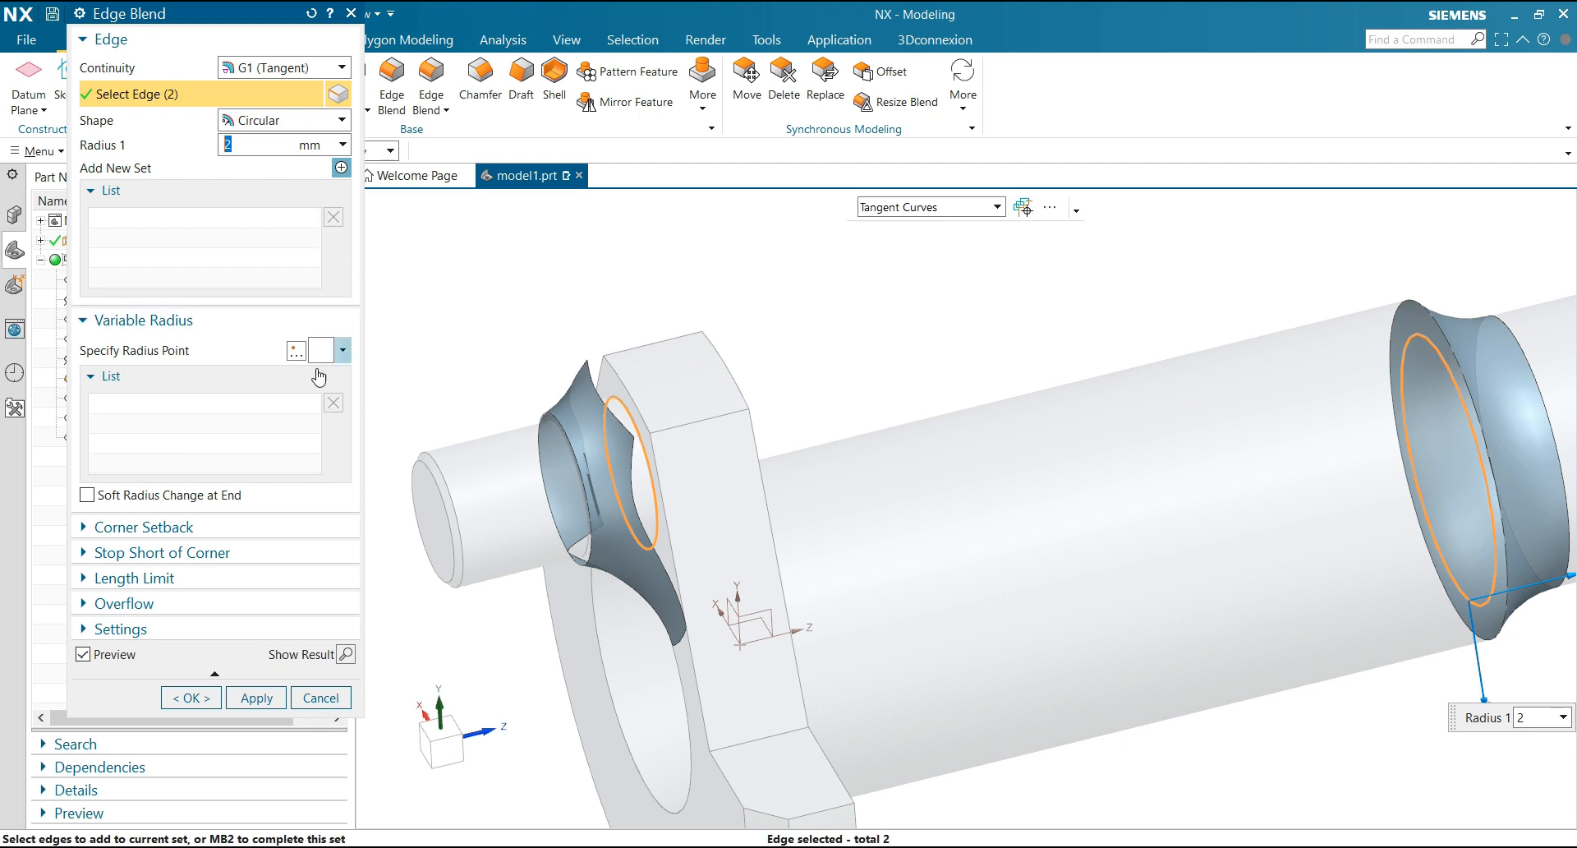
{"action": "left_click", "coordinate": [256, 697]}
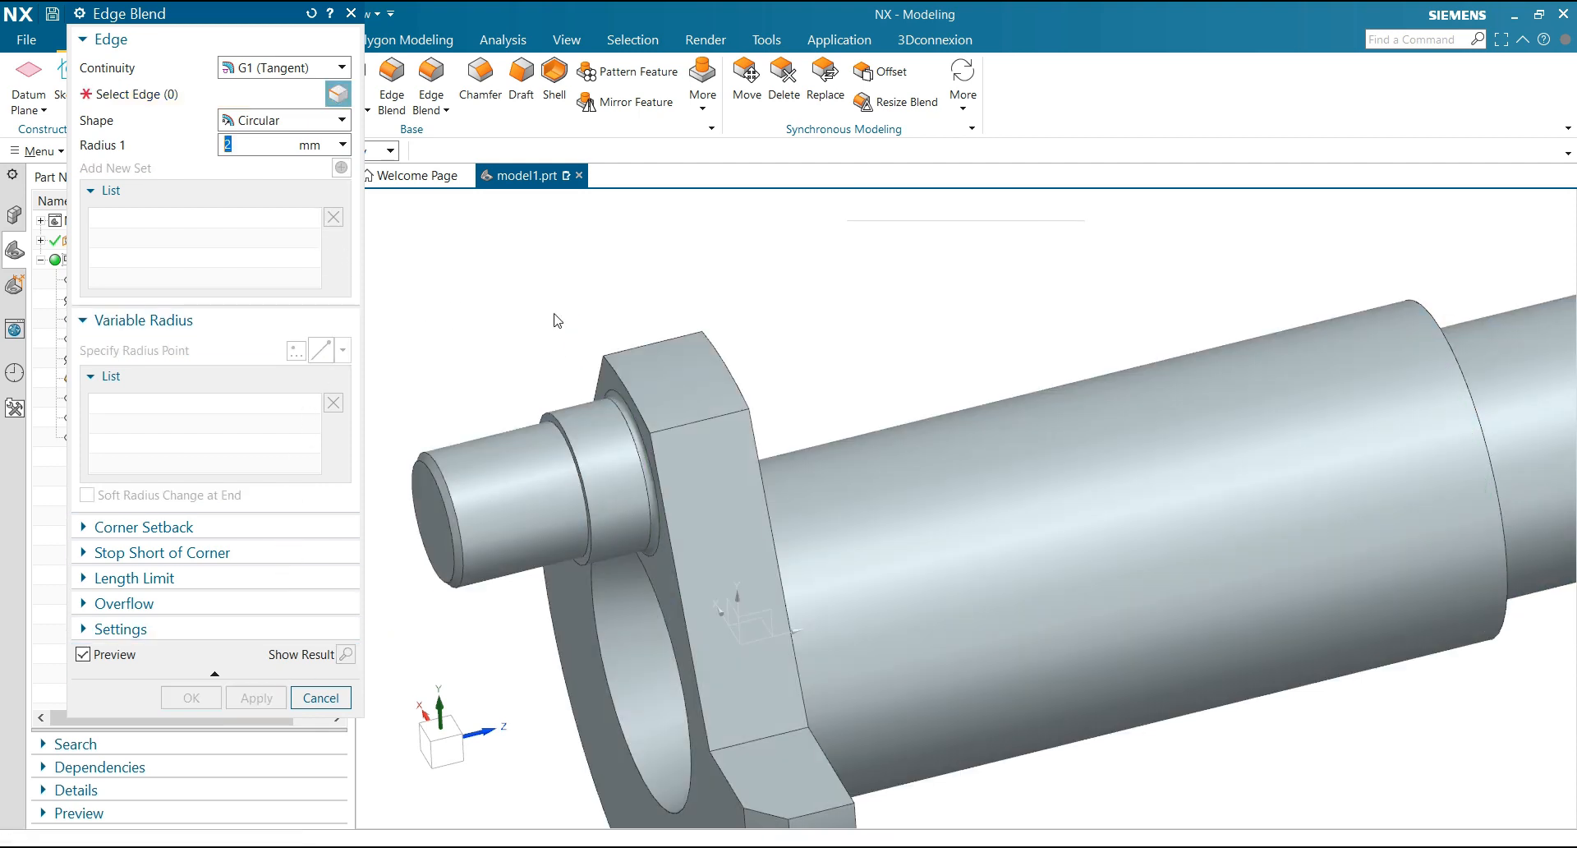
Blend the circular edge where the largest shaft section meets the flange with a 3 mm radius
{"action": "scroll", "coordinate": [552, 317], "scroll_direction": "down", "scroll_amount": 1}
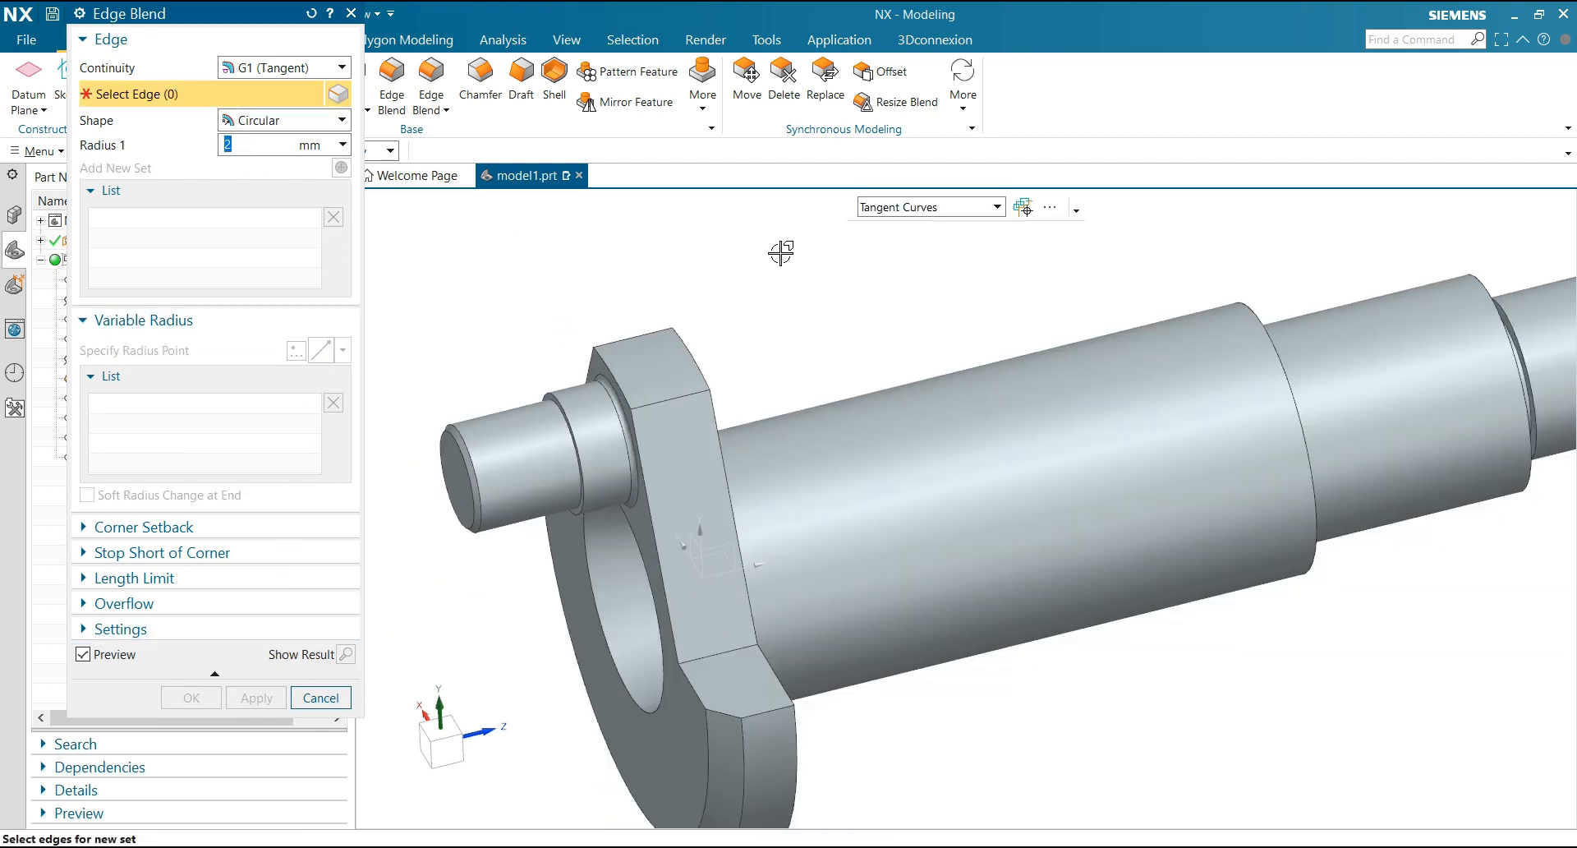
{"action": "scroll", "coordinate": [782, 257], "scroll_direction": "down", "scroll_amount": 2}
{"action": "middle_click_drag", "start_coordinate": [782, 257], "coordinate": [778, 284]}
{"action": "left_click", "coordinate": [773, 296]}
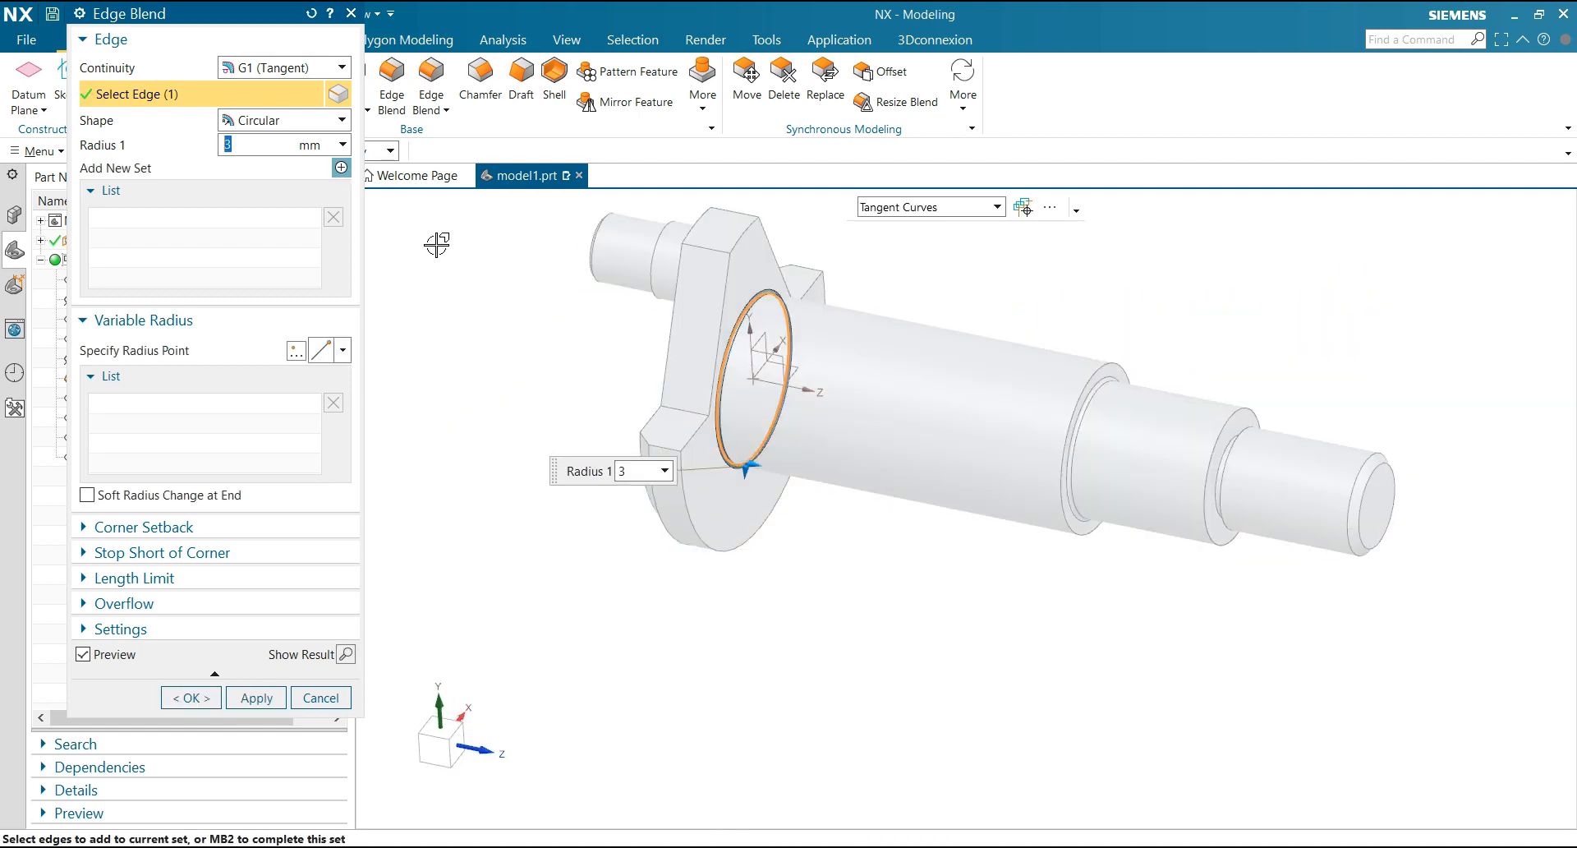
{"action": "left_click", "coordinate": [256, 697]}
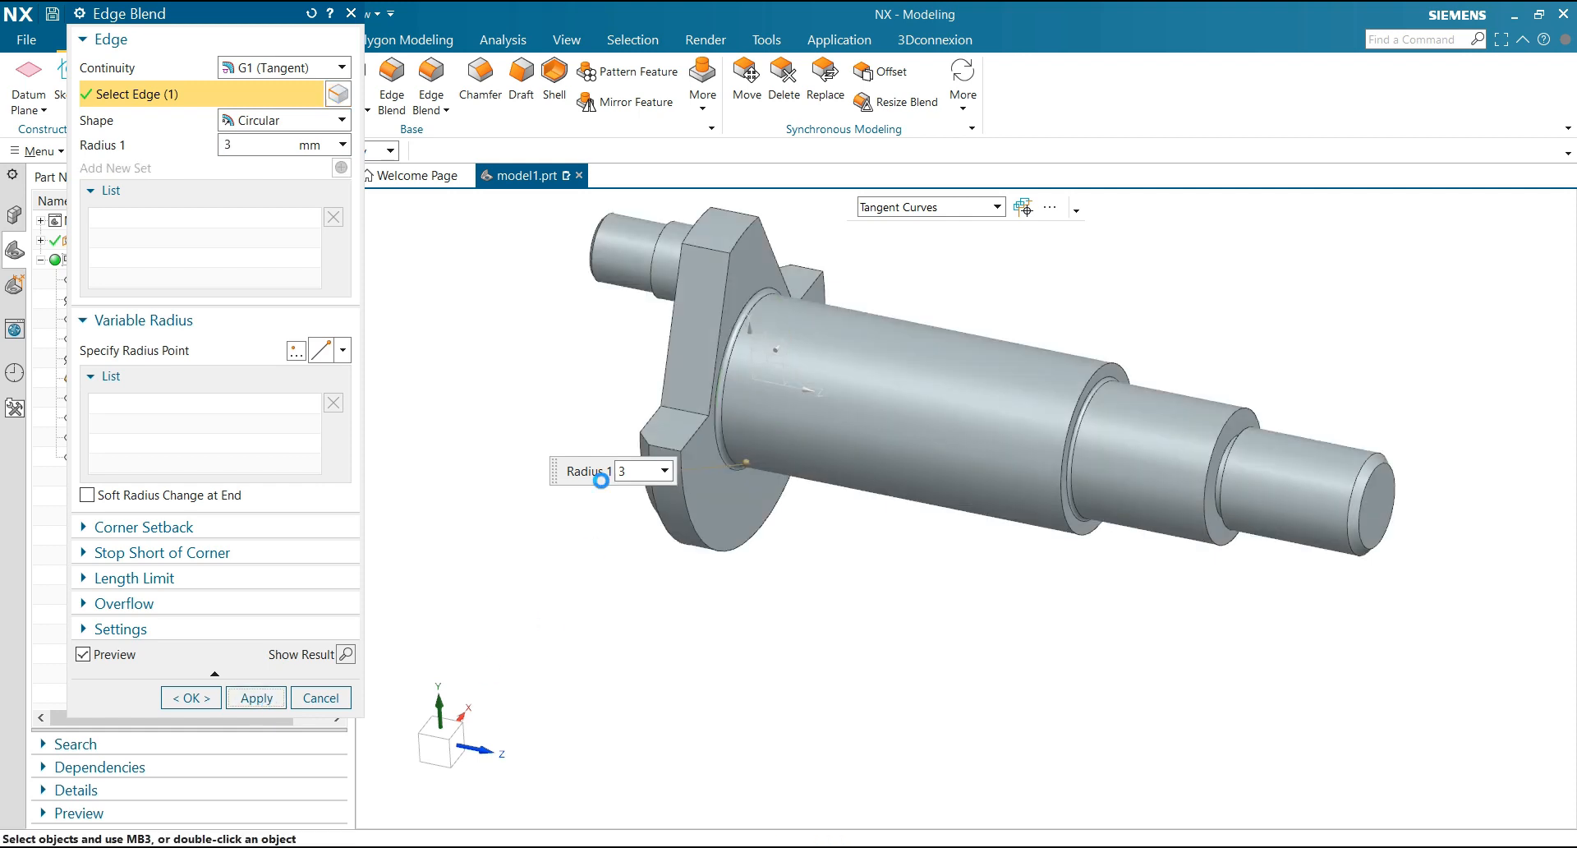
Blend the four outer corner edges of the flange beside the notches with a 10 mm radius
{"action": "scroll", "coordinate": [575, 347], "scroll_direction": "up", "scroll_amount": 4}
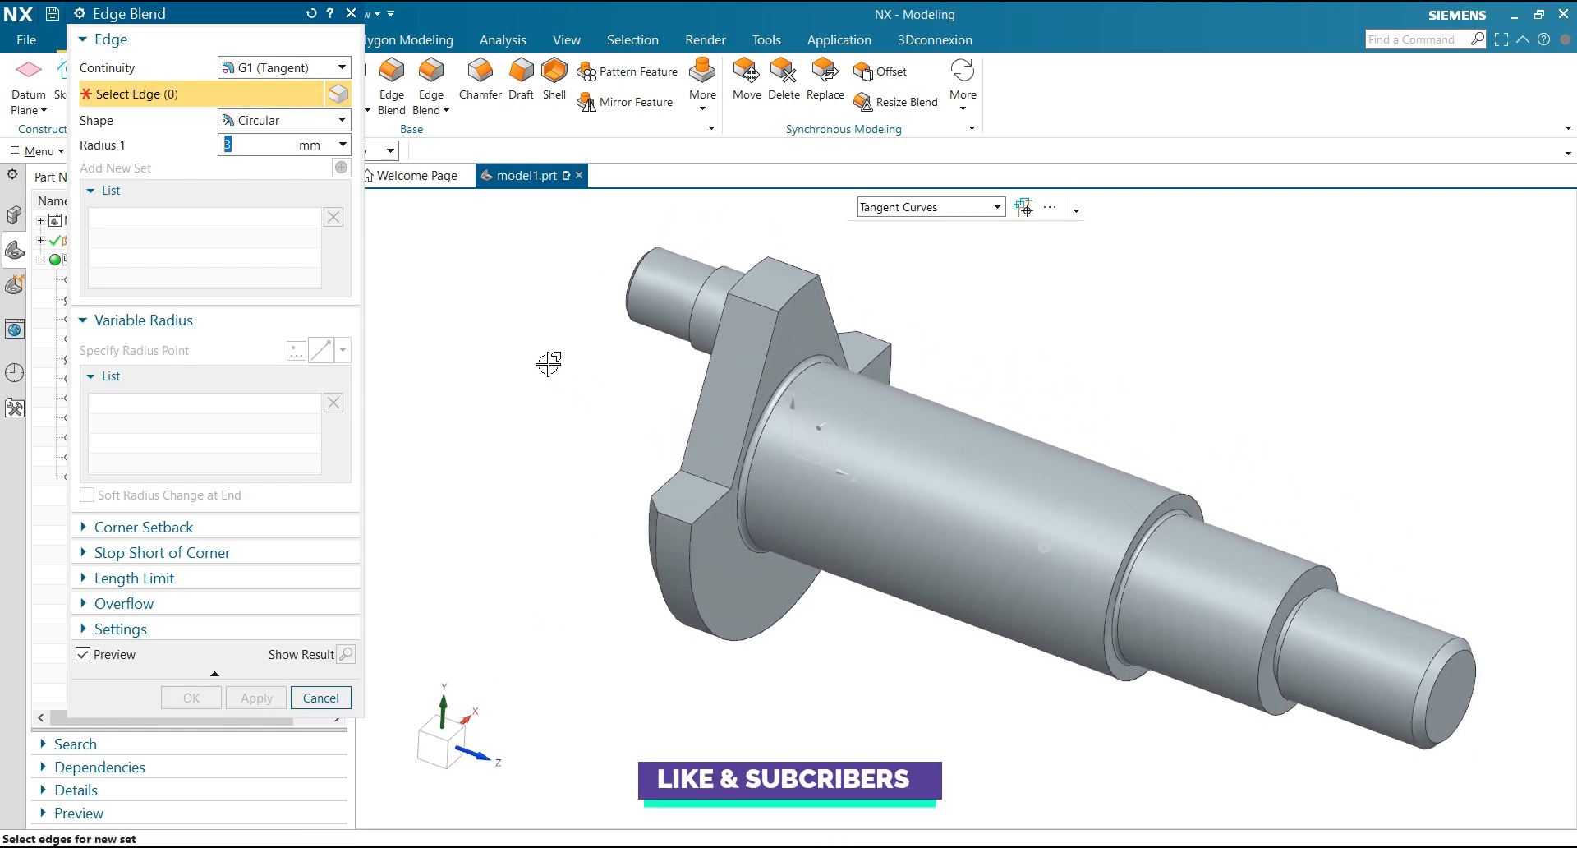
{"action": "type", "text": "10"}
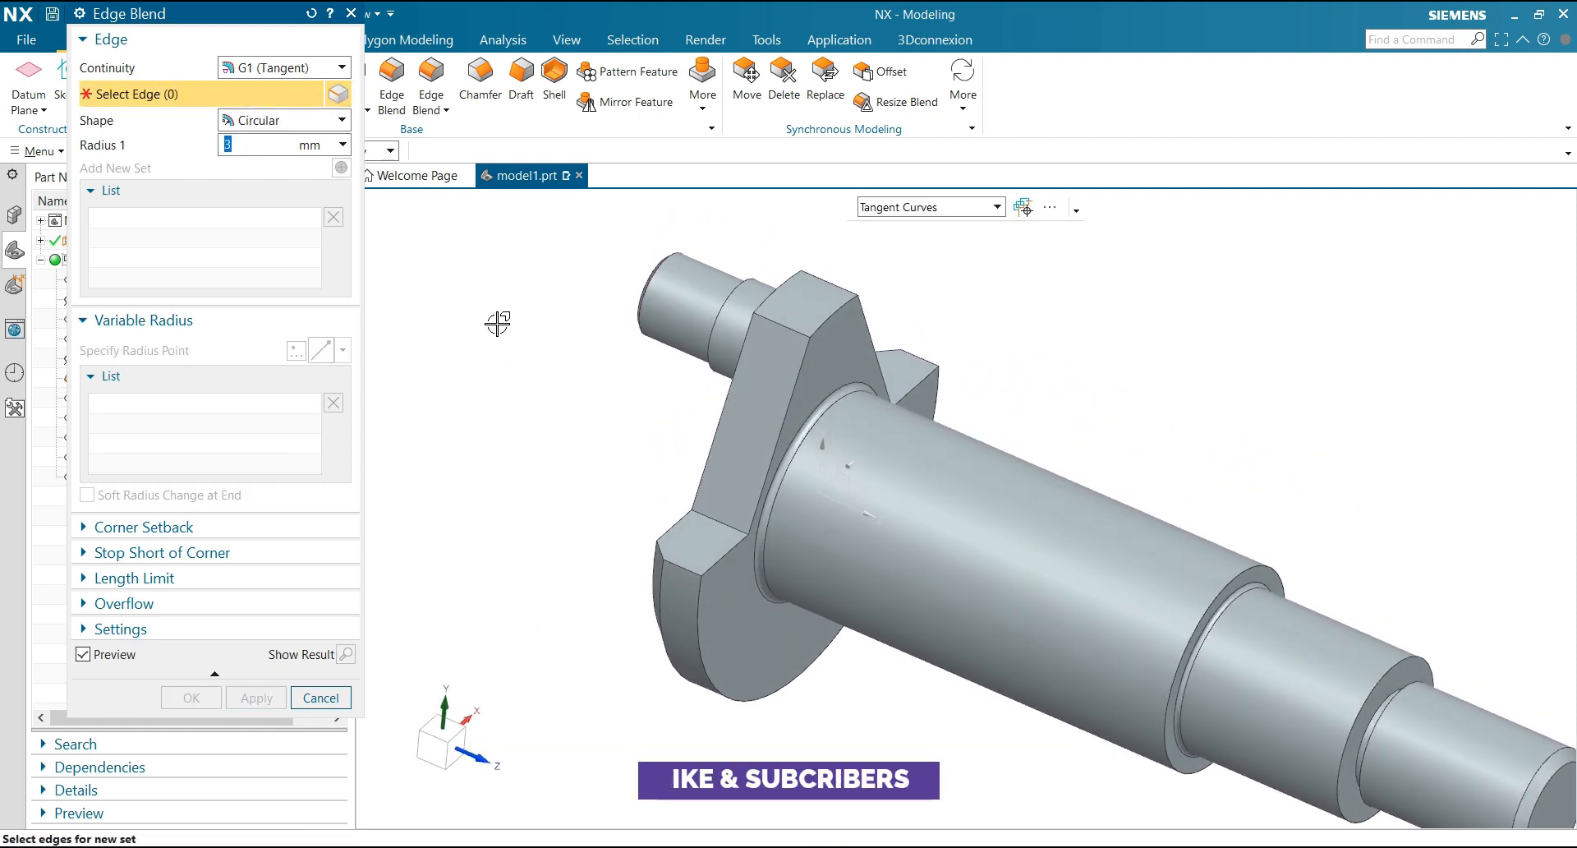
{"action": "left_click", "coordinate": [669, 565]}
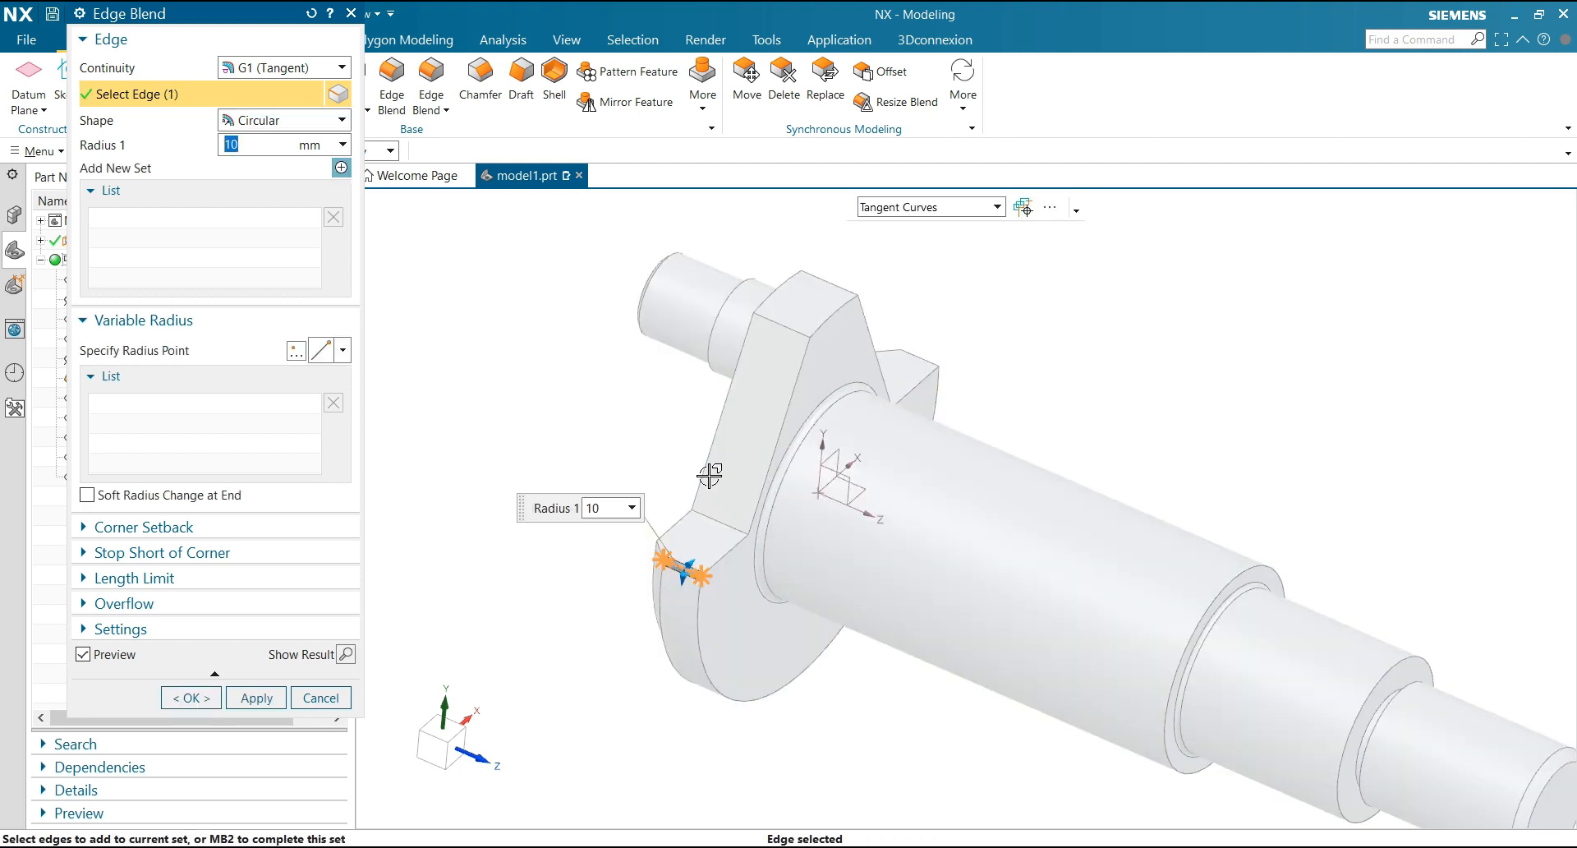
{"action": "left_click", "coordinate": [797, 328]}
{"action": "left_click", "coordinate": [831, 281]}
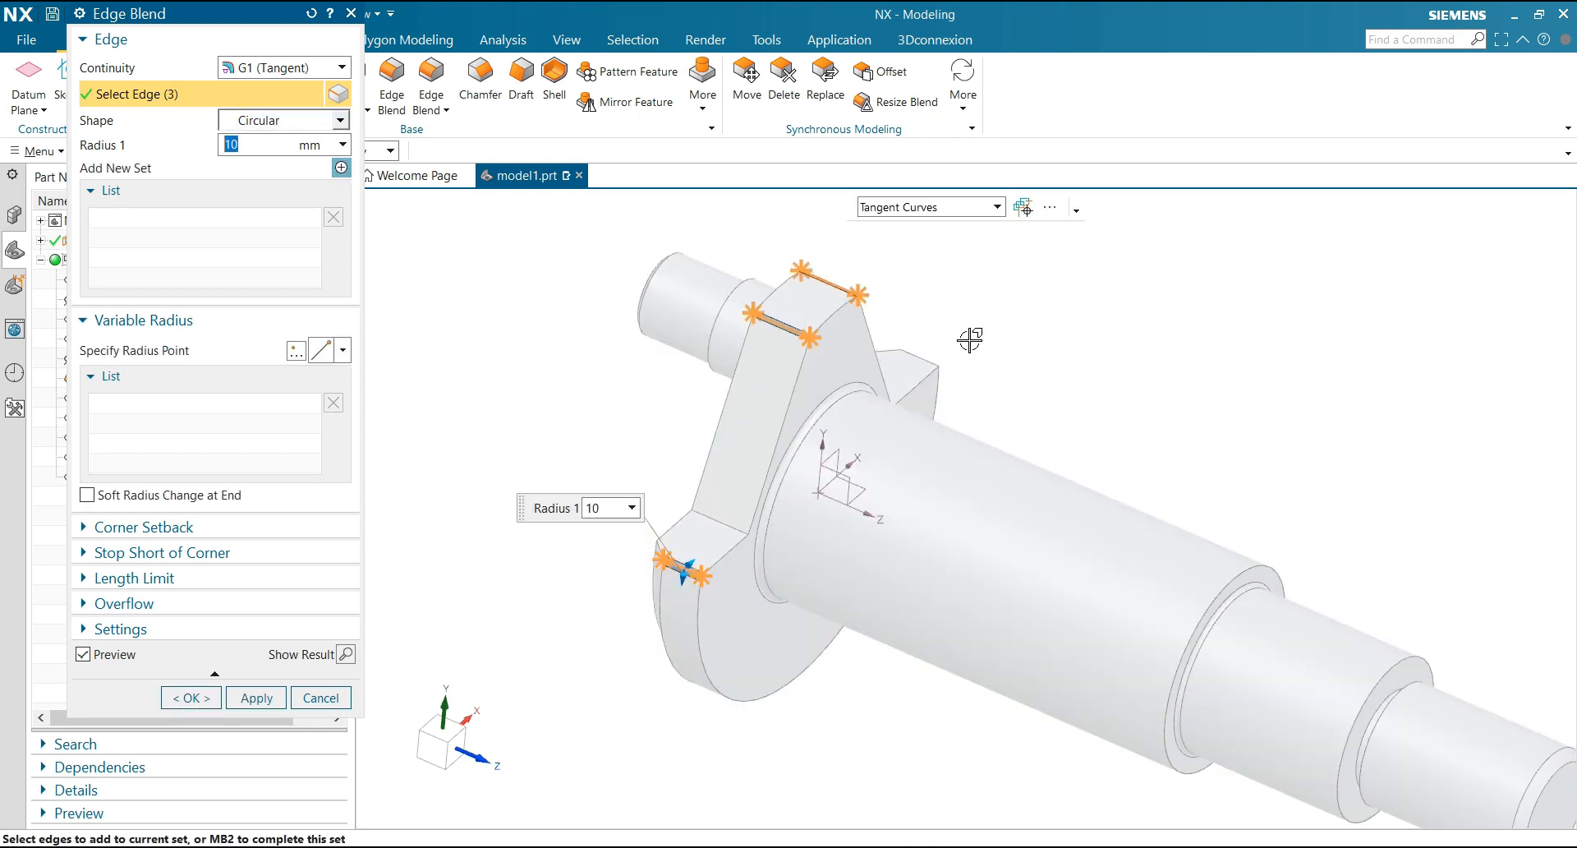
{"action": "left_click", "coordinate": [922, 356]}
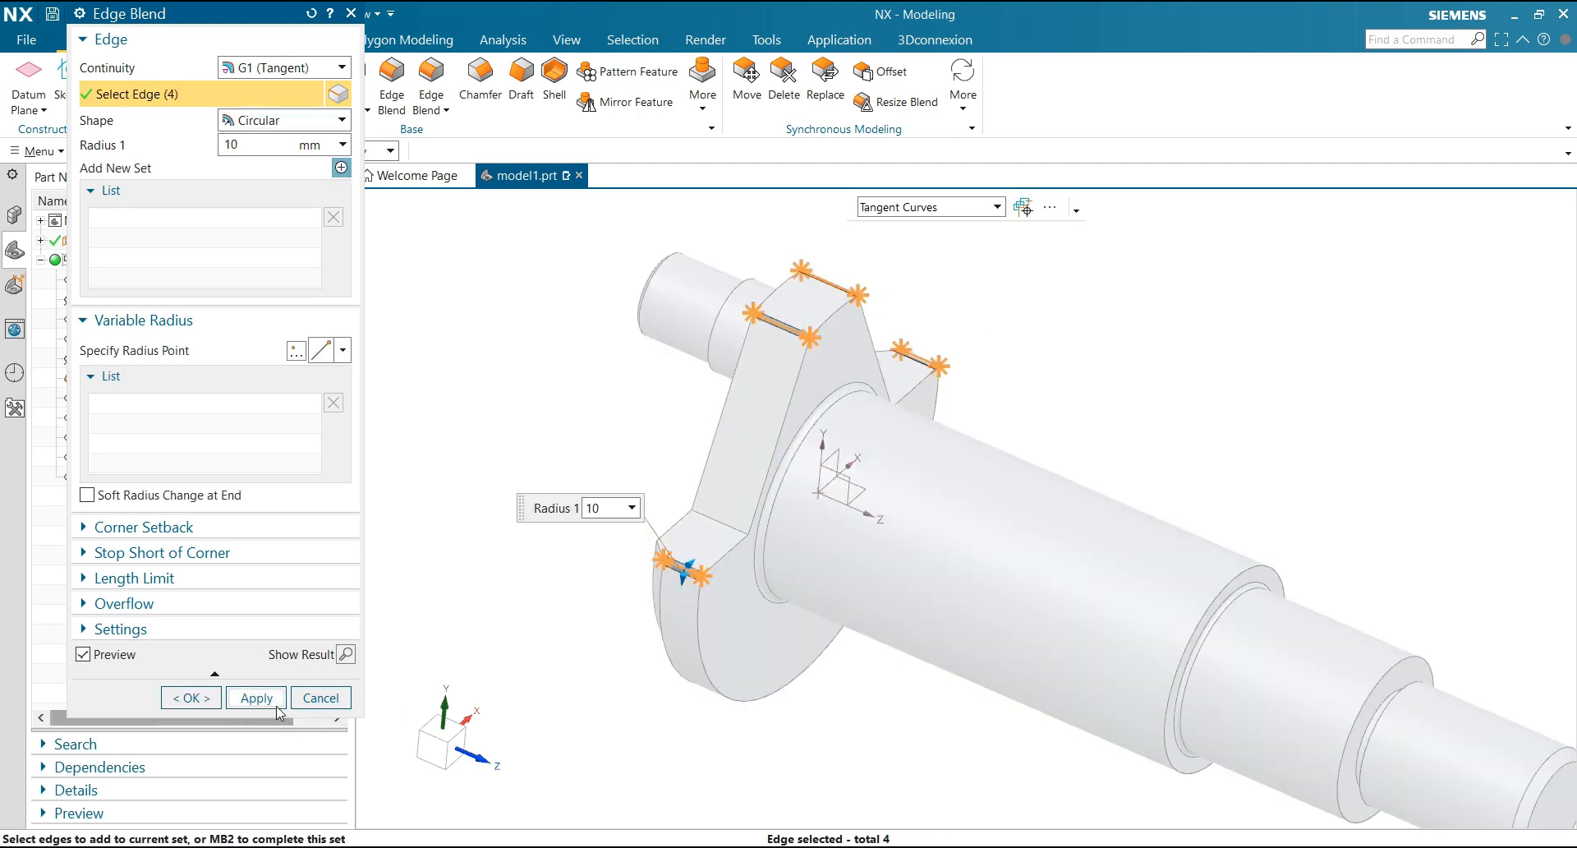
{"action": "left_click", "coordinate": [256, 697]}
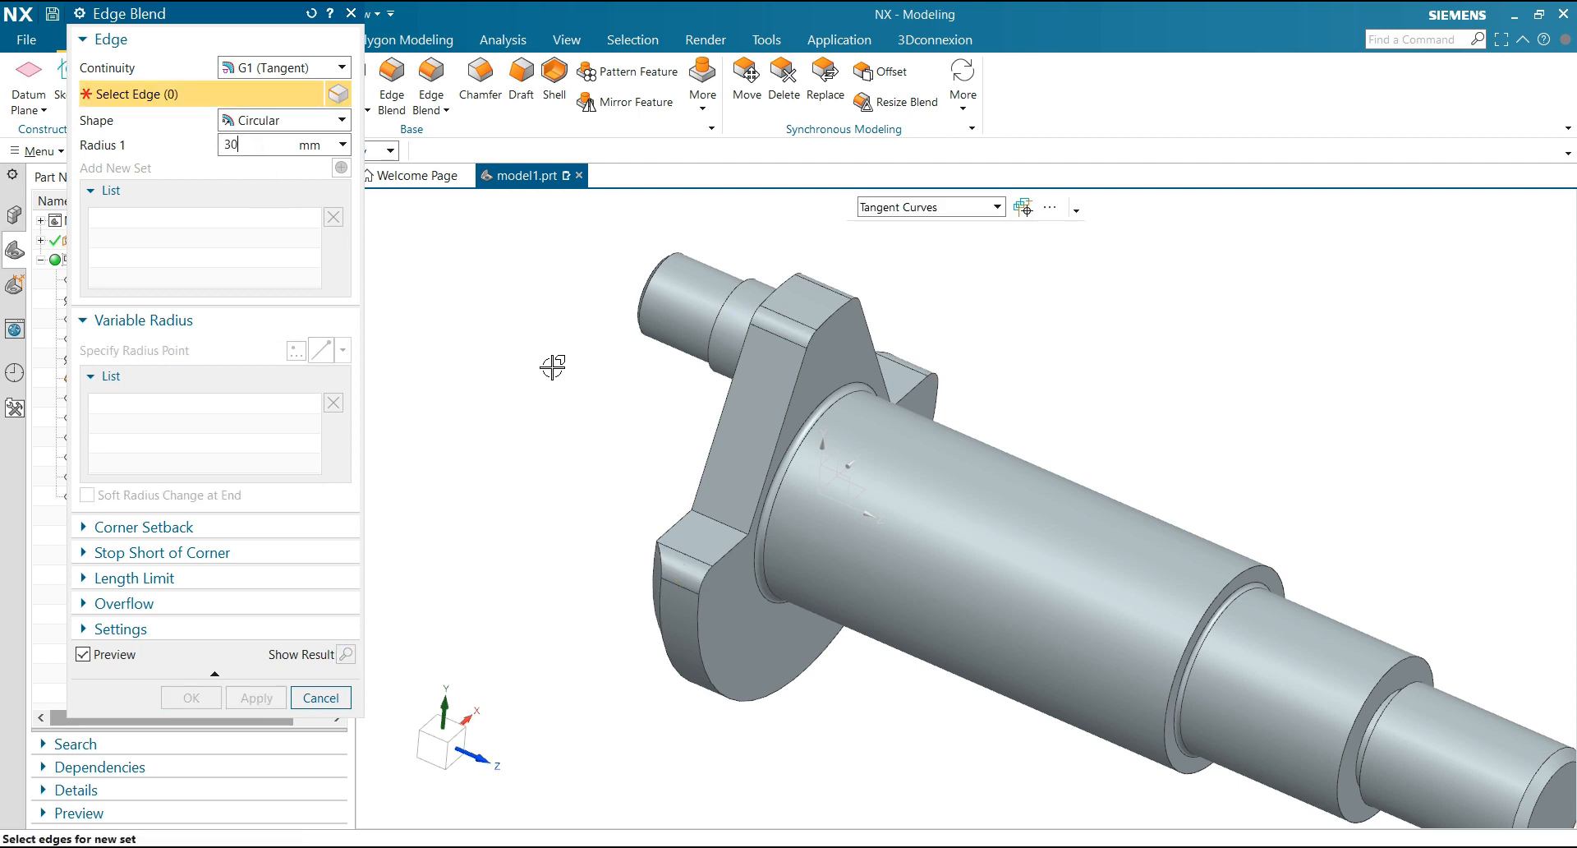
Blend the inner corner edges of both flange notches with a 30 mm radius and finish blending
{"action": "left_click", "coordinate": [711, 517]}
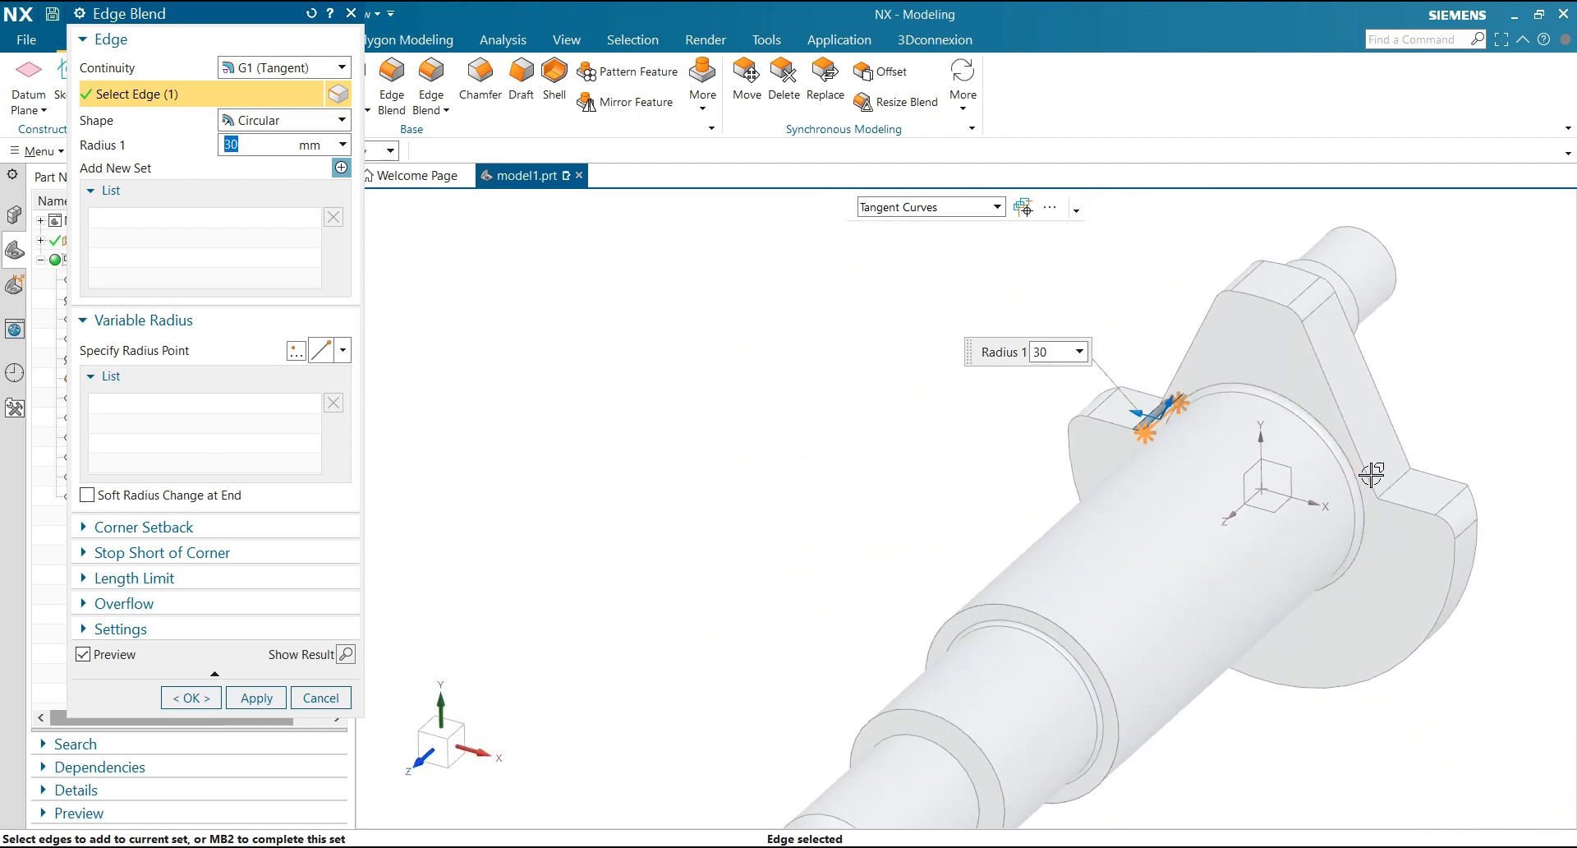
{"action": "left_click", "coordinate": [1396, 477]}
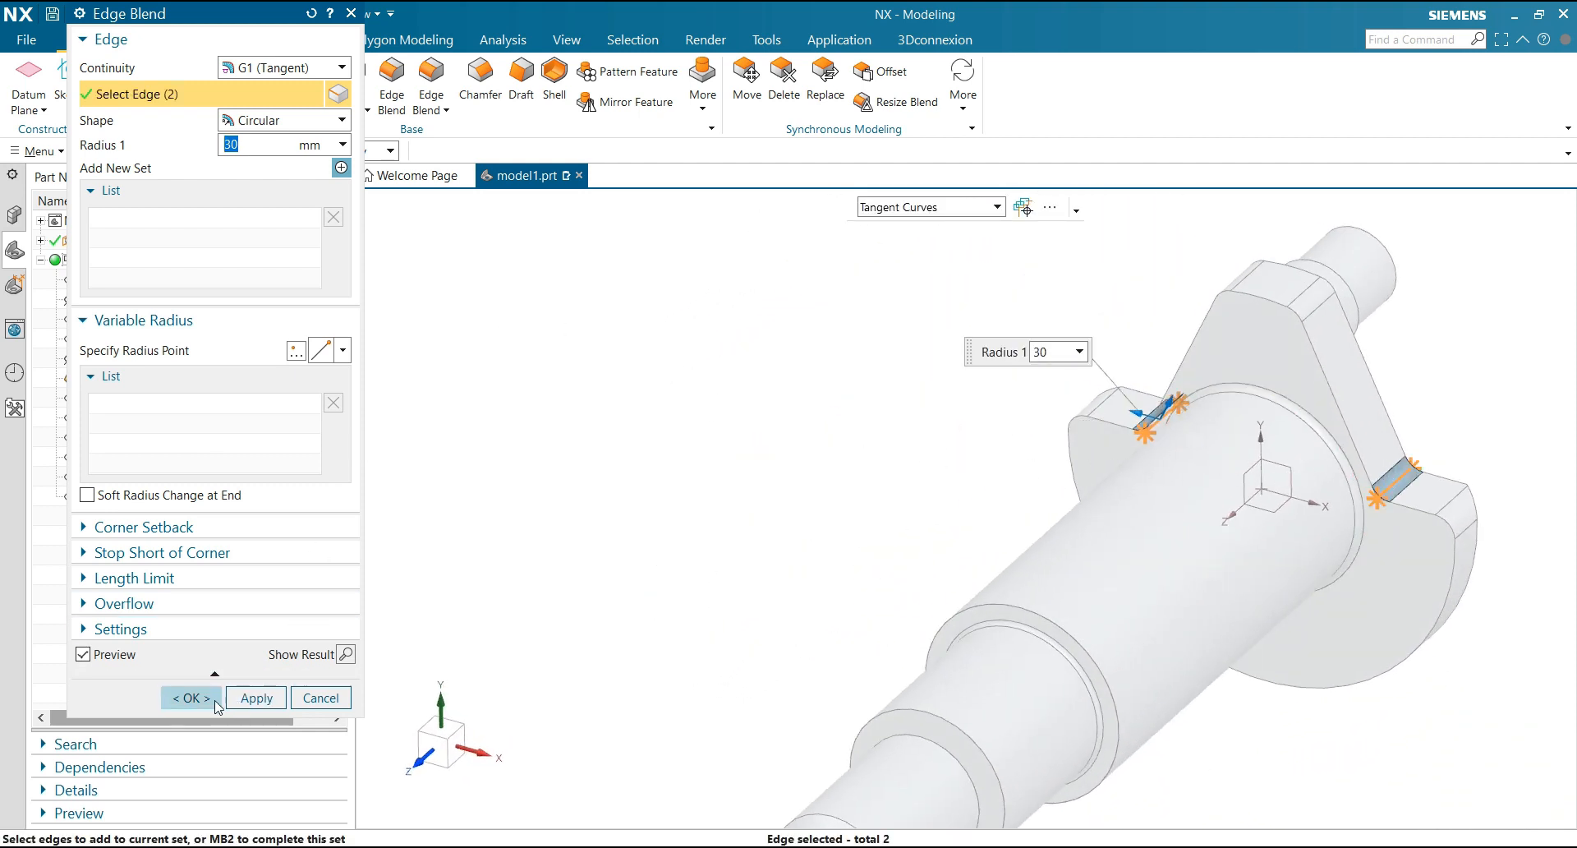
{"action": "left_click", "coordinate": [209, 699]}
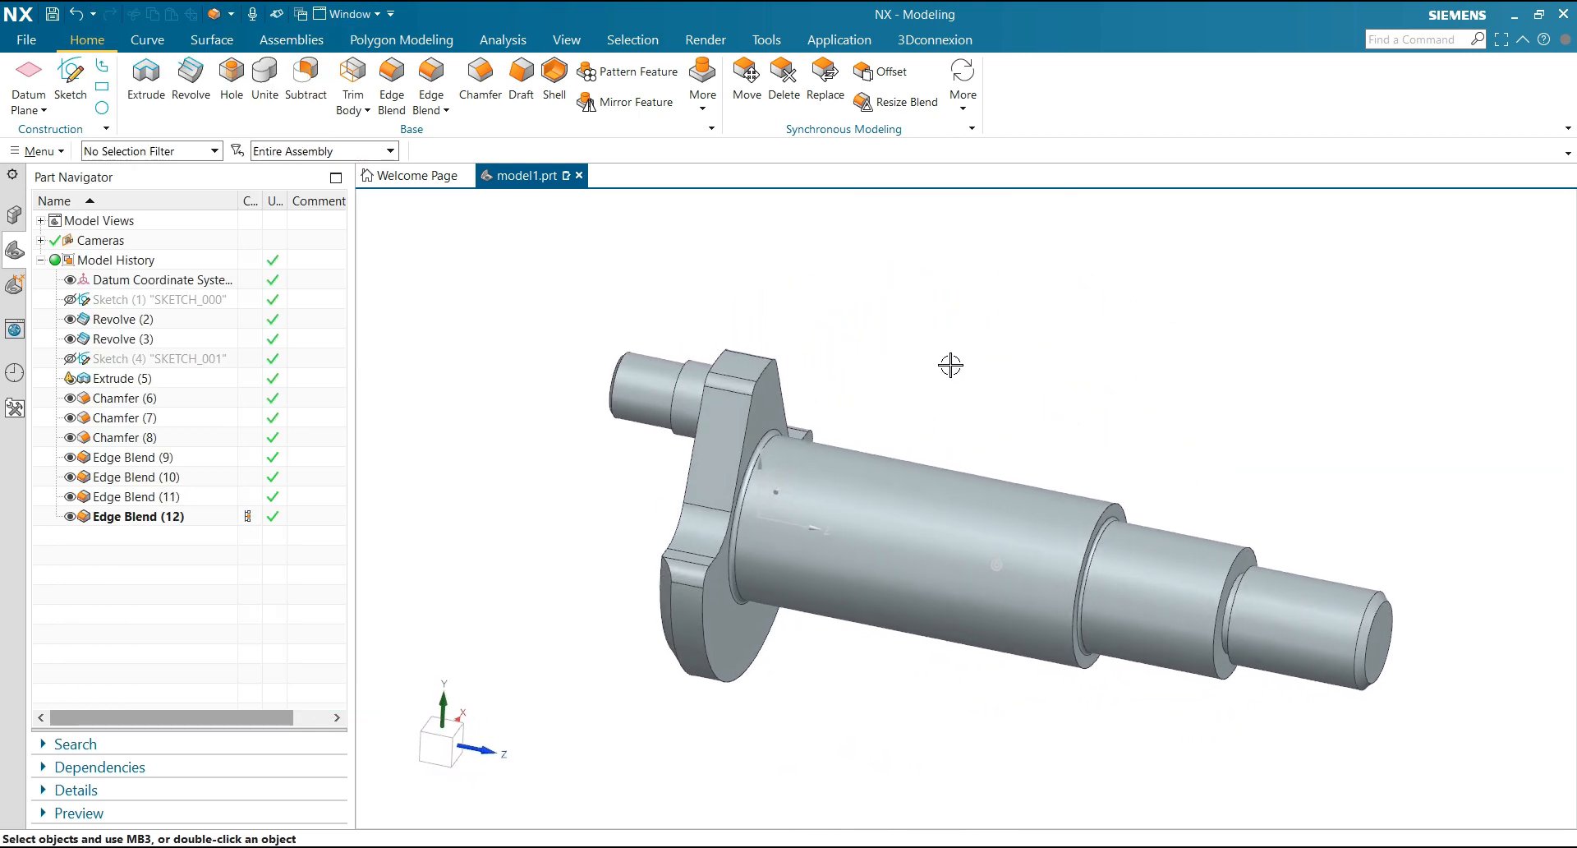
Start a new sketch on the YZ plane of the datum coordinate system
{"action": "left_click", "coordinate": [70, 78]}
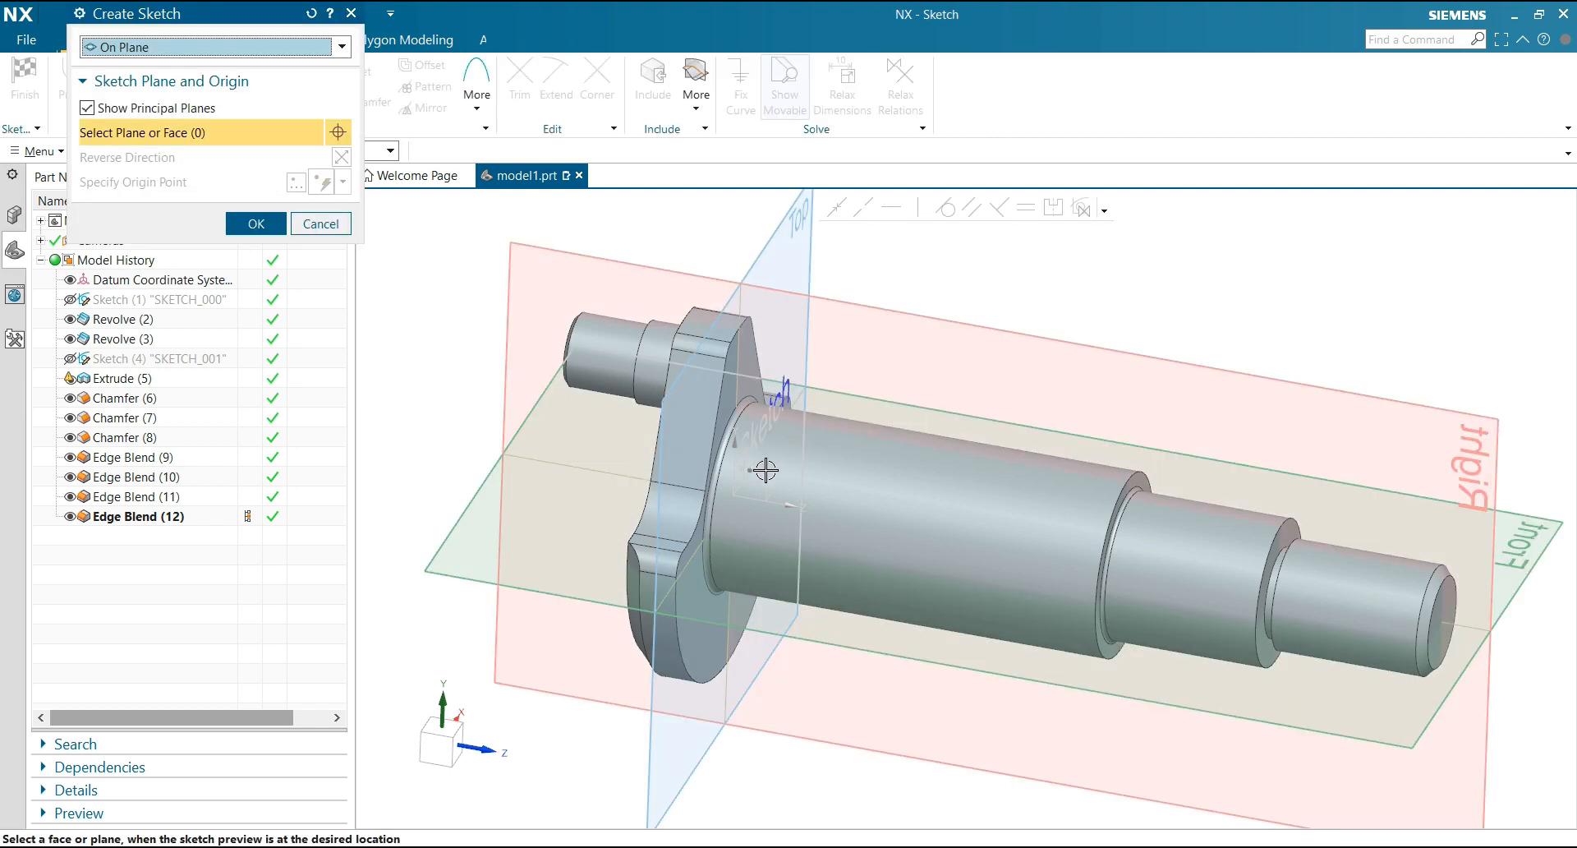
{"action": "left_click", "coordinate": [765, 470]}
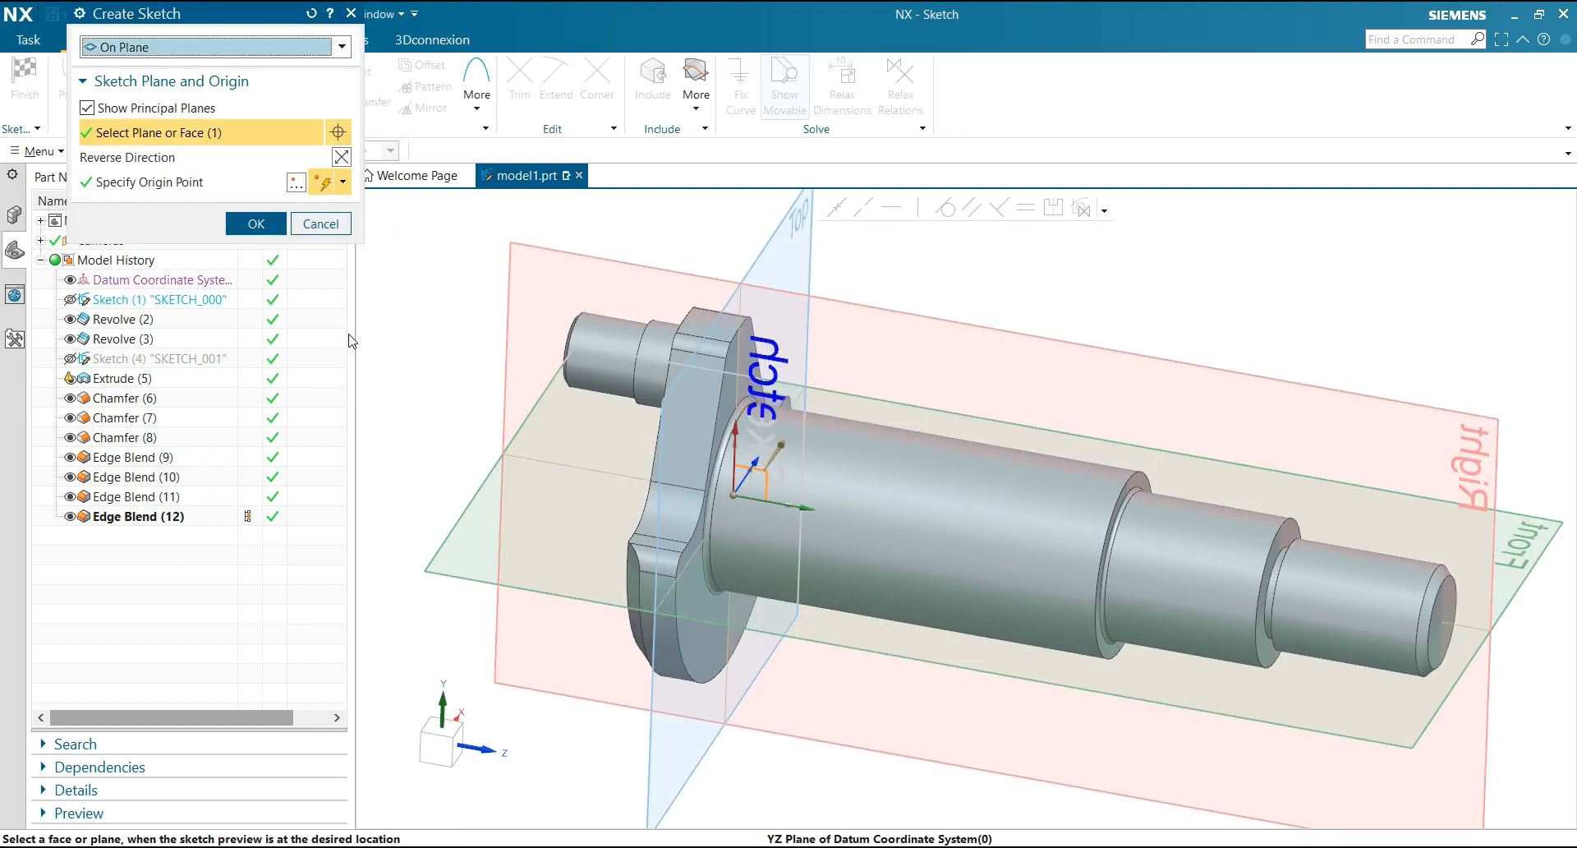
{"action": "left_click", "coordinate": [257, 224]}
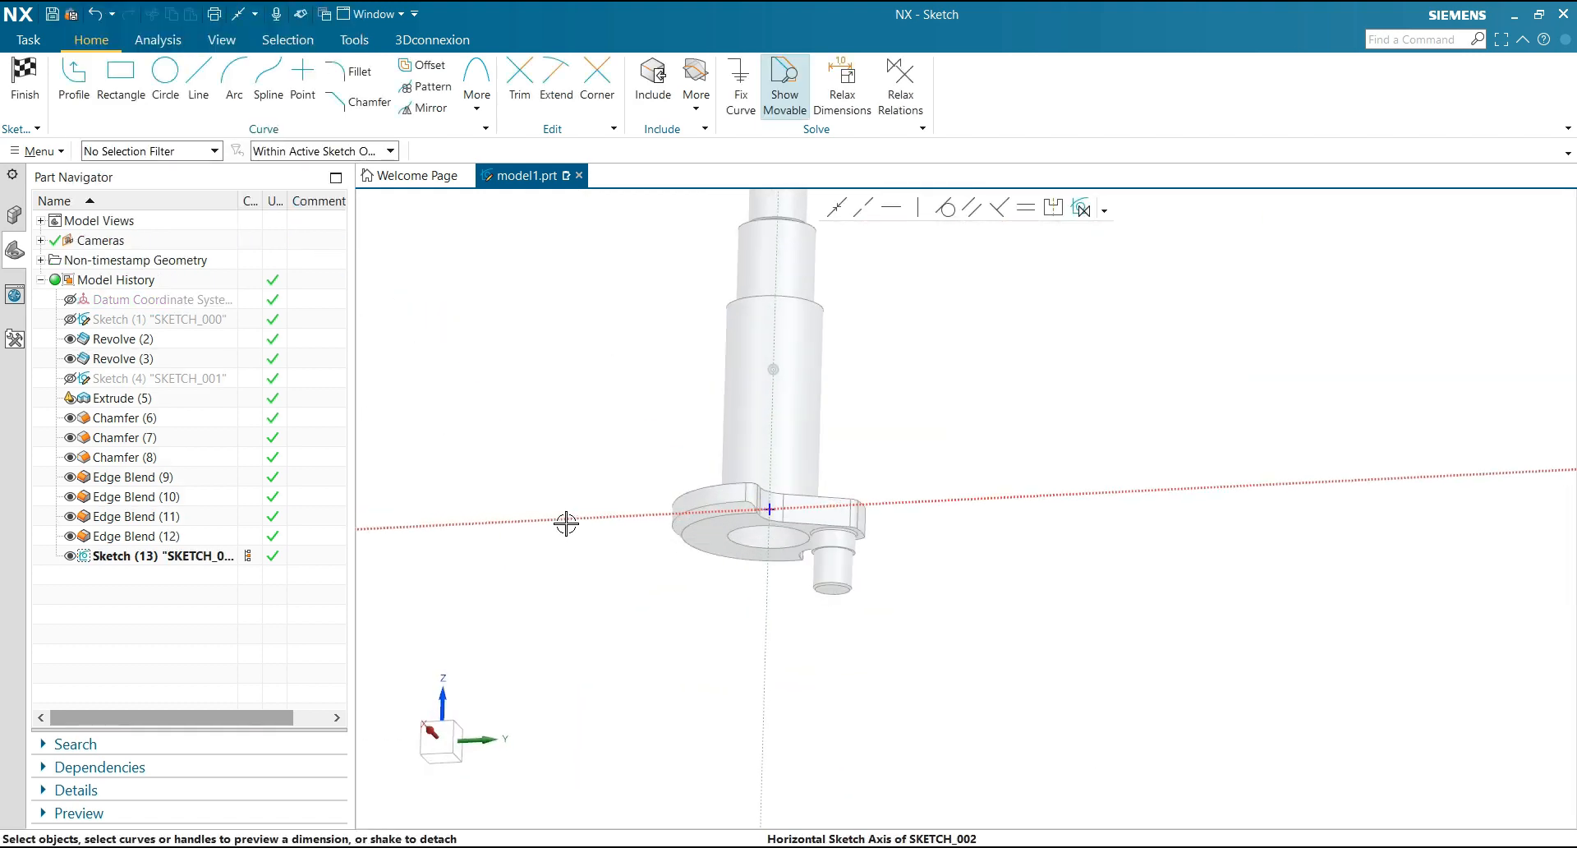
Sketch a rectangle 50 mm high and 115 mm long overlapping the upper side of the largest shaft section
{"action": "left_click", "coordinate": [441, 739]}
{"action": "scroll", "coordinate": [671, 300], "scroll_direction": "up", "scroll_amount": 4}
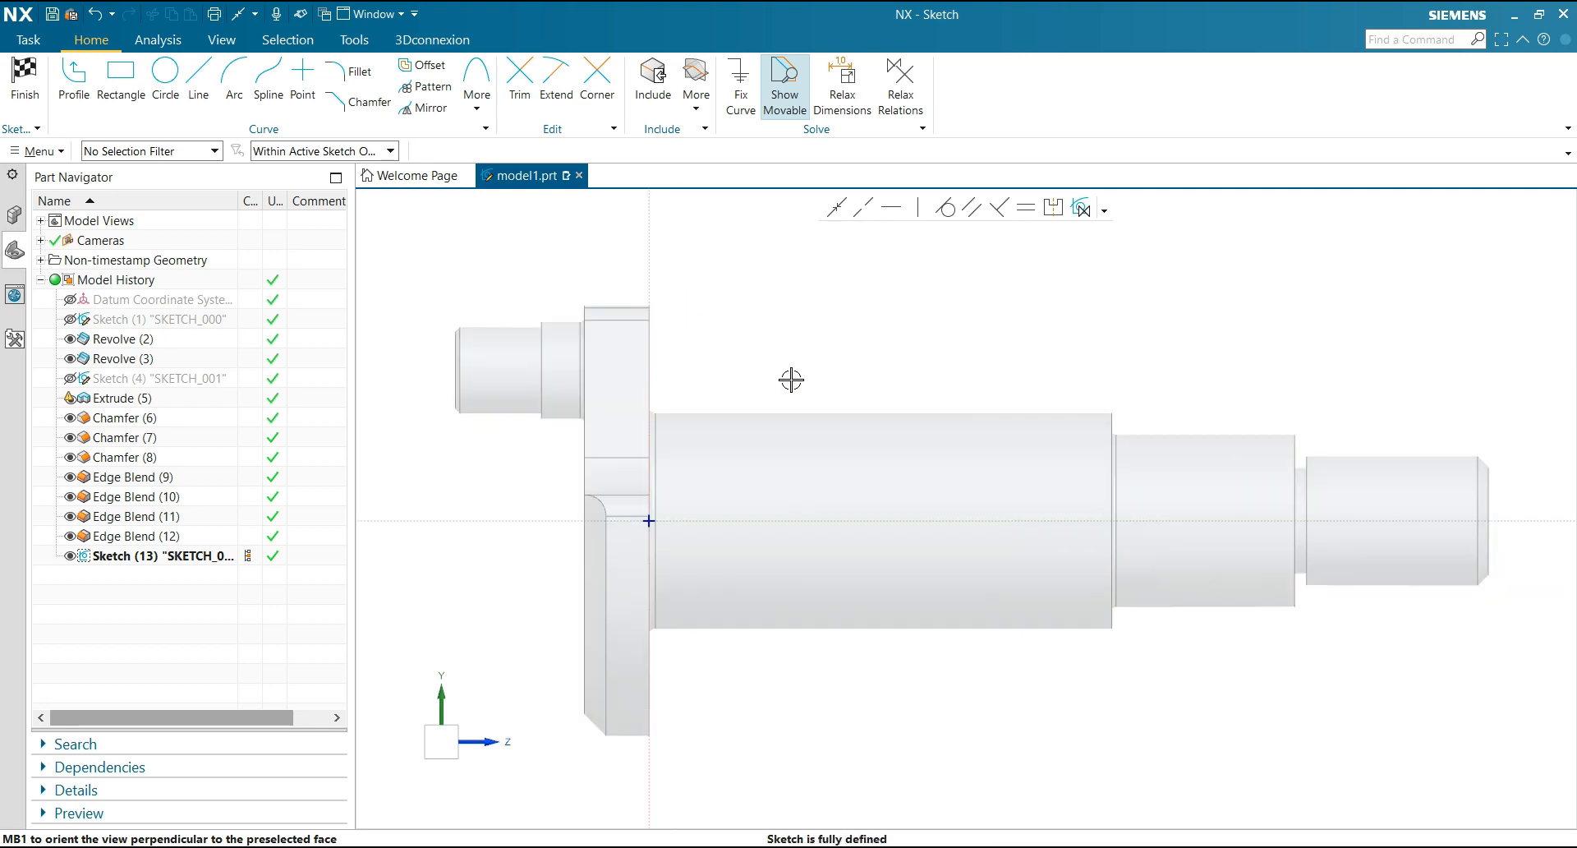
{"action": "left_click", "coordinate": [121, 75]}
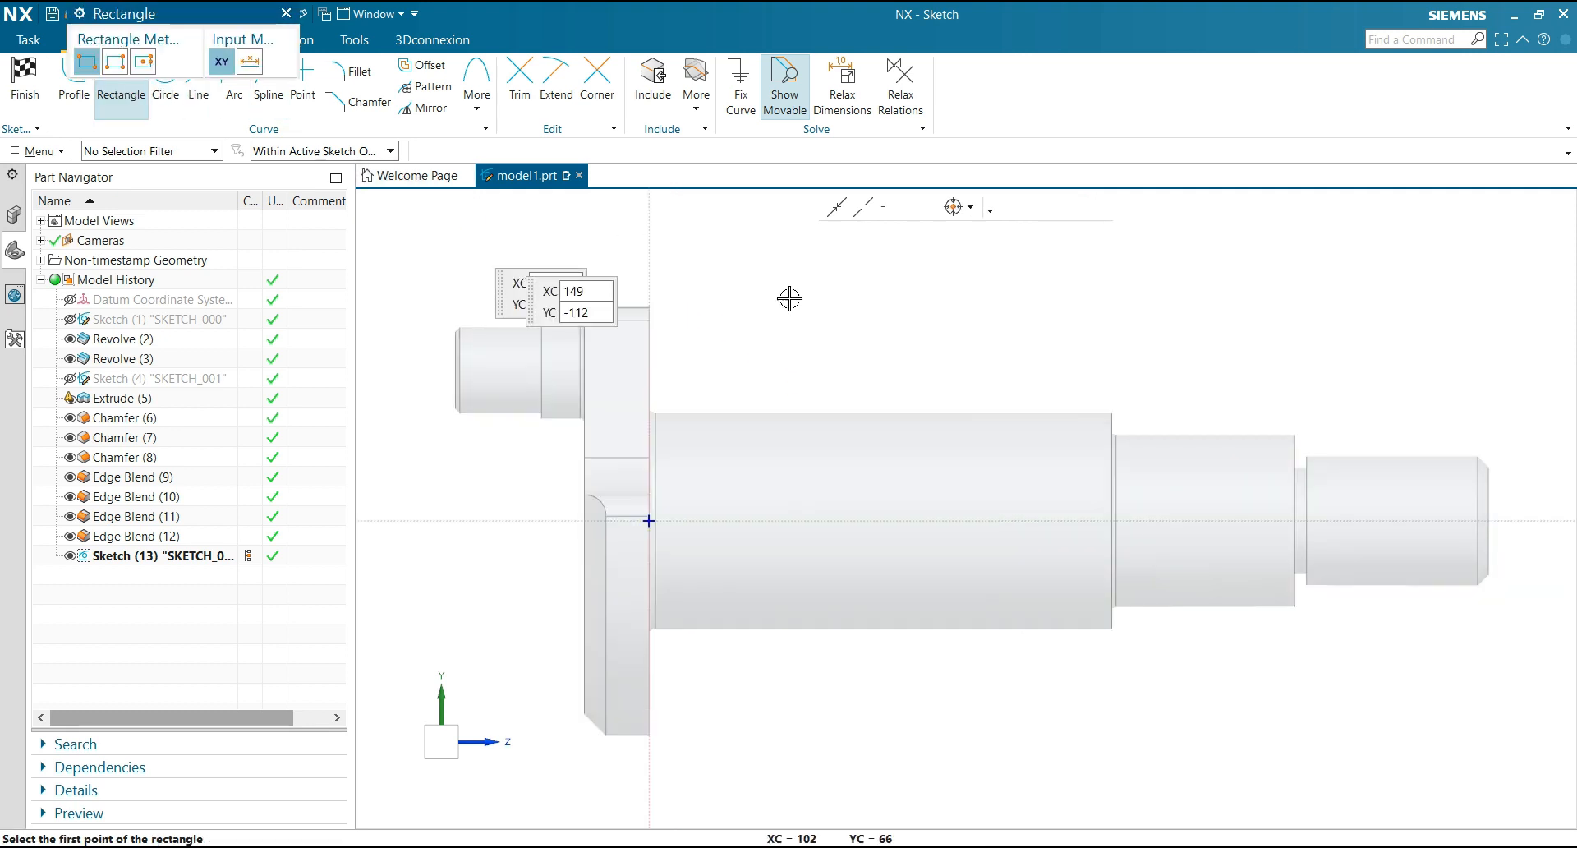
{"action": "left_click", "coordinate": [755, 338]}
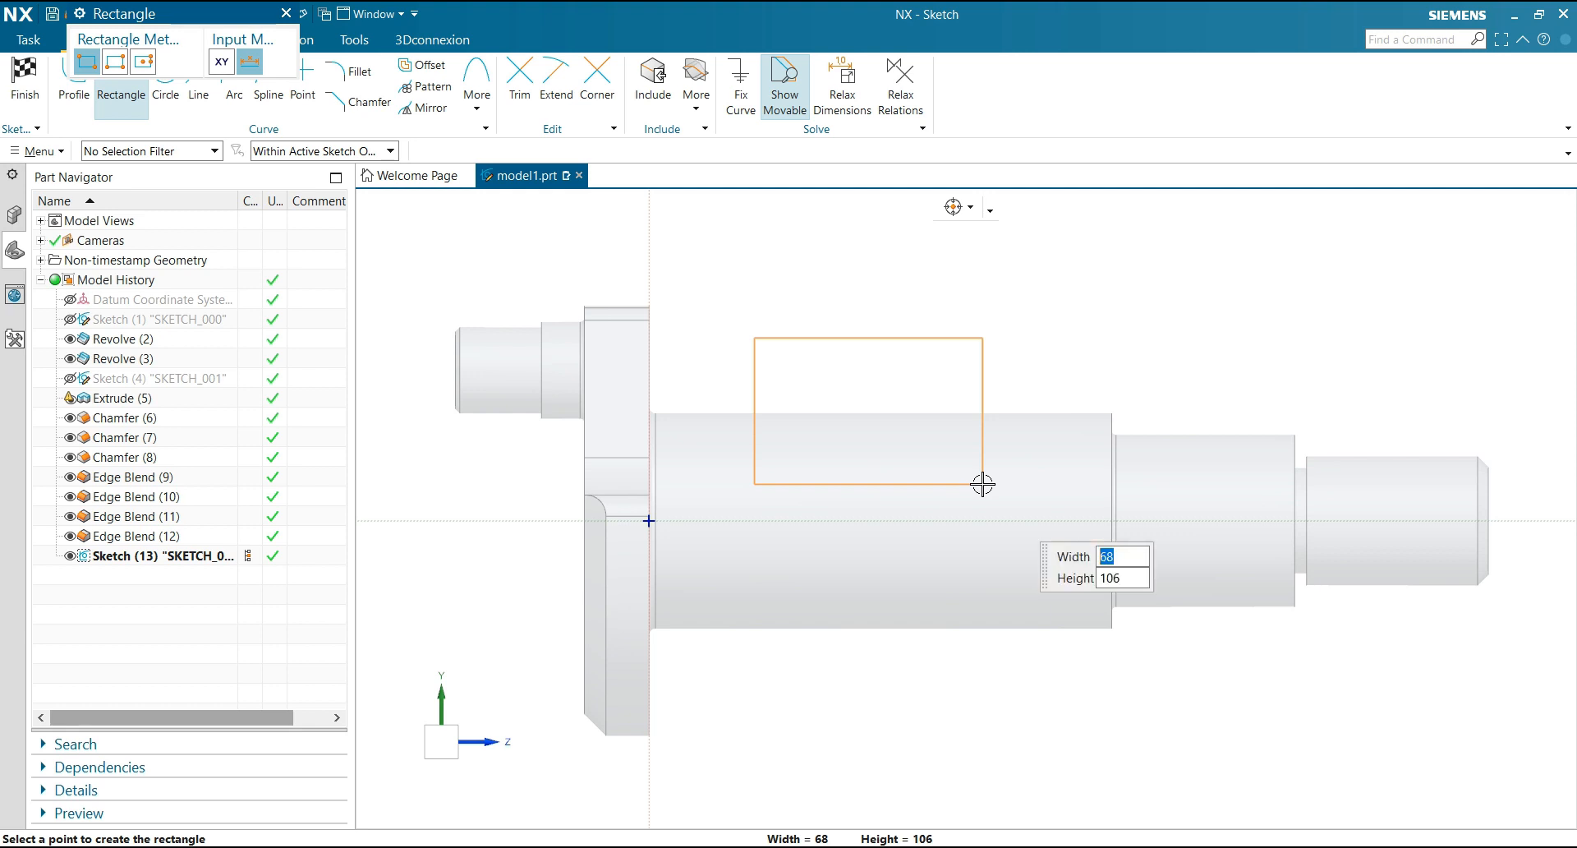
{"action": "type", "text": "50"}
{"action": "key", "text": "Tab"}
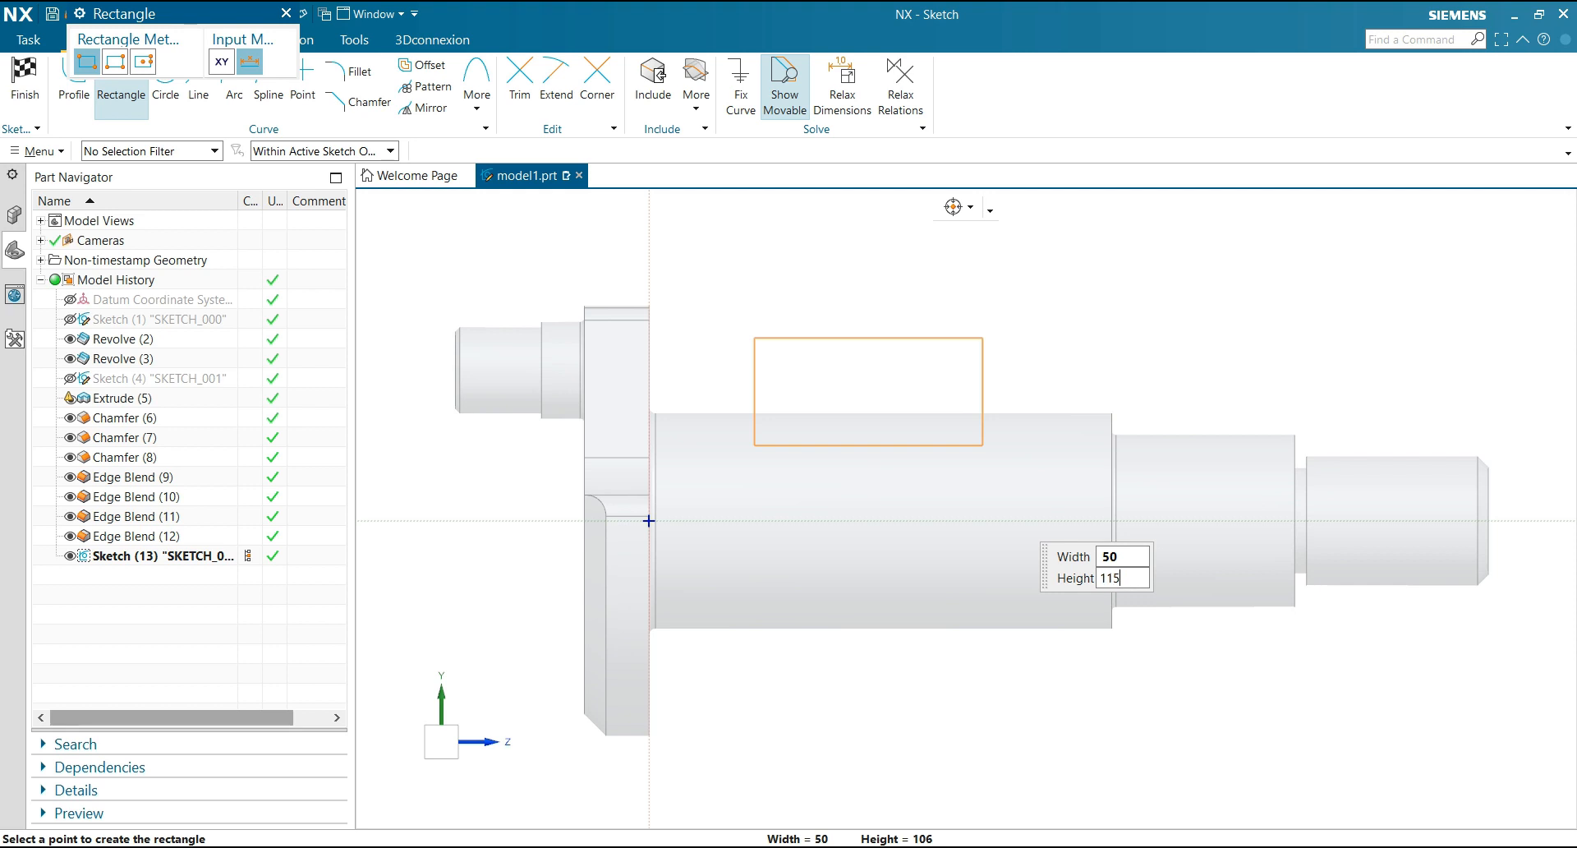
{"action": "type", "text": "115"}
{"action": "key", "text": "Tab"}
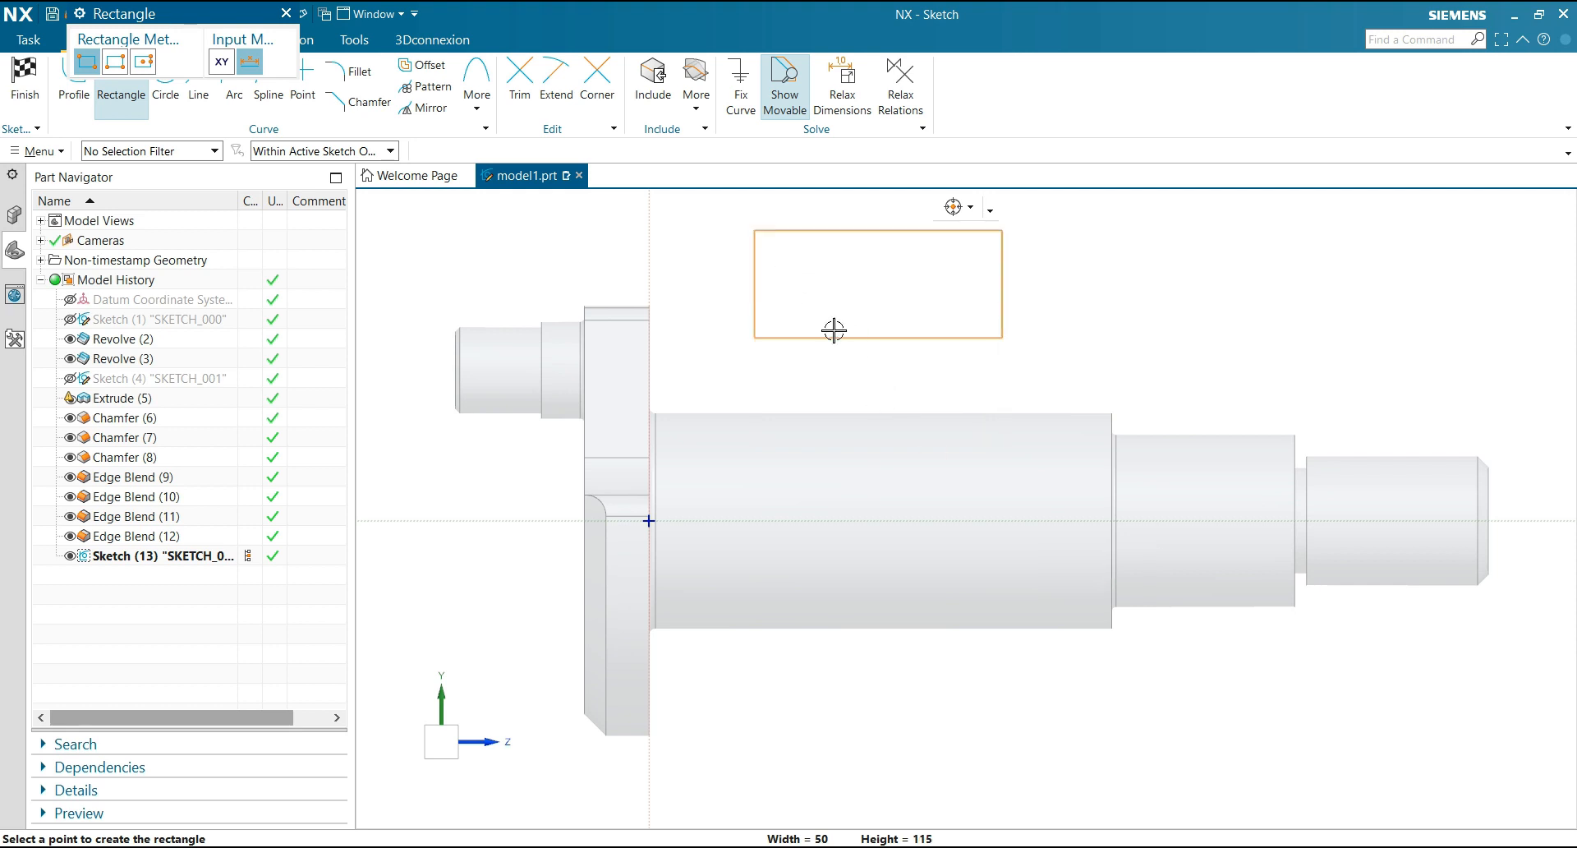
{"action": "left_click", "coordinate": [992, 481]}
{"action": "key", "text": "Escape"}
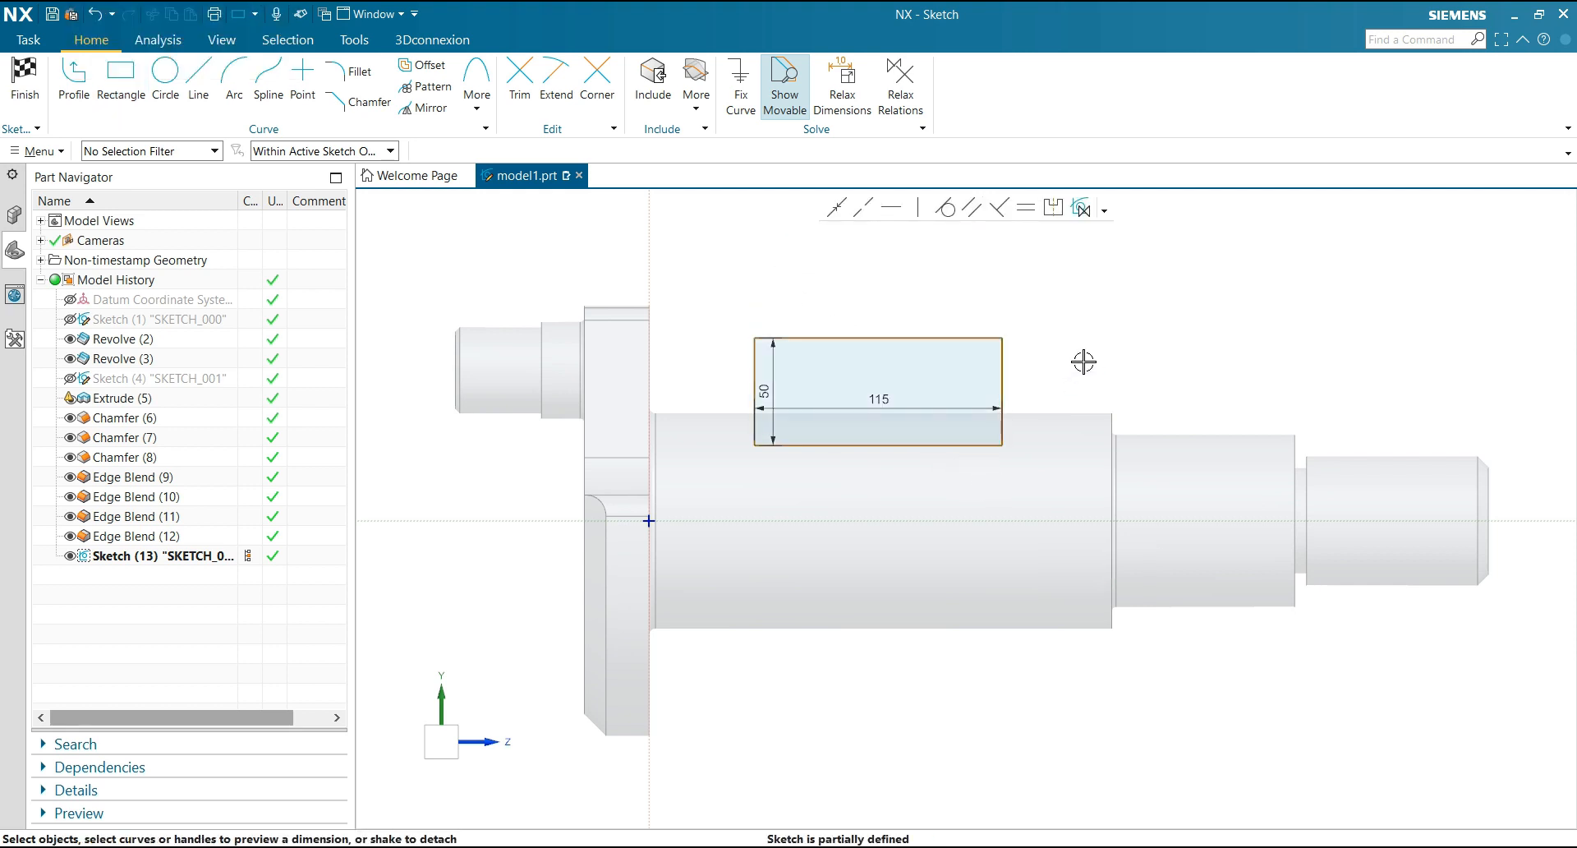
Dimension the rectangle's flange-side edge 40 mm from the vertical sketch axis
{"action": "left_click", "coordinate": [756, 371]}
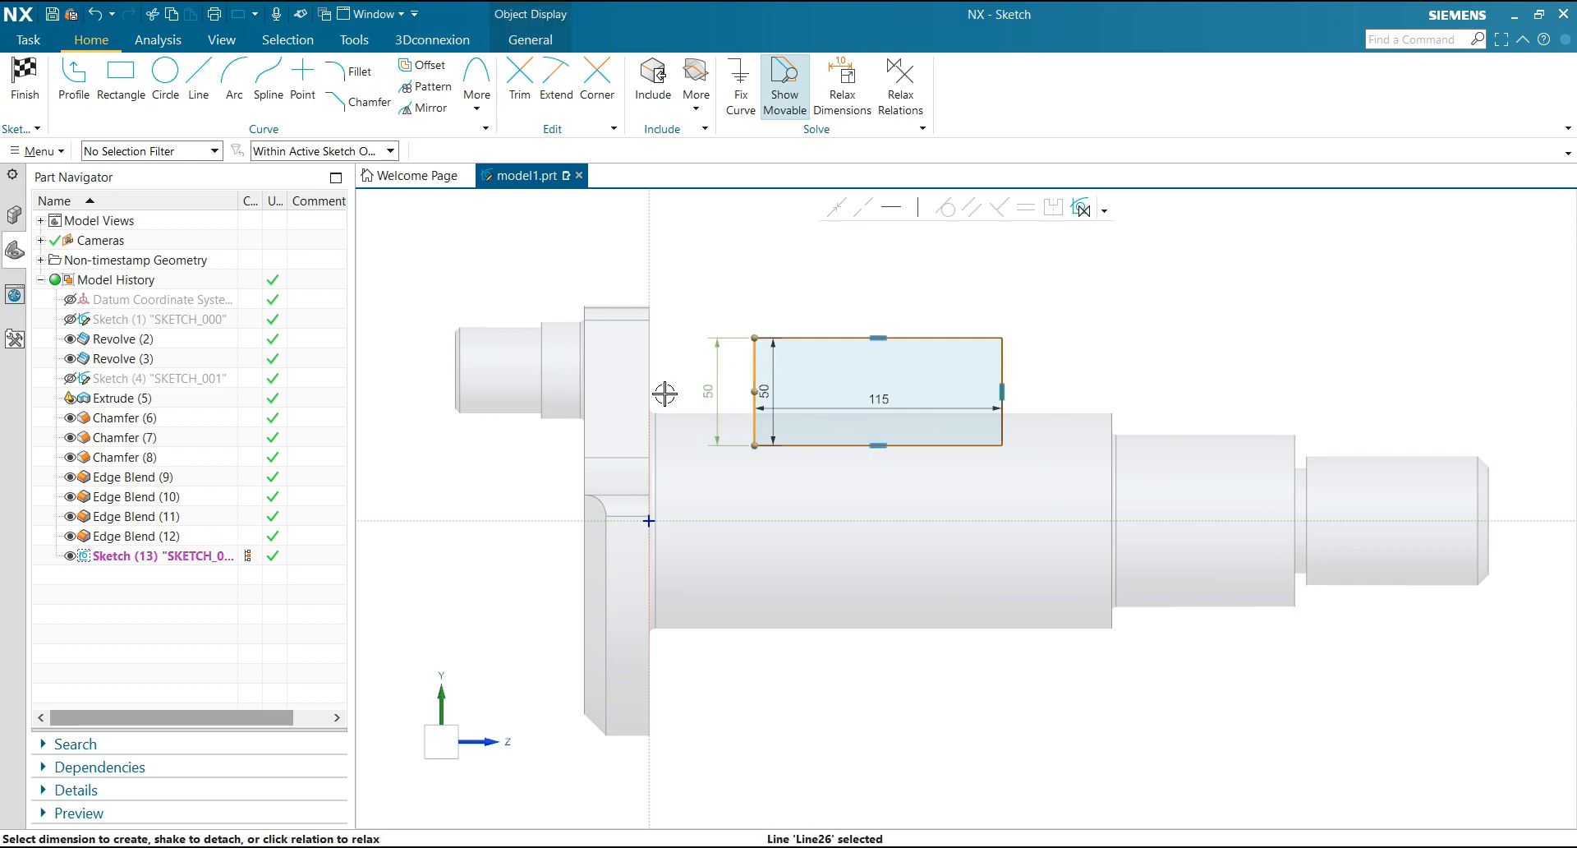
{"action": "left_click", "coordinate": [646, 291]}
{"action": "key", "text": "d"}
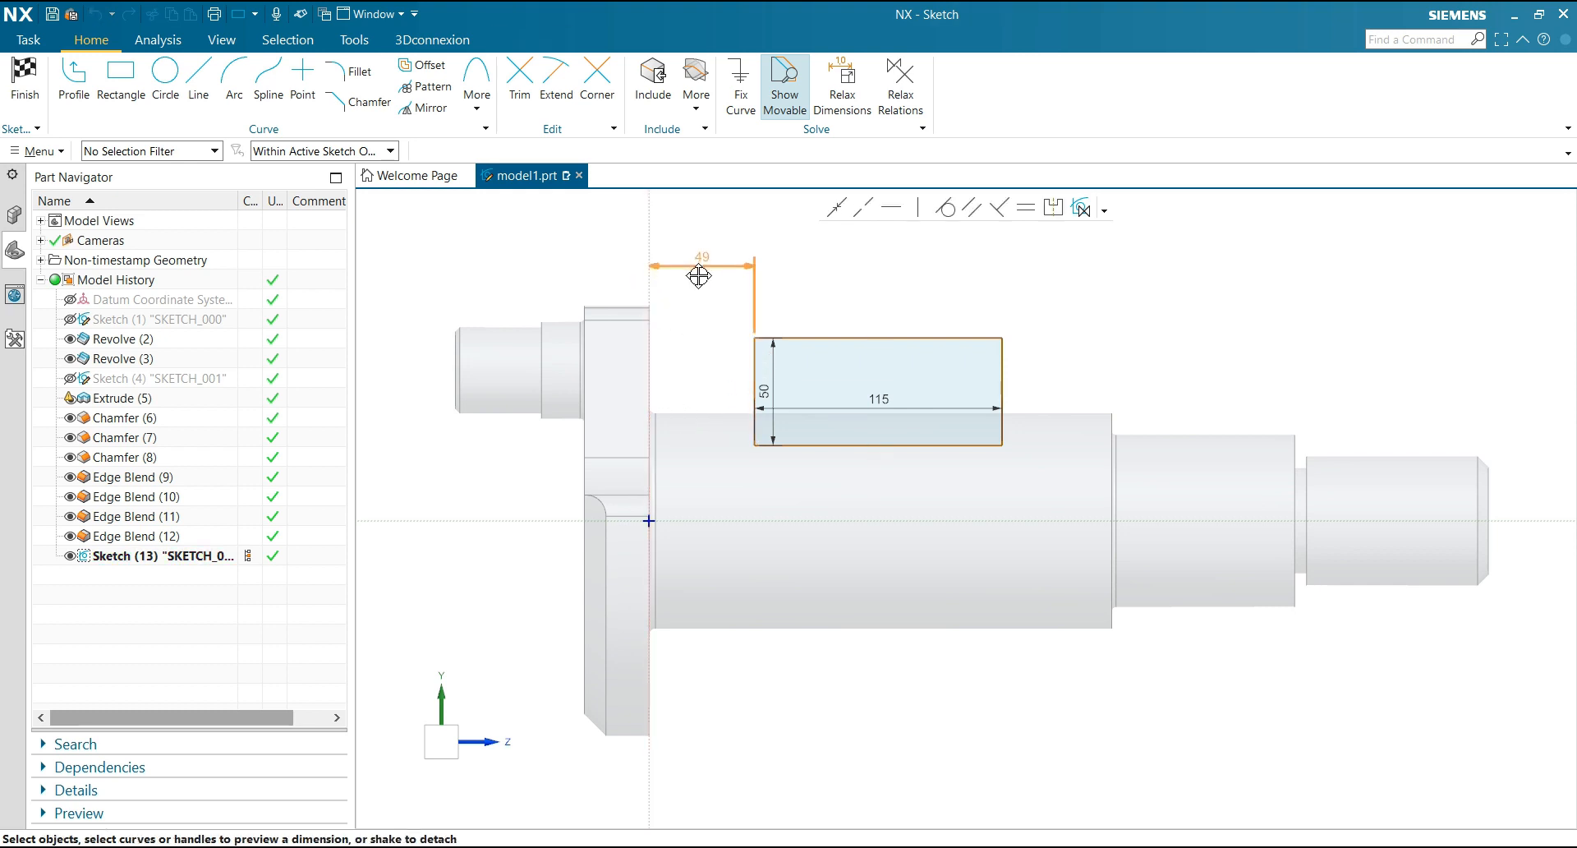
{"action": "left_click", "coordinate": [698, 276]}
{"action": "type", "text": "40"}
{"action": "key", "text": "Return"}
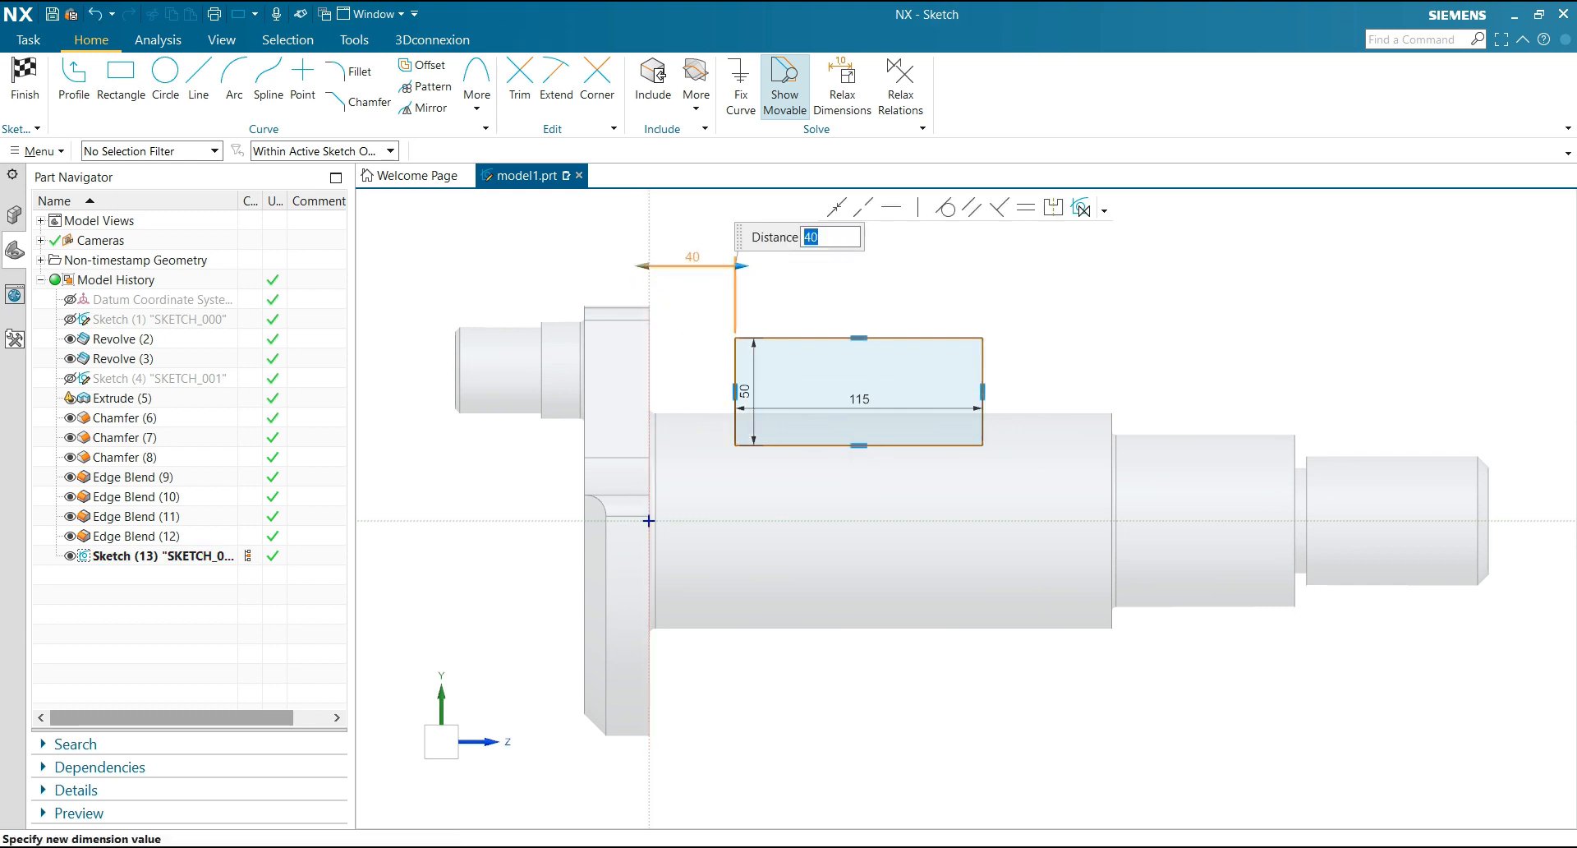
{"action": "key", "text": "Escape"}
Project the outer circular edge at the stepped end of the largest shaft section into the sketch
{"action": "scroll", "coordinate": [1032, 359], "scroll_direction": "down", "scroll_amount": 2}
{"action": "scroll", "coordinate": [1101, 366], "scroll_direction": "up", "scroll_amount": 2}
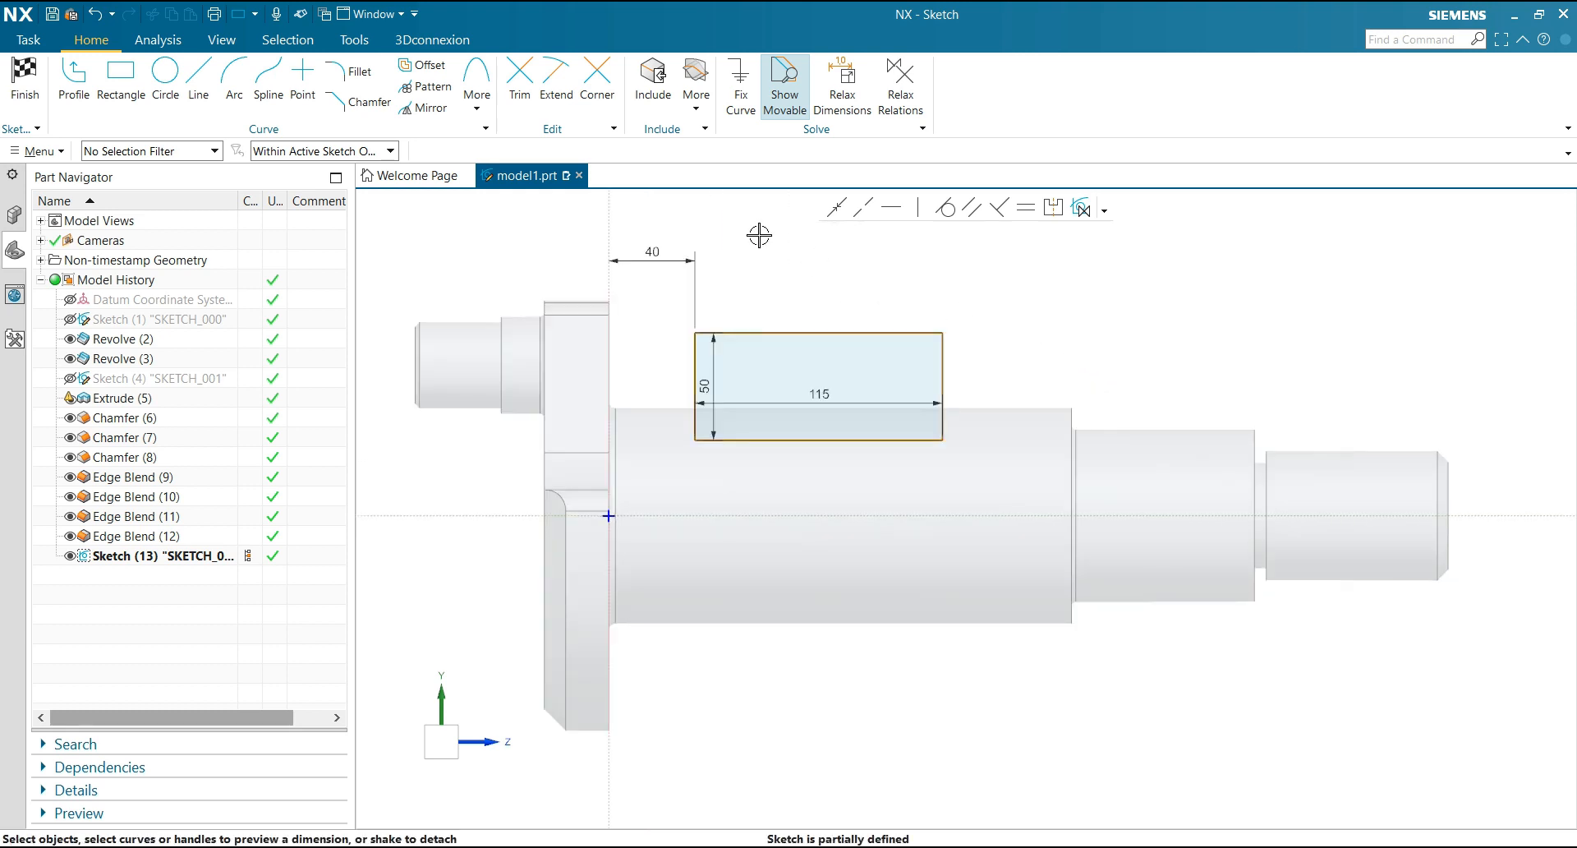
{"action": "left_click", "coordinate": [693, 114]}
{"action": "left_click", "coordinate": [723, 152]}
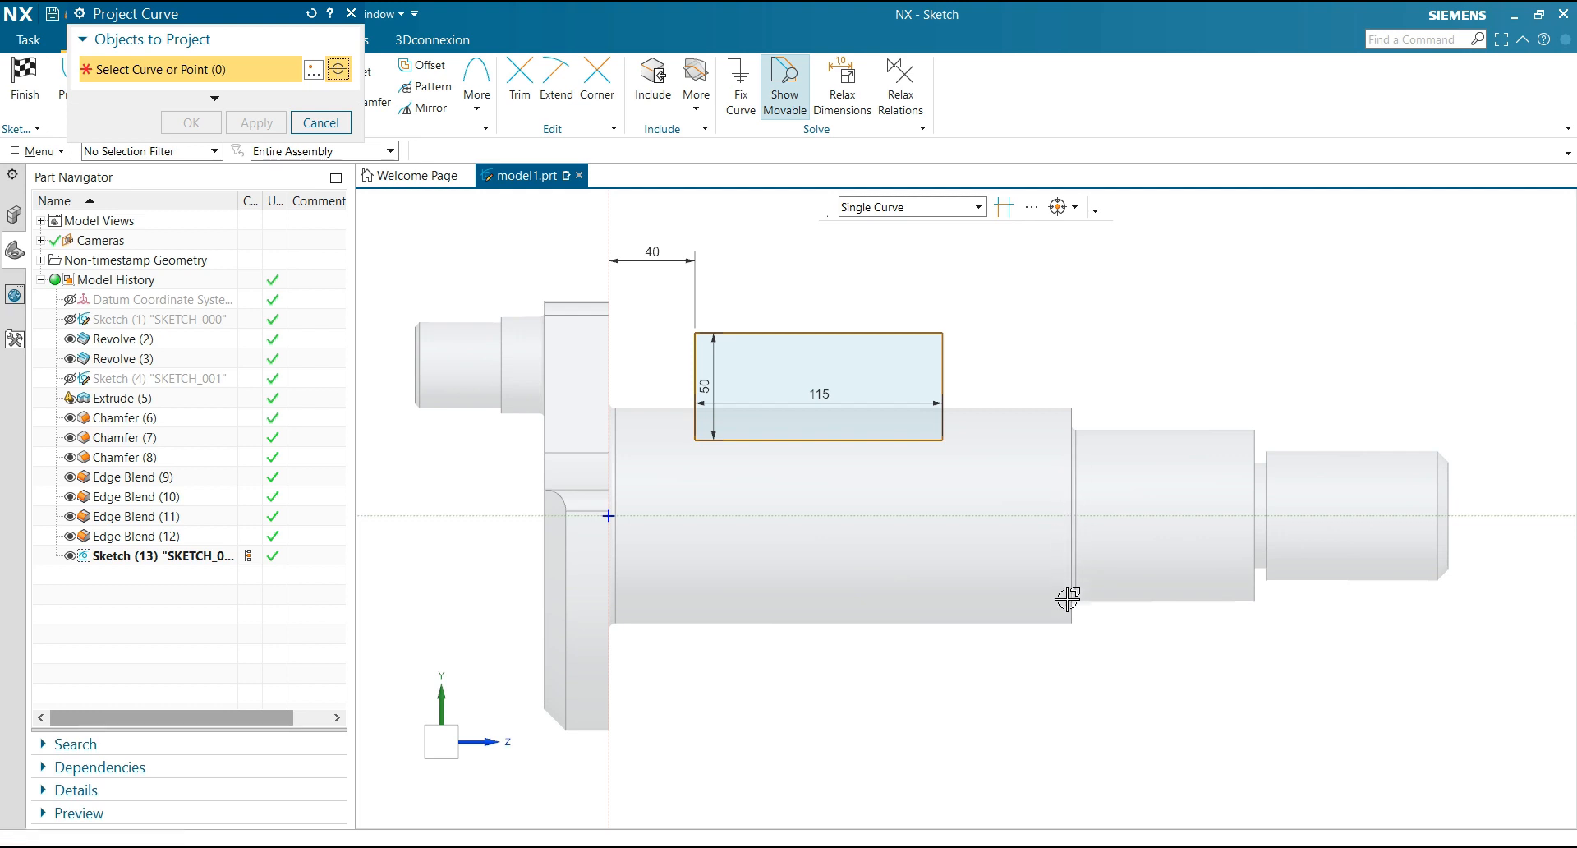
{"action": "scroll", "coordinate": [1073, 687], "scroll_direction": "up", "scroll_amount": 1}
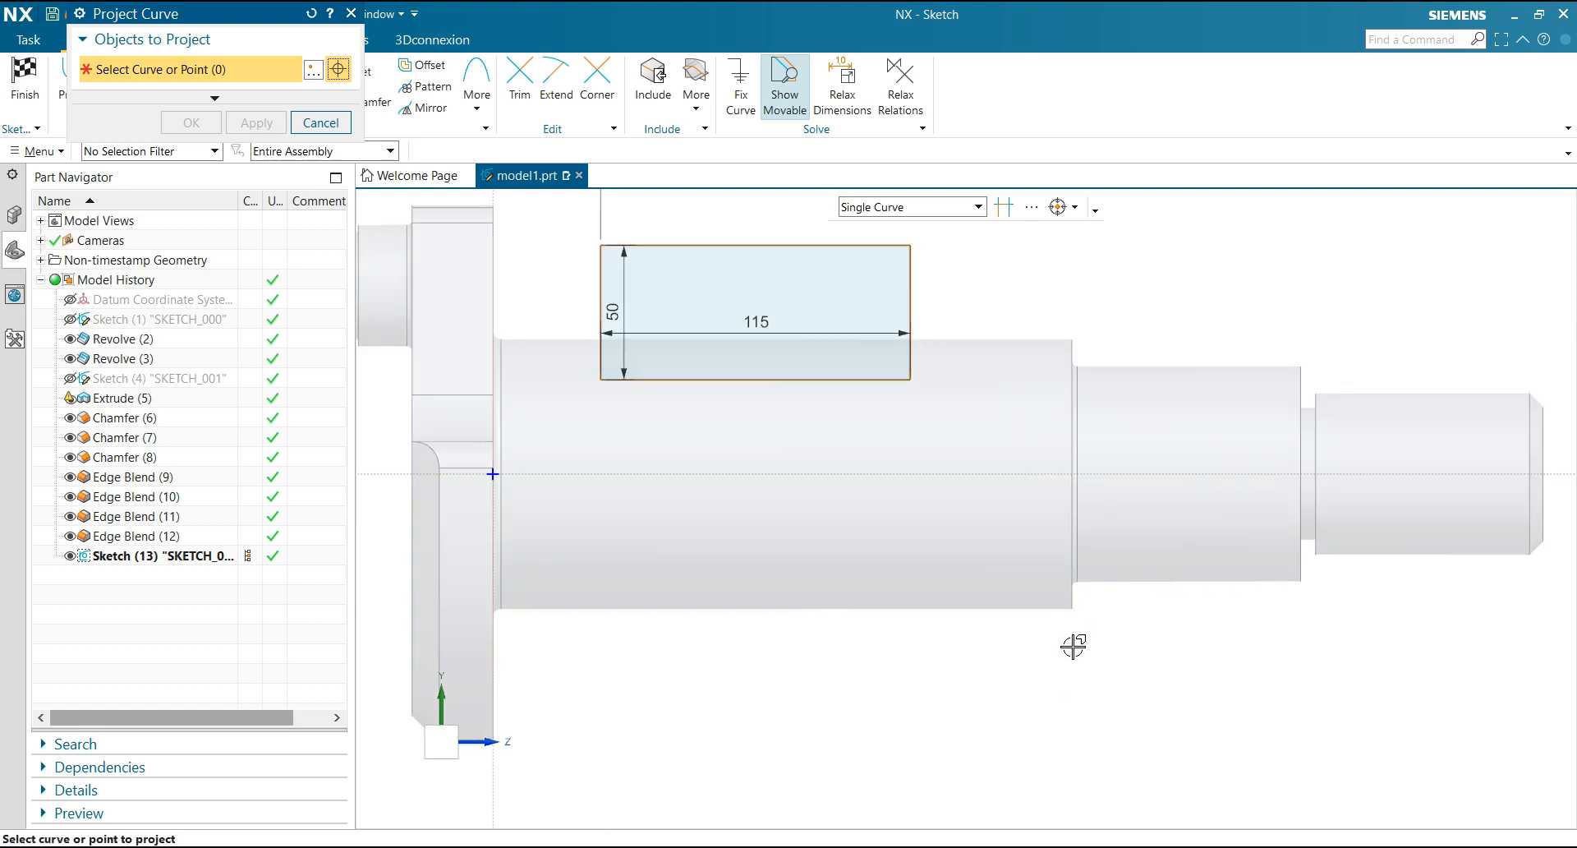
{"action": "middle_click_drag", "start_coordinate": [1071, 643], "coordinate": [1084, 443]}
{"action": "left_click", "coordinate": [1083, 363]}
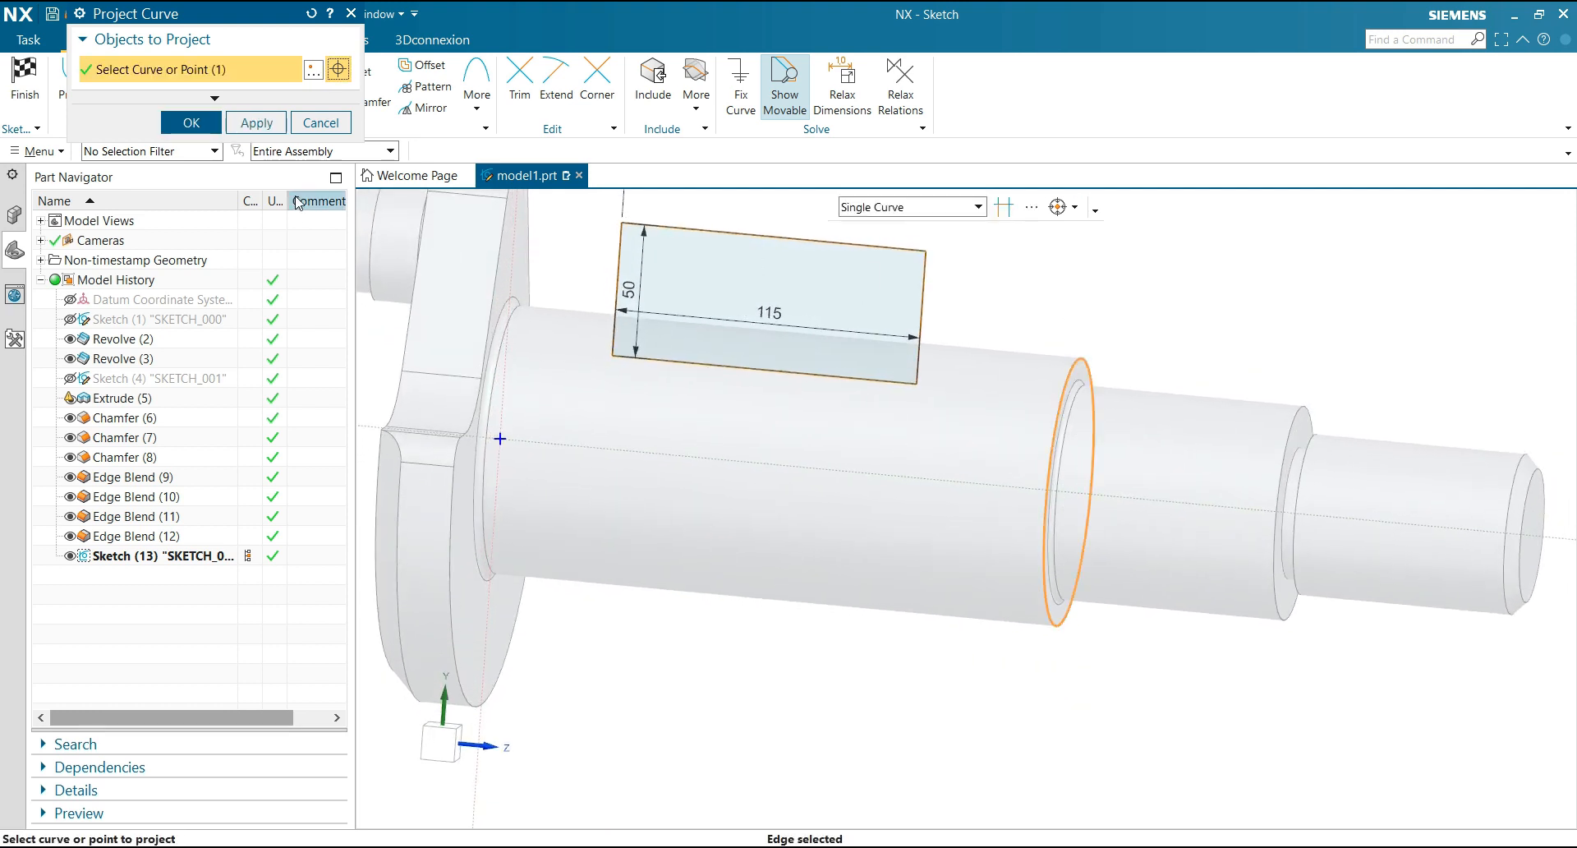
{"action": "middle_click", "coordinate": [1051, 297]}
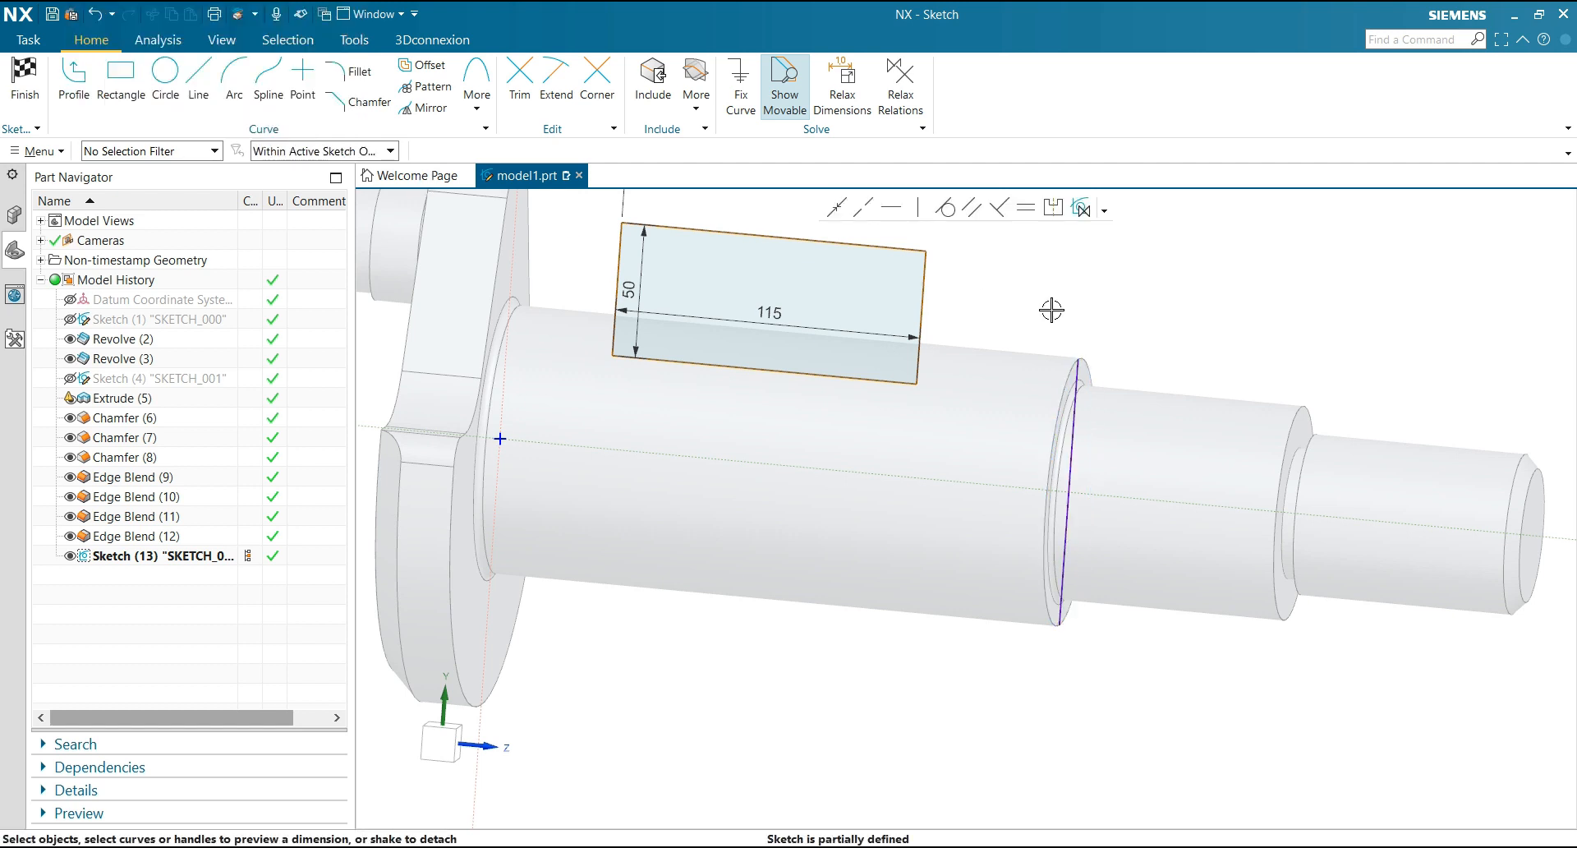
{"action": "scroll", "coordinate": [1078, 379], "scroll_direction": "up", "scroll_amount": 2}
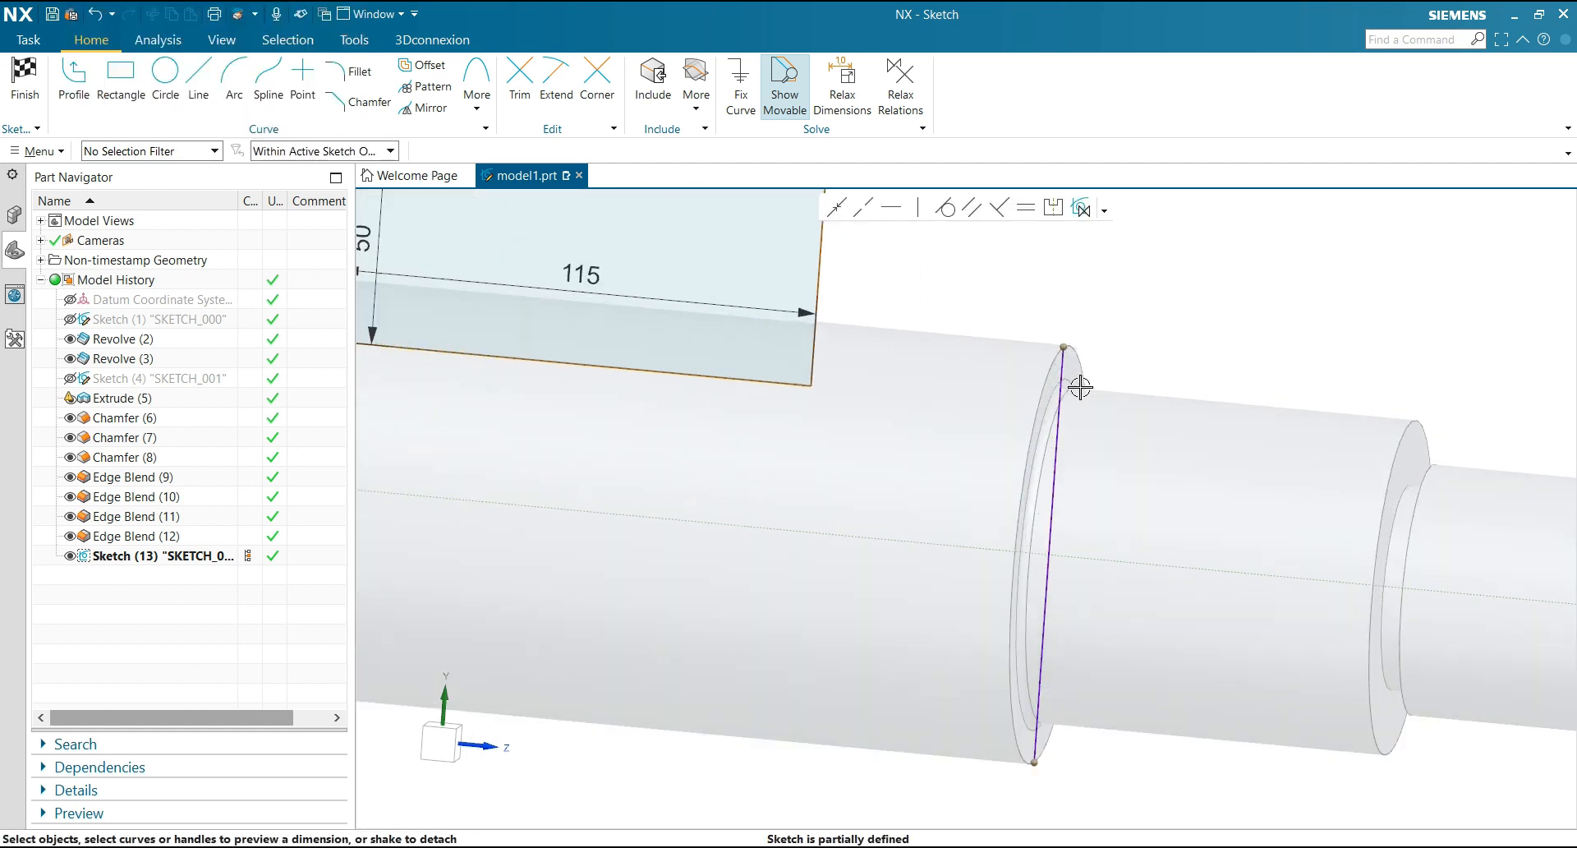
Convert the projected edge line to reference and dimension the rectangle's lower edge 30 mm below that line's upper endpoint
{"action": "left_click", "coordinate": [1060, 399]}
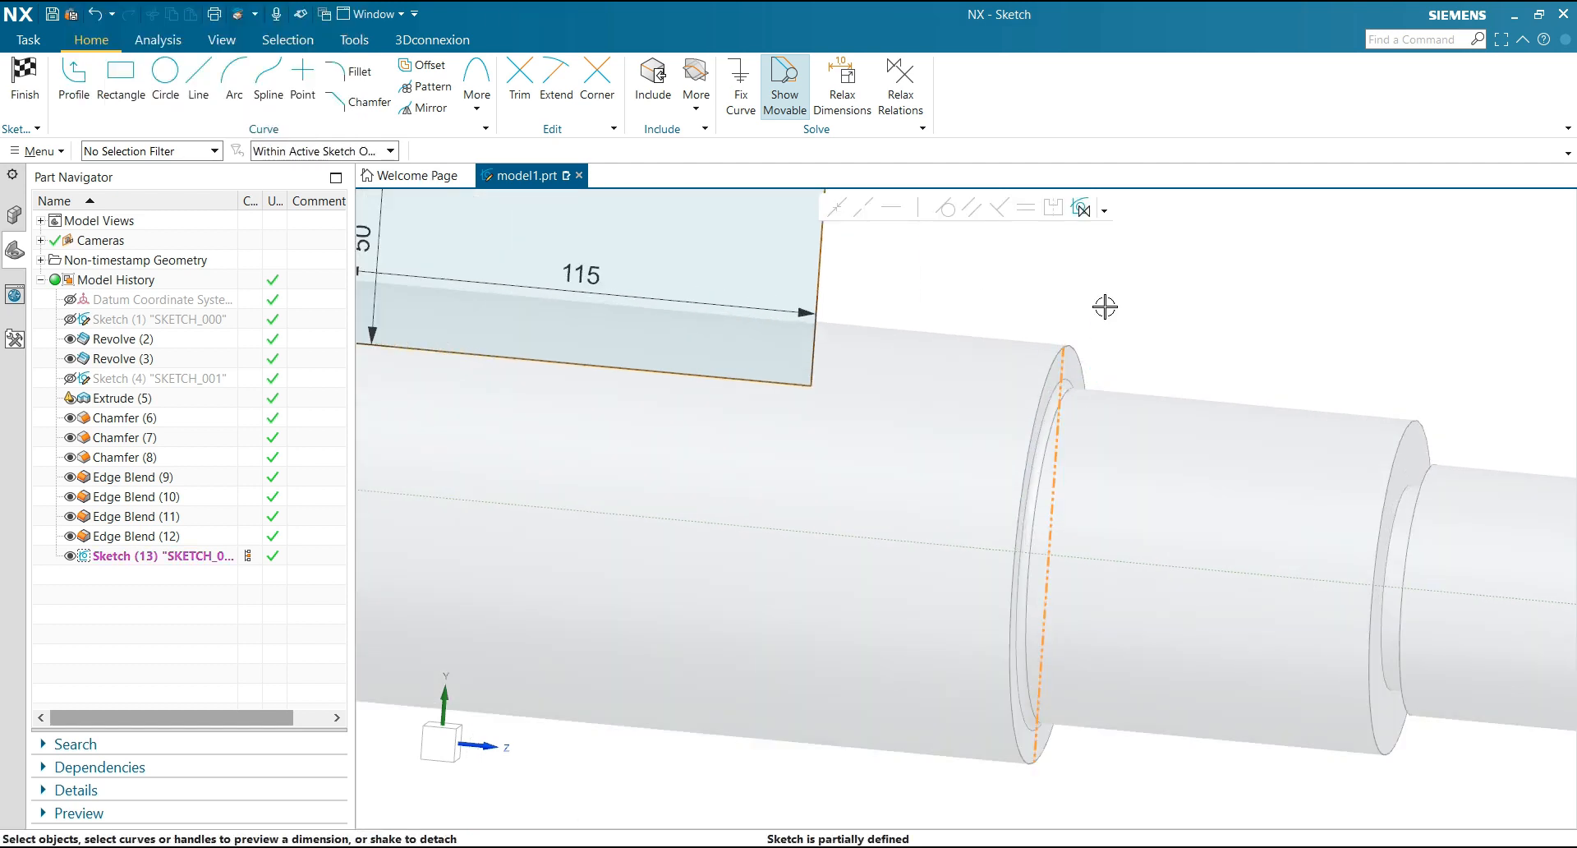
{"action": "key", "text": "Escape"}
{"action": "scroll", "coordinate": [1105, 304], "scroll_direction": "down", "scroll_amount": 2}
{"action": "left_click", "coordinate": [871, 351]}
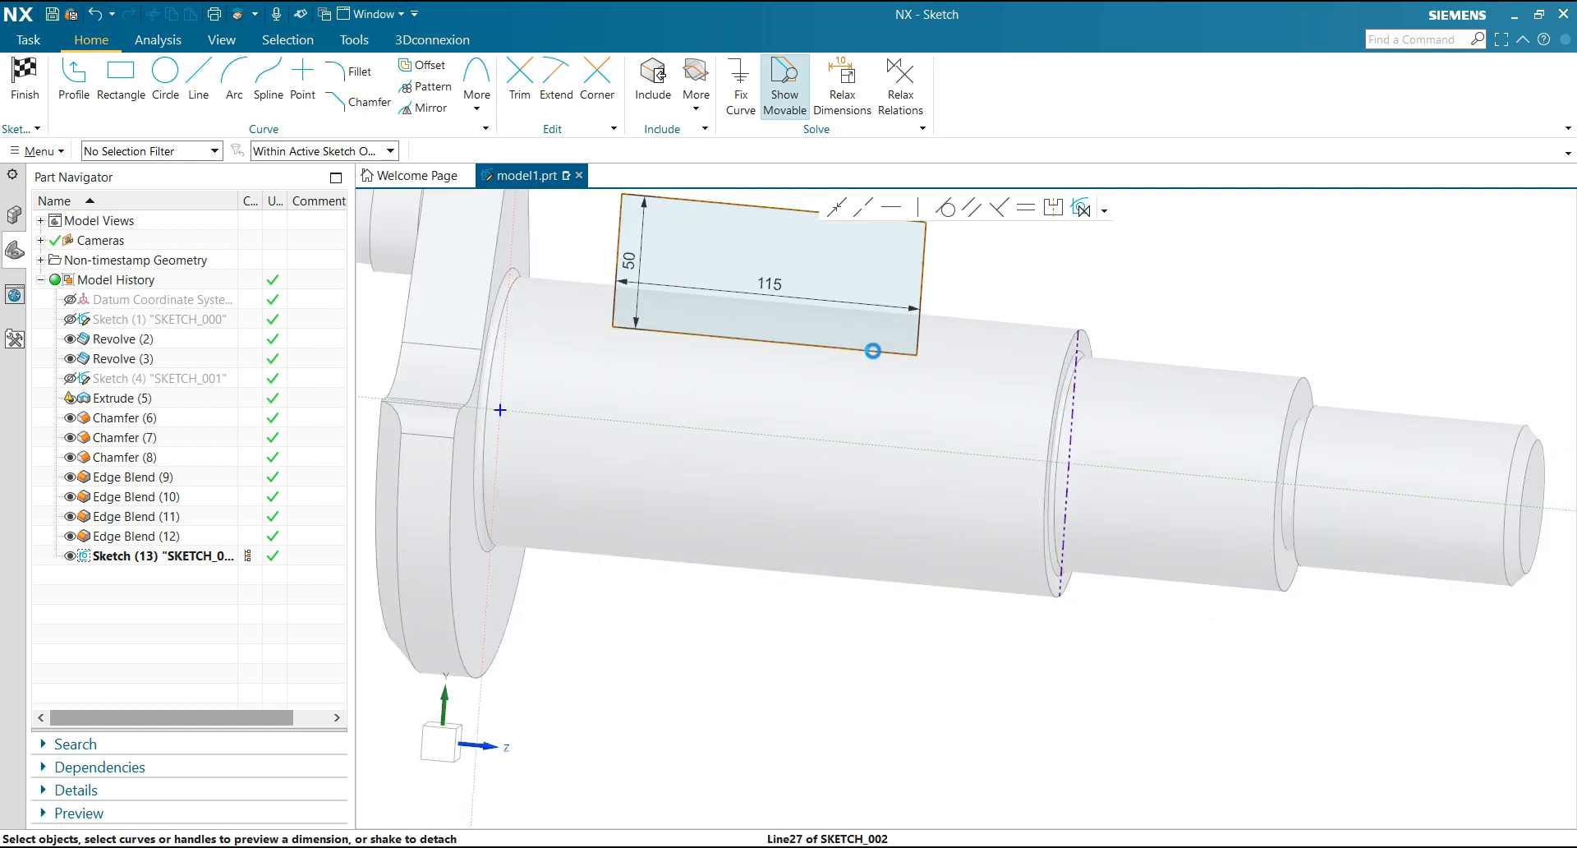
{"action": "left_click", "coordinate": [1077, 331]}
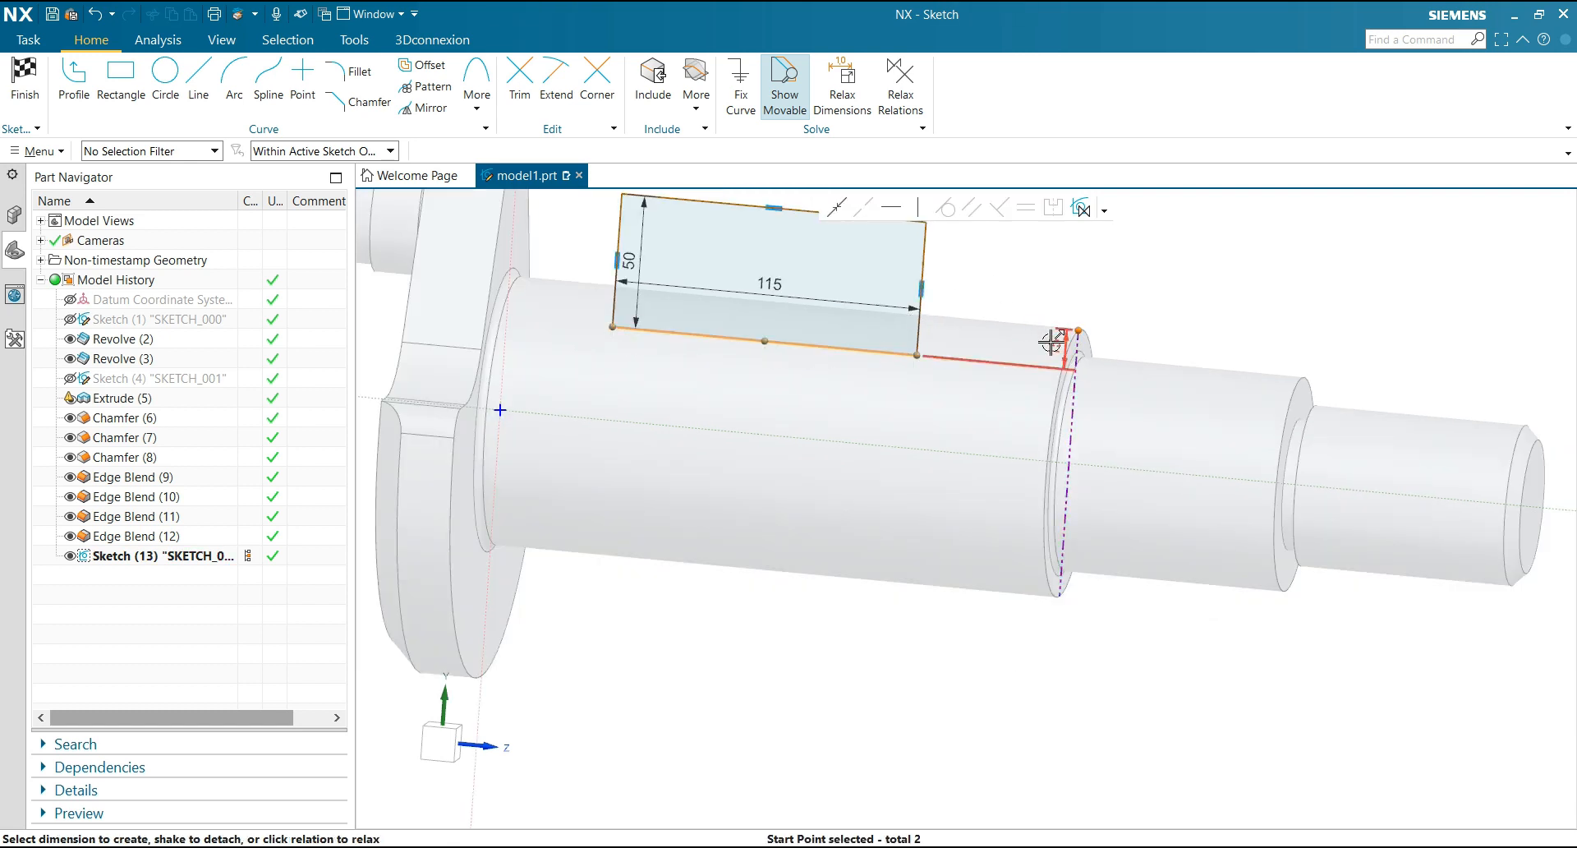
{"action": "left_click", "coordinate": [990, 341]}
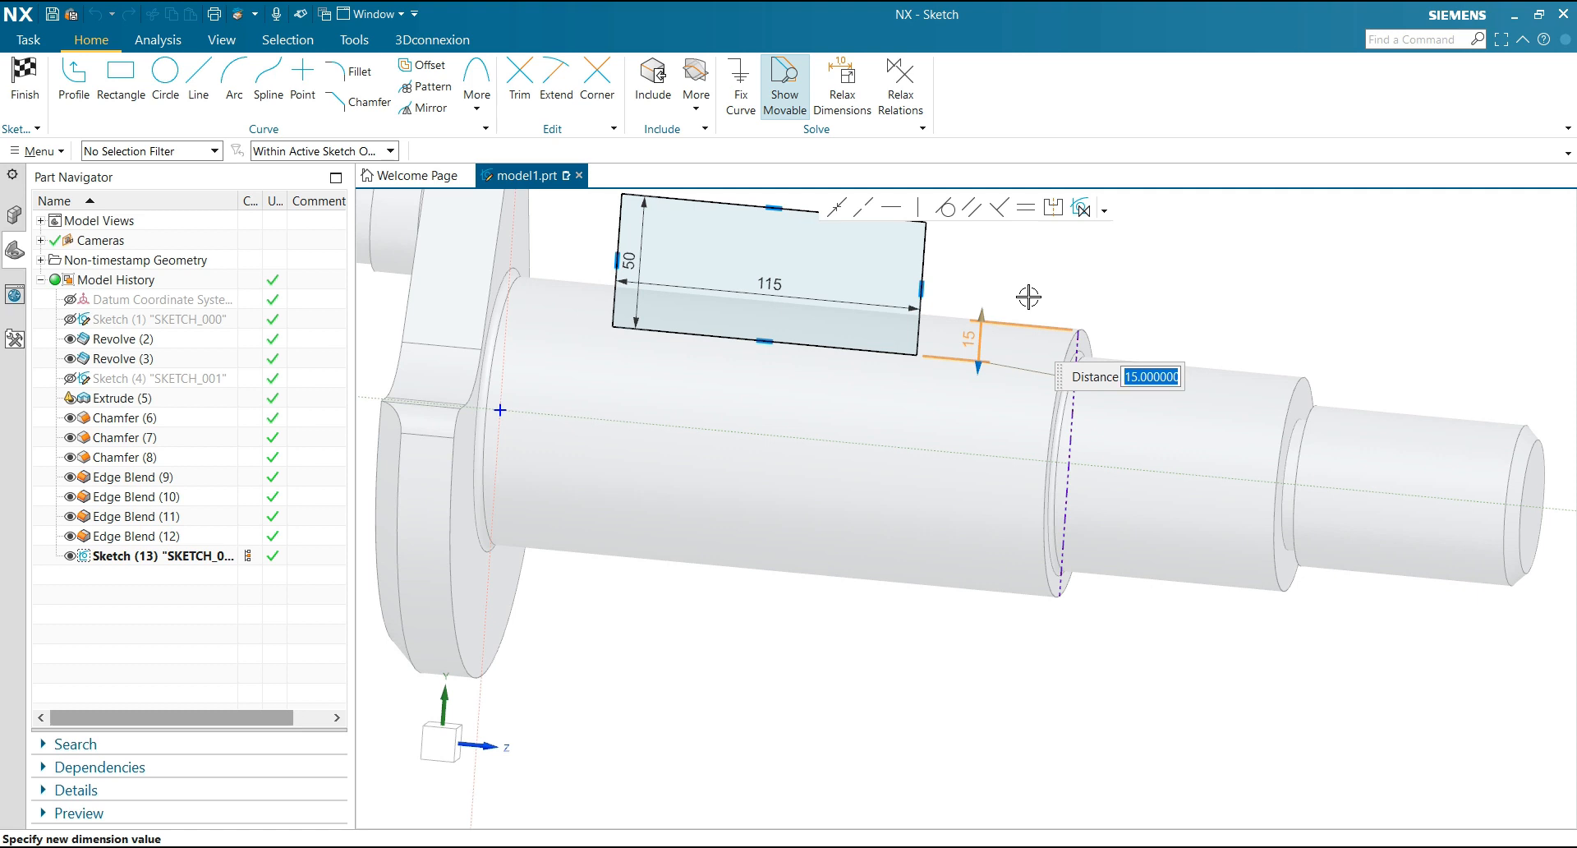
{"action": "type", "text": "30"}
{"action": "key", "text": "Return"}
{"action": "left_click", "coordinate": [1020, 271]}
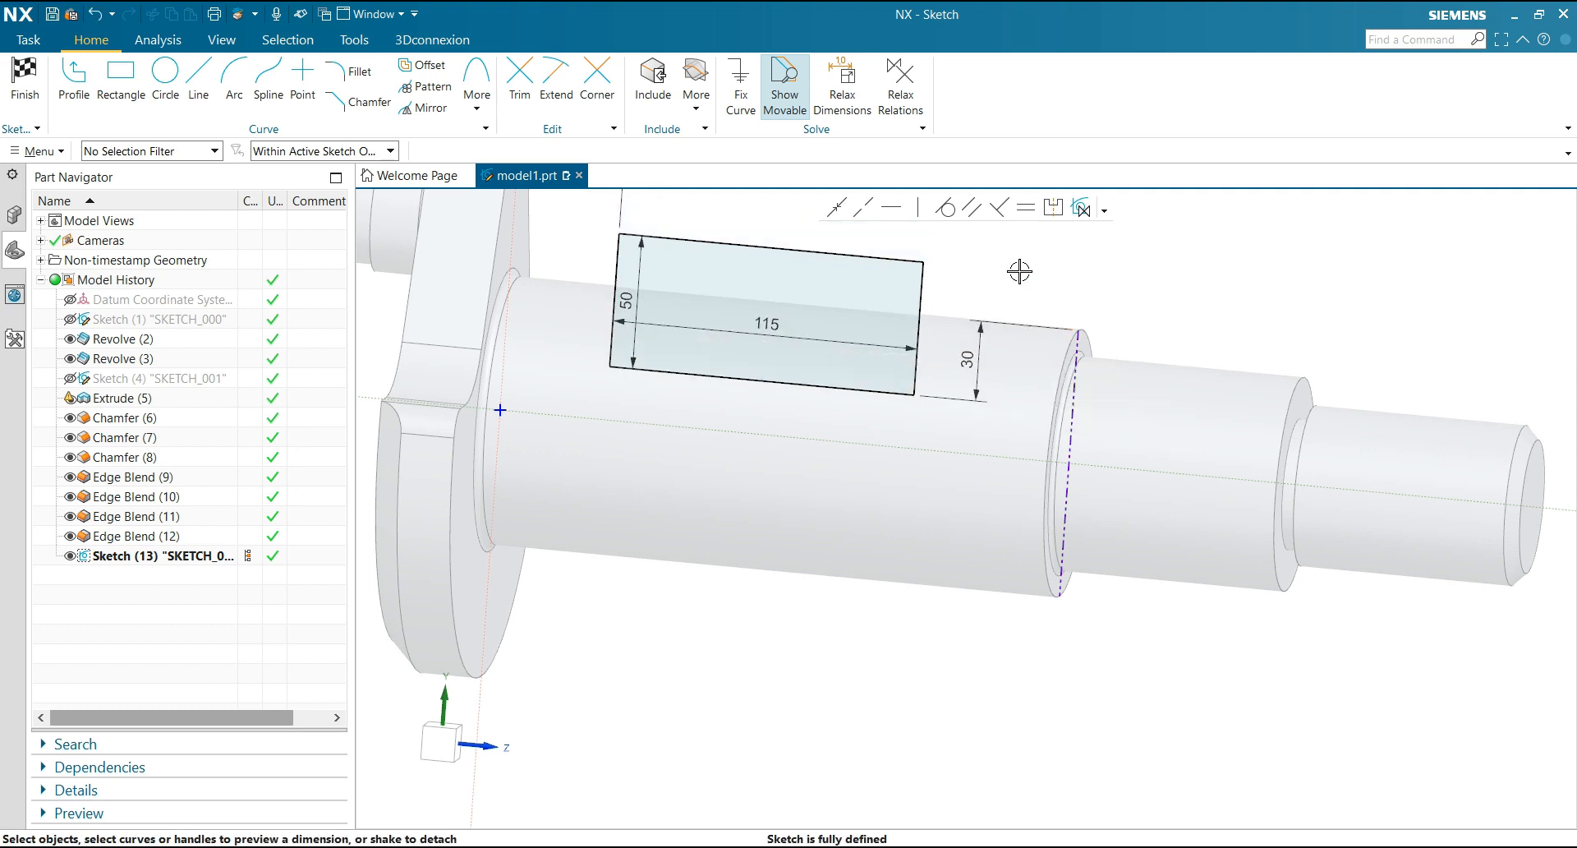
Fillet the rectangle's two lower corners with a 15 mm radius and finish the sketch
{"action": "scroll", "coordinate": [1019, 271], "scroll_direction": "down", "scroll_amount": 2}
{"action": "left_click", "coordinate": [361, 82]}
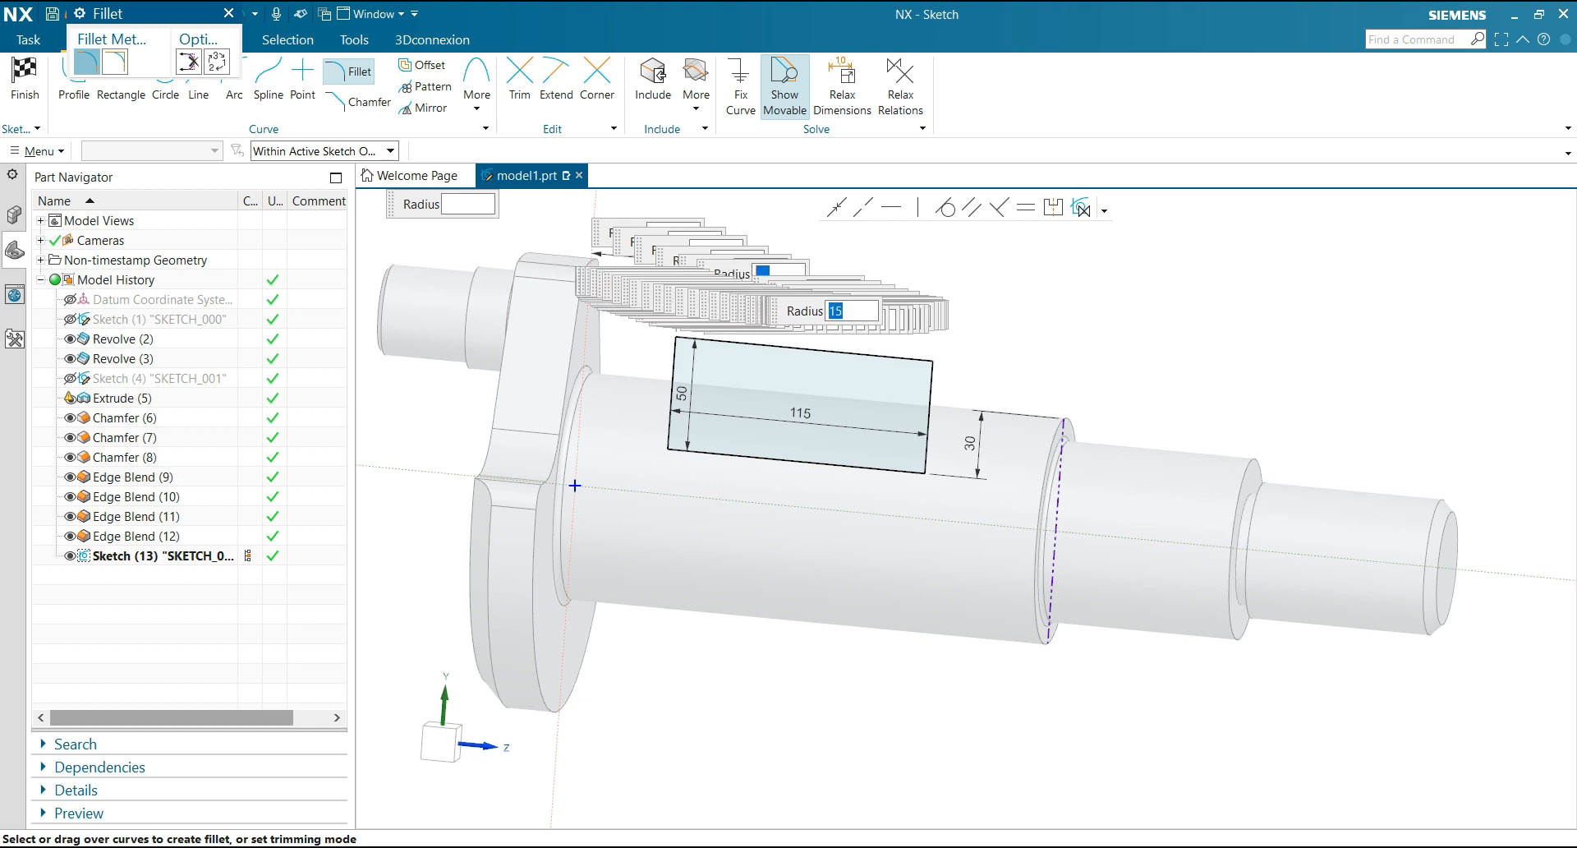
{"action": "left_click_drag", "start_coordinate": [649, 406], "coordinate": [739, 470]}
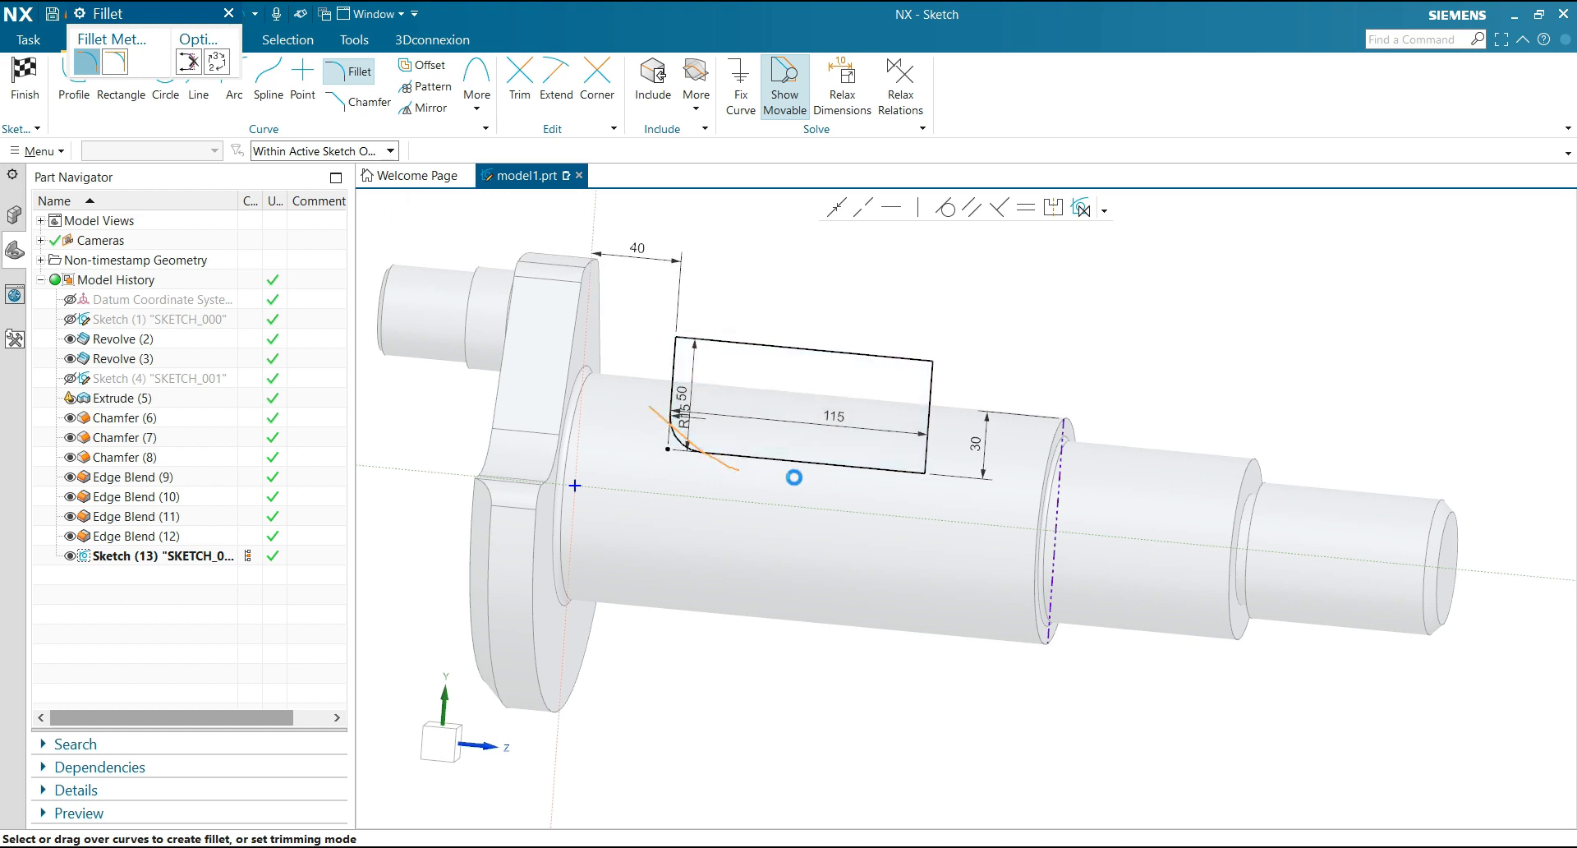
{"action": "left_click_drag", "start_coordinate": [847, 479], "coordinate": [959, 412]}
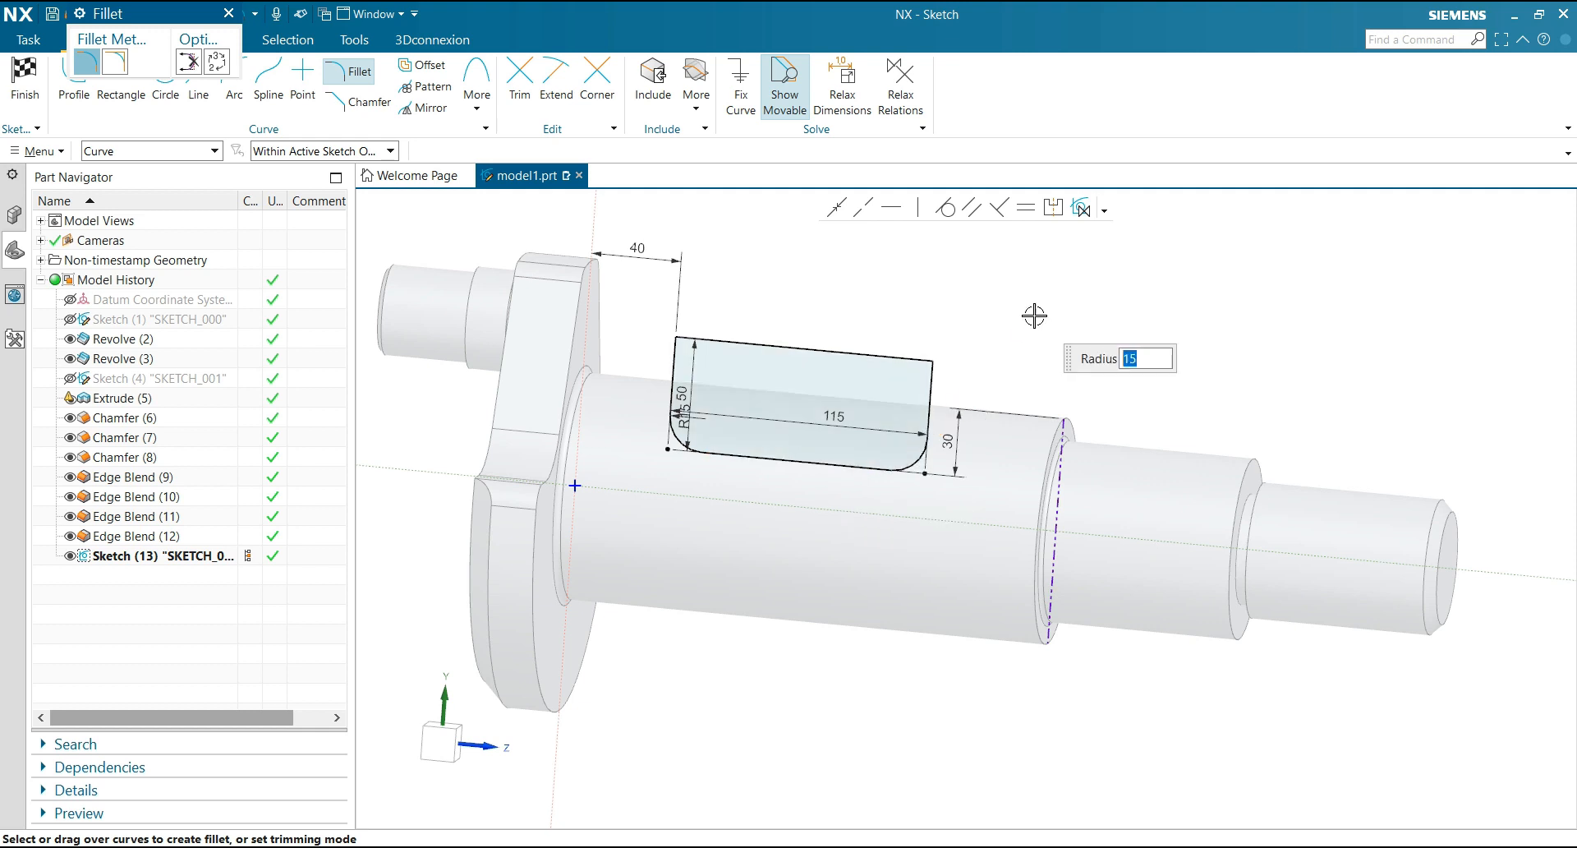
{"action": "left_click", "coordinate": [228, 13]}
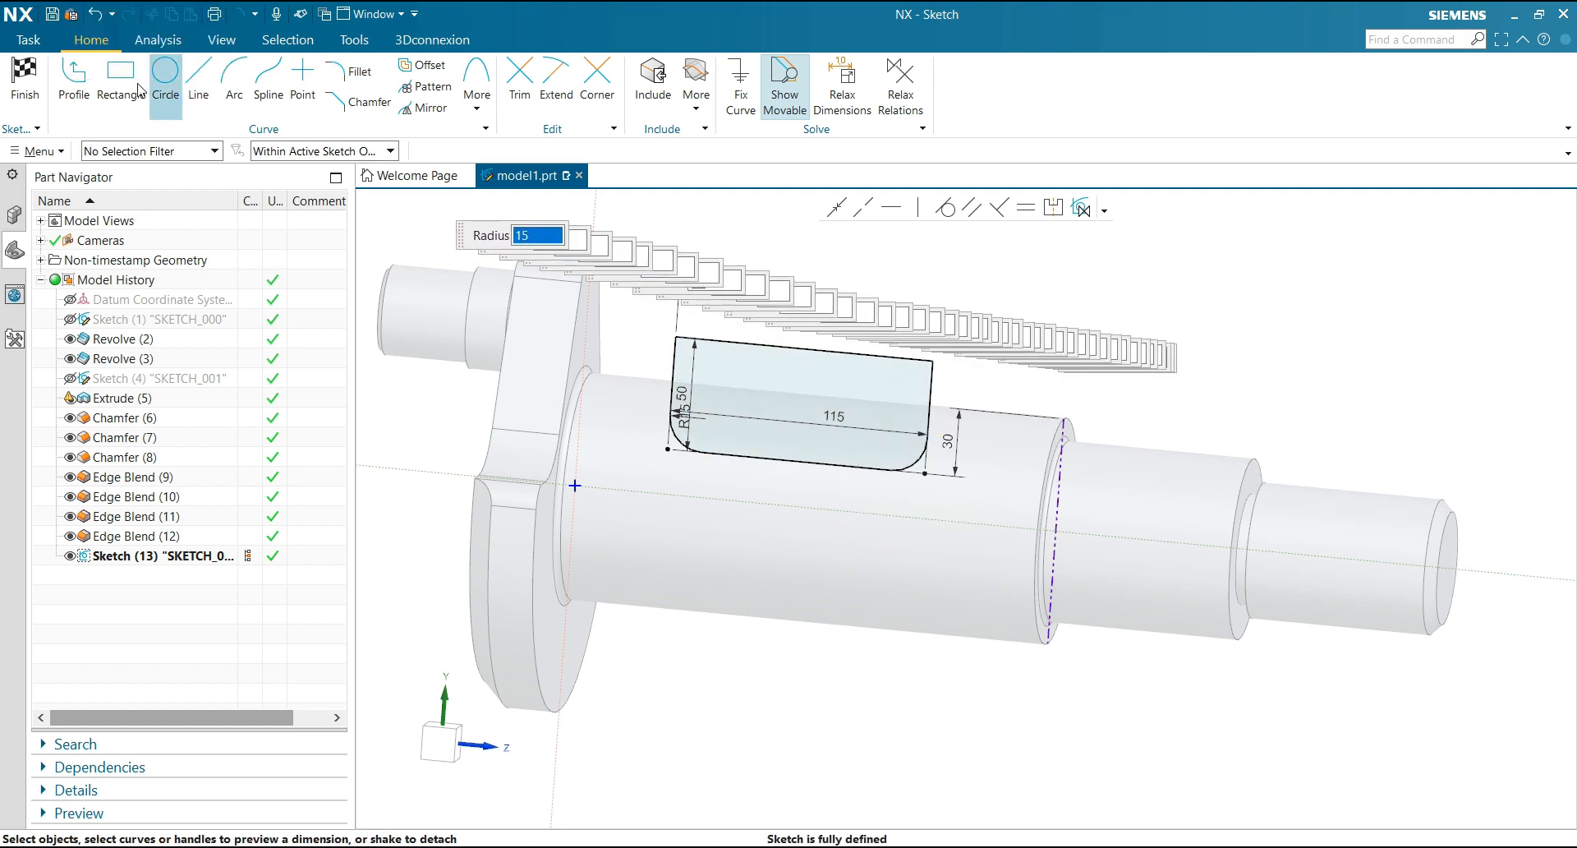
{"action": "left_click", "coordinate": [25, 82]}
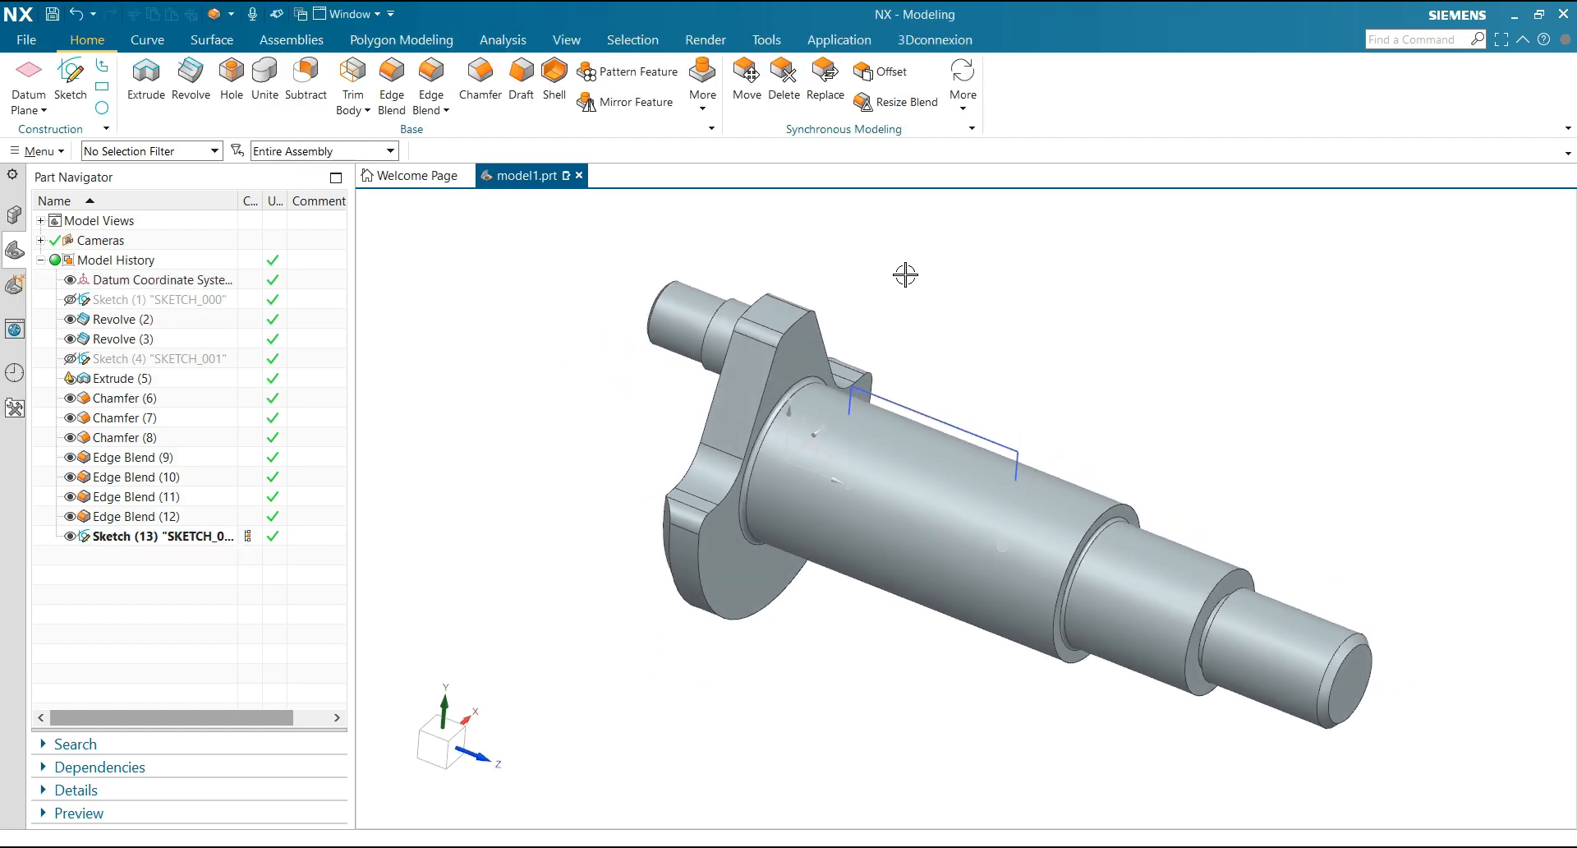
Cut the largest shaft section by extruding the filleted profile's connected curves with Subtract and a symmetric distance of -150 mm, and hide the sketch
{"action": "left_click", "coordinate": [146, 78]}
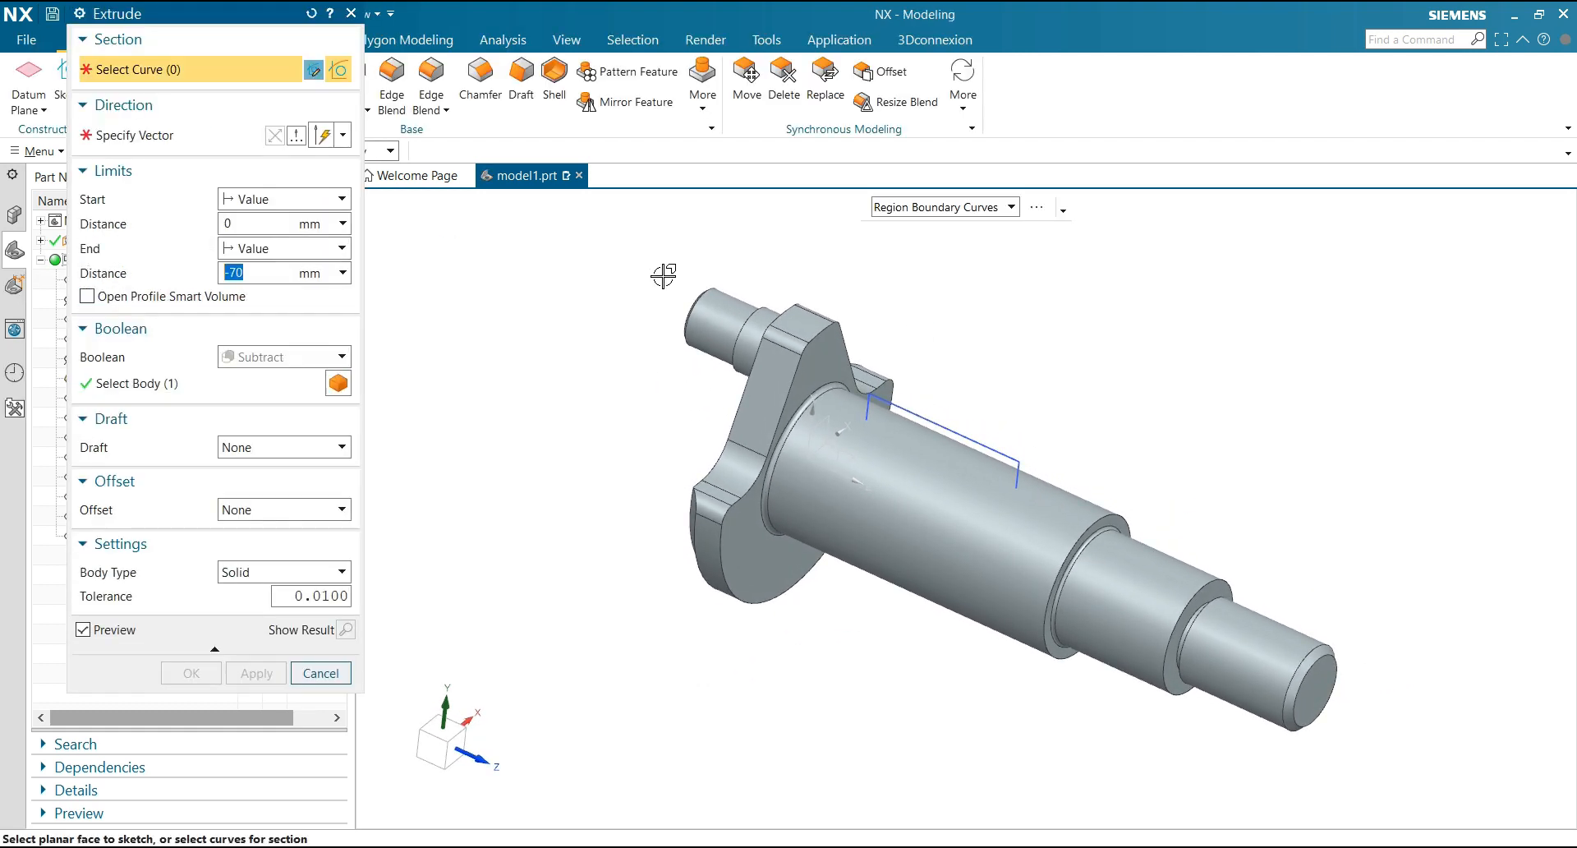
{"action": "left_click", "coordinate": [909, 208]}
{"action": "left_click", "coordinate": [912, 224]}
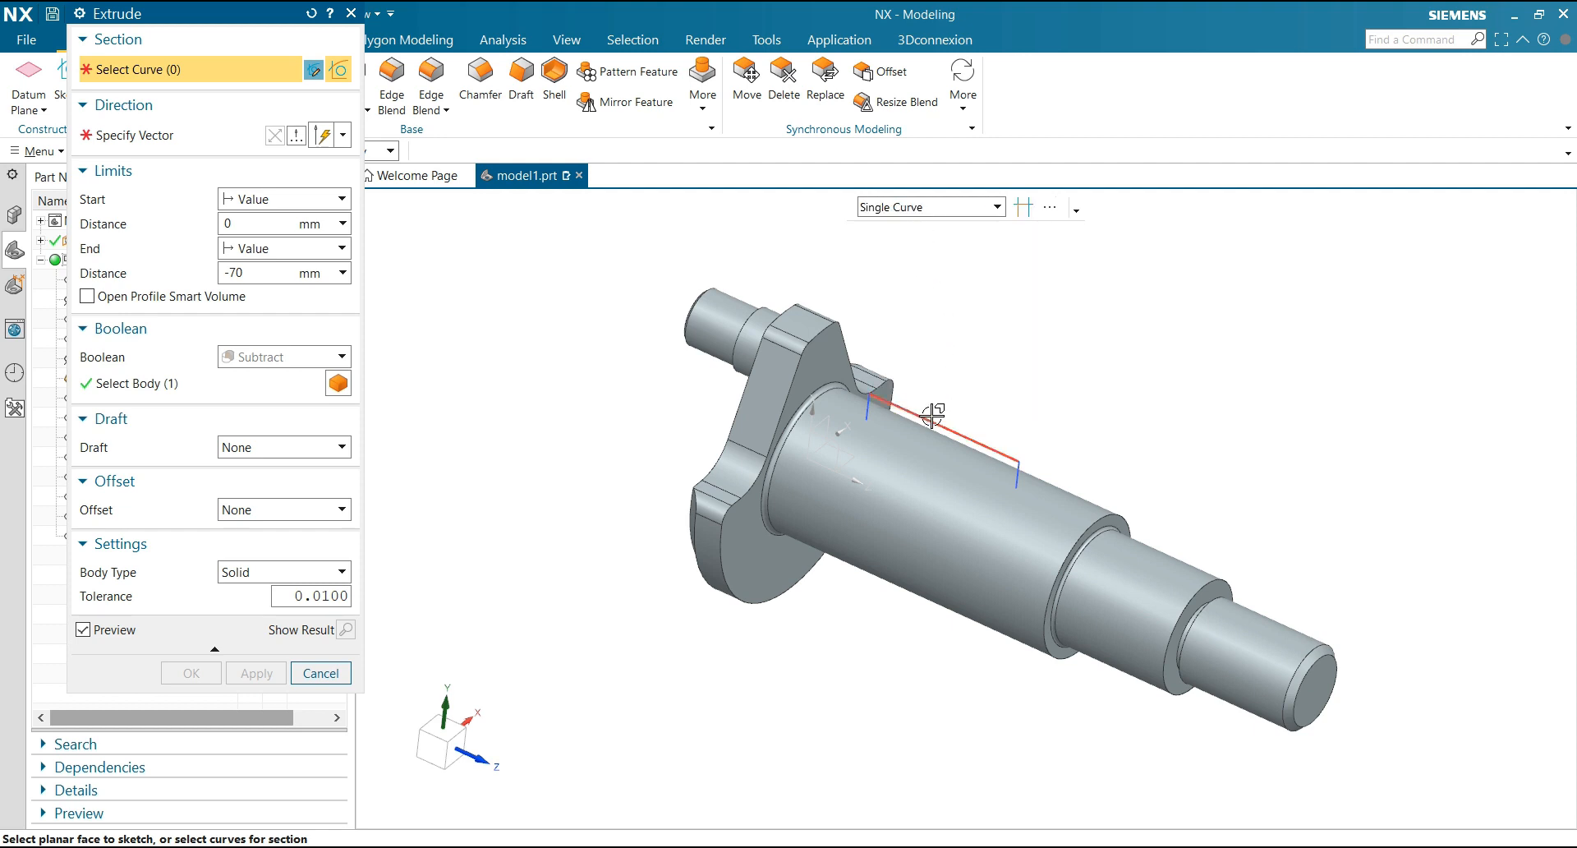
{"action": "left_click", "coordinate": [932, 207]}
{"action": "left_click", "coordinate": [904, 247]}
{"action": "left_click", "coordinate": [930, 420]}
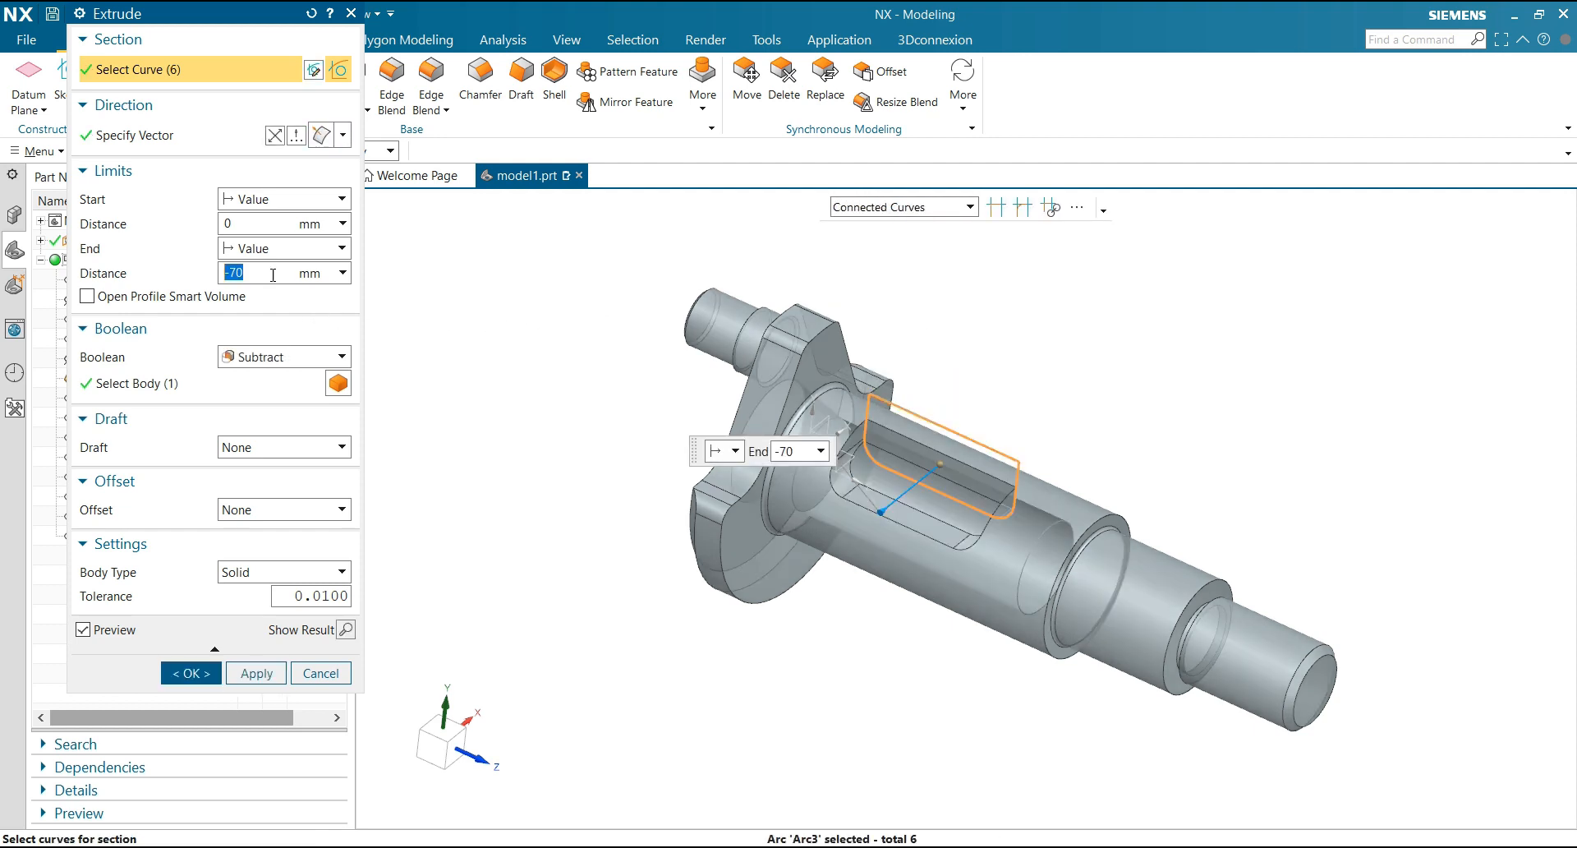
{"action": "left_click", "coordinate": [271, 249]}
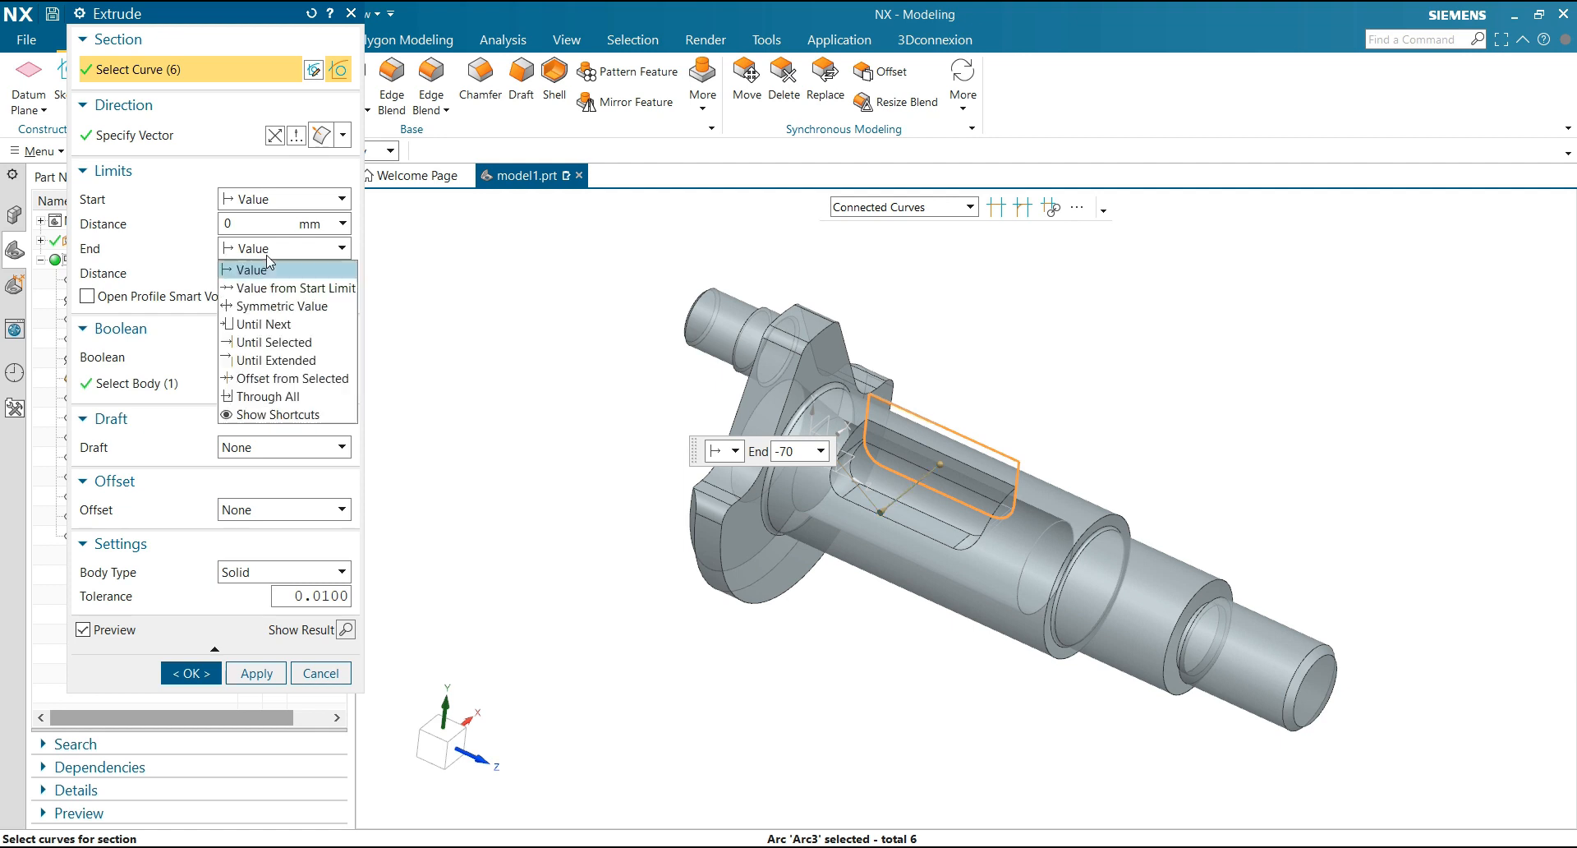
{"action": "left_click", "coordinate": [271, 307]}
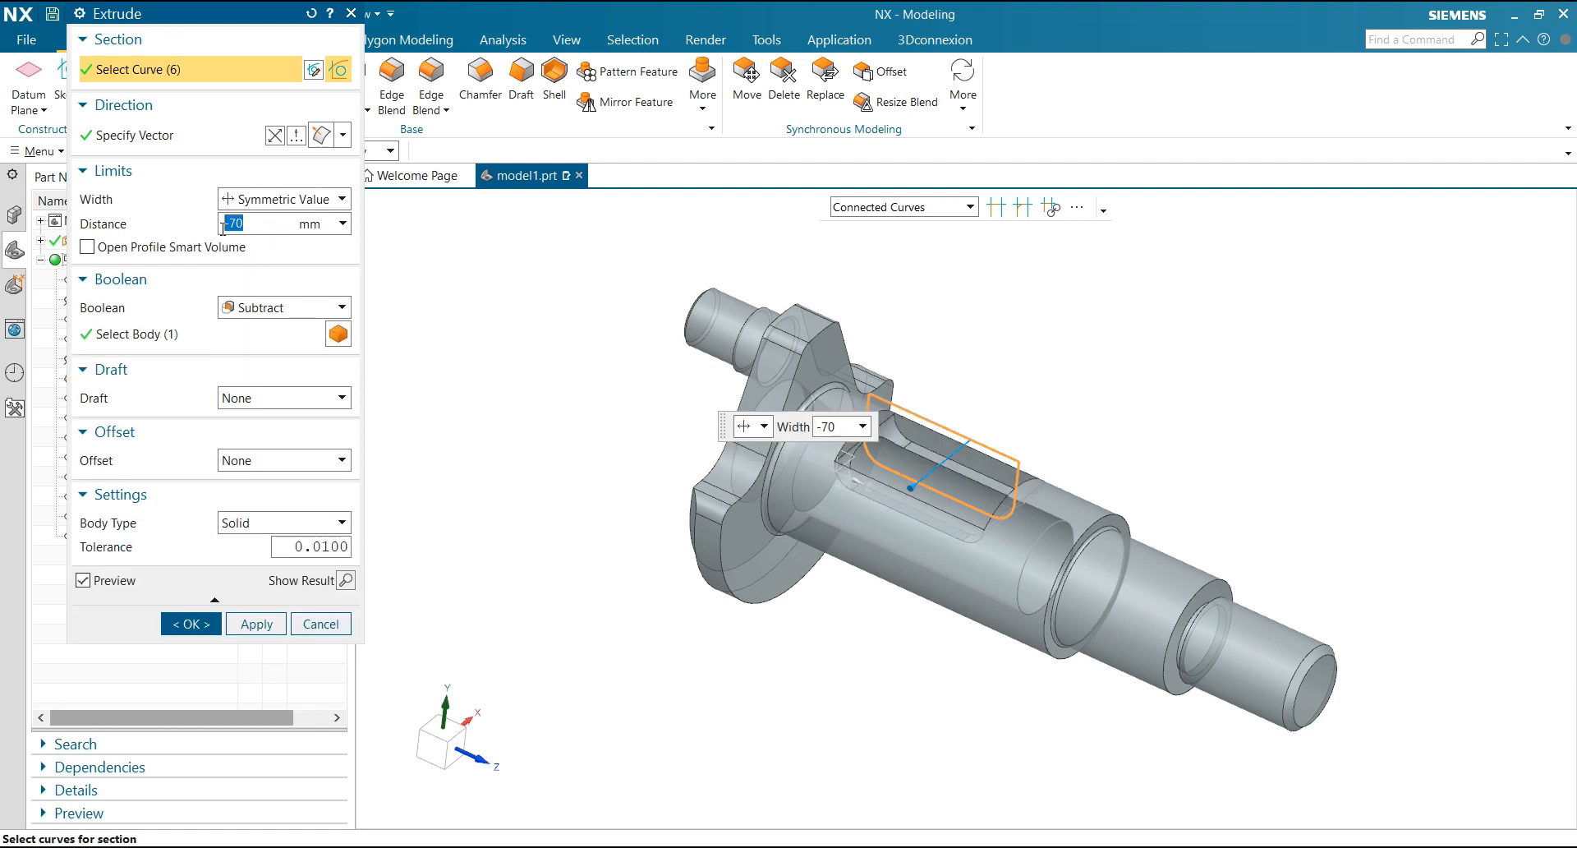
{"action": "type", "text": "-15"}
{"action": "key", "text": "Return"}
{"action": "left_click", "coordinate": [191, 623]}
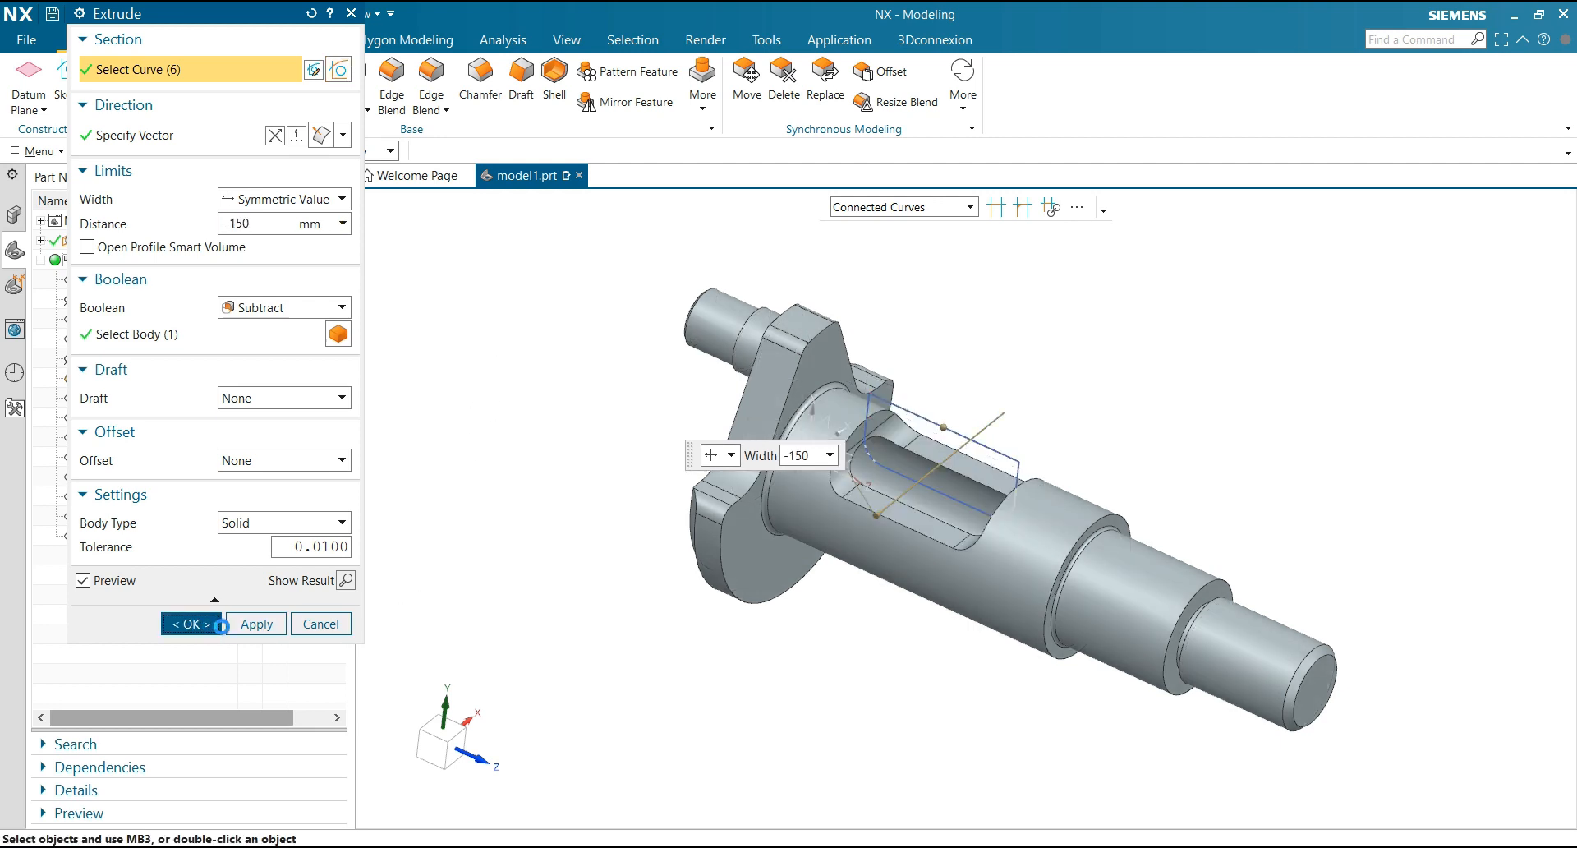
{"action": "left_click", "coordinate": [933, 412]}
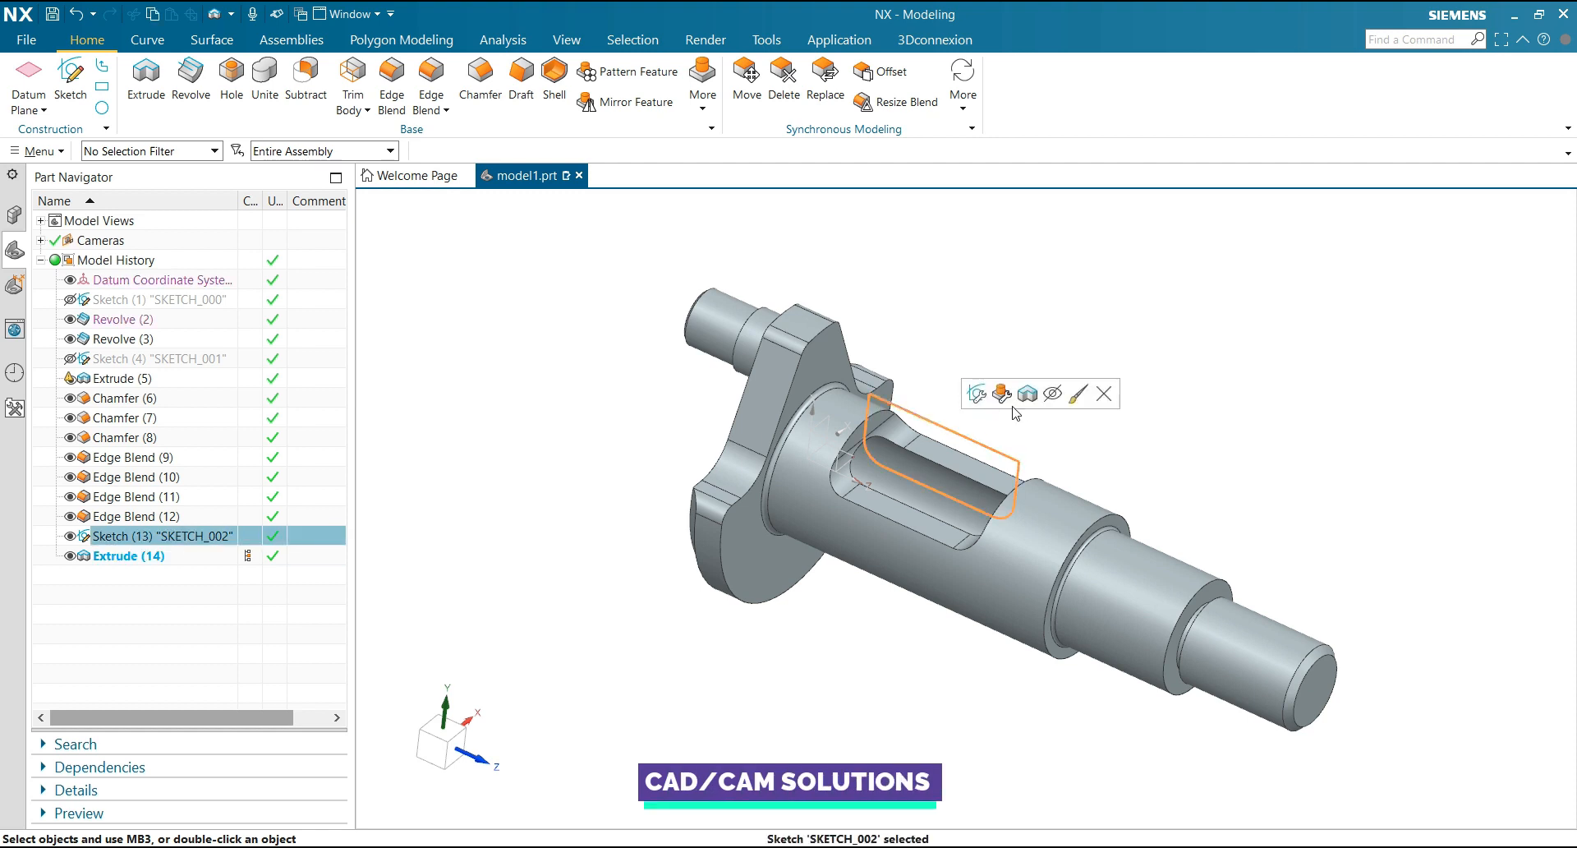
{"action": "left_click", "coordinate": [1050, 391]}
Set up a symbolic thread on the smallest cylinder at the shaft's free end using Metric Coarse size M64 x 6
{"action": "mouse_move", "coordinate": [998, 360]}
{"action": "middle_mouse_down"}
{"action": "mouse_move", "coordinate": [899, 323]}
{"action": "mouse_move", "coordinate": [940, 359]}
{"action": "middle_mouse_up"}
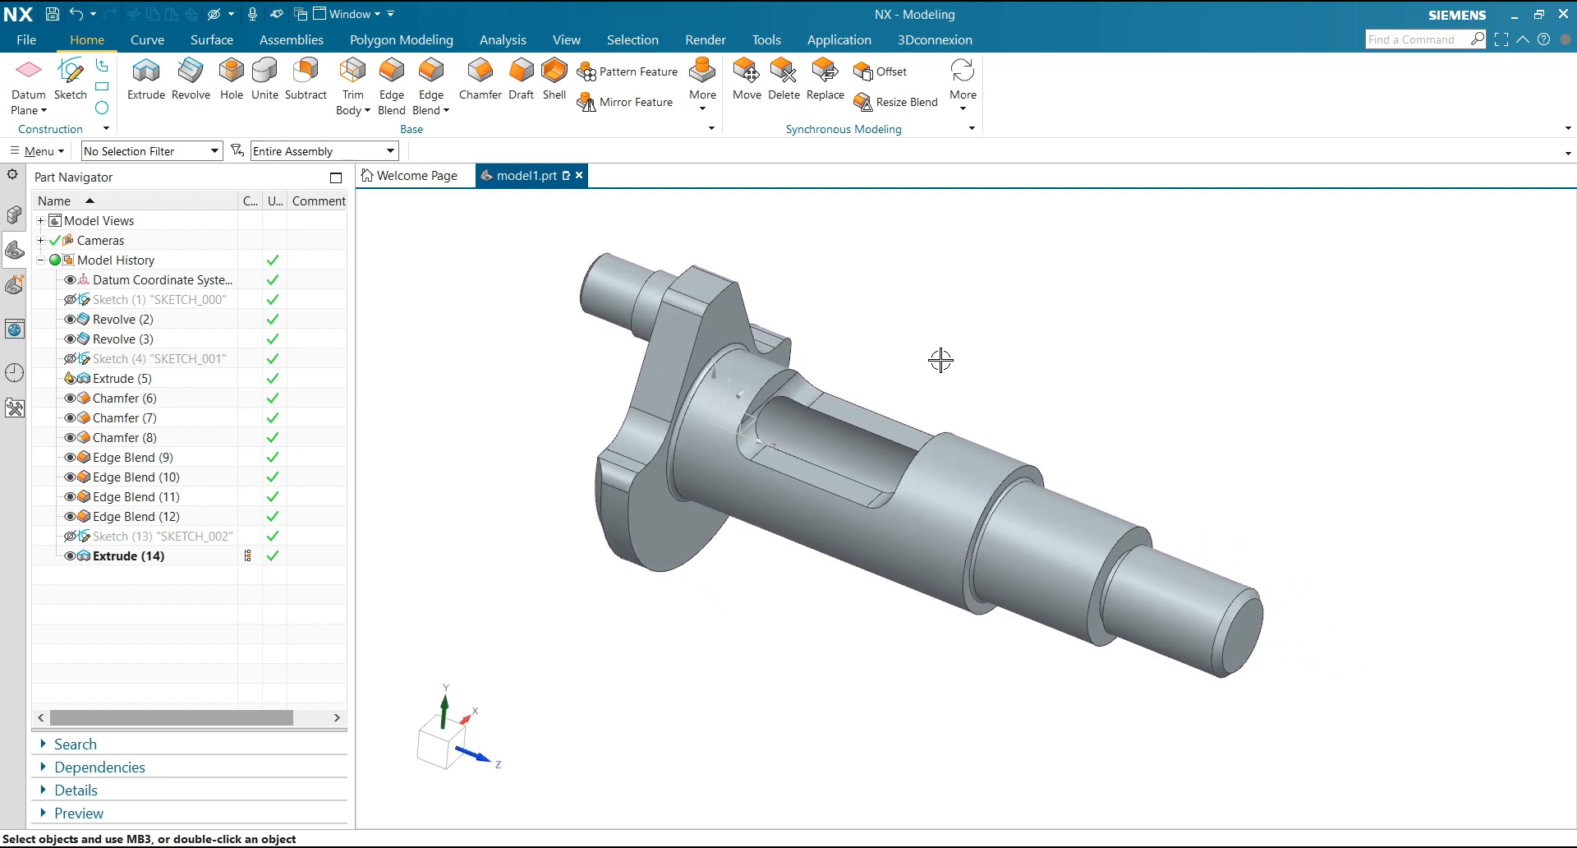
{"action": "scroll", "coordinate": [1278, 622], "scroll_direction": "up", "scroll_amount": 4}
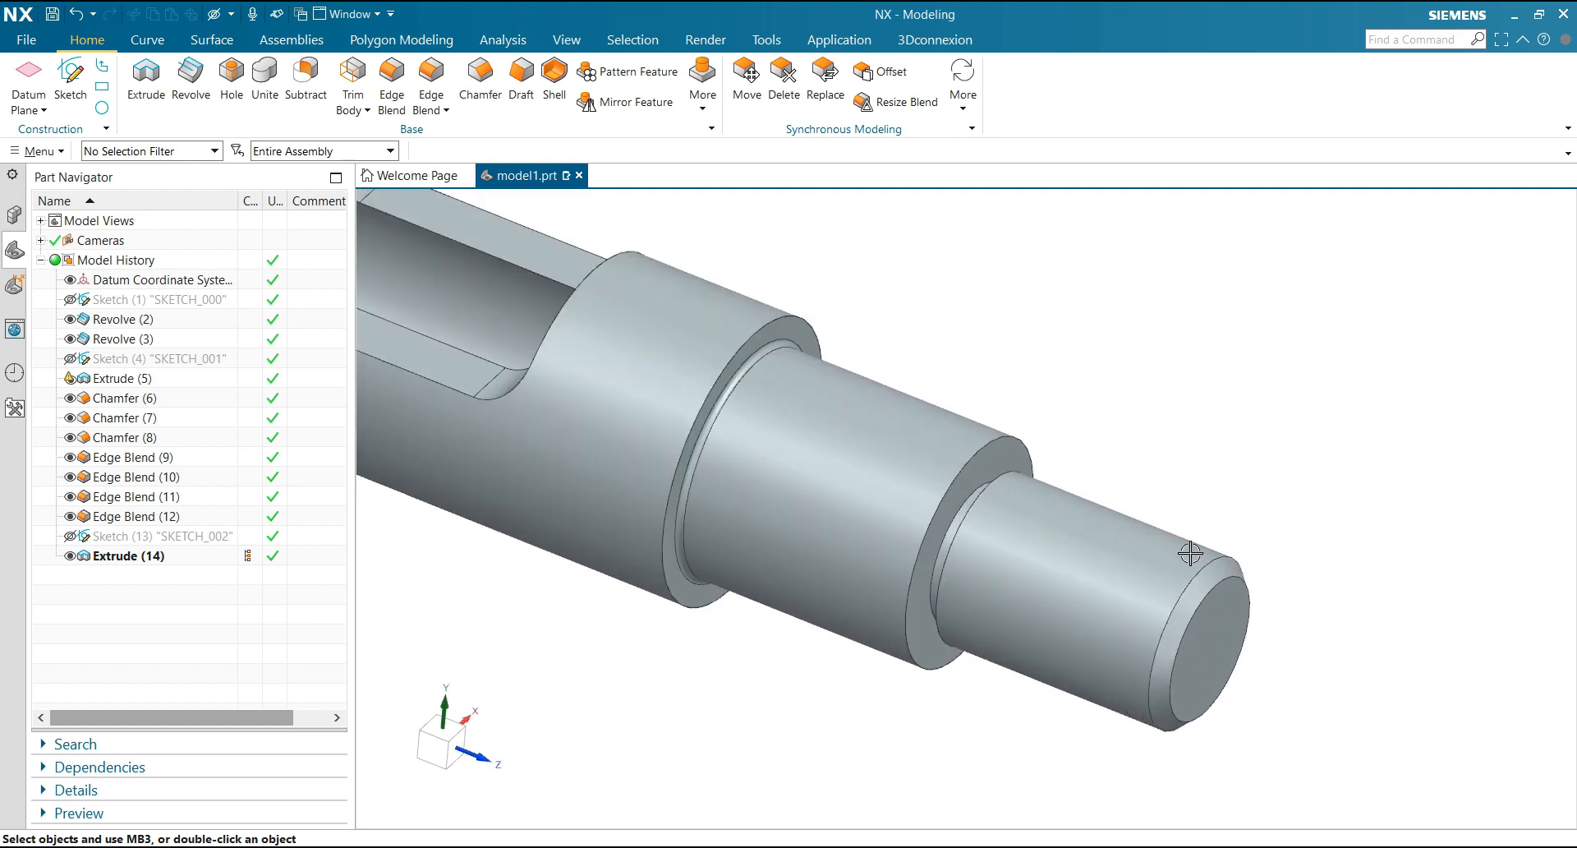
{"action": "scroll", "coordinate": [1133, 415], "scroll_direction": "down", "scroll_amount": 4}
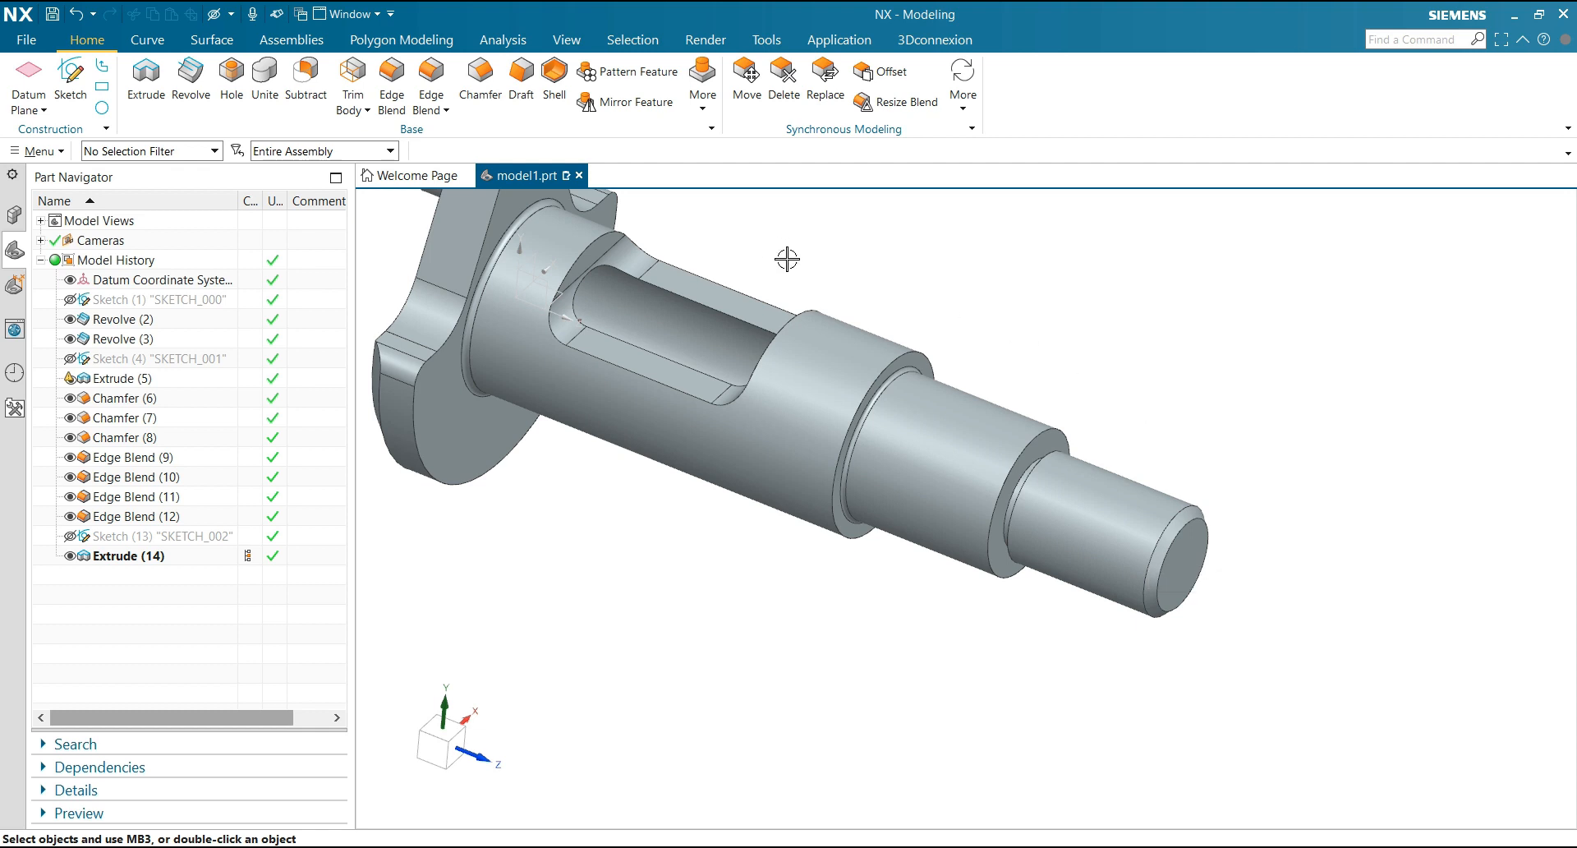
{"action": "left_click", "coordinate": [27, 153]}
{"action": "mouse_move", "coordinate": [60, 240]}
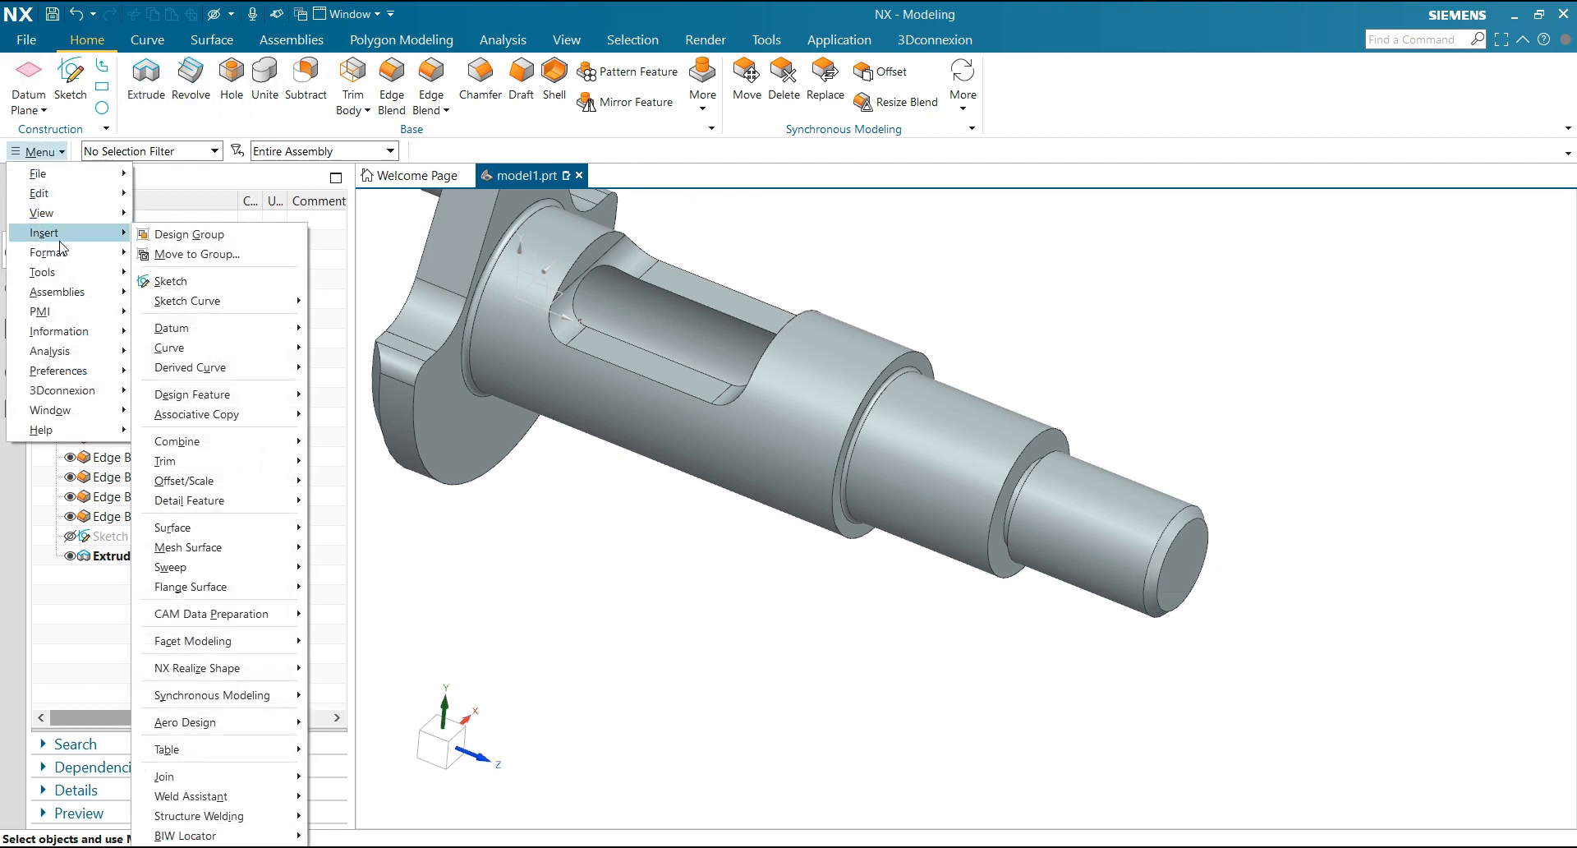
{"action": "mouse_move", "coordinate": [210, 403]}
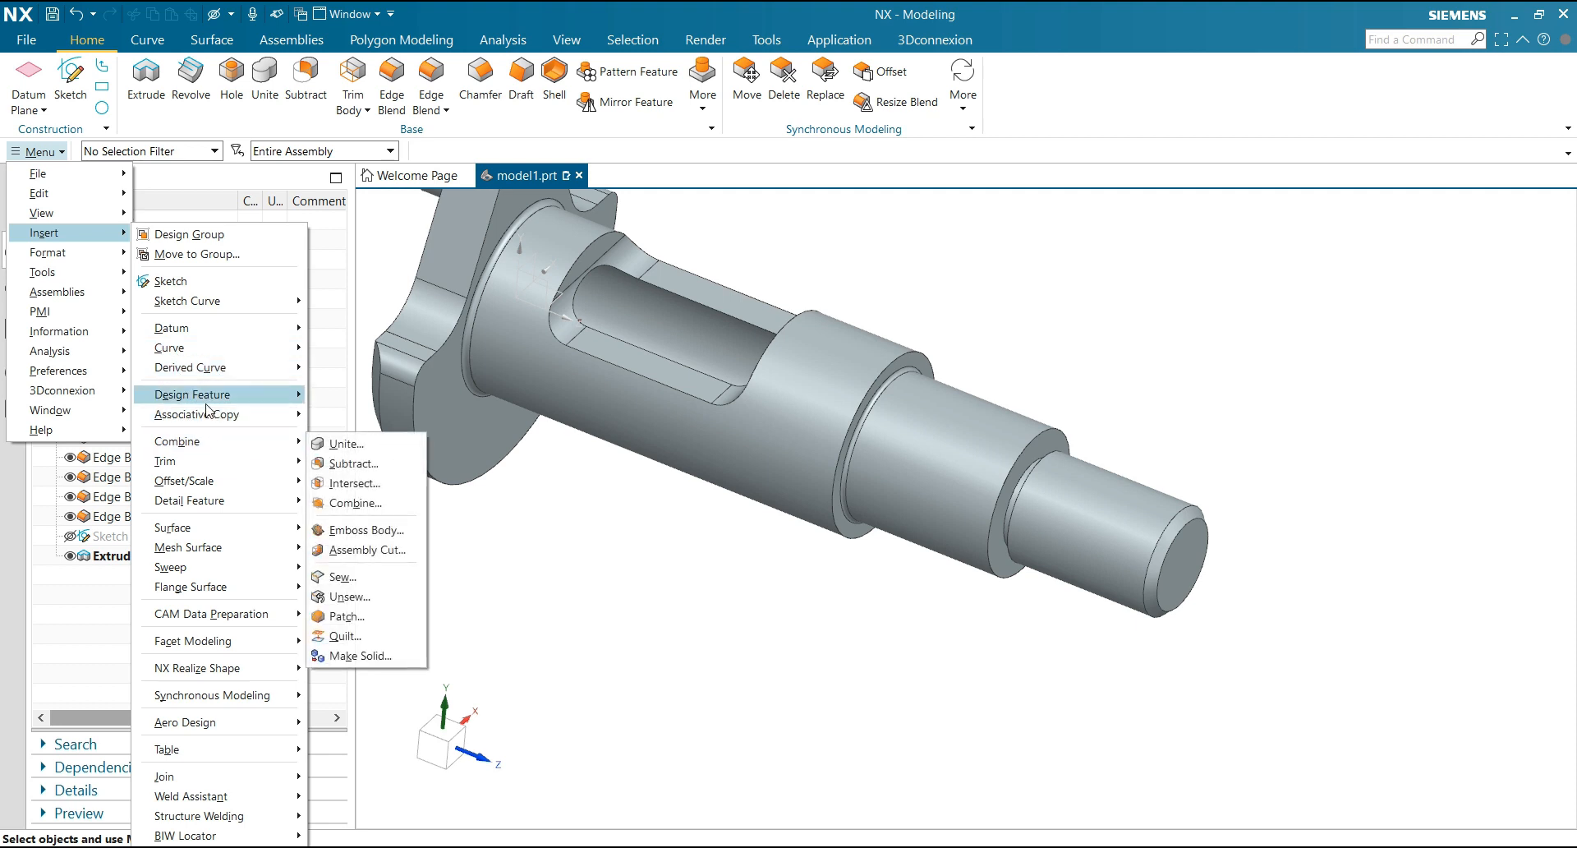
{"action": "left_click", "coordinate": [353, 668]}
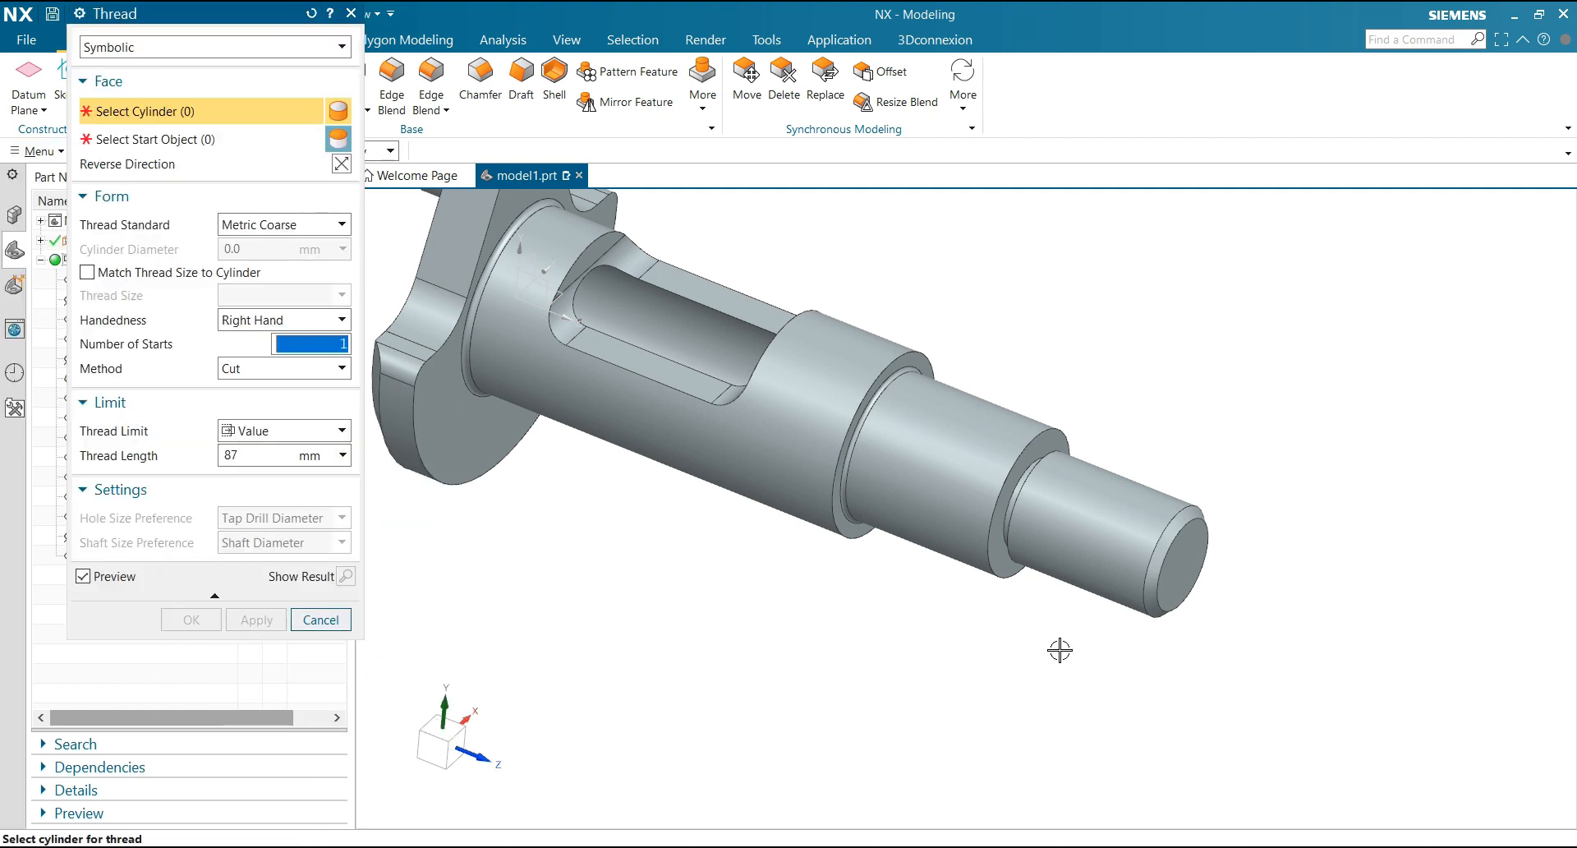
{"action": "scroll", "coordinate": [1232, 510], "scroll_direction": "up", "scroll_amount": 2}
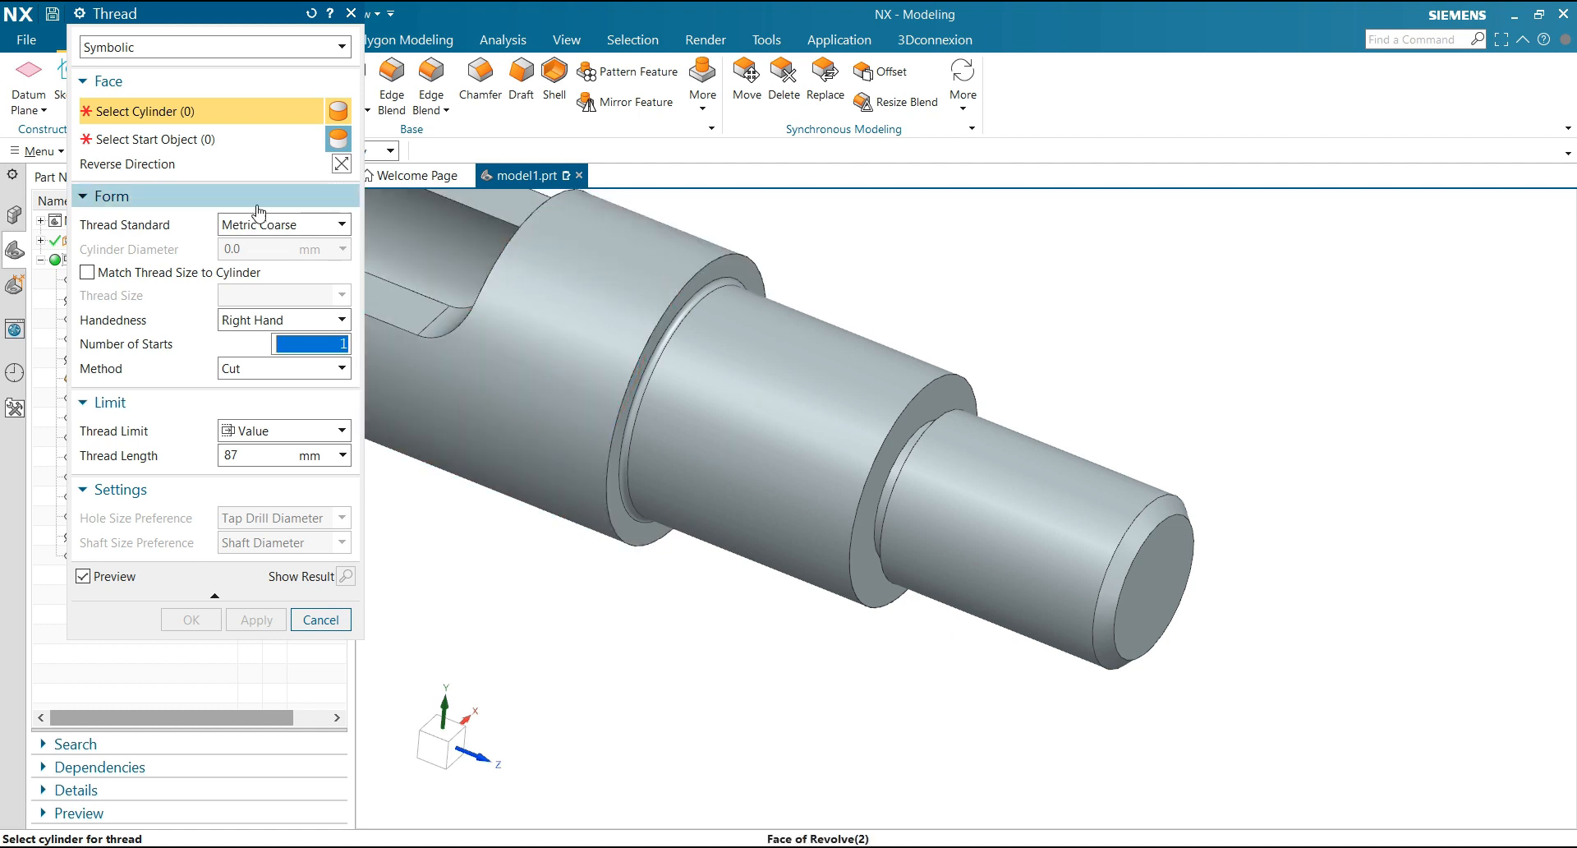
{"action": "left_click", "coordinate": [1033, 491]}
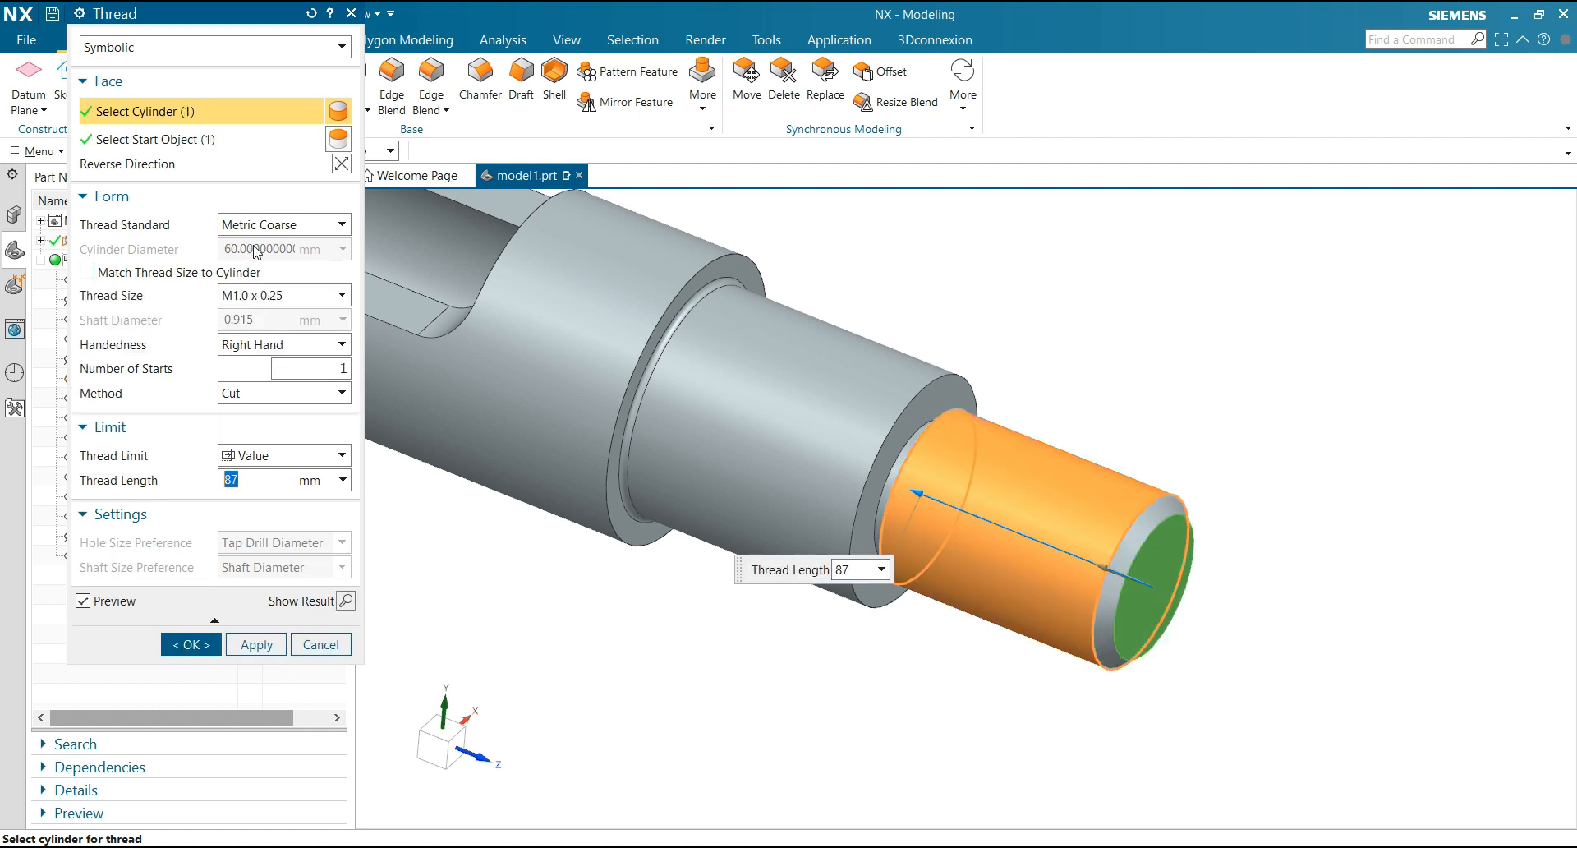
{"action": "left_click", "coordinate": [262, 296]}
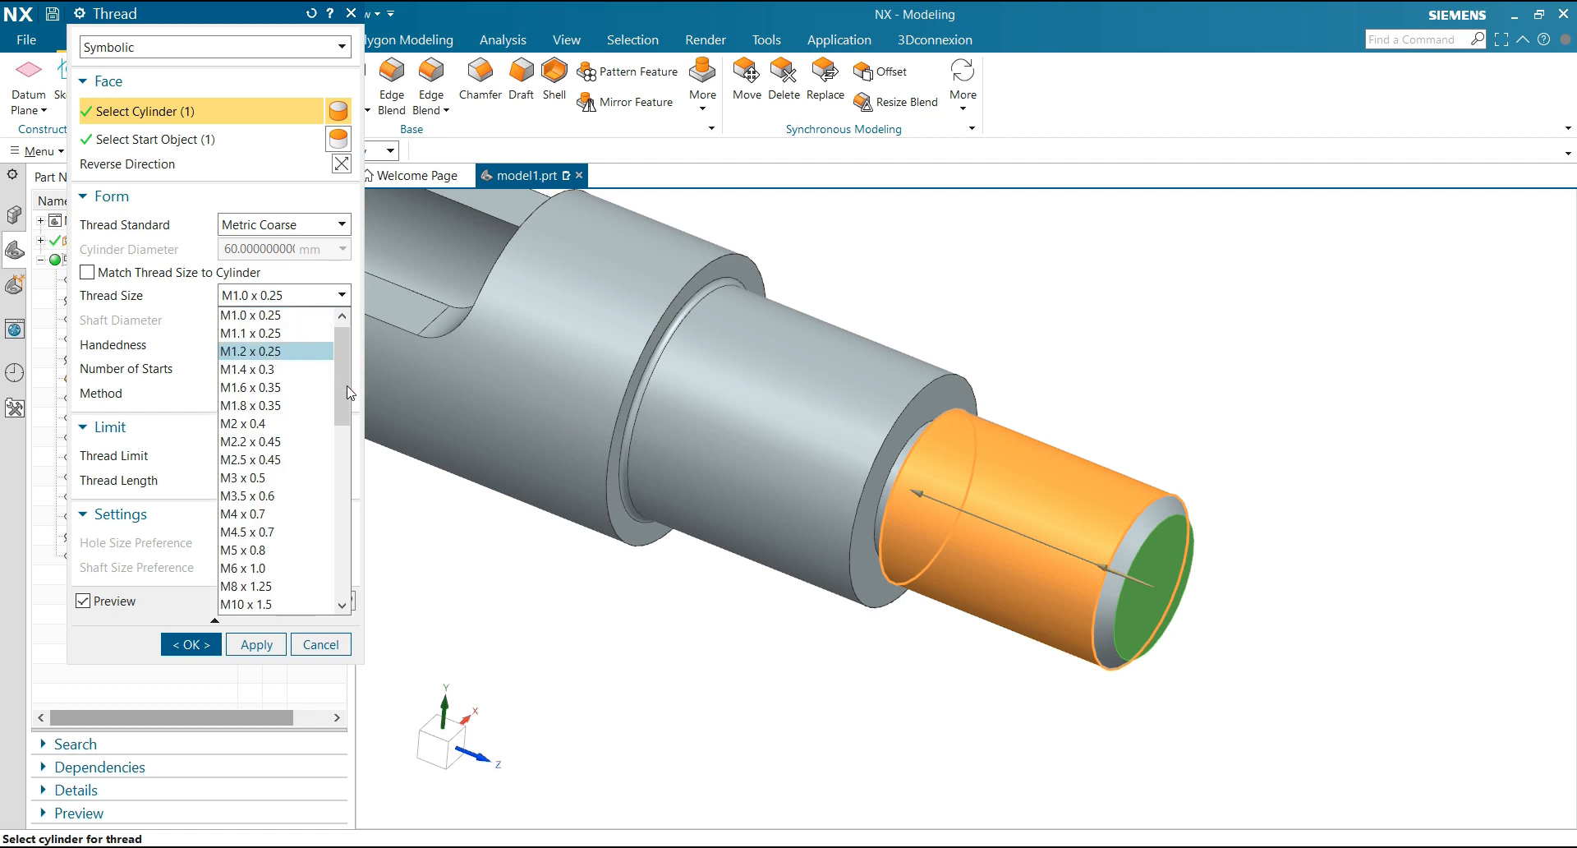
{"action": "scroll", "coordinate": [349, 452], "scroll_direction": "down", "scroll_amount": 2}
{"action": "left_click_drag", "start_coordinate": [349, 452], "coordinate": [351, 518]}
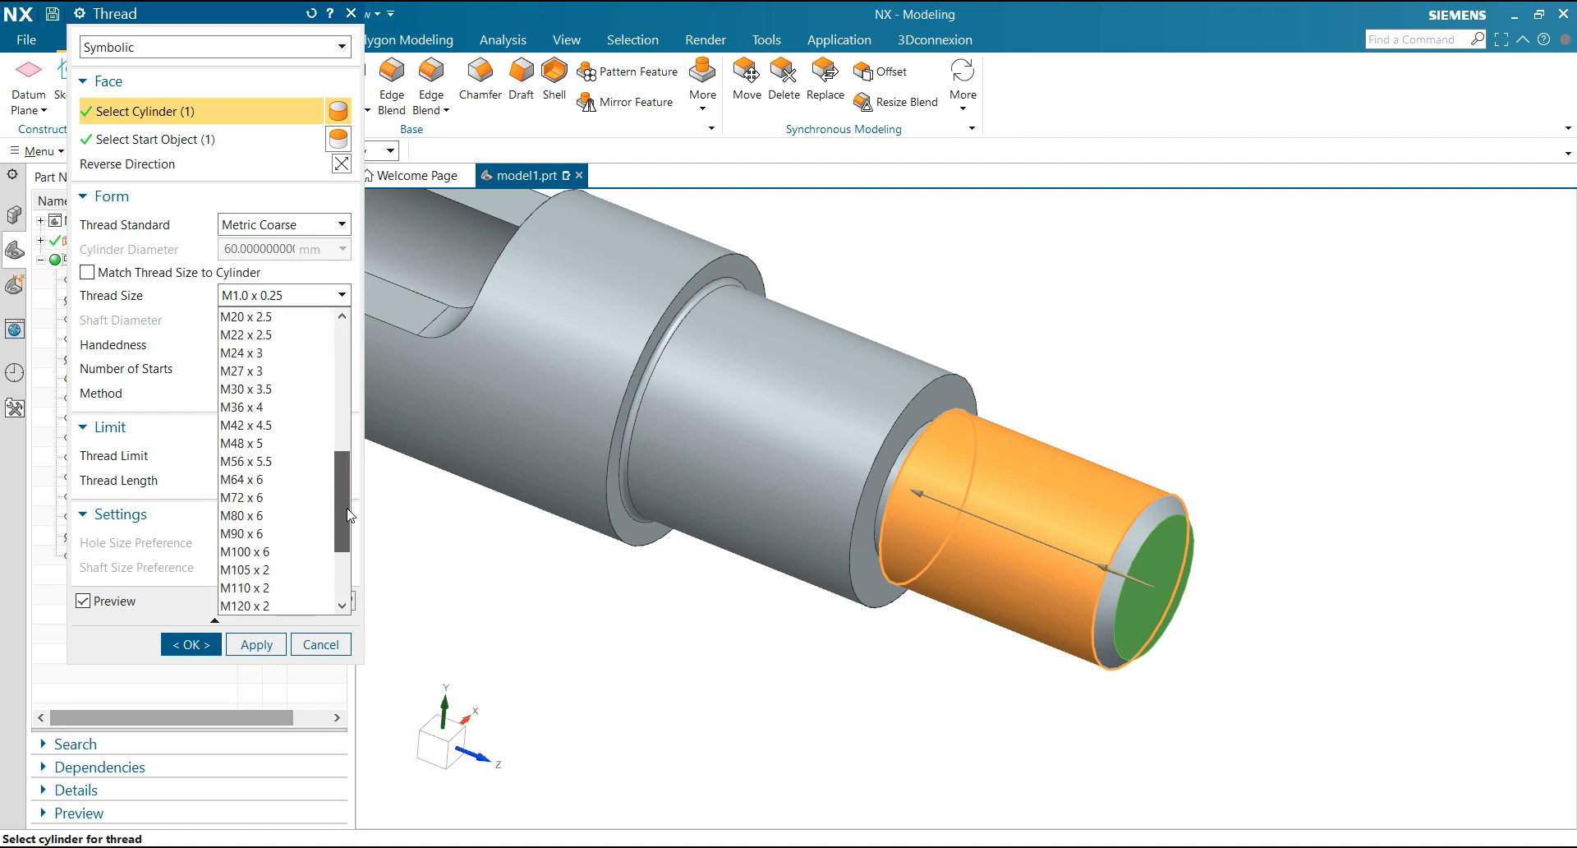
{"action": "left_click", "coordinate": [263, 480]}
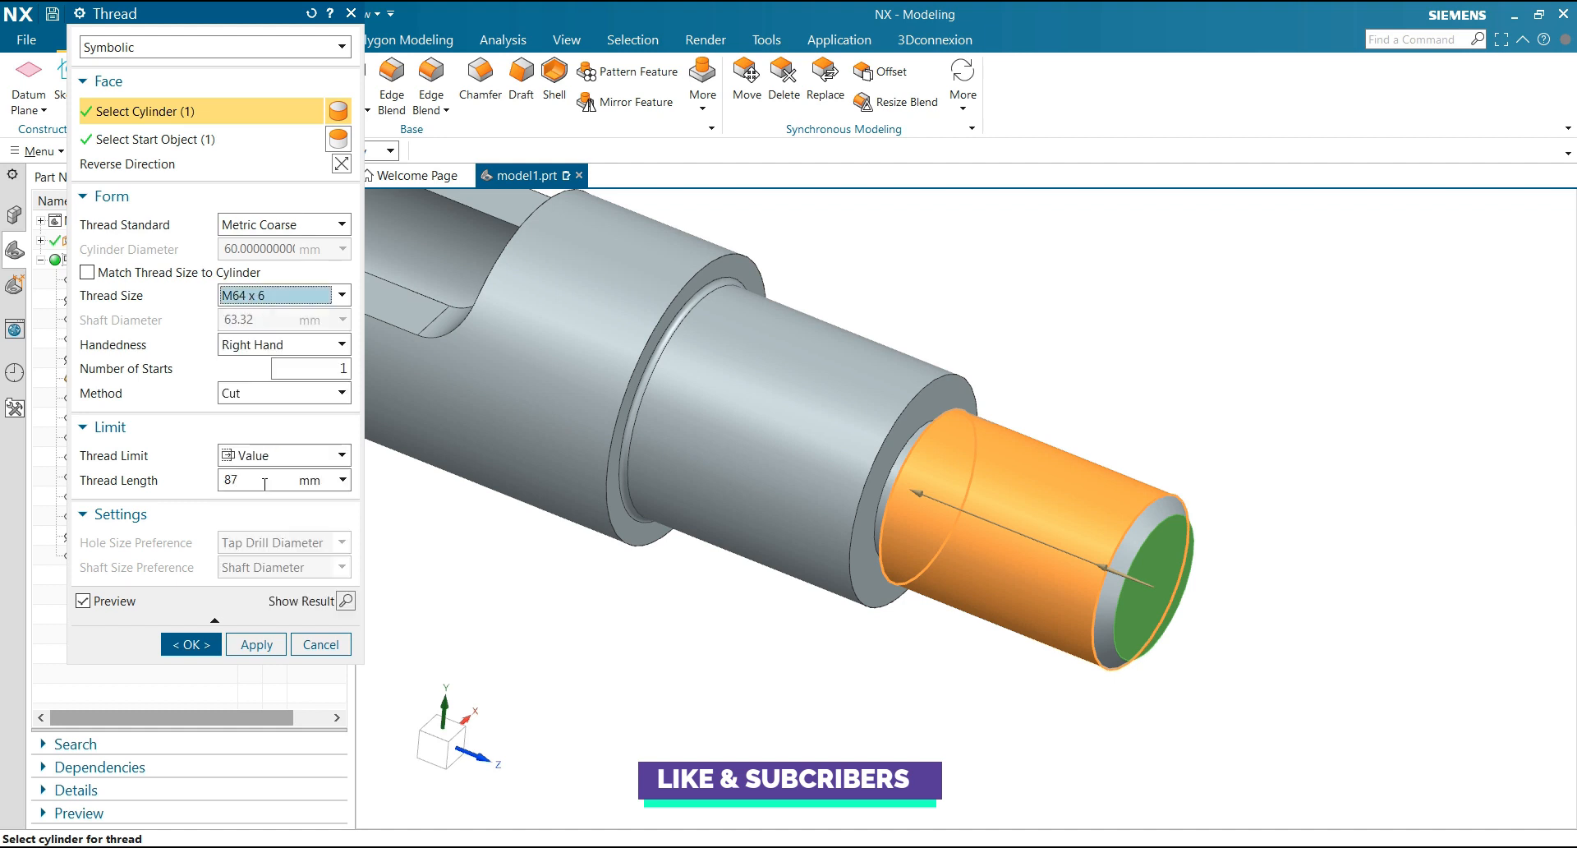
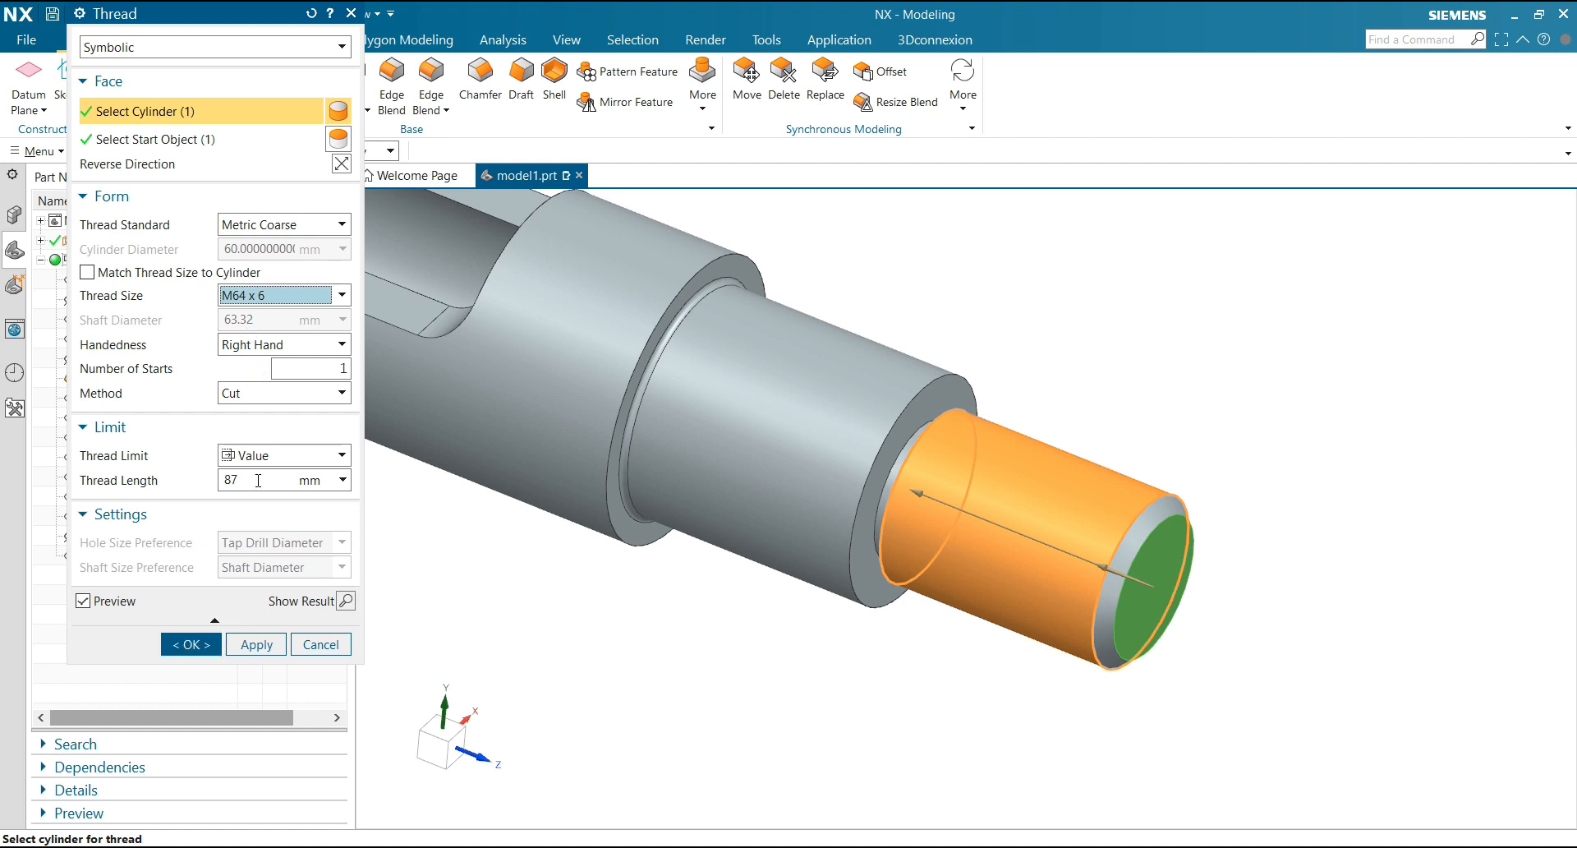
Set the thread length to 85 mm and create the symbolic thread on the shaft's free end
{"action": "left_click_drag", "start_coordinate": [256, 480], "coordinate": [220, 480]}
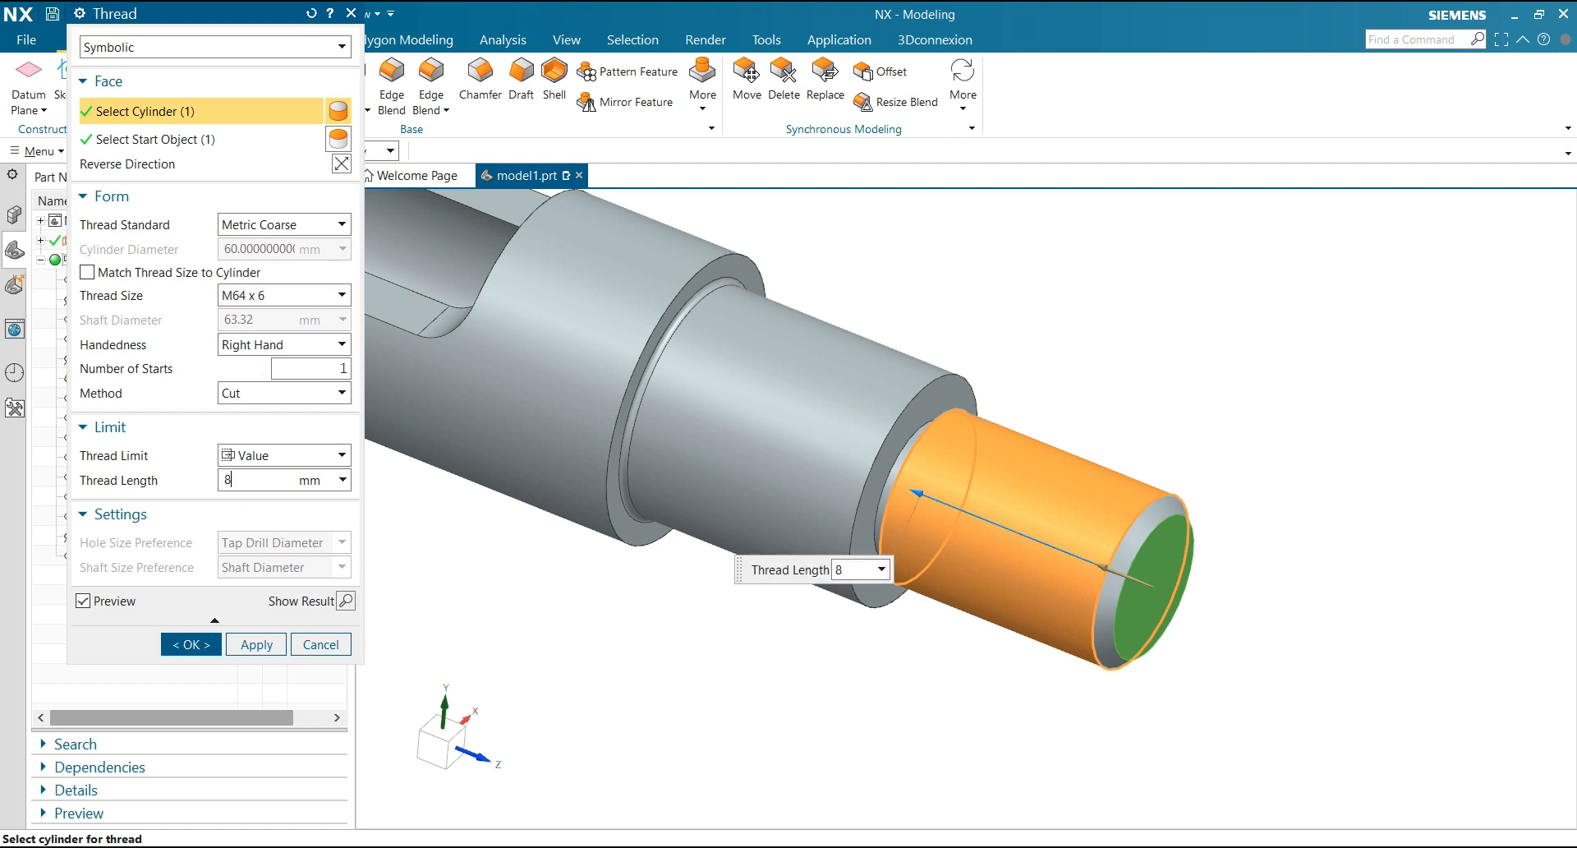
{"action": "left_click", "coordinate": [187, 645]}
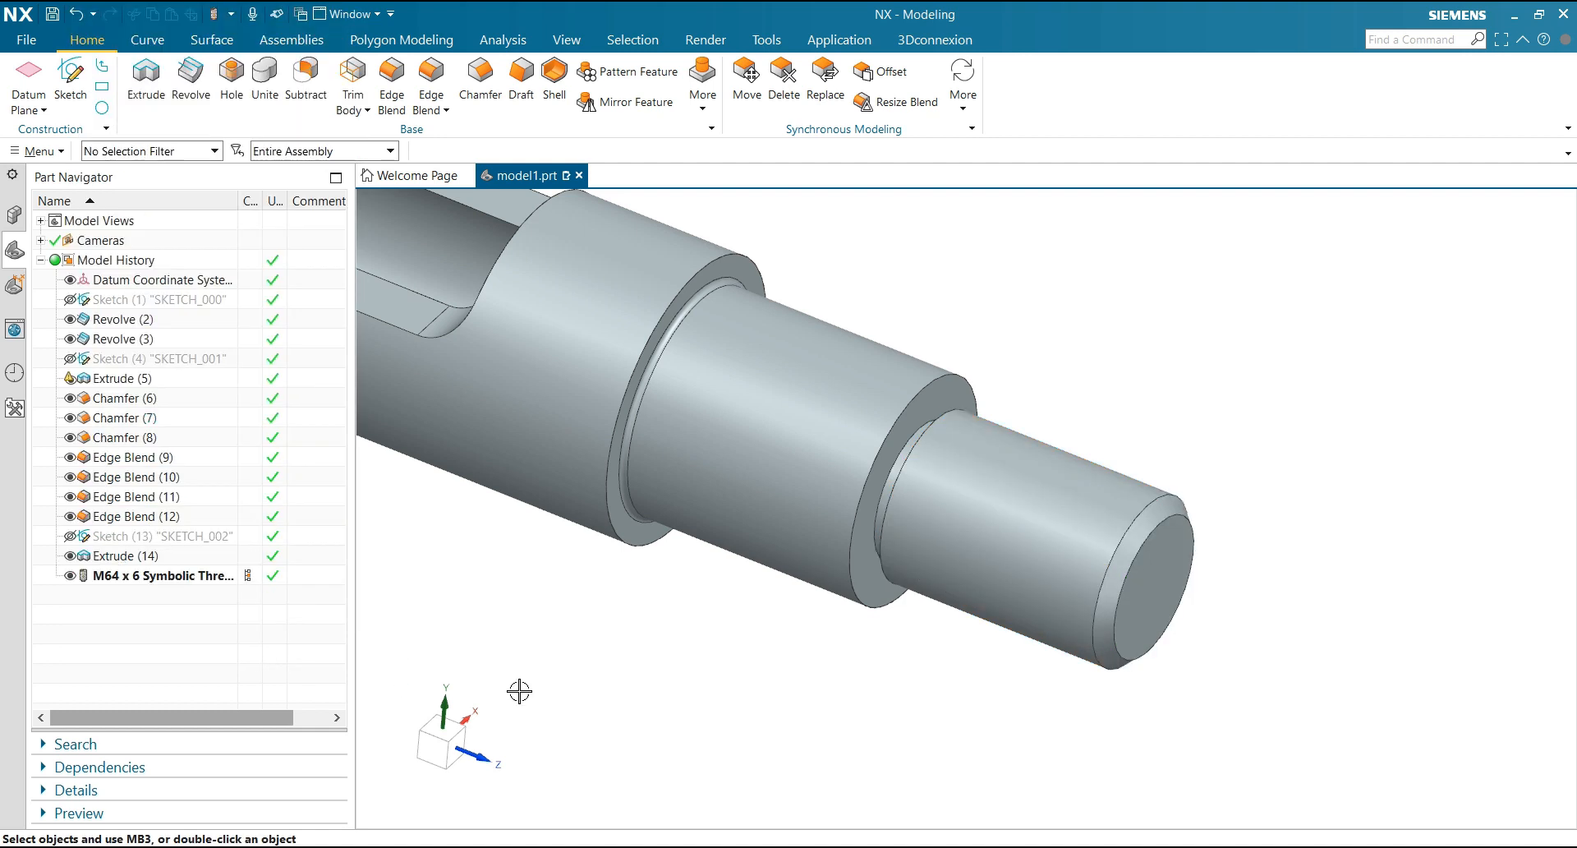
{"action": "scroll", "coordinate": [732, 647], "scroll_direction": "down", "scroll_amount": 1}
{"action": "scroll", "coordinate": [1007, 559], "scroll_direction": "up", "scroll_amount": 5}
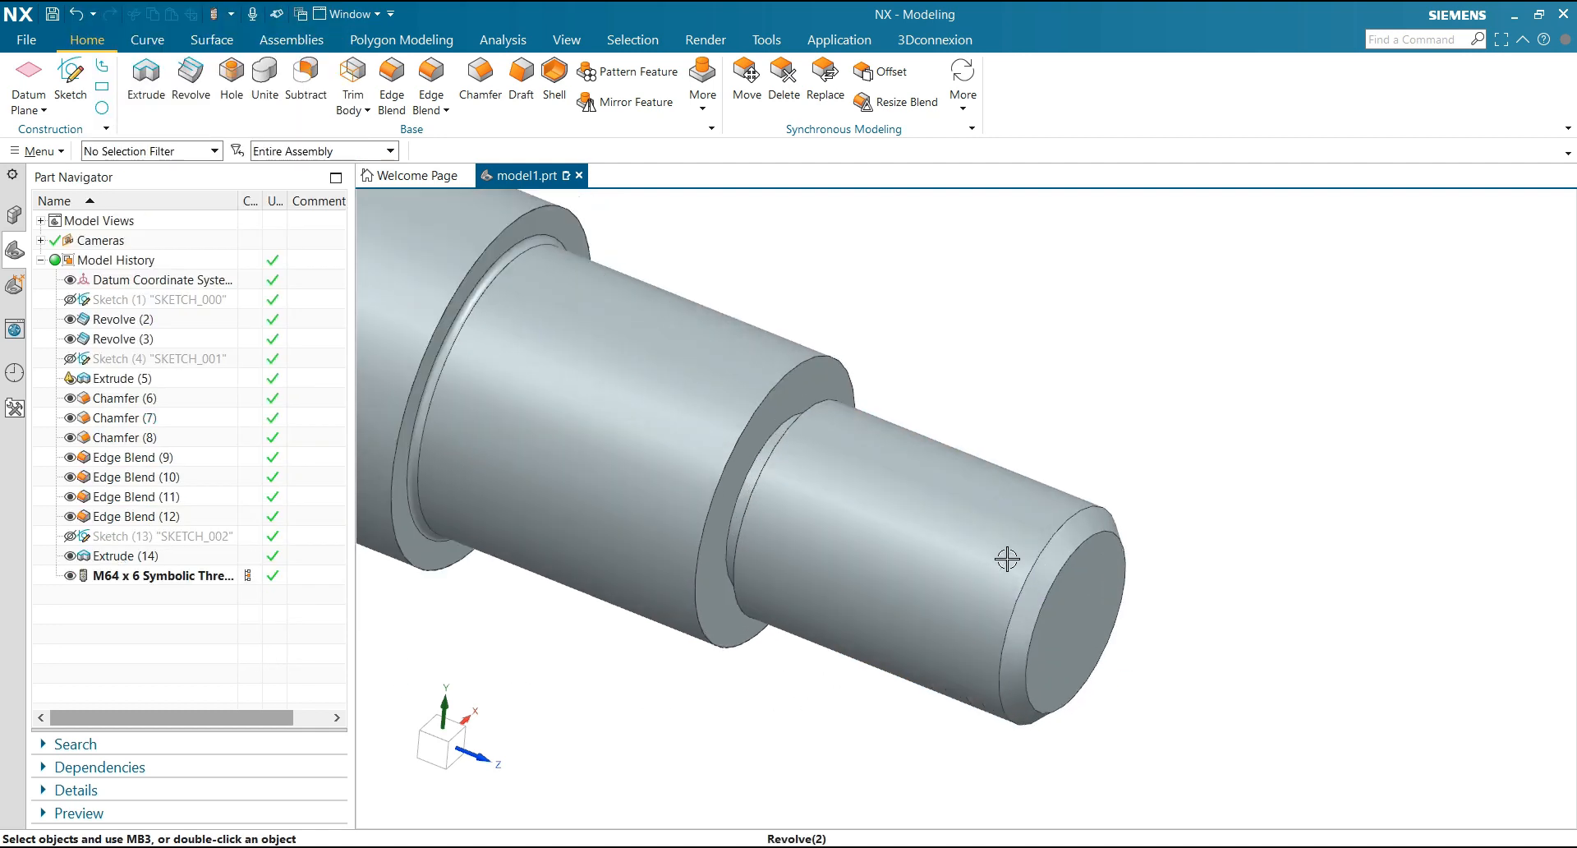
{"action": "scroll", "coordinate": [1072, 454], "scroll_direction": "down", "scroll_amount": 4}
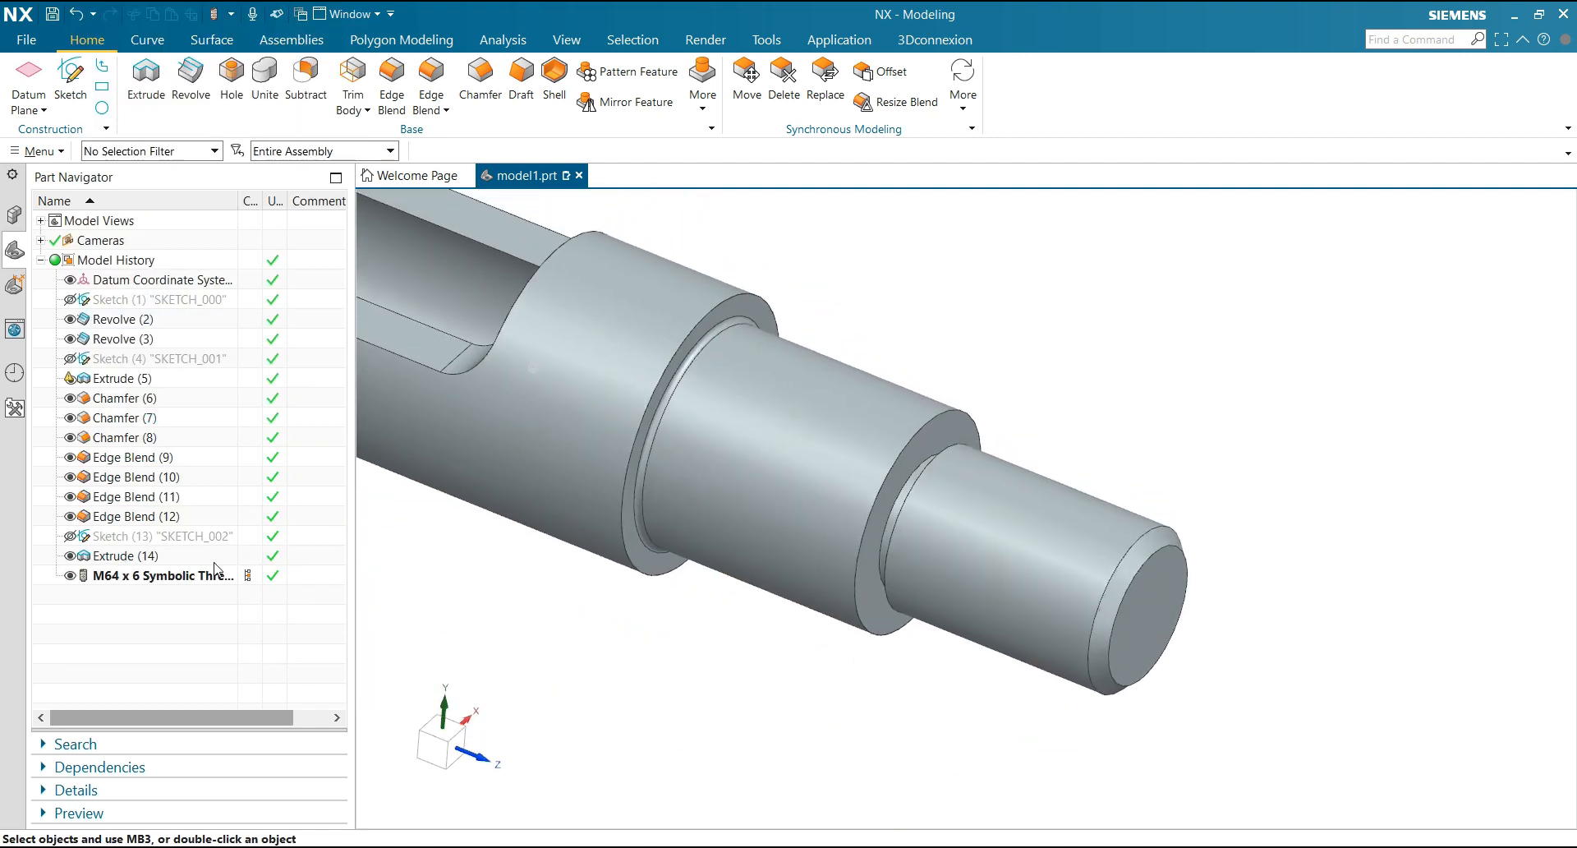
Edit the M64 x 6 thread's parameters and change its type from Symbolic to Detailed
{"action": "right_click", "coordinate": [184, 577]}
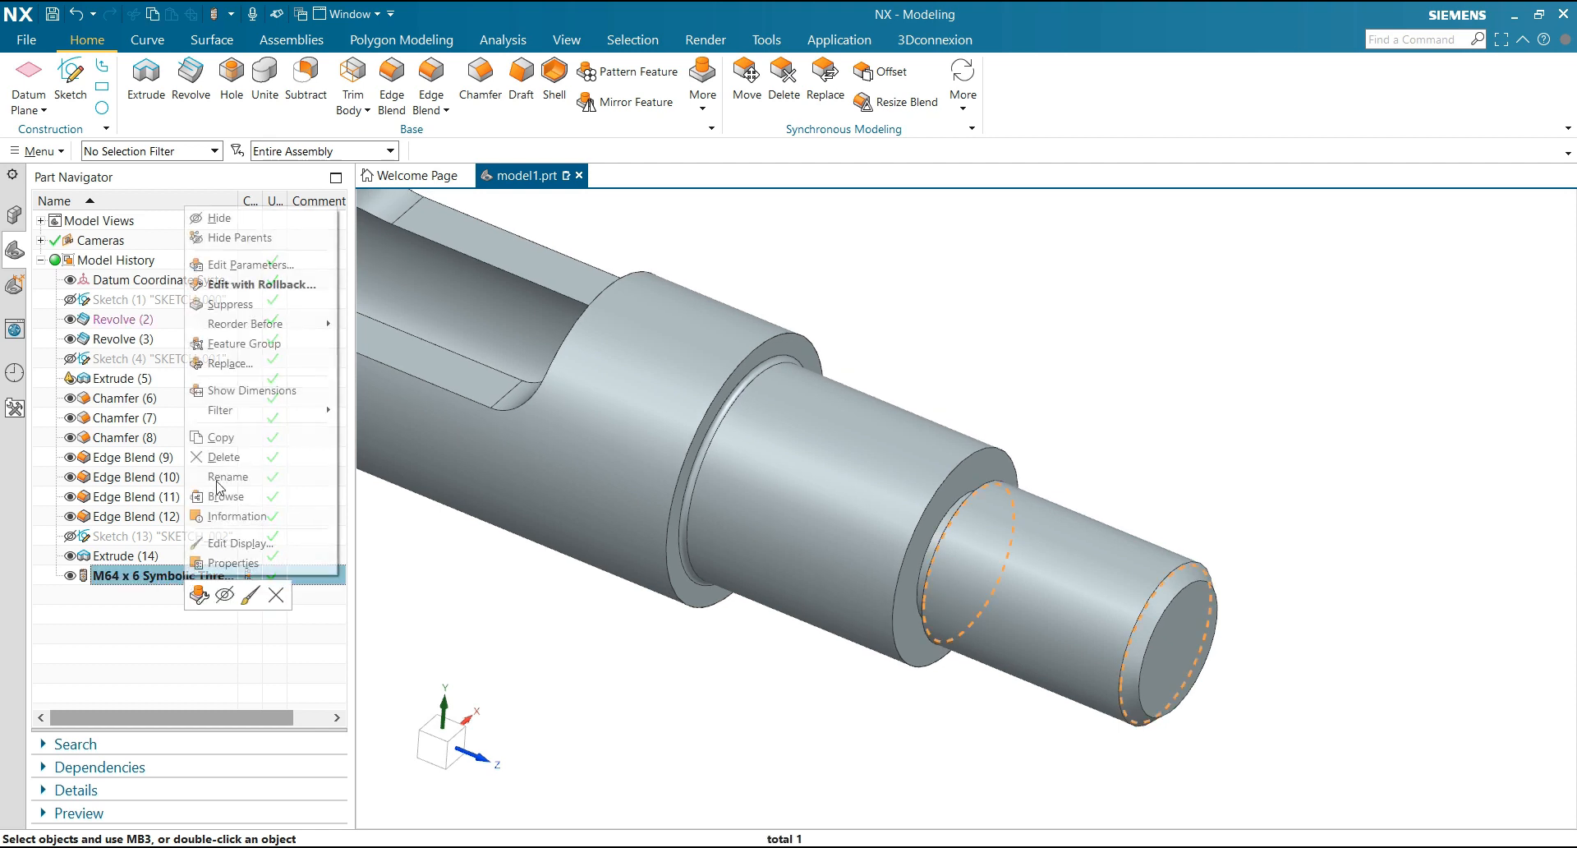
{"action": "left_click", "coordinate": [246, 265]}
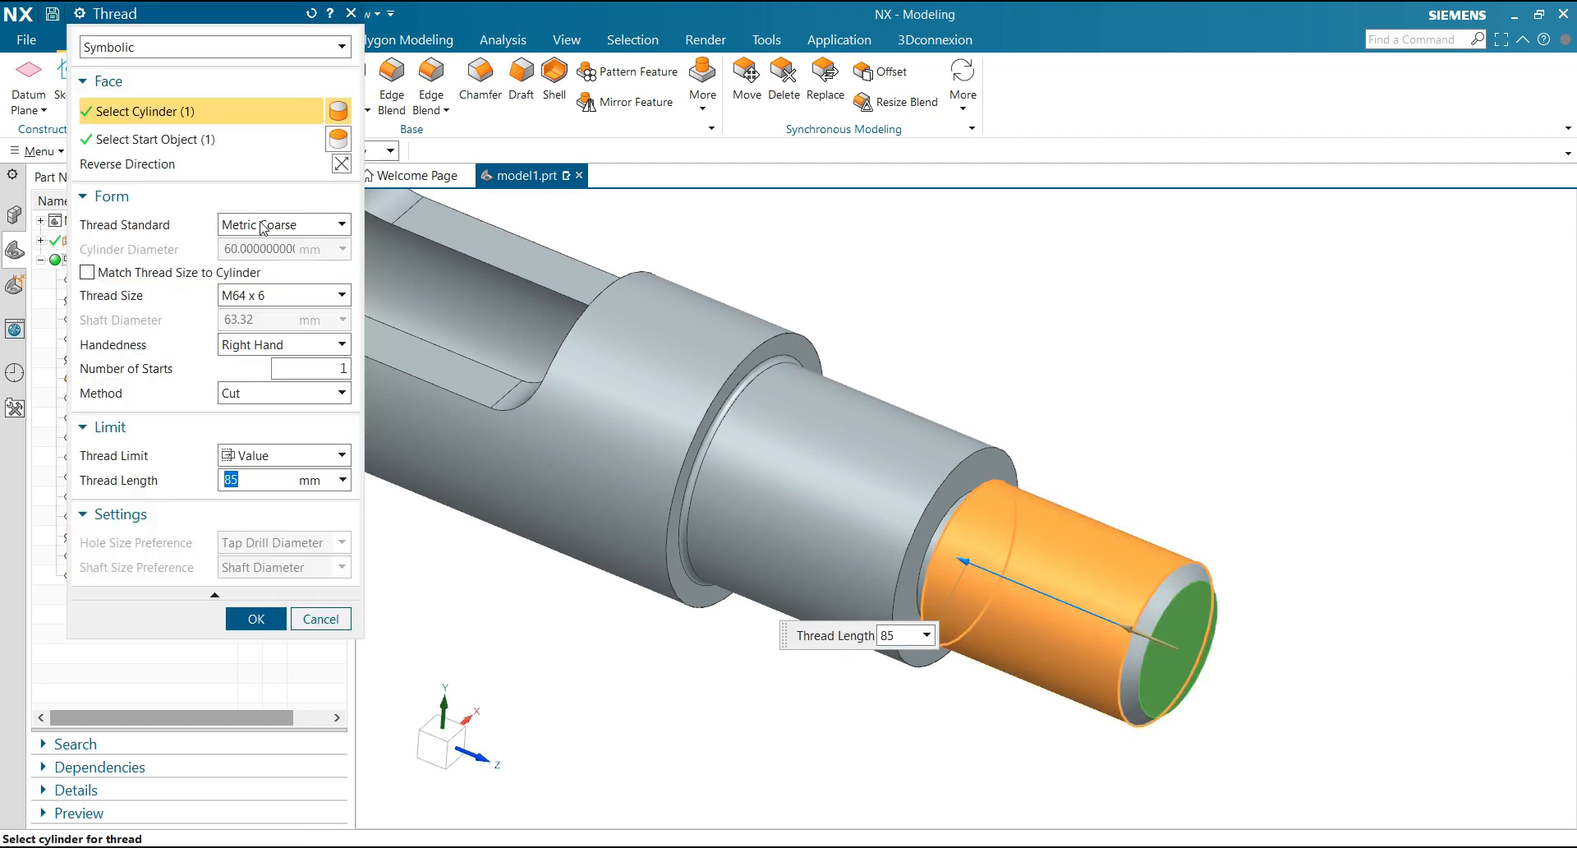
{"action": "left_click", "coordinate": [155, 50]}
{"action": "left_click", "coordinate": [153, 83]}
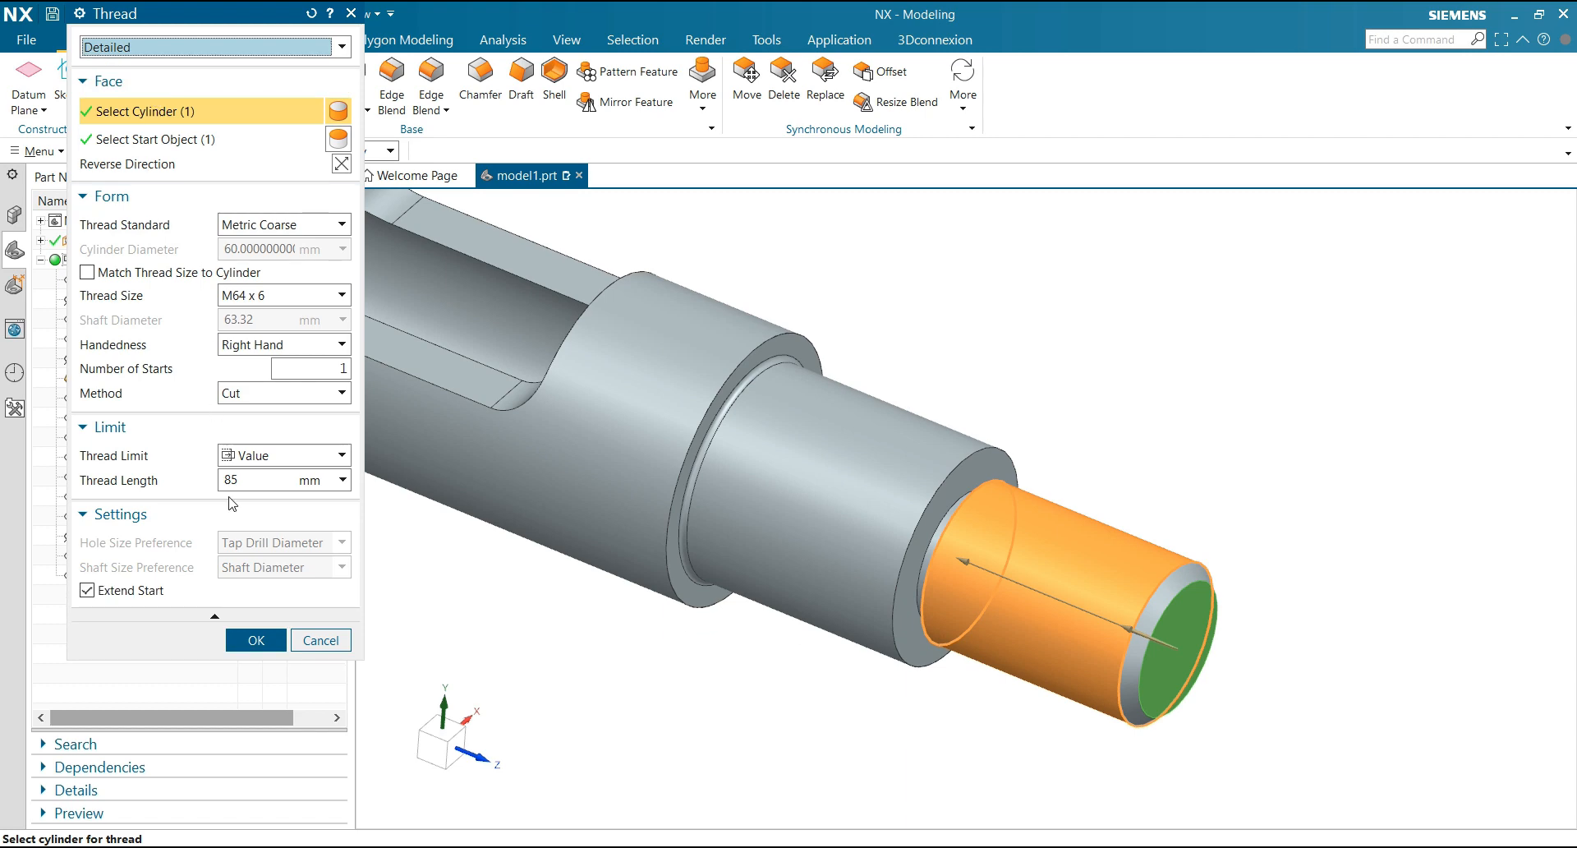
{"action": "left_click", "coordinate": [260, 638]}
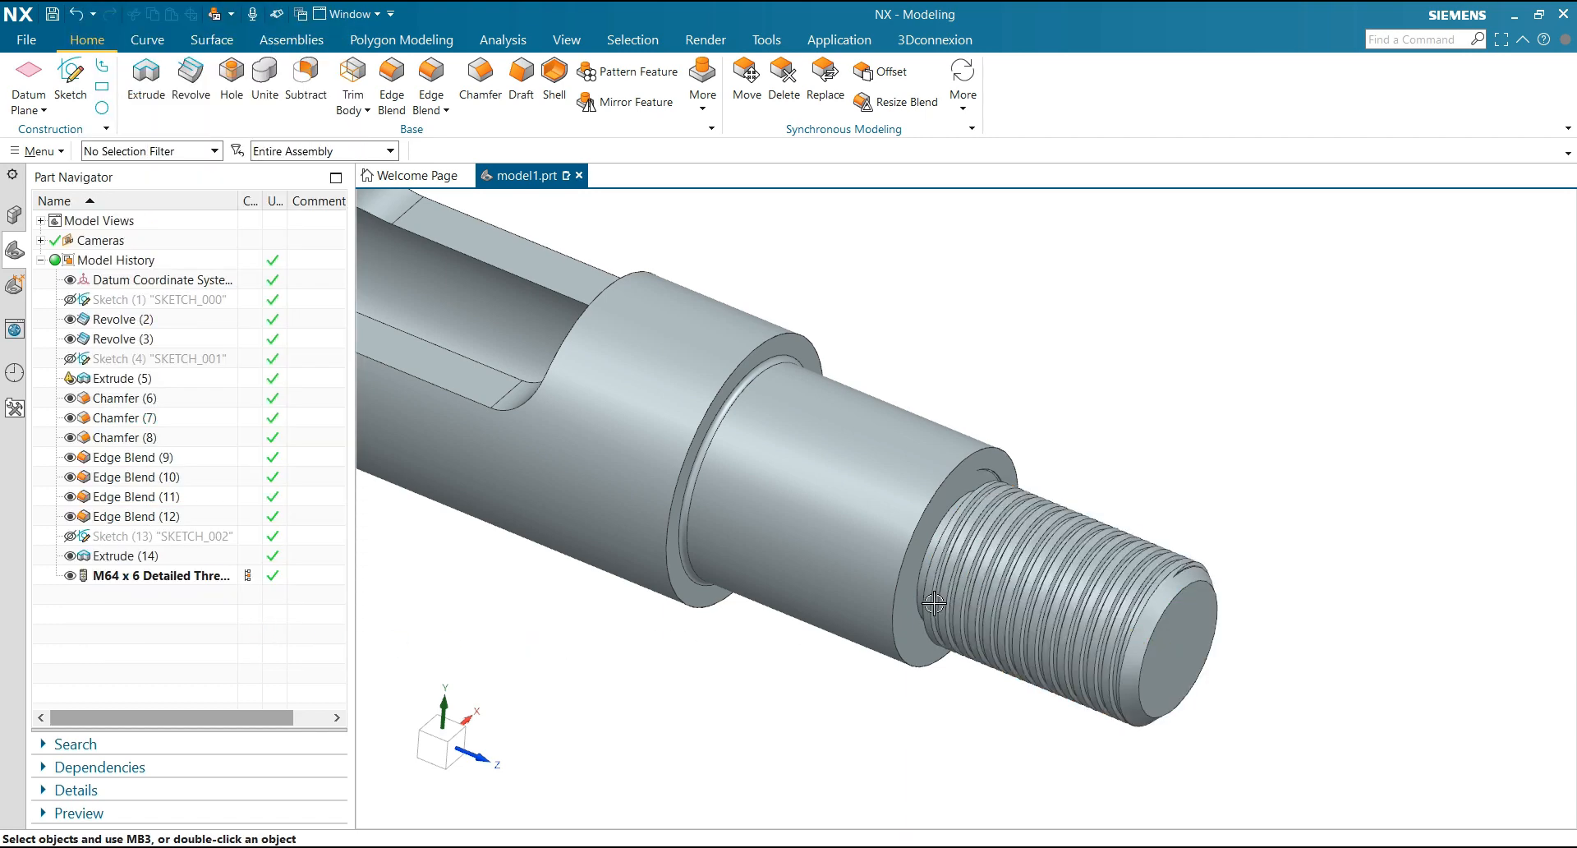
Edit the first sketch, setting the threaded end's radius to 63.32/2 and the adjacent undercut's depth and width to 6 mm, and finish it
{"action": "scroll", "coordinate": [1125, 501], "scroll_direction": "up", "scroll_amount": 3}
{"action": "middle_click_drag", "start_coordinate": [1145, 436], "coordinate": [1207, 404]}
{"action": "scroll", "coordinate": [1138, 333], "scroll_direction": "down", "scroll_amount": 1}
{"action": "middle_click_drag", "start_coordinate": [1137, 333], "coordinate": [369, 307]}
{"action": "left_click", "coordinate": [150, 301]}
{"action": "right_click", "coordinate": [152, 303]}
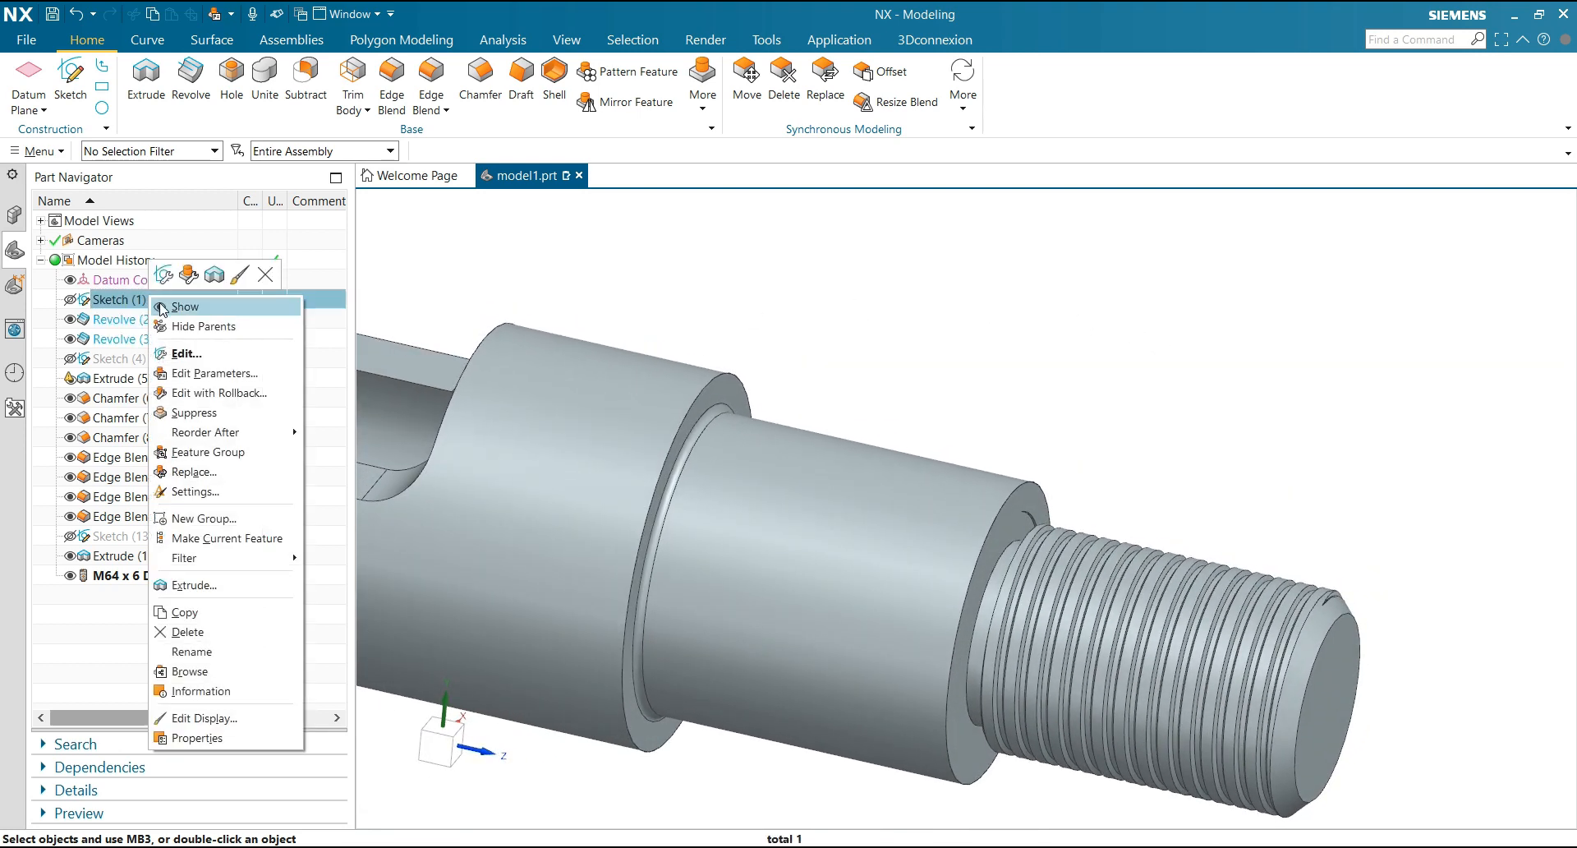
{"action": "left_click", "coordinate": [246, 355]}
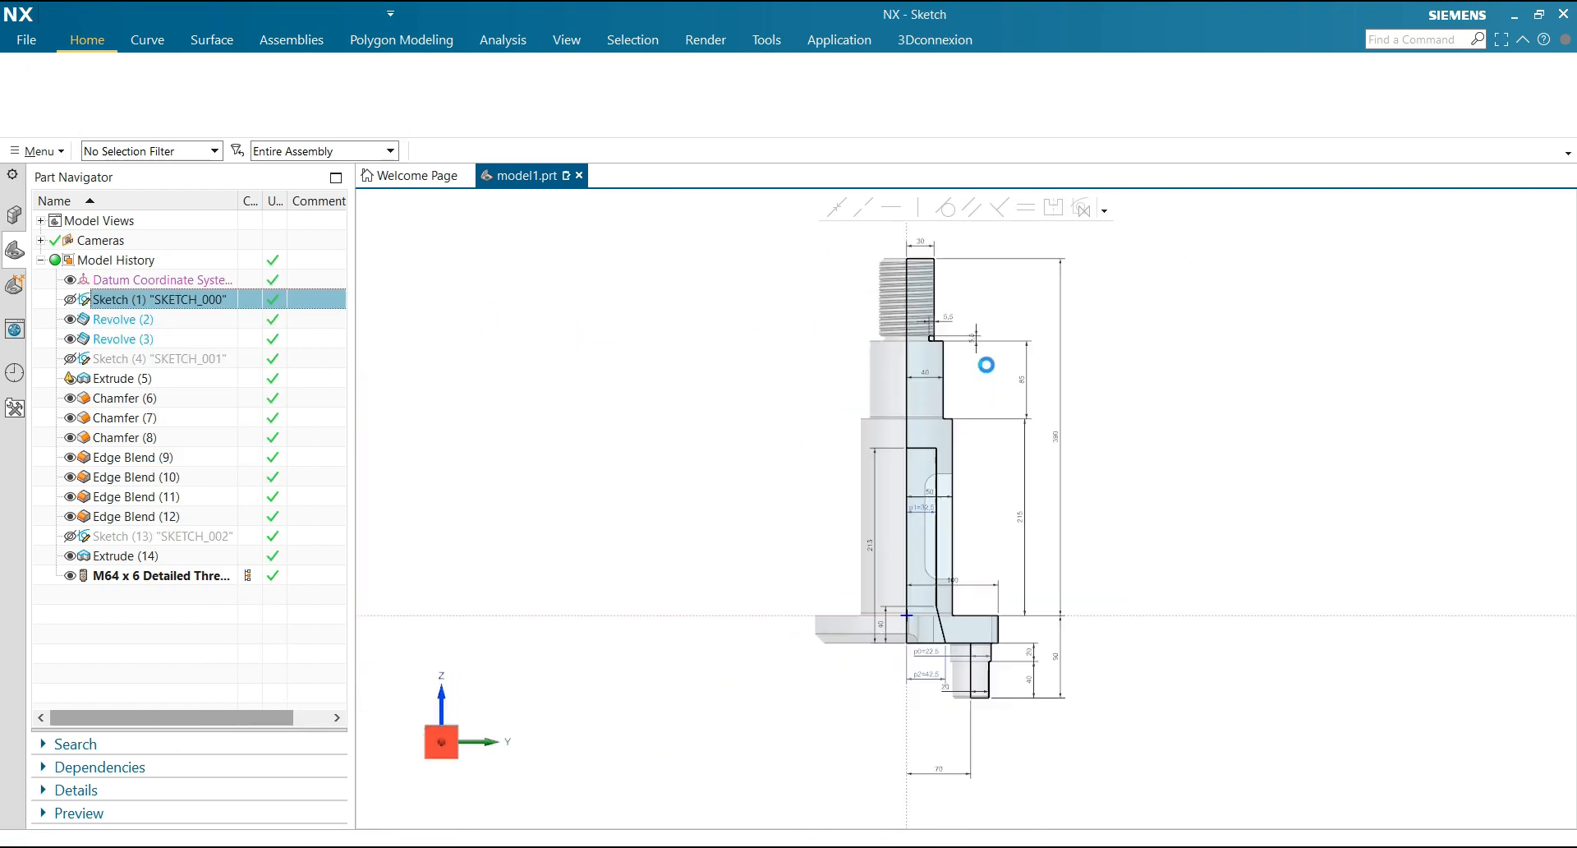
{"action": "scroll", "coordinate": [952, 227], "scroll_direction": "up", "scroll_amount": 5}
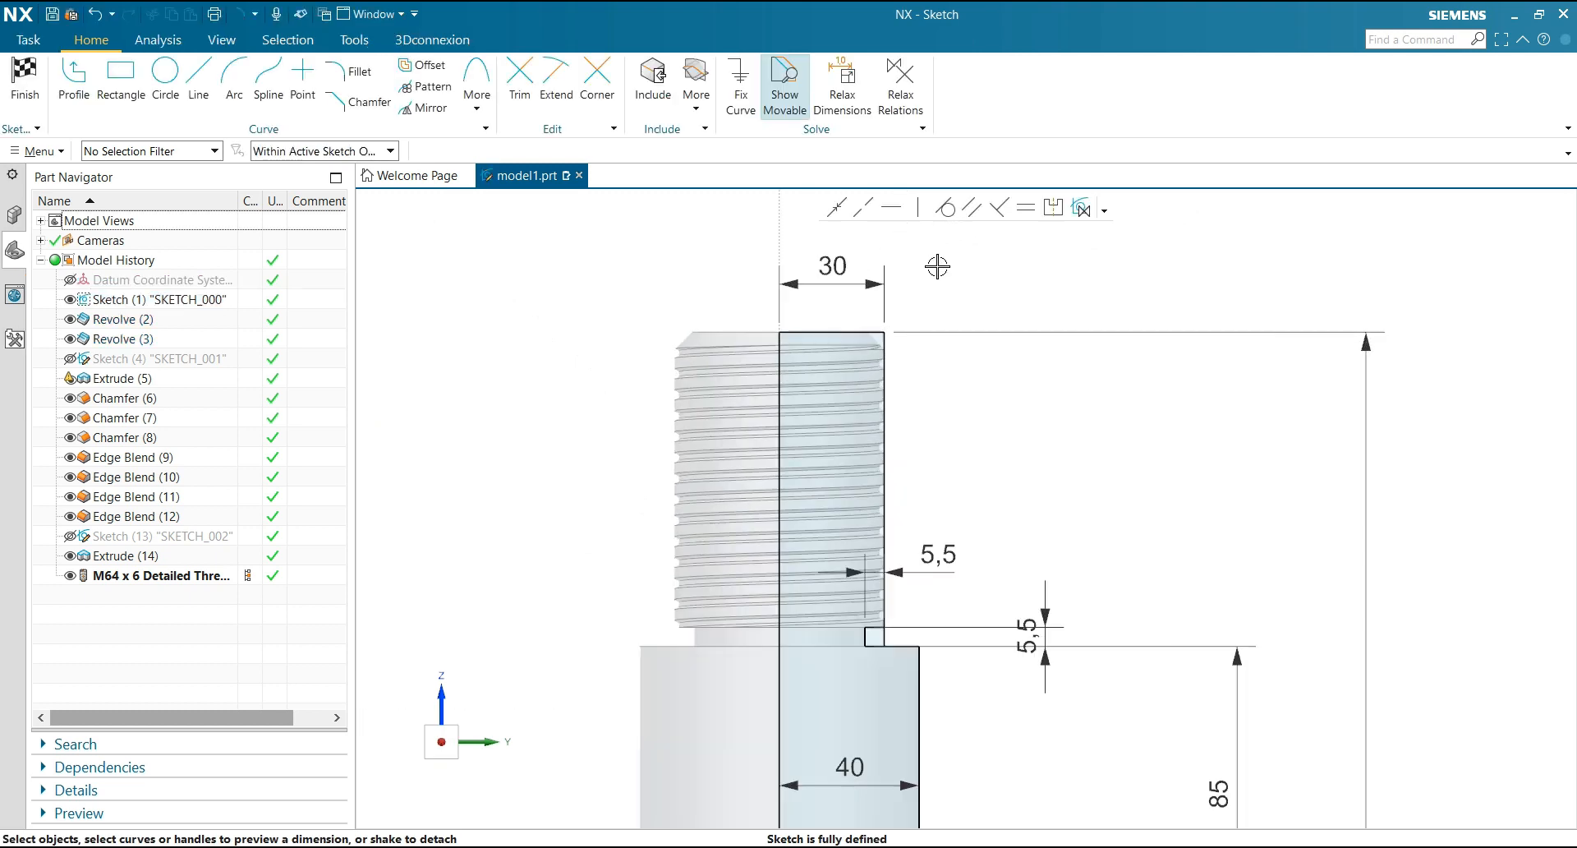
{"action": "double_click", "coordinate": [833, 268]}
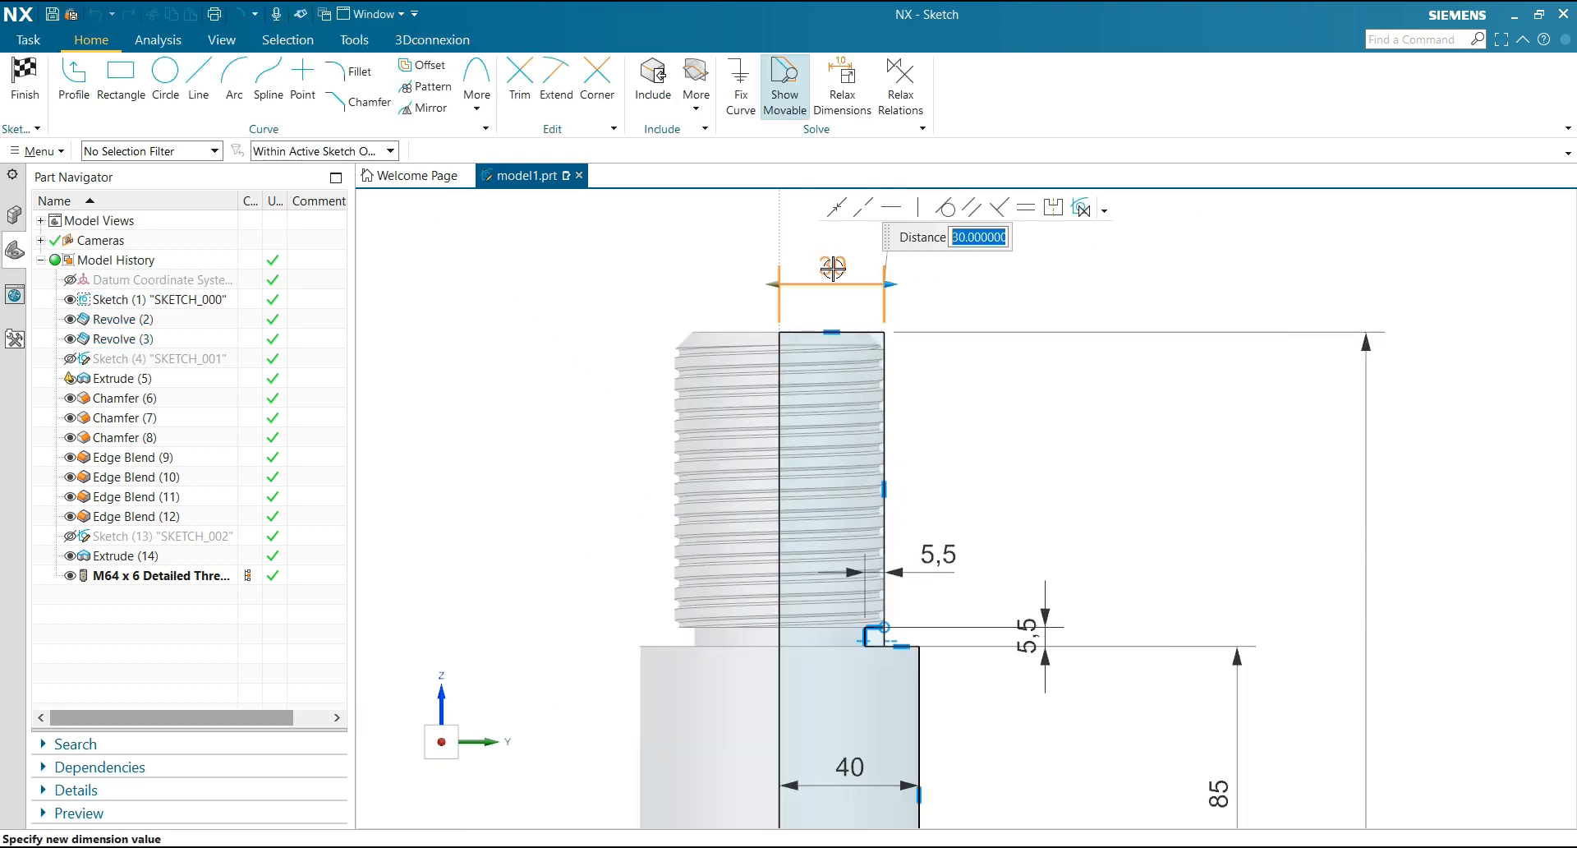
{"action": "type", "text": "63.32/"}
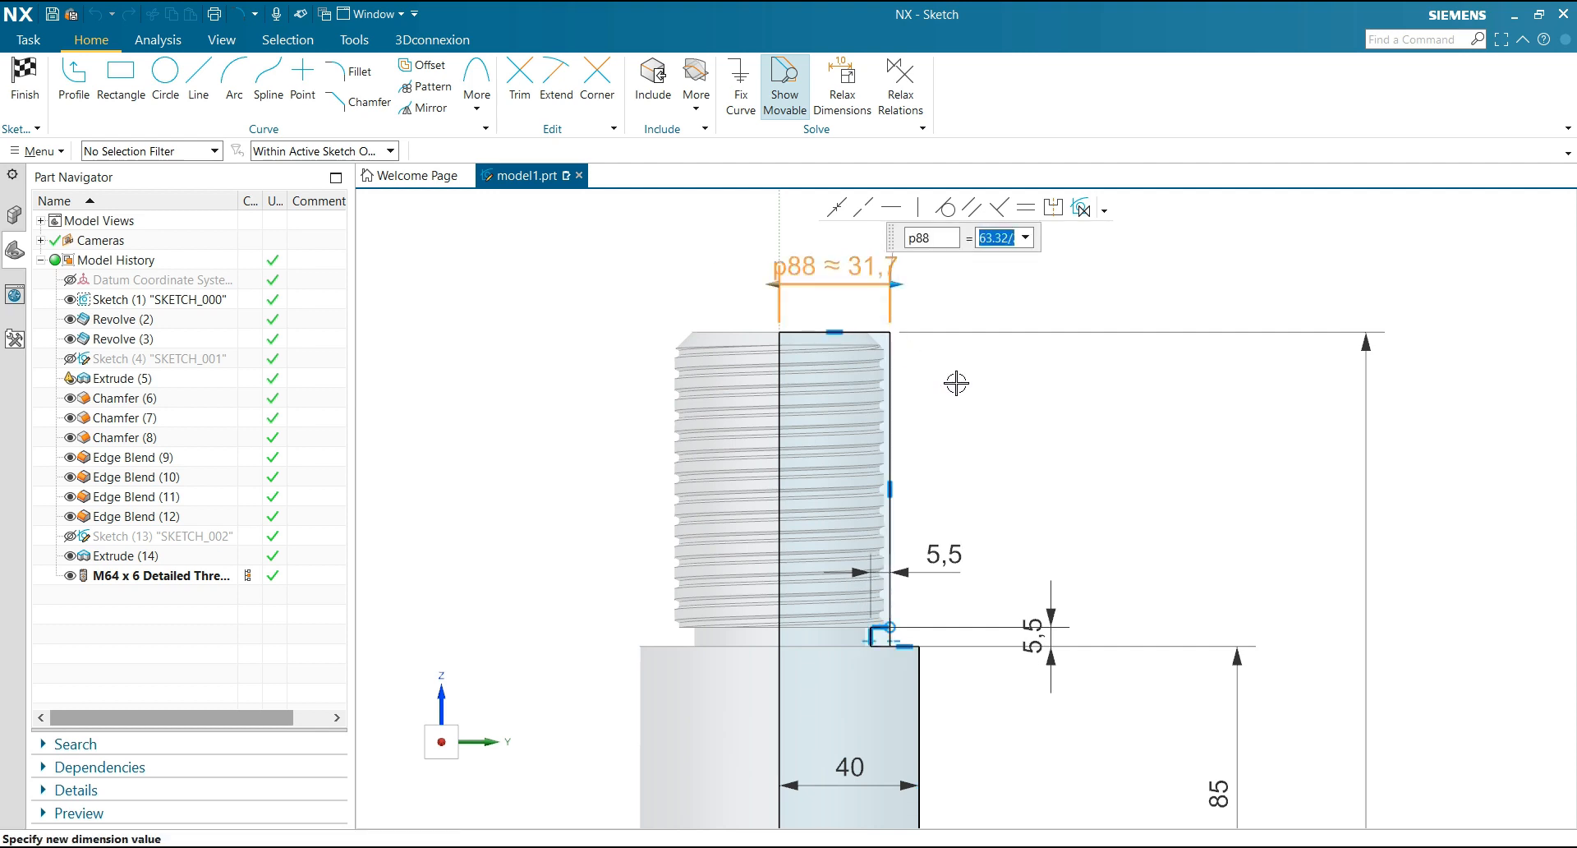
{"action": "scroll", "coordinate": [956, 561], "scroll_direction": "up", "scroll_amount": 3}
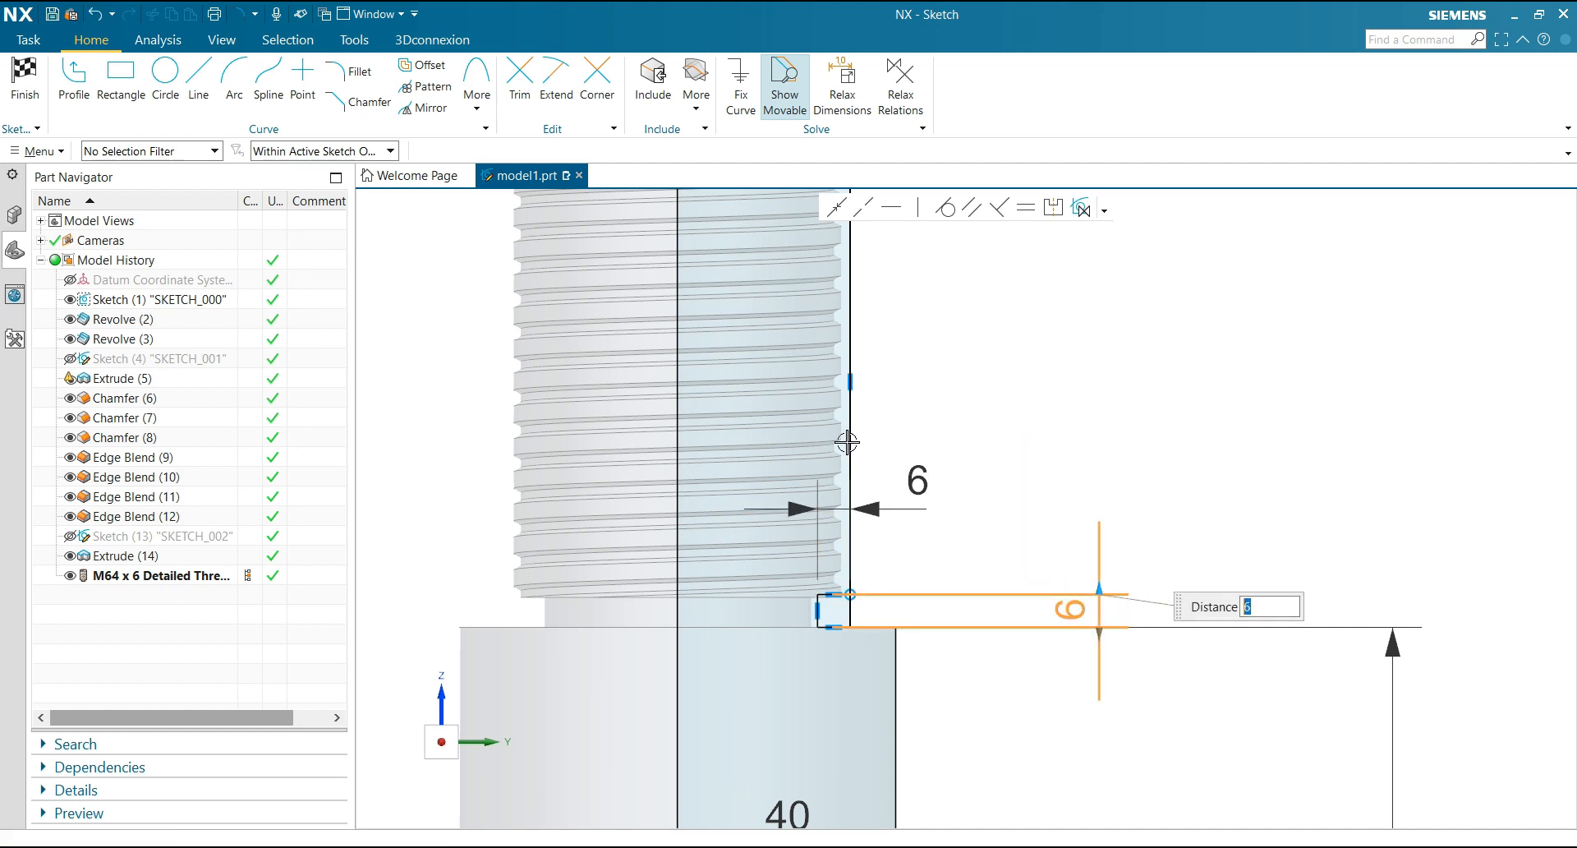
{"action": "key", "text": "ctrl+q"}
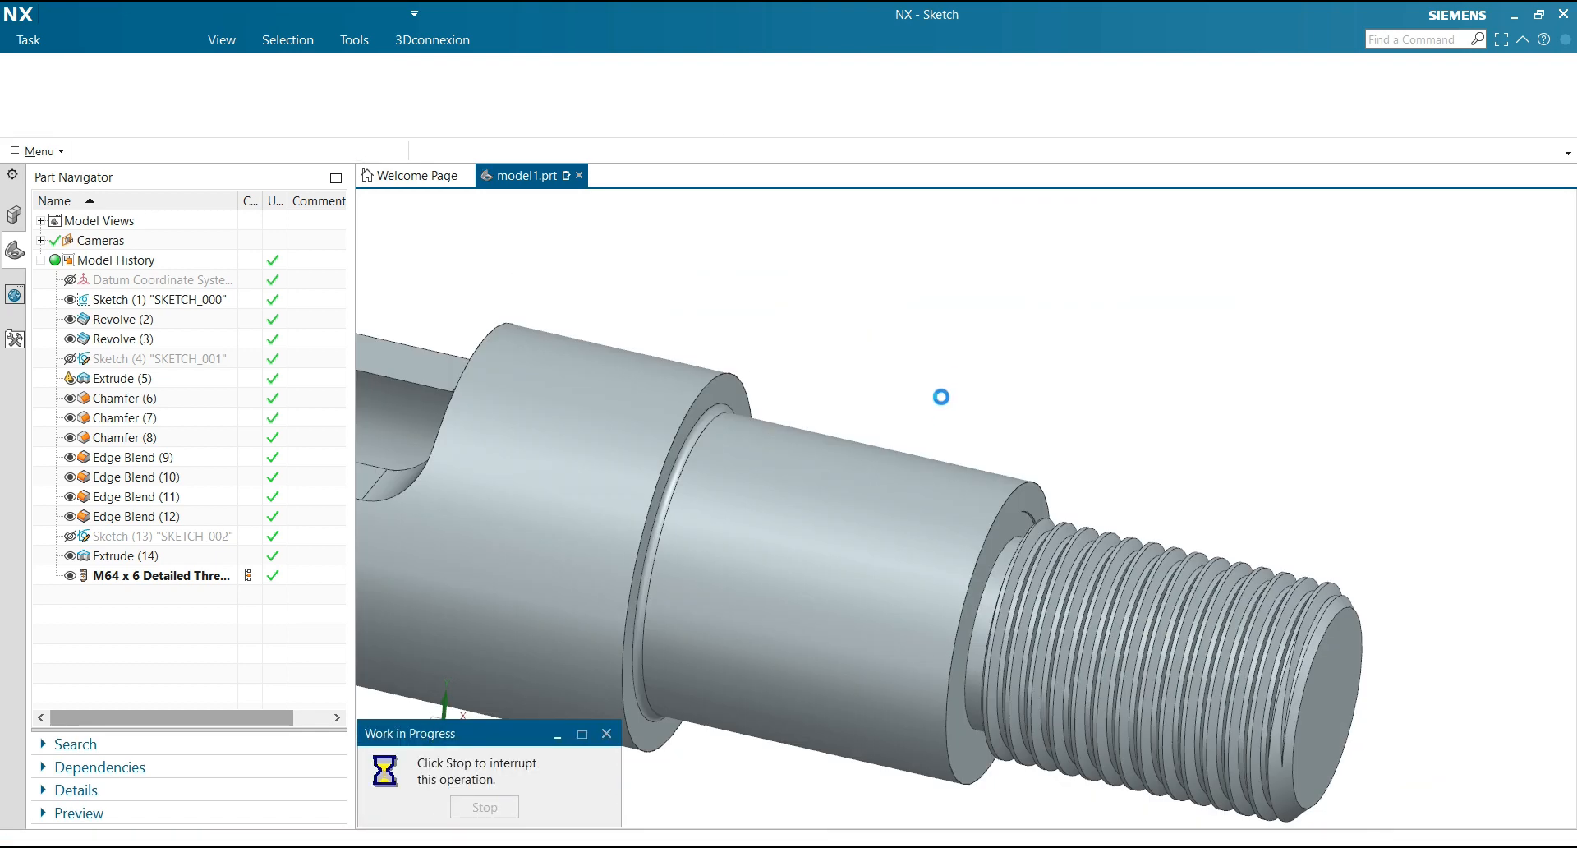
Delete the thin sliver faces that the detailed thread leaves on the adjoining shaft shoulder
{"action": "scroll", "coordinate": [937, 349], "scroll_direction": "down", "scroll_amount": 3}
{"action": "middle_click_drag", "start_coordinate": [1162, 390], "coordinate": [1175, 349]}
{"action": "scroll", "coordinate": [1176, 349], "scroll_direction": "up", "scroll_amount": 2}
{"action": "scroll", "coordinate": [1176, 350], "scroll_direction": "up", "scroll_amount": 1}
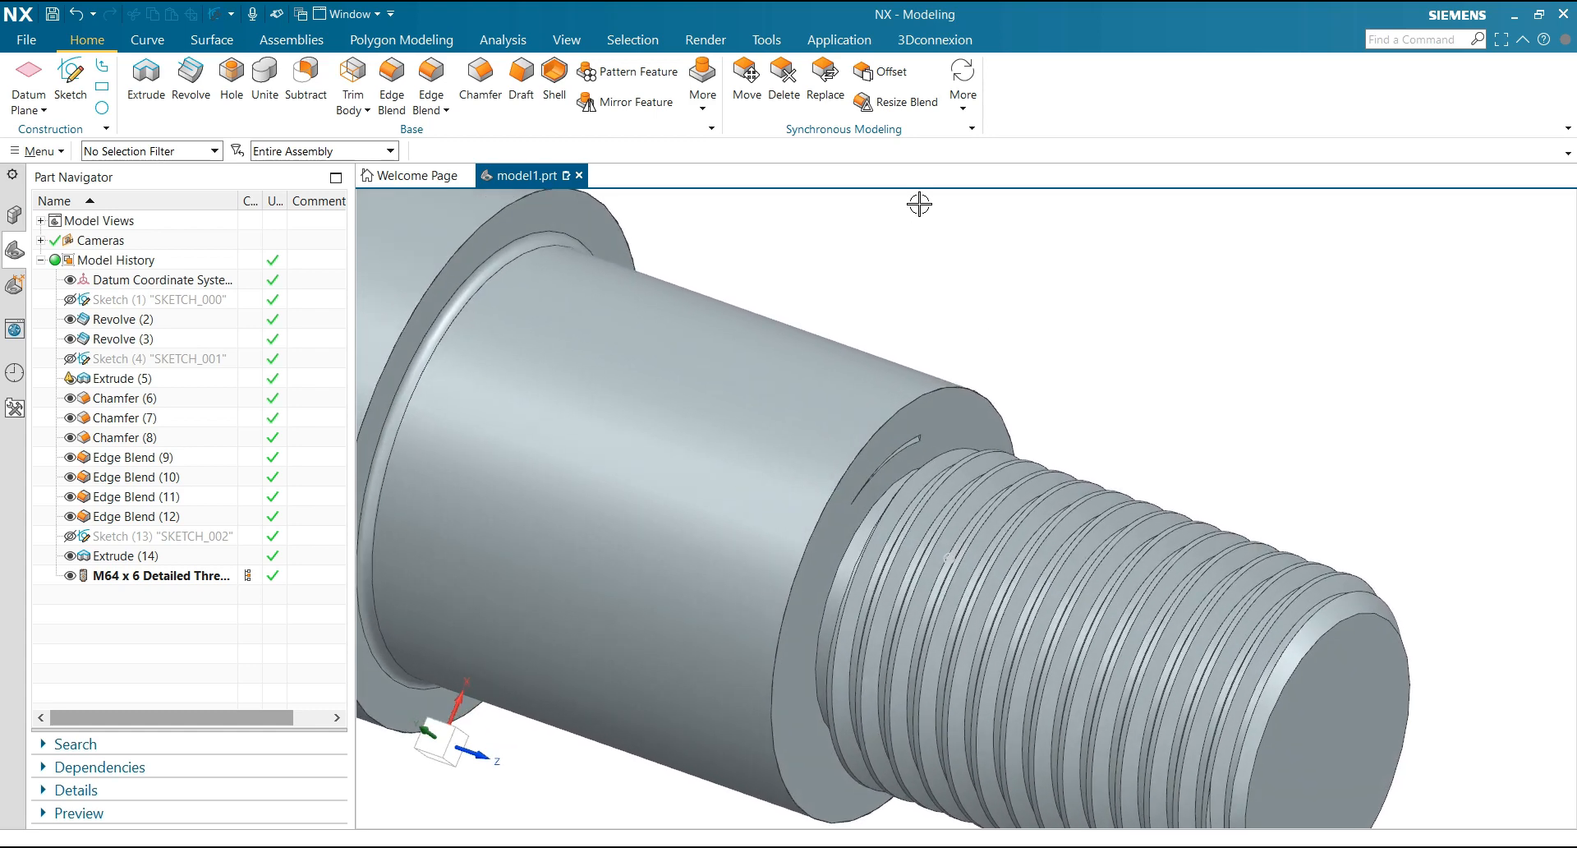
{"action": "left_click", "coordinate": [782, 86]}
{"action": "scroll", "coordinate": [880, 370], "scroll_direction": "up", "scroll_amount": 1}
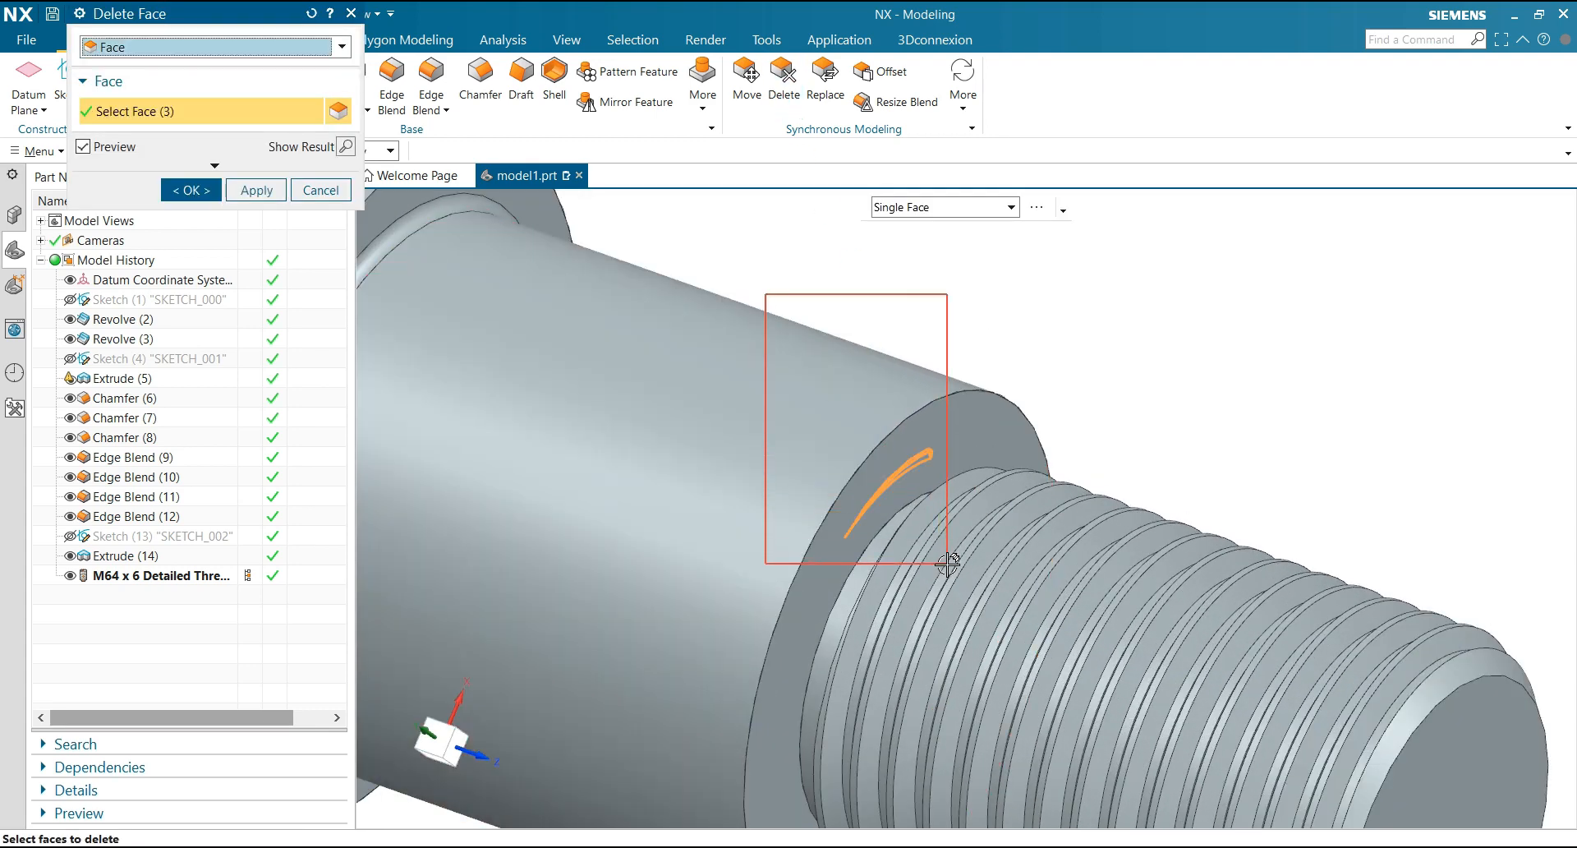
{"action": "left_click", "coordinate": [219, 193]}
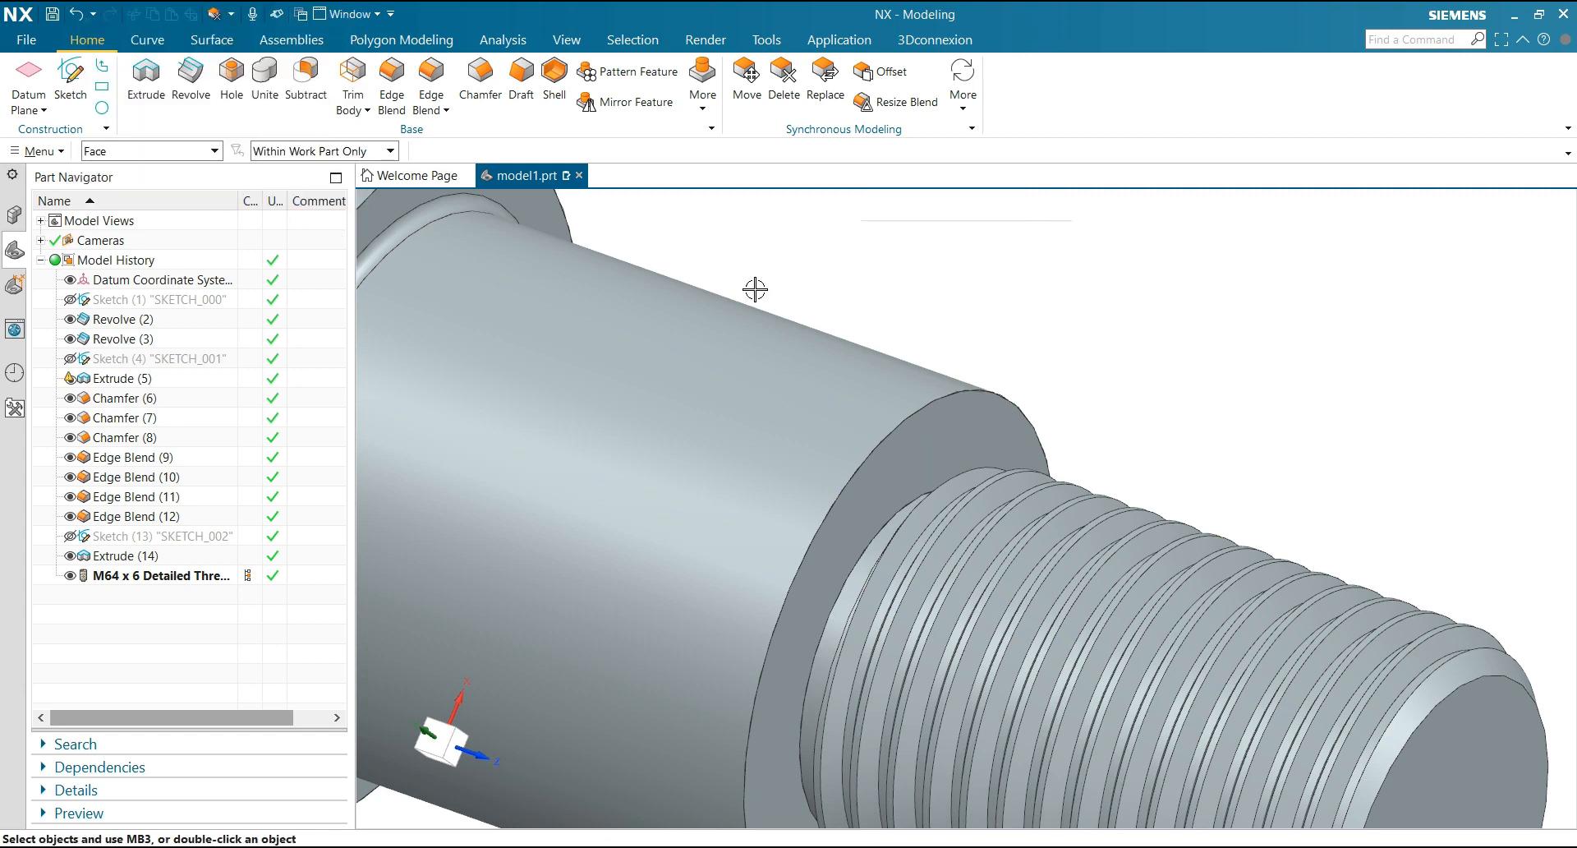
Restrict selection to faces and select the shaft's faces from the eccentric pin up to the section beside the thread
{"action": "scroll", "coordinate": [971, 299], "scroll_direction": "down", "scroll_amount": 5}
{"action": "scroll", "coordinate": [1063, 334], "scroll_direction": "down", "scroll_amount": 6}
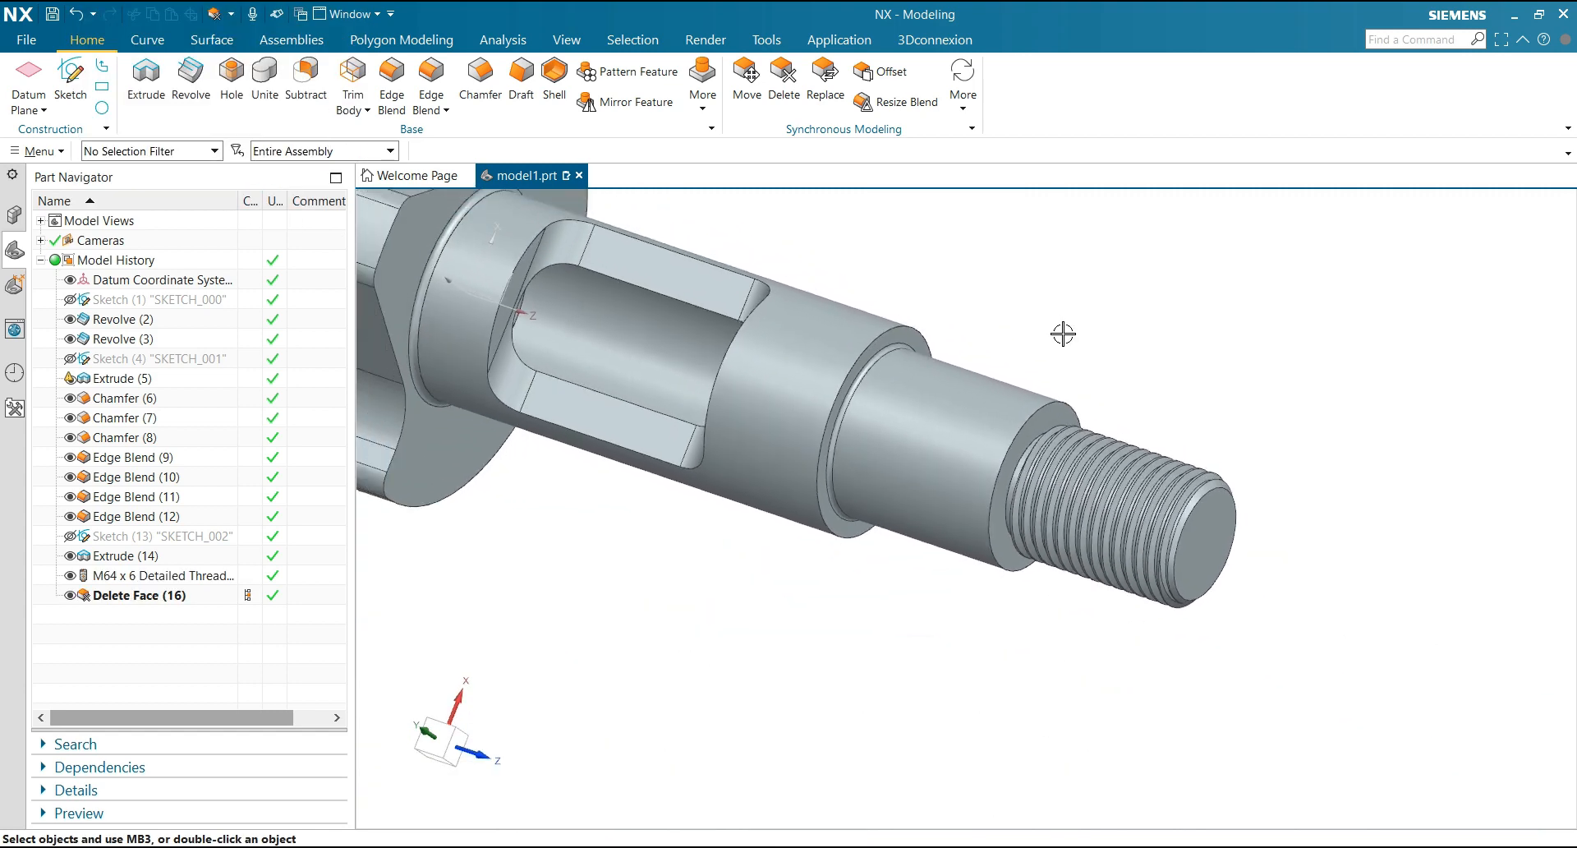
{"action": "middle_click_drag", "start_coordinate": [1063, 333], "coordinate": [1030, 319]}
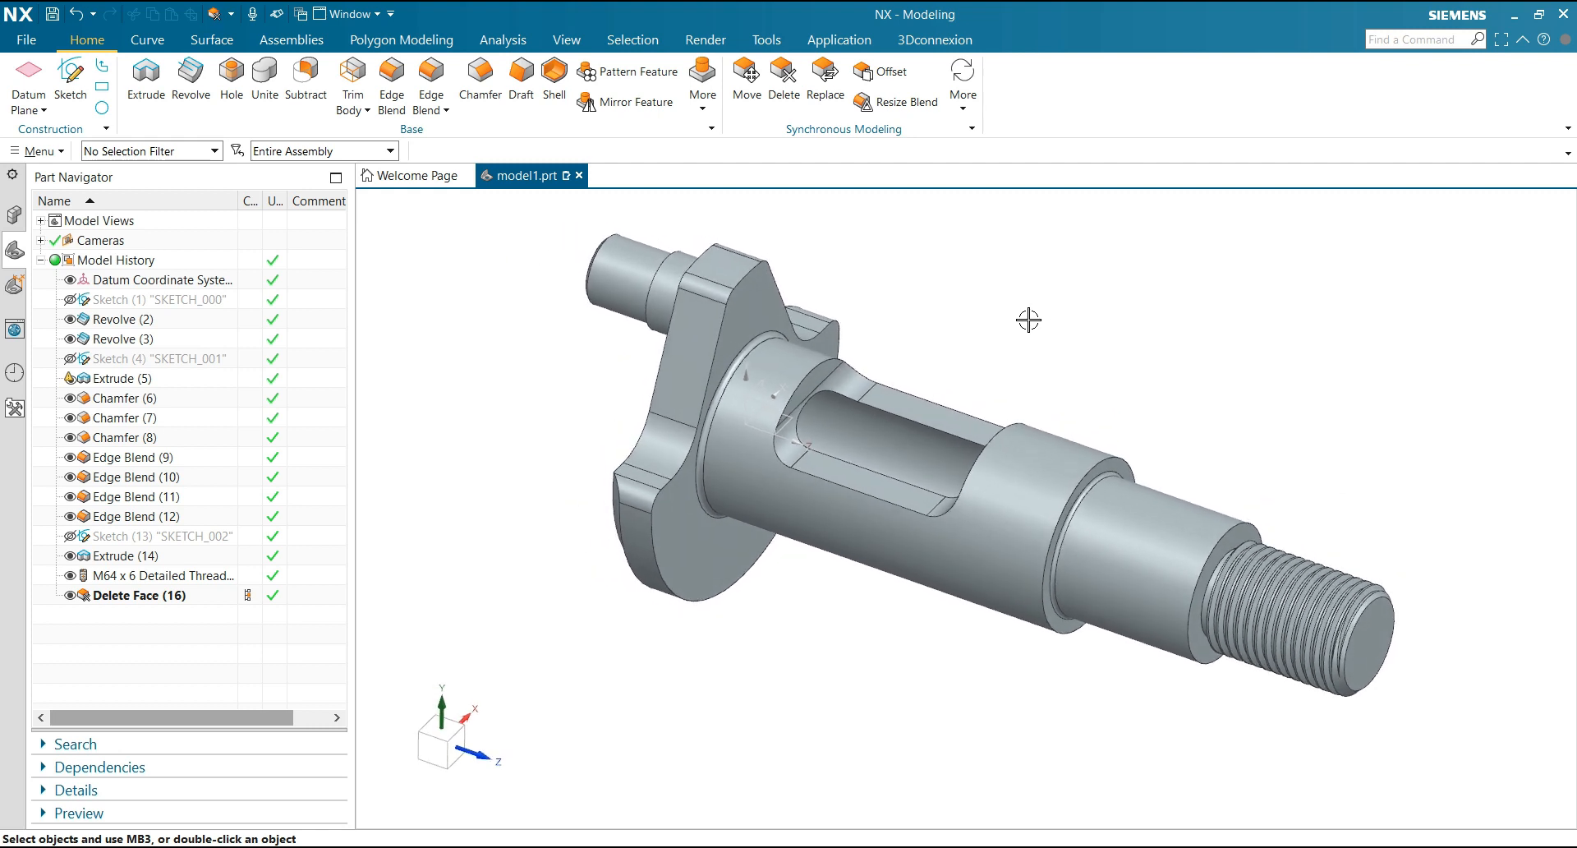
{"action": "left_click", "coordinate": [565, 42]}
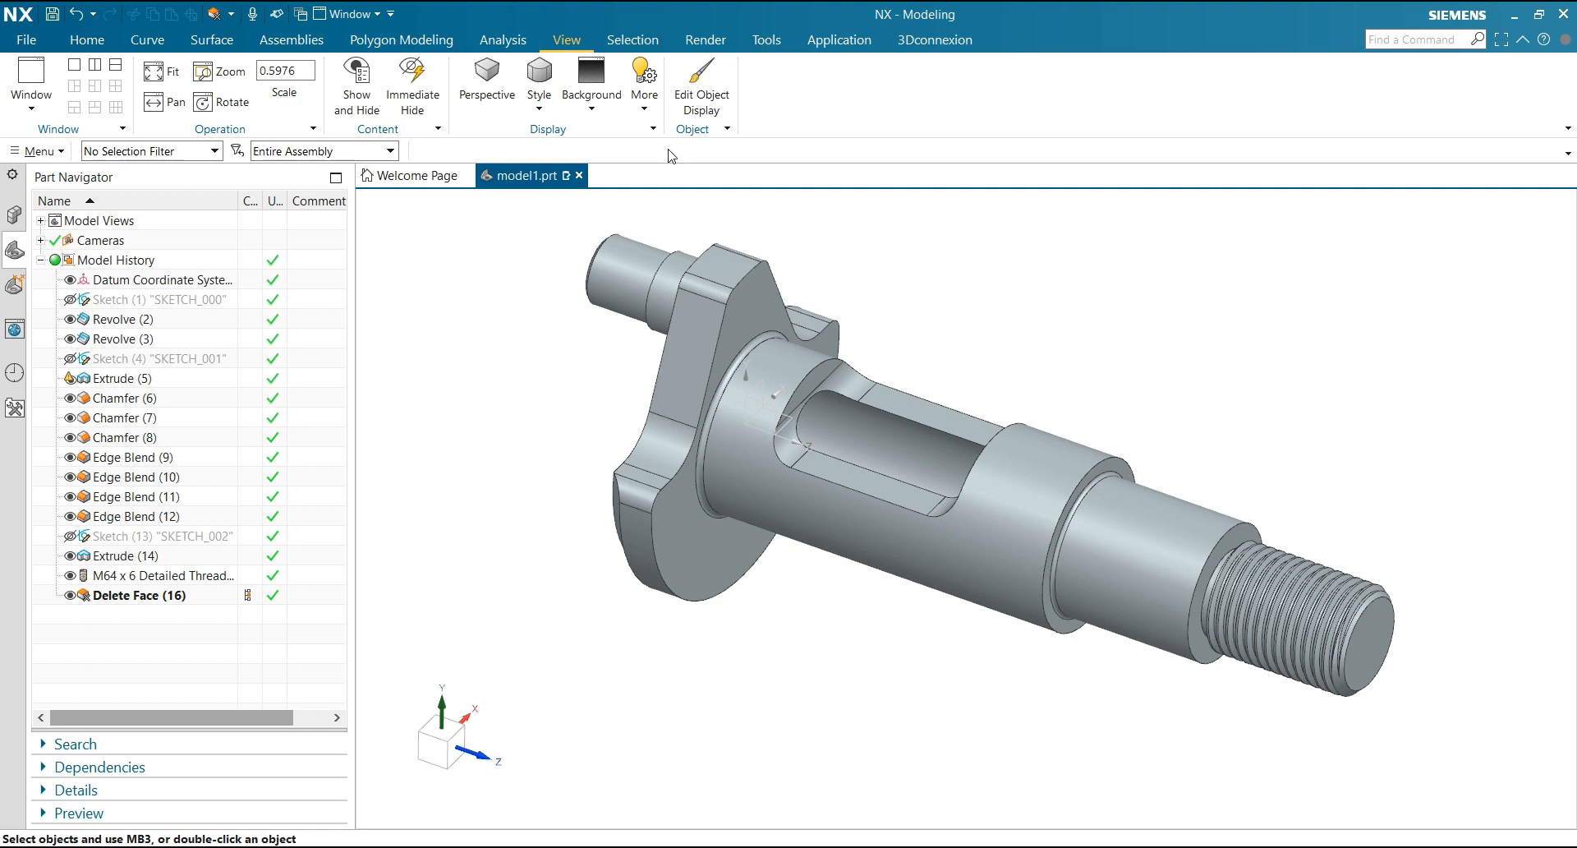
{"action": "left_click", "coordinate": [172, 151]}
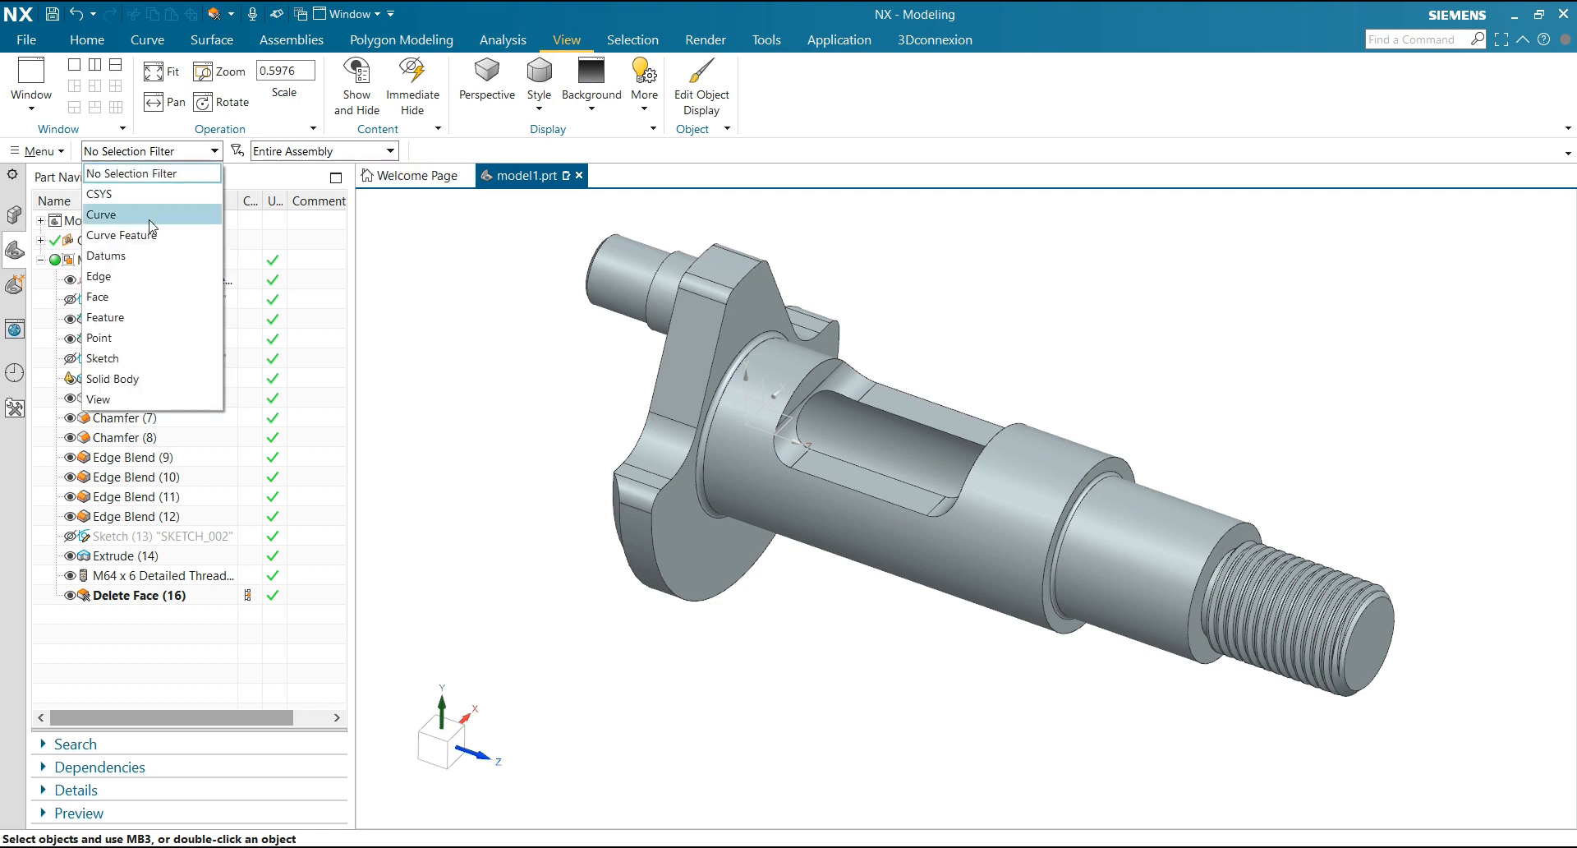
{"action": "left_click", "coordinate": [147, 294]}
{"action": "scroll", "coordinate": [517, 337], "scroll_direction": "down", "scroll_amount": 2}
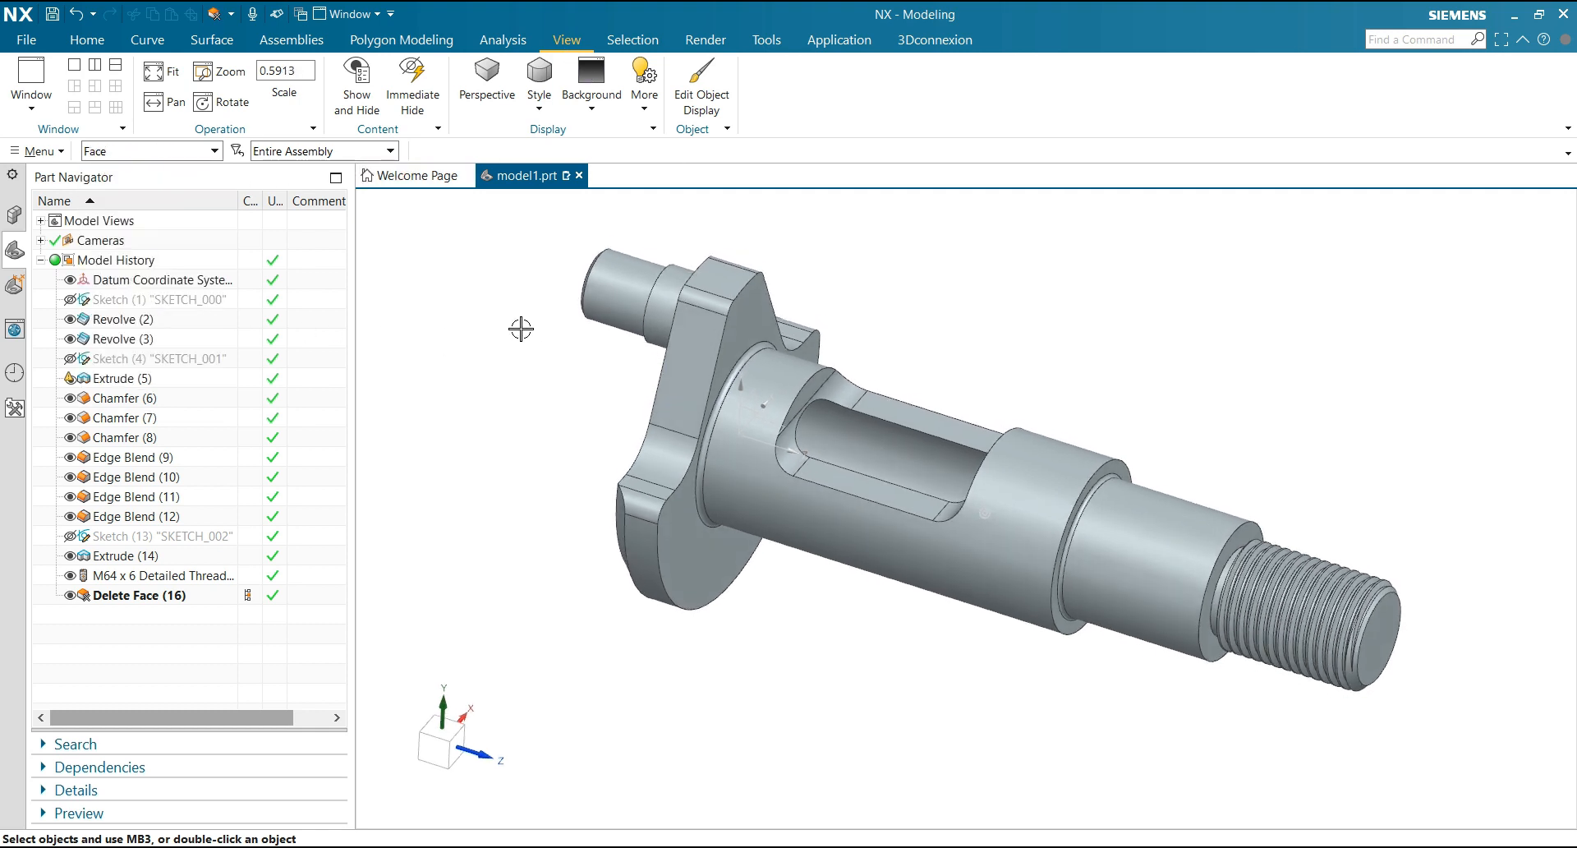
{"action": "middle_click_drag", "start_coordinate": [529, 258], "coordinate": [506, 303]}
{"action": "left_click_drag", "start_coordinate": [1185, 766], "coordinate": [1185, 767]}
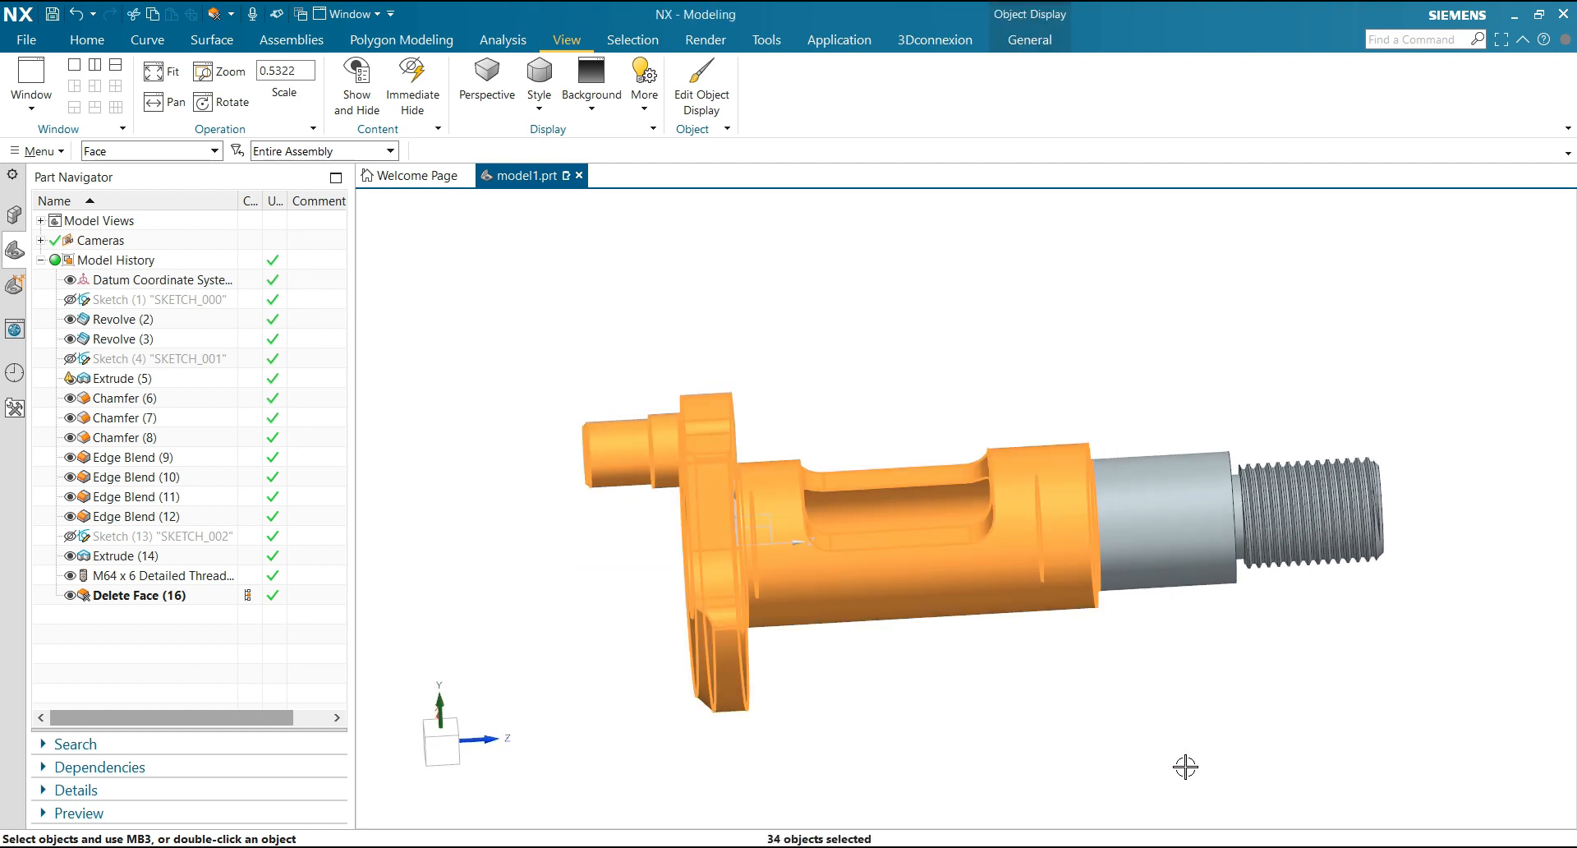
{"action": "scroll", "coordinate": [943, 672], "scroll_direction": "up", "scroll_amount": 2}
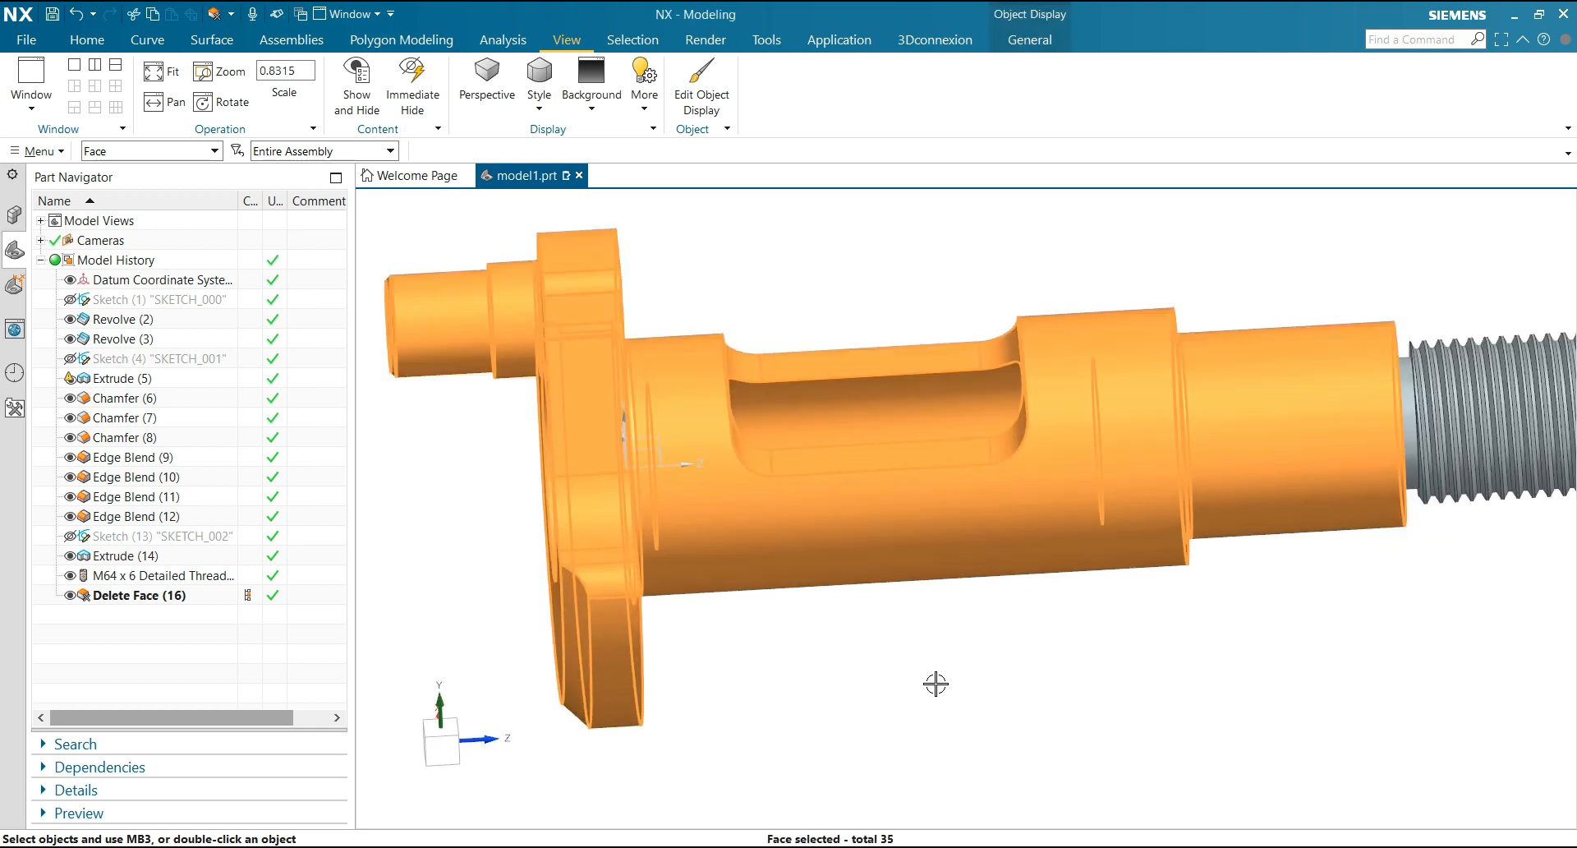
Deselect the faces inside the cut in the largest shaft section and the circular recess face in the flange
{"action": "left_click", "coordinate": [813, 392], "text": "shift"}
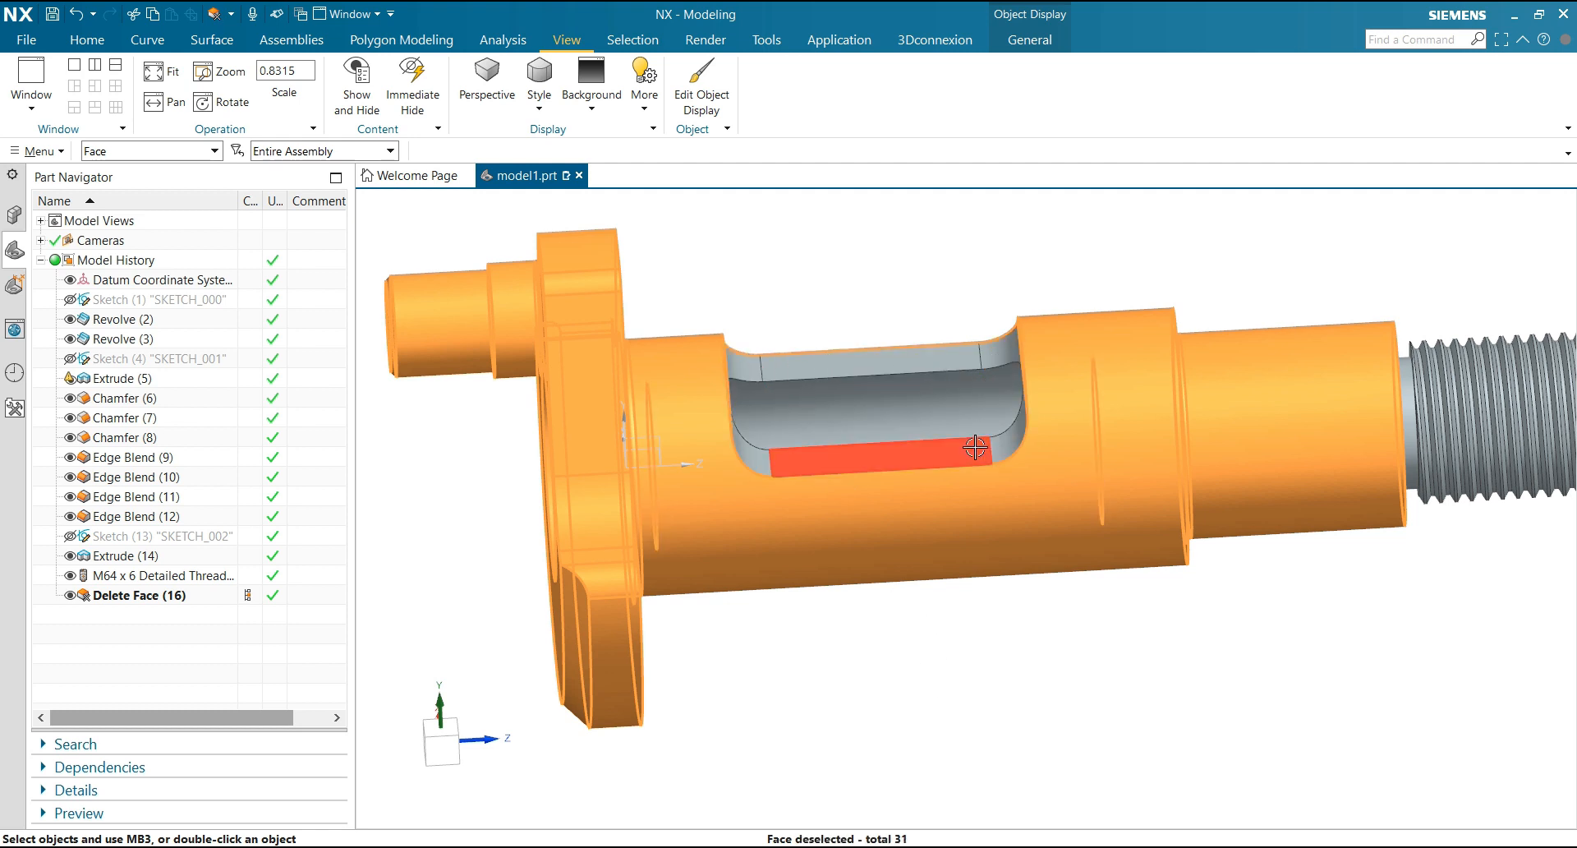
{"action": "middle_click_drag", "start_coordinate": [919, 323], "coordinate": [783, 324]}
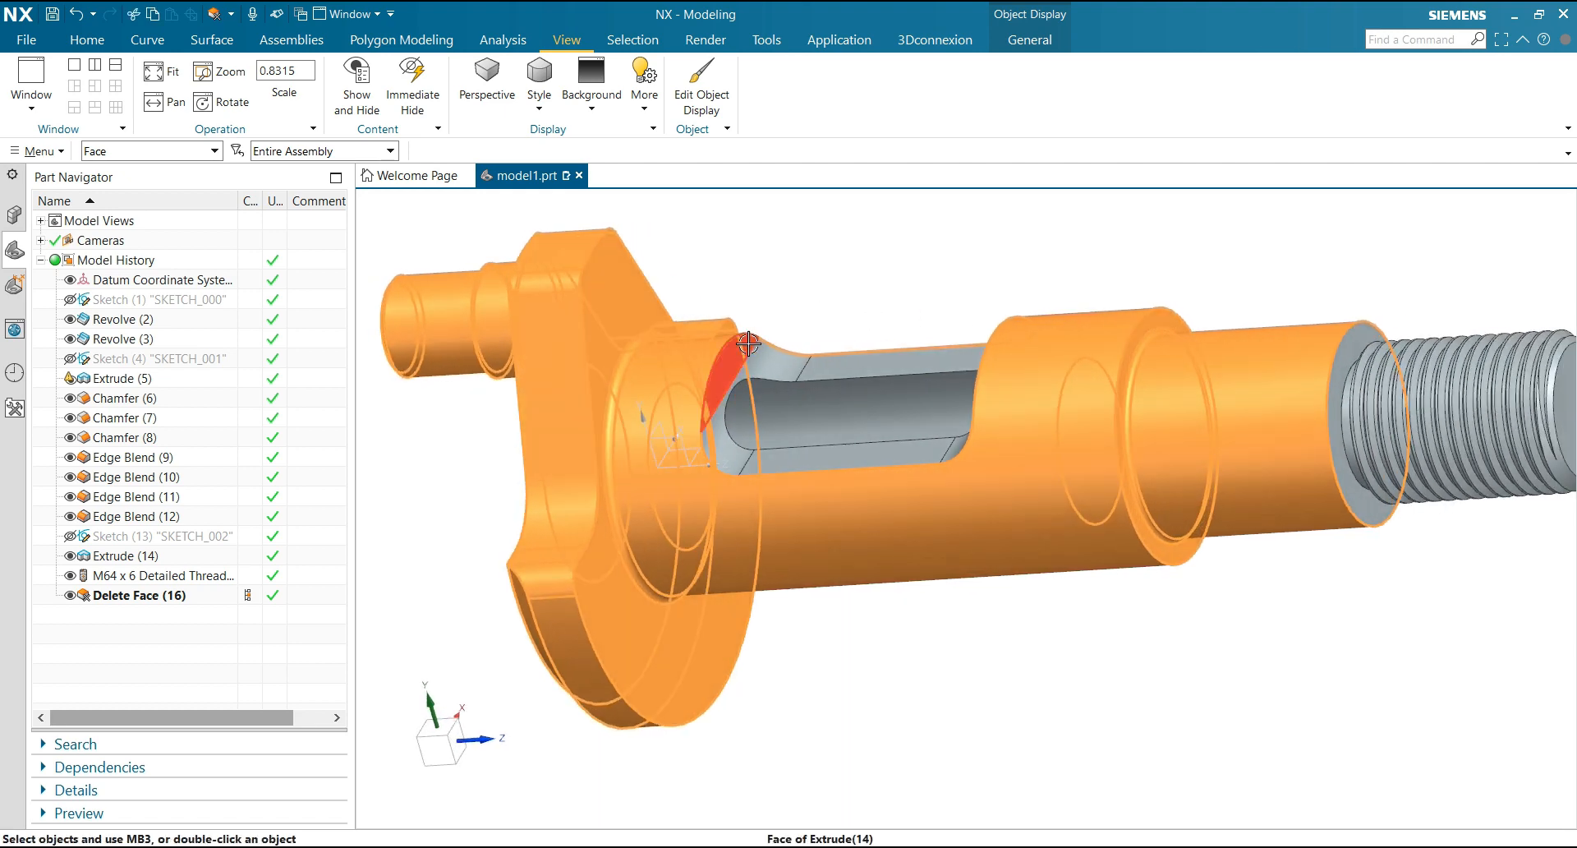
{"action": "scroll", "coordinate": [848, 295], "scroll_direction": "up", "scroll_amount": 1}
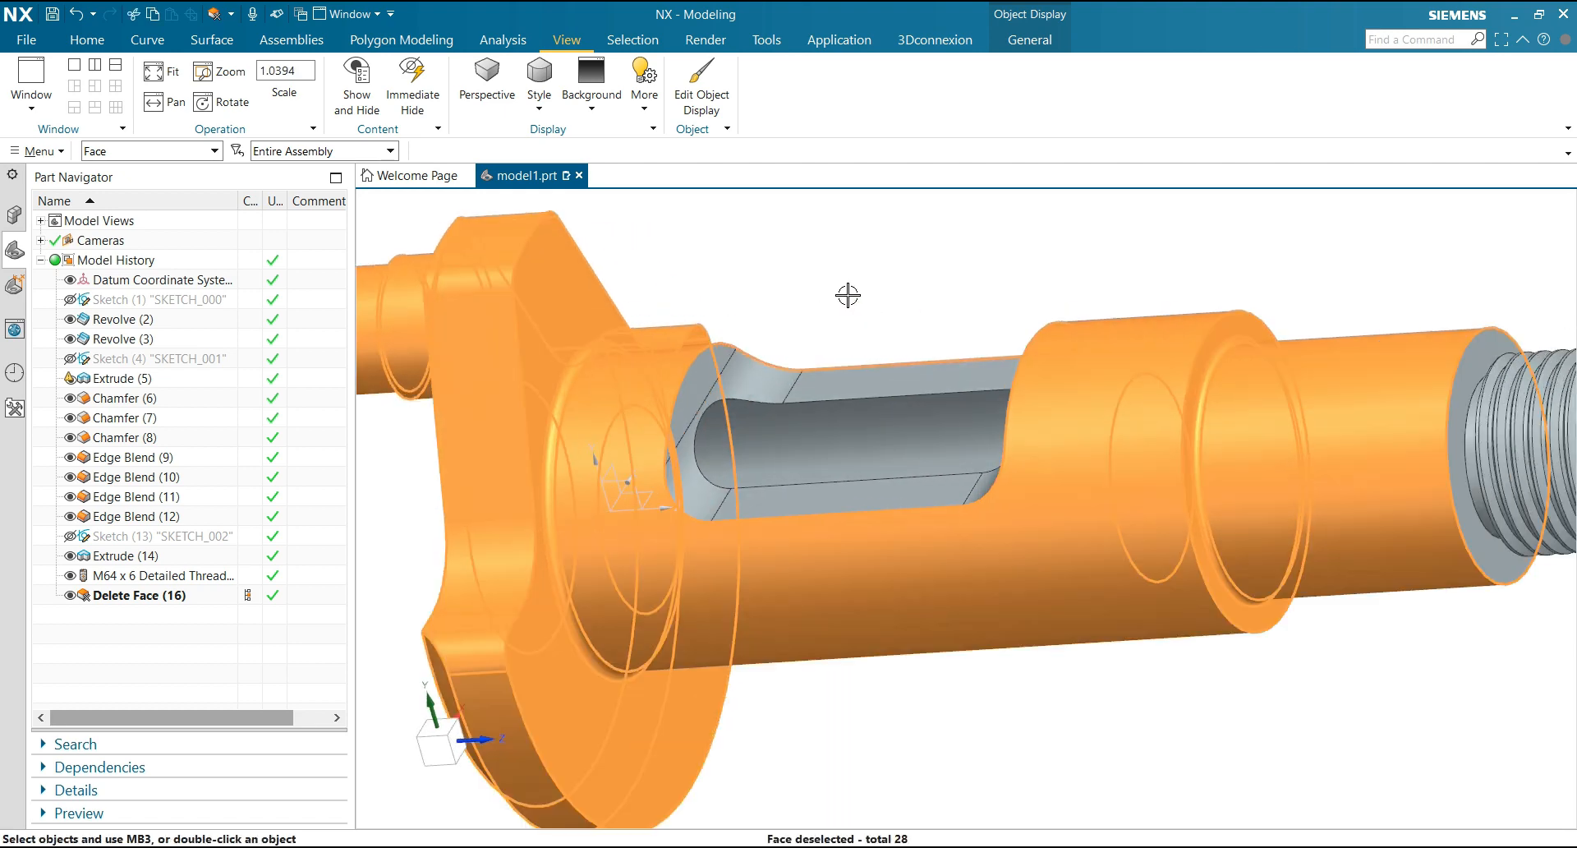
{"action": "scroll", "coordinate": [829, 318], "scroll_direction": "down", "scroll_amount": 1}
{"action": "middle_click_drag", "start_coordinate": [829, 317], "coordinate": [887, 293]}
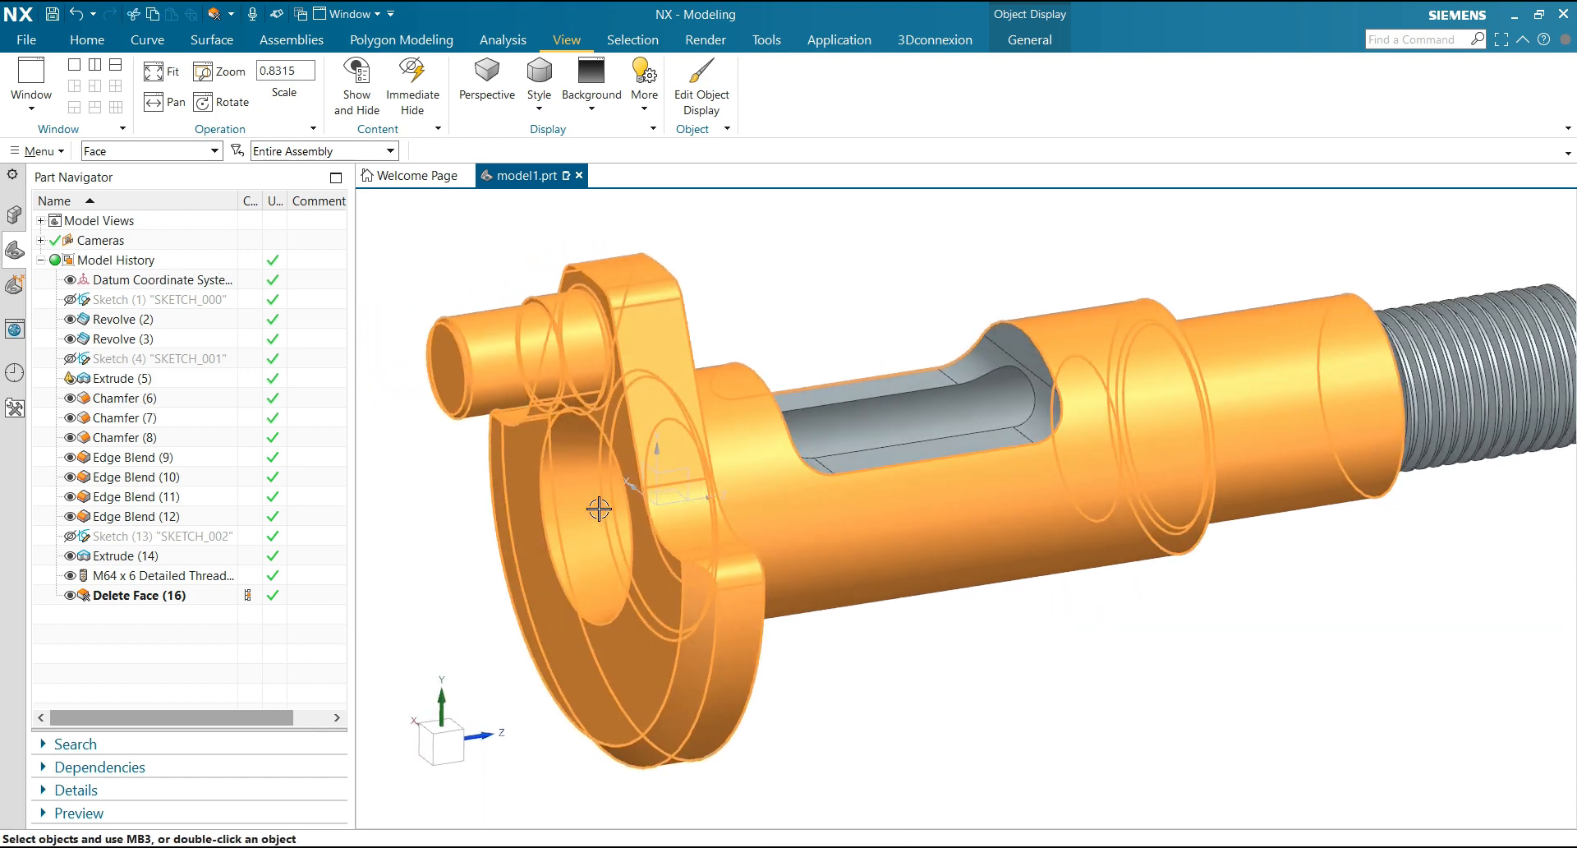
{"action": "scroll", "coordinate": [807, 304], "scroll_direction": "down", "scroll_amount": 2}
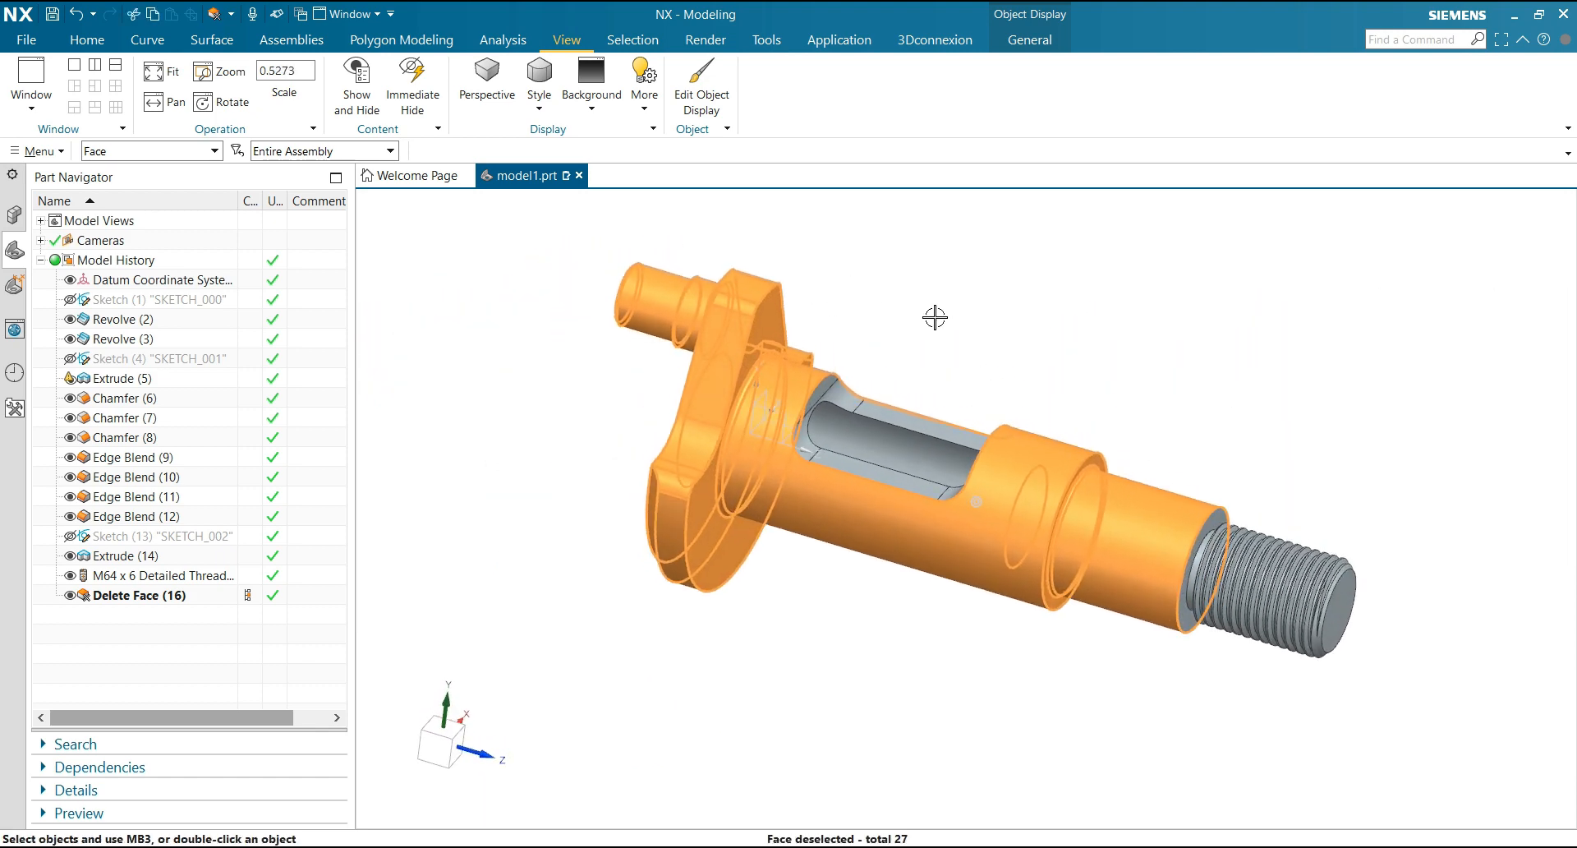
Change the display color of the selected shaft faces to yellow
{"action": "left_click", "coordinate": [700, 113]}
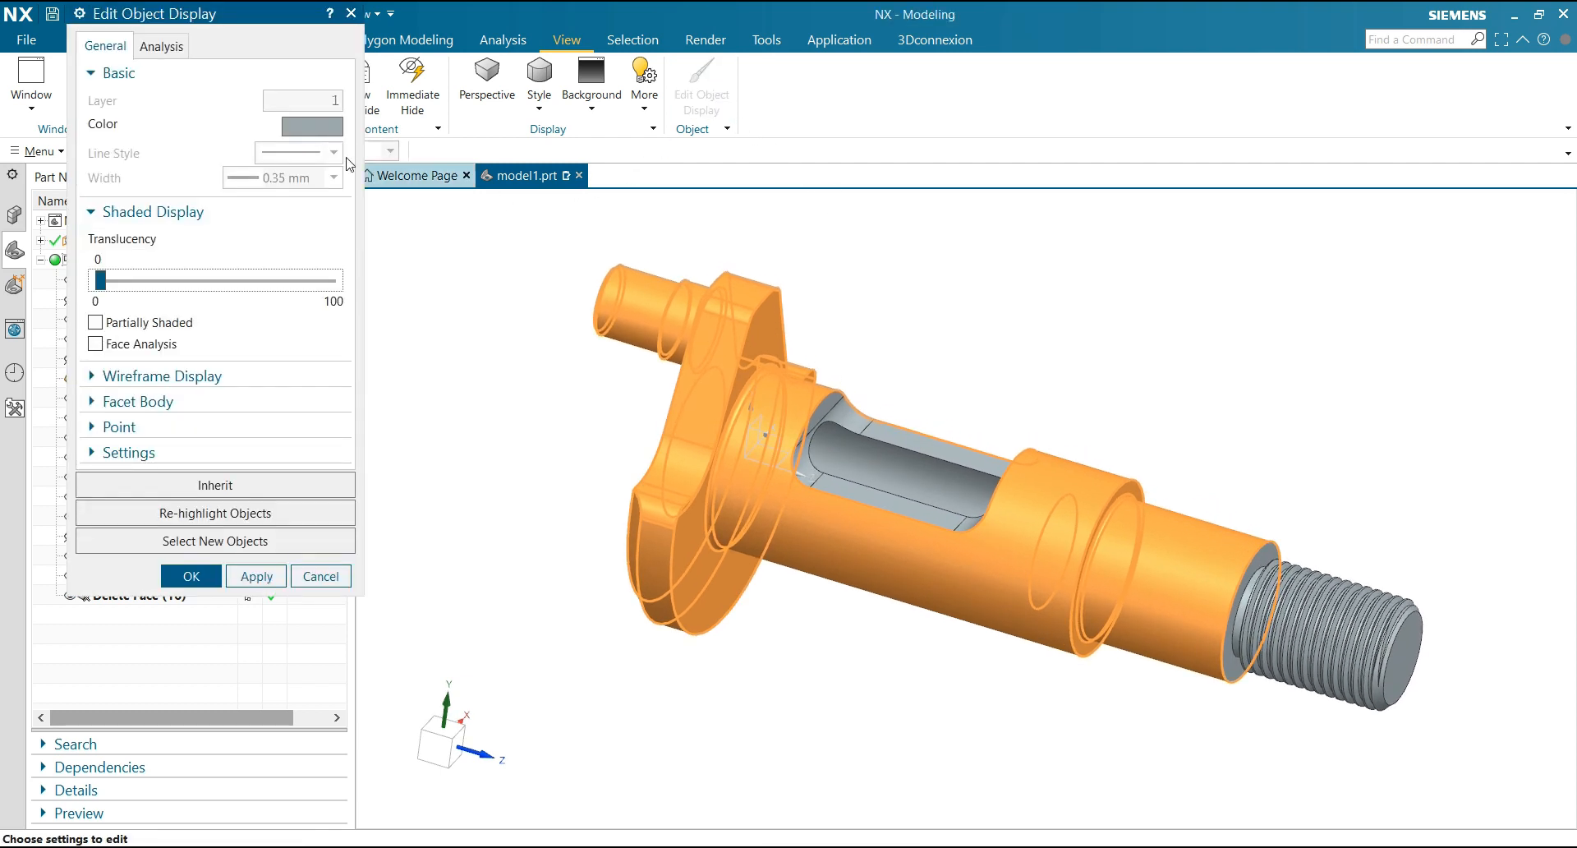
{"action": "left_click", "coordinate": [315, 133]}
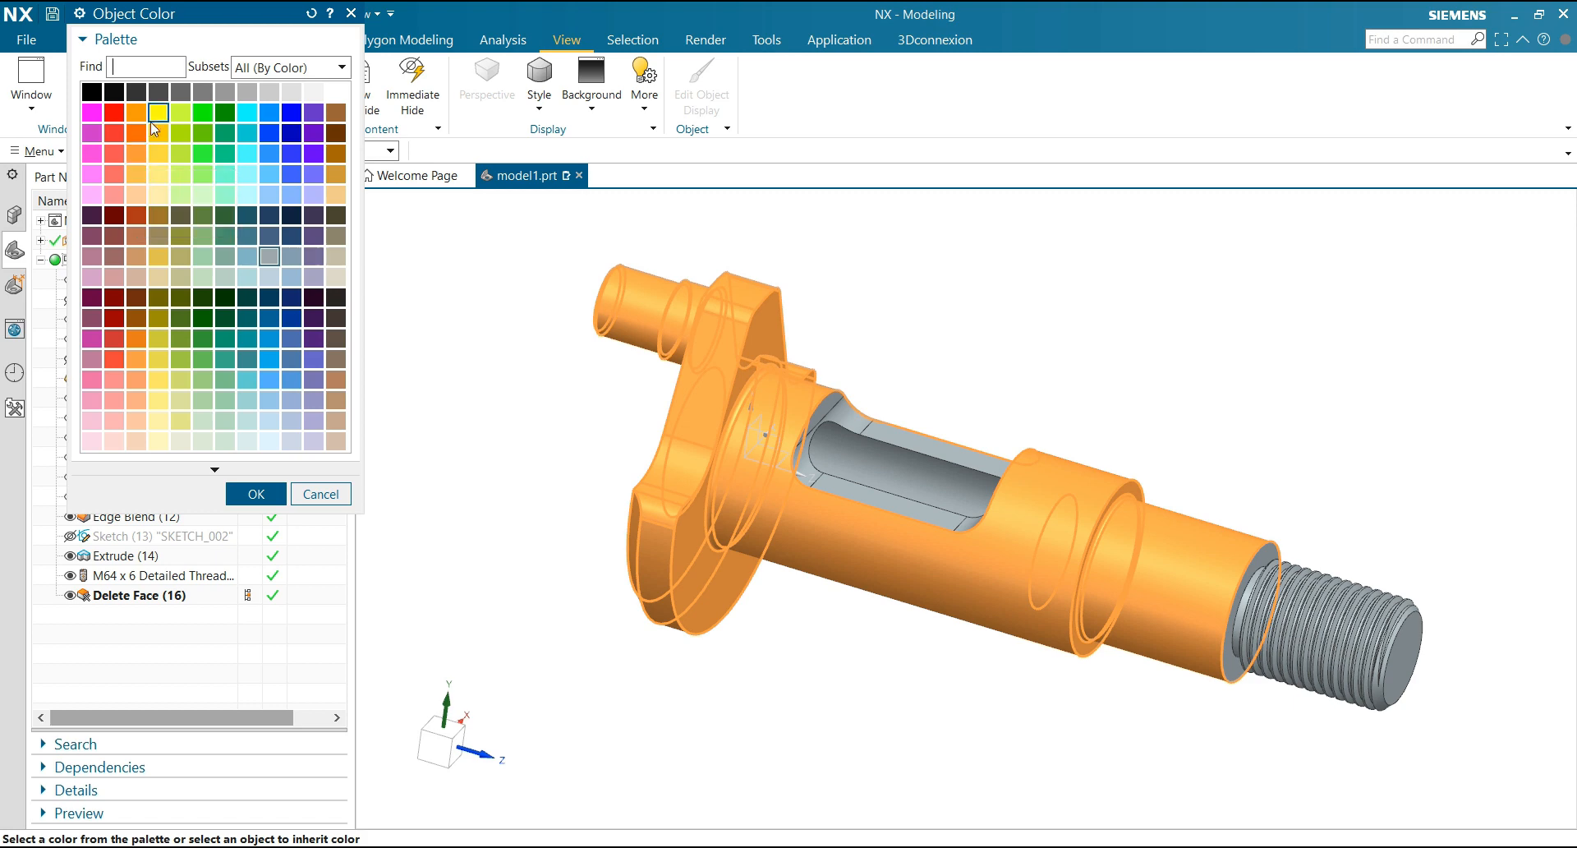
{"action": "left_click", "coordinate": [253, 496]}
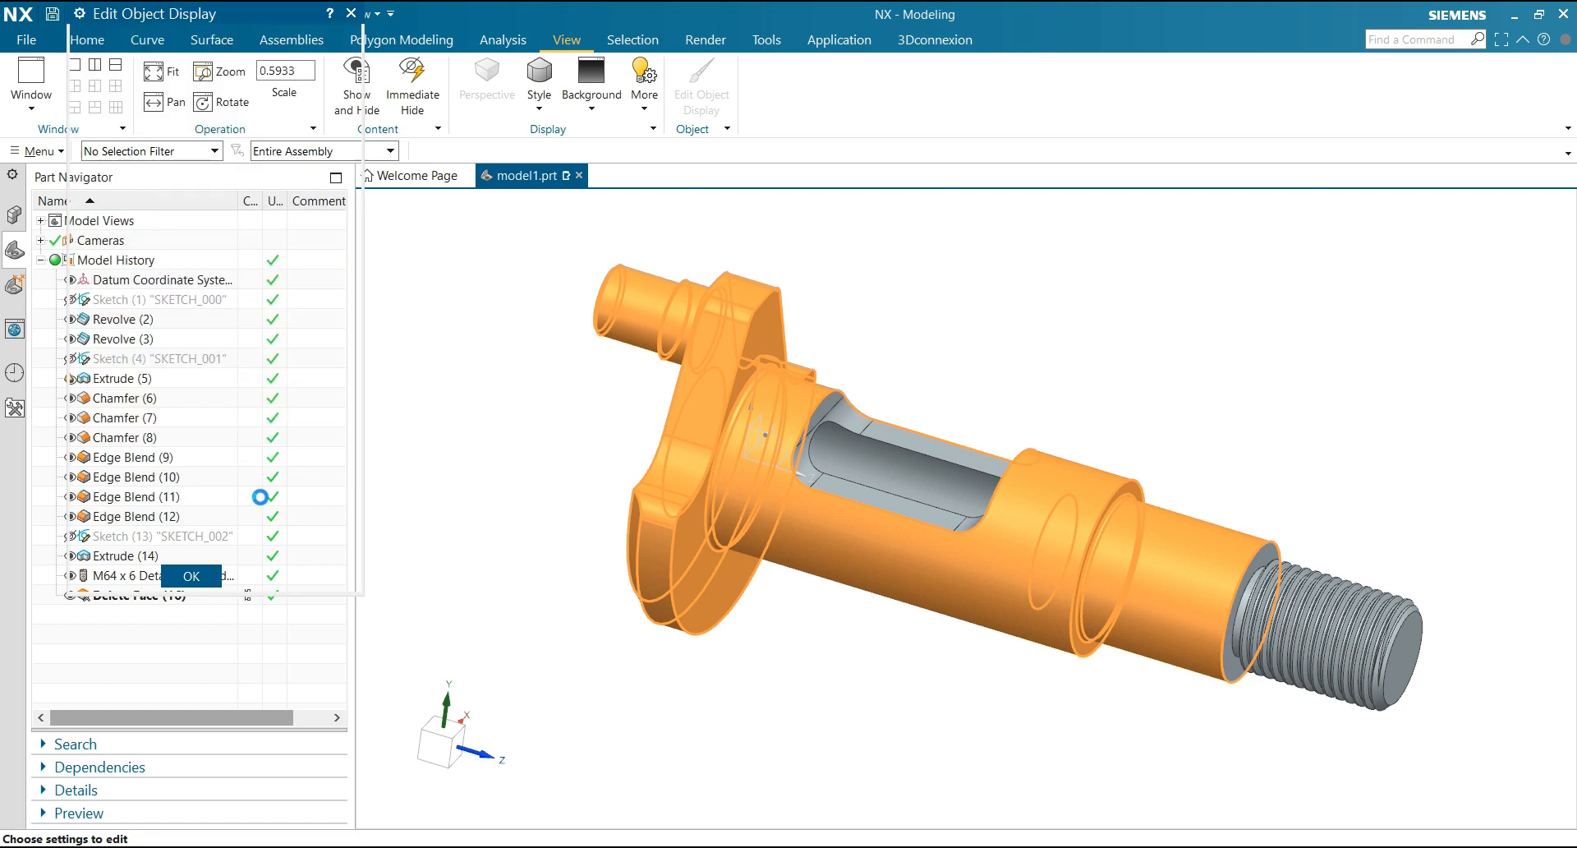
{"action": "left_click", "coordinate": [216, 578]}
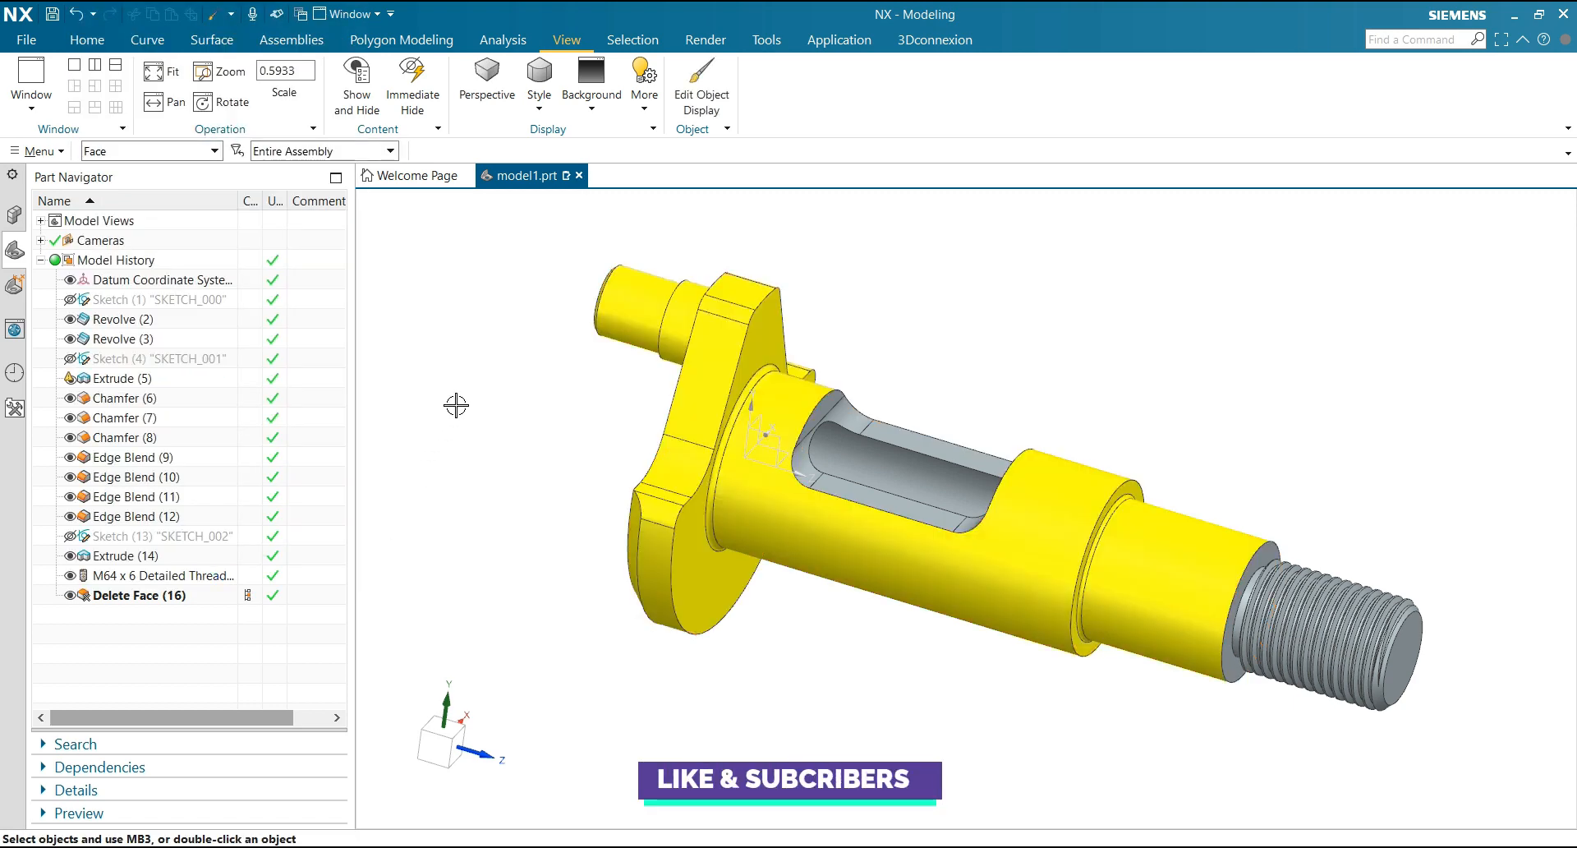
Hide the datum coordinate system
{"action": "scroll", "coordinate": [456, 405], "scroll_direction": "up", "scroll_amount": 3}
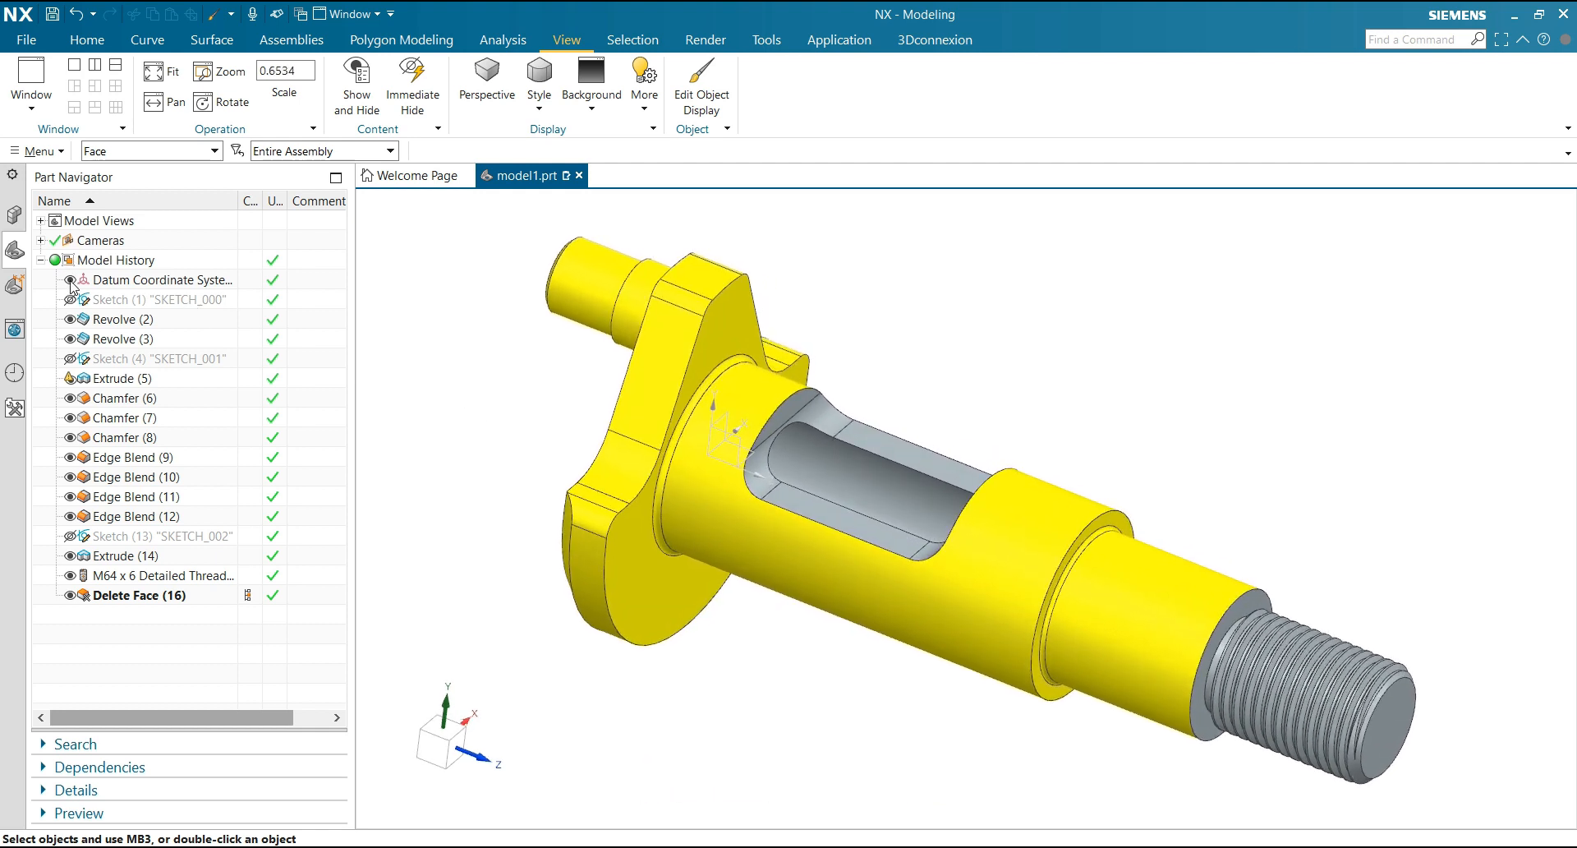
{"action": "scroll", "coordinate": [989, 355], "scroll_direction": "down", "scroll_amount": 3}
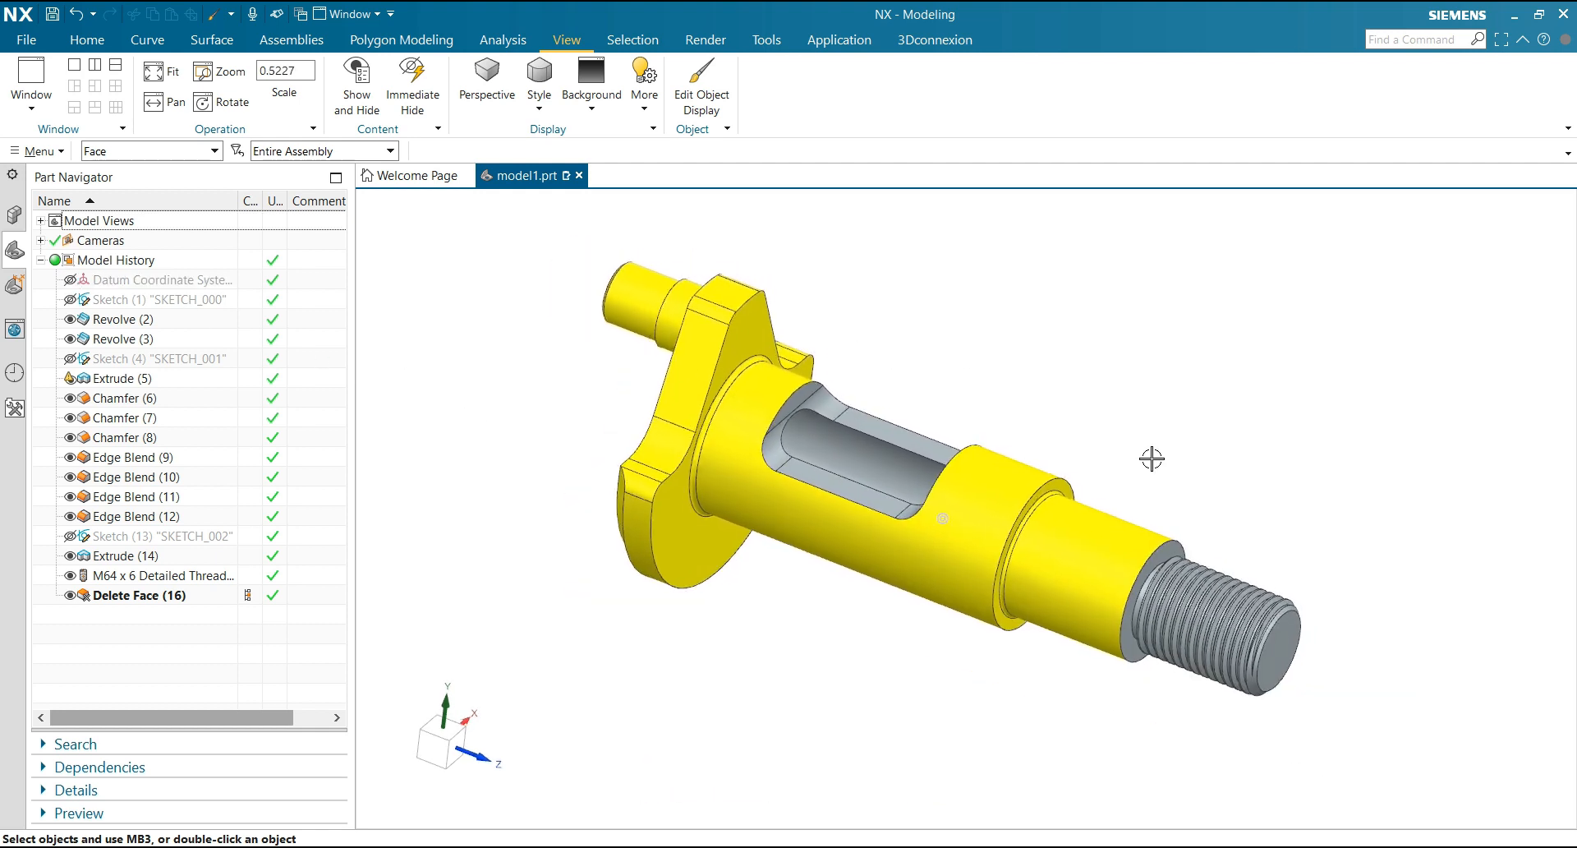